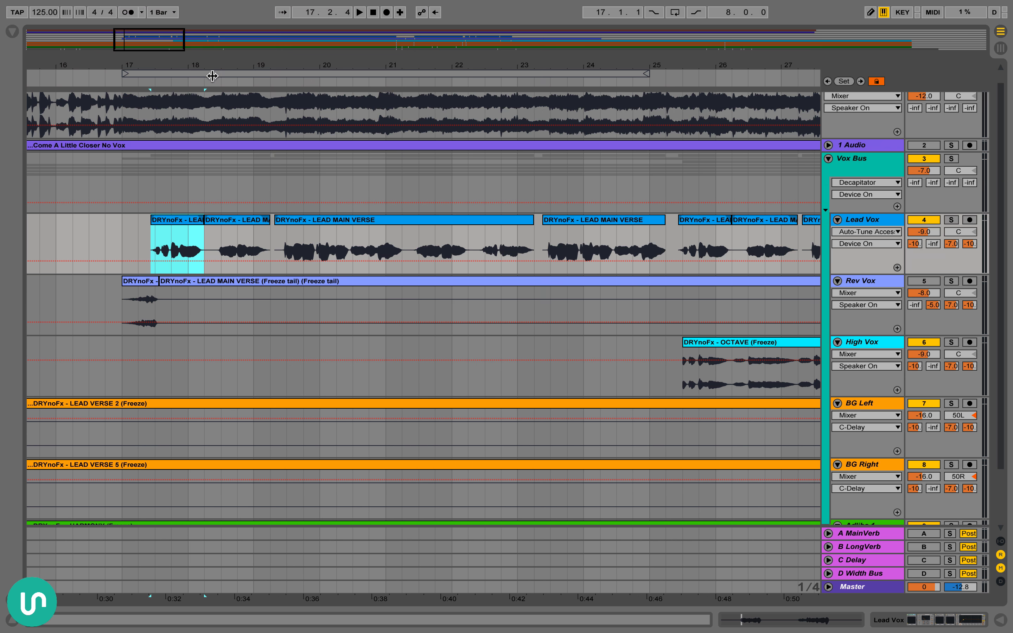
# Play the Lead Vox verse from its first clip with the effects switched off, stopping around bar 21
pyautogui.press('-')
pyautogui.press('-')
pyautogui.hscroll(2, 238, 260)
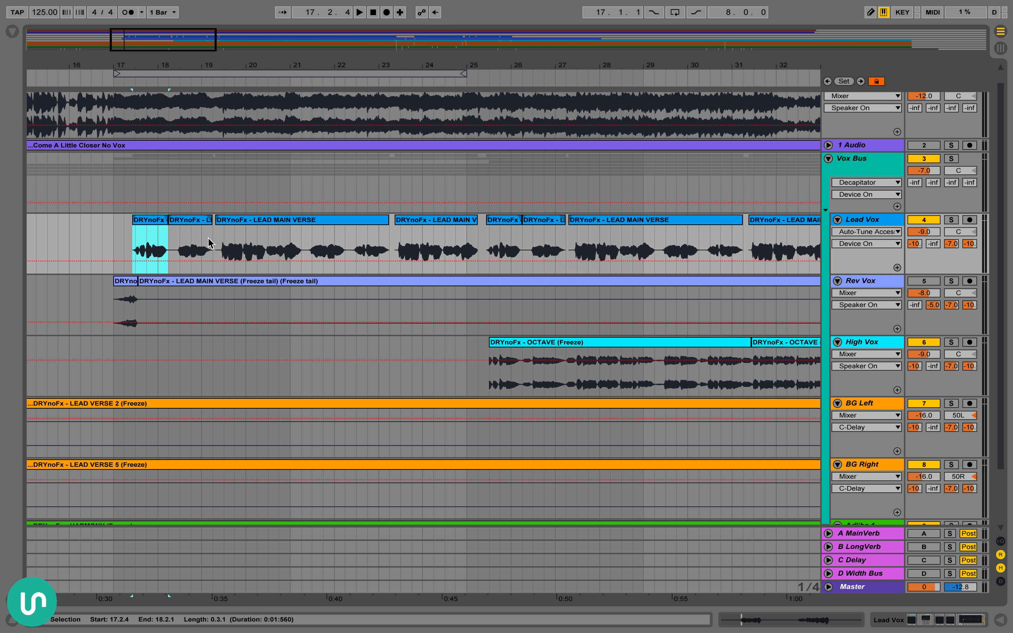
pyautogui.press('space')
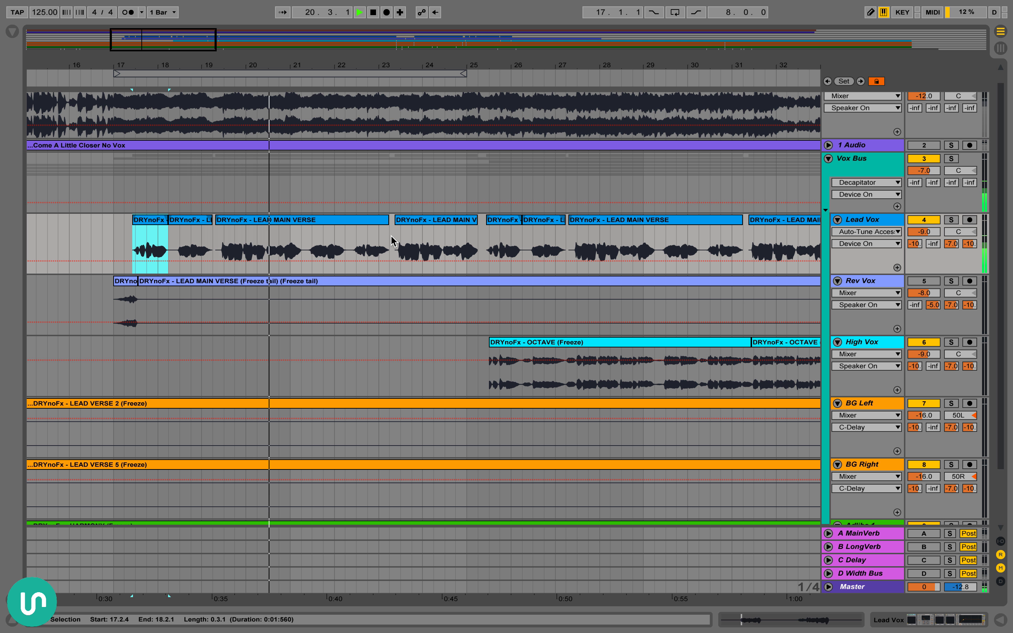
pyautogui.press('space')
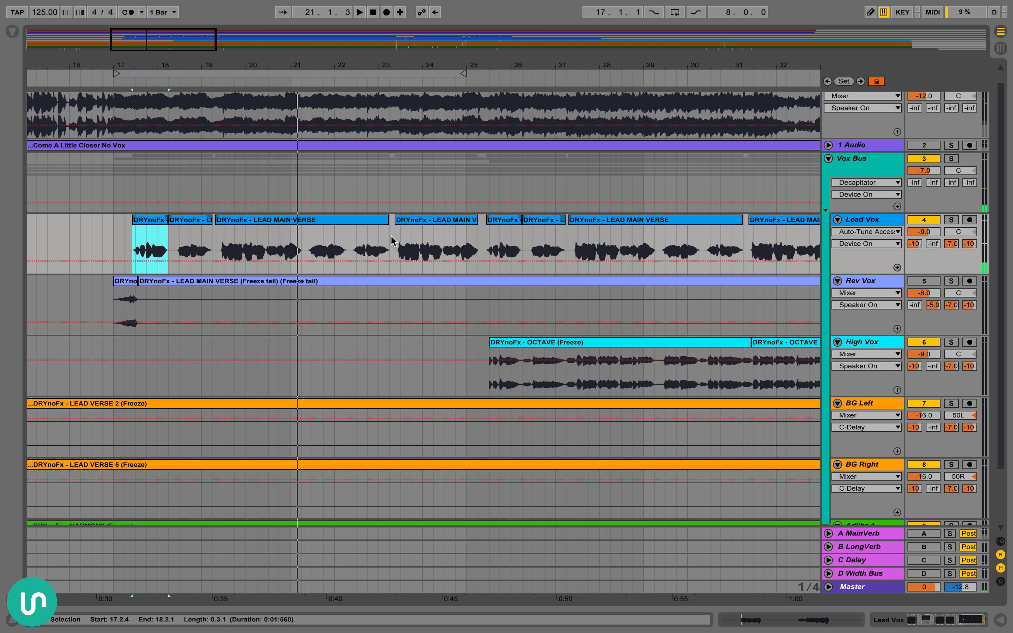
# Replay the Lead Vox verse while toggling the vocal effects on and off to compare, finishing with the effects on
pyautogui.press('space')
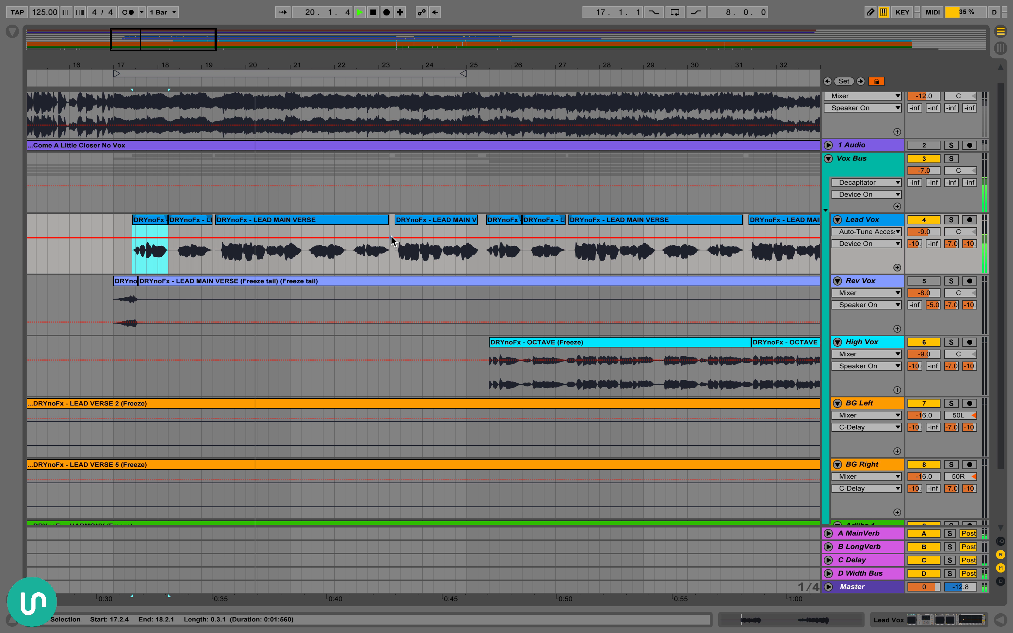
pyautogui.press('1')
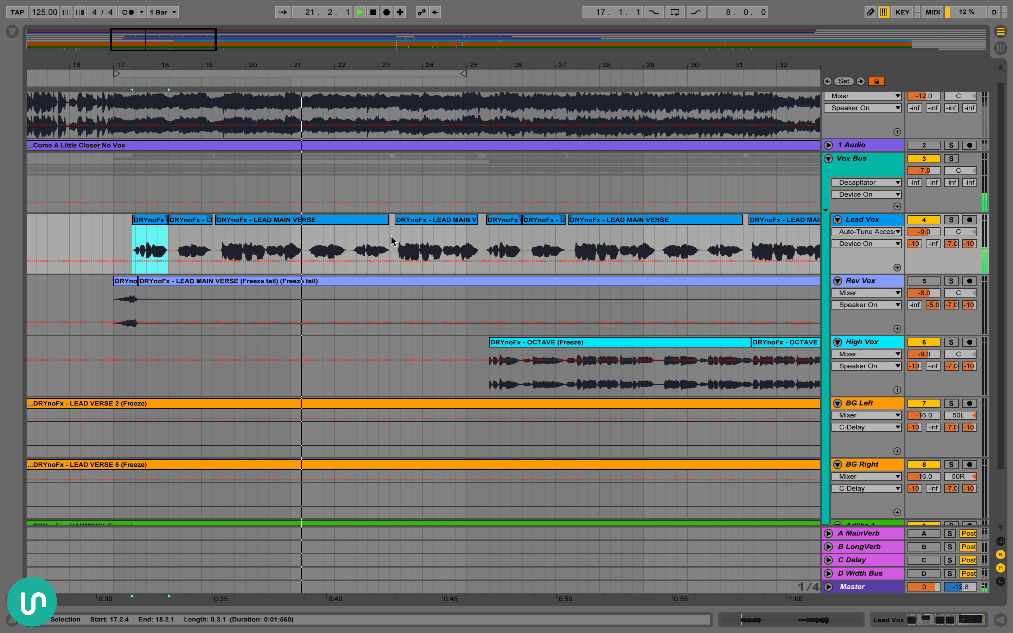
pyautogui.press('1')
pyautogui.press('1')
pyautogui.press('1')
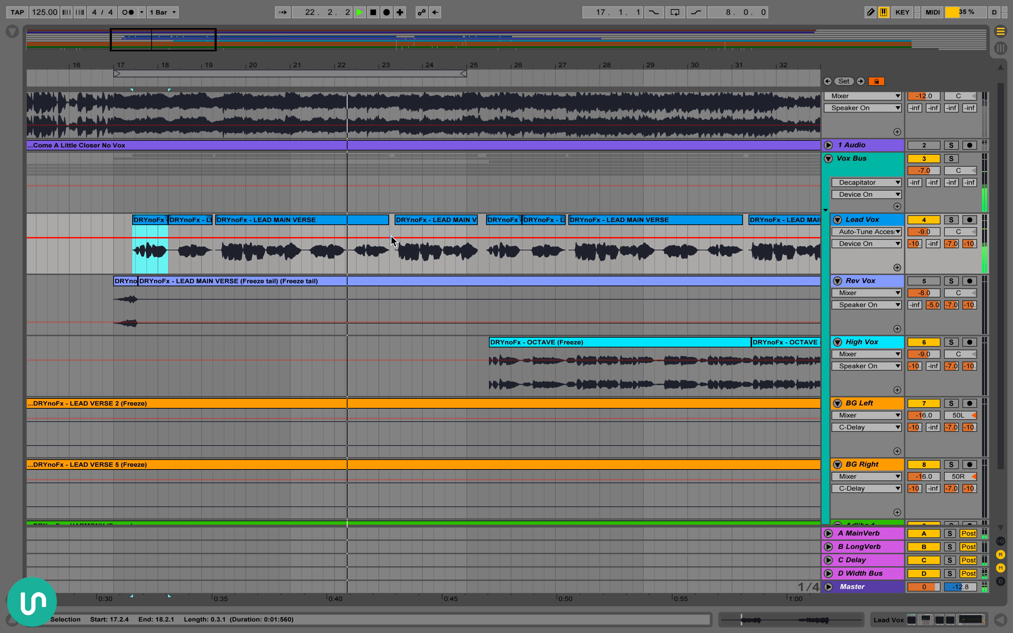
pyautogui.press('space')
# Survey the vocal tracks across the whole arrangement and select the first octave clip on the High Vox track
pyautogui.moveTo(449, 66); pyautogui.dragTo(449, 46)
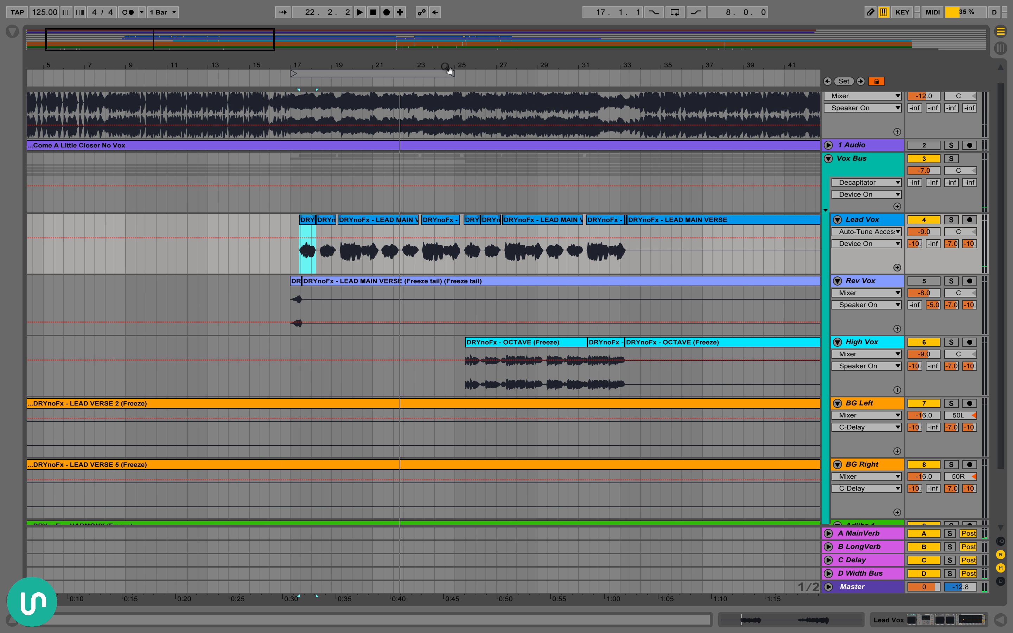
pyautogui.scroll(2, 413, 168)
pyautogui.hscroll(2, 394, 147)
pyautogui.moveTo(370, 64); pyautogui.dragTo(369, 44)
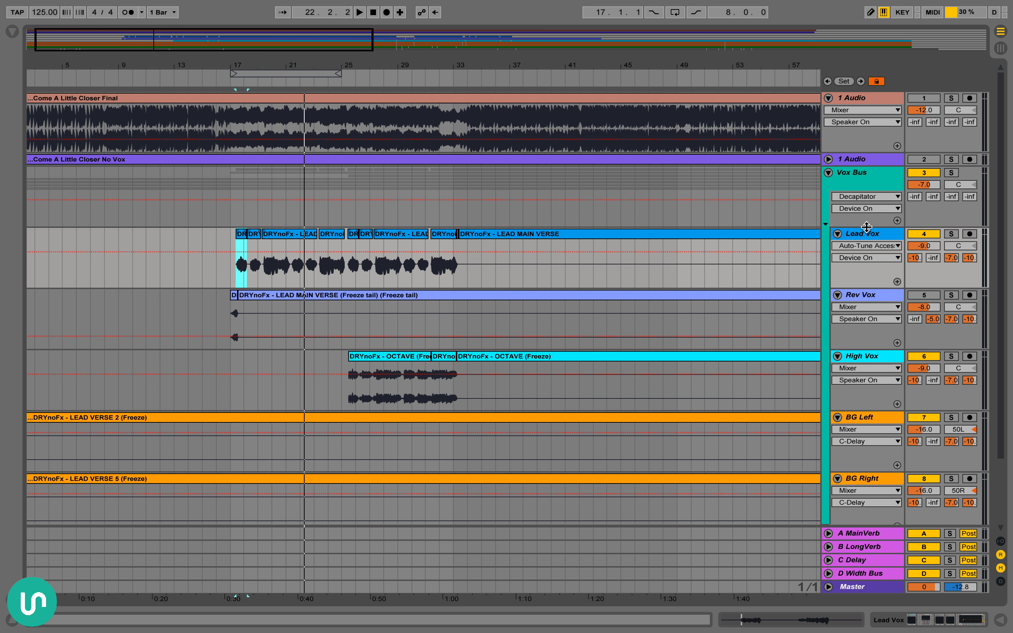
pyautogui.moveTo(735, 62); pyautogui.dragTo(735, 45)
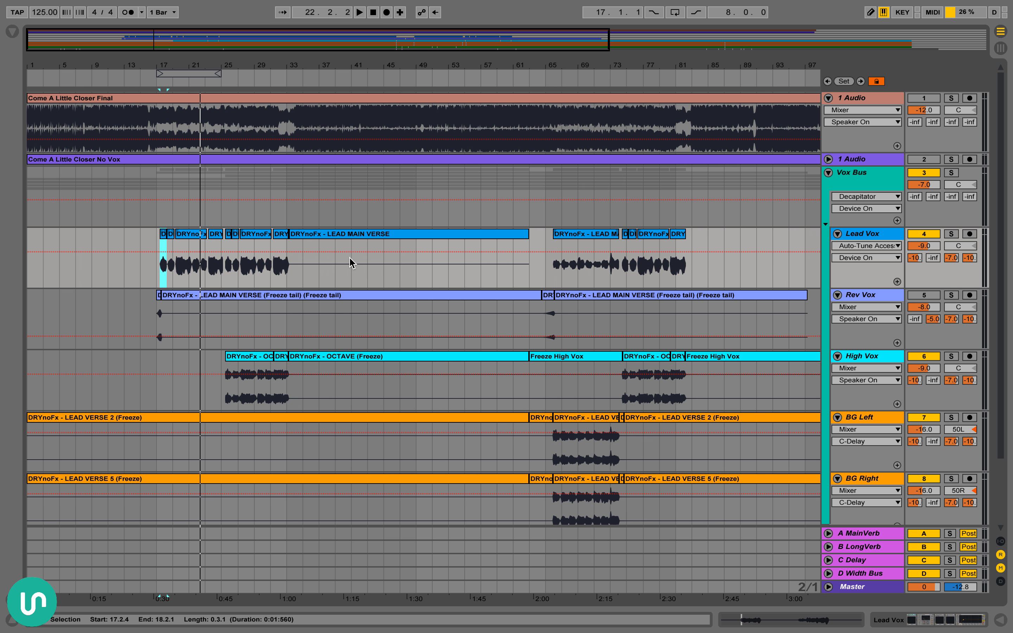
pyautogui.scroll(-3, 879, 260)
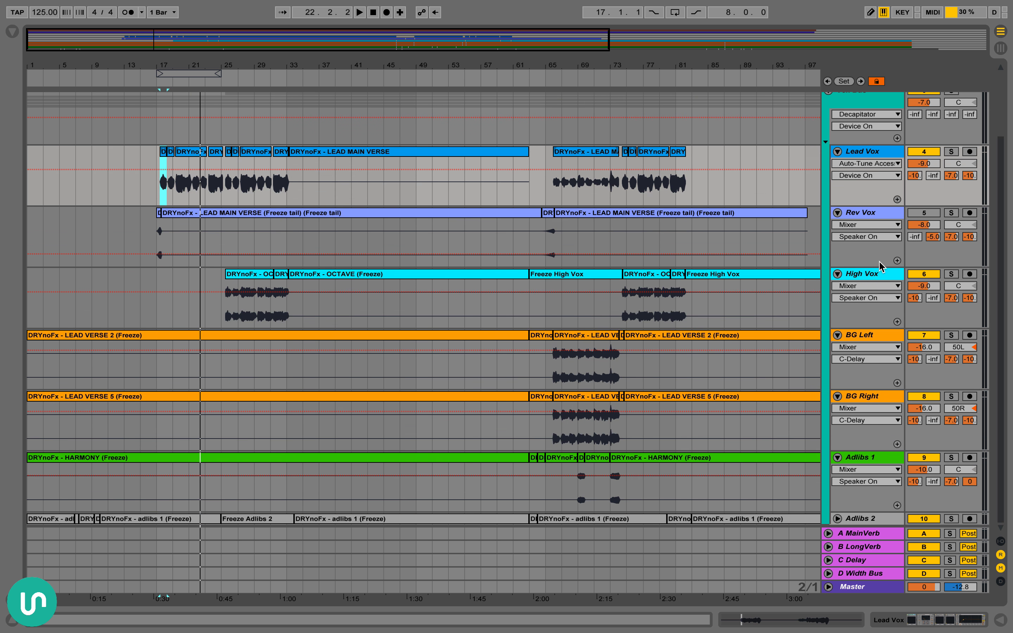
pyautogui.click(253, 275)
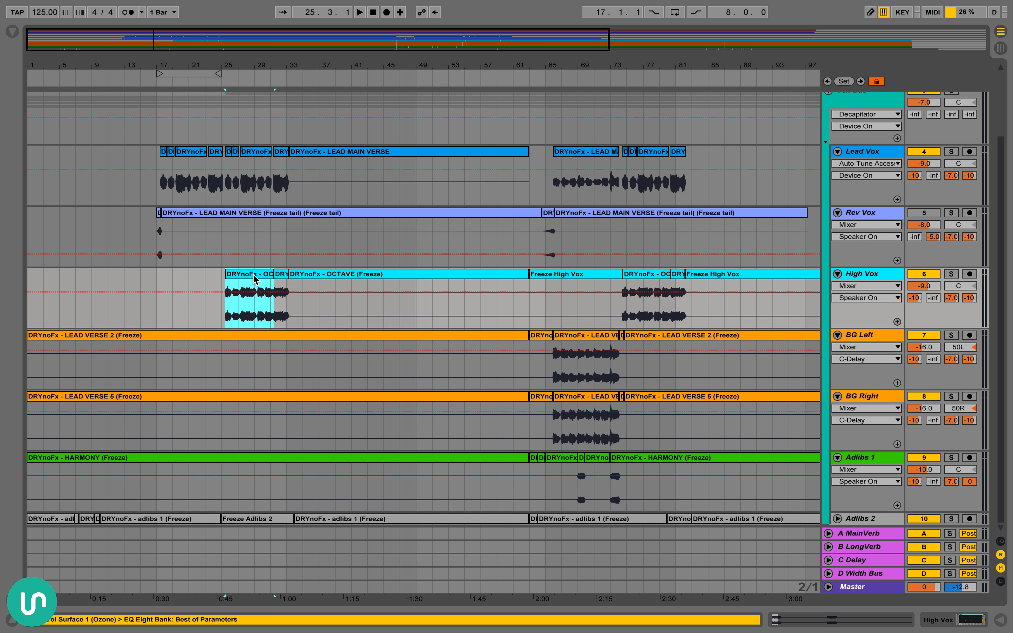
pyautogui.hscroll(5, 368, 290)
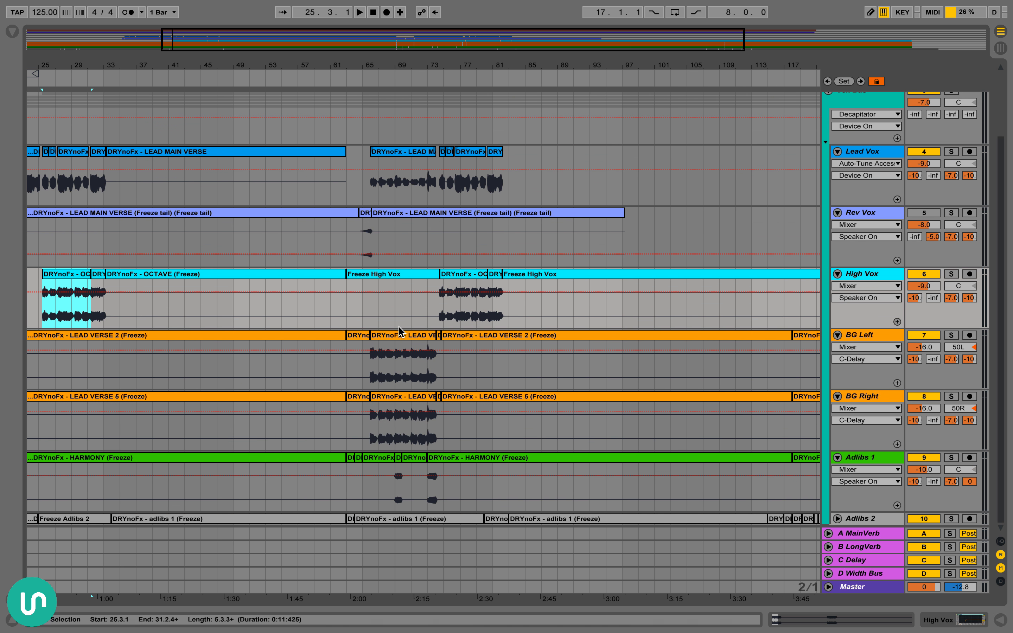
# Select the BG Left vocal clip starting around bar 65, followed by the ad-lib section on Adlibs 1 from bar 69
pyautogui.click(403, 332)
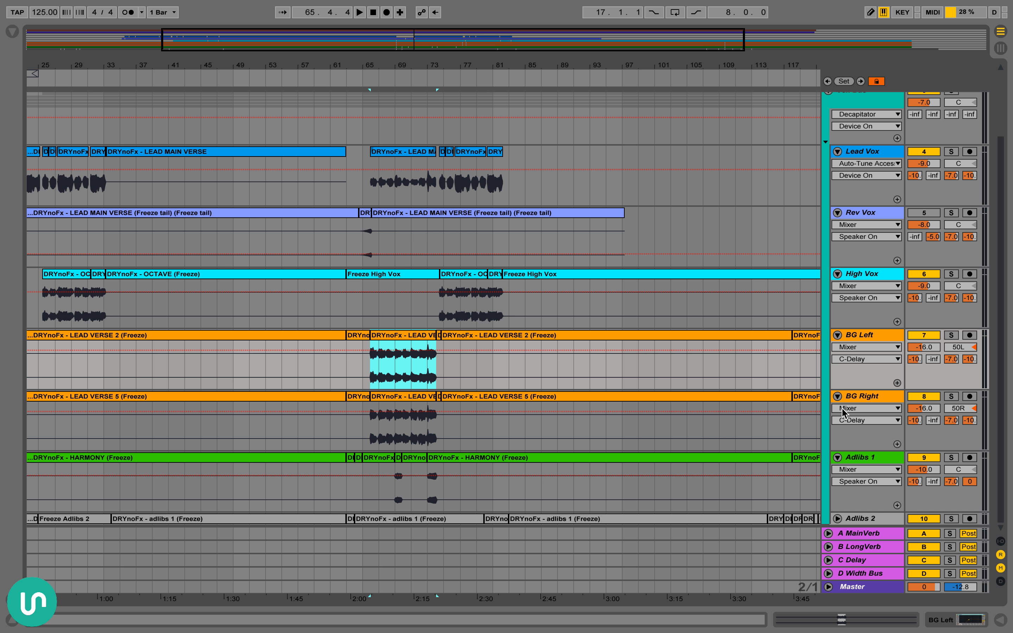
pyautogui.click(398, 473)
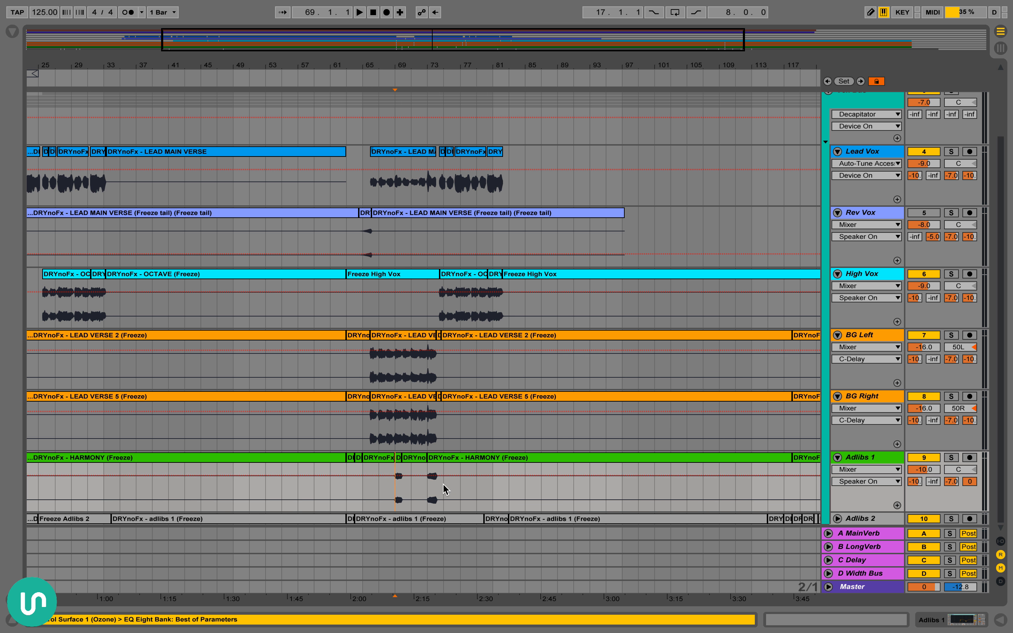
pyautogui.keyDown('shift'); pyautogui.click(443, 492); pyautogui.keyUp('shift')
pyautogui.hscroll(-5, 350, 436)
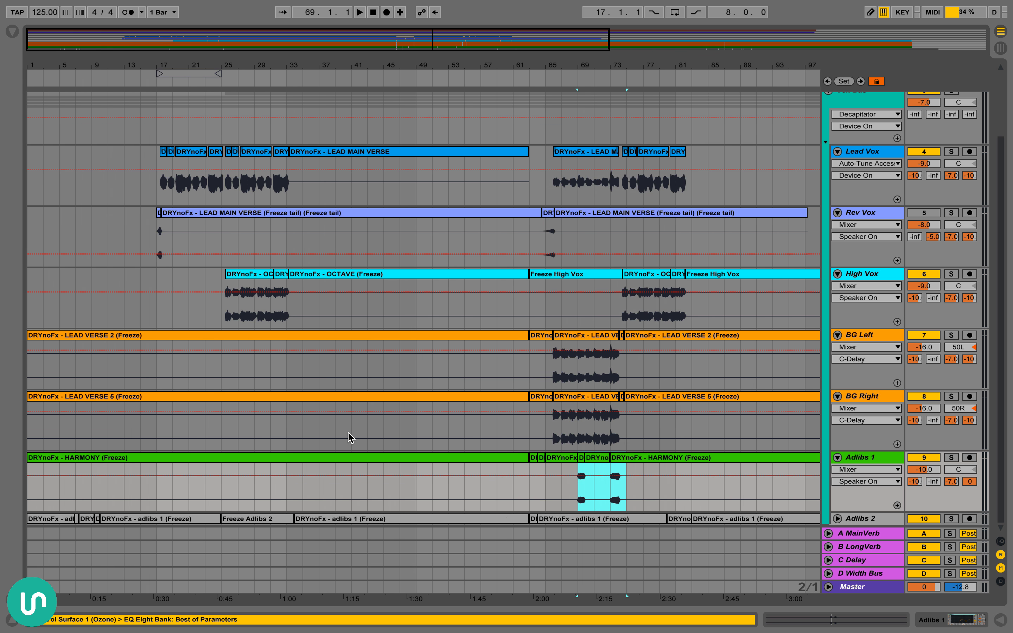
pyautogui.scroll(3, 339, 427)
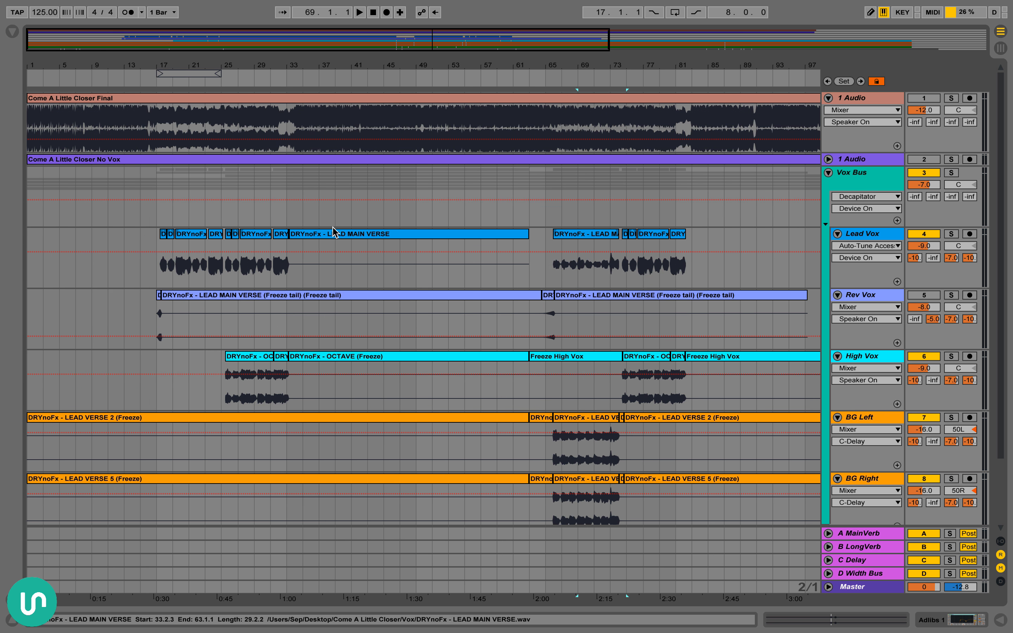
# Highlight the Lead Vox verse from bar 17 to bar 33 and place the insert marker at bar 17
pyautogui.moveTo(159, 255); pyautogui.dragTo(294, 248)
pyautogui.click(864, 177)
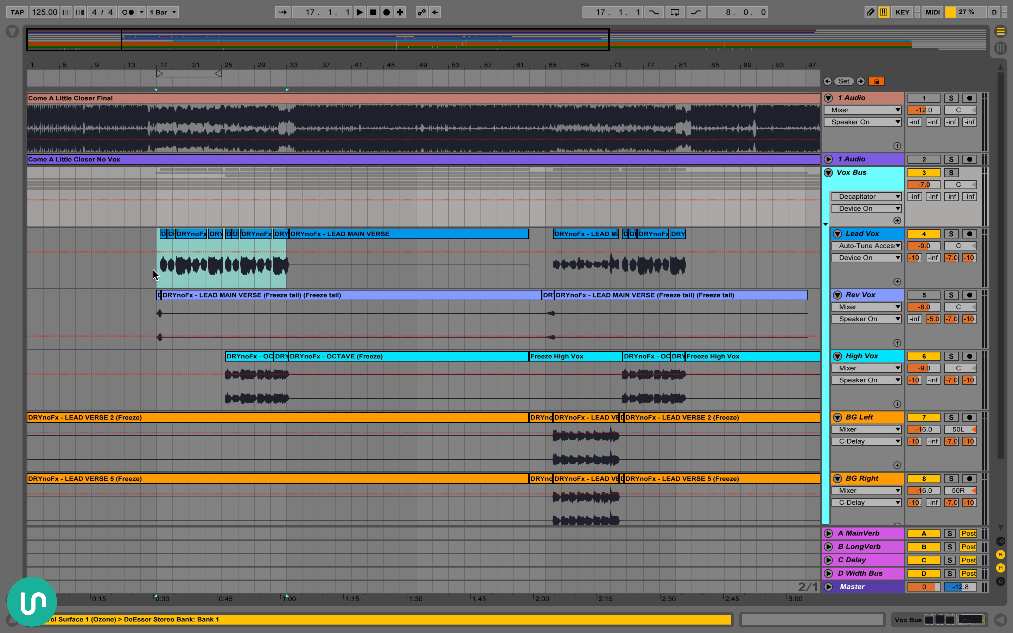
pyautogui.moveTo(160, 267); pyautogui.dragTo(286, 268)
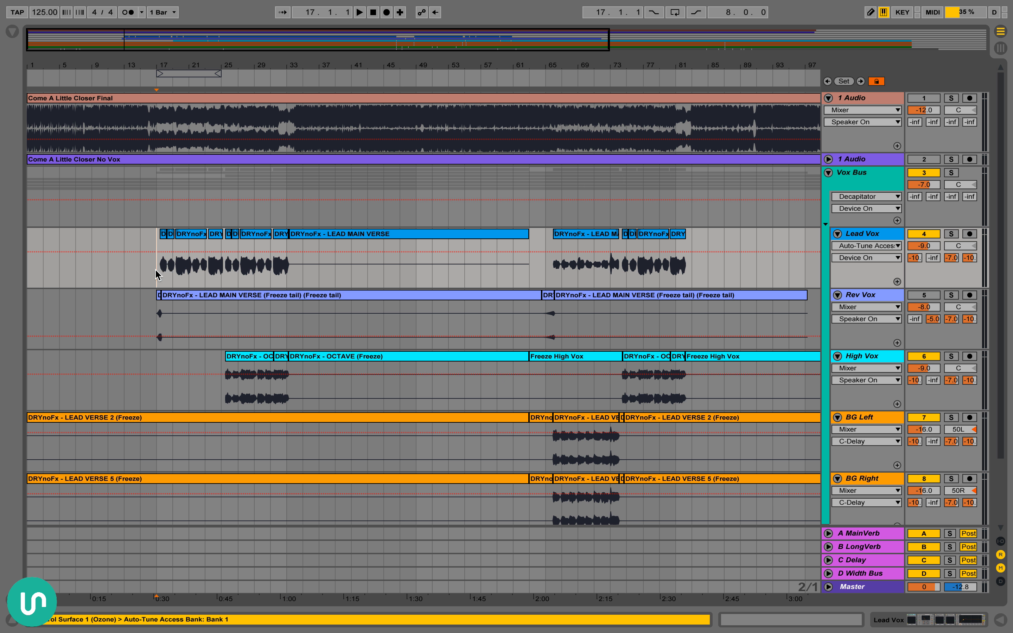
pyautogui.click(170, 268)
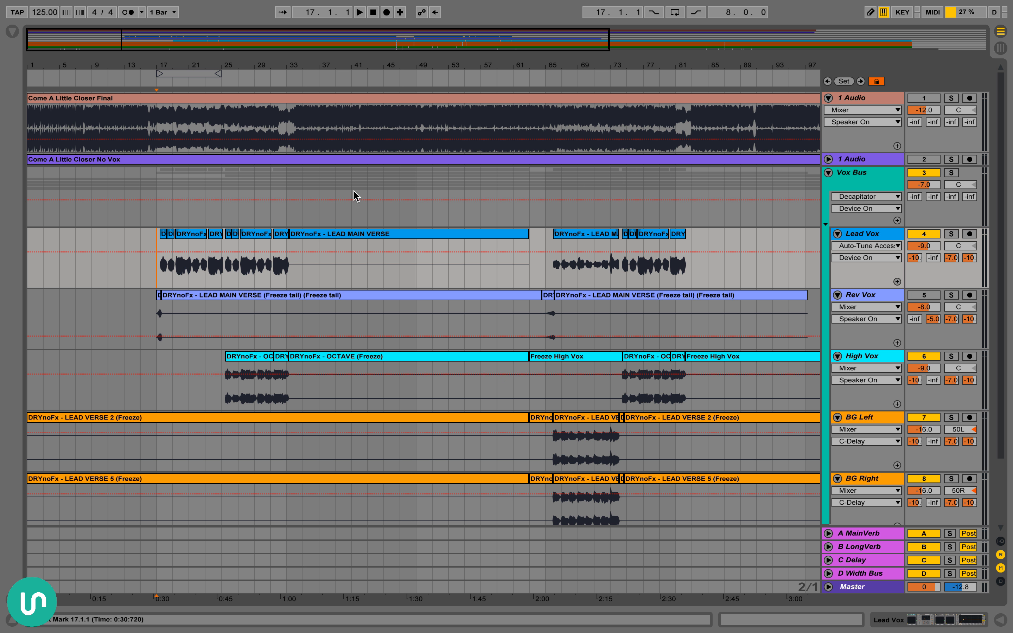
pyautogui.moveTo(295, 74); pyautogui.dragTo(295, 90)
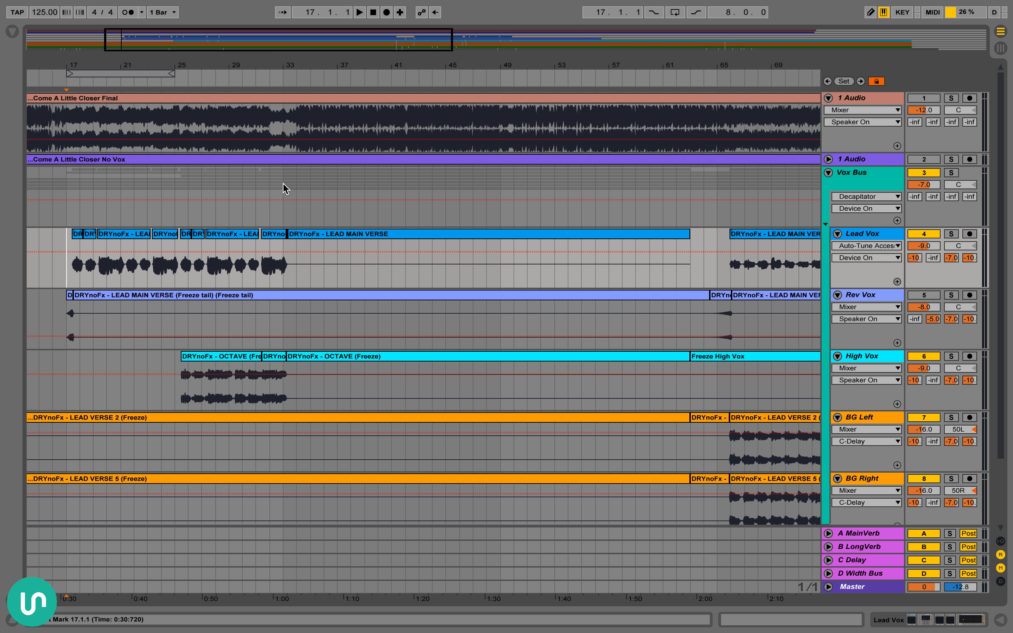
pyautogui.hscroll(-2, 287, 185)
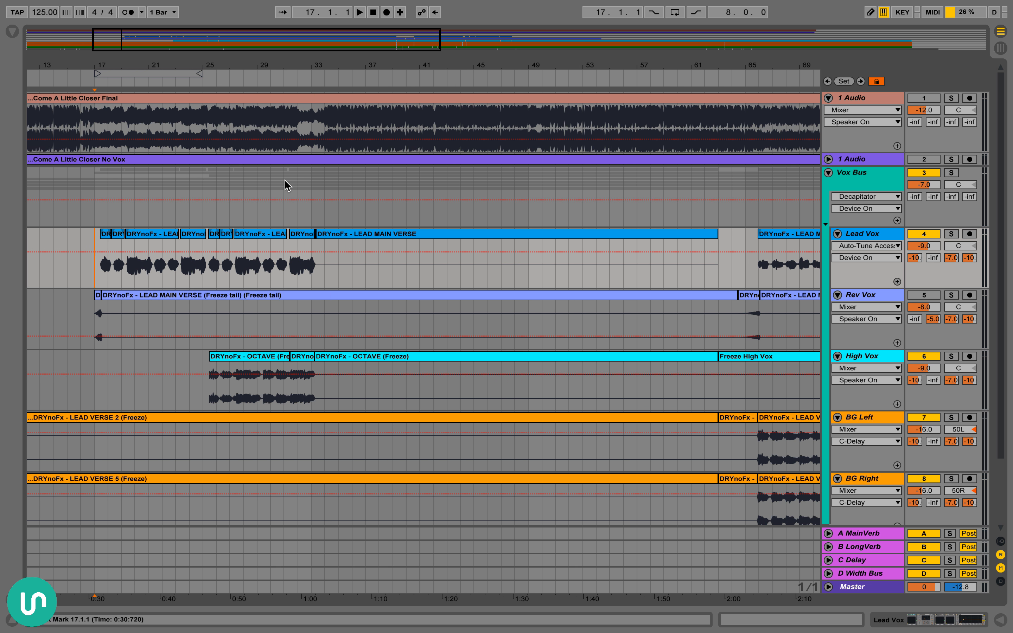
# Solo the Come A Little Closer Final track and play it from bar 33, jumping ahead to bar 42 before stopping
pyautogui.click(297, 182)
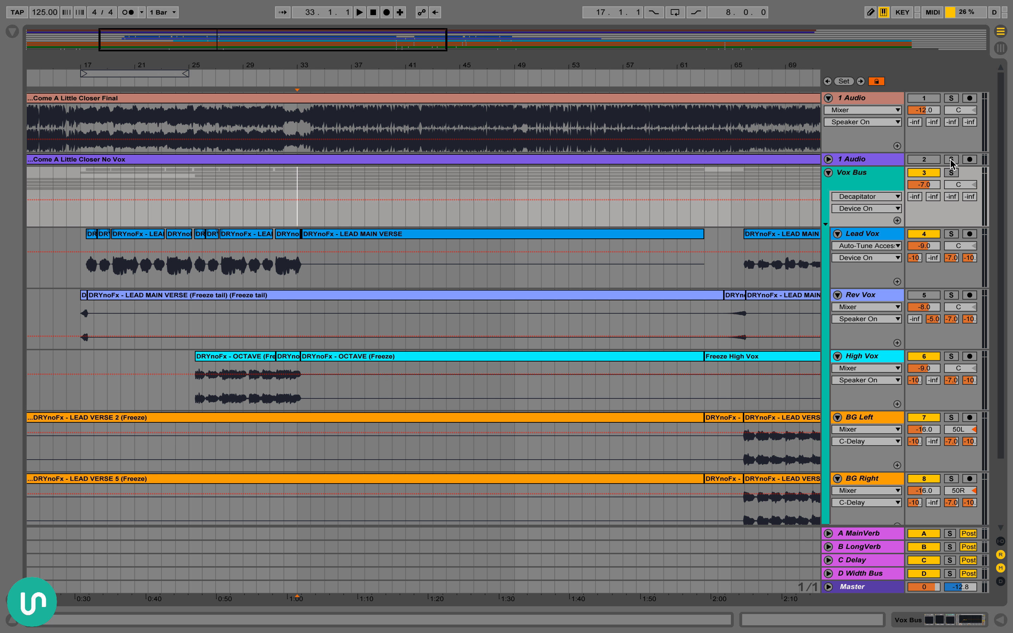
pyautogui.click(946, 100)
pyautogui.press('space')
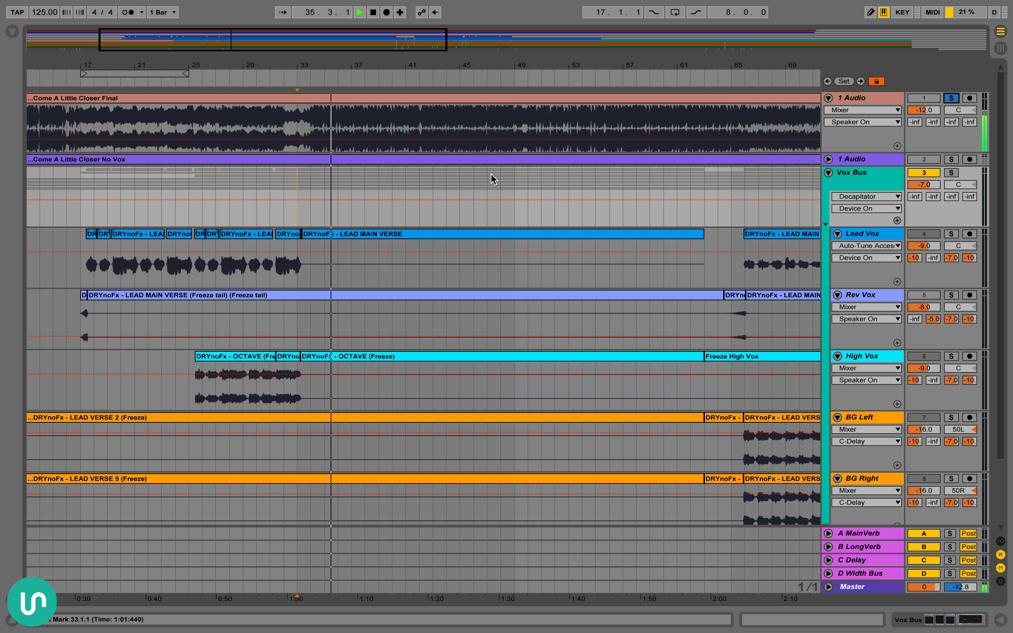
pyautogui.click(420, 131)
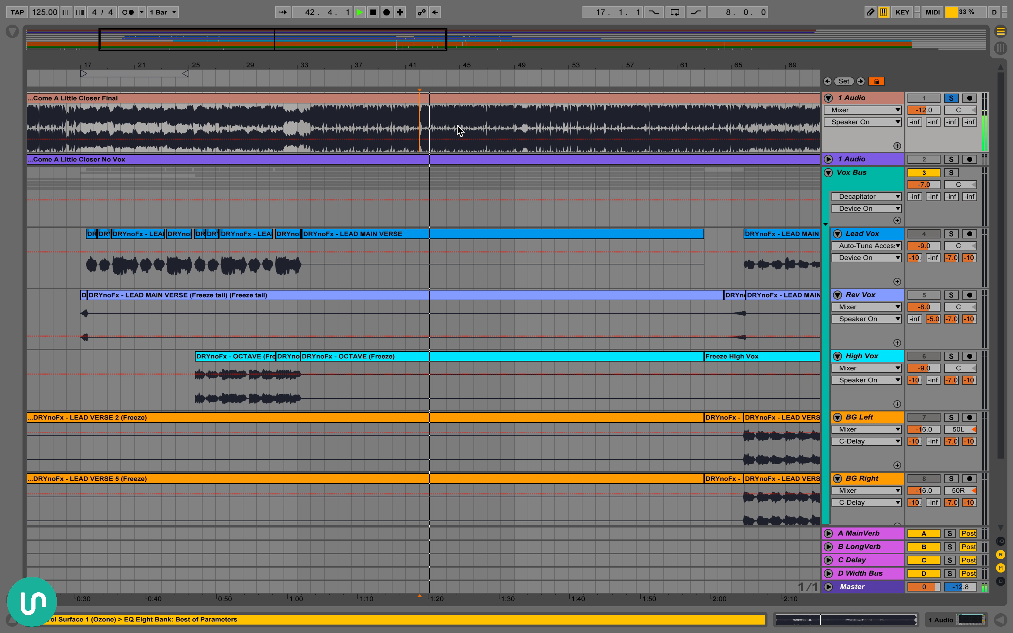
pyautogui.press('space')
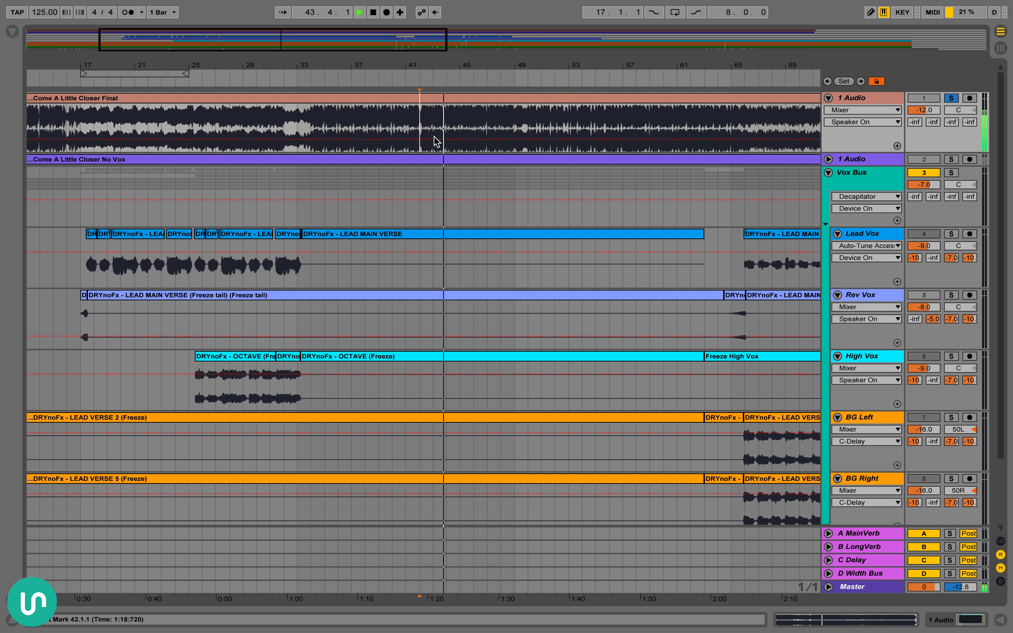
# Select the first Lead Vox clip, open the track's device chain and switch all the vocal effects off
pyautogui.hscroll(-5, 436, 140)
pyautogui.moveTo(233, 68); pyautogui.dragTo(244, 190)
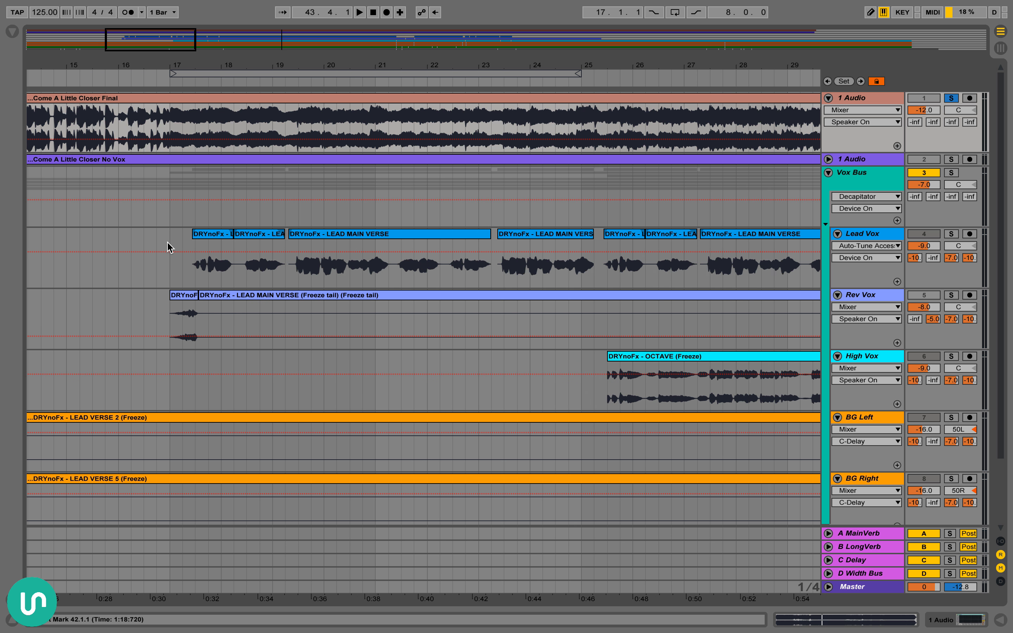
pyautogui.hscroll(1, 167, 242)
pyautogui.click(144, 236)
pyautogui.hscroll(1, 148, 236)
pyautogui.click(150, 232)
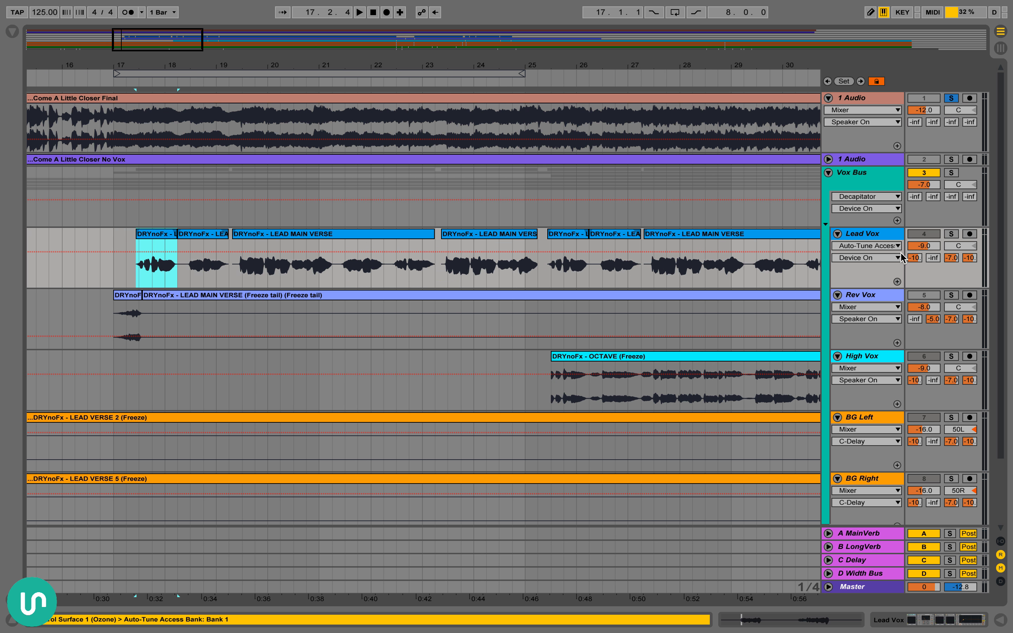
pyautogui.doubleClick(872, 233)
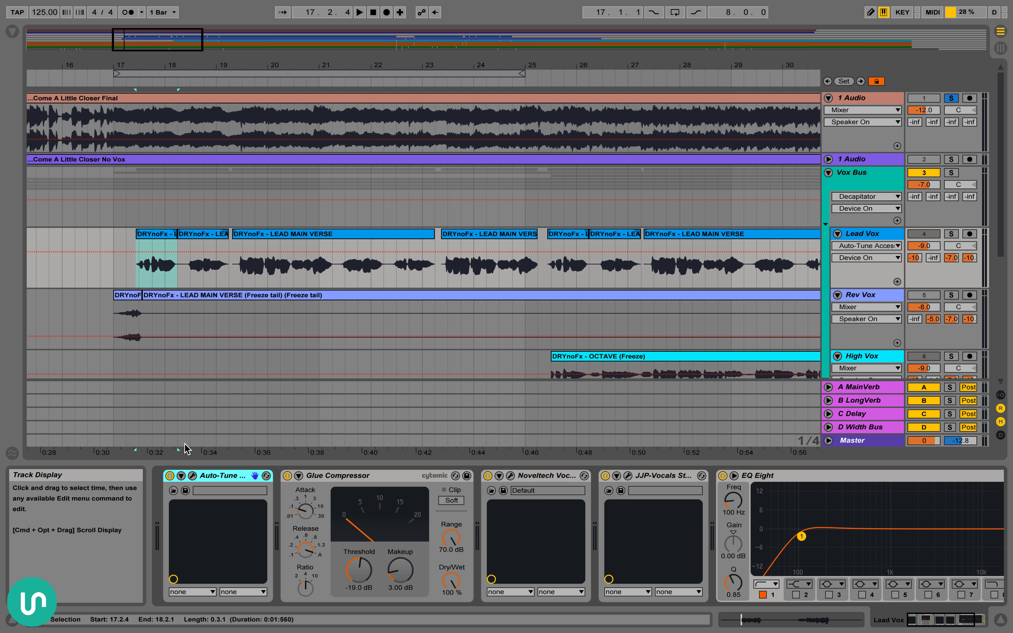
pyautogui.press('1')
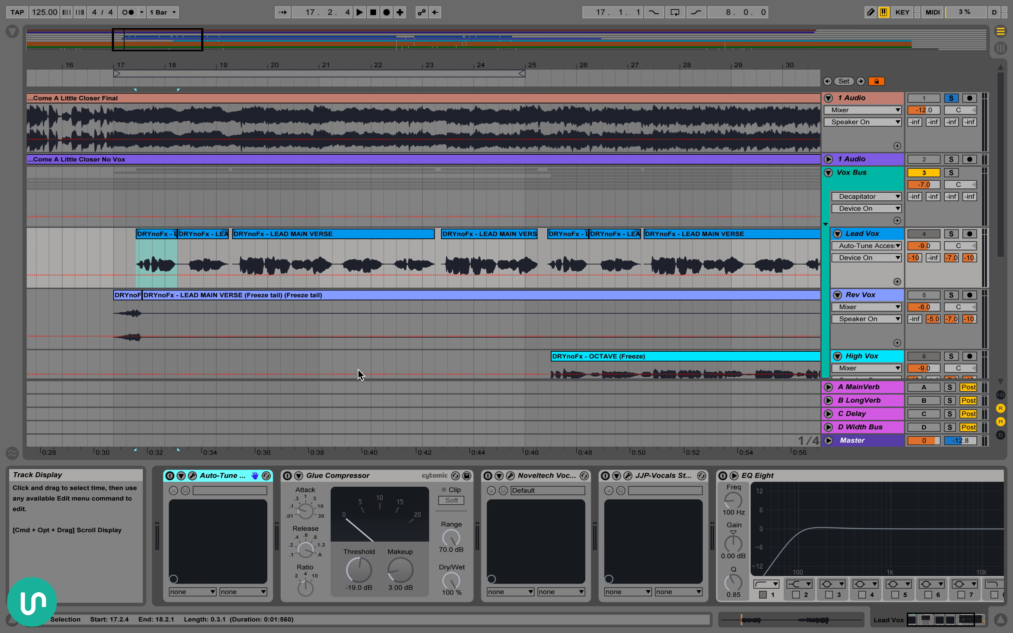
# Loop the Lead Vox clips from 17.2.4 to 23.2.1 and play the dry vocal with the Come A Little Closer Final track unsoloed
pyautogui.keyDown('shift'); pyautogui.click(334, 260); pyautogui.keyUp('shift')
pyautogui.press('super+l')
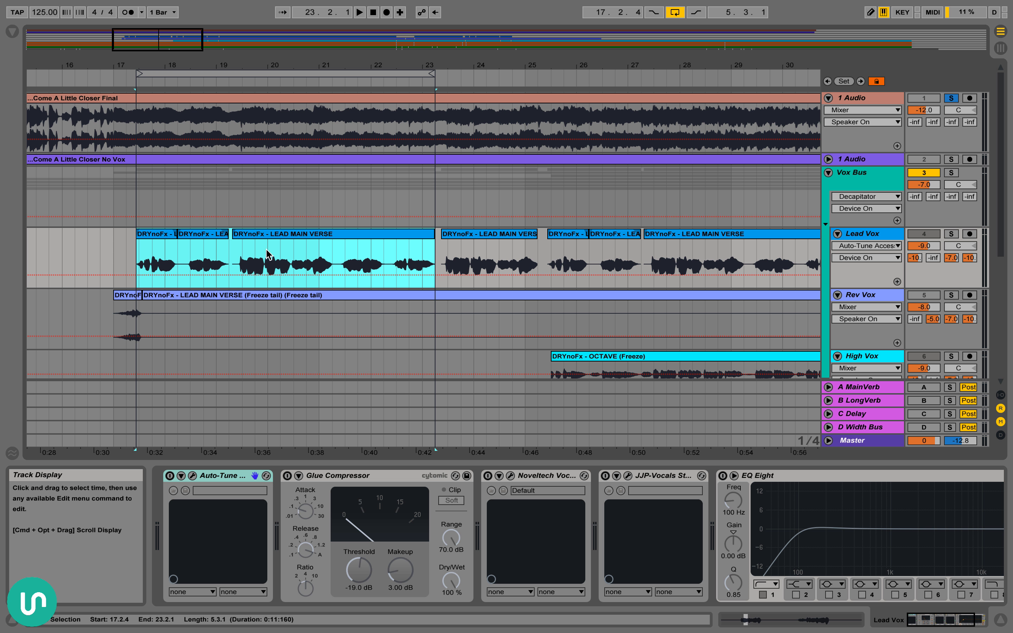
pyautogui.press('space')
pyautogui.click(951, 98)
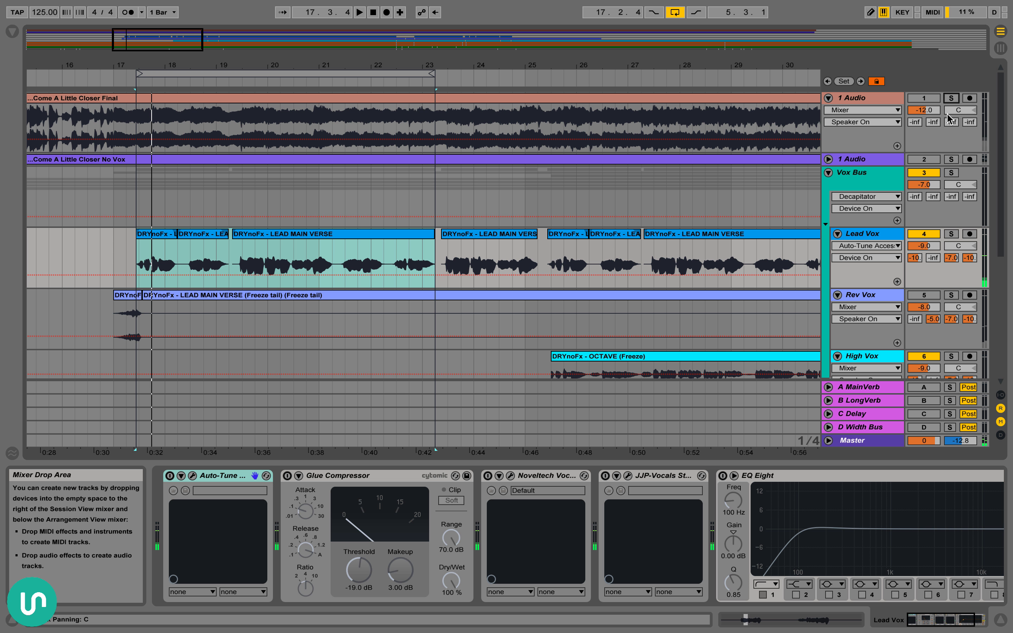
pyautogui.press('space')
pyautogui.press('space')
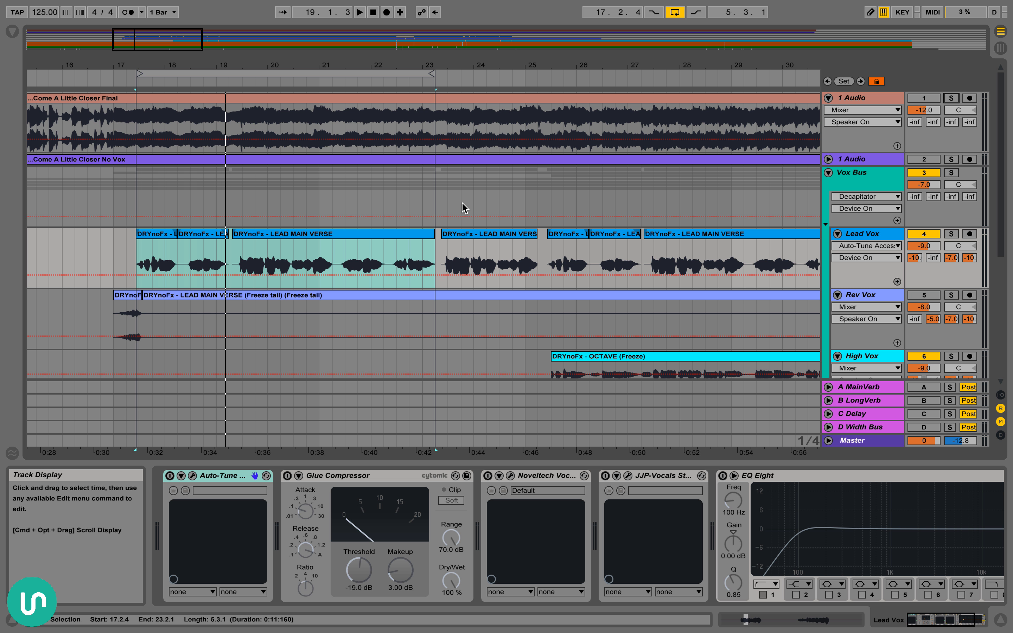
# Select the opening phrases on the Lead Vox track from 17.3.1 to 18.4.1
pyautogui.hscroll(-2, 464, 207)
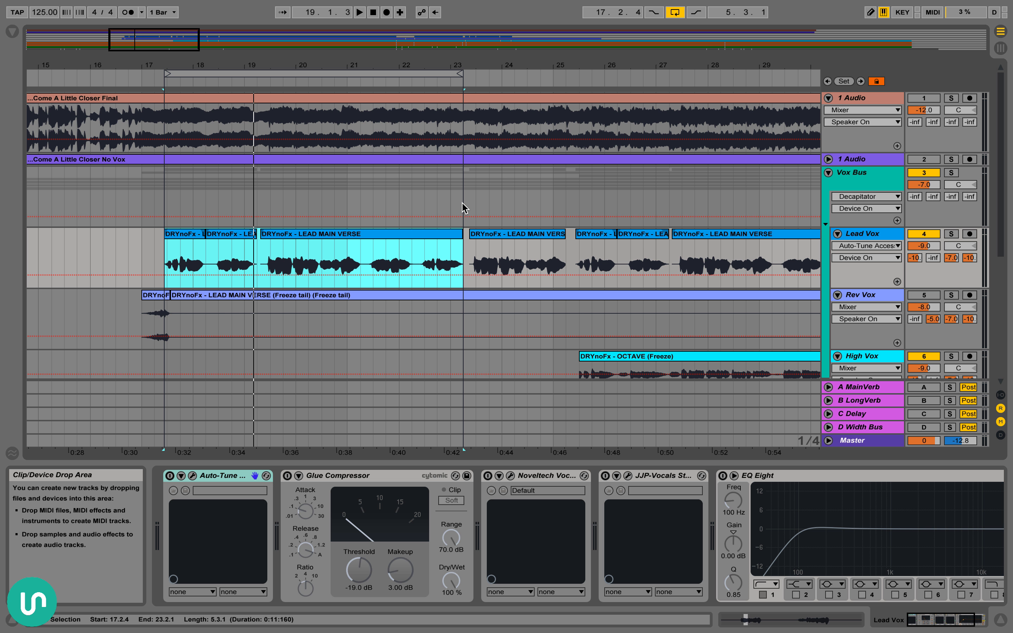
pyautogui.scroll(-1, 464, 207)
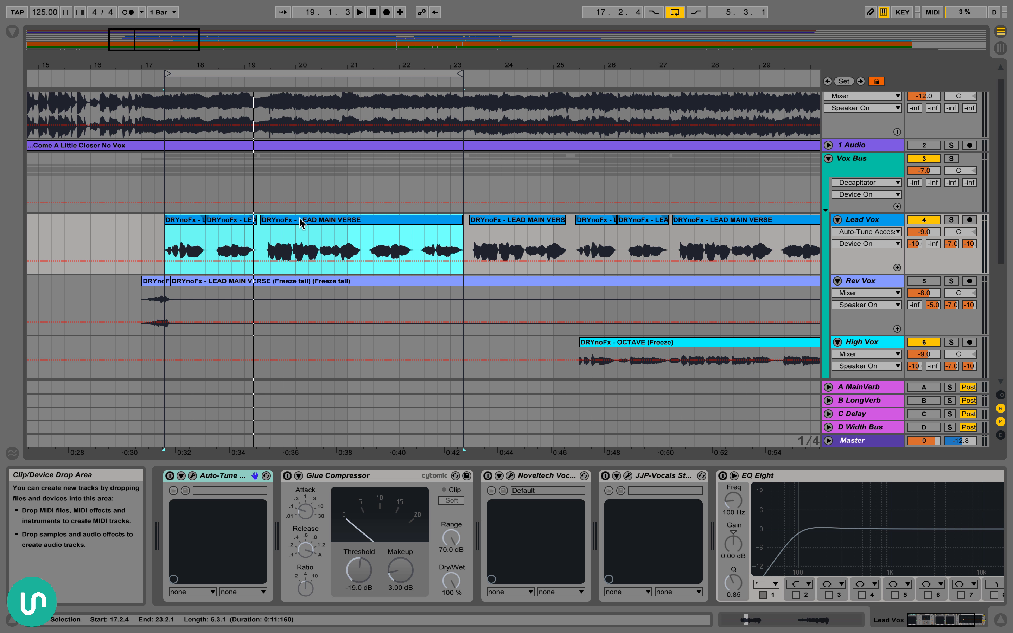
pyautogui.moveTo(166, 246); pyautogui.dragTo(231, 244)
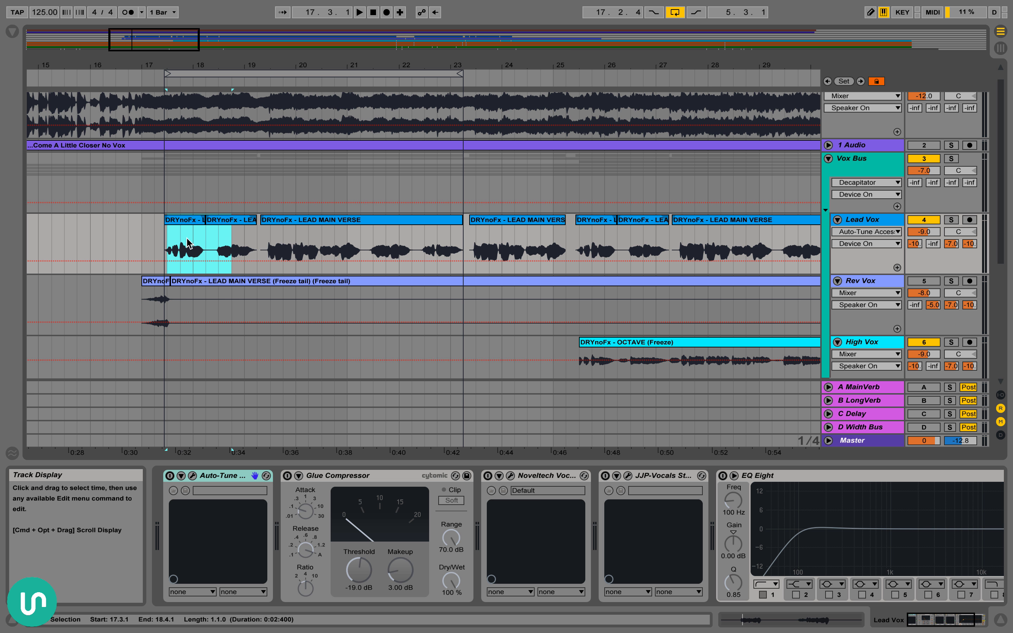
# Select the first Lead Vox clip, spanning 17.2.4 to 18.2.1
pyautogui.click(162, 241)
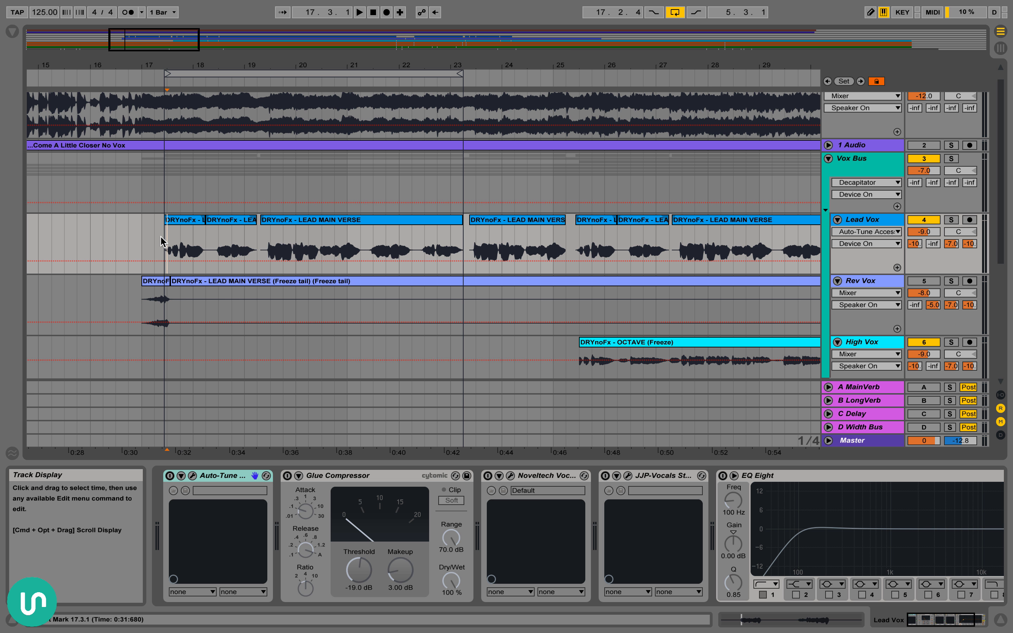
pyautogui.moveTo(143, 235)
pyautogui.mouseDown()
pyautogui.moveTo(461, 235)
pyautogui.moveTo(159, 243)
pyautogui.mouseUp()
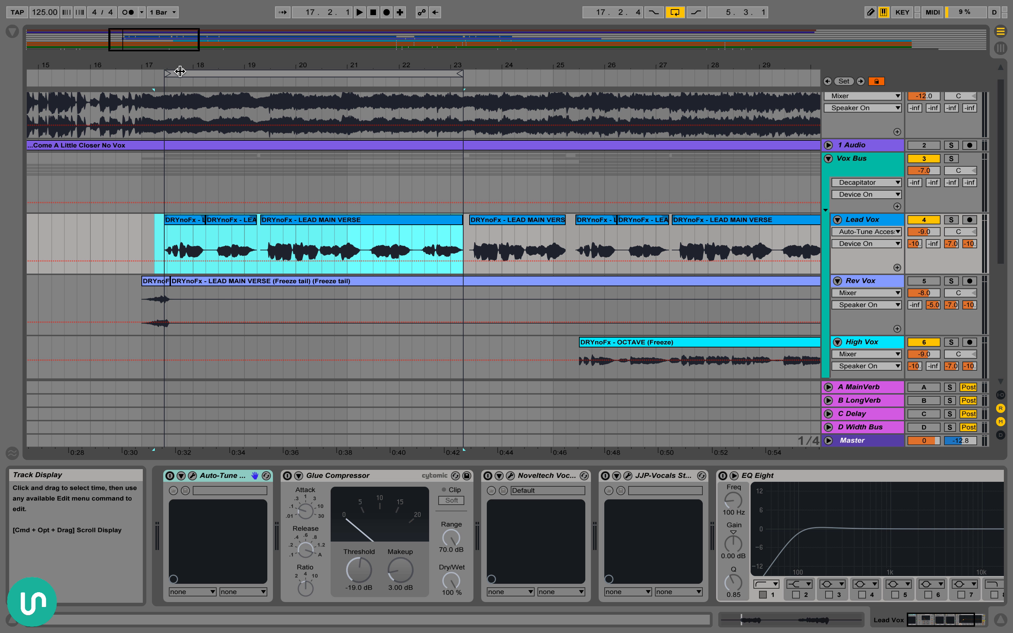
pyautogui.moveTo(177, 67); pyautogui.dragTo(170, 95)
pyautogui.click(165, 220)
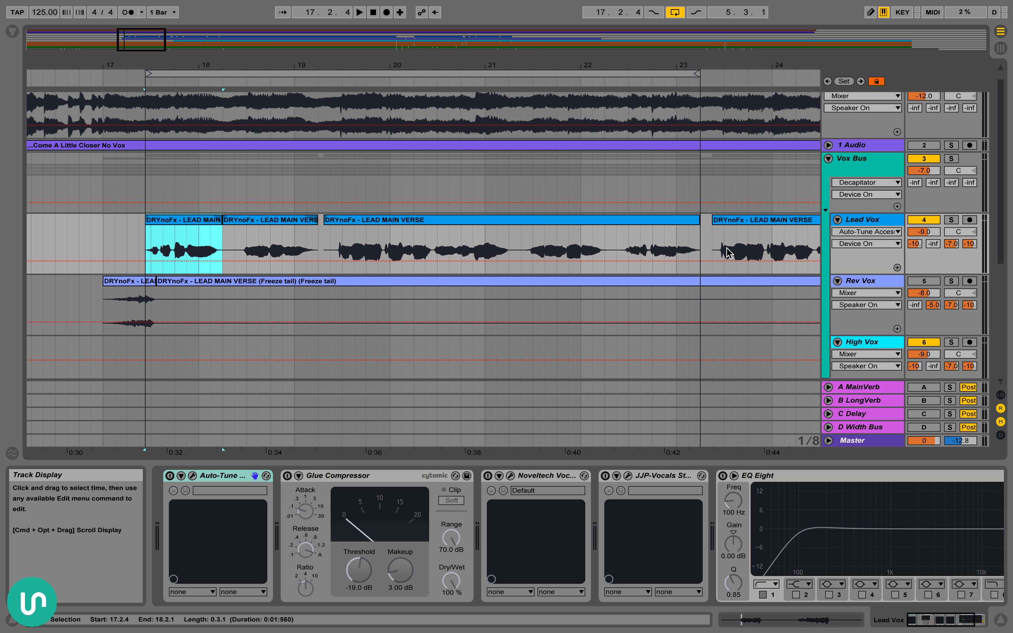
# Switch on Auto-Tune Access, view its F# minor settings and play the tuned lead vocal, then stop playback and close the plug-in window
pyautogui.click(170, 476)
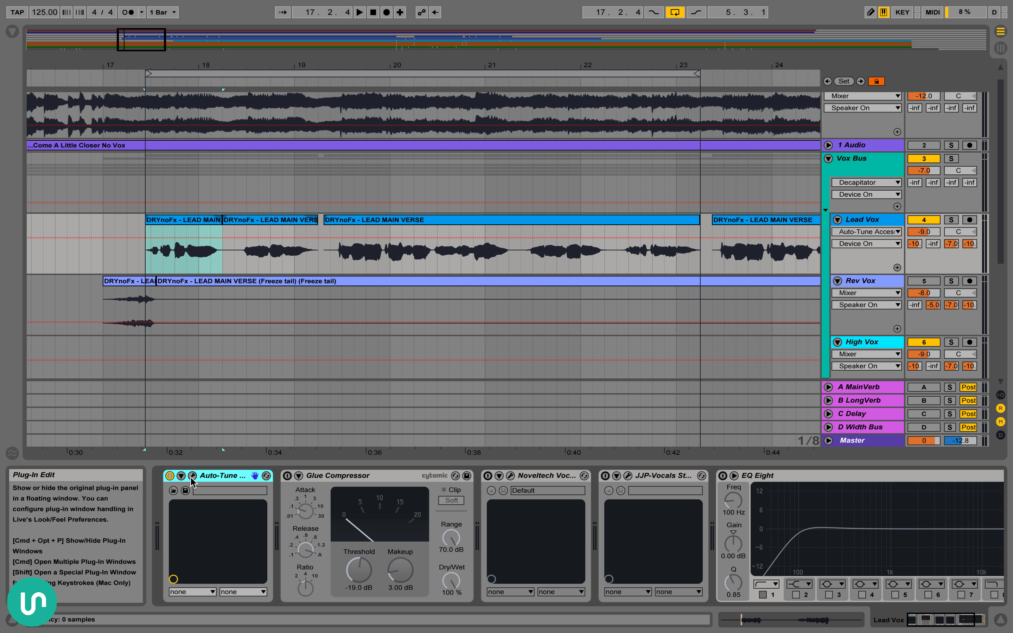
pyautogui.click(193, 475)
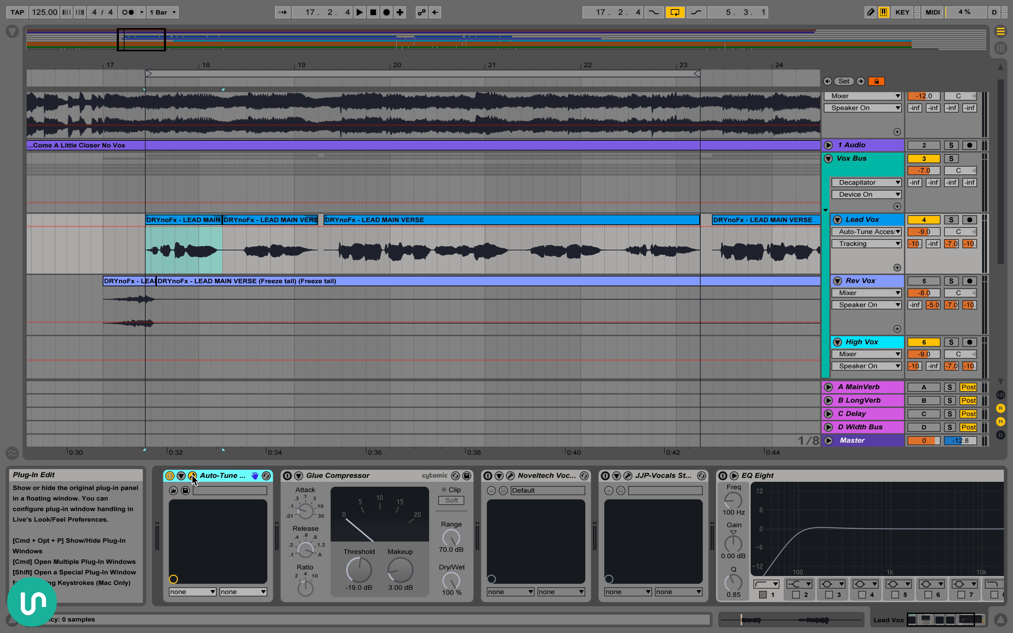
pyautogui.moveTo(249, 68); pyautogui.dragTo(304, 89)
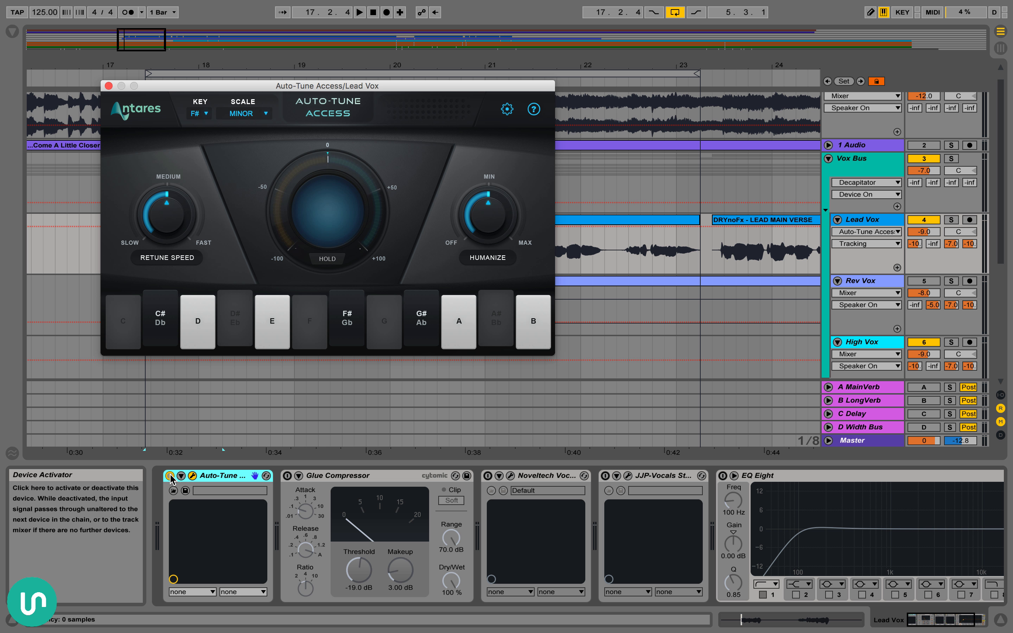
pyautogui.press('space')
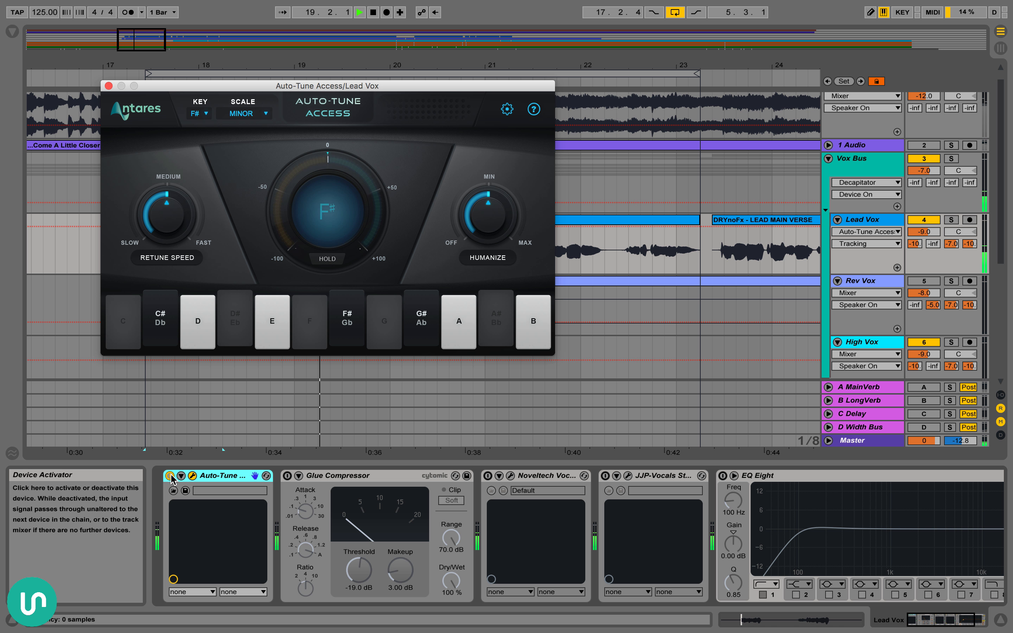
pyautogui.press('space')
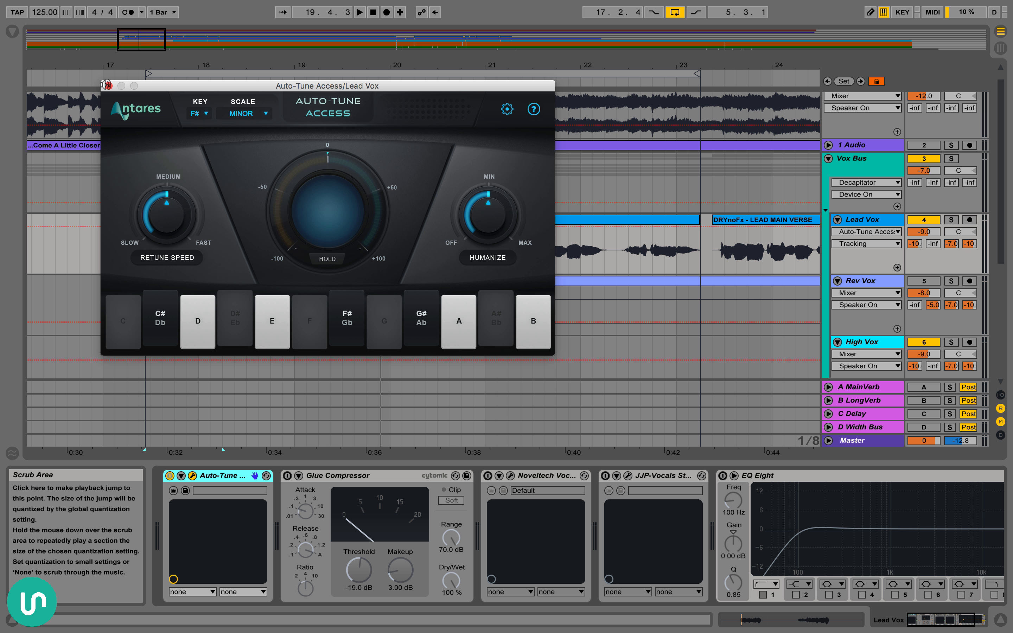
pyautogui.click(108, 85)
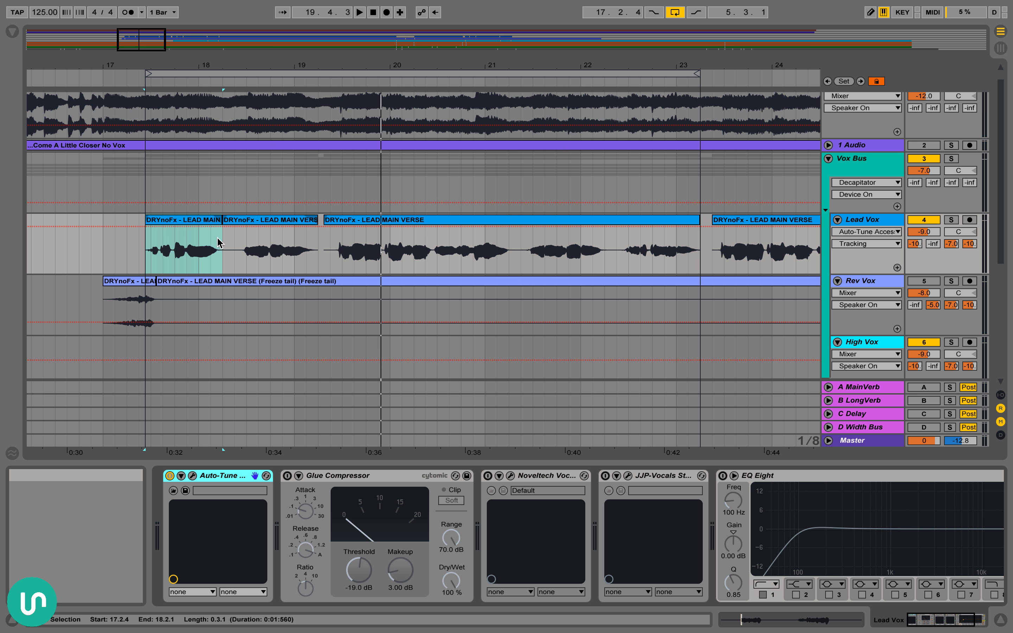
# Switch on the Glue Compressor and select the Lead Vox clips from 17.2.4 to 23.2.1
pyautogui.hscroll(-2, 367, 393)
pyautogui.click(288, 476)
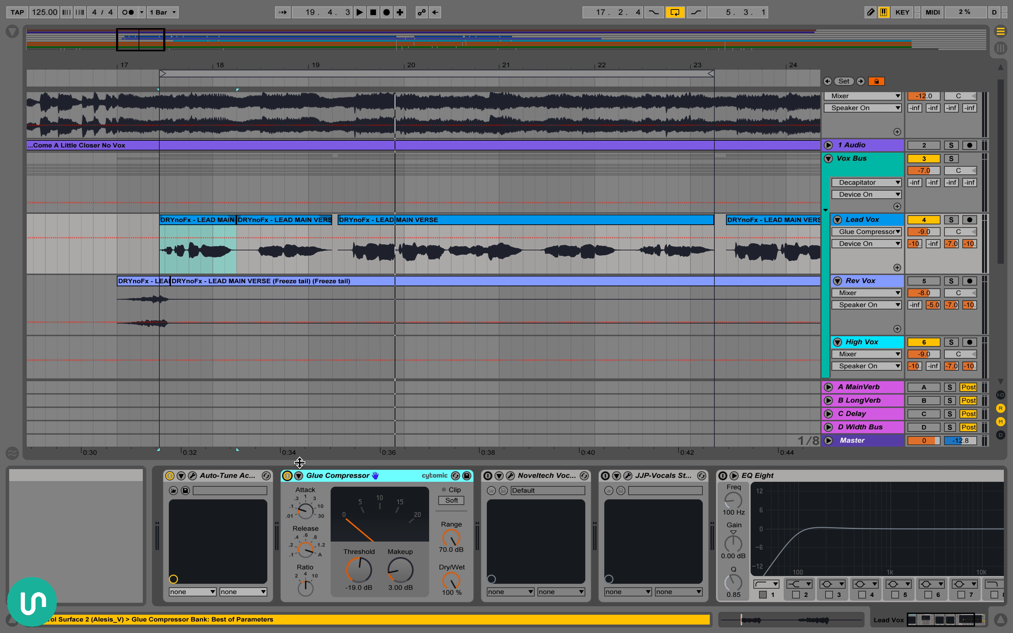
pyautogui.moveTo(423, 62); pyautogui.dragTo(423, 51)
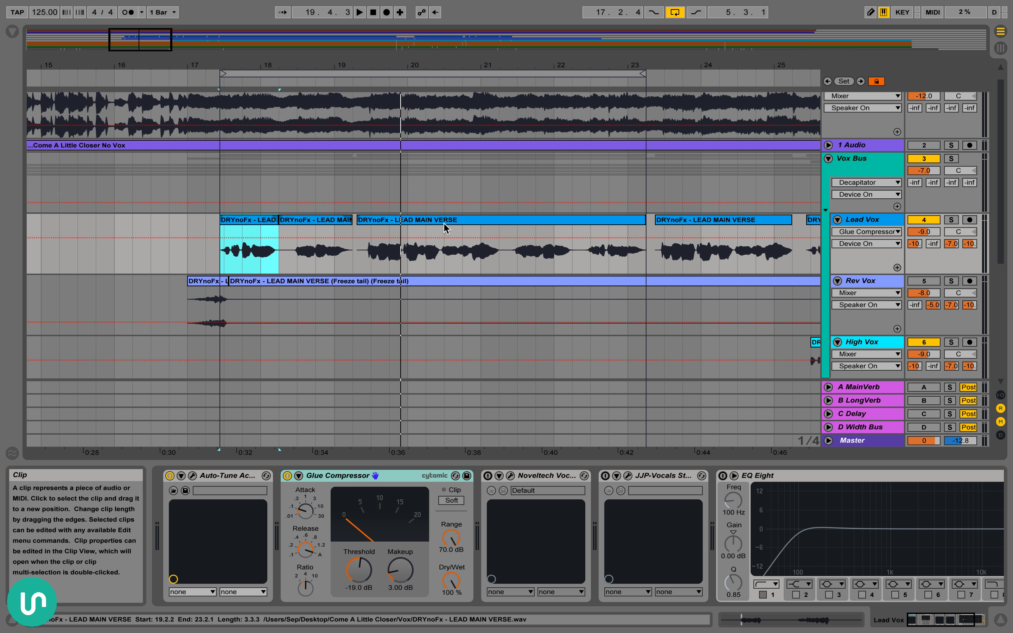
pyautogui.hscroll(3, 445, 228)
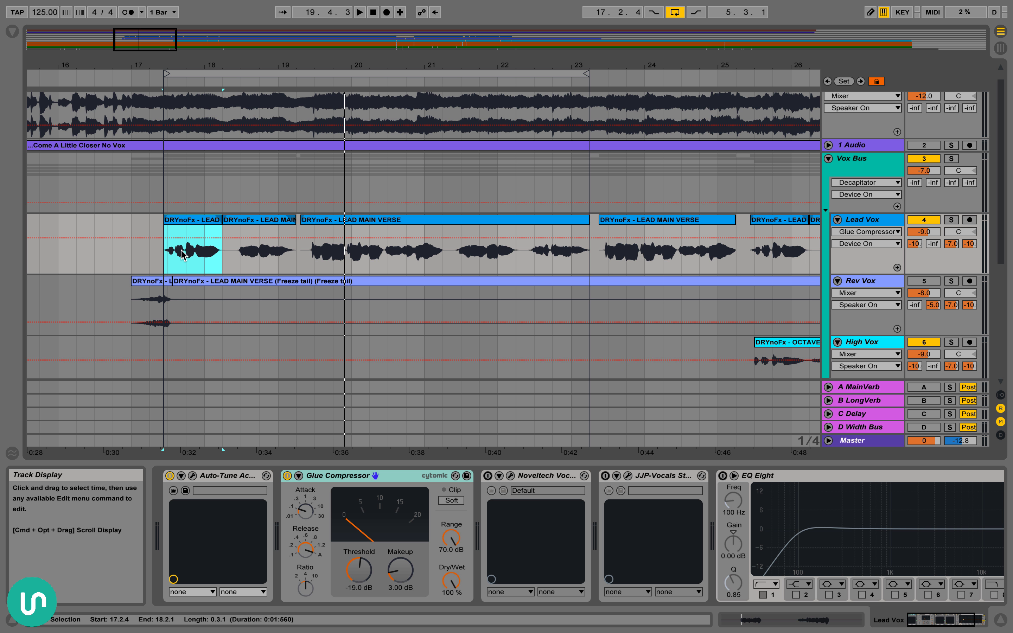
pyautogui.moveTo(167, 256); pyautogui.dragTo(569, 271)
pyautogui.moveTo(593, 265); pyautogui.dragTo(582, 266)
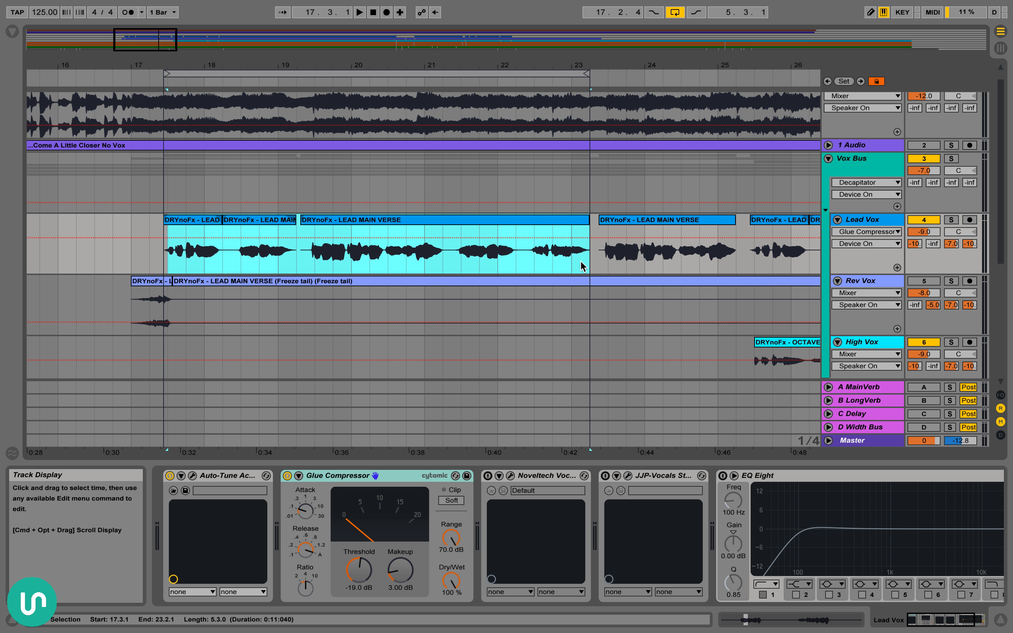
pyautogui.moveTo(167, 250); pyautogui.dragTo(588, 255)
pyautogui.moveTo(590, 259)
pyautogui.mouseDown()
pyautogui.moveTo(166, 253)
pyautogui.moveTo(592, 259)
pyautogui.mouseUp()
pyautogui.moveTo(161, 259); pyautogui.dragTo(585, 263)
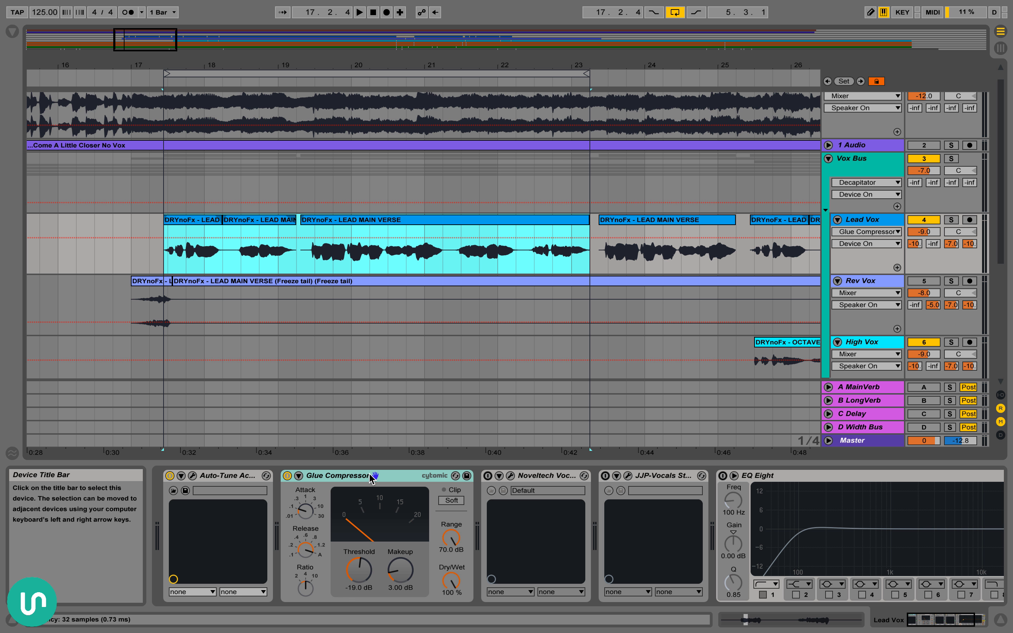
# Select the Glue Compressor's Attack control to show its automation on the Lead Vox track
pyautogui.click(351, 477)
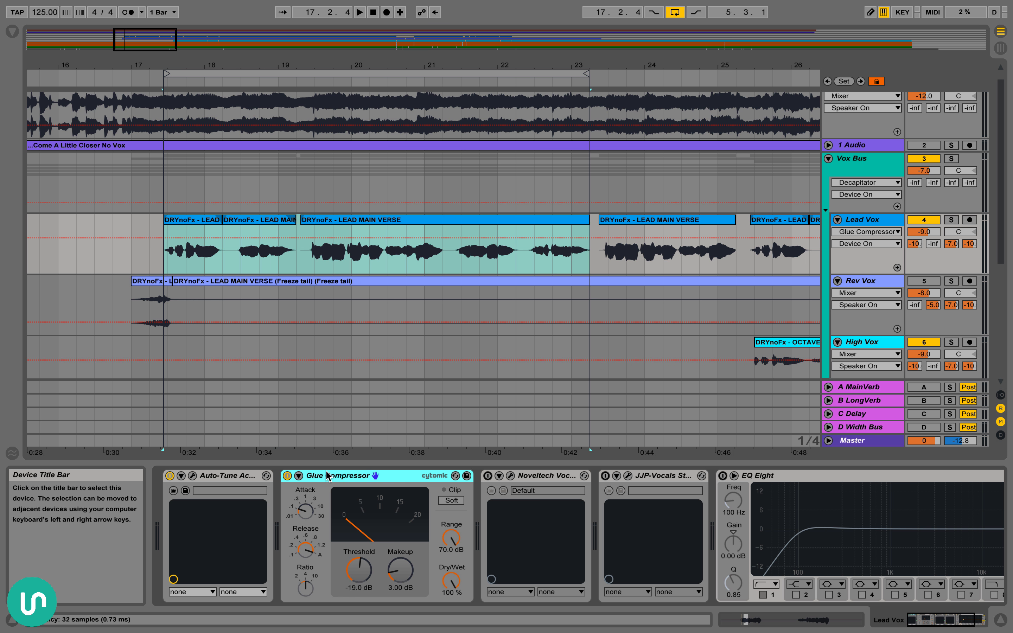
pyautogui.moveTo(298, 254); pyautogui.dragTo(326, 255)
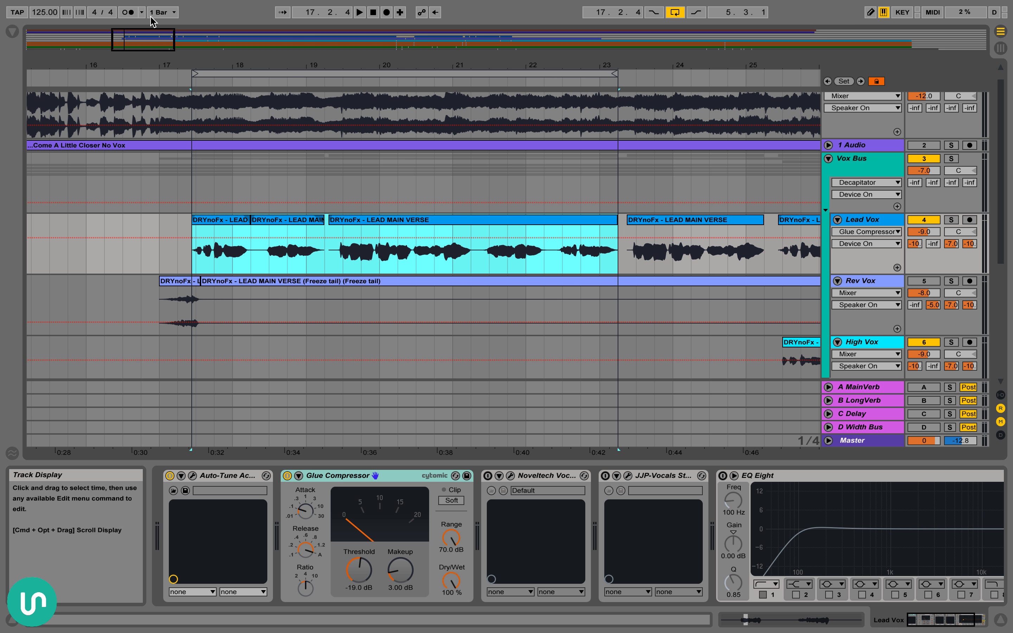
pyautogui.moveTo(209, 68); pyautogui.dragTo(209, 97)
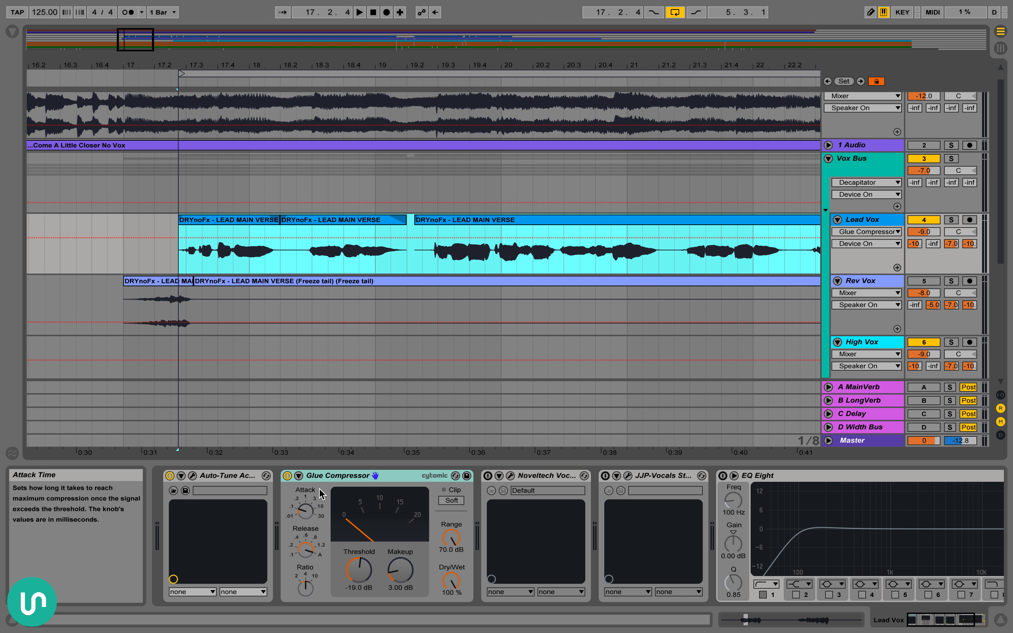
pyautogui.click(309, 519)
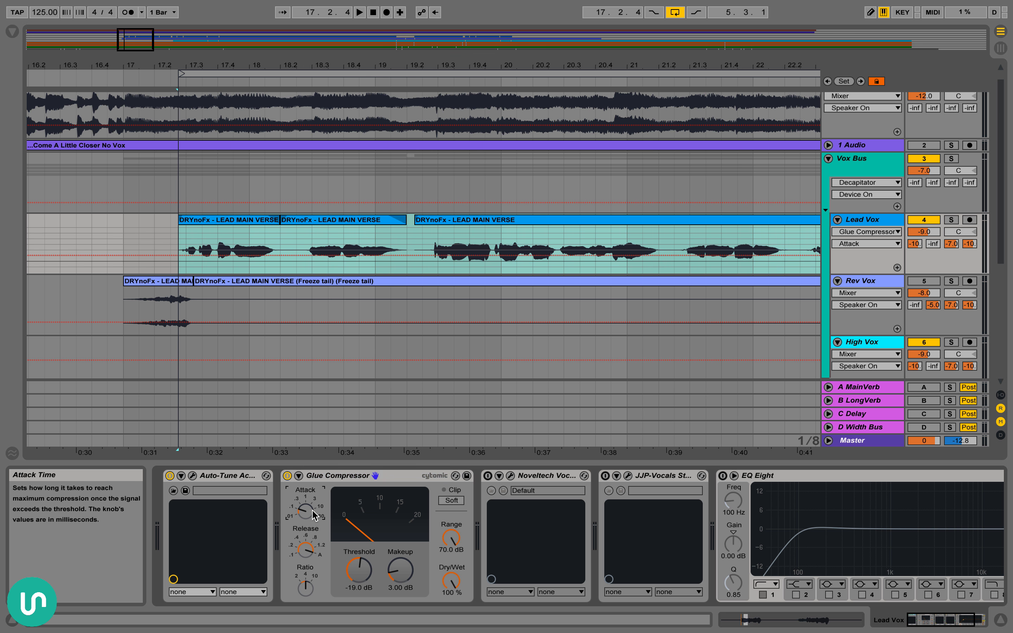
# Examine the first word onsets at 17.3.1 and 17.3.3 on Lead Vox in relation to the Glue Compressor's Attack control
pyautogui.moveTo(185, 64); pyautogui.dragTo(185, 98)
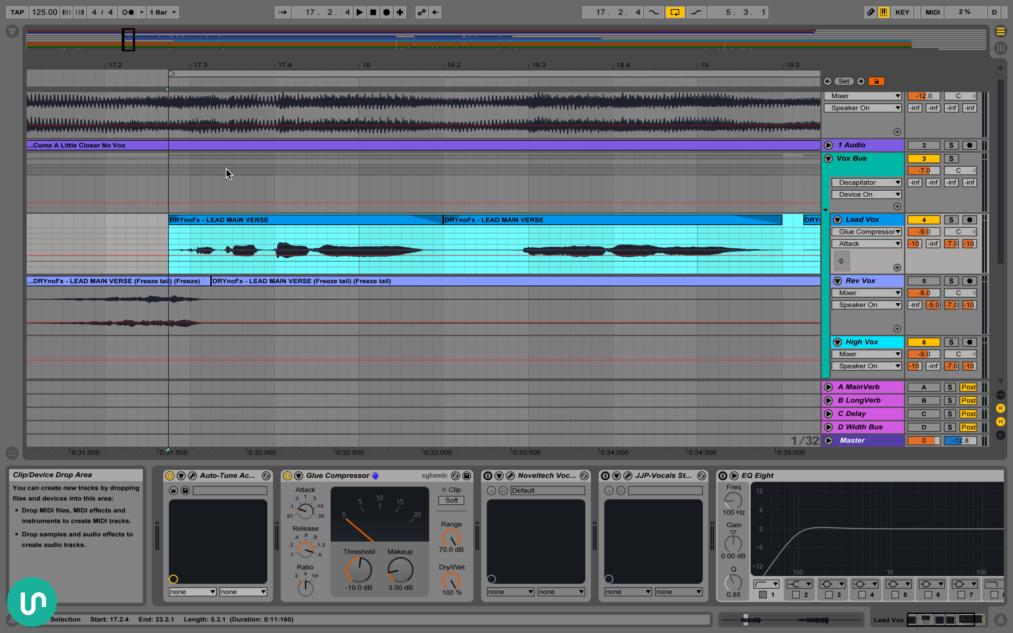
pyautogui.click(190, 251)
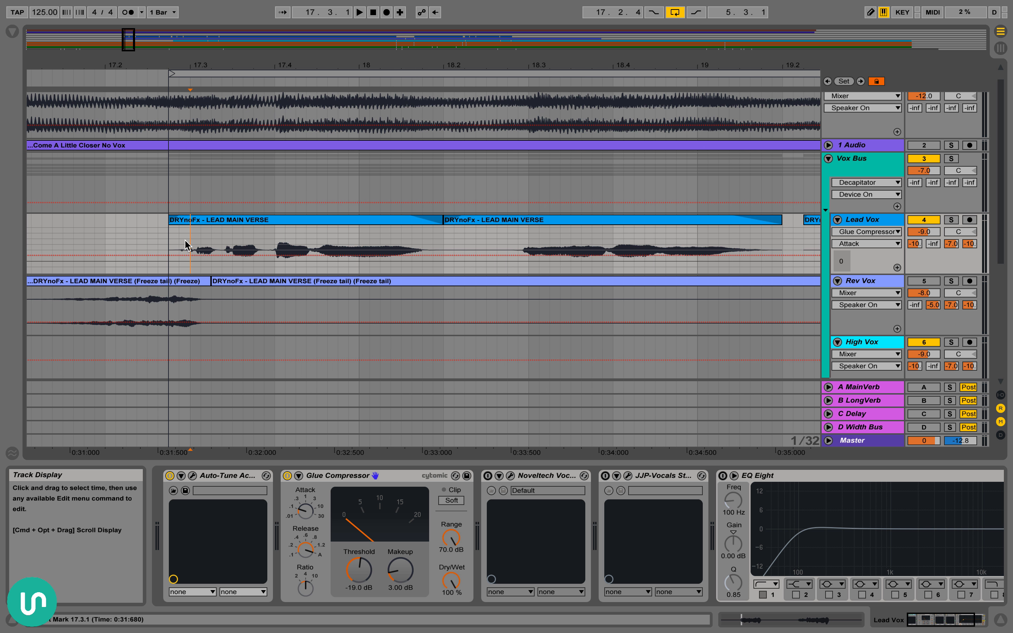
pyautogui.moveTo(169, 240); pyautogui.dragTo(275, 238)
pyautogui.click(228, 238)
pyautogui.hscroll(1, 229, 238)
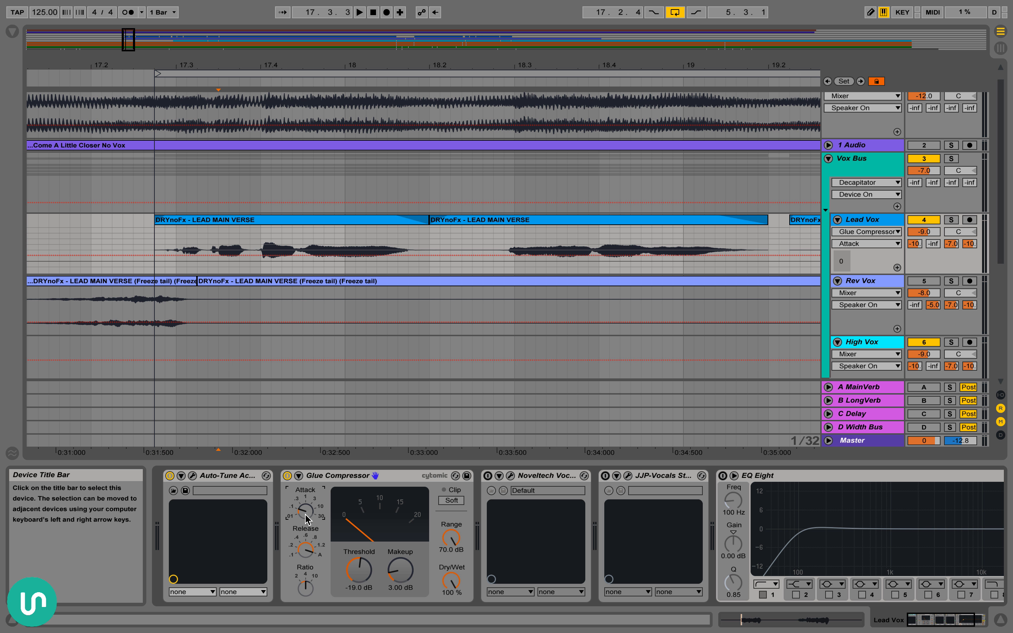
pyautogui.moveTo(305, 513); pyautogui.dragTo(305, 473)
pyautogui.moveTo(308, 518); pyautogui.dragTo(298, 516)
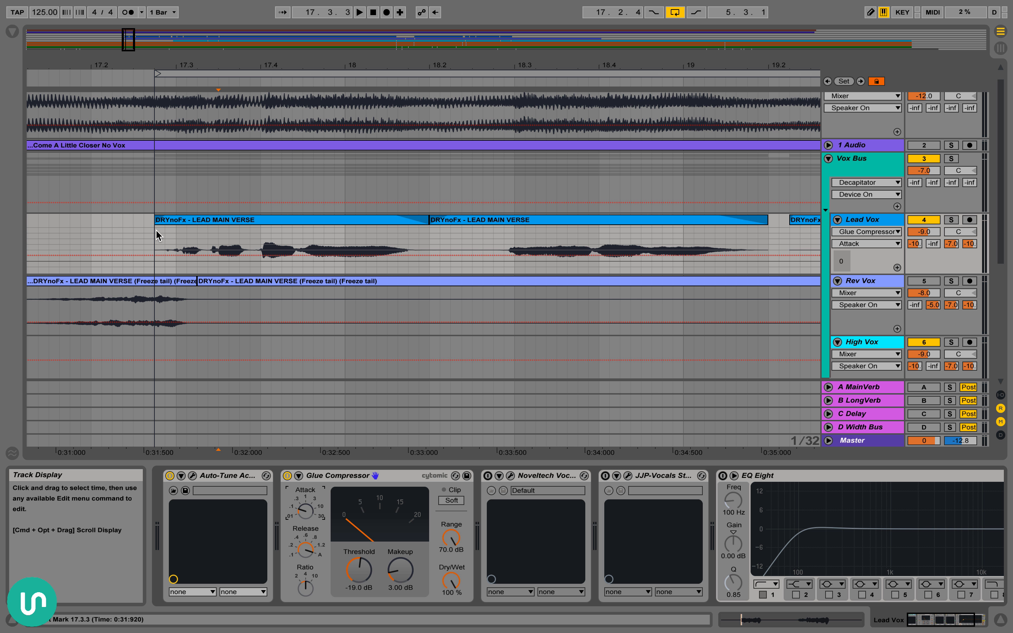
# Select the two opening Lead Vox clips from 17.2.4 to 19.2.1 and show the Glue Compressor's Release automation
pyautogui.moveTo(156, 229); pyautogui.dragTo(748, 246)
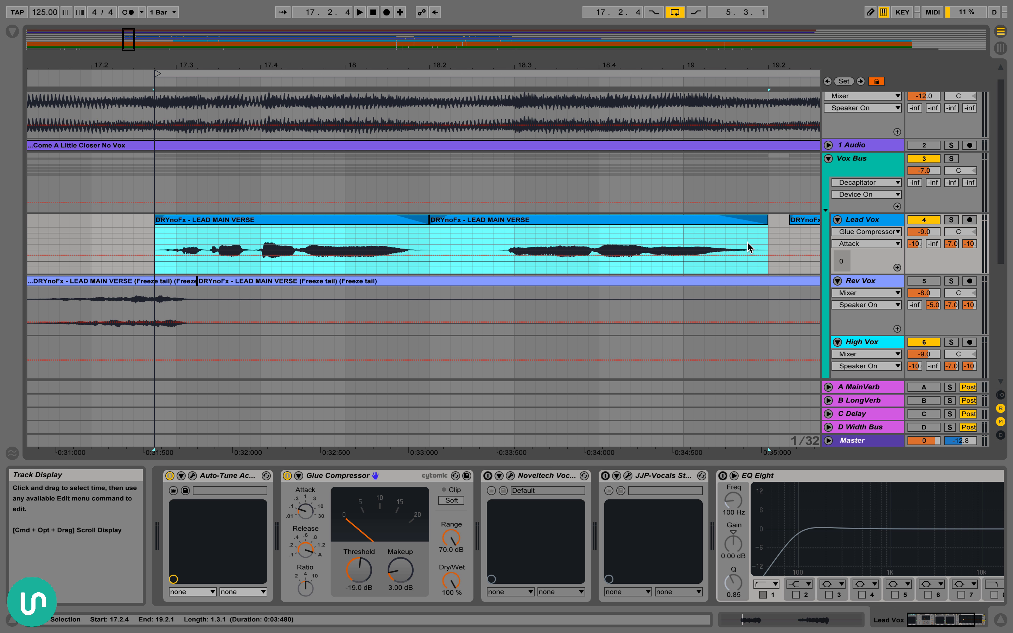
pyautogui.hscroll(3, 719, 254)
pyautogui.click(305, 550)
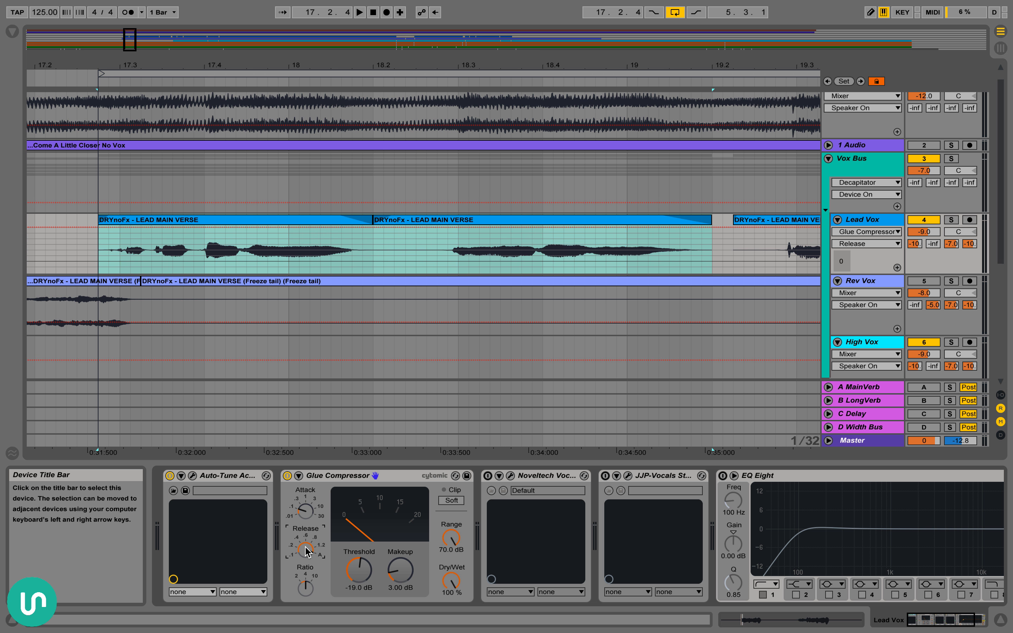
pyautogui.moveTo(252, 61); pyautogui.dragTo(252, 33)
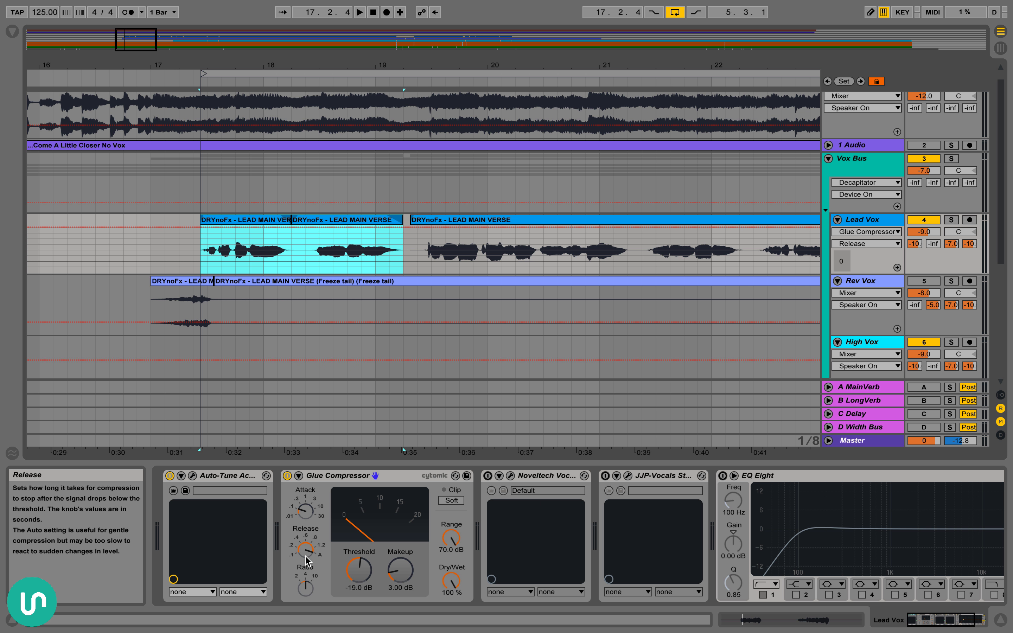
# Review the Glue Compressor's Release control and show its Makeup automation on the Lead Vox track
pyautogui.click(317, 480)
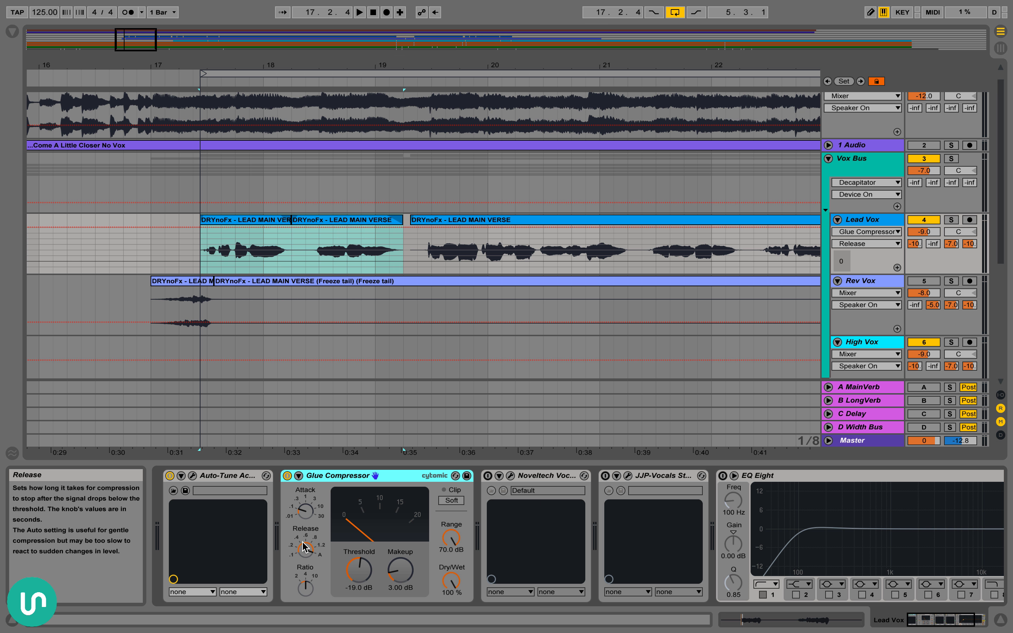
pyautogui.moveTo(301, 542)
pyautogui.mouseDown()
pyautogui.moveTo(301, 582)
pyautogui.moveTo(306, 549)
pyautogui.mouseUp()
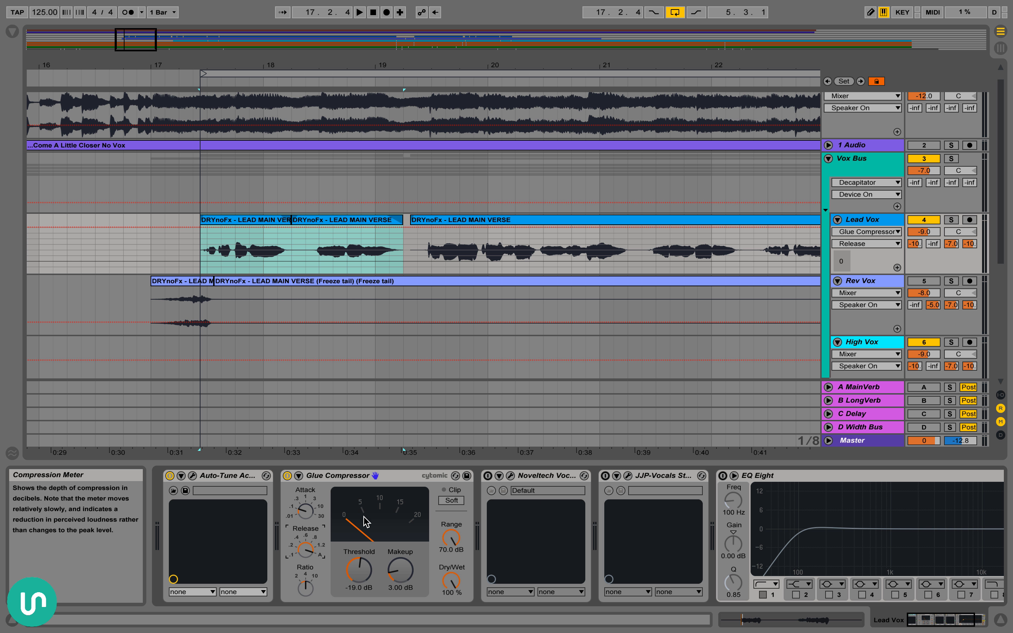
pyautogui.click(400, 569)
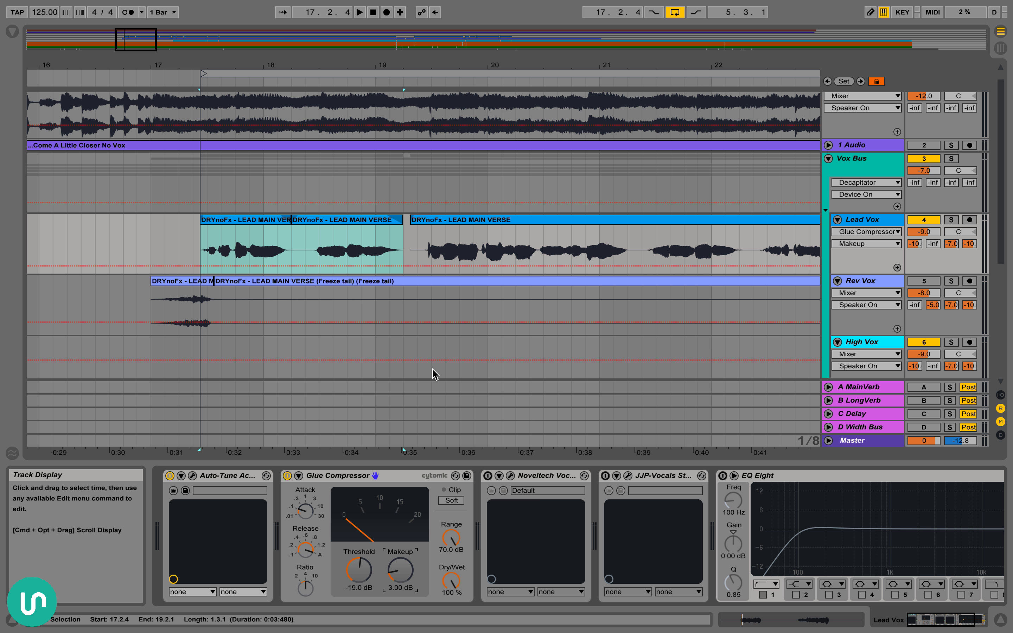
pyautogui.click(397, 478)
# Play the lead vocal from 17.2.4 while switching the Glue Compressor off and on for comparison, leaving it on
pyautogui.hscroll(1, 381, 485)
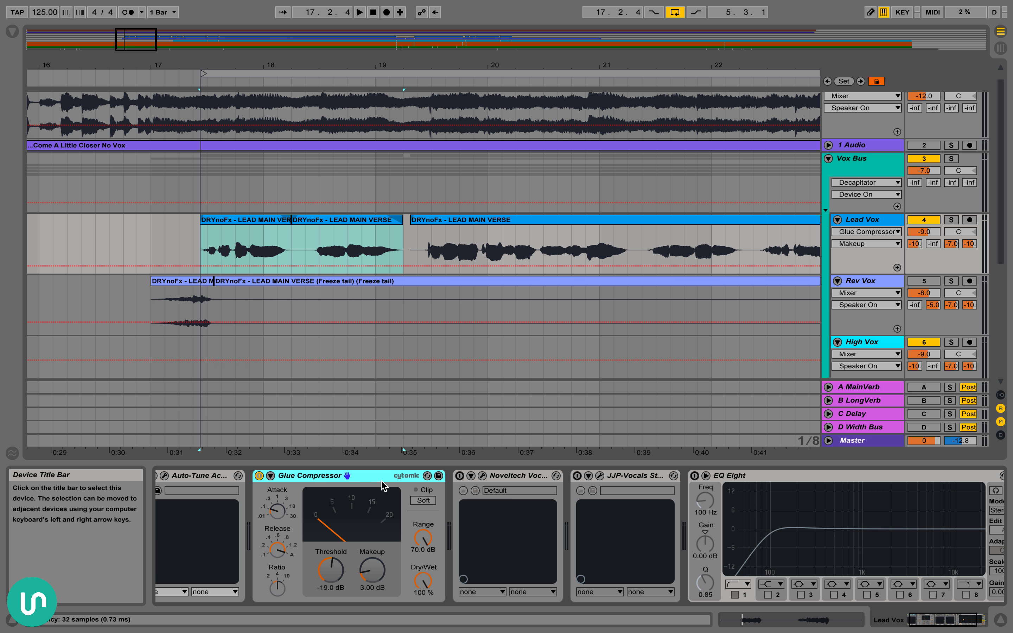
pyautogui.click(259, 476)
pyautogui.press('space')
pyautogui.click(258, 476)
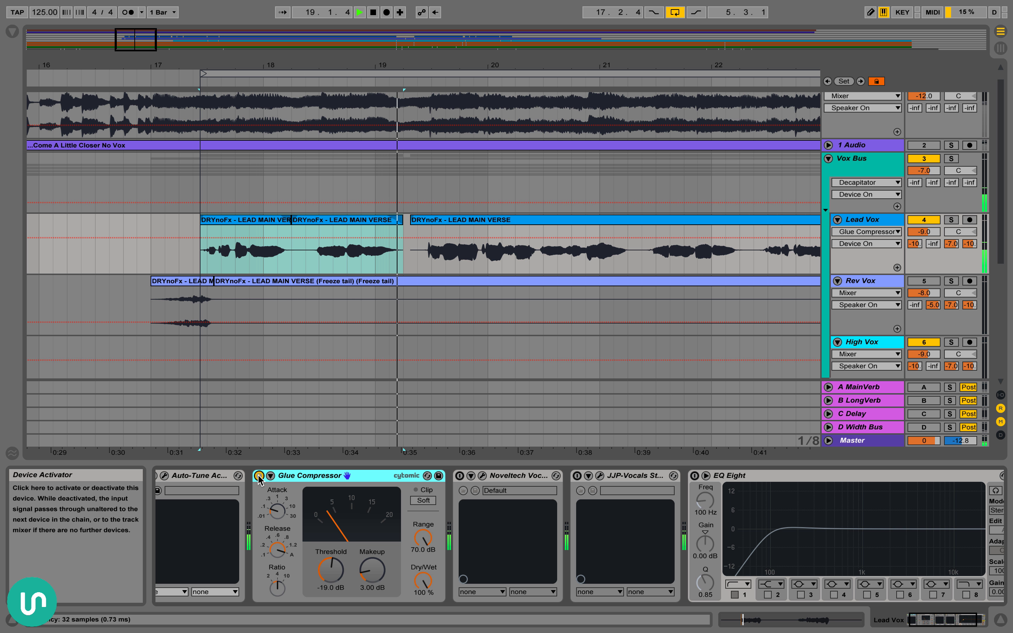
pyautogui.click(259, 477)
pyautogui.click(258, 476)
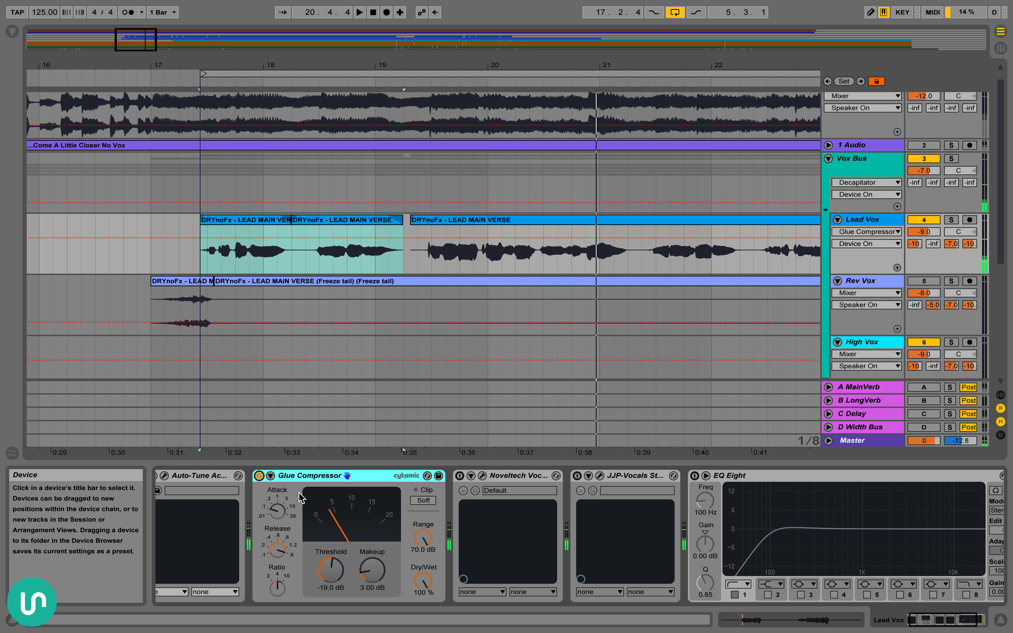
pyautogui.moveTo(457, 55); pyautogui.dragTo(457, 46)
pyautogui.click(335, 540)
pyautogui.hscroll(1, 332, 548)
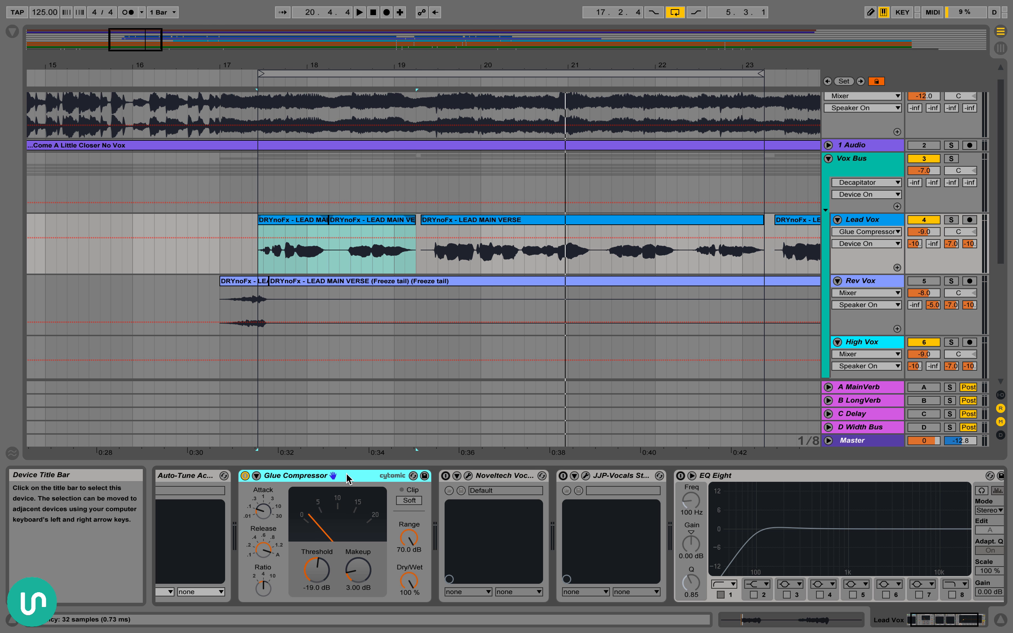
pyautogui.hscroll(2, 332, 476)
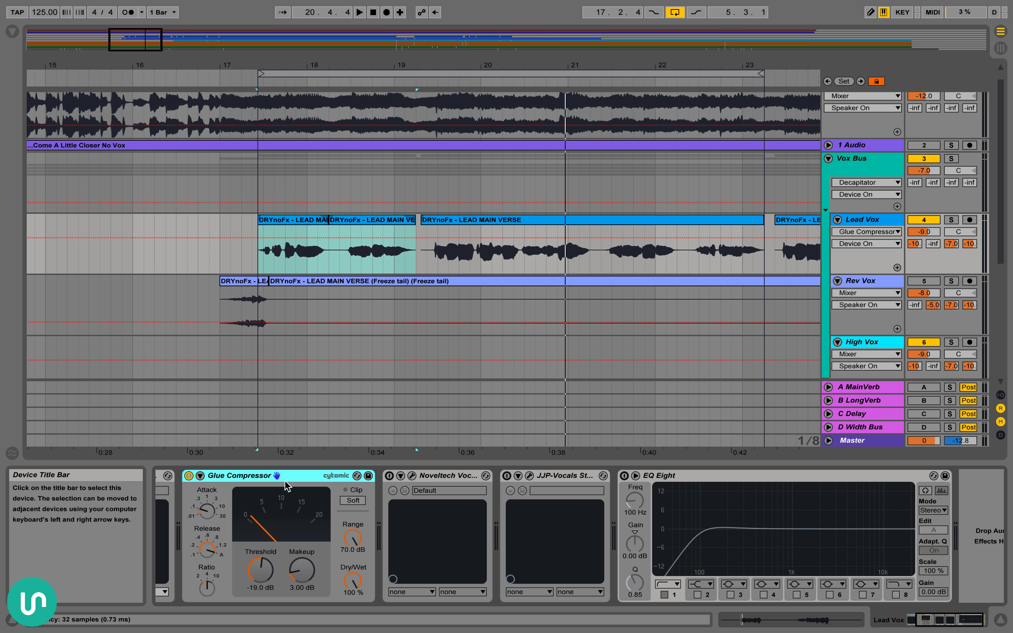
pyautogui.hscroll(-1, 295, 485)
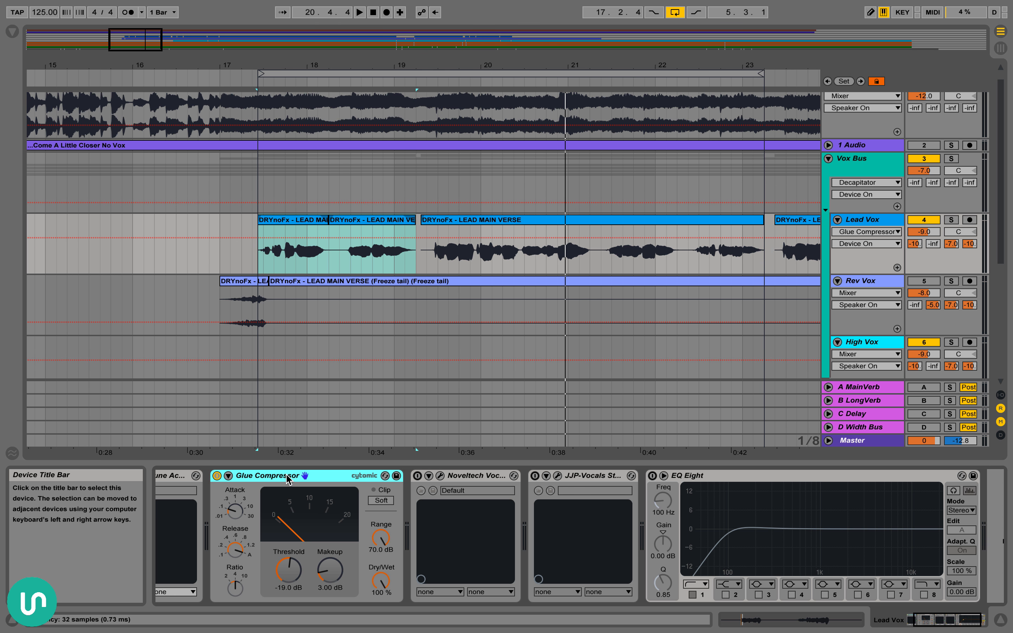
pyautogui.hscroll(-3, 286, 475)
pyautogui.hscroll(1, 287, 475)
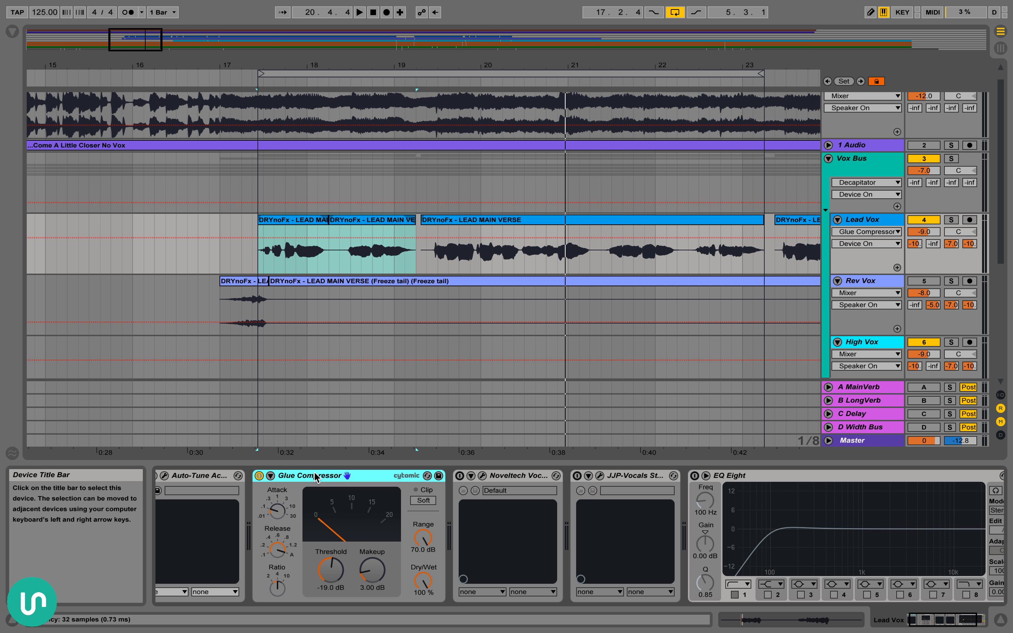
# Select the Lead Vox clips from 17.2.4 to 23.2.1 and switch on the Noveltech Vocal Enhancer
pyautogui.hscroll(2, 314, 476)
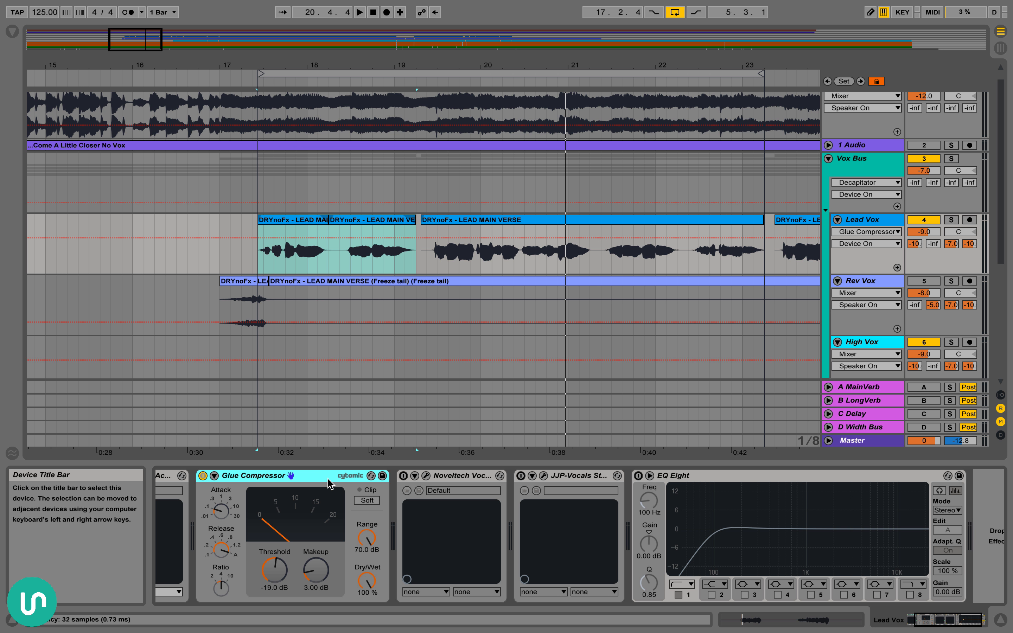
pyautogui.hscroll(2, 329, 483)
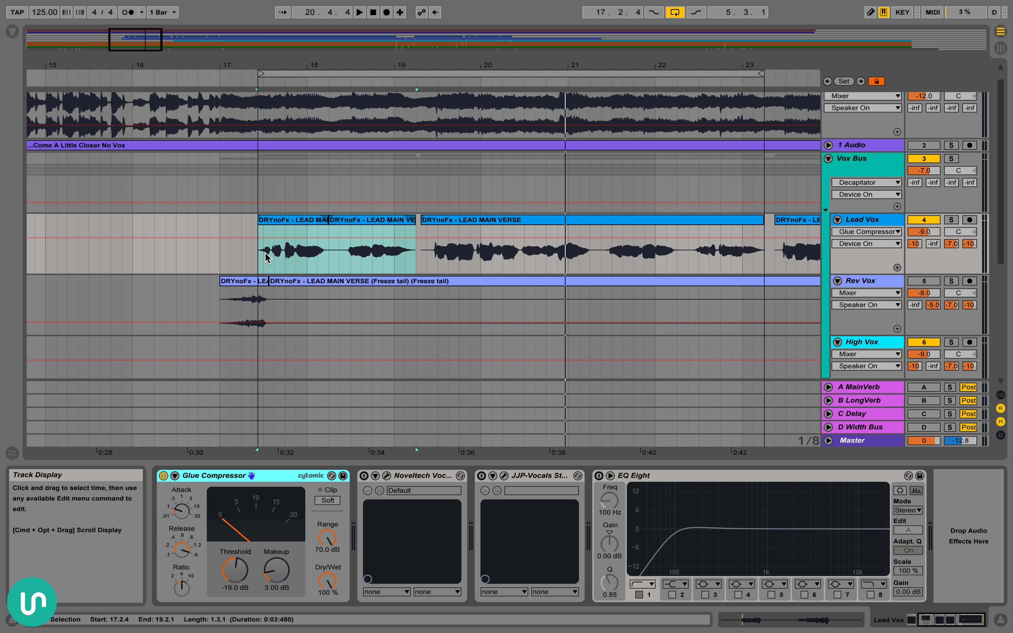
pyautogui.hscroll(2, 249, 251)
pyautogui.click(245, 220)
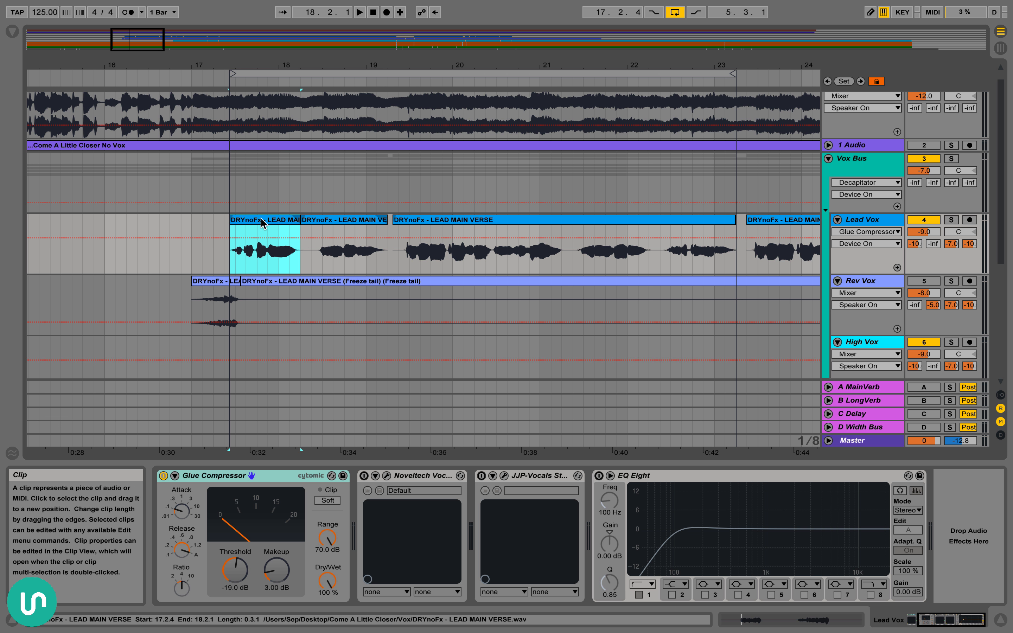
pyautogui.keyDown('shift'); pyautogui.click(566, 220); pyautogui.keyUp('shift')
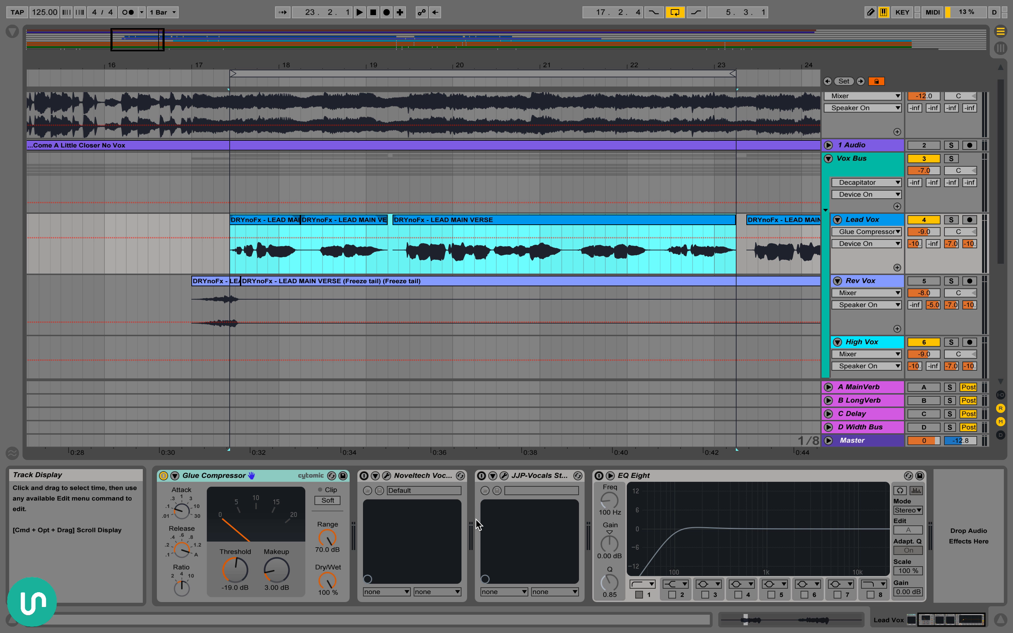
# Show the Noveltech Vocal Enhancer's window, play the selected vocal to audition its Enhancement setting, and close the window
pyautogui.click(386, 476)
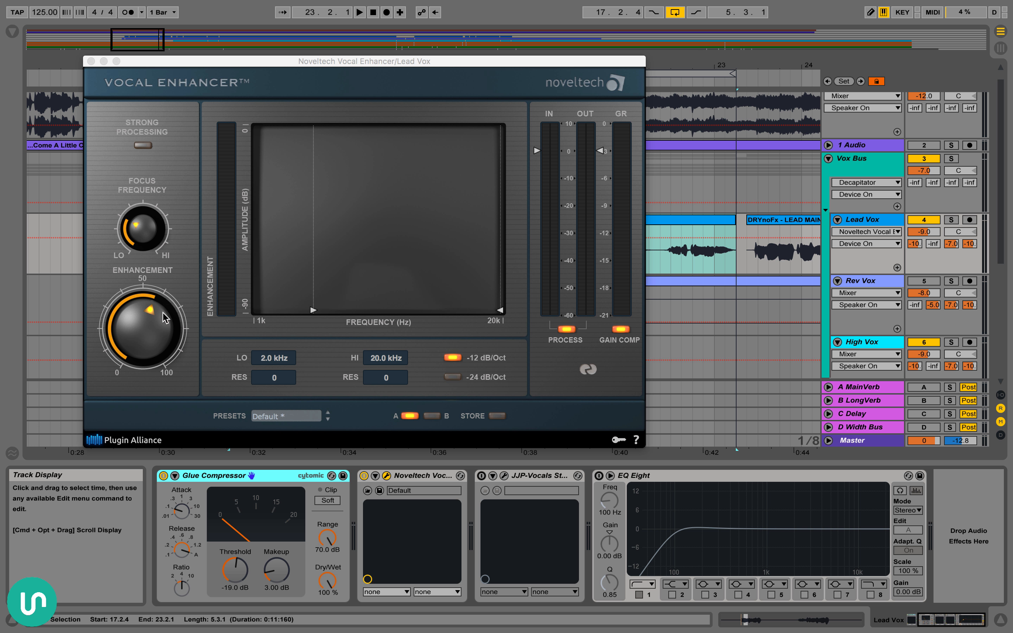
pyautogui.press('space')
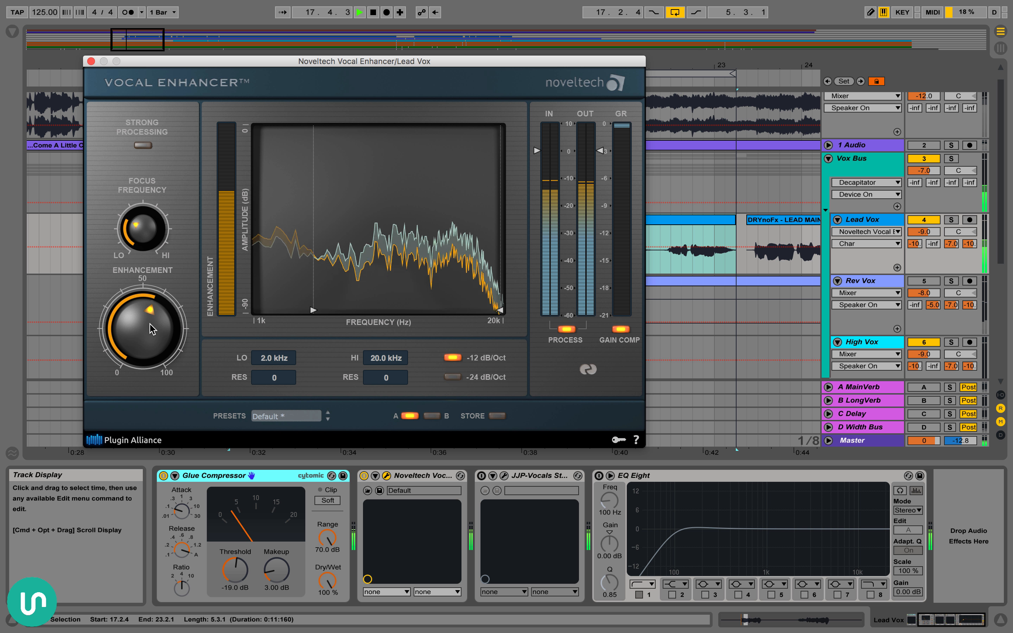
pyautogui.moveTo(152, 329); pyautogui.dragTo(111, 288)
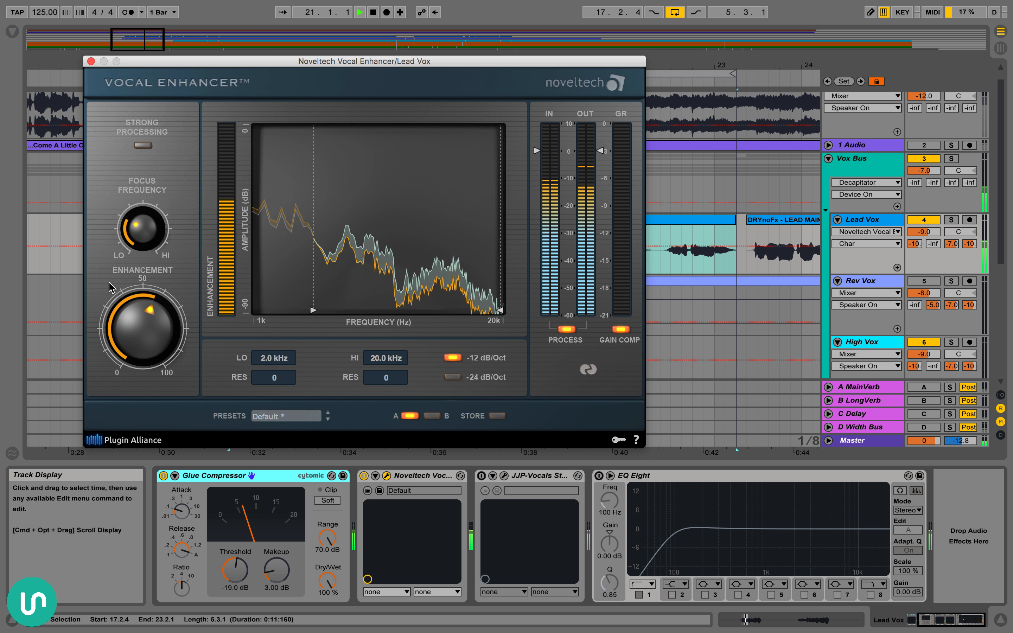
pyautogui.press('space')
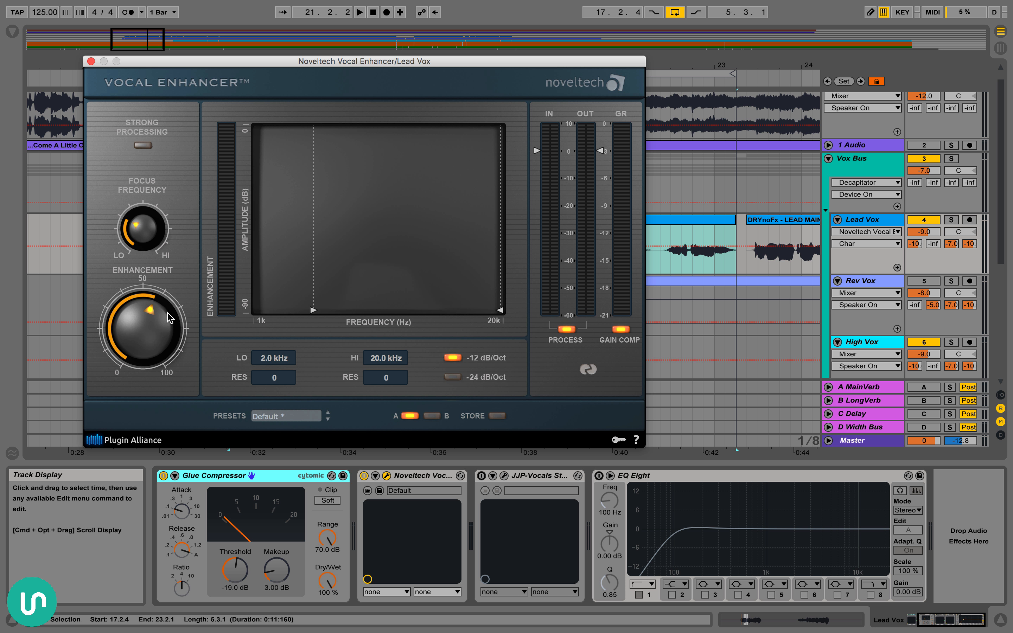
pyautogui.click(91, 61)
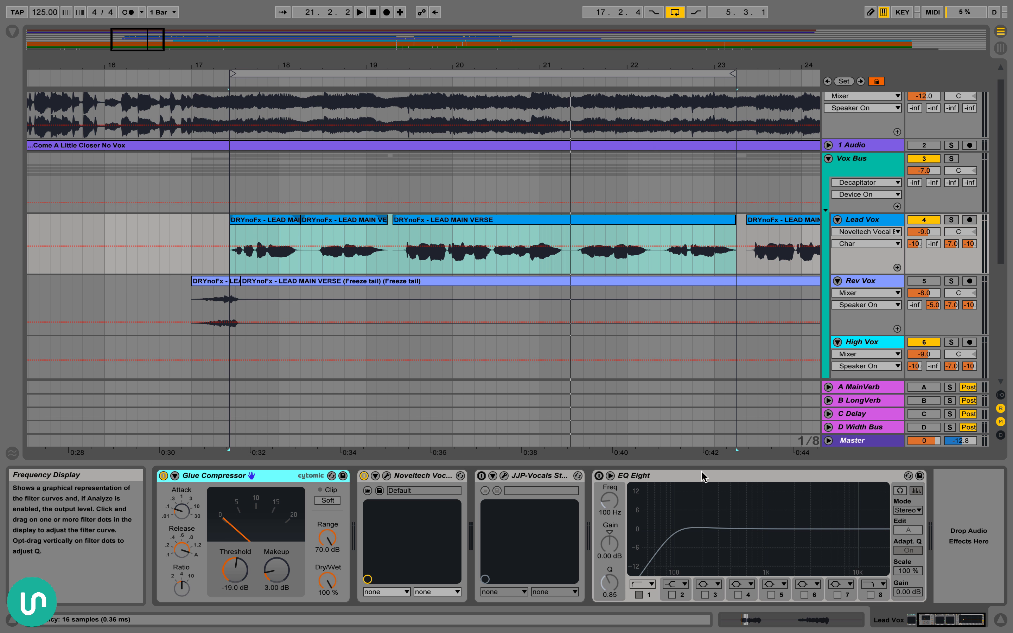
# Switch on the EQ Eight at the end of the Lead Vox device chain
pyautogui.click(610, 476)
pyautogui.click(609, 476)
pyautogui.click(599, 475)
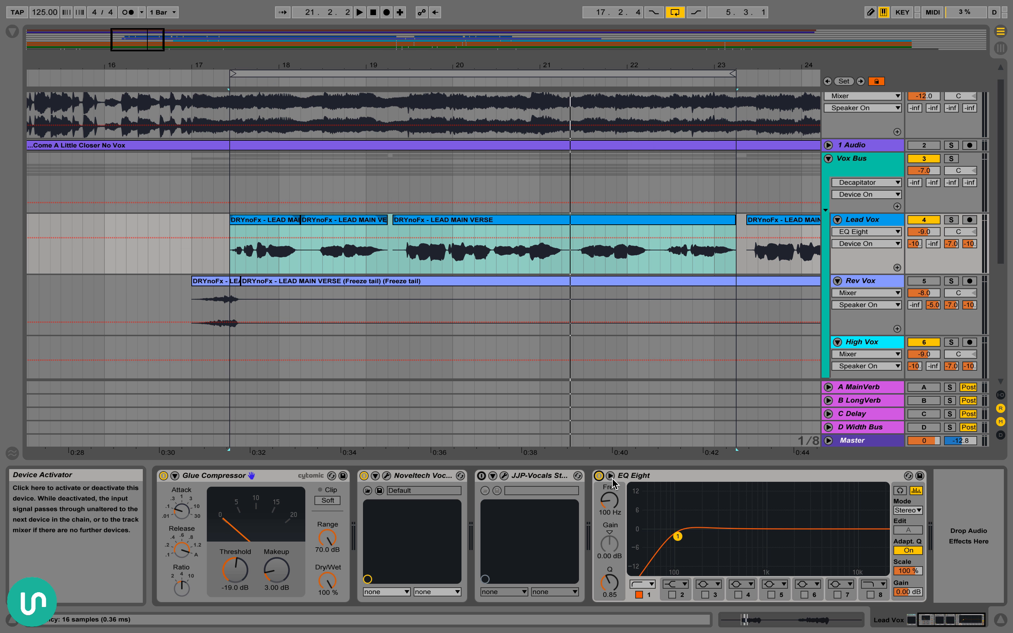
# Try a high-shelf boost of 5.83 dB at 7.35 kHz on EQ Eight's band 4, switching the band off again
pyautogui.click(737, 595)
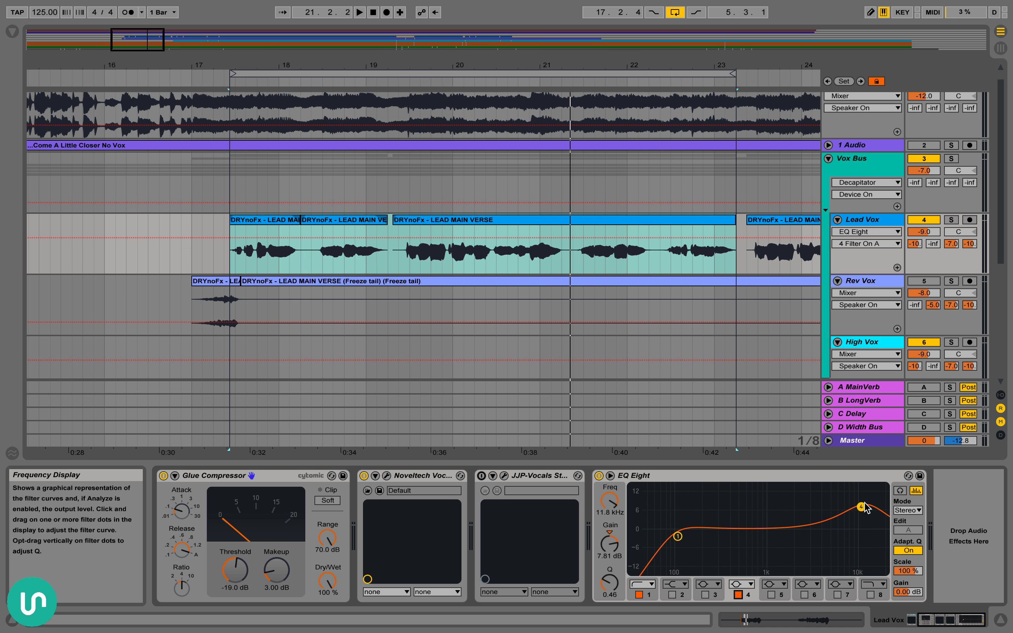
pyautogui.moveTo(865, 503); pyautogui.dragTo(843, 512)
pyautogui.click(742, 584)
pyautogui.click(743, 554)
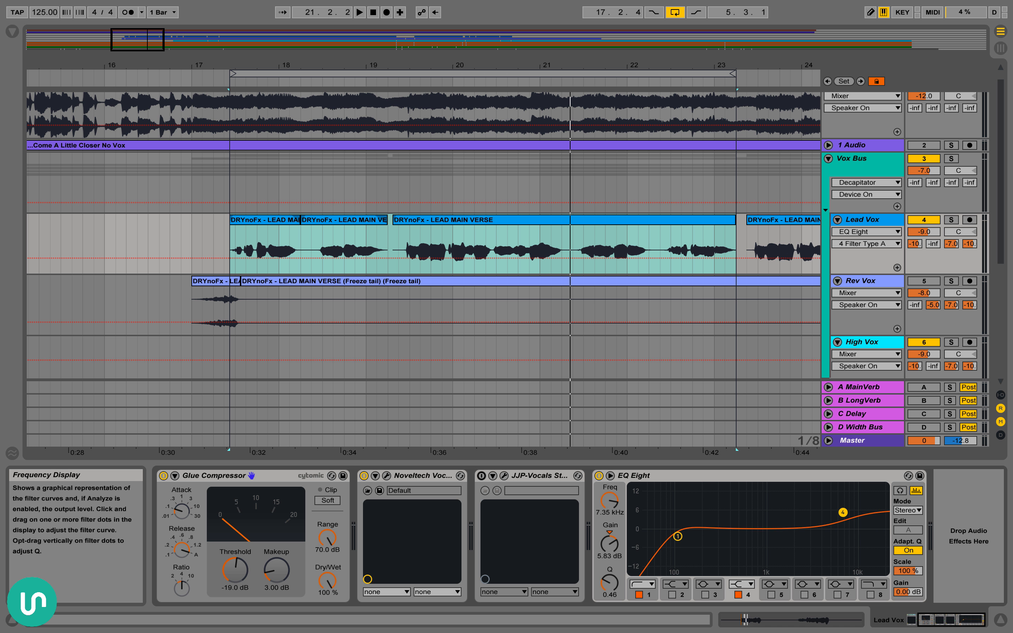
pyautogui.click(738, 595)
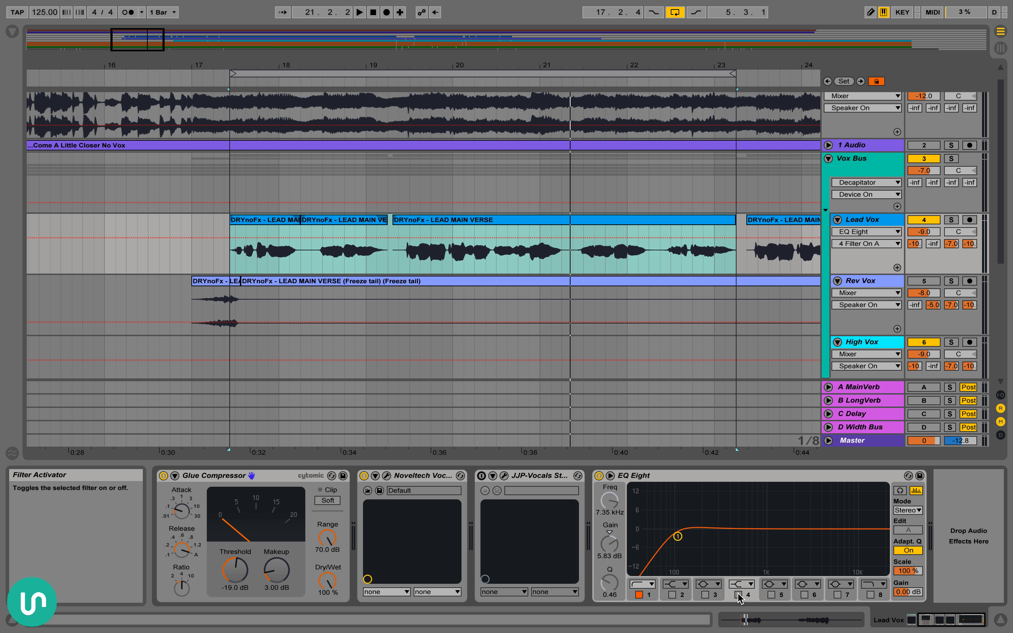
# Review the Noveltech Vocal Enhancer's settings in its plug-in window, close it, and select the JJP-Vocals device
pyautogui.click(405, 477)
pyautogui.click(386, 475)
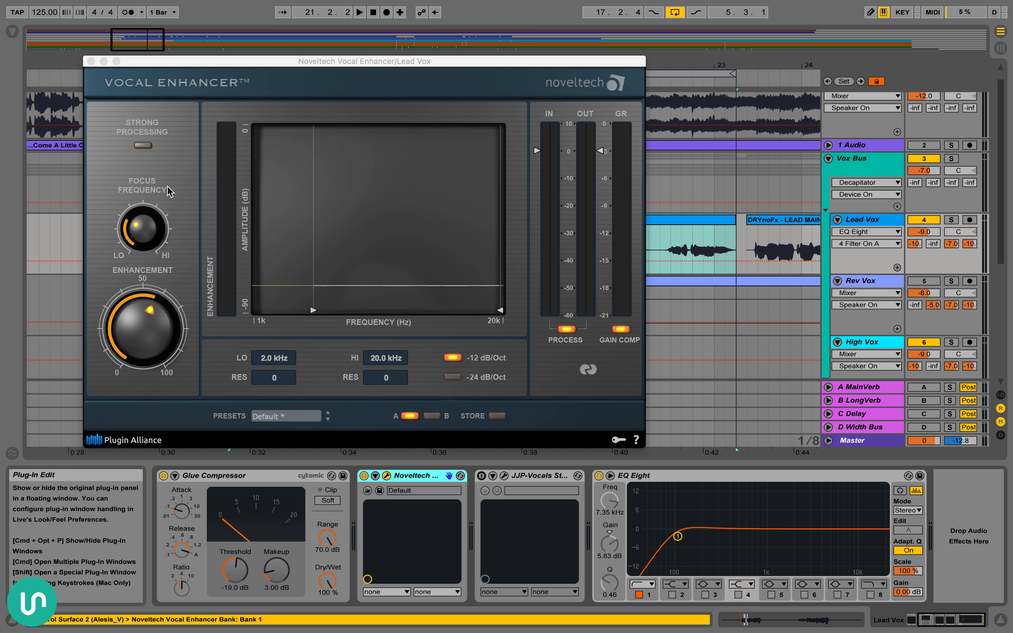
pyautogui.click(387, 475)
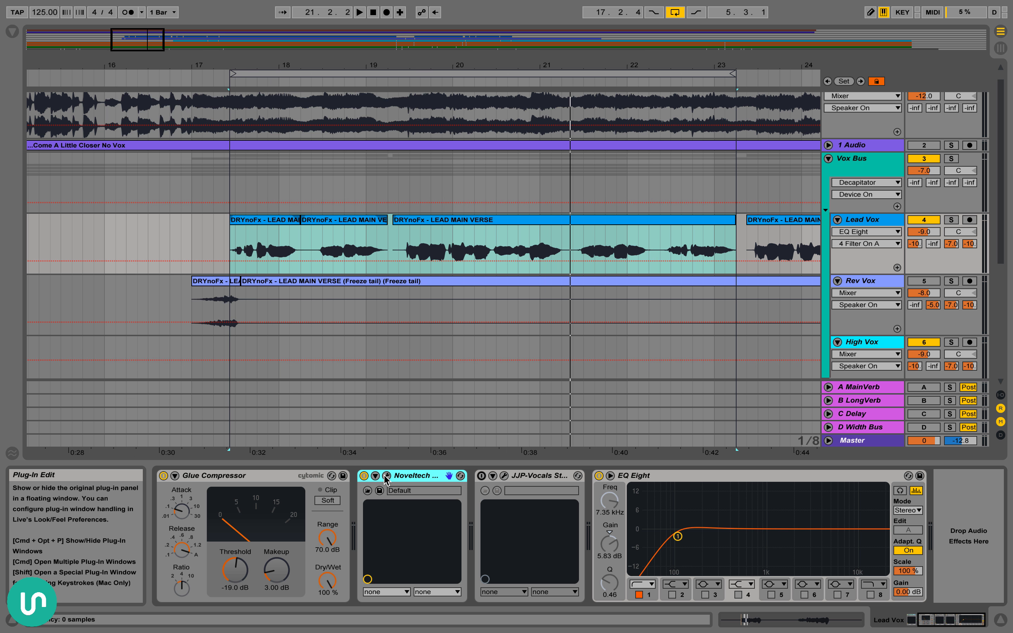
pyautogui.click(521, 476)
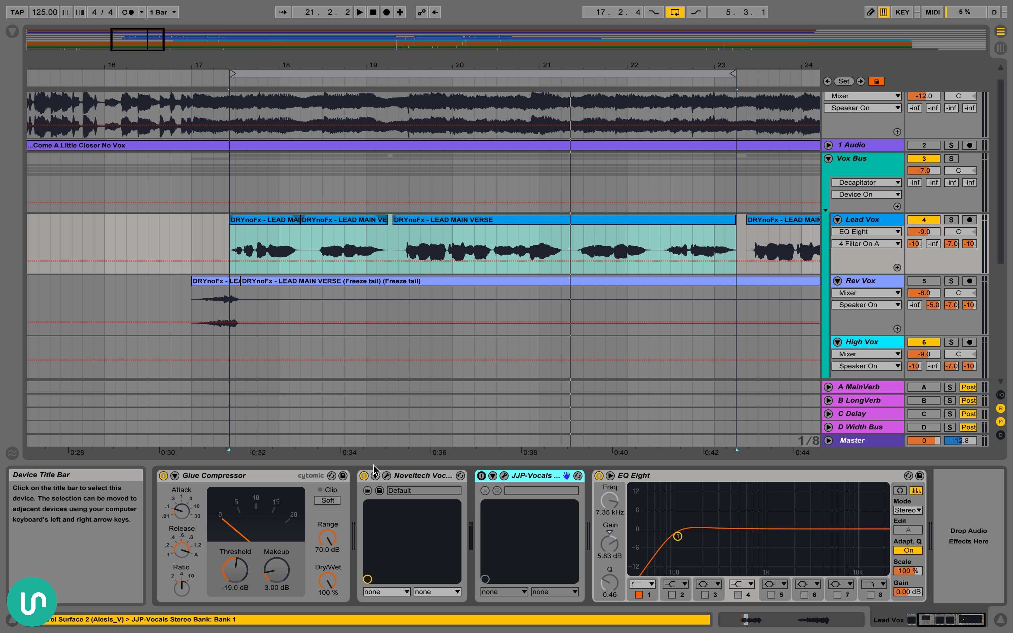
# Play the opening Lead Vox clip from 17.2.4 while switching the Noveltech Vocal Enhancer off and on, leaving it on
pyautogui.click(247, 220)
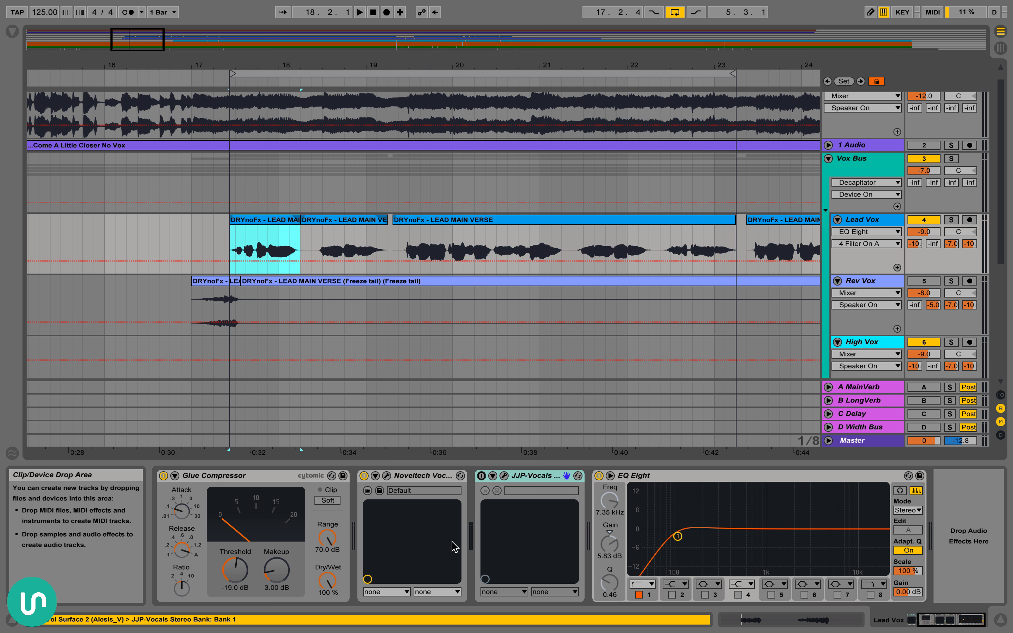
pyautogui.press('space')
pyautogui.click(364, 476)
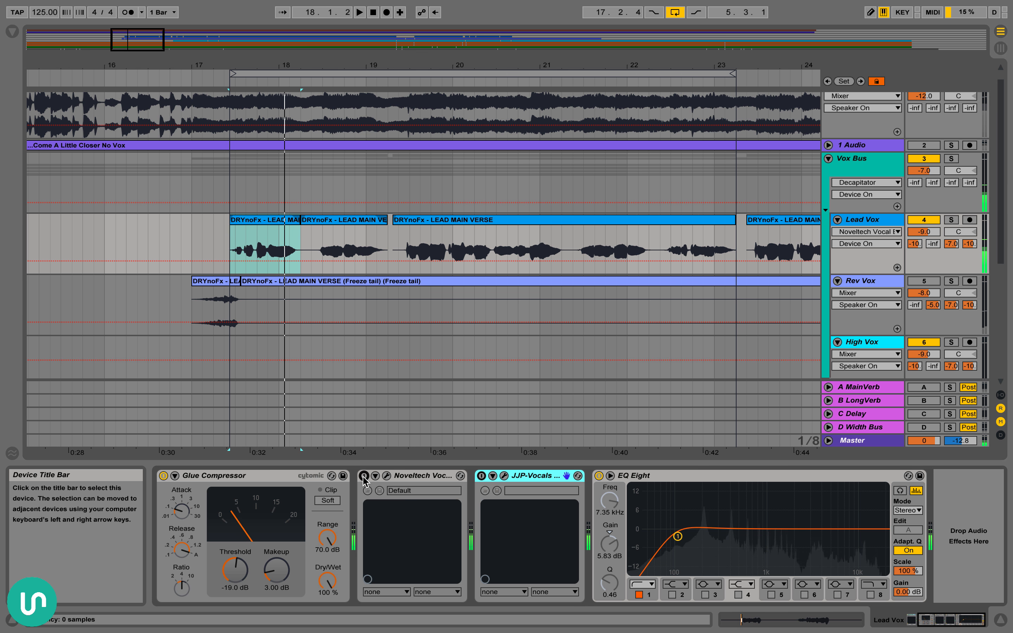
pyautogui.press('space')
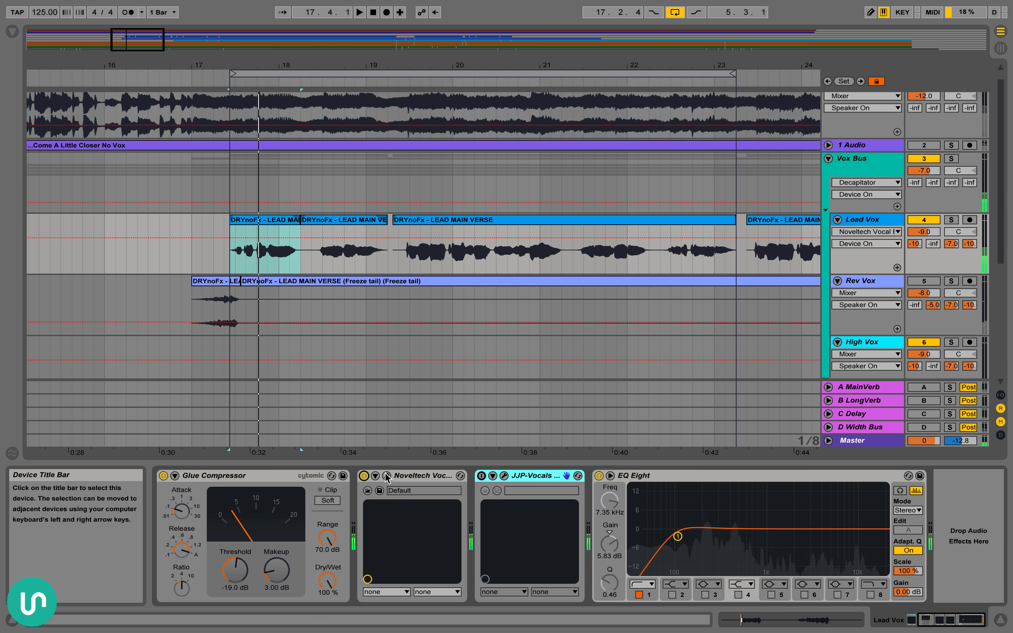
pyautogui.click(364, 476)
pyautogui.click(361, 481)
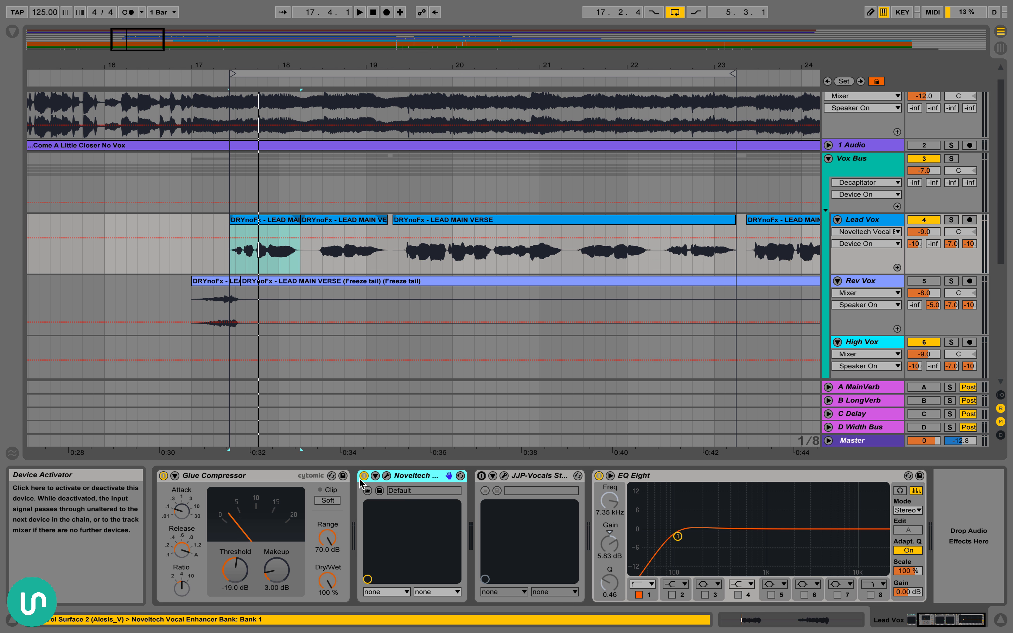
# Switch on JJP-Vocals, show its window, and compare the opening vocal clip with the plug-in off and on, leaving it on
pyautogui.click(481, 476)
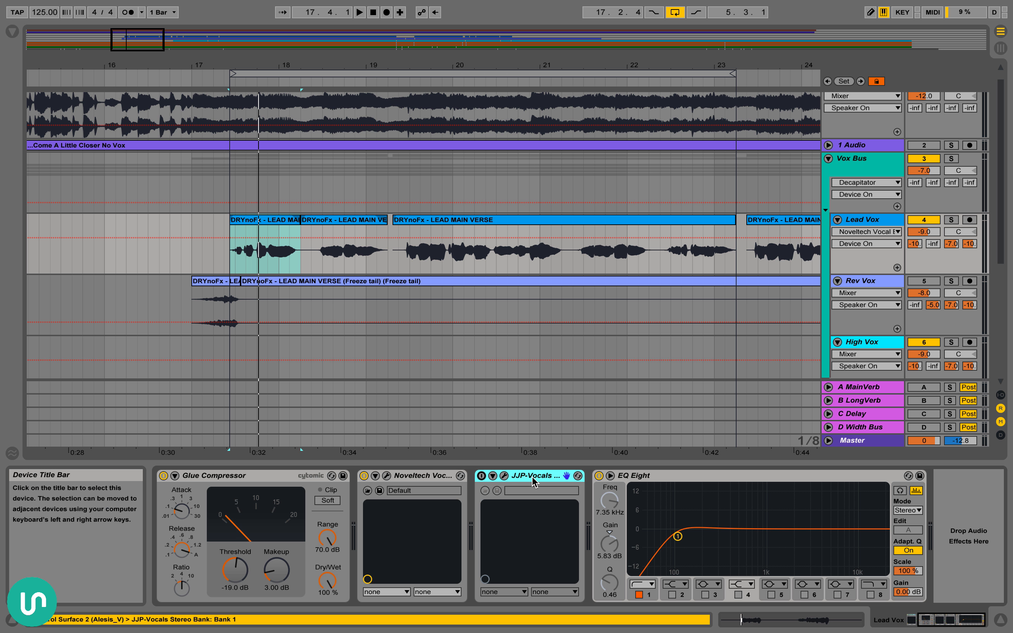
pyautogui.click(504, 477)
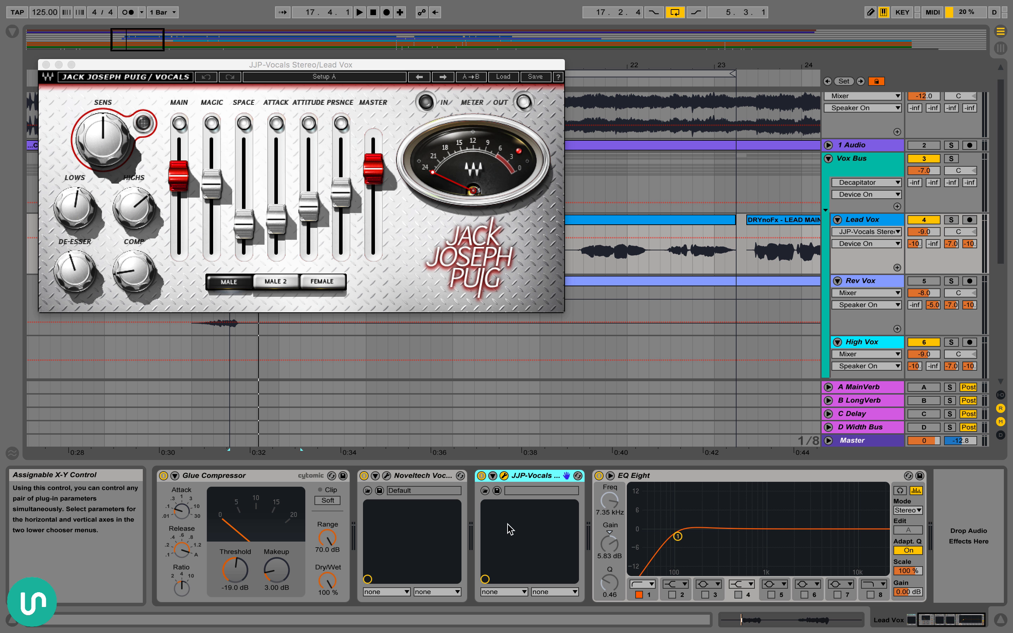
pyautogui.press('space')
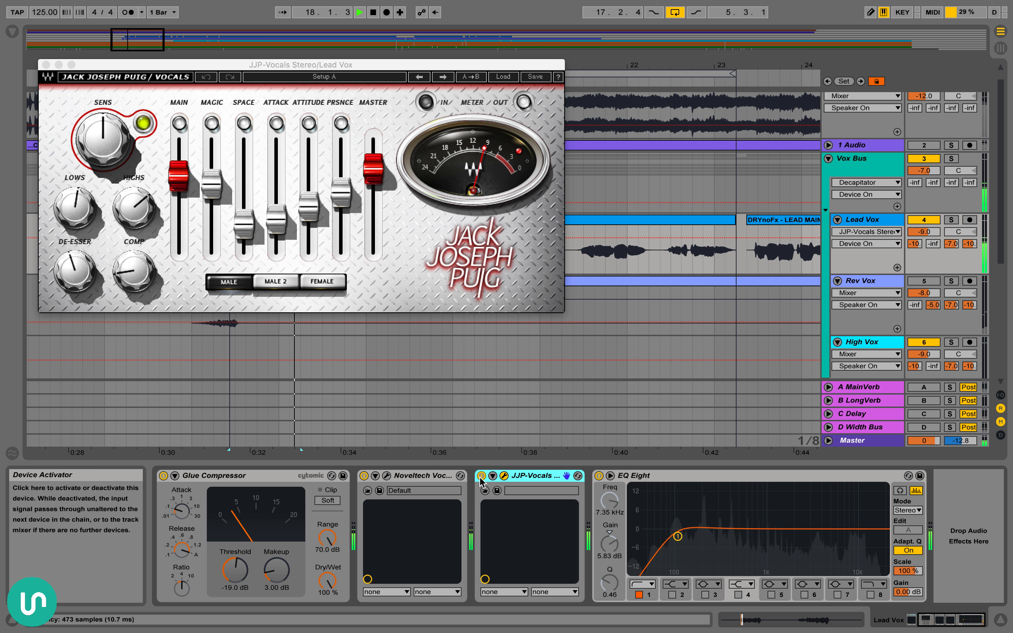
pyautogui.click(482, 476)
pyautogui.click(482, 476)
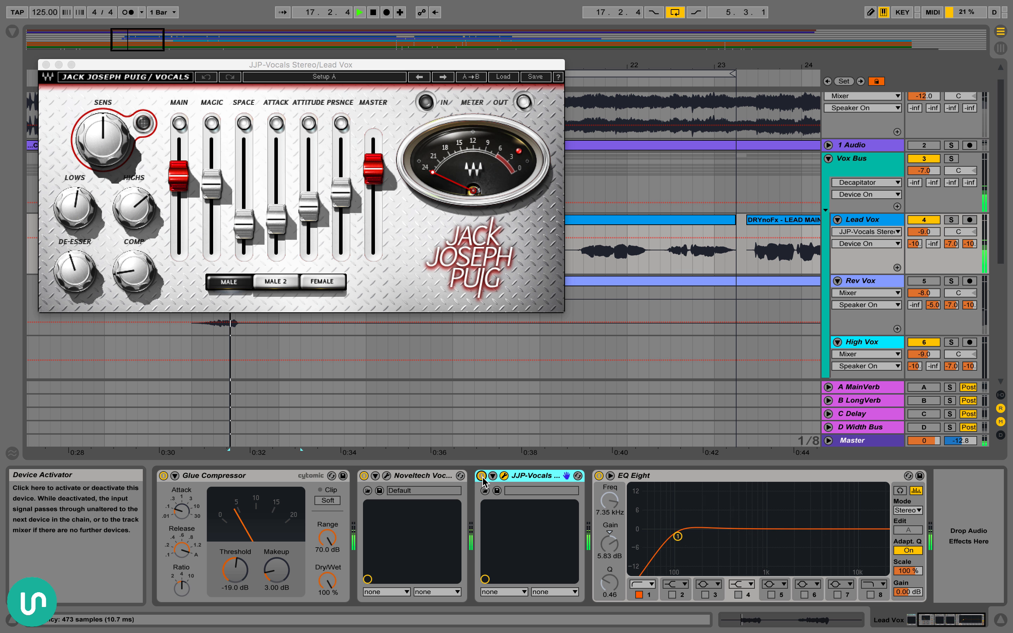
pyautogui.press('space')
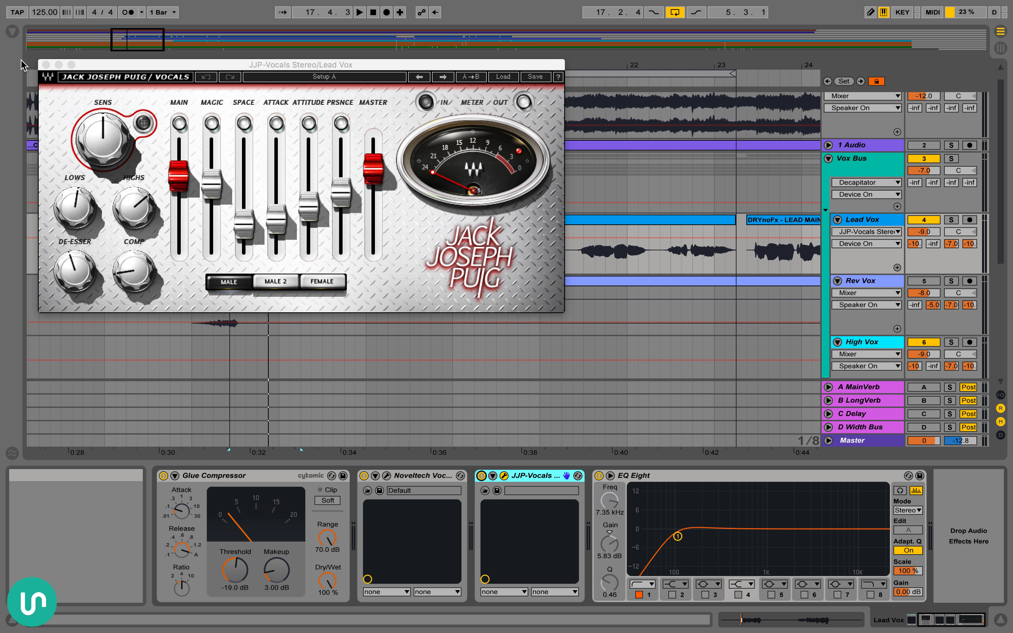
pyautogui.click(46, 64)
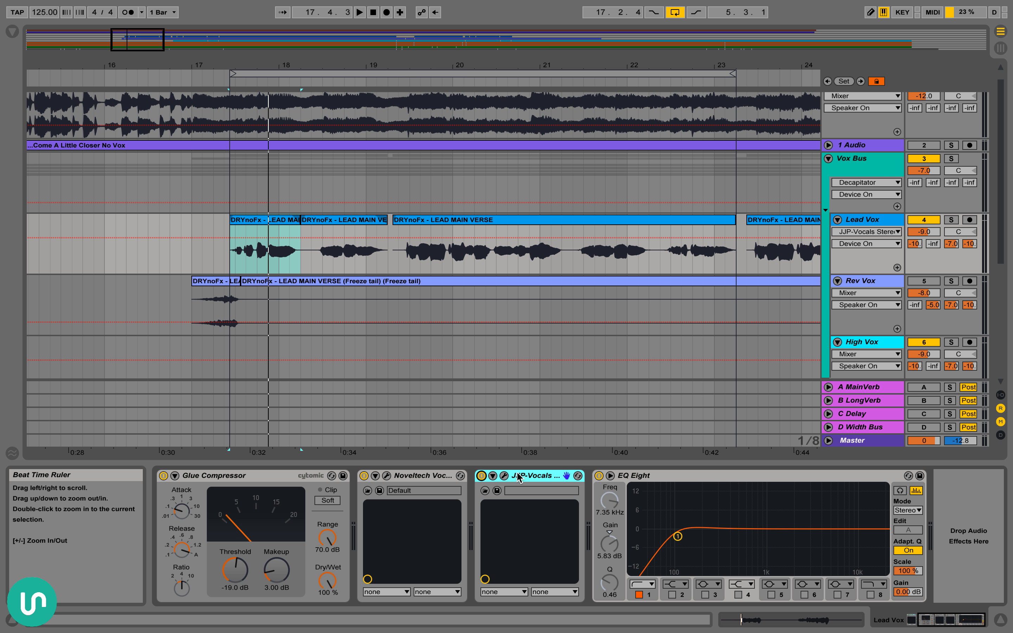
# Reopen the JJP-Vocals window to examine its fader and knob settings, and close it
pyautogui.hscroll(3, 384, 314)
pyautogui.scroll(-1, 384, 314)
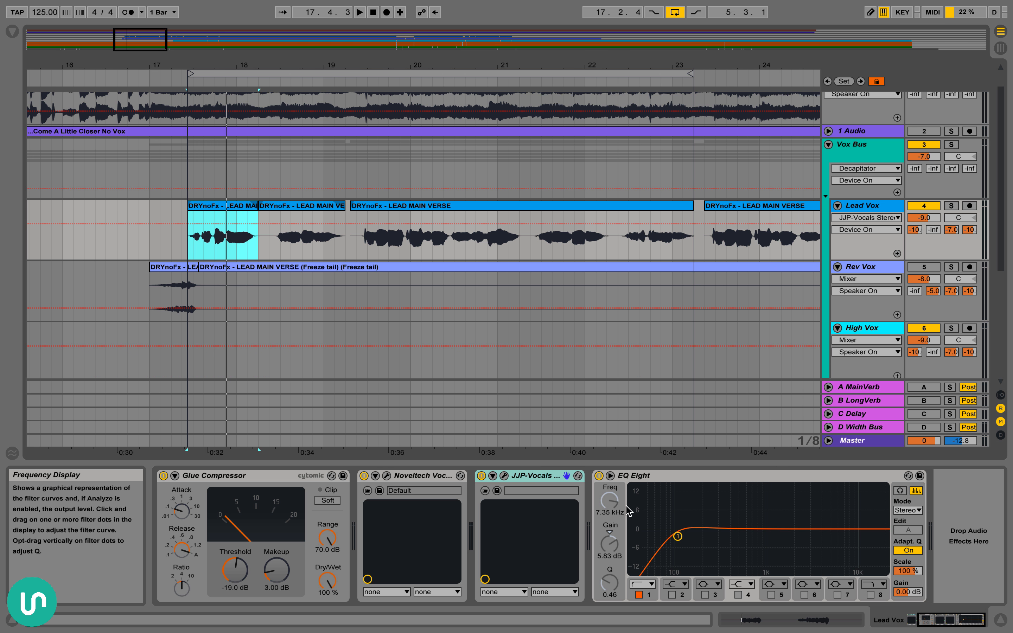
pyautogui.click(529, 475)
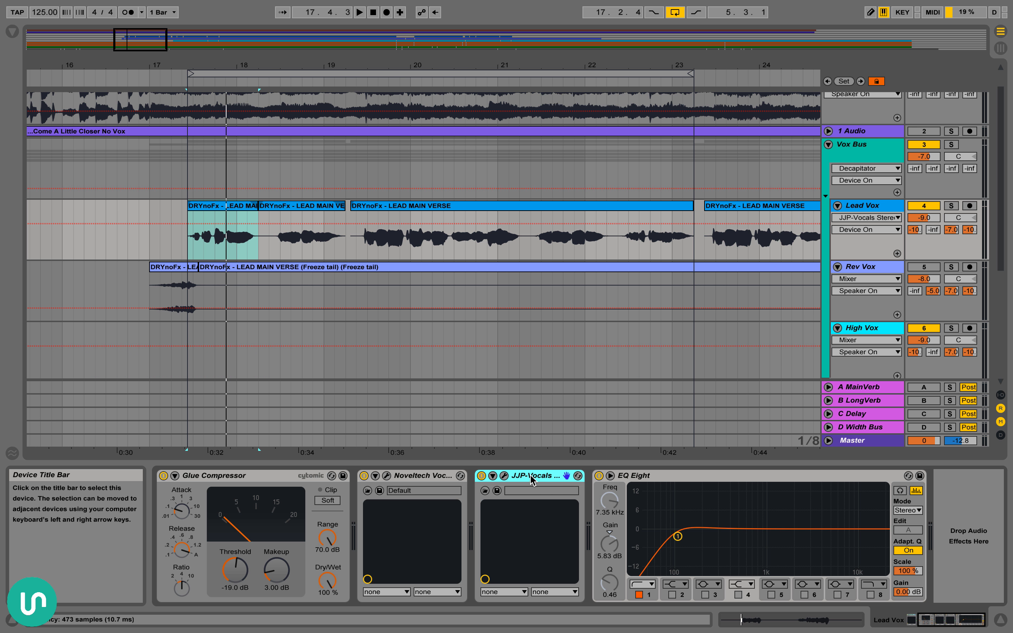
pyautogui.click(504, 476)
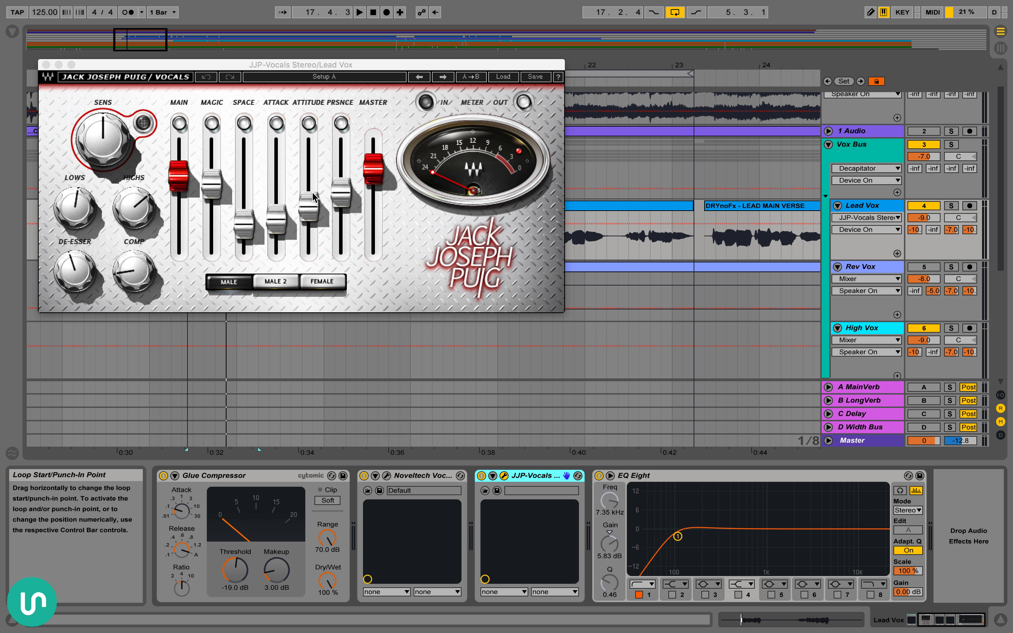
pyautogui.click(46, 64)
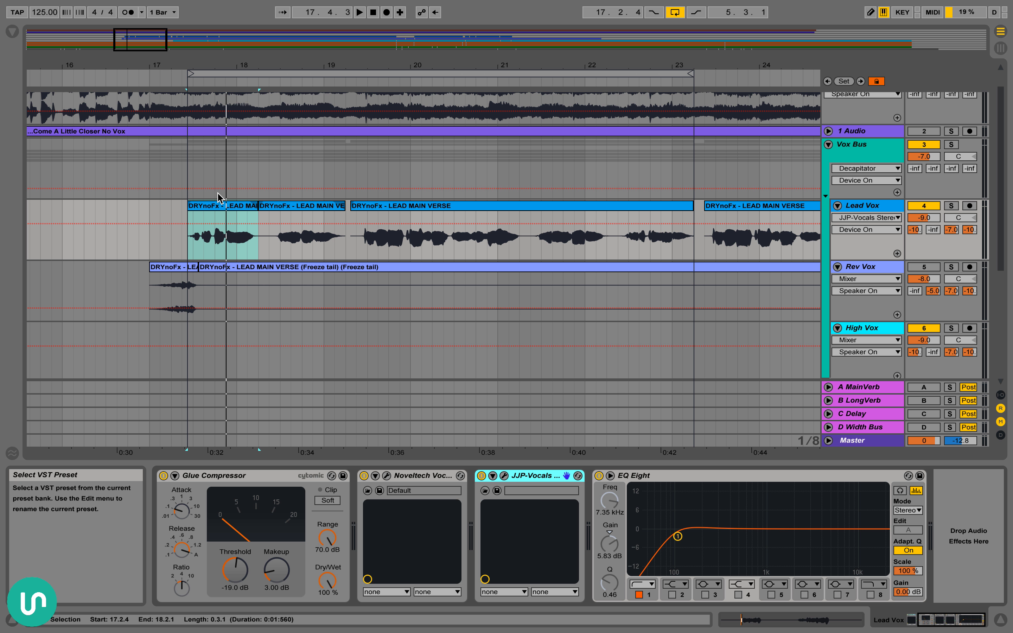
# Select the opening Lead Vox clip and the low-cut band 1 of EQ Eight
pyautogui.click(219, 205)
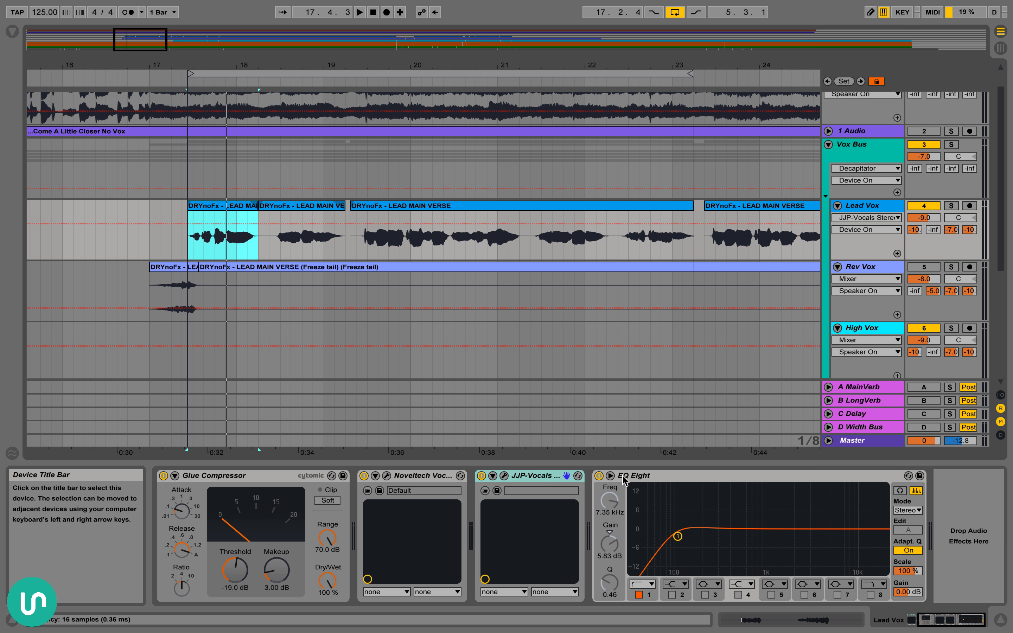
pyautogui.click(748, 476)
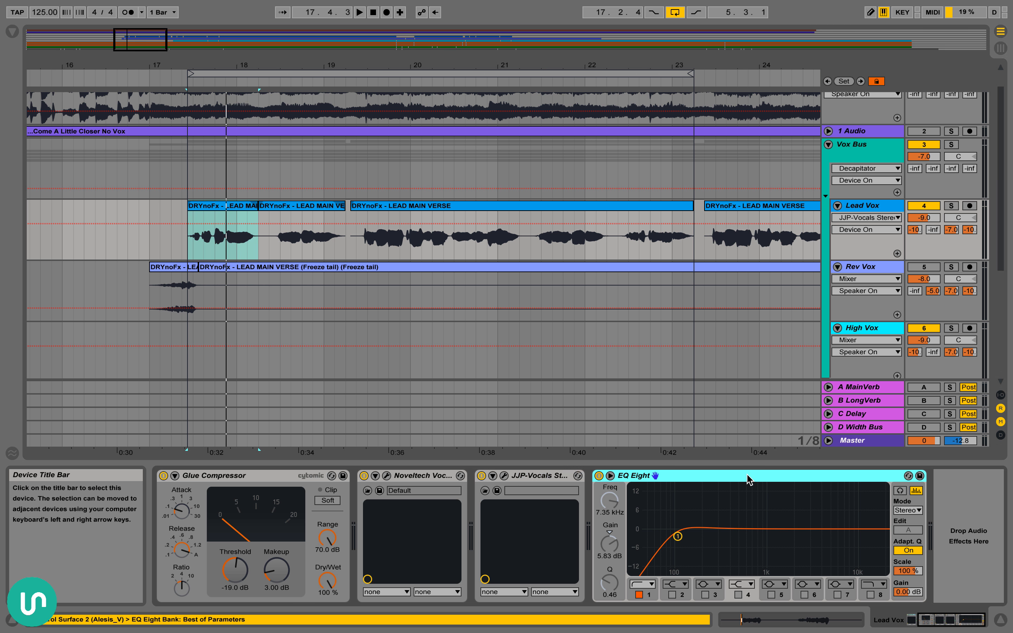
pyautogui.click(677, 538)
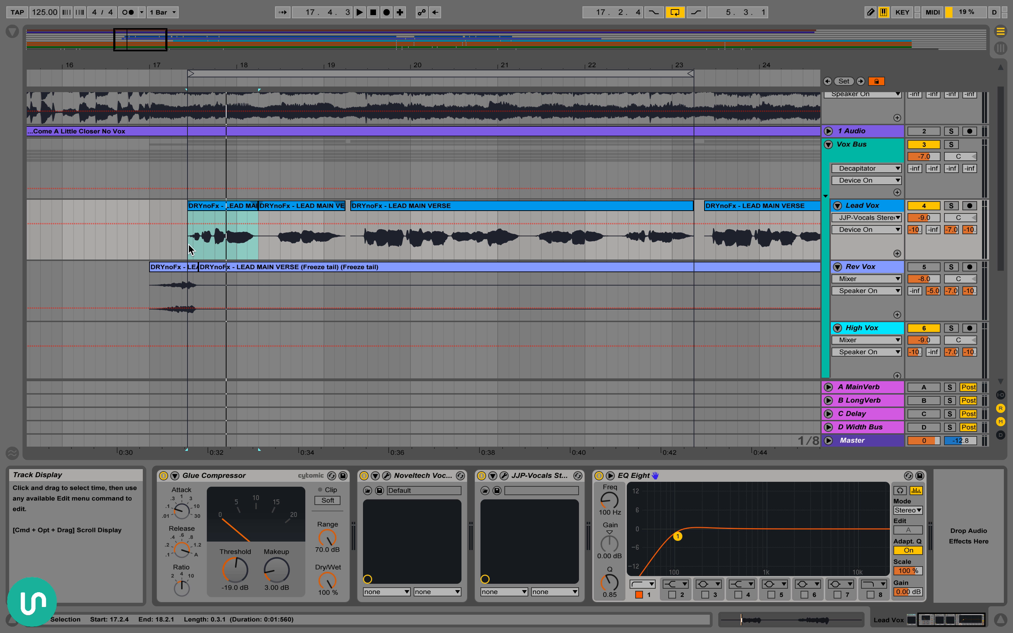
# Select the Lead Vox range from 17.1.1 to 23.2.1 and show the automation for EQ Eight's band 1 frequency
pyautogui.moveTo(190, 251); pyautogui.dragTo(149, 242)
pyautogui.click(620, 503)
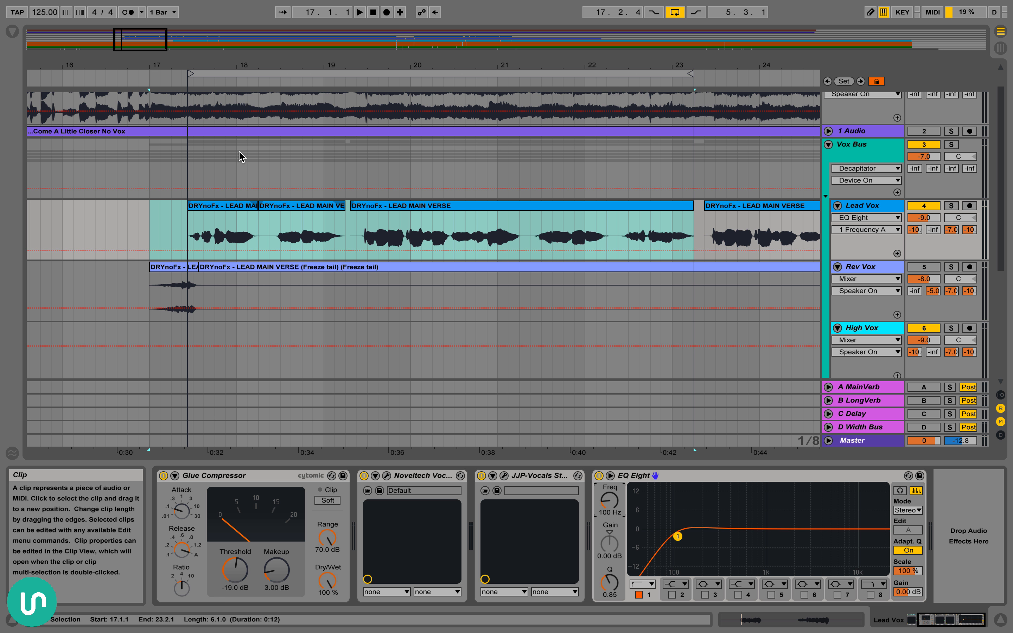
pyautogui.hscroll(3, 283, 195)
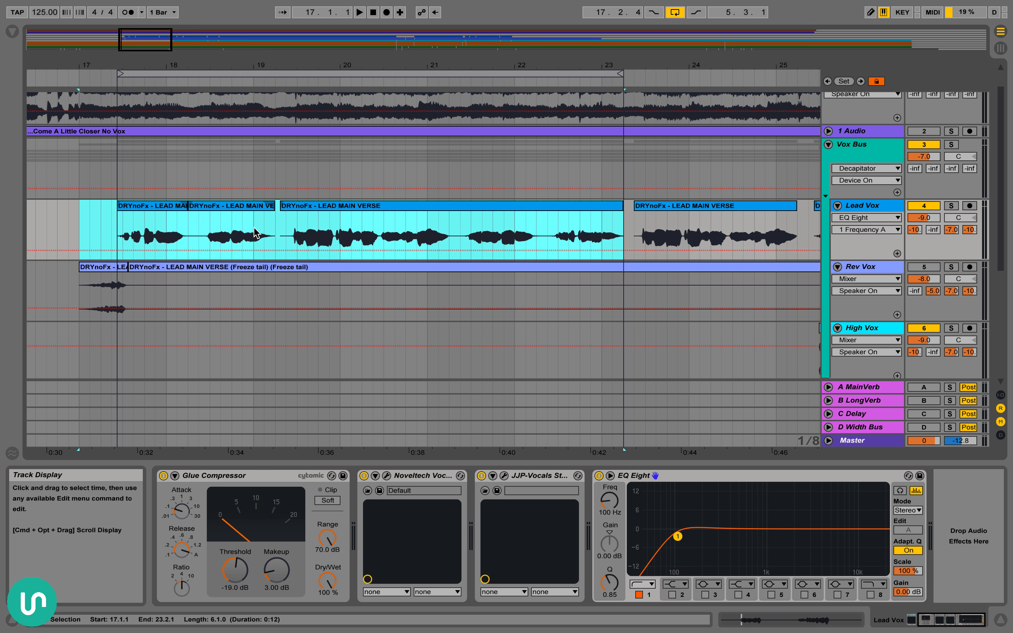
# Select the opening Lead Vox clip at 17.2.4 and play the lead vocal through its effects chain
pyautogui.scroll(-1, 282, 196)
pyautogui.hscroll(-4, 651, 506)
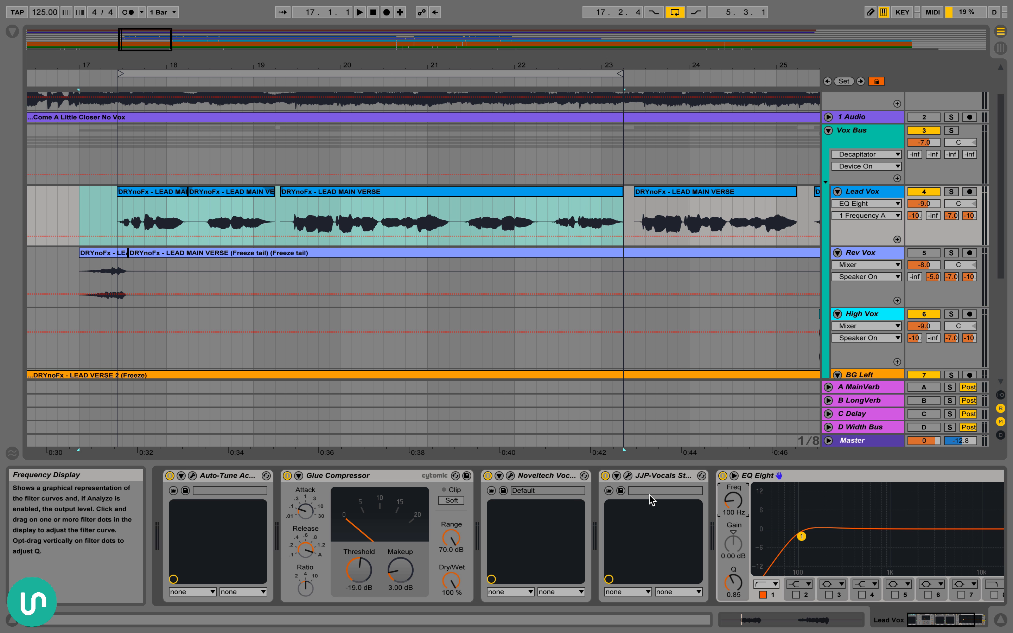
pyautogui.hscroll(-4, 308, 154)
pyautogui.hscroll(5, 505, 228)
pyautogui.scroll(-2, 505, 228)
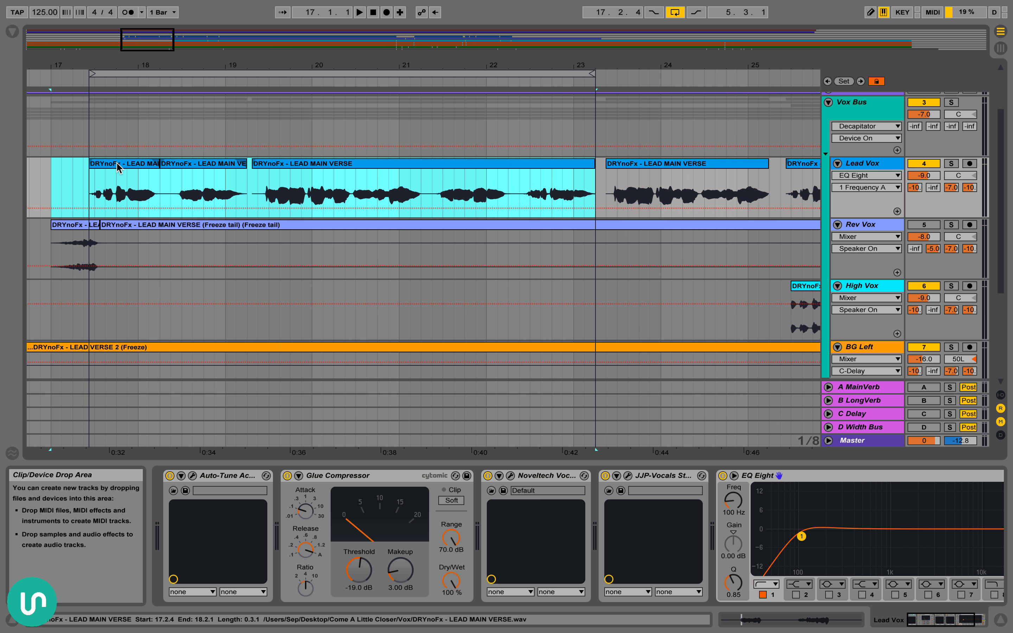
pyautogui.click(115, 165)
pyautogui.scroll(3, 181, 190)
pyautogui.hscroll(-1, 180, 189)
pyautogui.press('space')
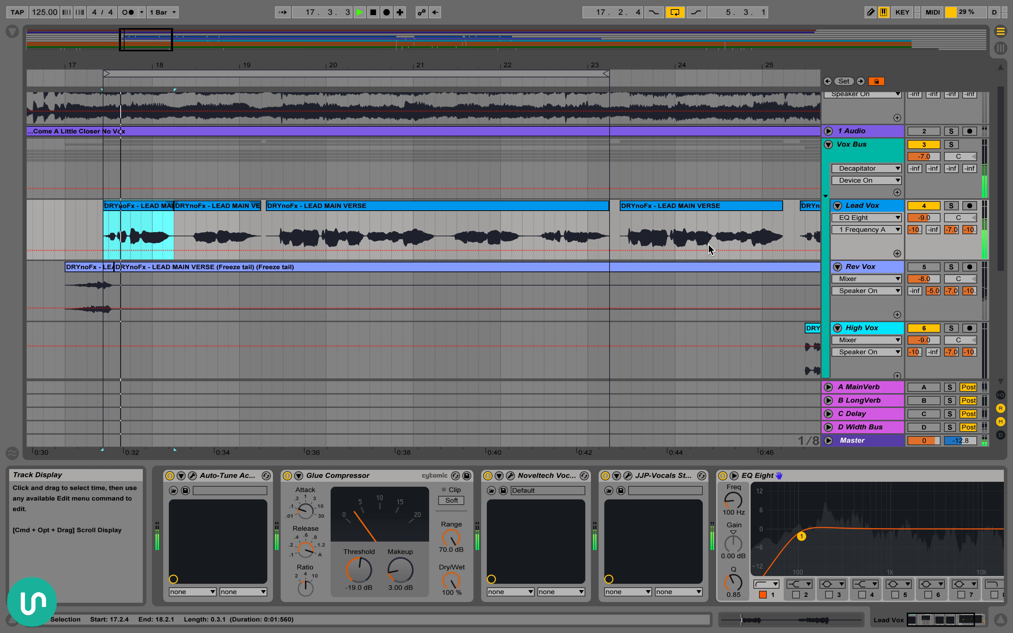
pyautogui.scroll(-1, 567, 242)
pyautogui.hscroll(2, 567, 243)
pyautogui.hscroll(1, 567, 243)
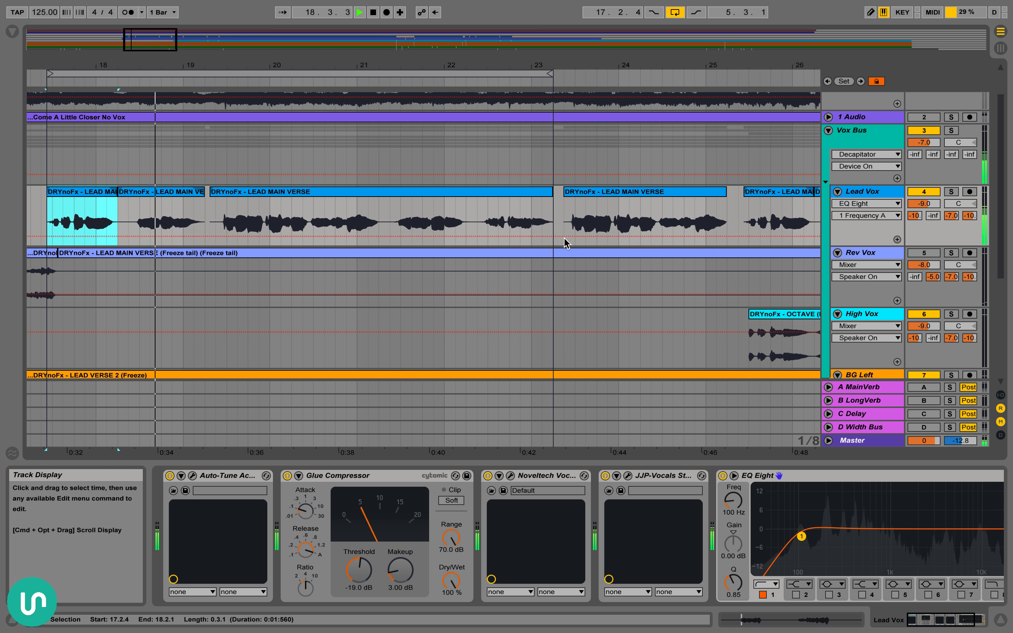
pyautogui.hscroll(-3, 563, 242)
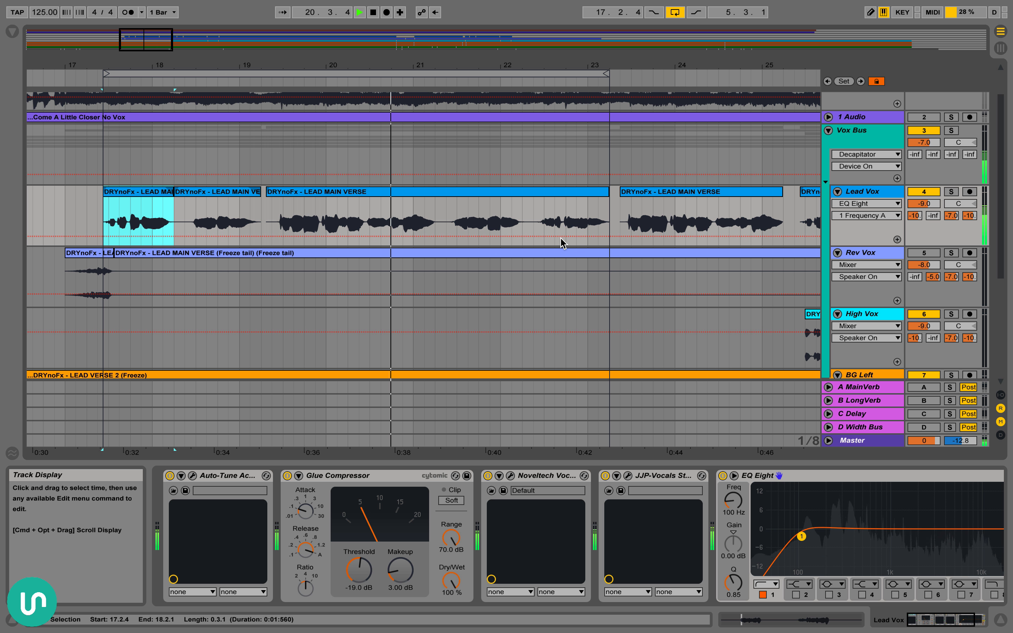
pyautogui.press('space')
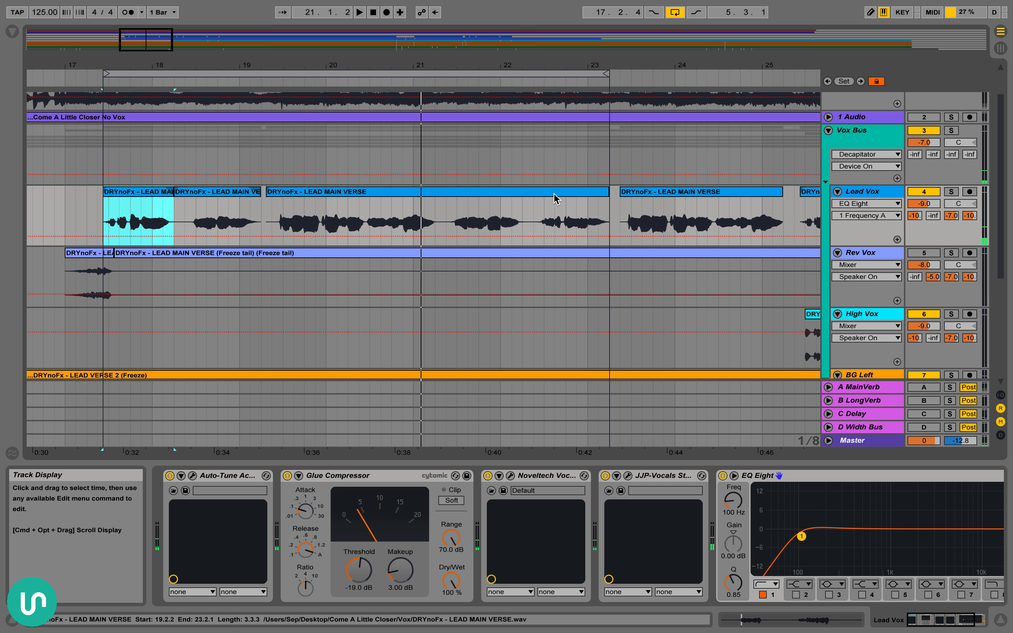
# Select the first three Lead Vox clips, covering the range from 17.2.4 to 23.2.1
pyautogui.keyDown('shift'); pyautogui.click(310, 191); pyautogui.keyUp('shift')
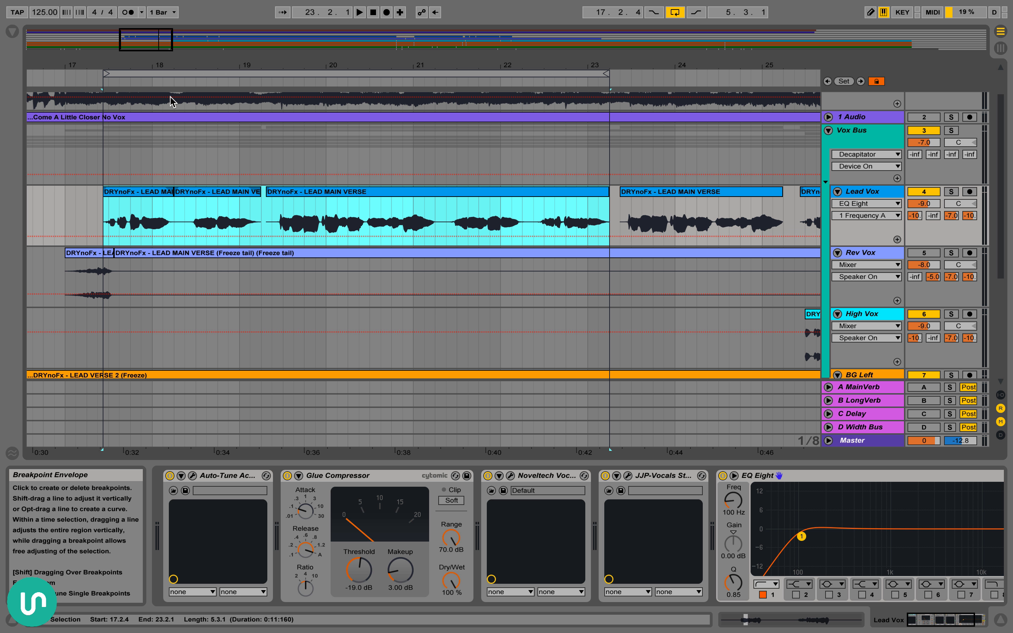
pyautogui.moveTo(155, 65); pyautogui.dragTo(155, 58)
pyautogui.scroll(-5, 216, 213)
pyautogui.scroll(2, 216, 213)
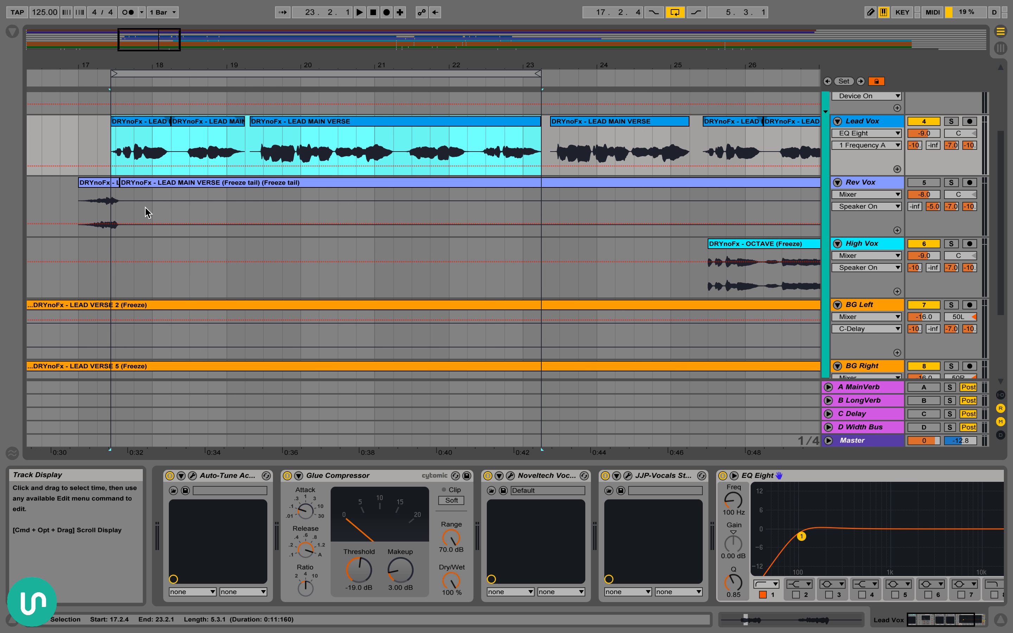
# Select the opening Rev Vox clip to show its devices, and show the High Vox track's devices
pyautogui.click(99, 183)
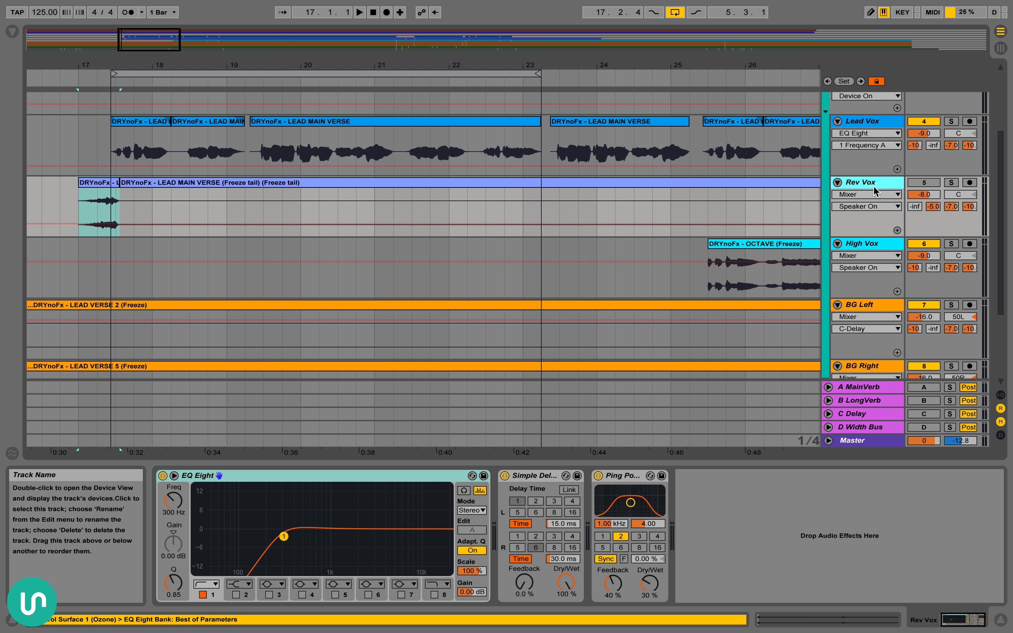
pyautogui.scroll(-2, 877, 176)
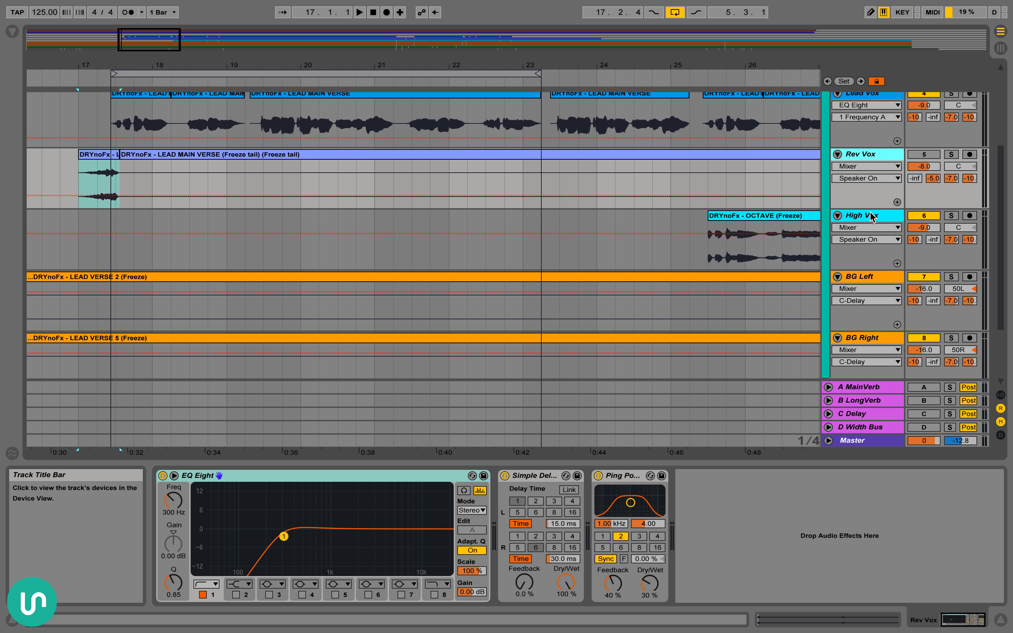
pyautogui.scroll(-1, 870, 216)
pyautogui.click(870, 205)
pyautogui.scroll(-5, 872, 202)
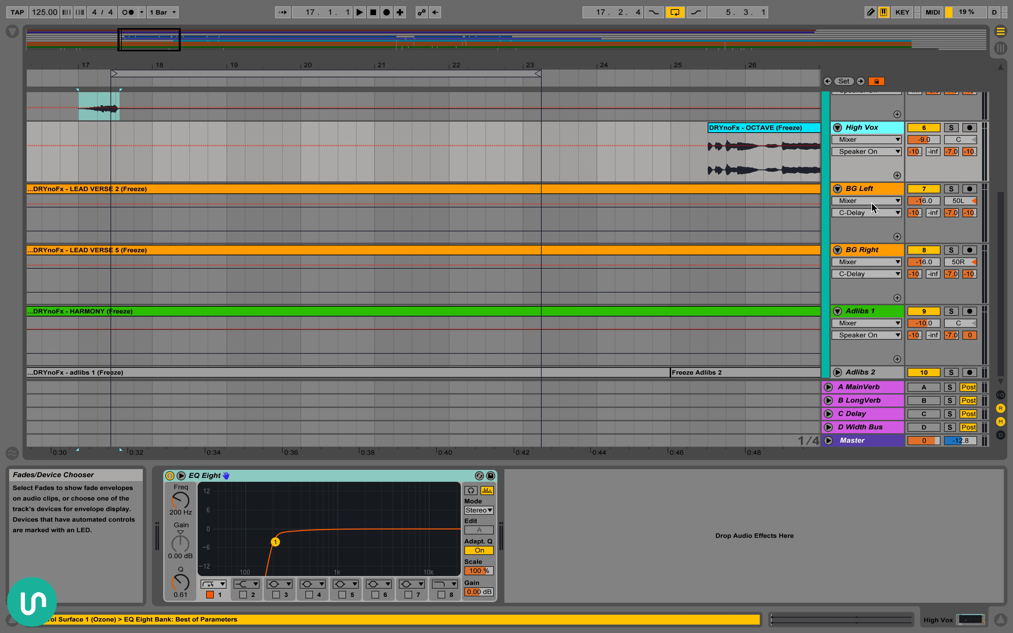
pyautogui.moveTo(616, 66); pyautogui.dragTo(616, 50)
pyautogui.scroll(11, 621, 176)
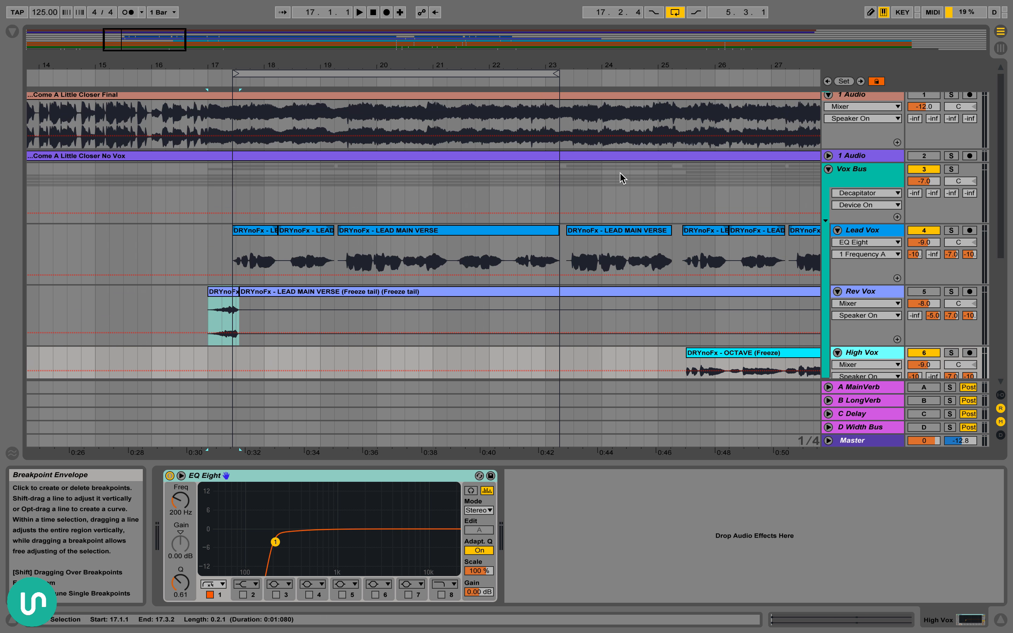
# Show the Lead Vox chain and select Auto-Tune, Glue Compressor, the Noveltech vocal enhancer and JJP-Vocals one after another
pyautogui.click(881, 233)
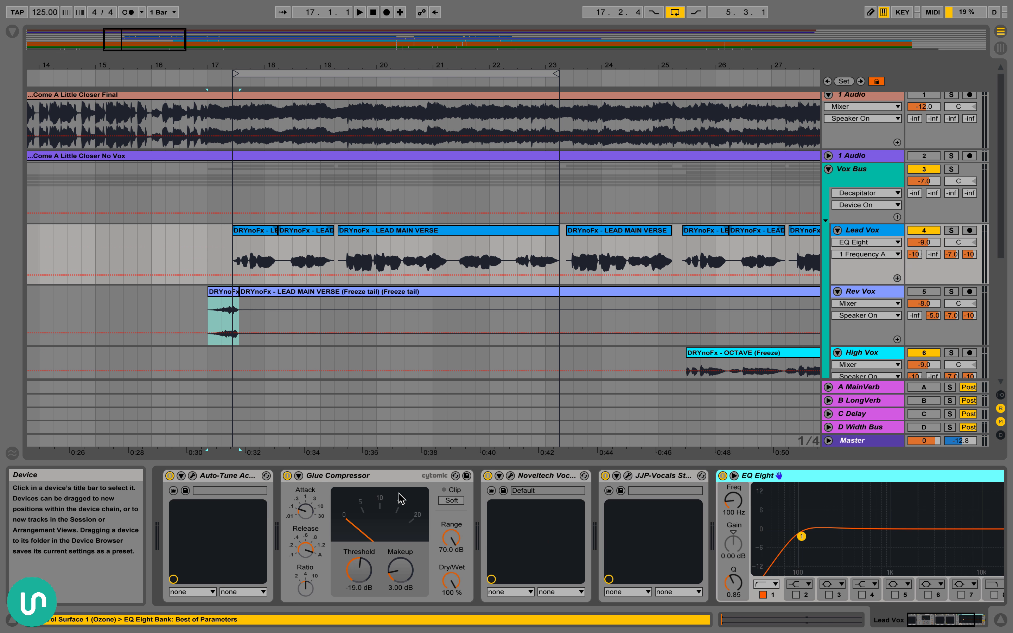
pyautogui.click(238, 479)
pyautogui.click(358, 478)
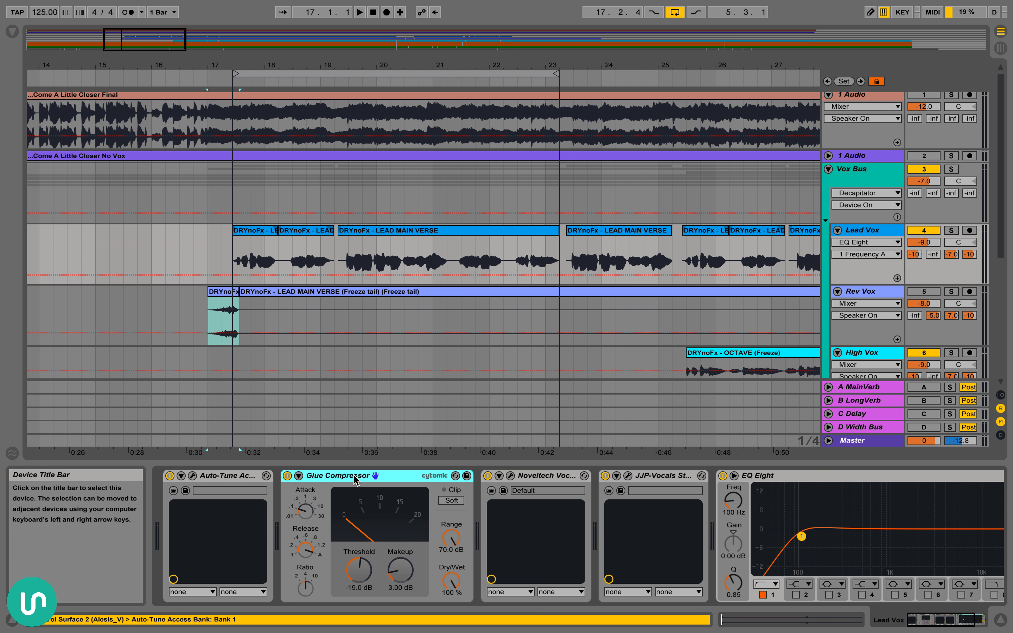
pyautogui.click(550, 477)
pyautogui.click(647, 477)
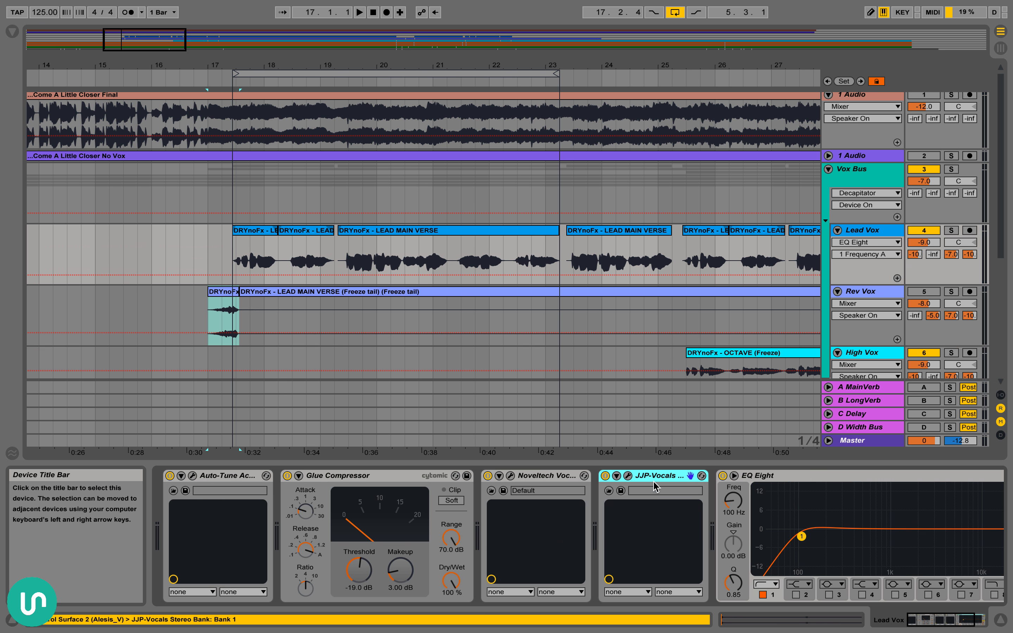
# Show the Rev Vox devices, return to Lead Vox, and select its devices from Auto-Tune through JJP-Vocals together
pyautogui.click(866, 294)
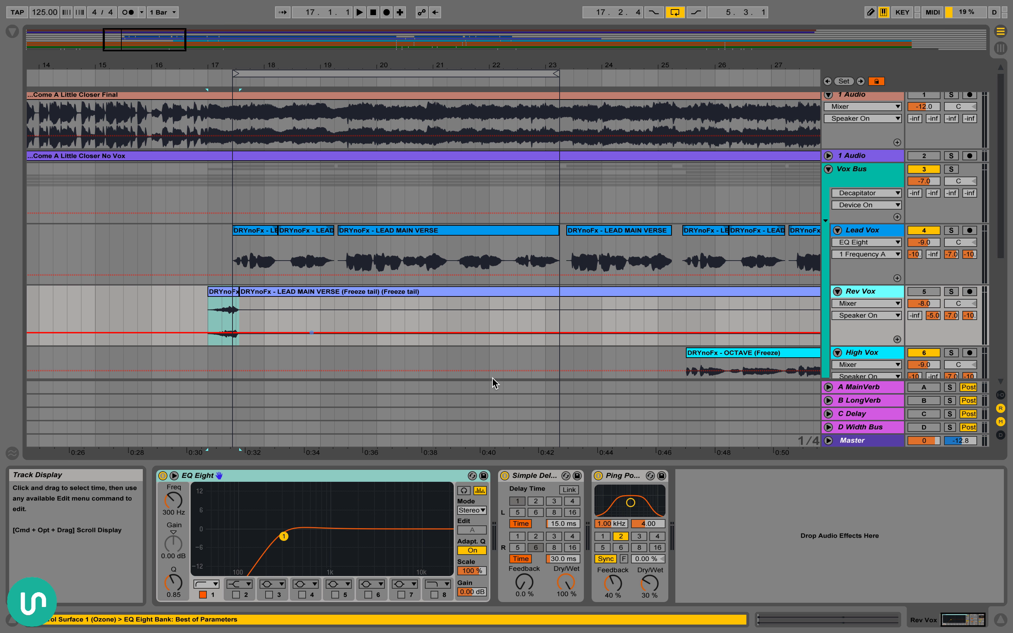
pyautogui.scroll(-2, 830, 322)
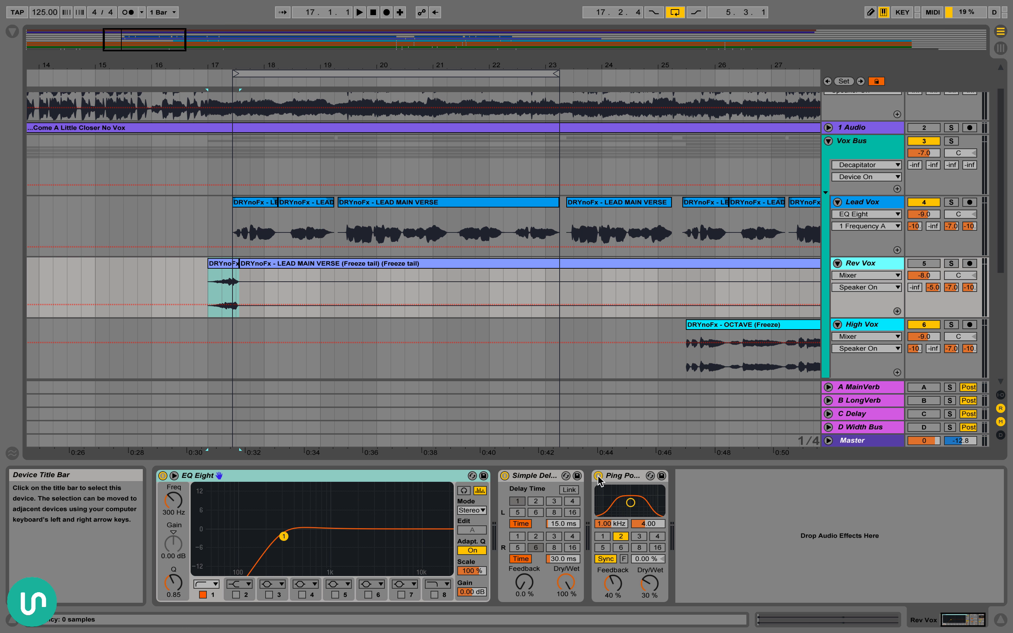
pyautogui.click(862, 202)
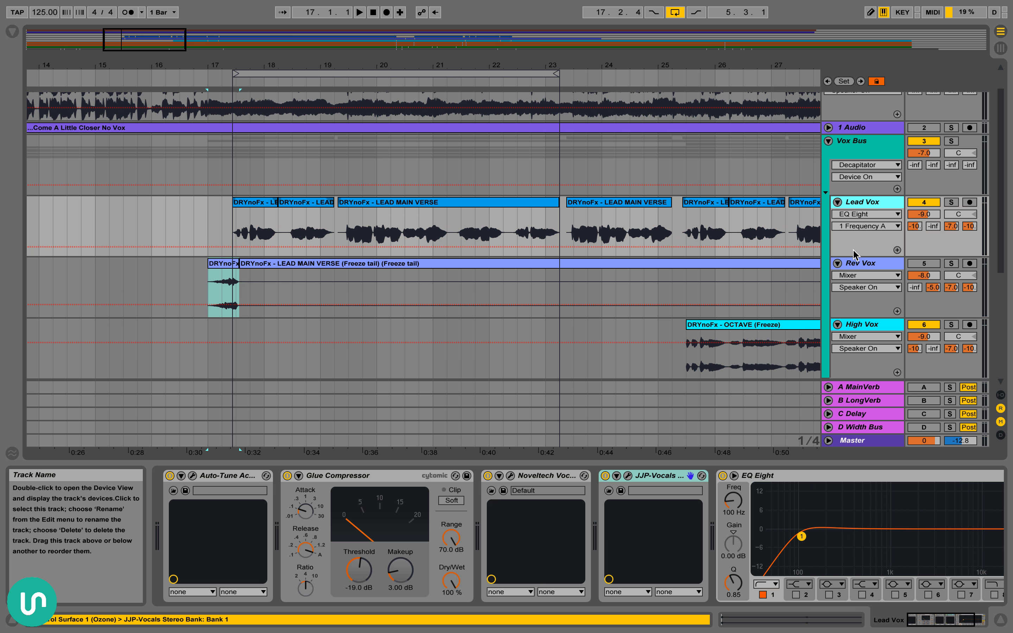
pyautogui.click(218, 476)
pyautogui.keyDown('shift'); pyautogui.click(655, 478); pyautogui.keyUp('shift')
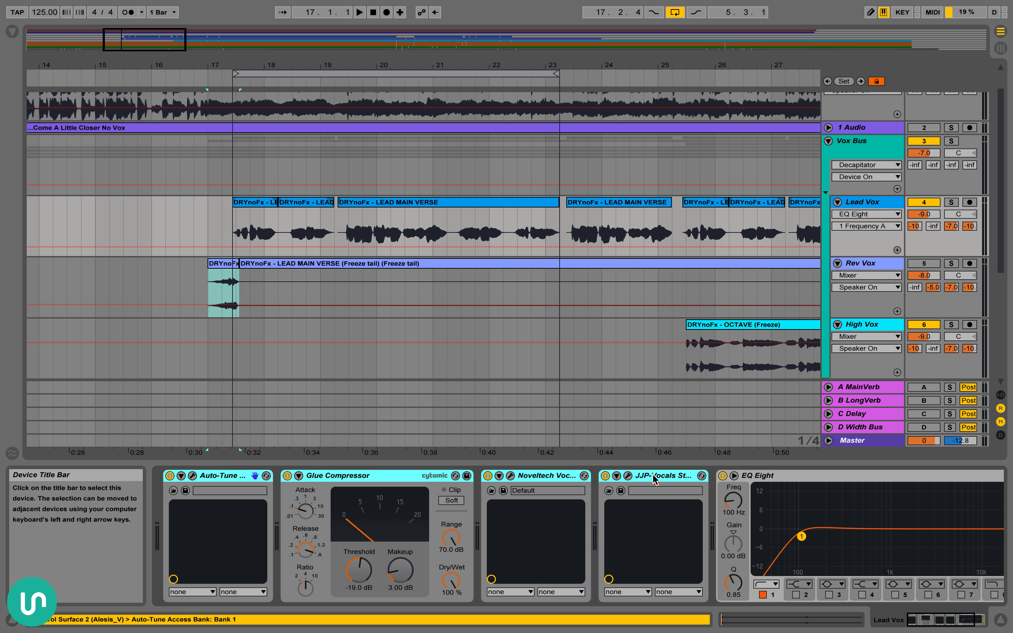
# Review the Rev Vox chain by selecting EQ Eight, Simple Delay and Ping Pong Delay in turn
pyautogui.click(863, 264)
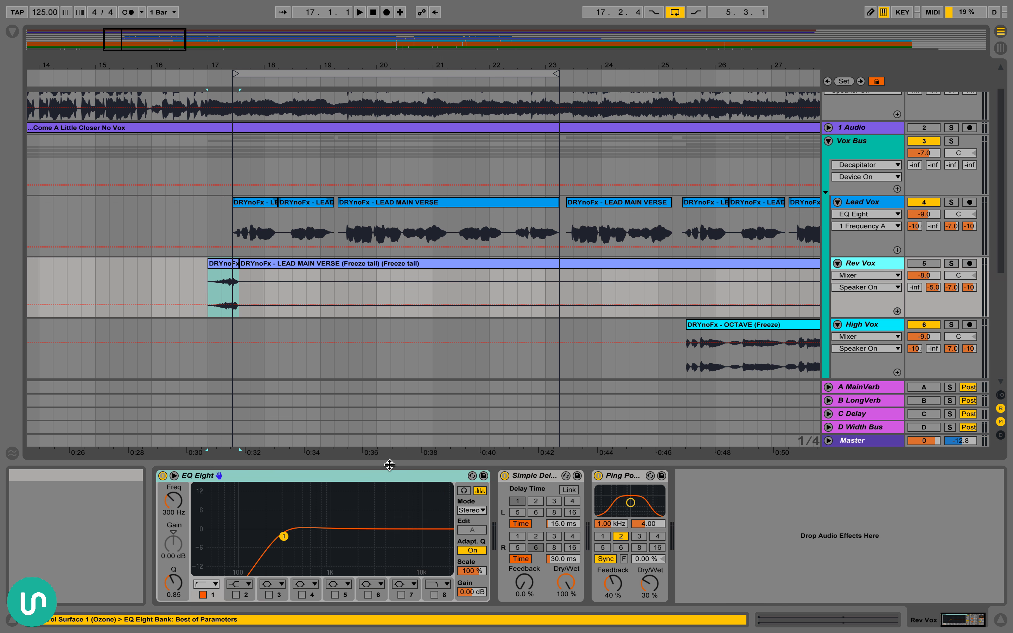
pyautogui.click(384, 477)
pyautogui.click(580, 477)
pyautogui.click(625, 477)
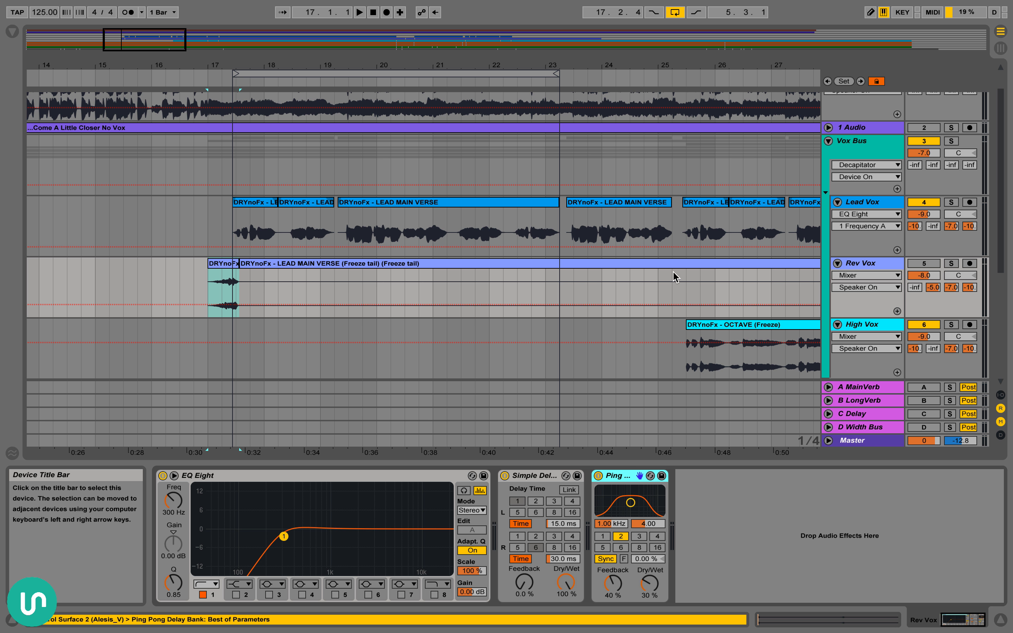
# Activate the Rev Vox track and play from its opening clip at 17.1.1 into the lead vocal
pyautogui.scroll(-2, 696, 284)
pyautogui.hscroll(2, 697, 283)
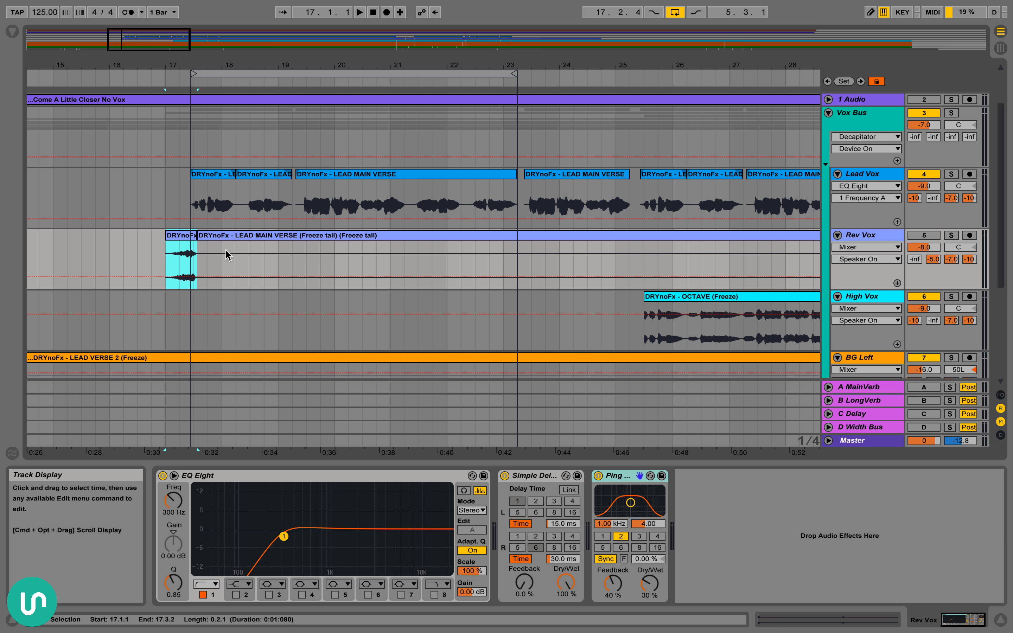
pyautogui.moveTo(185, 60); pyautogui.dragTo(192, 99)
pyautogui.hscroll(2, 170, 233)
pyautogui.scroll(-1, 170, 233)
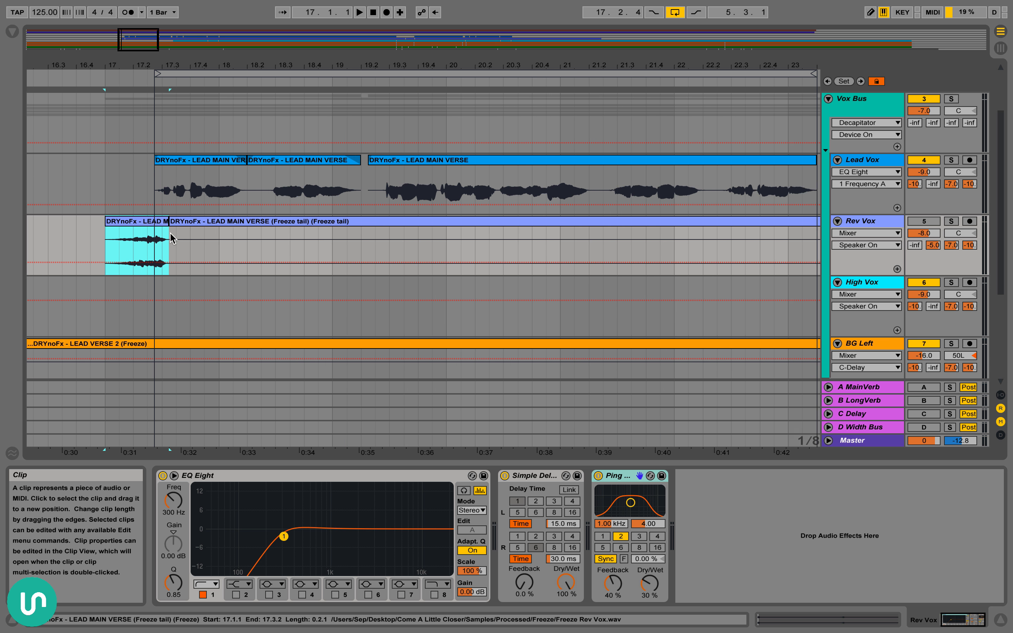
pyautogui.moveTo(477, 64); pyautogui.dragTo(476, 47)
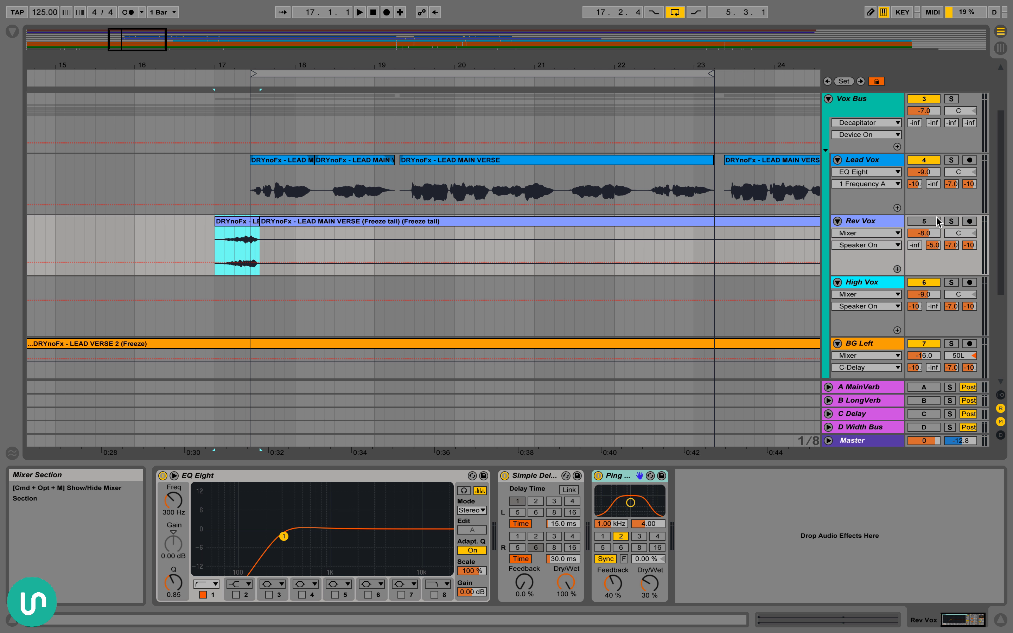
pyautogui.click(925, 222)
pyautogui.press('space')
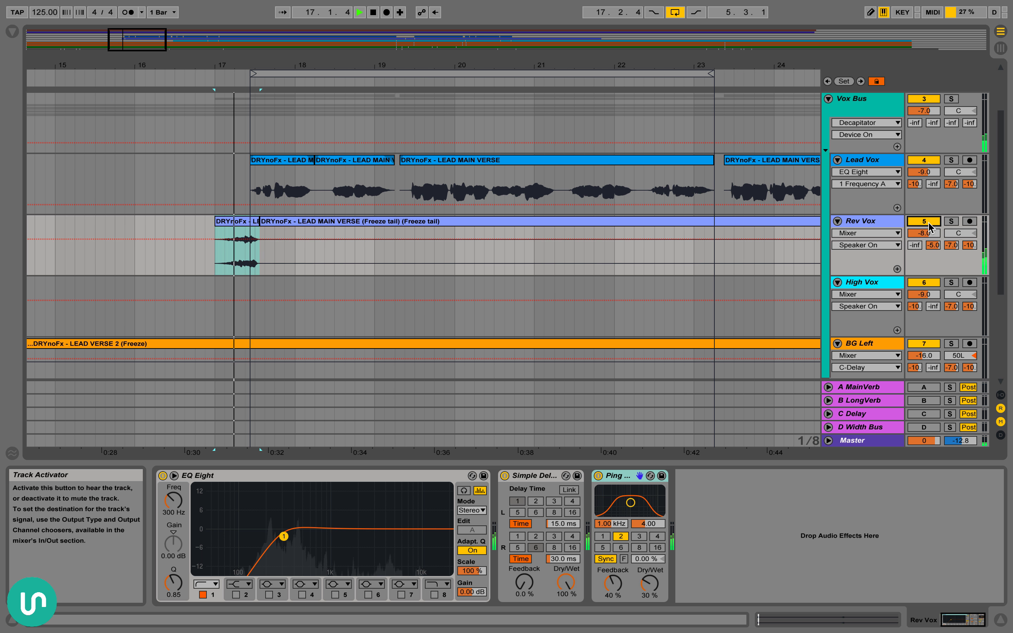
pyautogui.press('space')
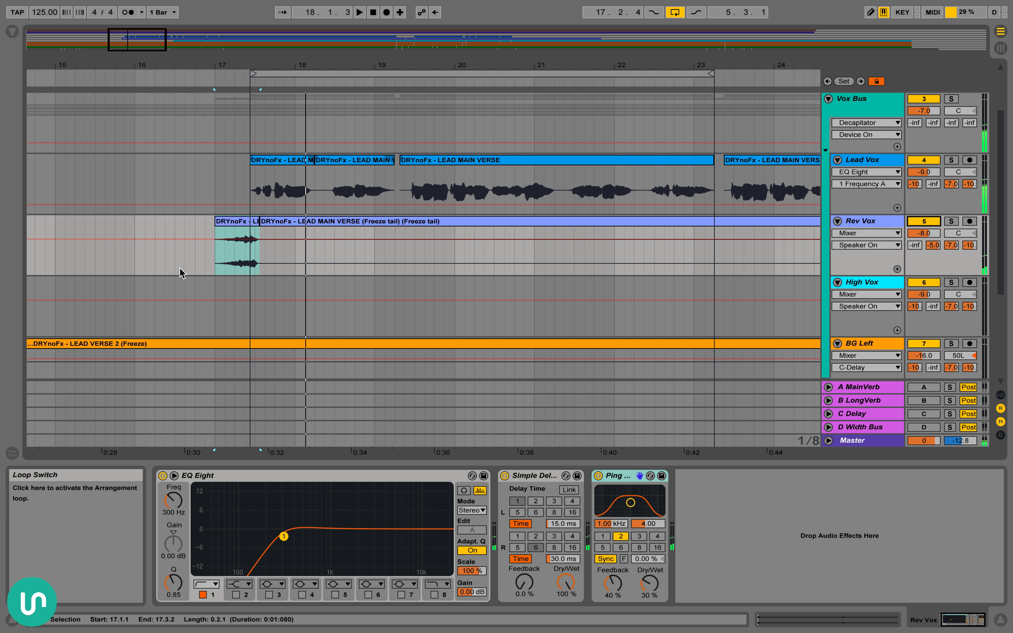
# Select the opening Rev Vox clip, and select the short Lead Vox section from 17.3.1 to 17.3.2
pyautogui.click(249, 219)
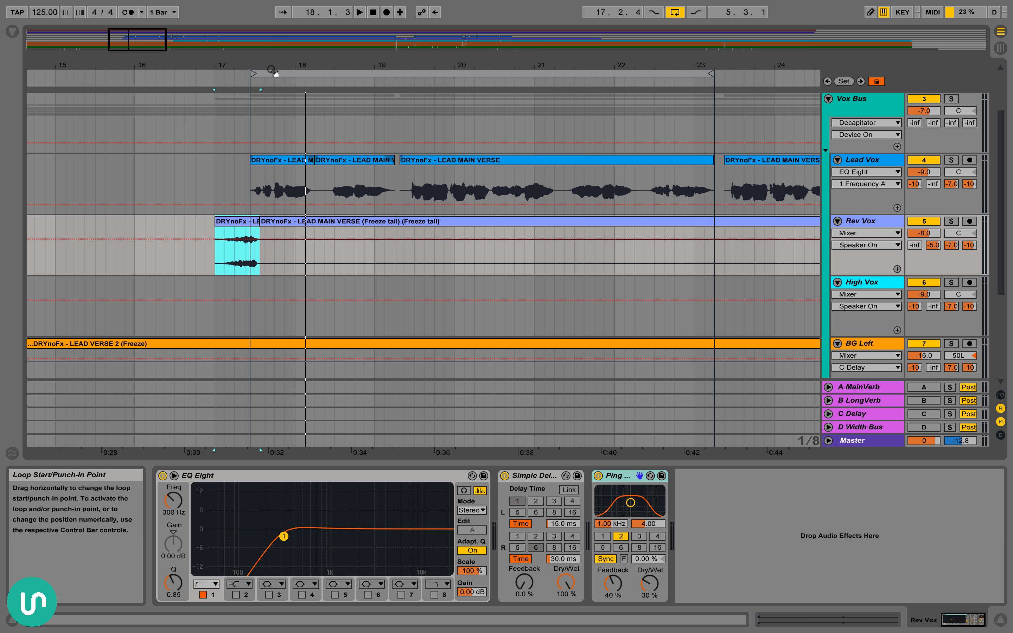
pyautogui.moveTo(274, 65); pyautogui.dragTo(274, 79)
pyautogui.click(231, 192)
pyautogui.keyDown('shift'); pyautogui.click(225, 192); pyautogui.keyUp('shift')
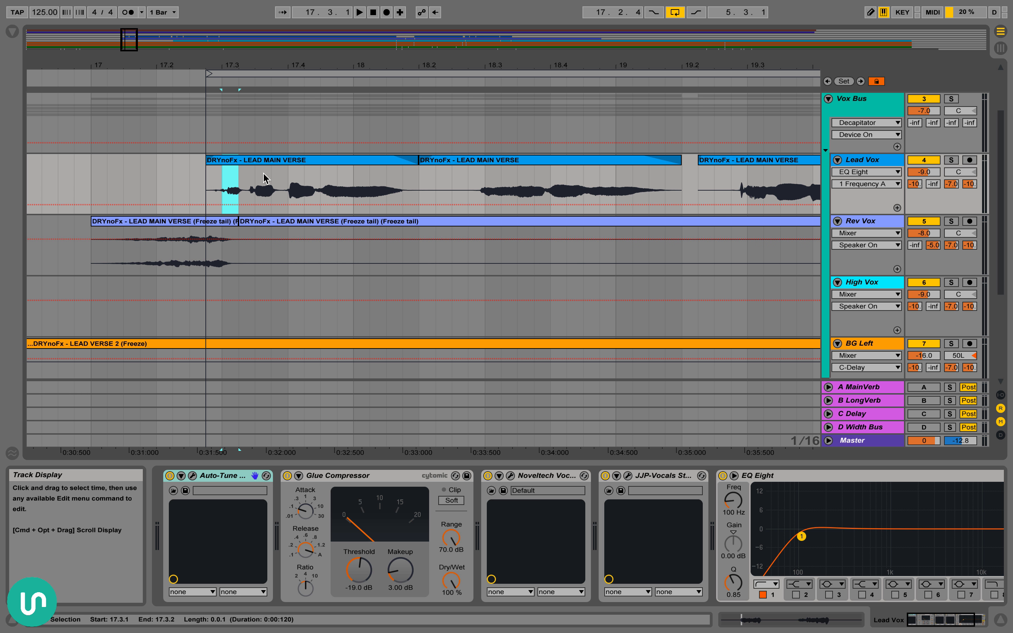
# Highlight the opening Rev Vox clip's waveform, and select the Lead Vox range from 17.2.4 to 17.4.1
pyautogui.moveTo(273, 65); pyautogui.dragTo(274, 29)
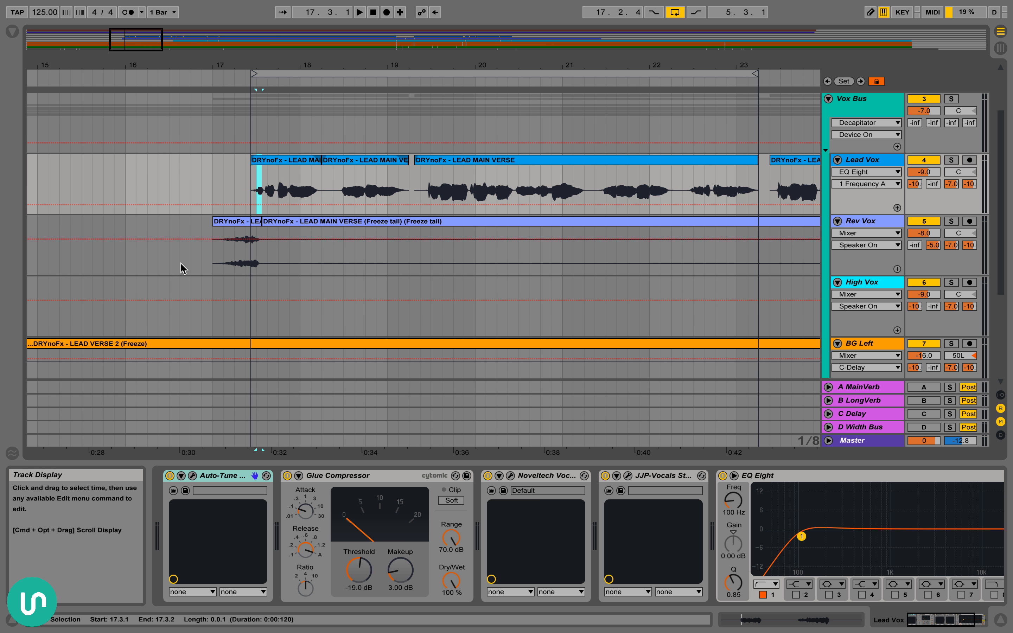
pyautogui.moveTo(213, 242); pyautogui.dragTo(261, 249)
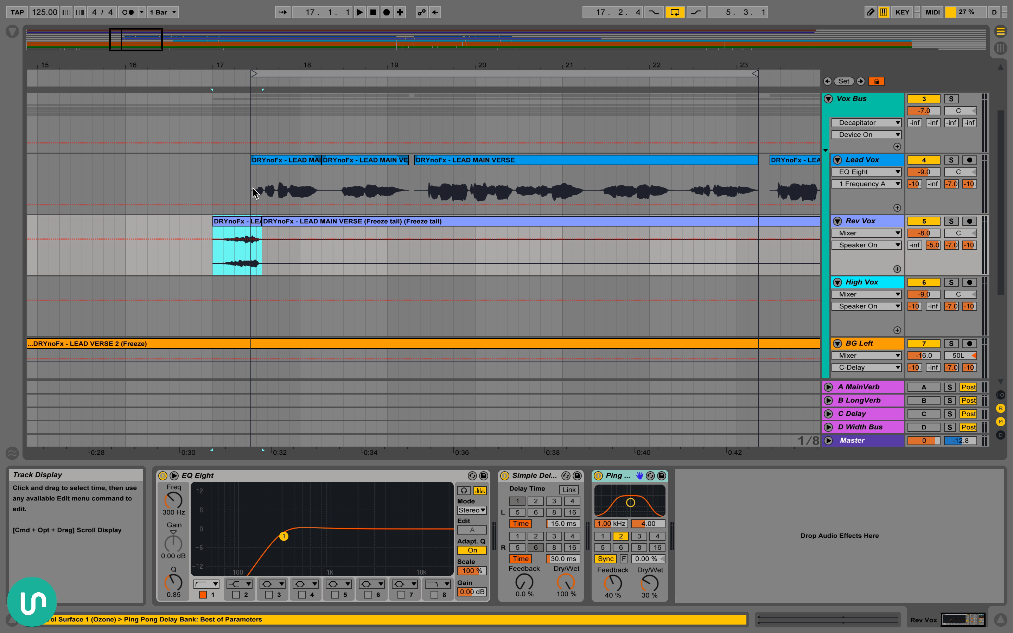
pyautogui.moveTo(251, 188); pyautogui.dragTo(282, 189)
# Select the Rev Vox range from 17.1.1 to 17.4.1
pyautogui.moveTo(298, 66); pyautogui.dragTo(298, 46)
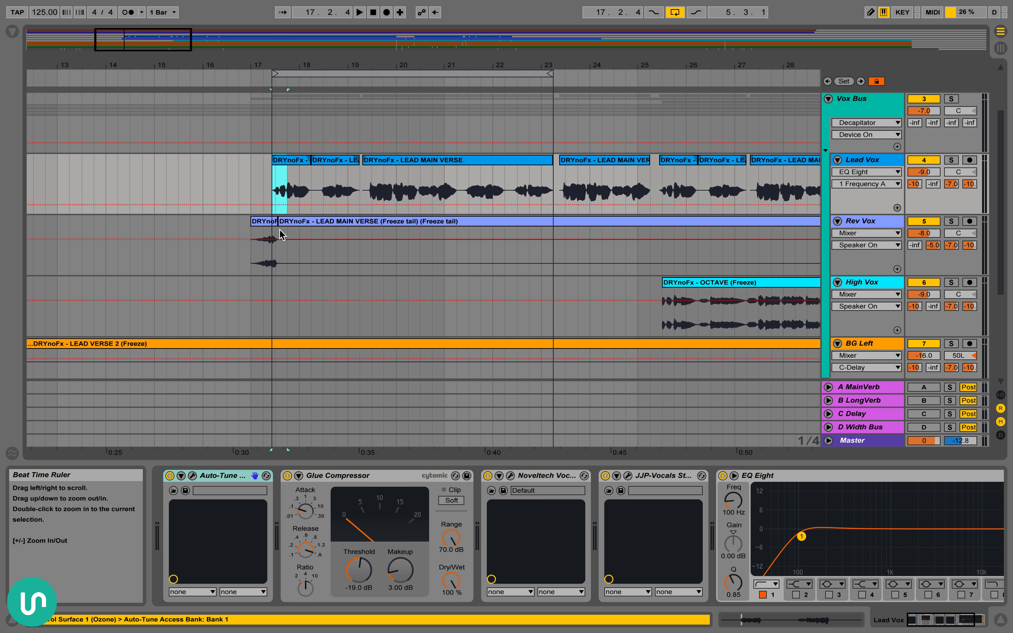
pyautogui.hscroll(2, 248, 264)
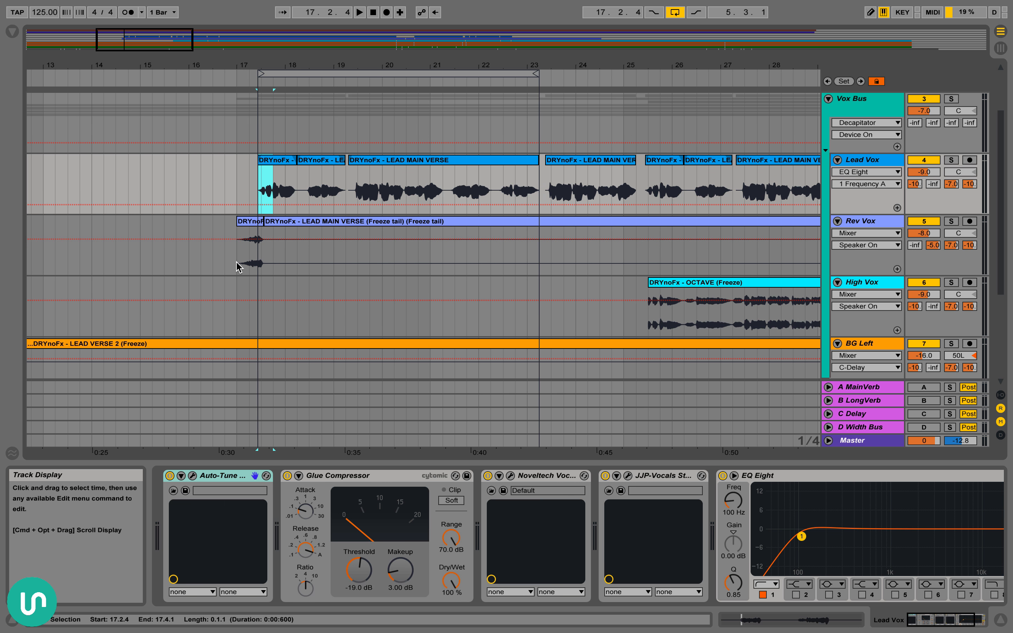
pyautogui.moveTo(242, 264); pyautogui.dragTo(277, 260)
# Select EQ Eight on Rev Vox and show the automation for its band 1 frequency
pyautogui.hscroll(5, 229, 266)
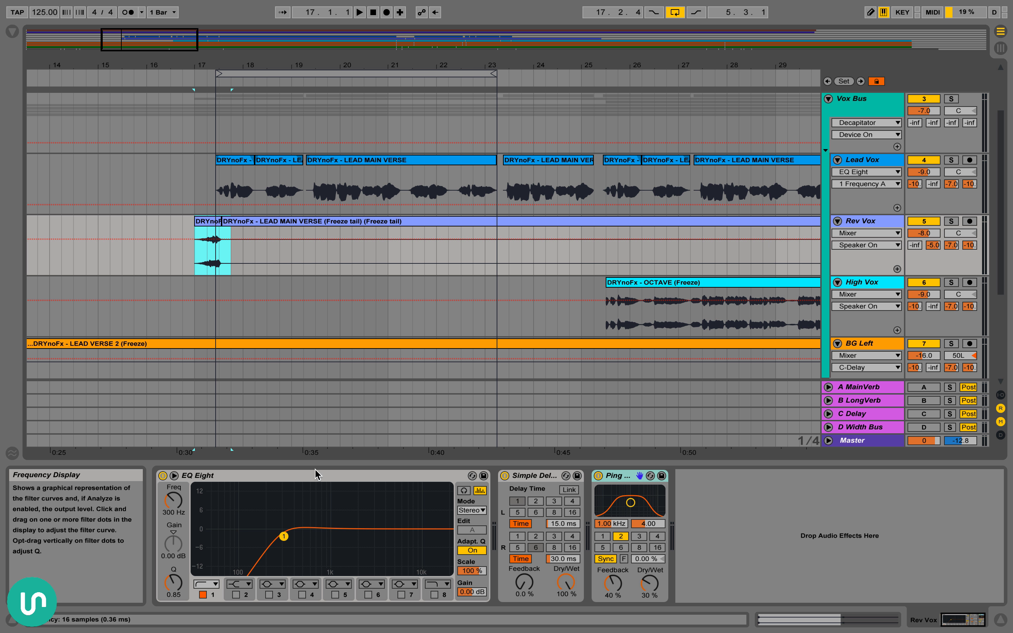
pyautogui.click(233, 477)
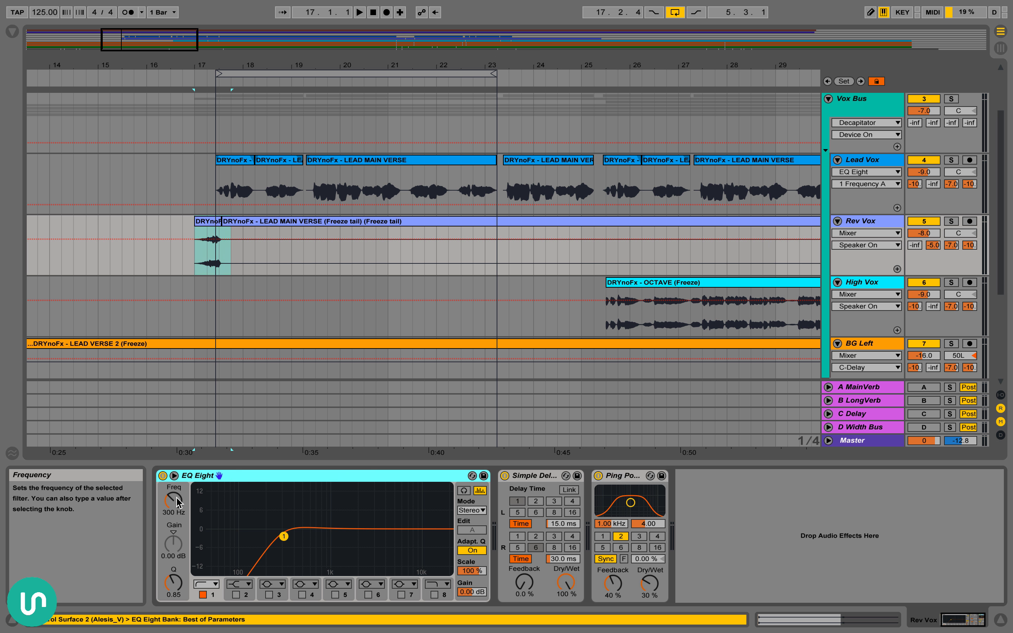
pyautogui.moveTo(174, 503); pyautogui.dragTo(175, 508)
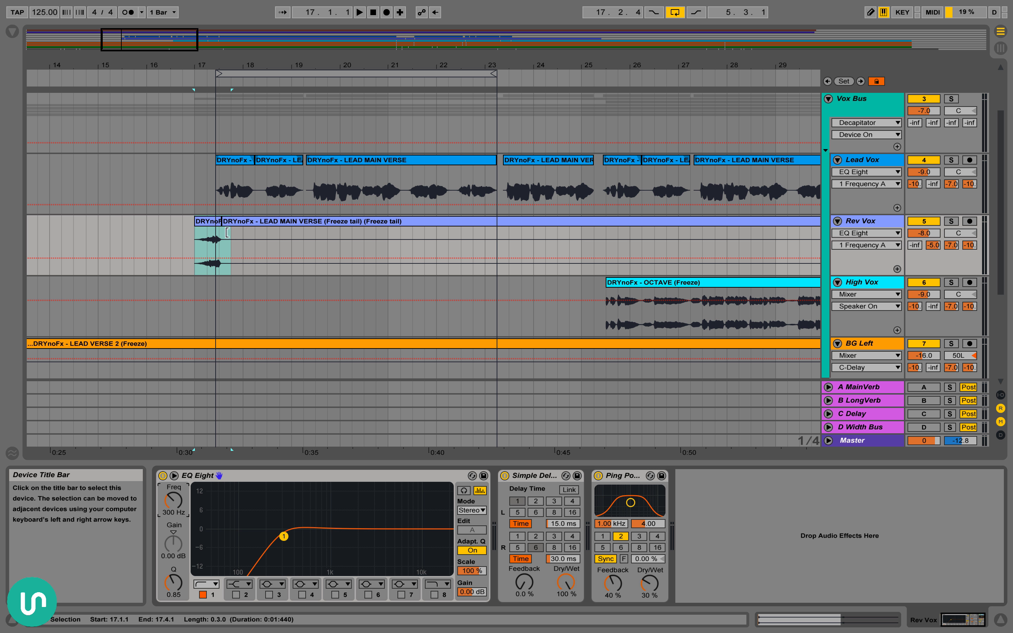
# Select Simple Delay on Rev Vox and highlight the Rev Vox range from 17.1.1 to 17.4.1
pyautogui.click(207, 241)
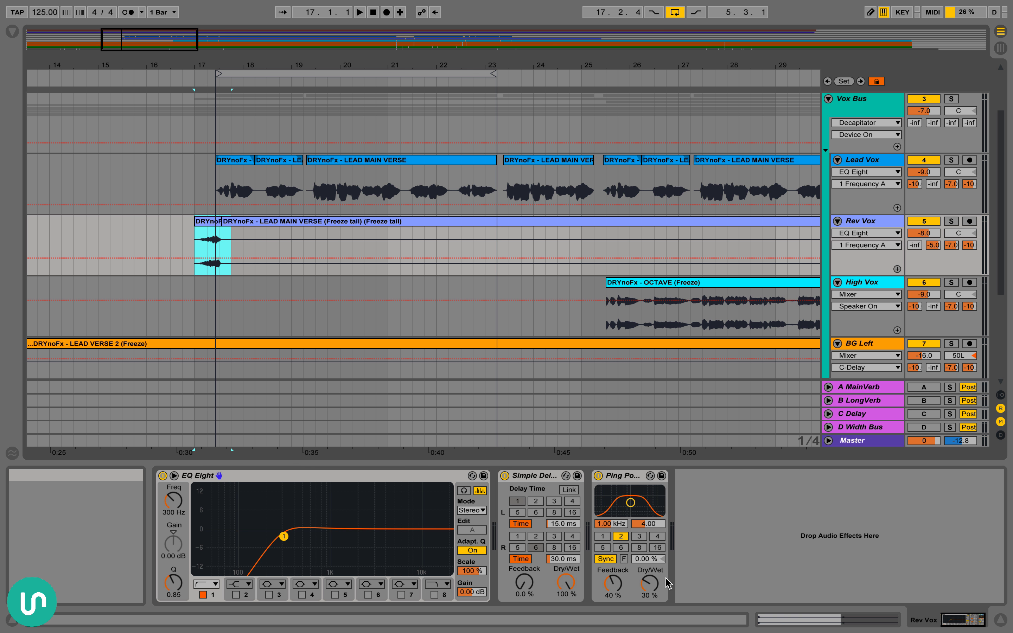
pyautogui.click(542, 477)
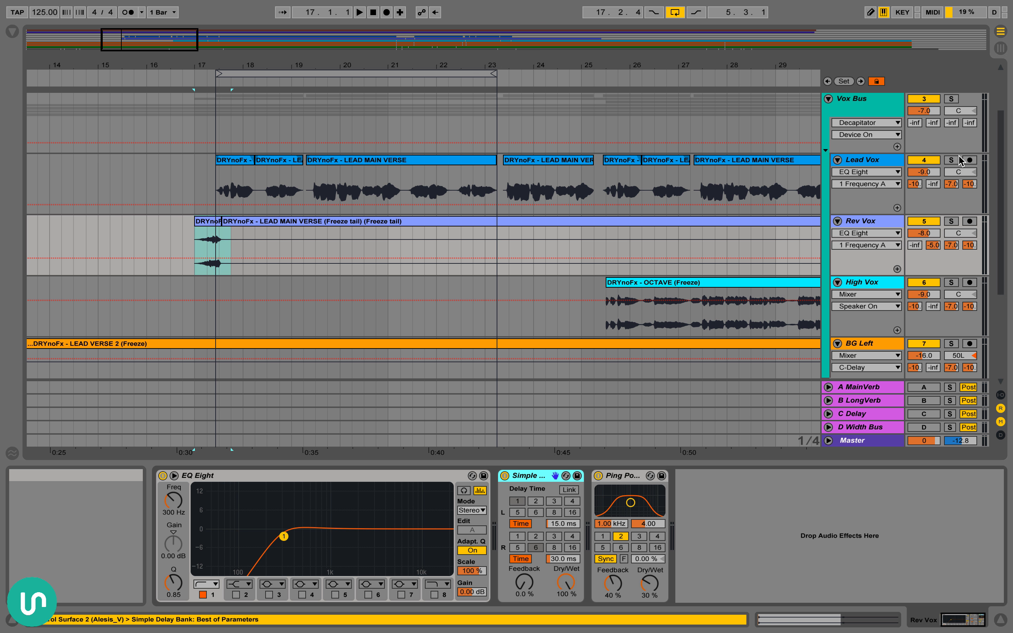
pyautogui.moveTo(194, 229); pyautogui.dragTo(233, 233)
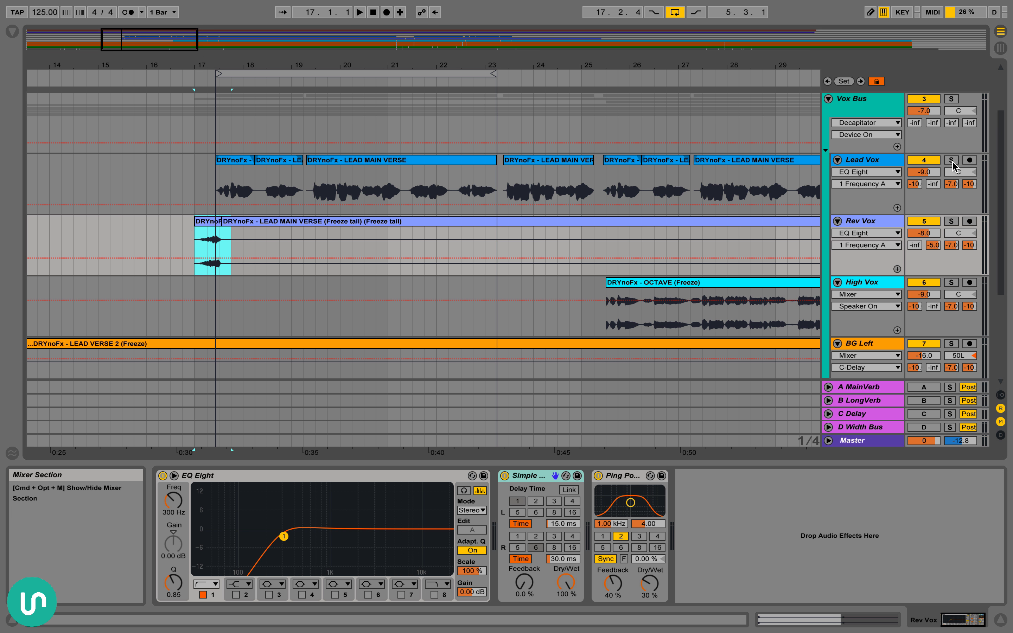
# Place the insert marker at 17.1.1 and show the automation for Rev Vox's Simple Delay Dry/Wet
pyautogui.moveTo(257, 173)
pyautogui.mouseDown()
pyautogui.moveTo(244, 181)
pyautogui.moveTo(266, 183)
pyautogui.mouseUp()
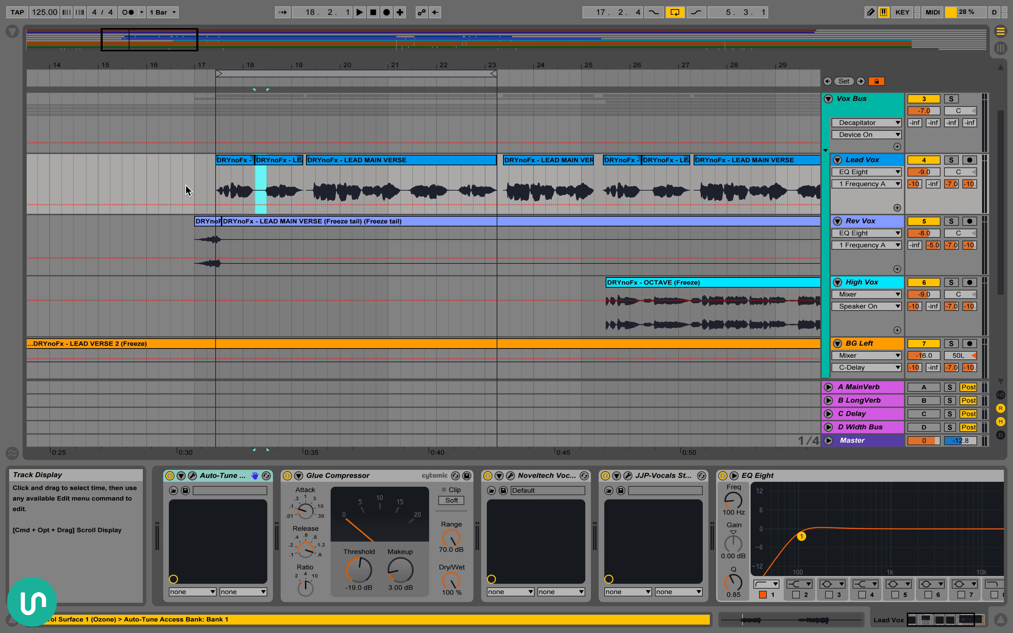
pyautogui.click(193, 178)
pyautogui.click(877, 224)
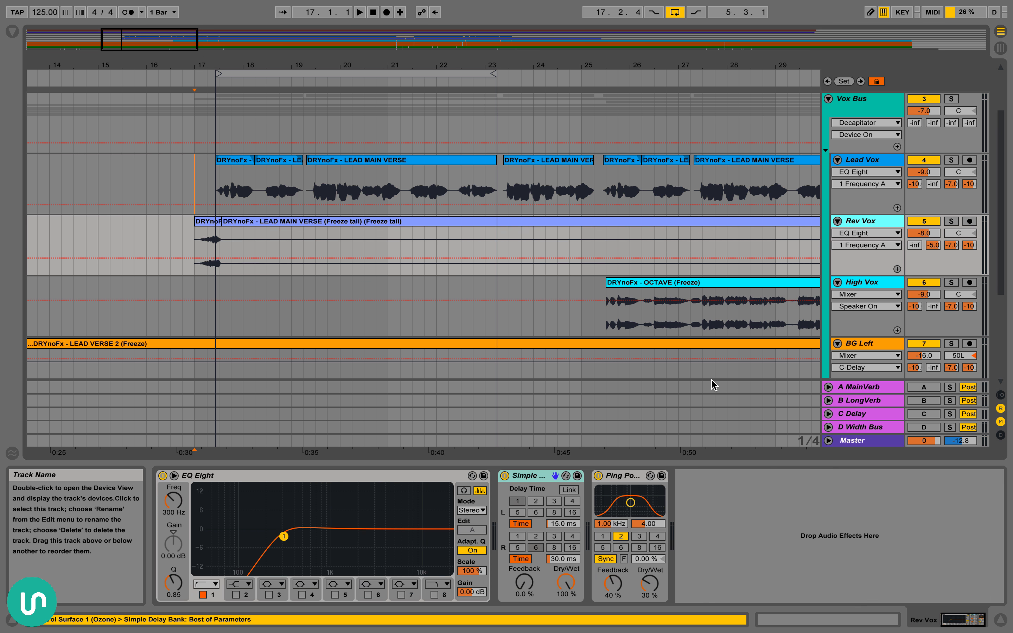
pyautogui.click(563, 587)
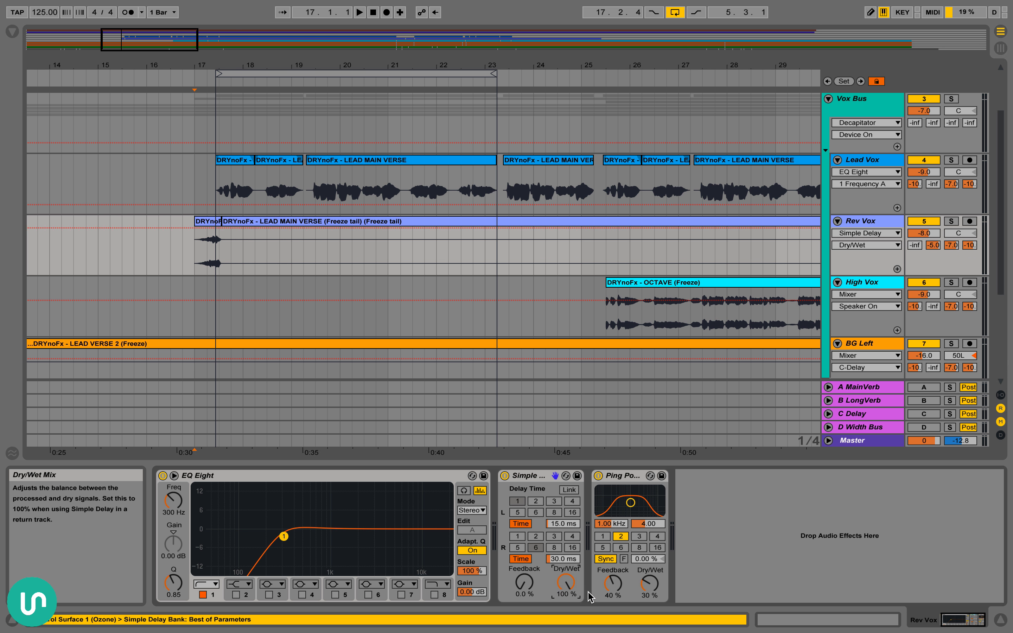
pyautogui.click(529, 475)
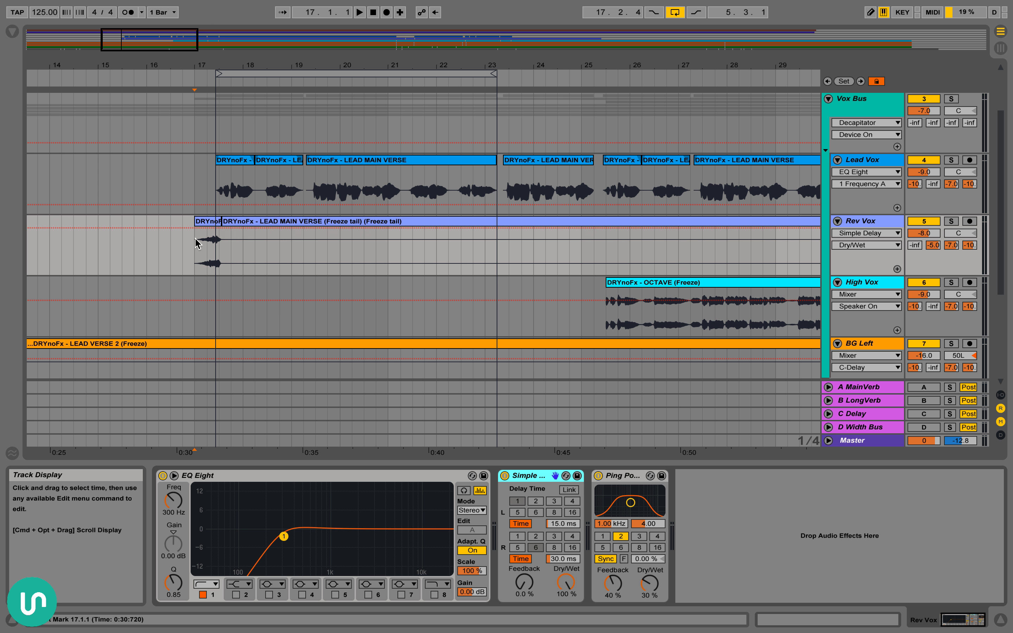
# Select the Rev Vox range from 17.1.1 to 18.2.1 and examine Simple Delay's left and right delay times, Feedback and Dry/Wet
pyautogui.moveTo(196, 247); pyautogui.dragTo(262, 247)
pyautogui.click(538, 484)
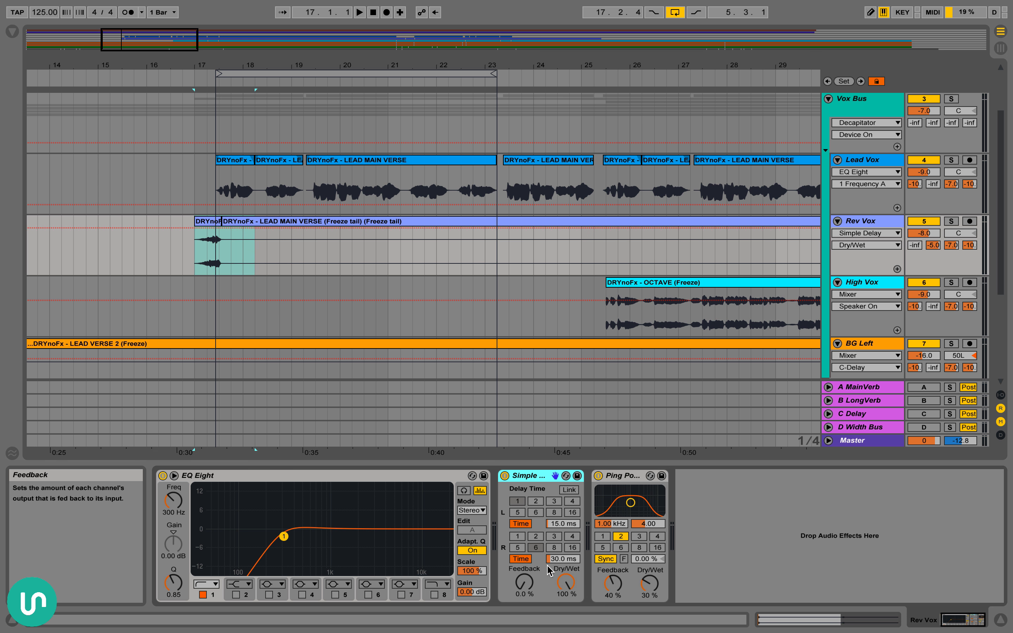
pyautogui.click(561, 523)
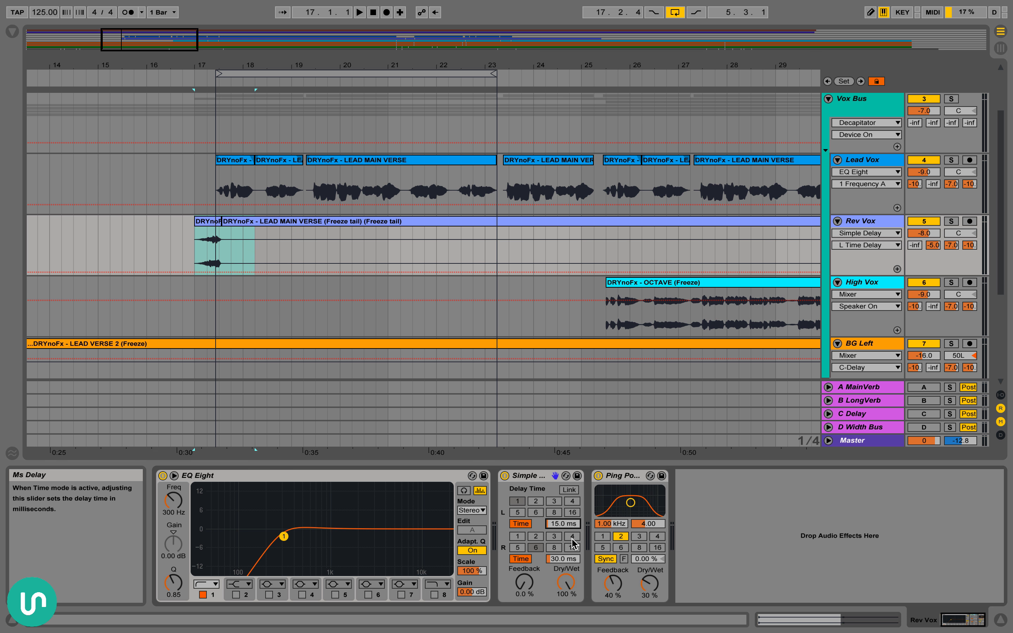
pyautogui.click(559, 562)
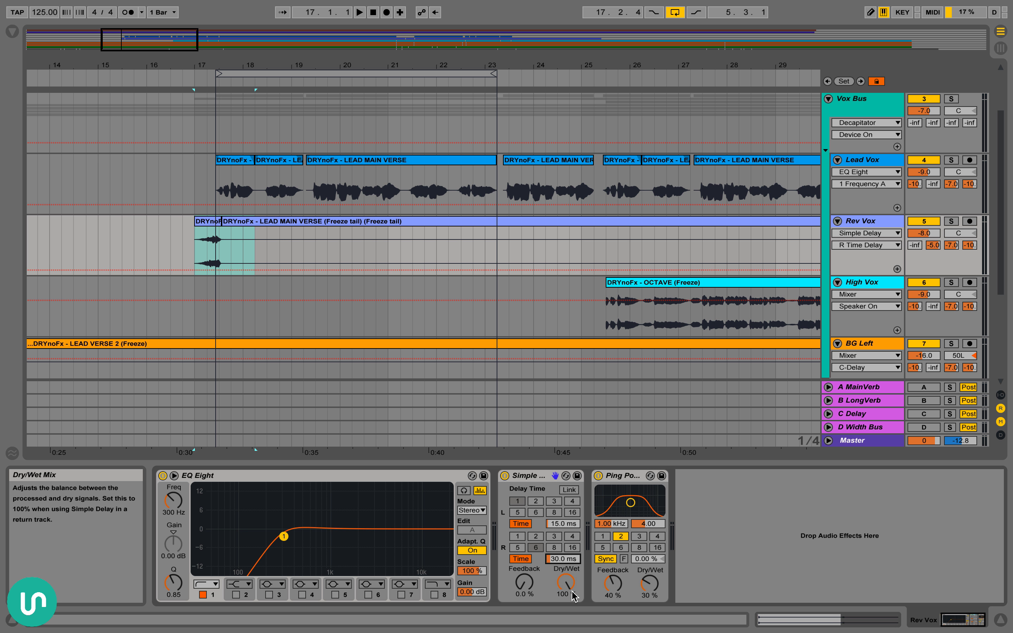
pyautogui.moveTo(539, 569); pyautogui.dragTo(539, 568)
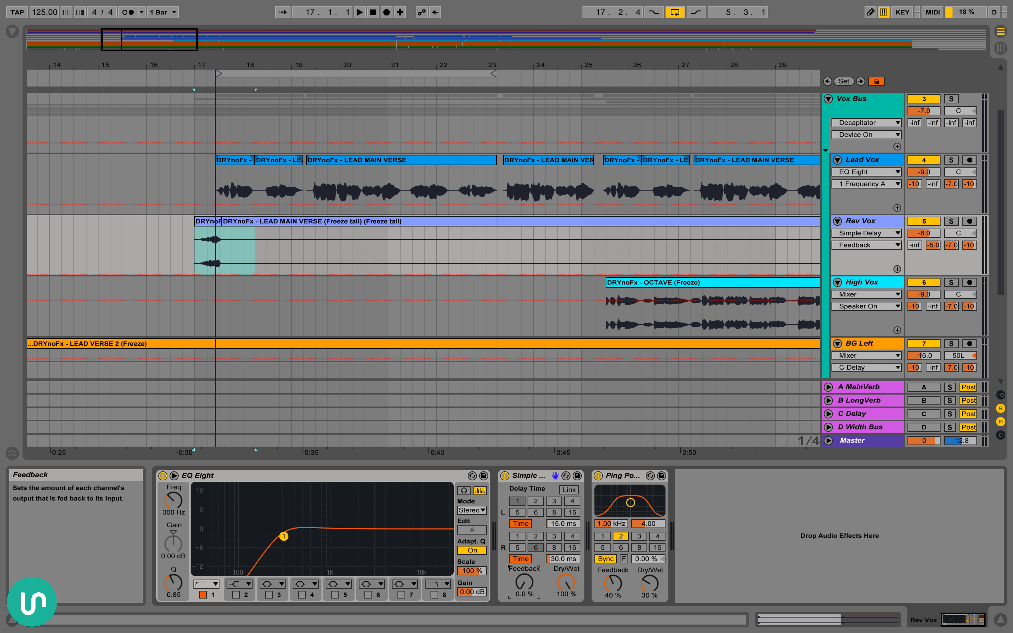
pyautogui.click(559, 590)
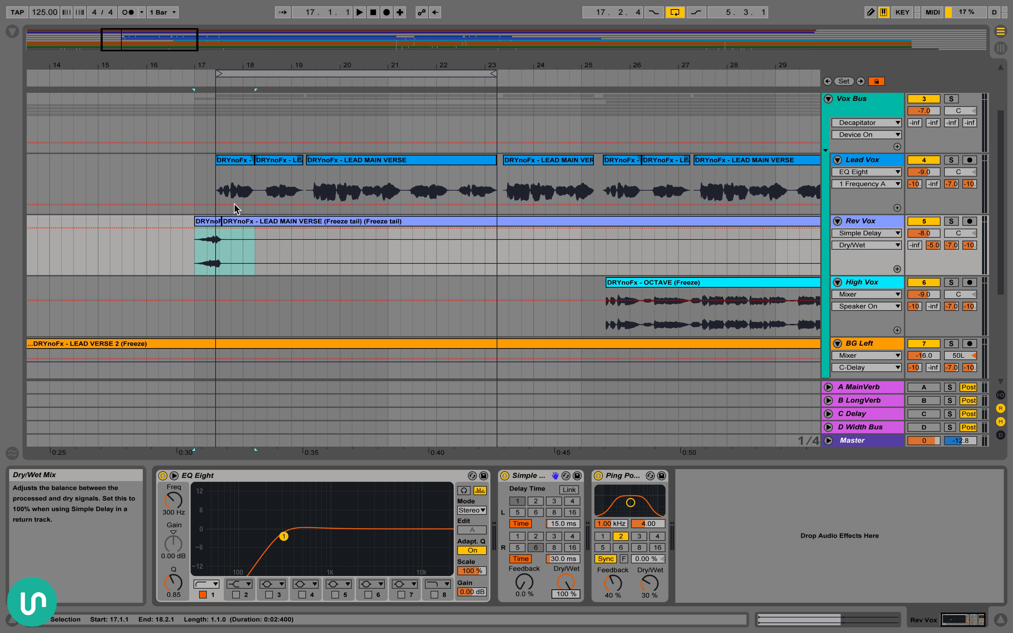
# Audition the opening Rev Vox clip with Simple Delay bypassed and enabled, leaving the delay on
pyautogui.click(206, 222)
pyautogui.click(503, 476)
pyautogui.press('space')
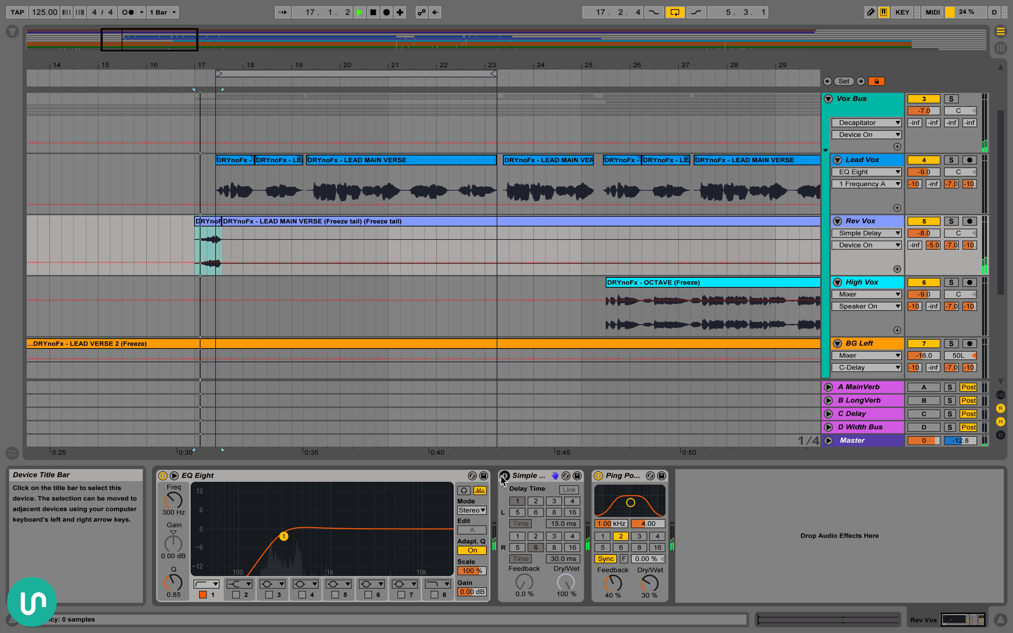
pyautogui.click(503, 476)
pyautogui.press('space')
pyautogui.press('space')
pyautogui.click(506, 474)
pyautogui.press('space')
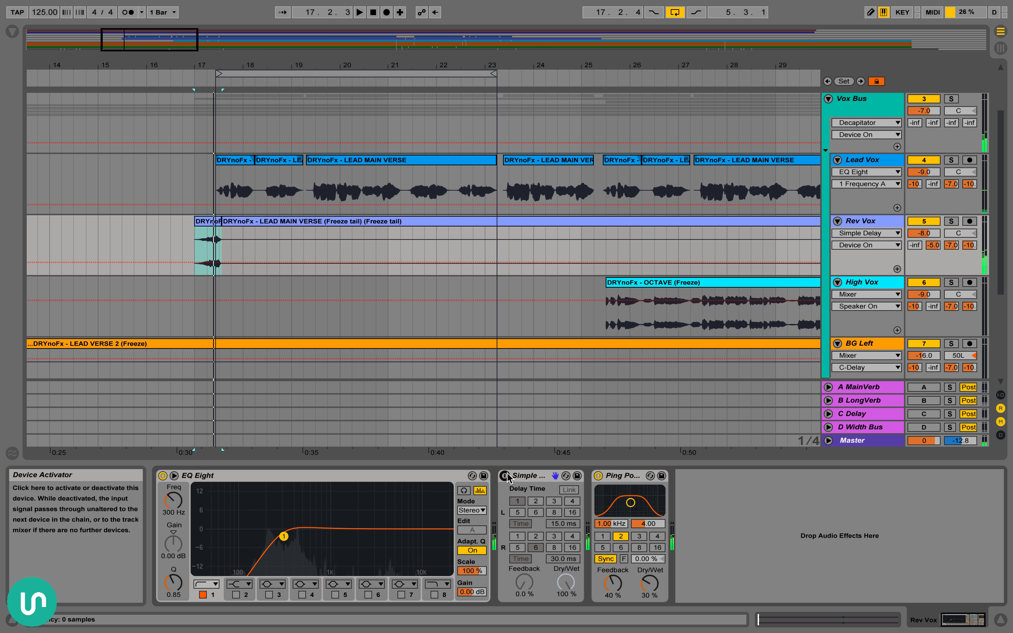
pyautogui.click(505, 476)
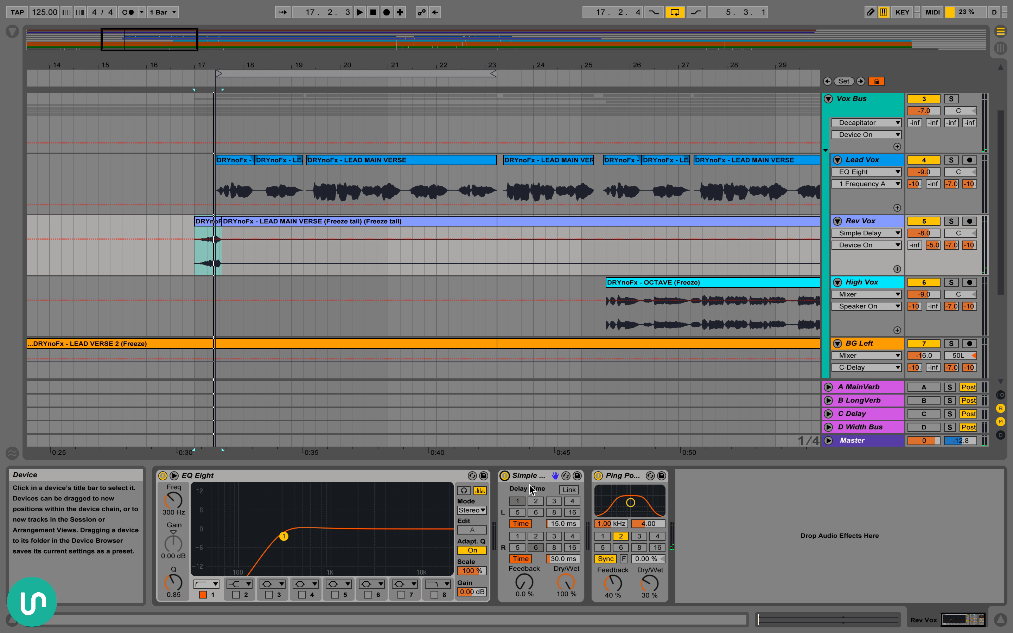
# Select Ping Pong Delay on Rev Vox and highlight the Rev Vox range from 17.1.1 to 19.2.1
pyautogui.hscroll(3, 243, 242)
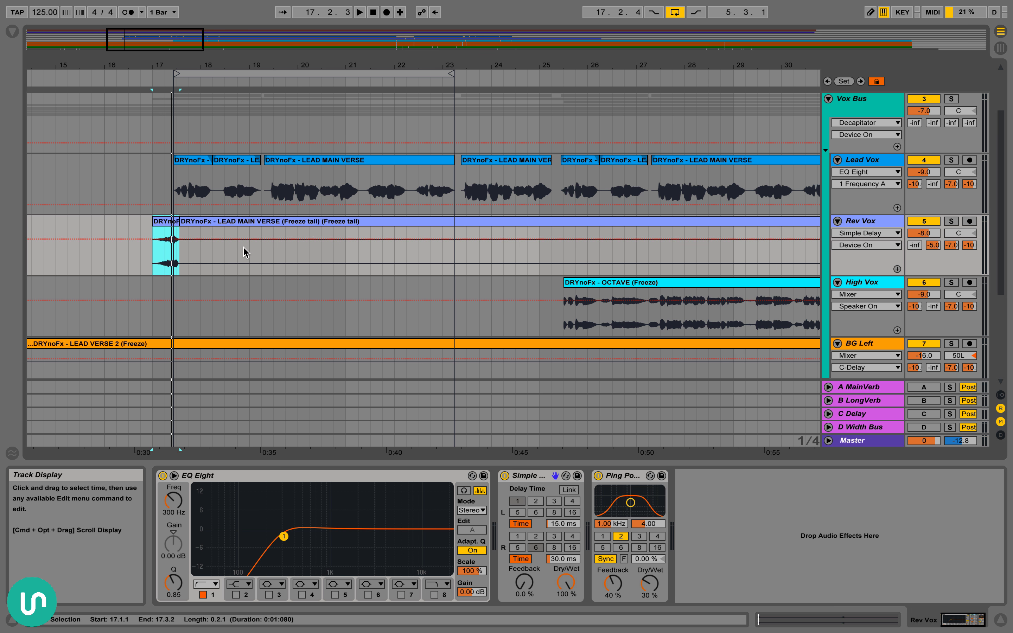
pyautogui.hscroll(-2, 244, 250)
pyautogui.click(624, 486)
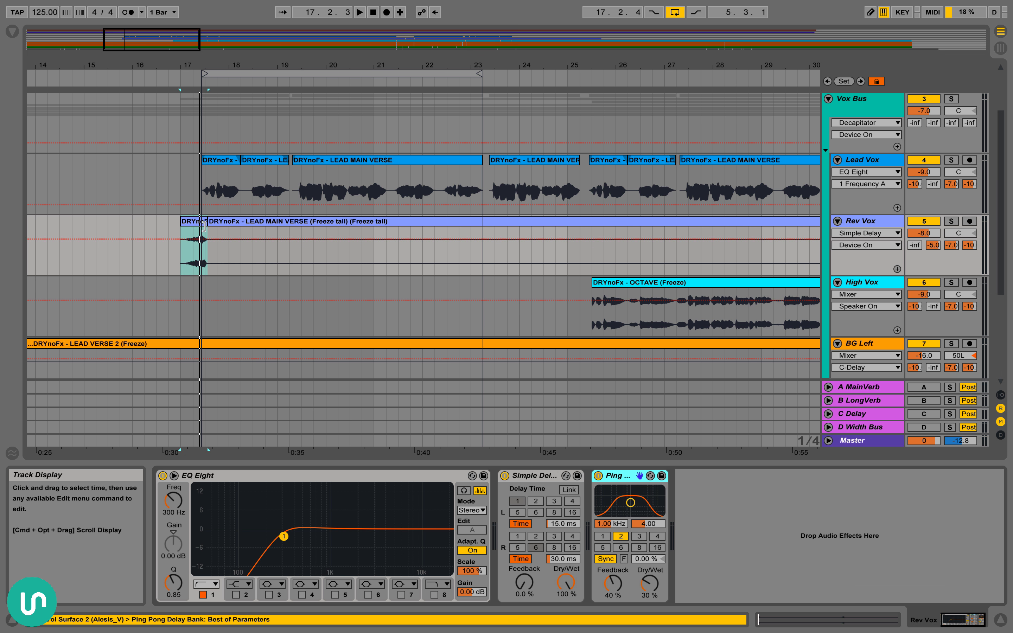
pyautogui.moveTo(194, 265); pyautogui.dragTo(262, 265)
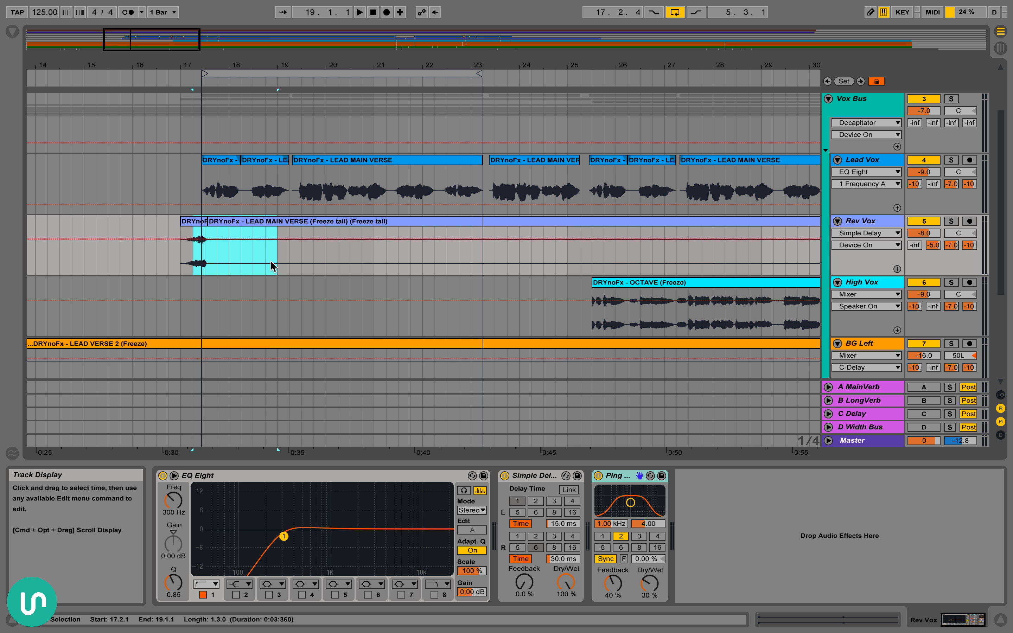
pyautogui.moveTo(183, 256); pyautogui.dragTo(289, 267)
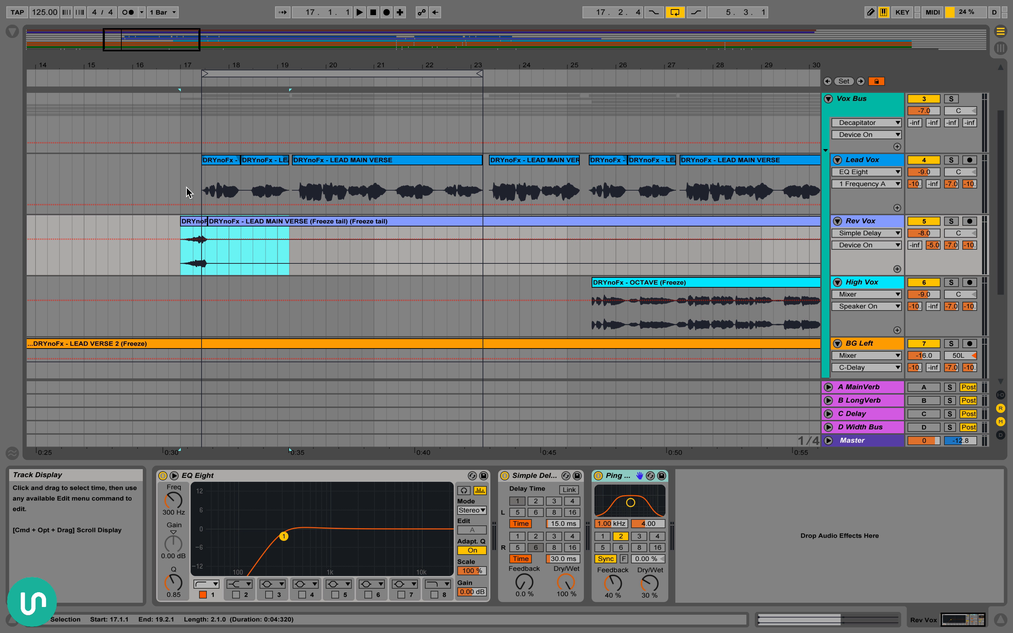
# Highlight the stretch following the opening Rev Vox clip, and place the insert marker at 17.1.1 on Lead Vox
pyautogui.press('Up')
pyautogui.click(193, 255)
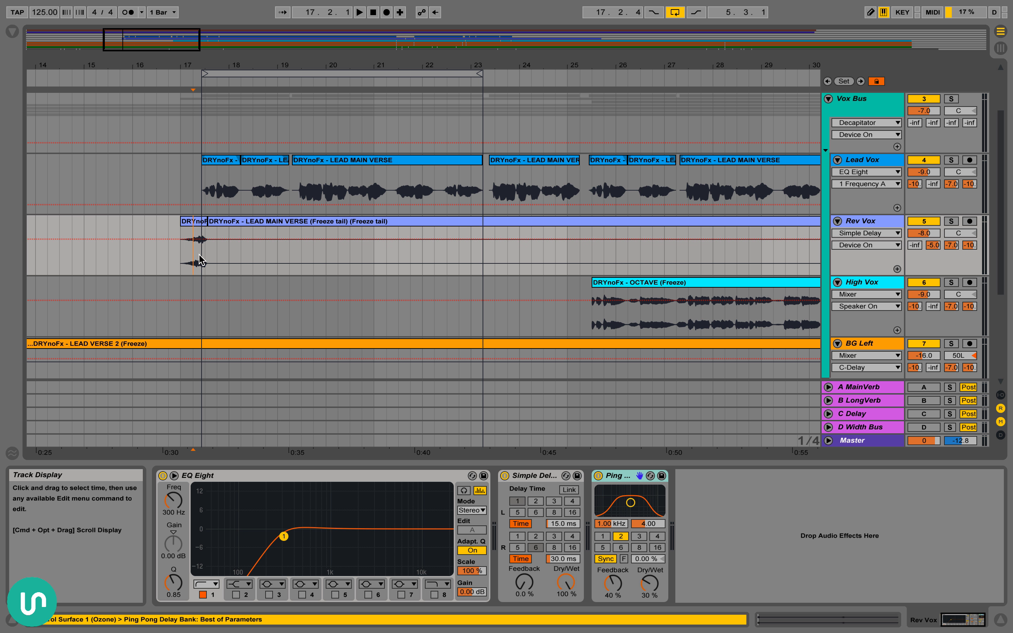
pyautogui.moveTo(200, 259); pyautogui.dragTo(304, 263)
pyautogui.click(182, 176)
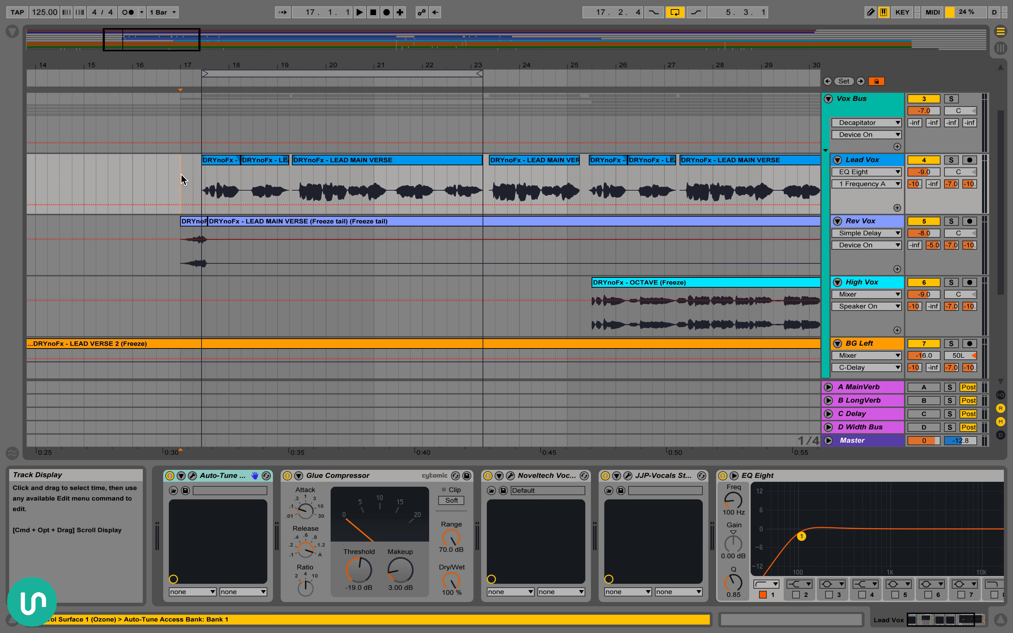
# Solo Rev Vox and audition it with its delay tail from 17.2.1
pyautogui.click(190, 255)
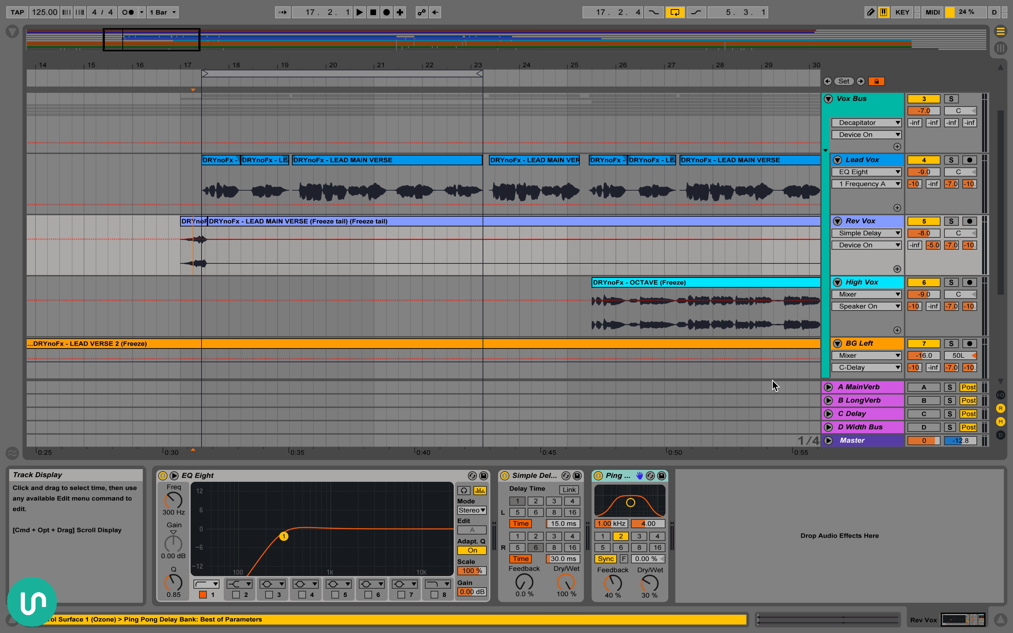
pyautogui.press('space')
pyautogui.press('space')
pyautogui.click(951, 221)
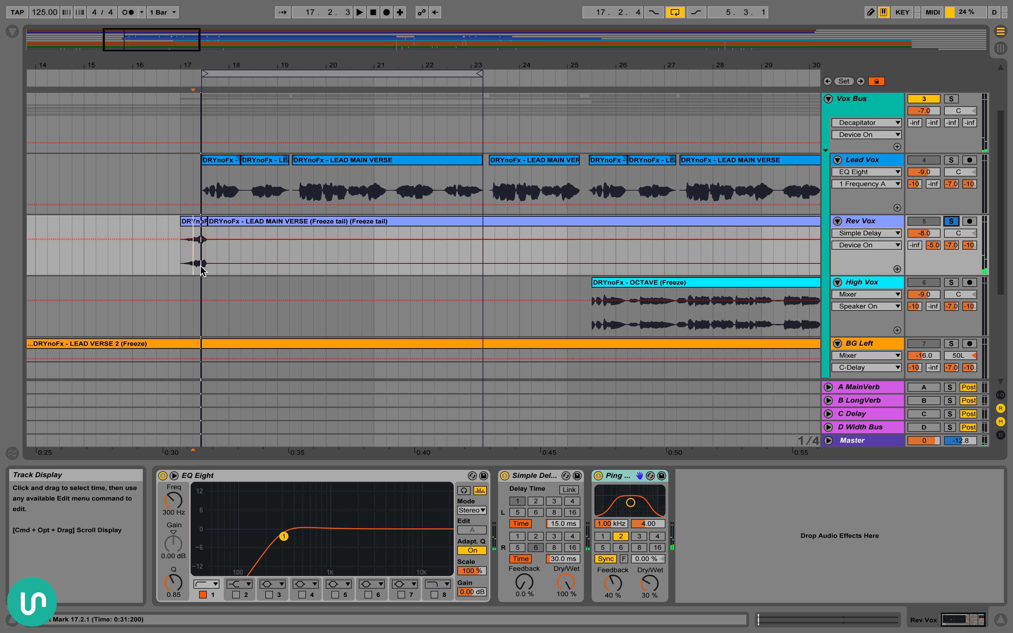
pyautogui.press('space')
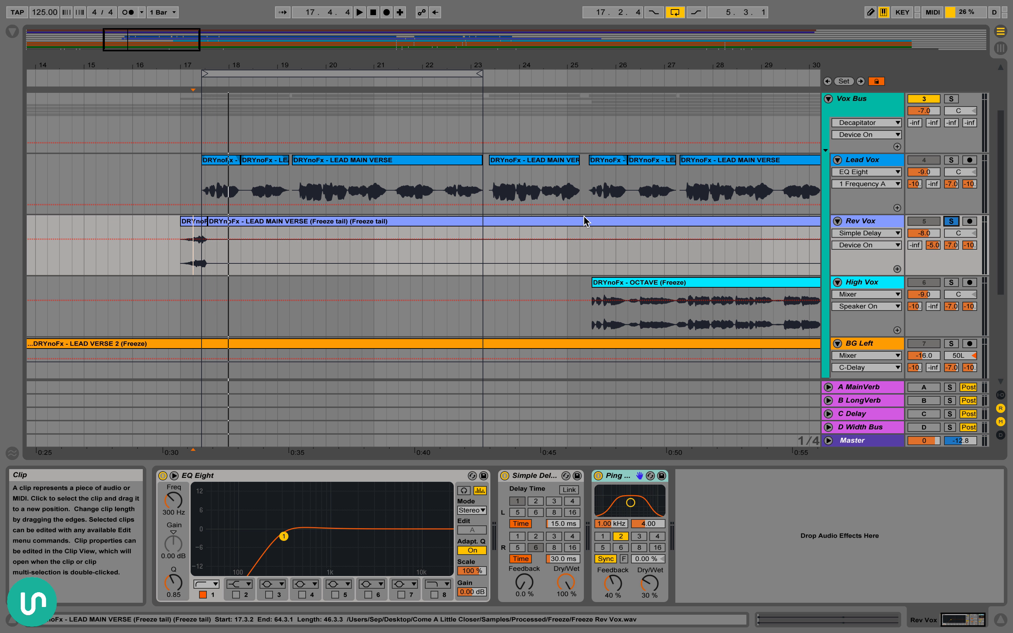
# Hide the device view, and highlight Rev Vox from 17.1.1 to 23.1.1 and its reversed section from 65.1.1 to 66.1.1
pyautogui.press('super+alt+l')
pyautogui.hscroll(2, 585, 222)
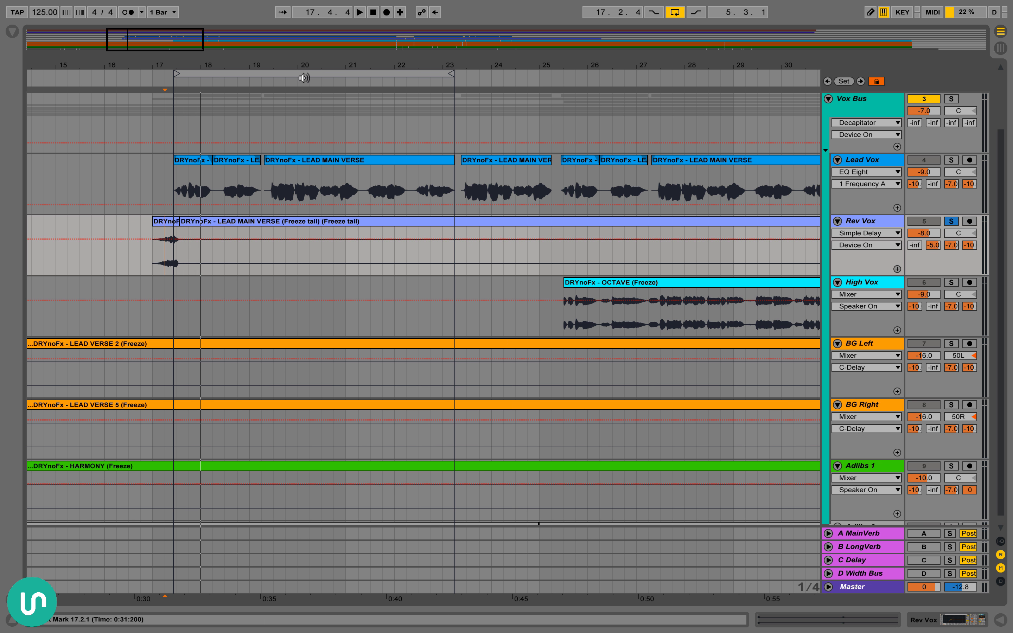
pyautogui.moveTo(311, 65)
pyautogui.mouseDown()
pyautogui.moveTo(311, 30)
pyautogui.moveTo(311, 50)
pyautogui.mouseUp()
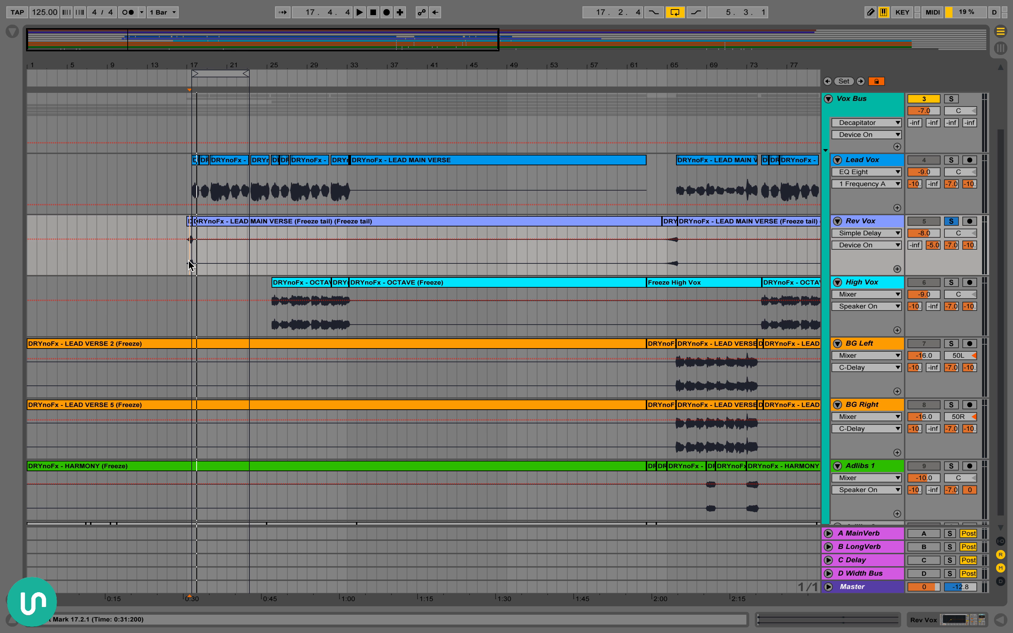
pyautogui.moveTo(190, 263); pyautogui.dragTo(249, 263)
pyautogui.hscroll(3, 418, 252)
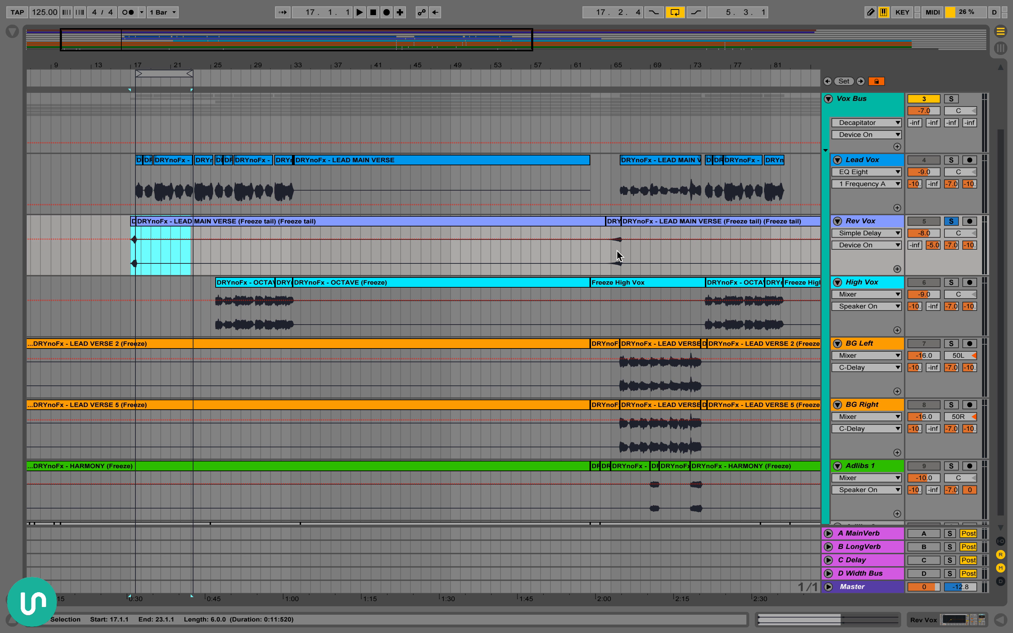
pyautogui.click(619, 255)
# Select the Rev Vox range from 17.1.1 to 18.1.1
pyautogui.hscroll(-3, 548, 270)
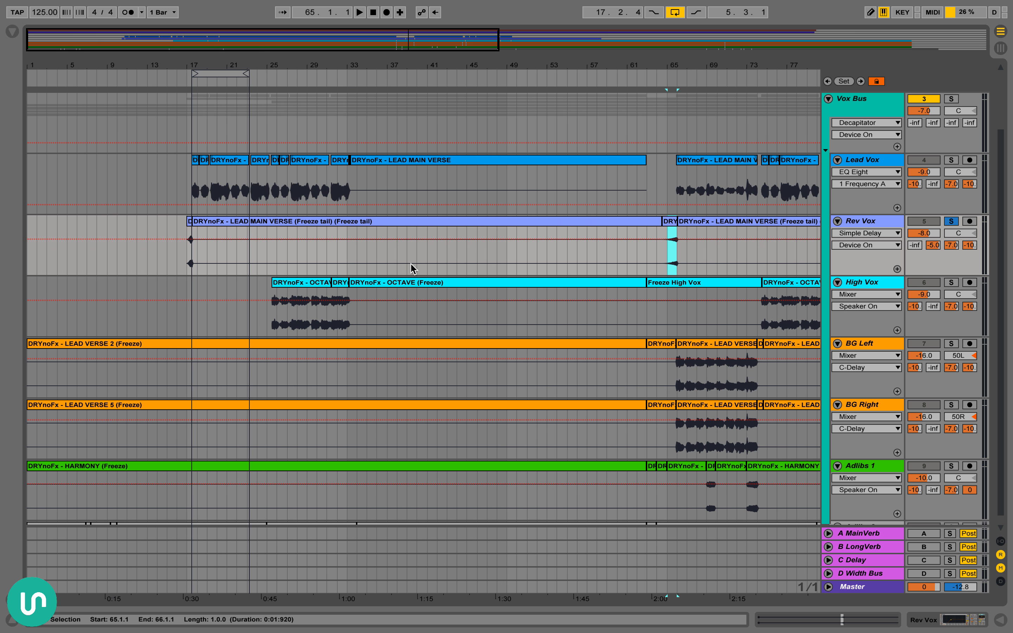
pyautogui.moveTo(187, 65); pyautogui.dragTo(187, 122)
pyautogui.moveTo(189, 259); pyautogui.dragTo(236, 259)
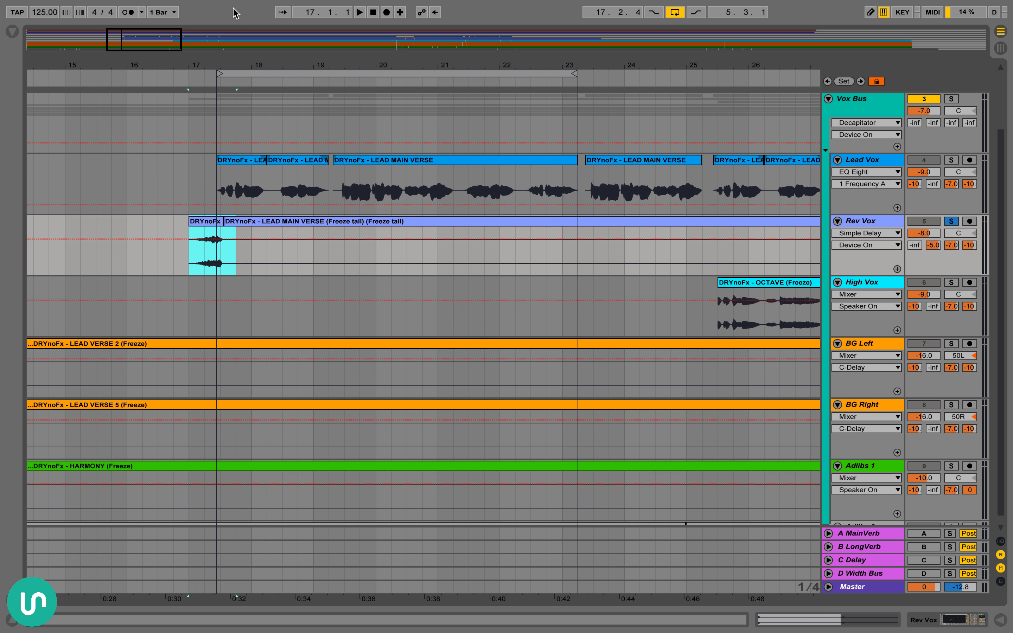
# Select the first audible OCTAVE clip on High Vox, starting at 25.3.1
pyautogui.moveTo(252, 65); pyautogui.dragTo(281, 55)
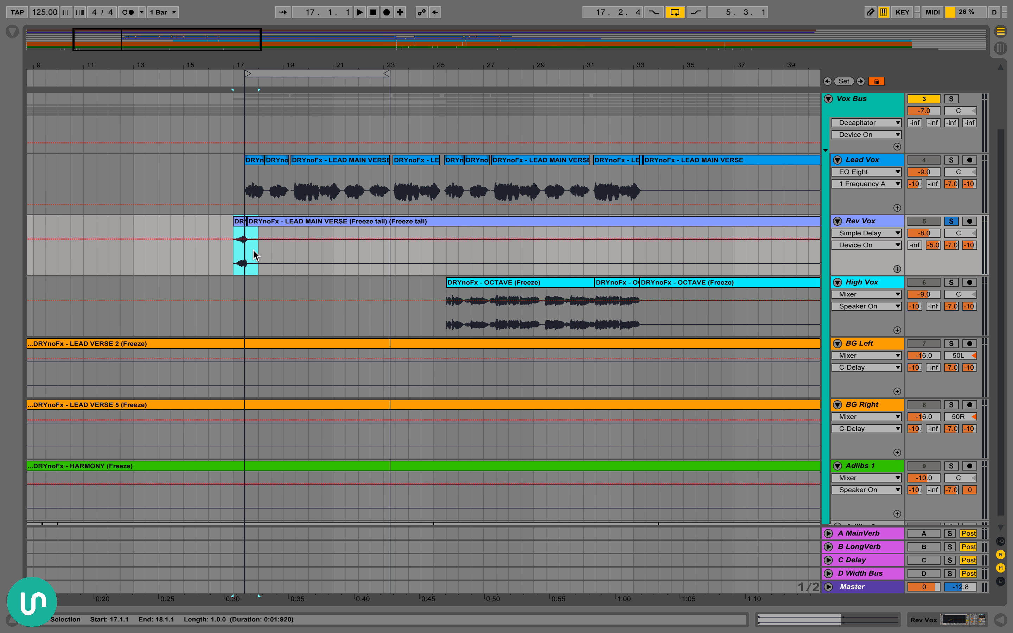
pyautogui.hscroll(3, 318, 243)
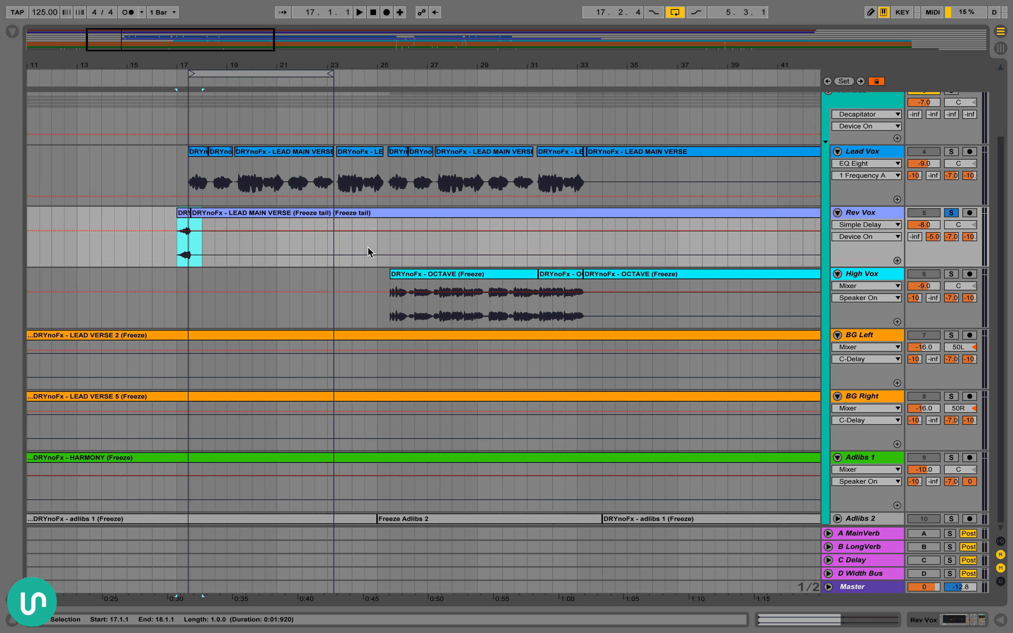
pyautogui.hscroll(5, 368, 251)
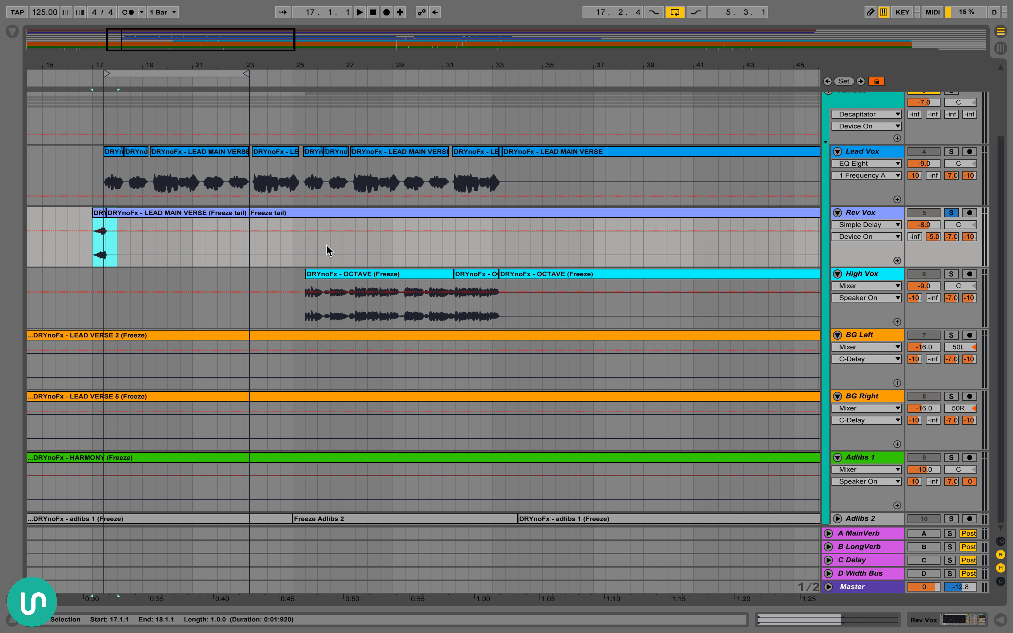
pyautogui.hscroll(1, 328, 250)
pyautogui.click(344, 276)
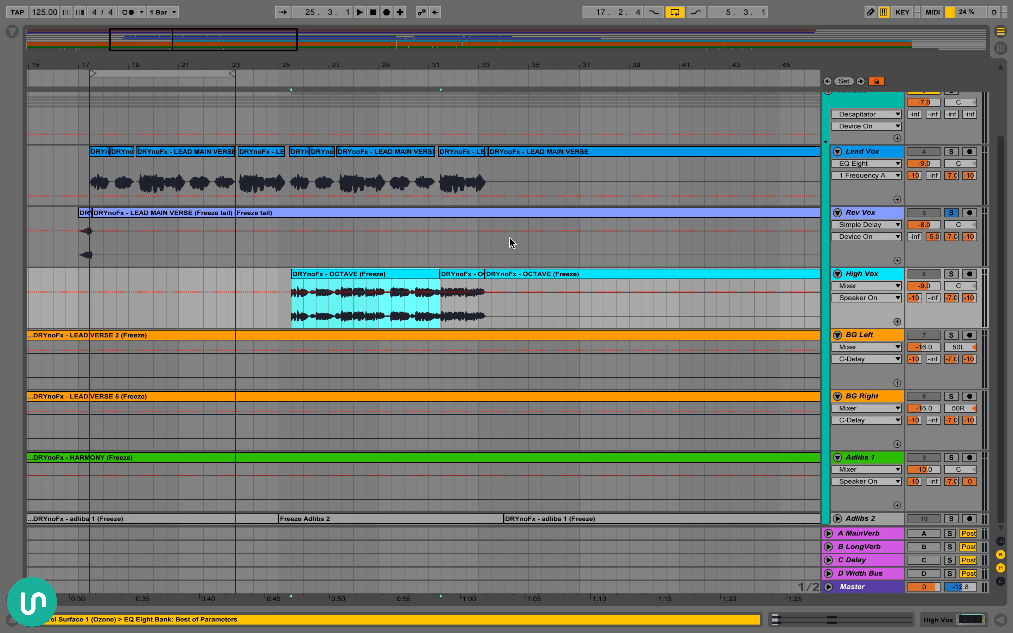
# Solo the Vox Bus in place of Rev Vox and select the High Vox track
pyautogui.click(951, 151)
pyautogui.scroll(2, 933, 168)
pyautogui.click(951, 119)
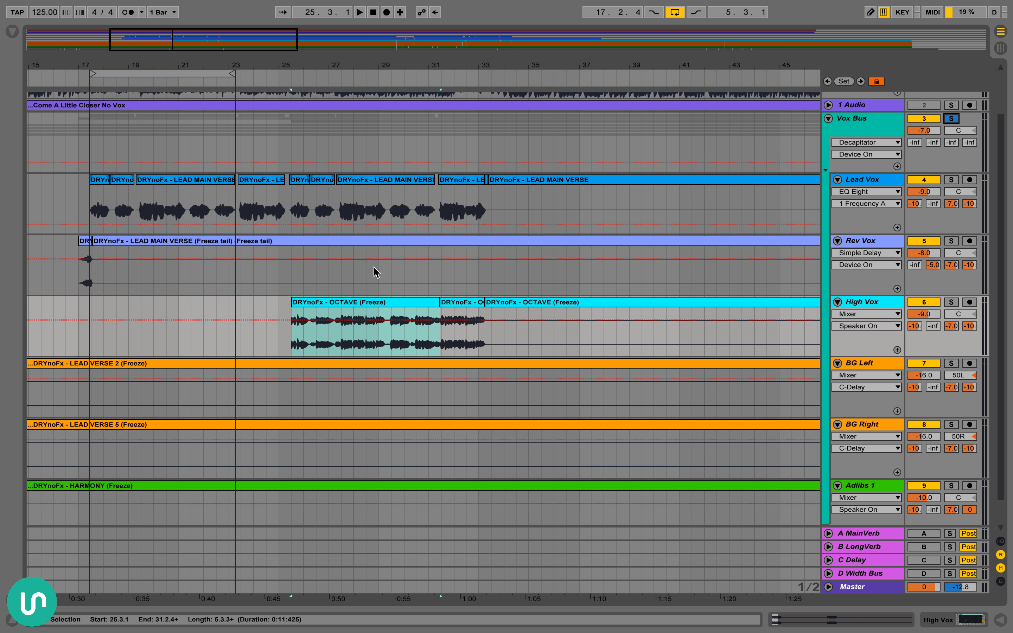
pyautogui.click(978, 338)
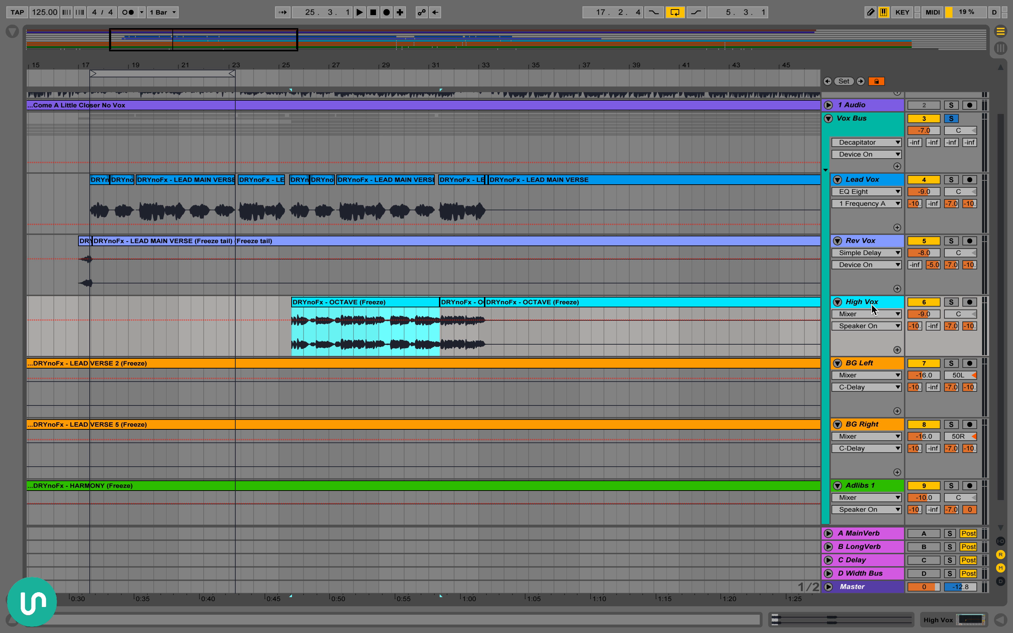
# Audition High Vox from 25.3.1, muting it, soloing it and clearing the solo before stopping playback
pyautogui.press('space')
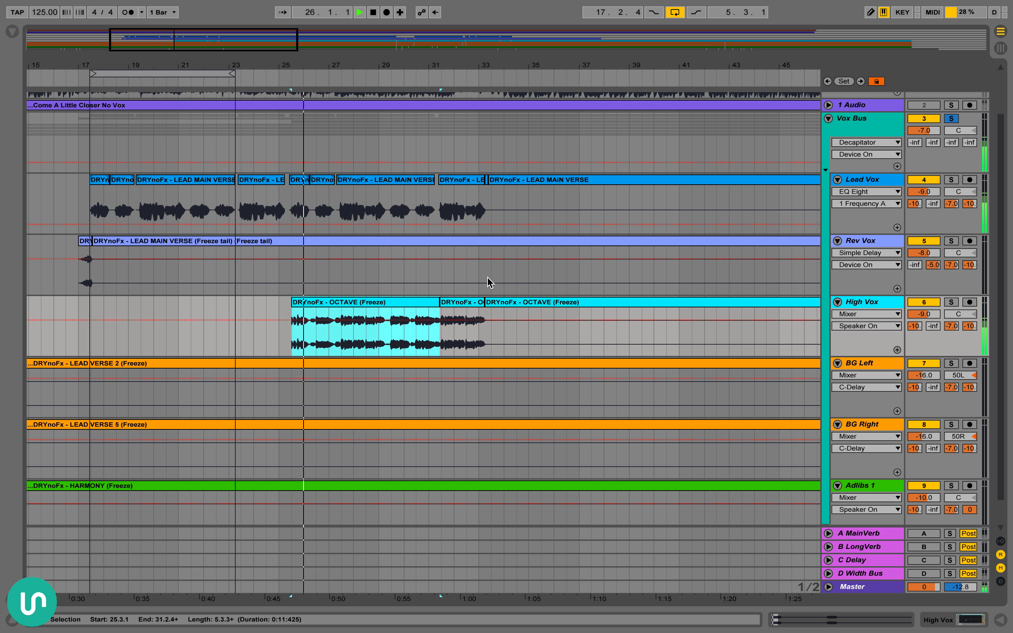
pyautogui.click(921, 312)
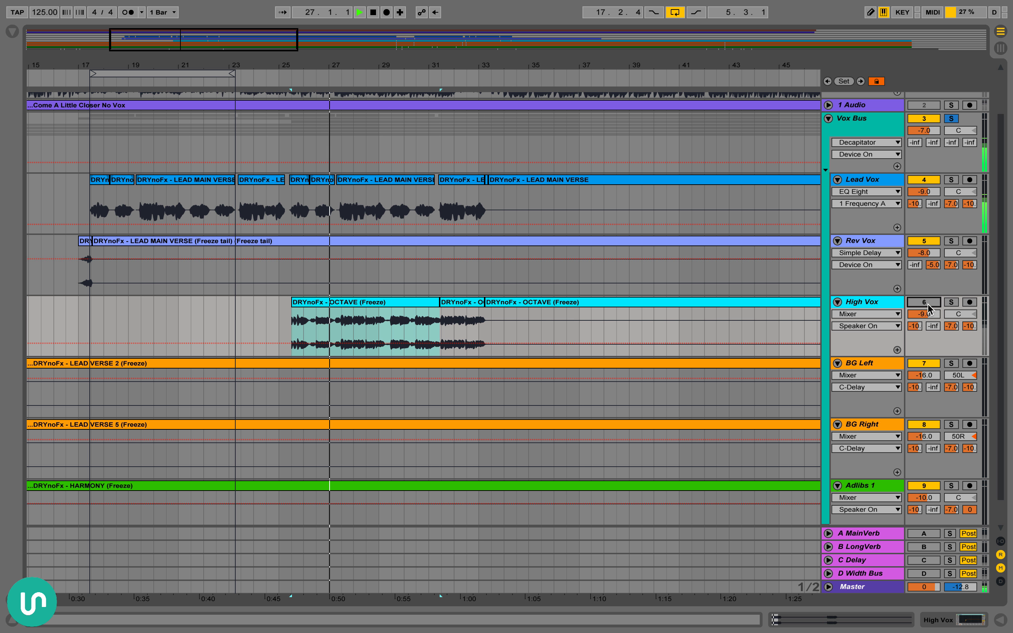
pyautogui.click(949, 305)
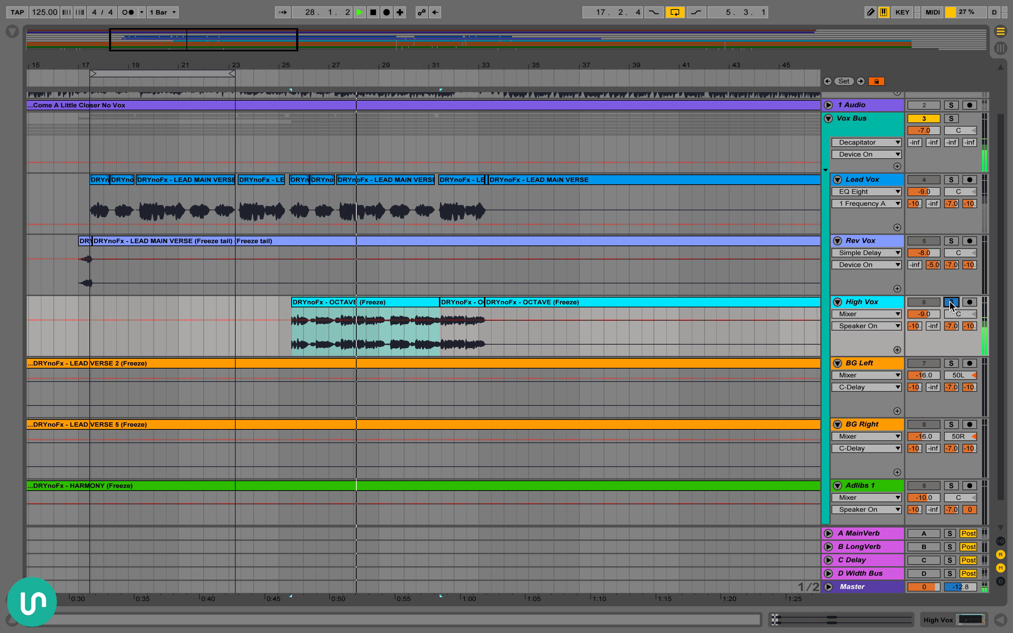
pyautogui.click(949, 305)
pyautogui.press('space')
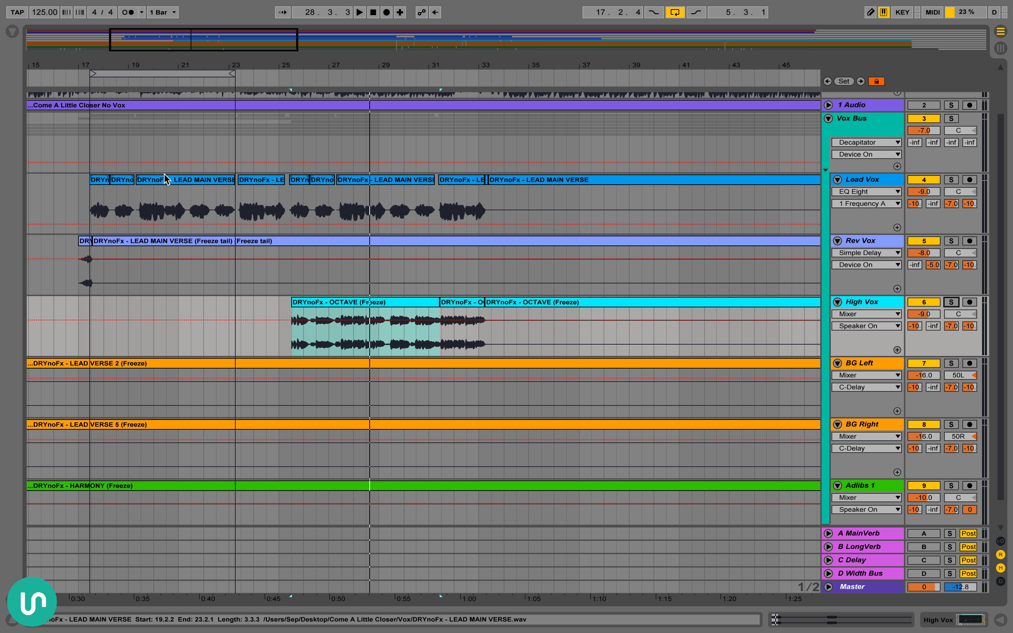
# Show High Vox's EQ Eight with its band 1 filter, and select the OCTAVE clip starting at 25.3.1
pyautogui.moveTo(352, 65); pyautogui.dragTo(364, 134)
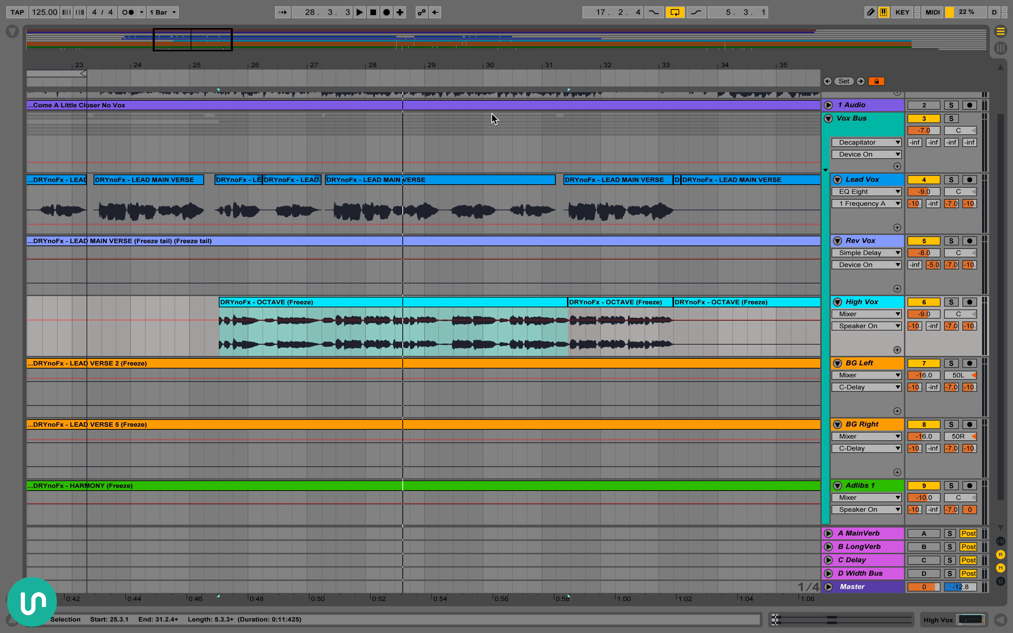
pyautogui.doubleClick(874, 302)
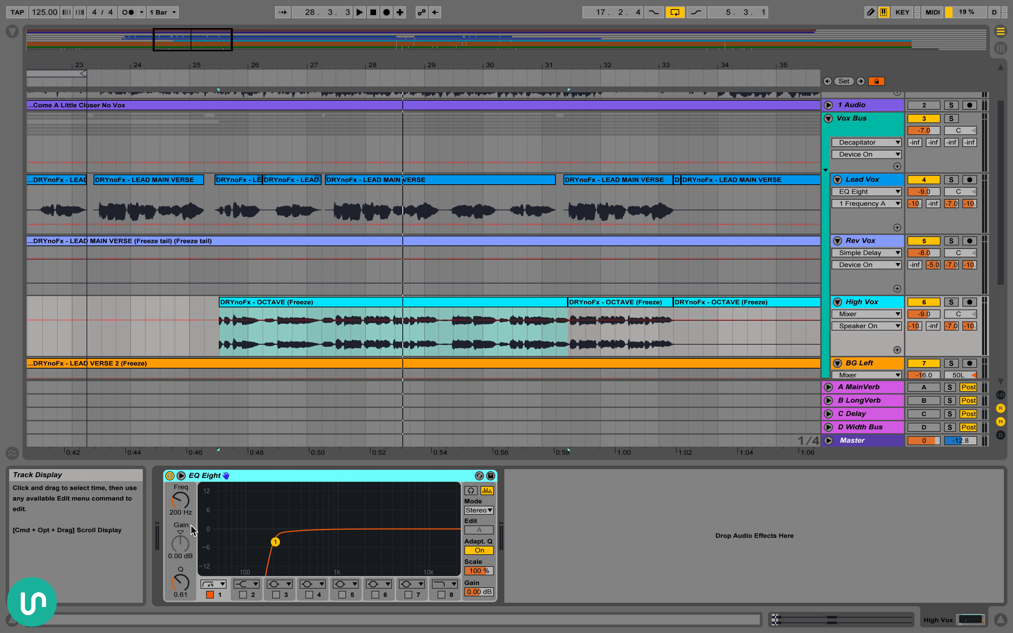
pyautogui.click(276, 543)
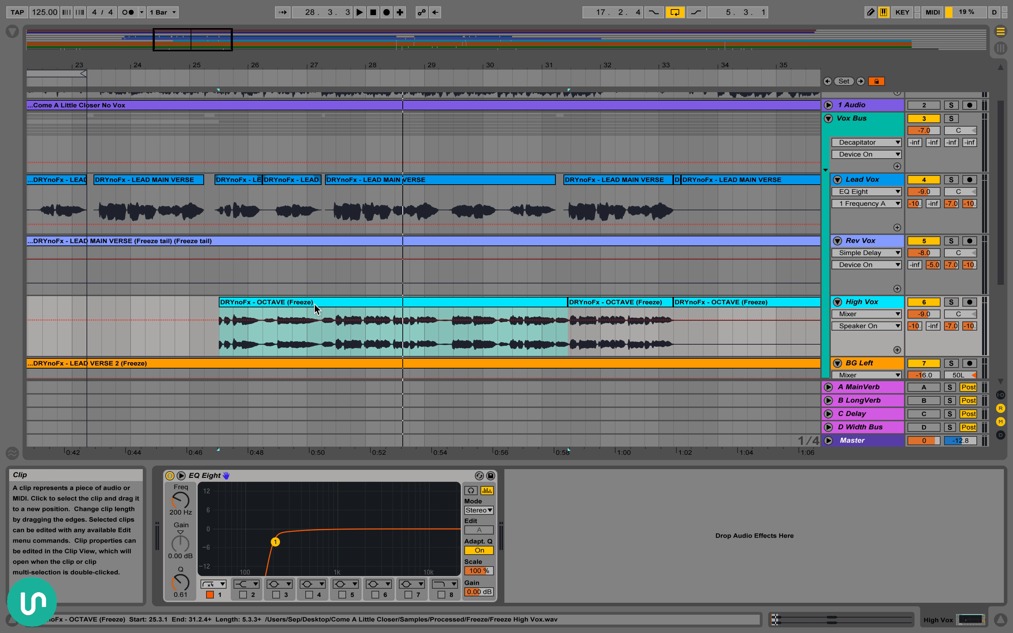
pyautogui.click(323, 317)
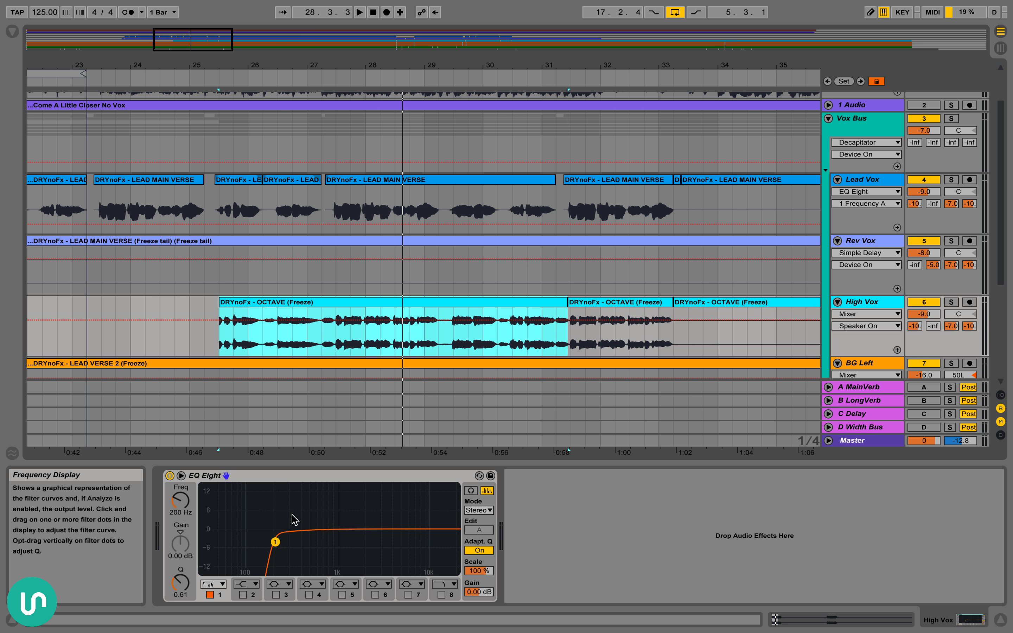
# Solo High Vox and Lead Vox together and audition them from the Lead Vox clip at 25.2.4
pyautogui.click(950, 302)
pyautogui.click(951, 180)
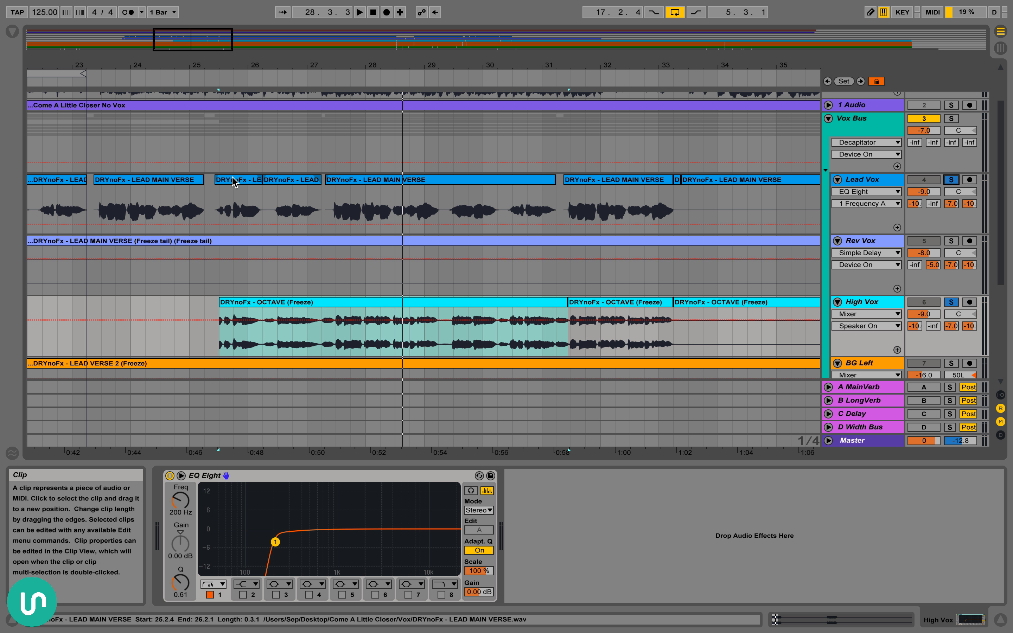
pyautogui.click(247, 180)
pyautogui.press('space')
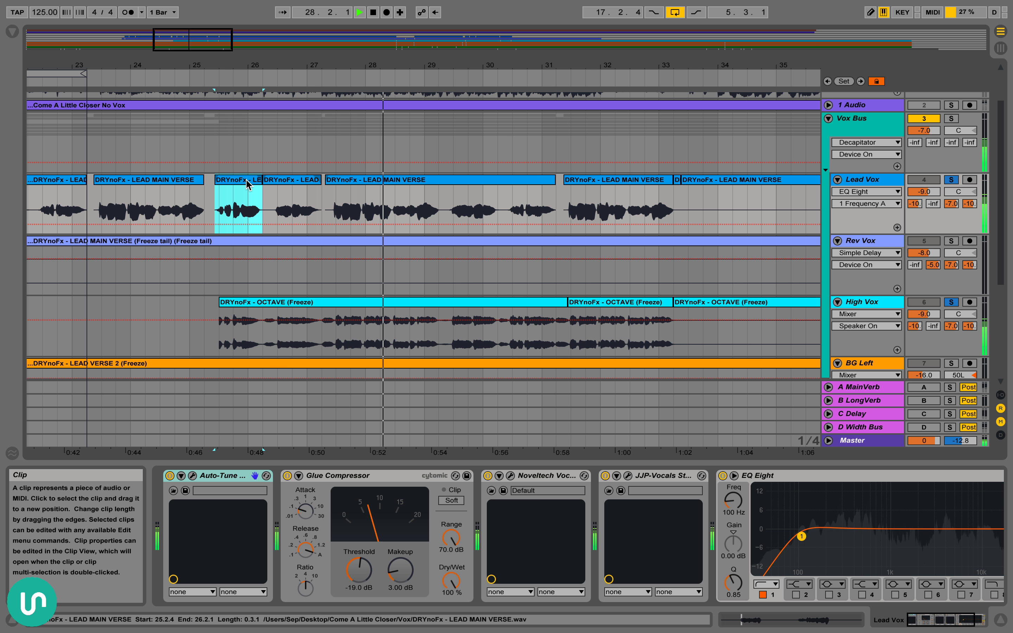
pyautogui.scroll(-1, 566, 272)
pyautogui.press('space')
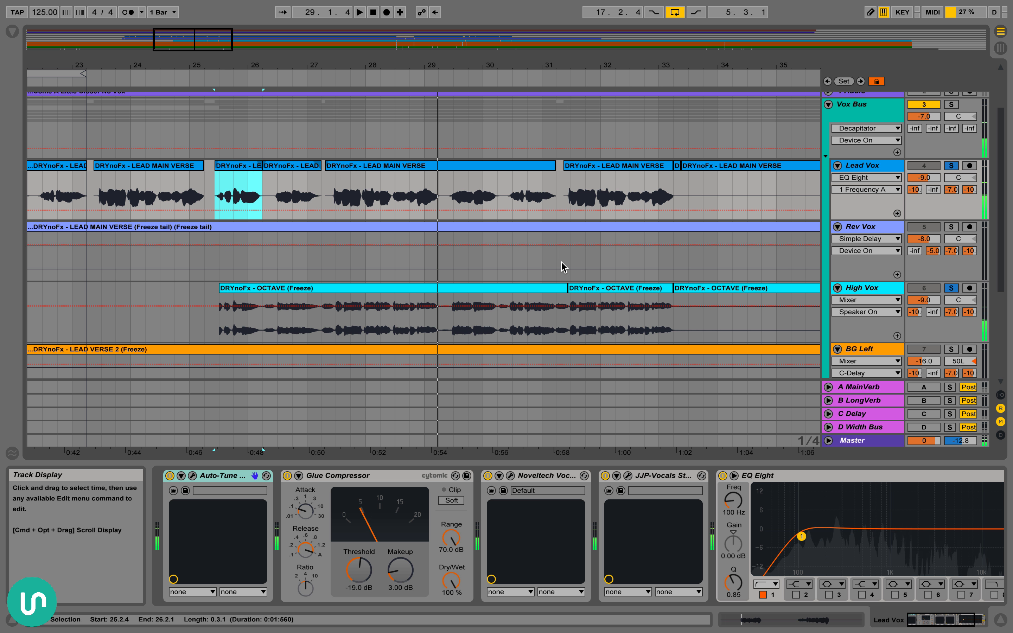
# Hide the device view and select 17.1.1 to 34.1.1 across Lead Vox, Rev Vox and High Vox
pyautogui.press('super+alt+l')
pyautogui.moveTo(410, 64); pyautogui.dragTo(361, 115)
pyautogui.moveTo(148, 172); pyautogui.dragTo(523, 305)
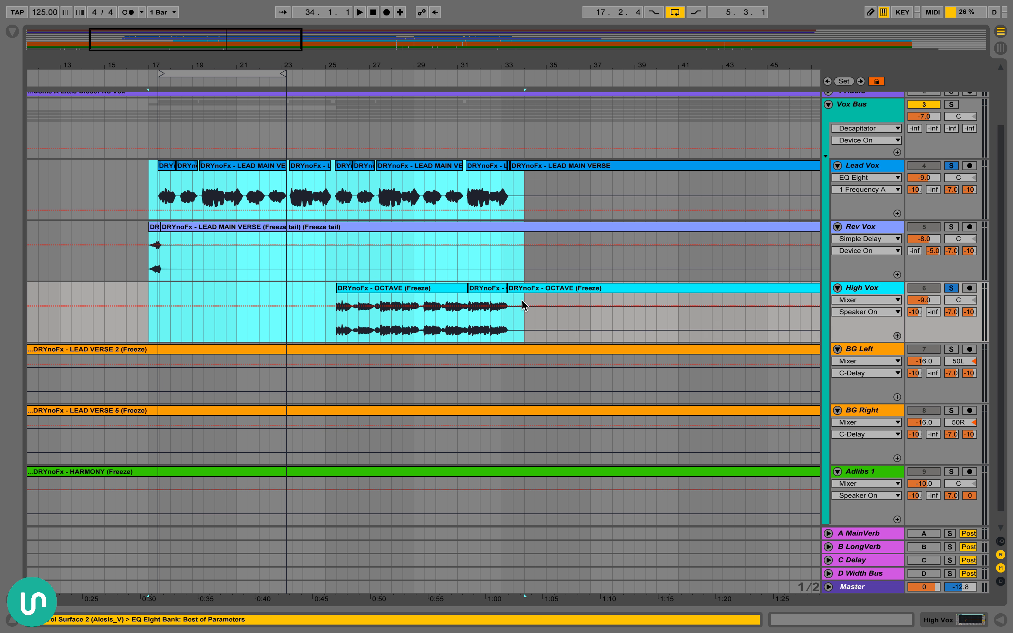
# Place the insert marker at 17.1.1 on the Vox Bus track
pyautogui.moveTo(437, 65); pyautogui.dragTo(387, 217)
pyautogui.scroll(3, 379, 198)
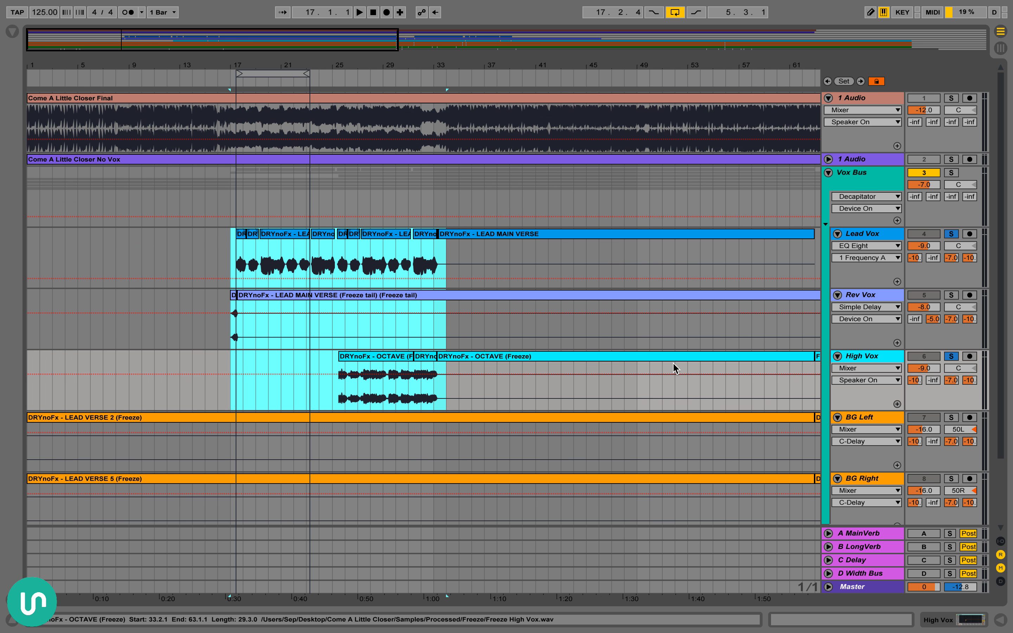
pyautogui.scroll(-1, 913, 529)
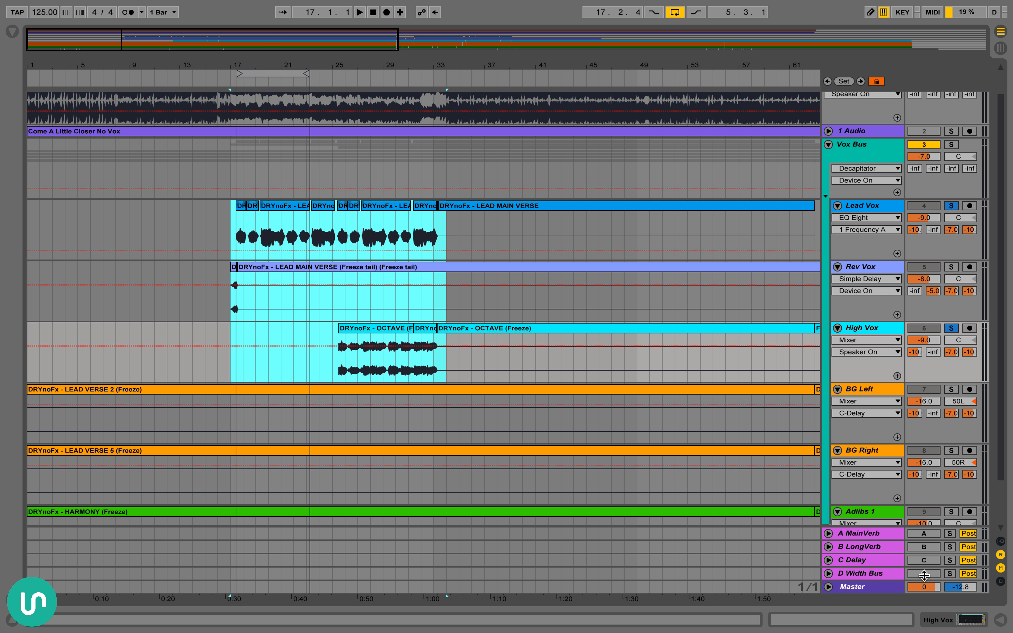
pyautogui.scroll(2, 446, 294)
pyautogui.scroll(-1, 444, 188)
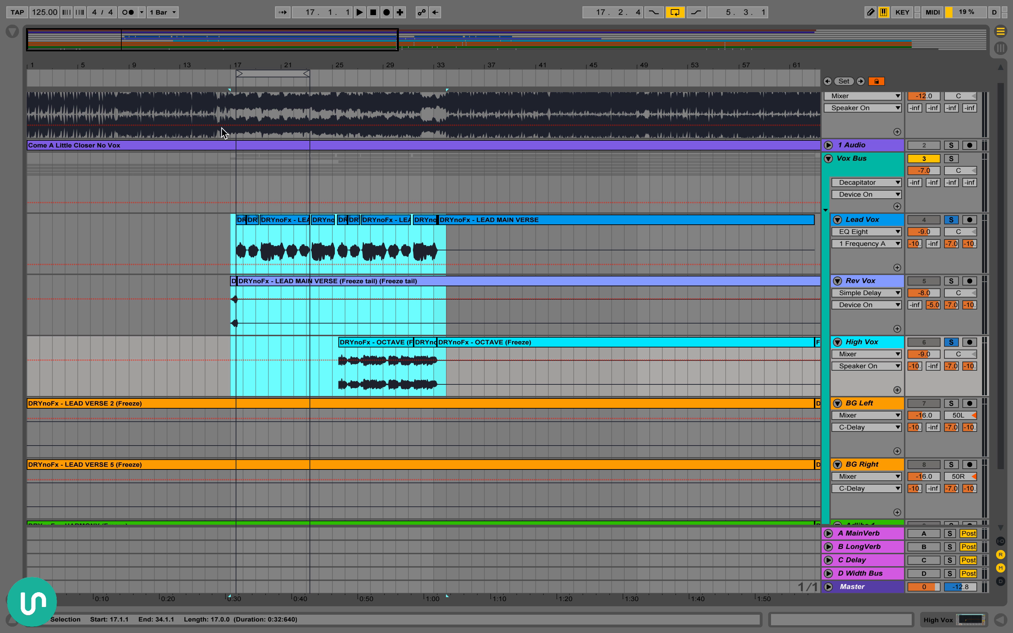
pyautogui.click(230, 167)
pyautogui.scroll(1, 528, 241)
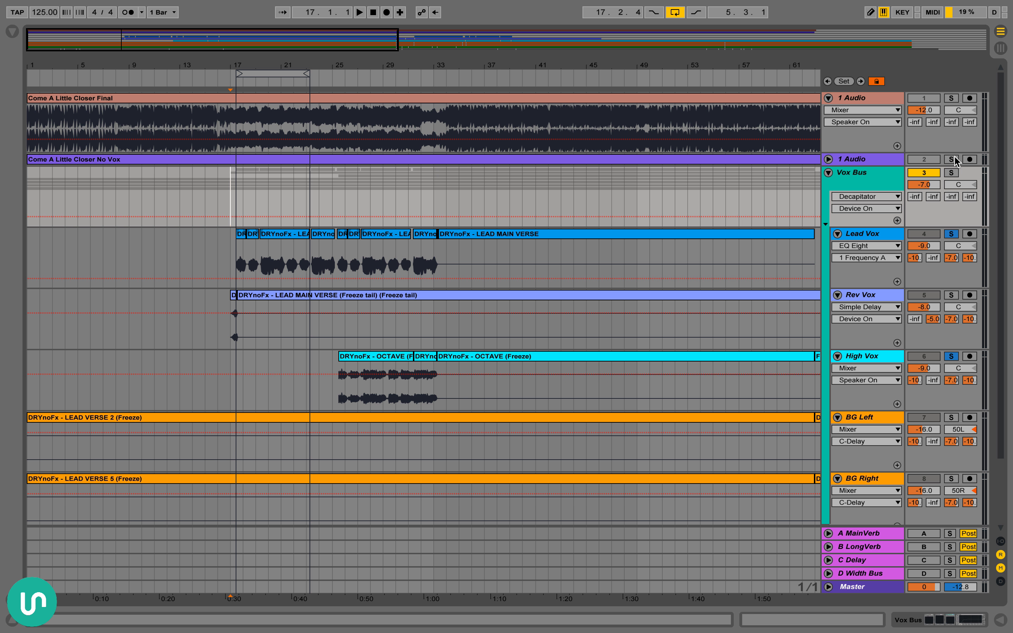
# Solo the Come A Little Closer Final track and play it from 17.1.1 with the arrangement loop turned off
pyautogui.press('space')
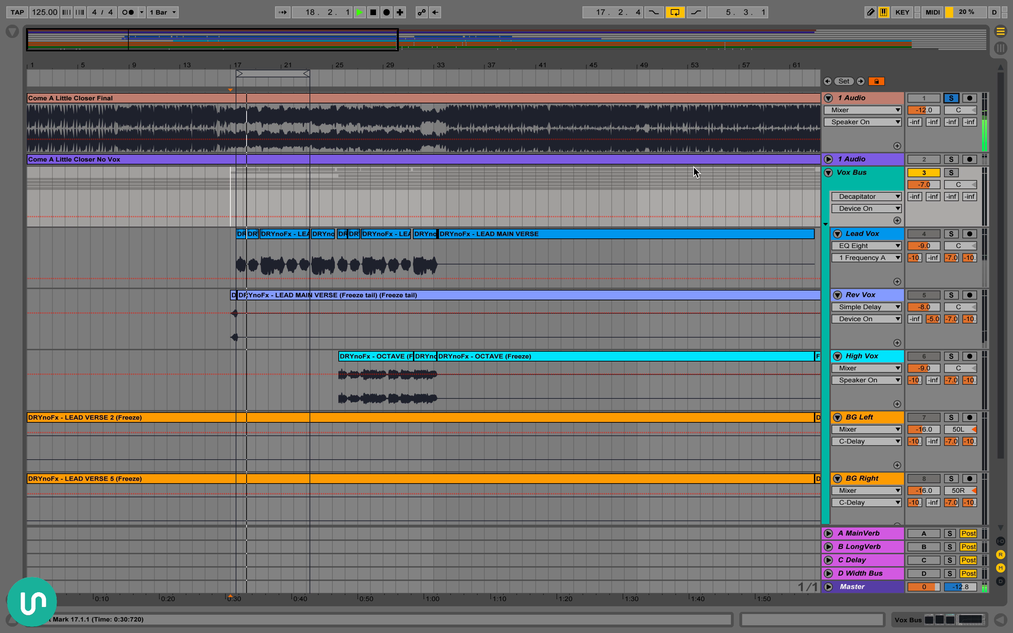
pyautogui.hscroll(2, 695, 171)
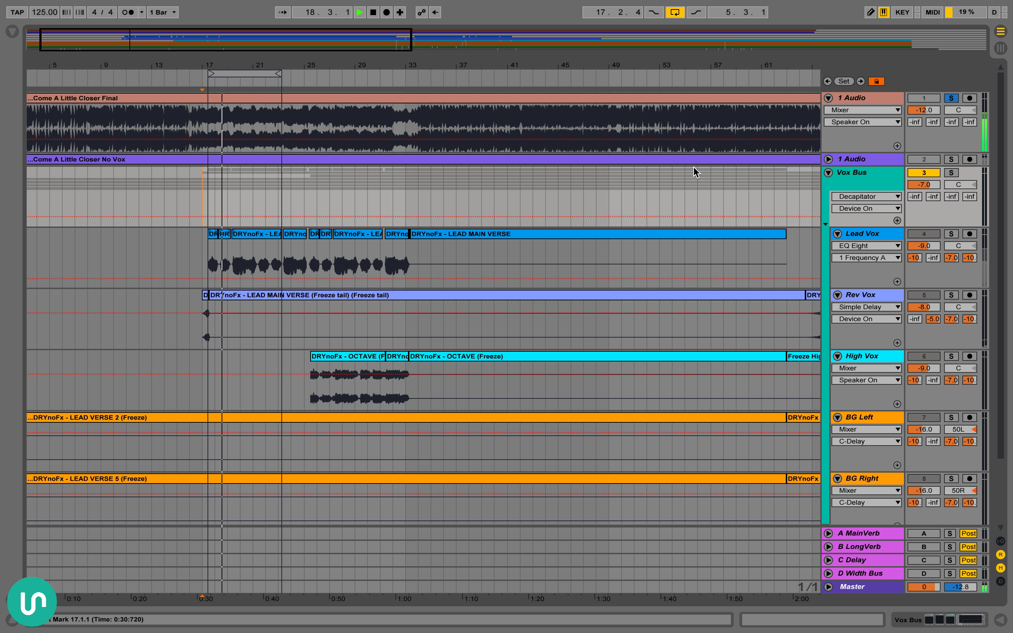
pyautogui.click(674, 12)
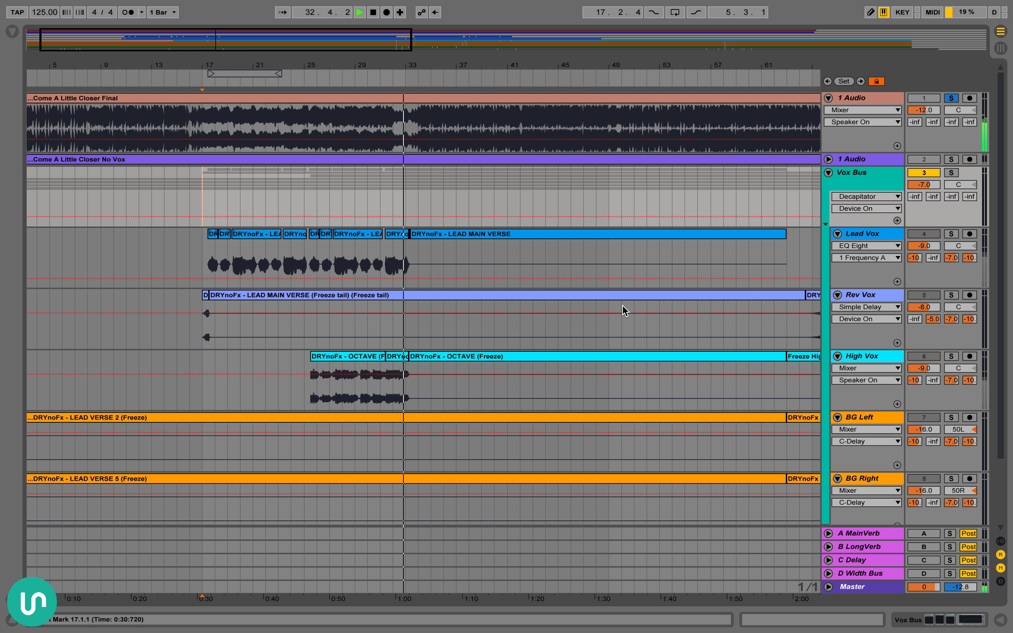
pyautogui.press('space')
# Select the Lead Vox LEAD MAIN VERSE clip from 65.4.4 to 74.1.3
pyautogui.moveTo(233, 64); pyautogui.dragTo(236, 72)
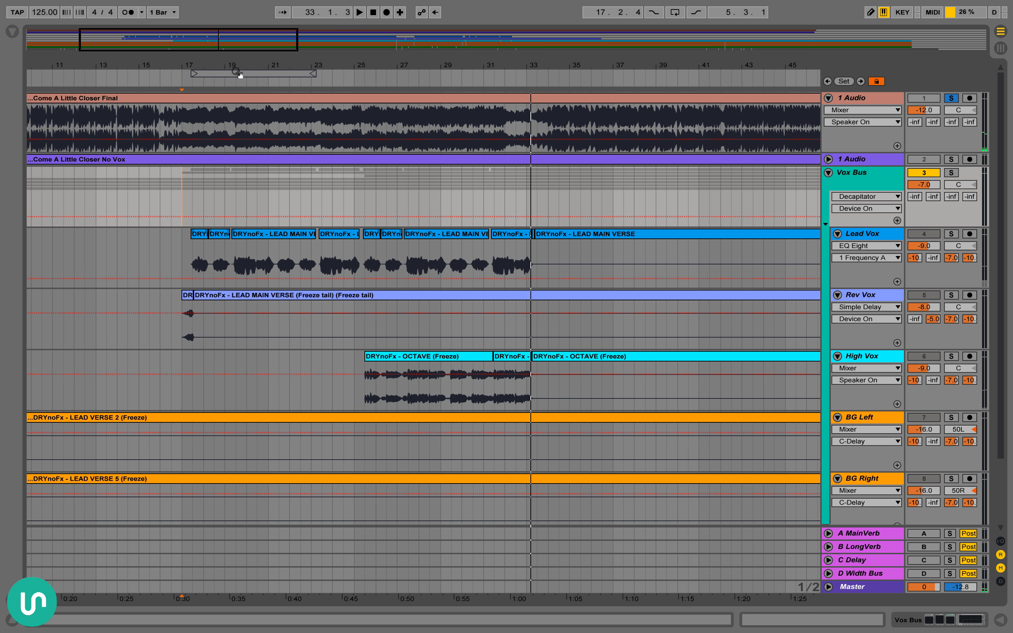
pyautogui.hscroll(5, 423, 238)
pyautogui.moveTo(458, 64); pyautogui.dragTo(457, 32)
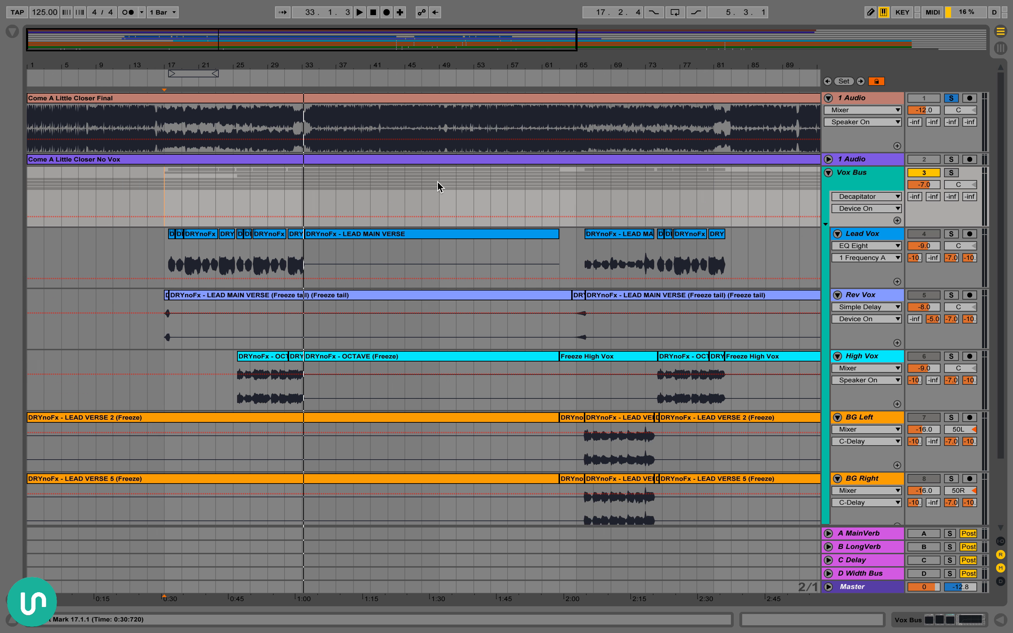
pyautogui.hscroll(5, 439, 186)
pyautogui.scroll(-2, 439, 187)
pyautogui.click(437, 178)
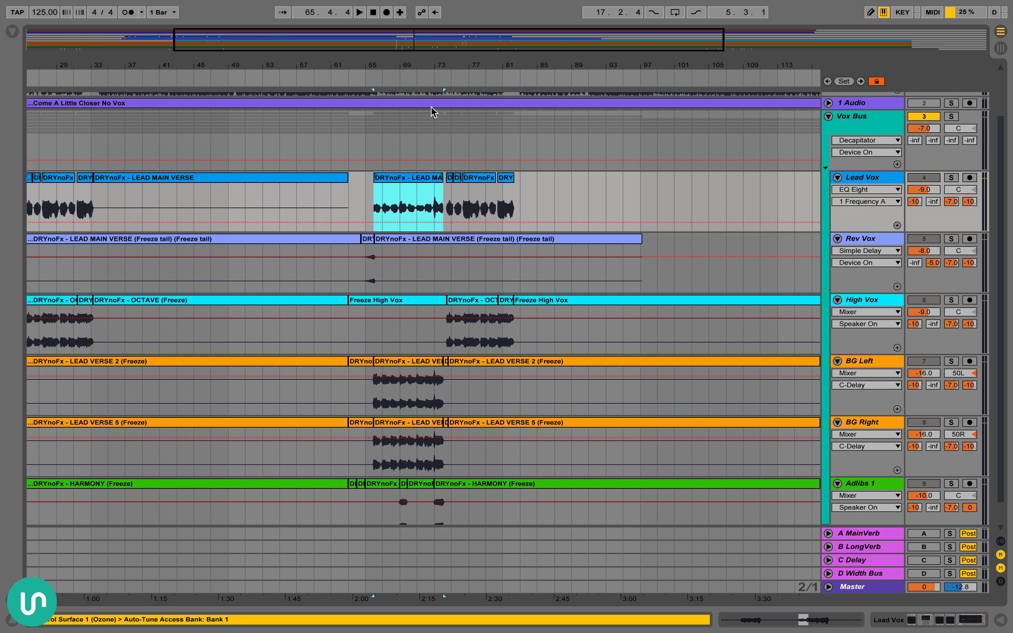
# Place the insert marker around bar 65 on Vox Bus and play that section of the final mix
pyautogui.moveTo(398, 65); pyautogui.dragTo(384, 88)
pyautogui.scroll(3, 456, 410)
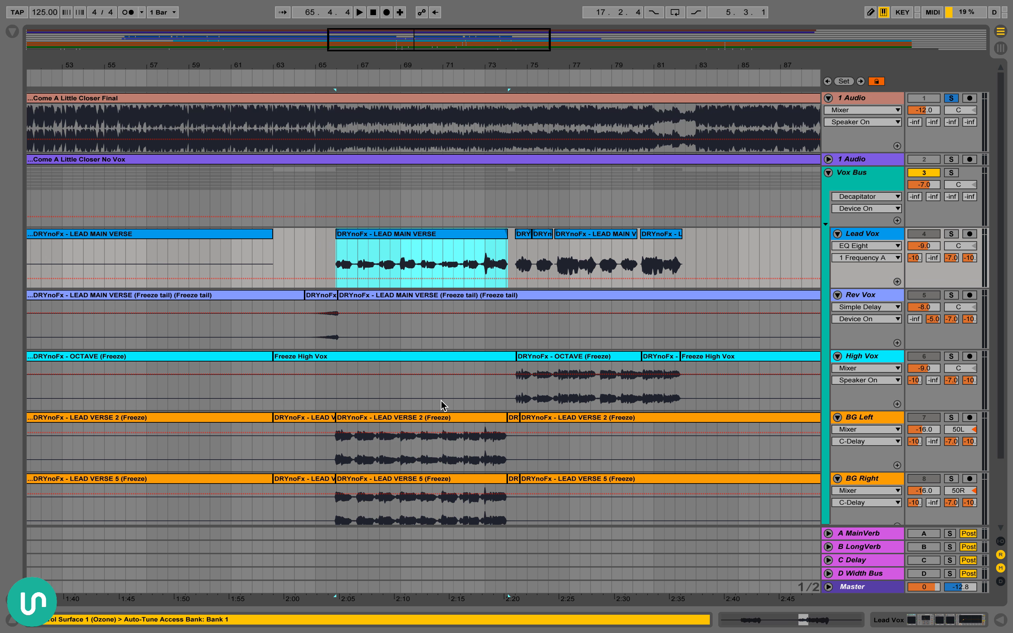
pyautogui.hscroll(1, 454, 296)
pyautogui.scroll(-5, 398, 293)
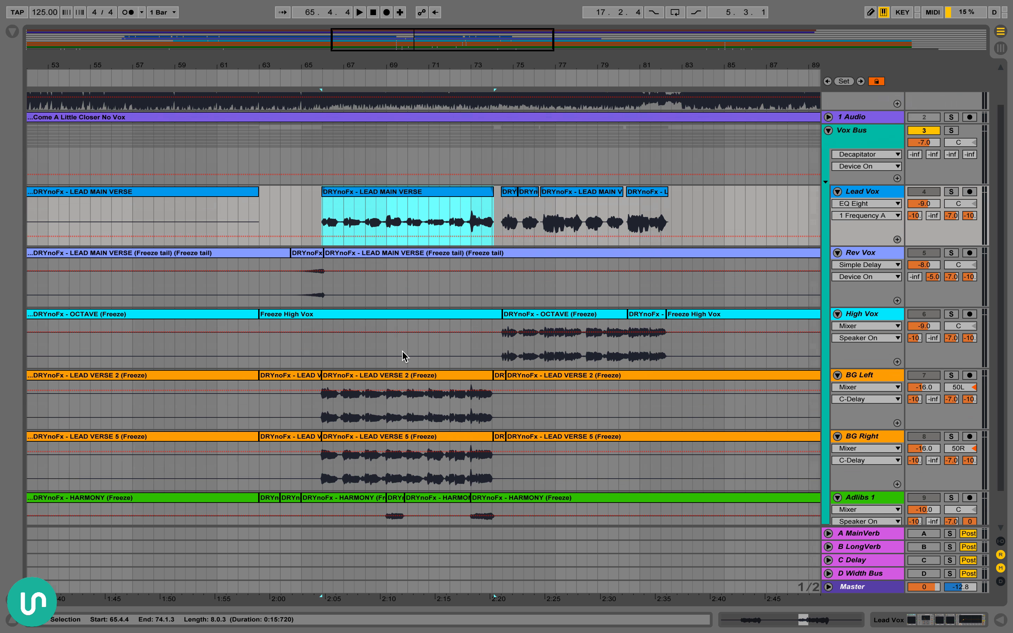
pyautogui.hscroll(-1, 402, 355)
pyautogui.scroll(5, 418, 461)
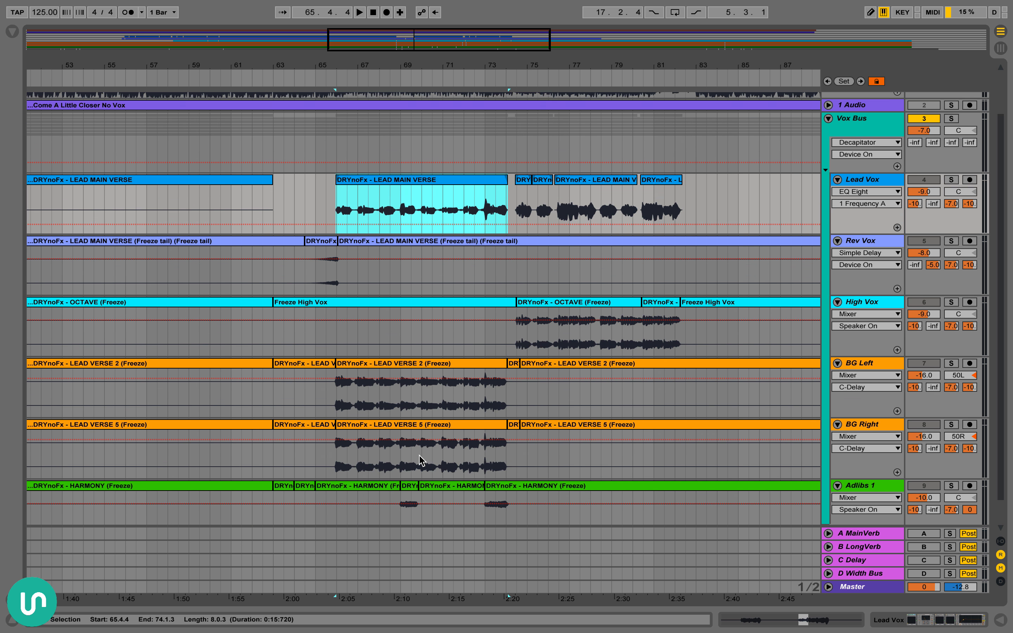
pyautogui.hscroll(2, 418, 417)
pyautogui.scroll(1, 419, 416)
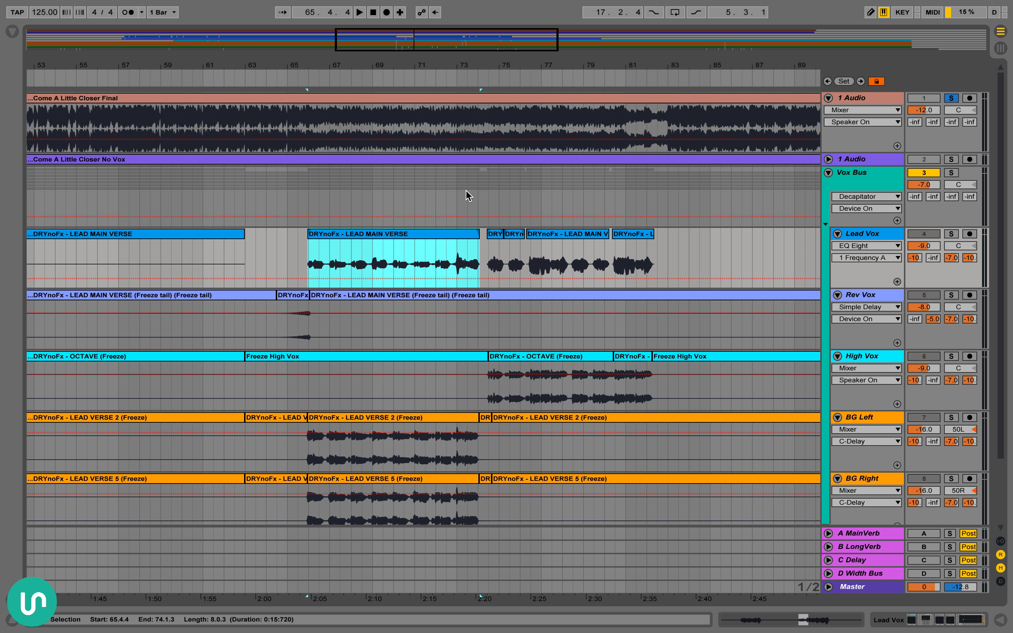
pyautogui.click(297, 180)
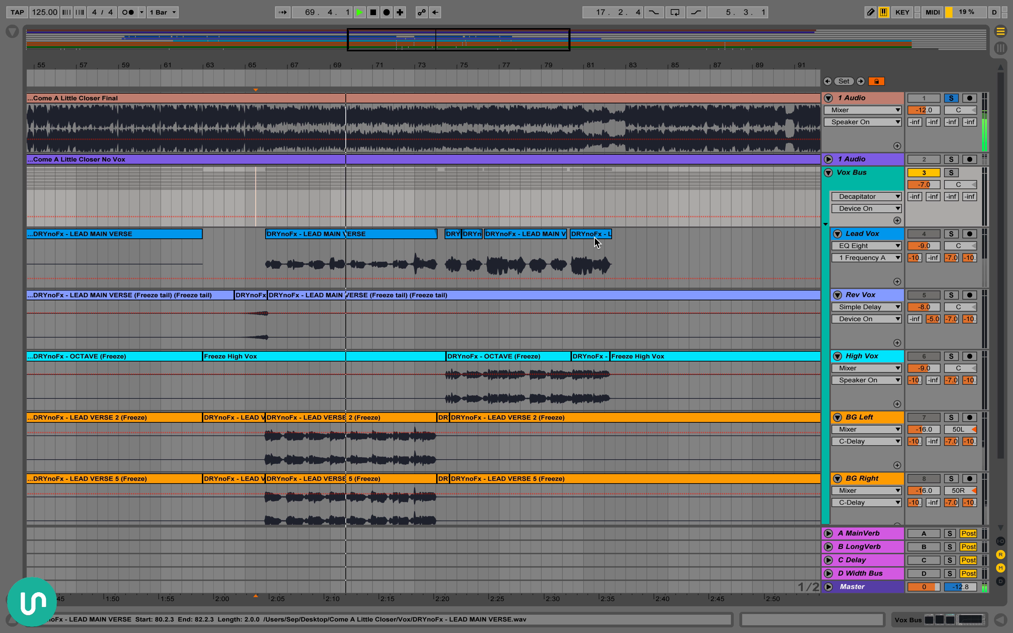
# Solo Lead Vox in place of the final mix, show its devices, and audition its clip starting at 65.4.4
pyautogui.scroll(-3, 429, 237)
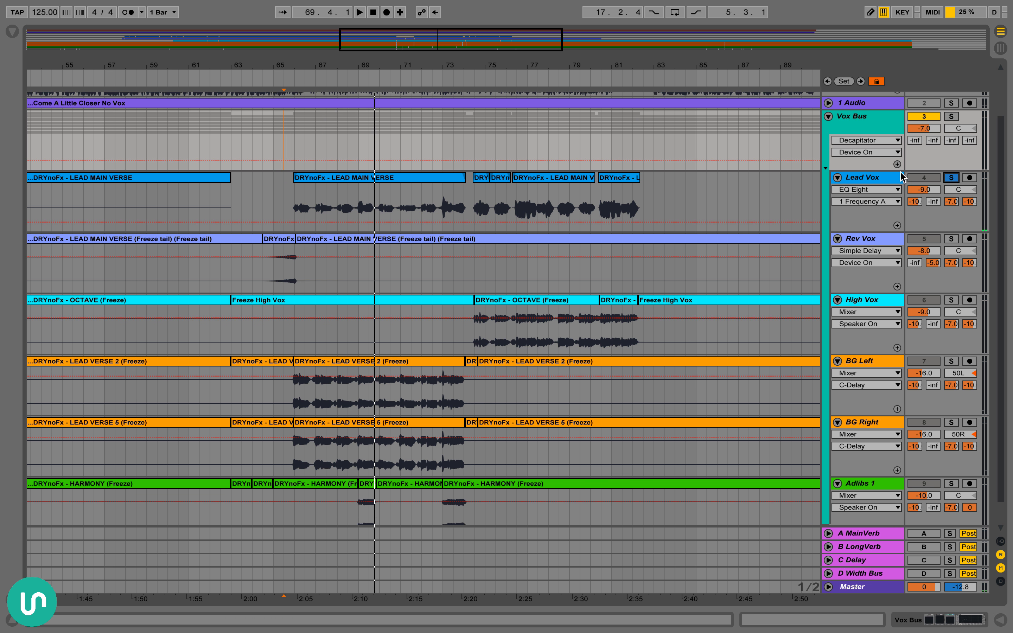
pyautogui.doubleClick(869, 175)
pyautogui.click(366, 177)
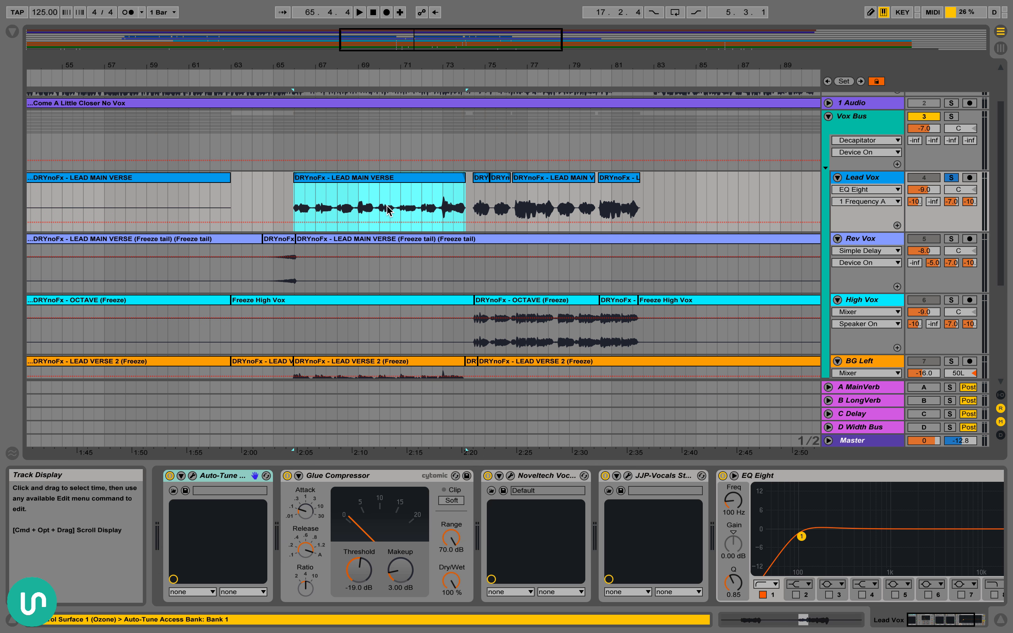
pyautogui.press('space')
pyautogui.scroll(-2, 432, 233)
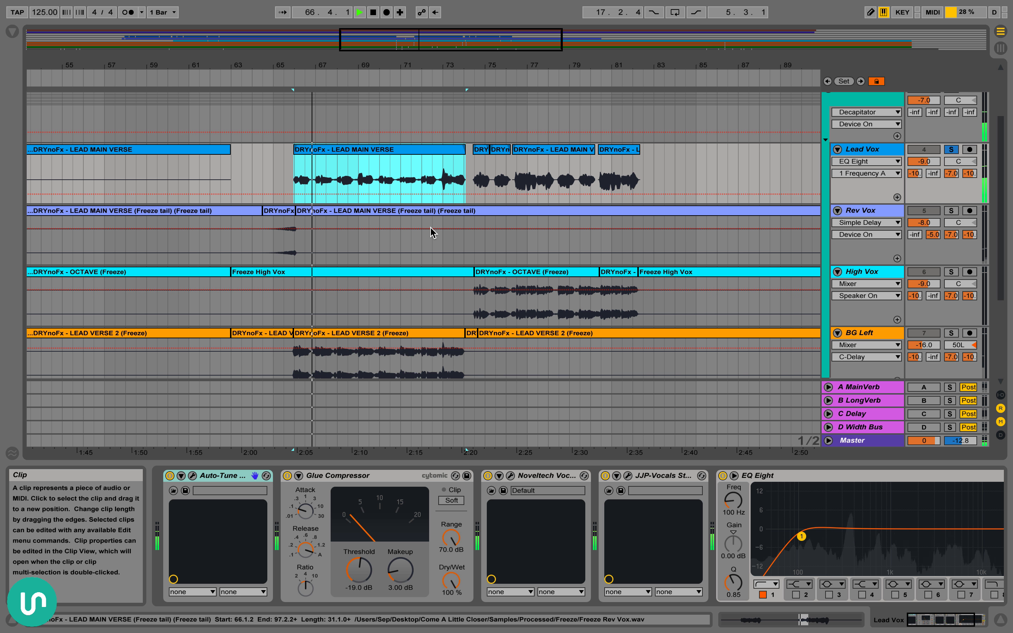
pyautogui.press('space')
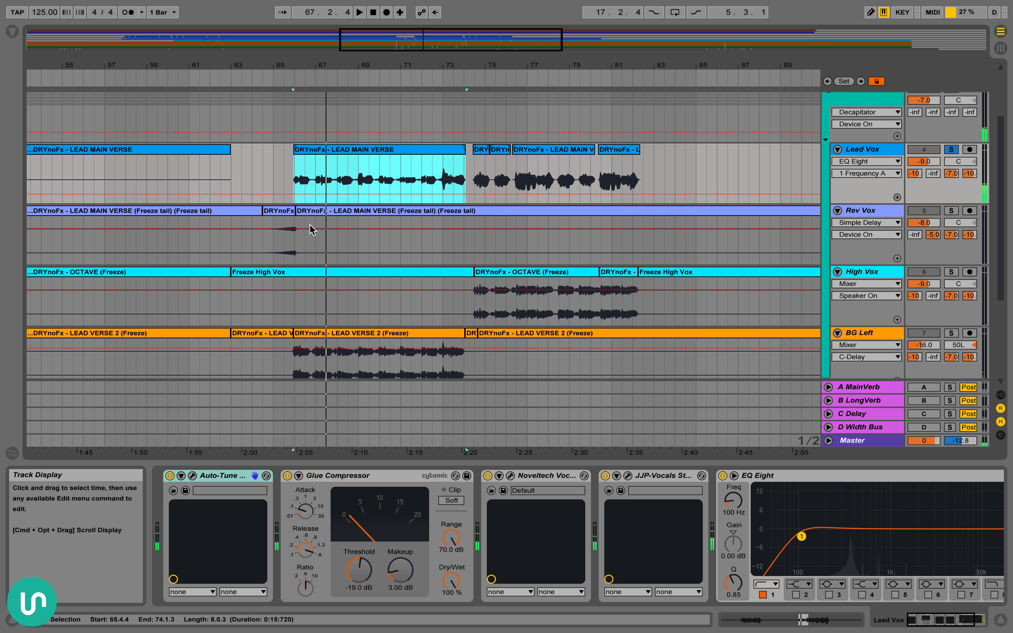
# Show BG Left's EQ Eight, and select the audible LEAD VERSE 2 and LEAD VERSE 5 clips on BG Left and BG Right
pyautogui.scroll(-4, 413, 237)
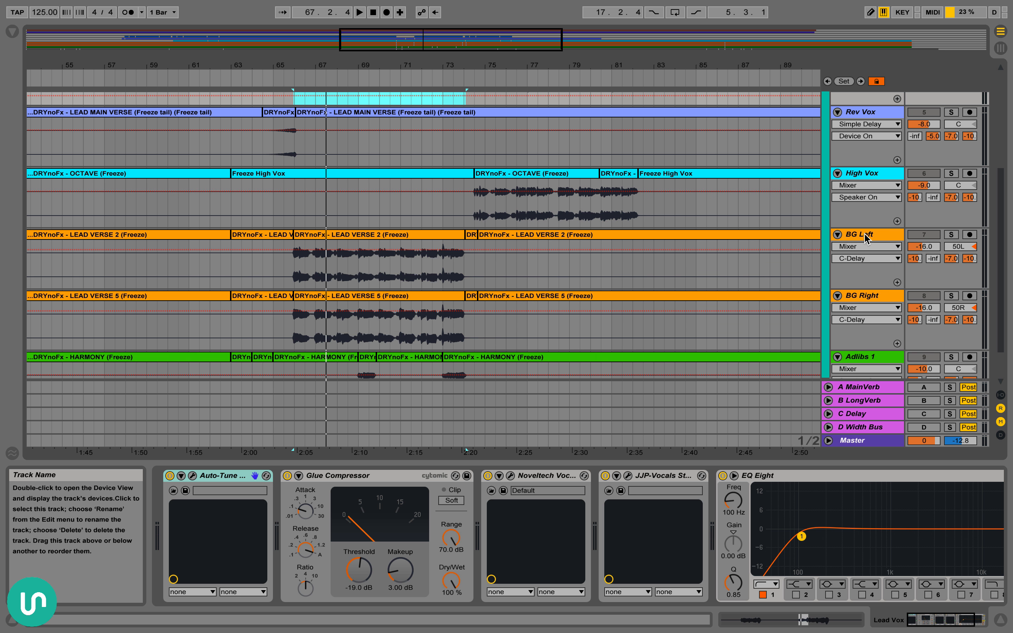
pyautogui.click(866, 239)
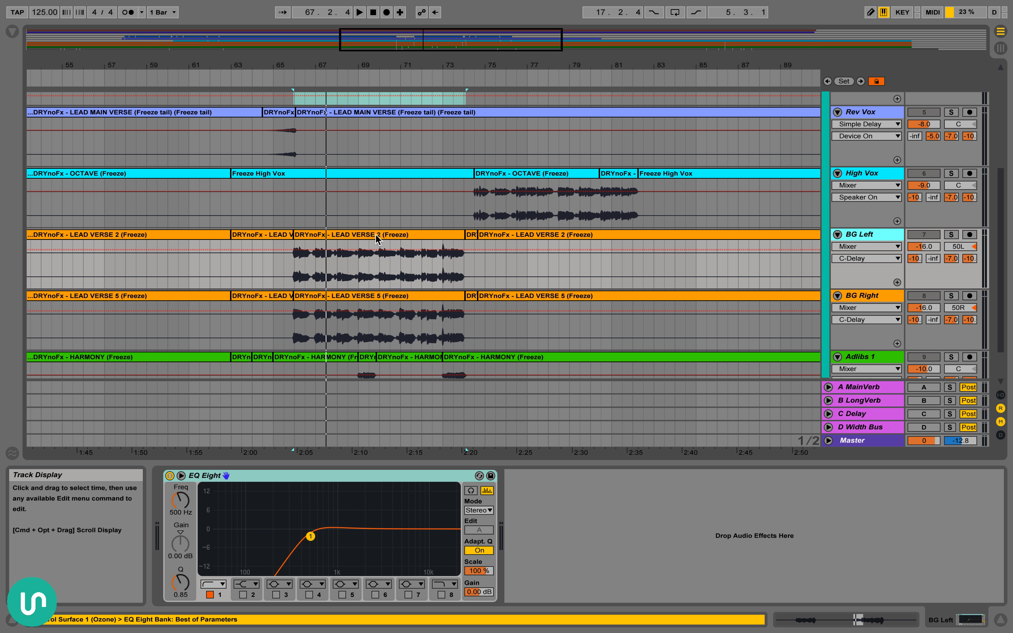
pyautogui.click(377, 236)
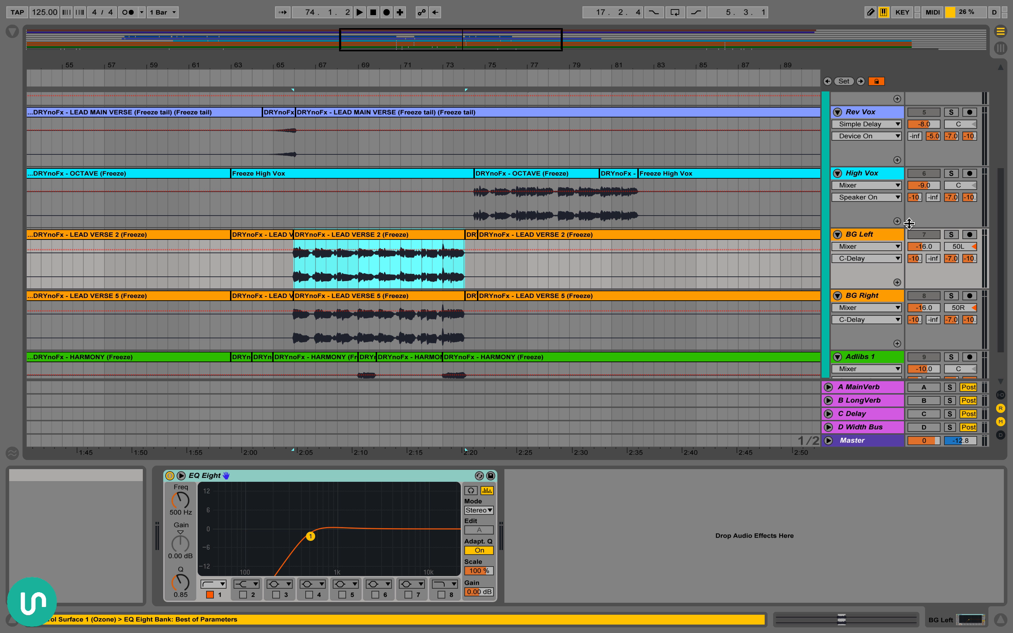
pyautogui.keyDown('shift'); pyautogui.click(376, 296); pyautogui.keyUp('shift')
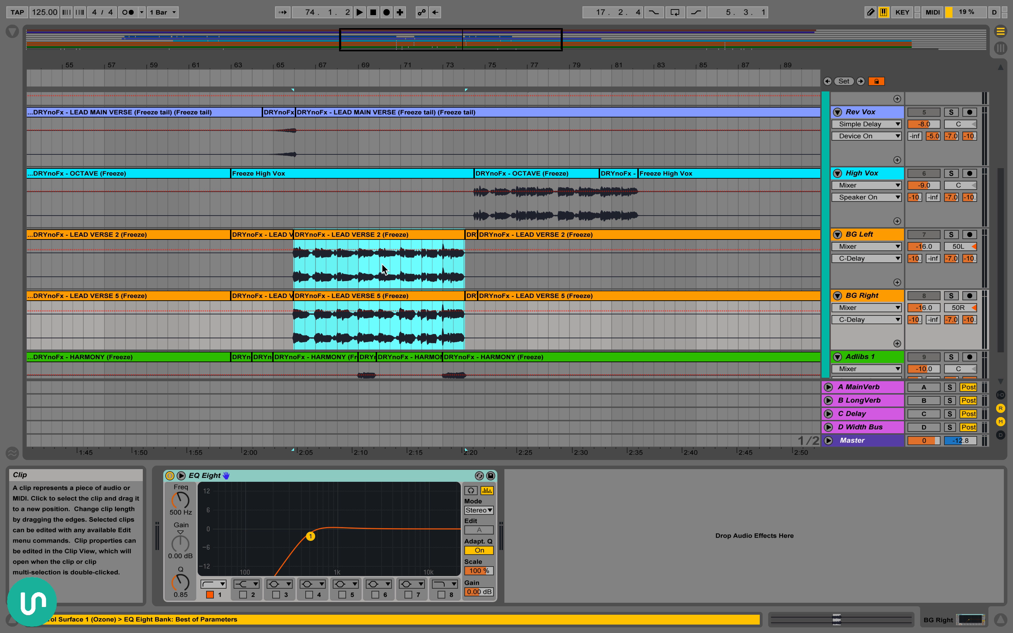
# Select BG Left's LEAD VERSE 2 clip starting at 65.4.4, solo BG Left and BG Right together, and play that section
pyautogui.click(383, 269)
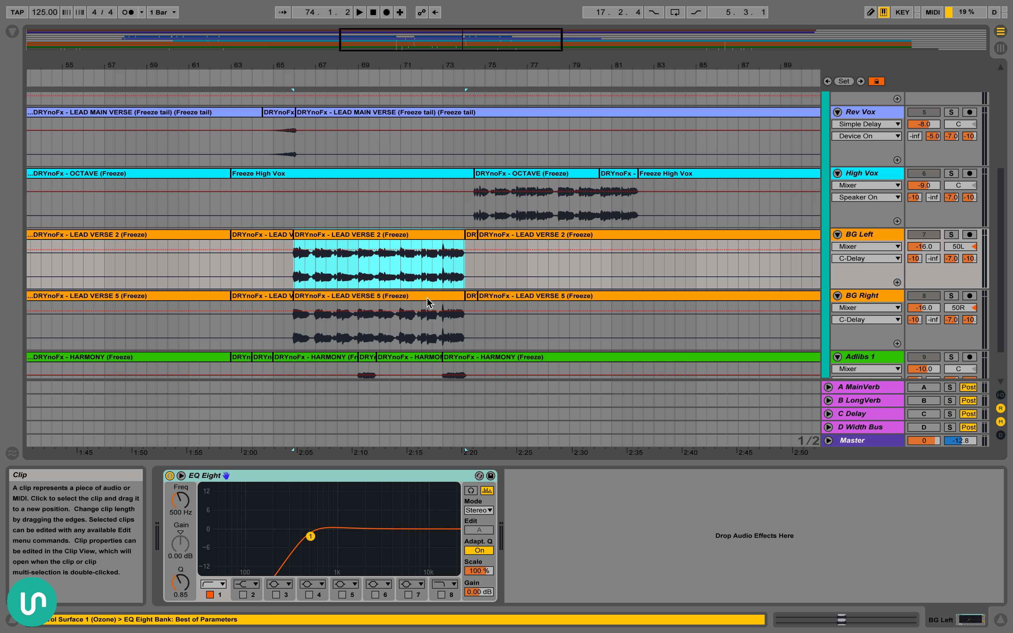
pyautogui.hscroll(-2, 438, 300)
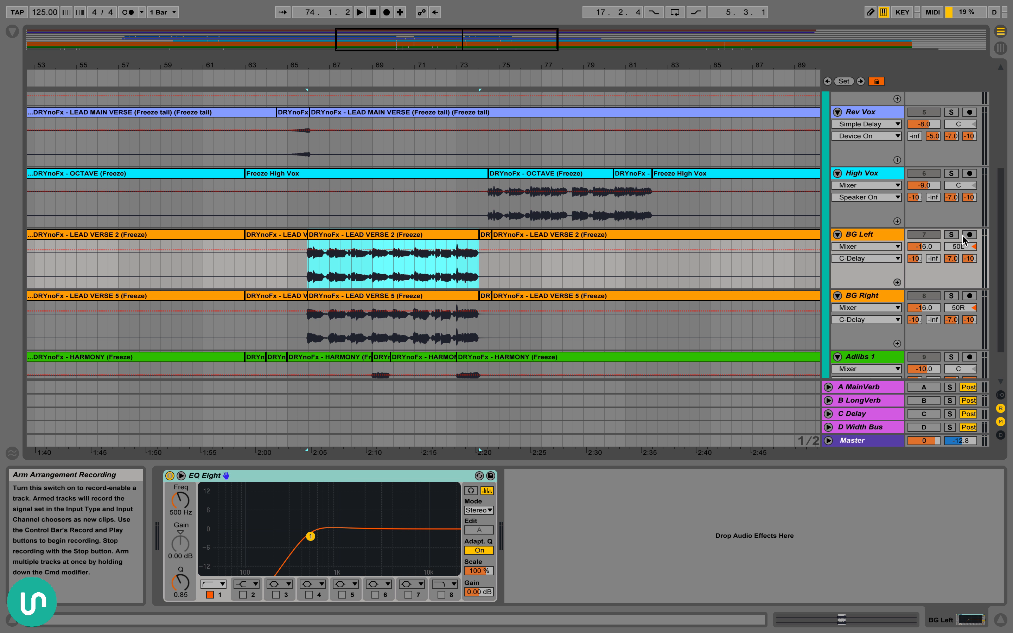
pyautogui.click(952, 235)
pyautogui.click(958, 247)
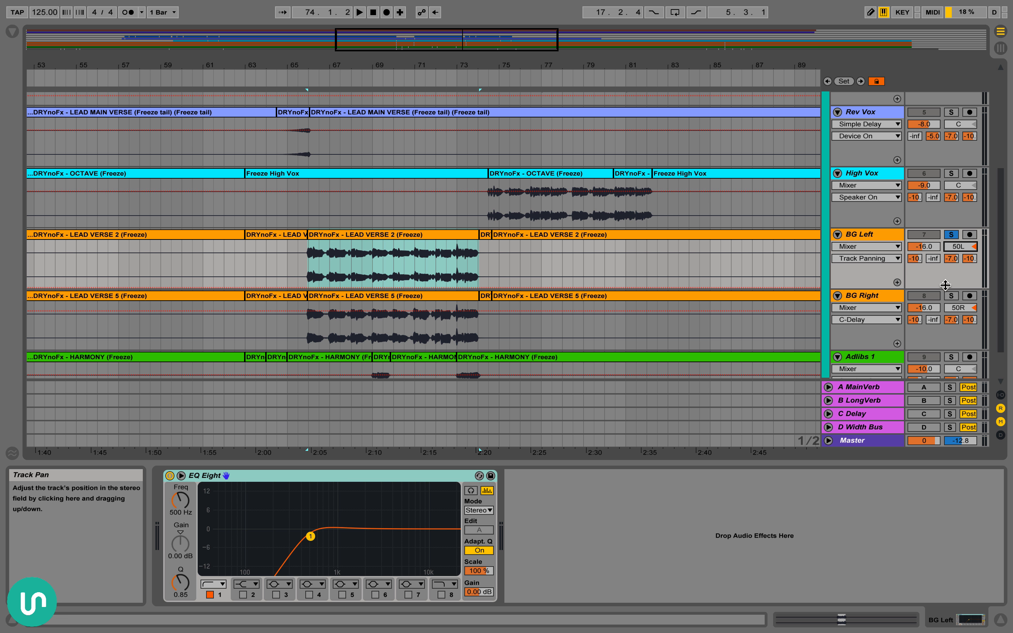
pyautogui.click(950, 297)
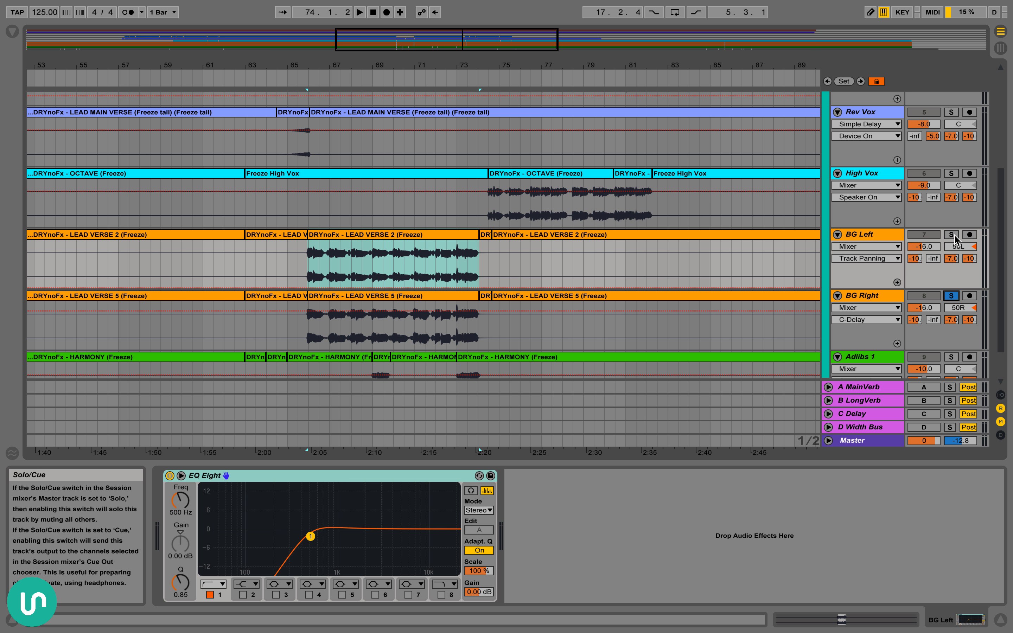
pyautogui.click(363, 235)
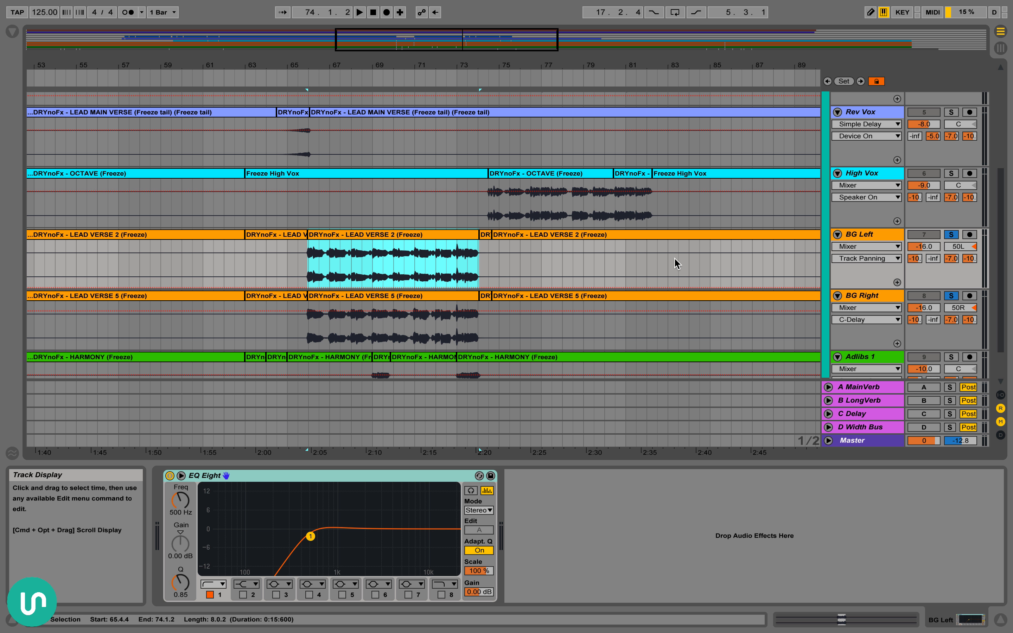
pyautogui.press('space')
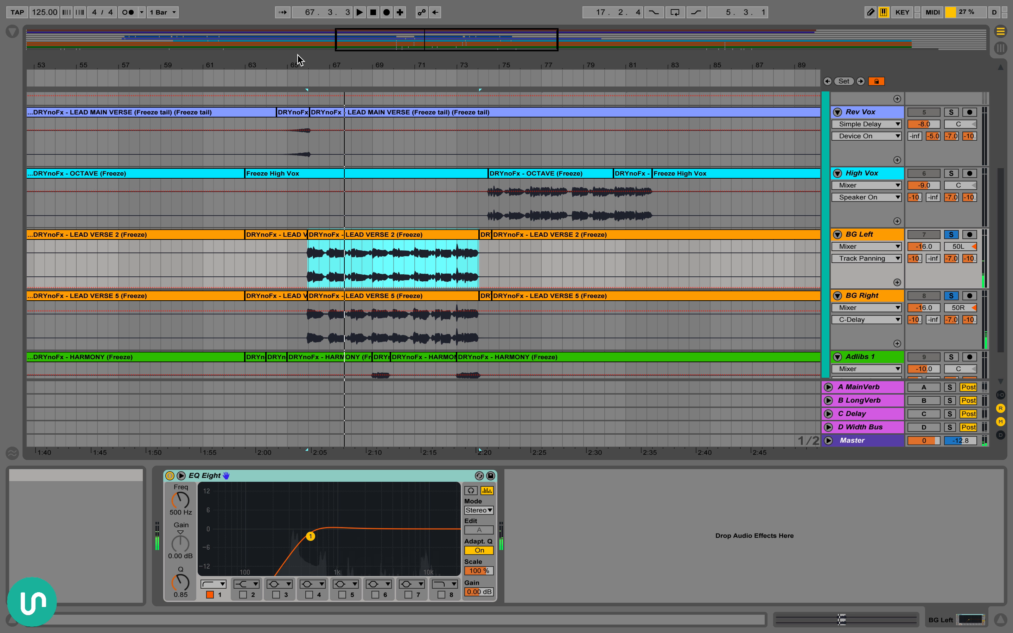
# Inspect the BG Left and BG Right waveforms up close around 66.1.4, marking a range of about 60 ms on BG Left
pyautogui.moveTo(301, 63); pyautogui.dragTo(223, 195)
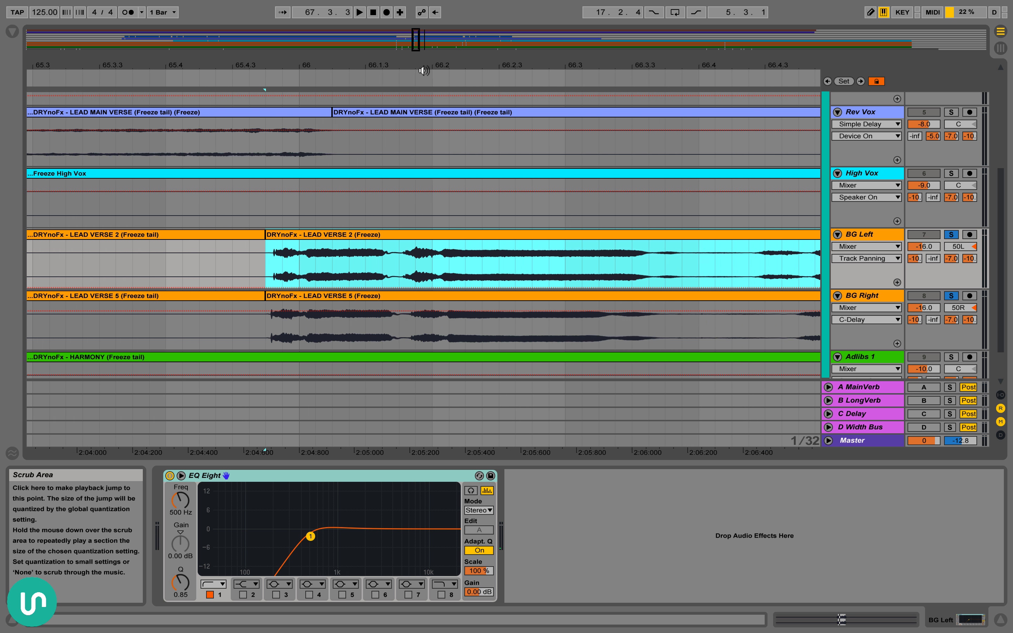
pyautogui.moveTo(414, 65); pyautogui.dragTo(468, 131)
pyautogui.hscroll(2, 466, 127)
pyautogui.scroll(-1, 467, 127)
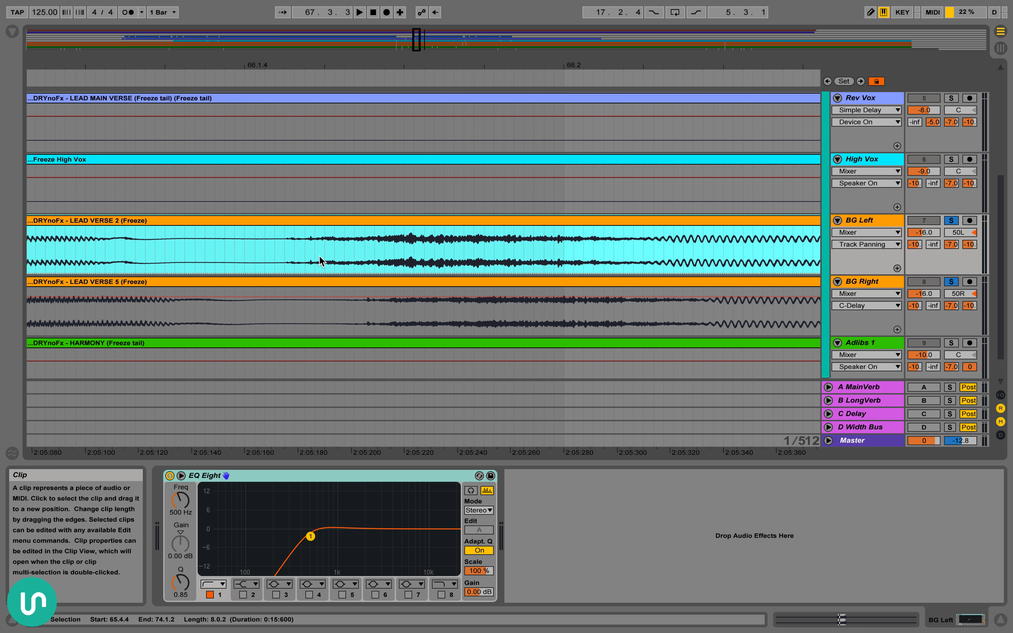
pyautogui.moveTo(313, 246); pyautogui.dragTo(424, 244)
pyautogui.click(375, 251)
pyautogui.moveTo(328, 258); pyautogui.dragTo(483, 249)
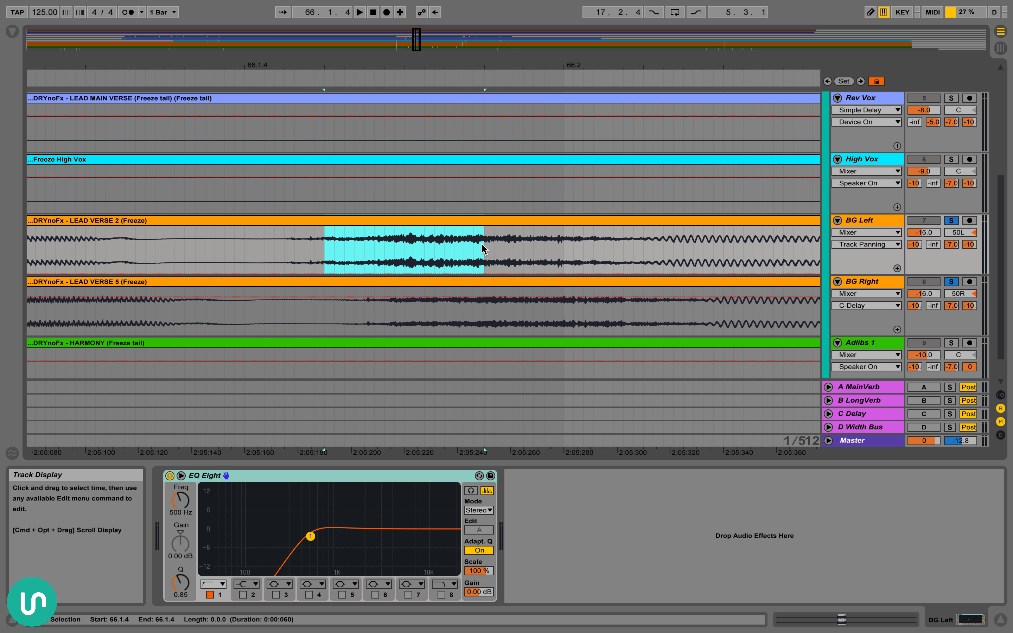
# Reselect BG Left's LEAD VERSE 2 clip from 65.4.4 to 74.1.2 and target the filter 1 frequency in its EQ Eight
pyautogui.moveTo(455, 64); pyautogui.dragTo(456, 17)
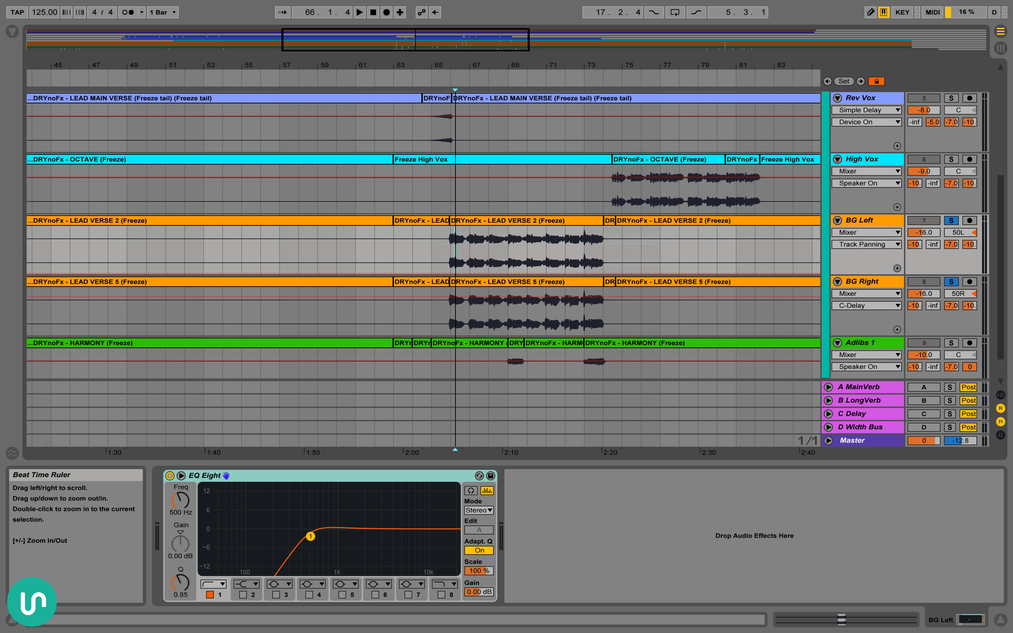
pyautogui.hscroll(3, 515, 202)
pyautogui.hscroll(3, 501, 195)
pyautogui.moveTo(456, 64); pyautogui.dragTo(456, 47)
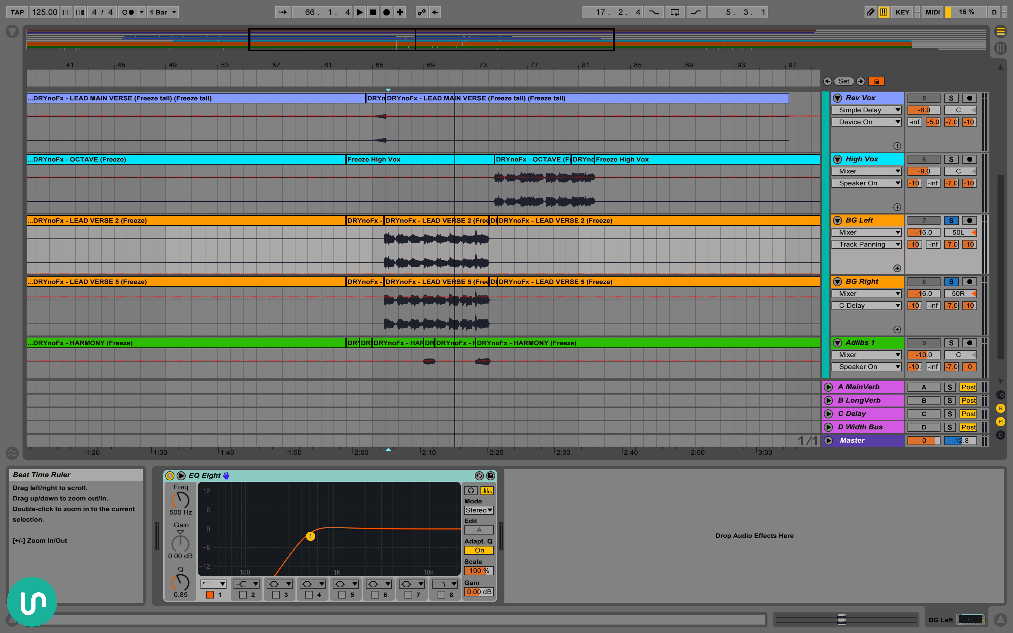
pyautogui.scroll(-2, 456, 285)
pyautogui.hscroll(2, 437, 264)
pyautogui.hscroll(1, 438, 262)
pyautogui.click(384, 193)
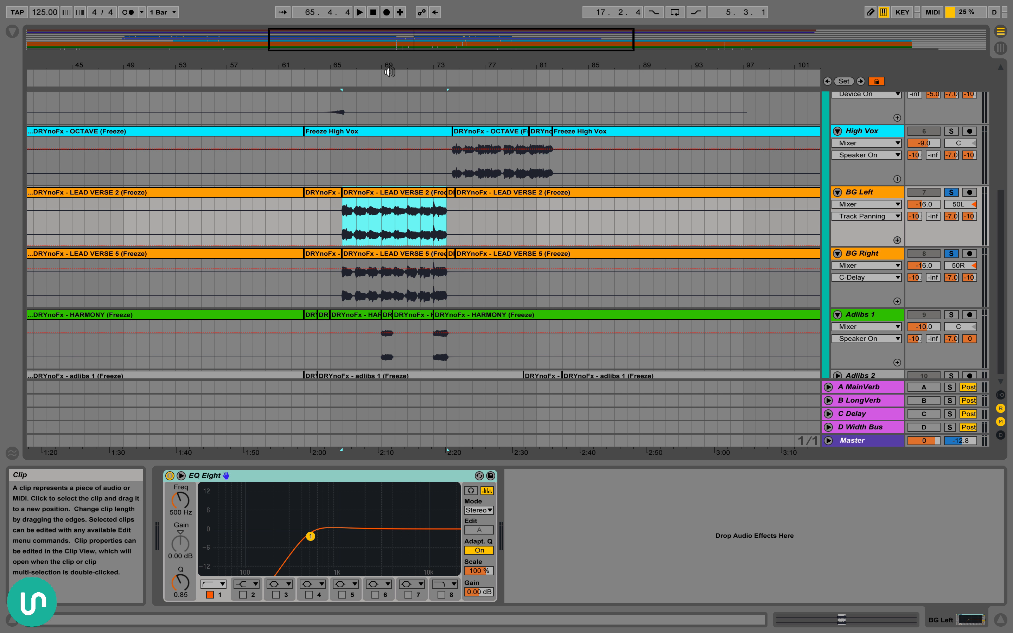
pyautogui.moveTo(385, 66)
pyautogui.mouseDown()
pyautogui.moveTo(386, 107)
pyautogui.moveTo(386, 86)
pyautogui.mouseUp()
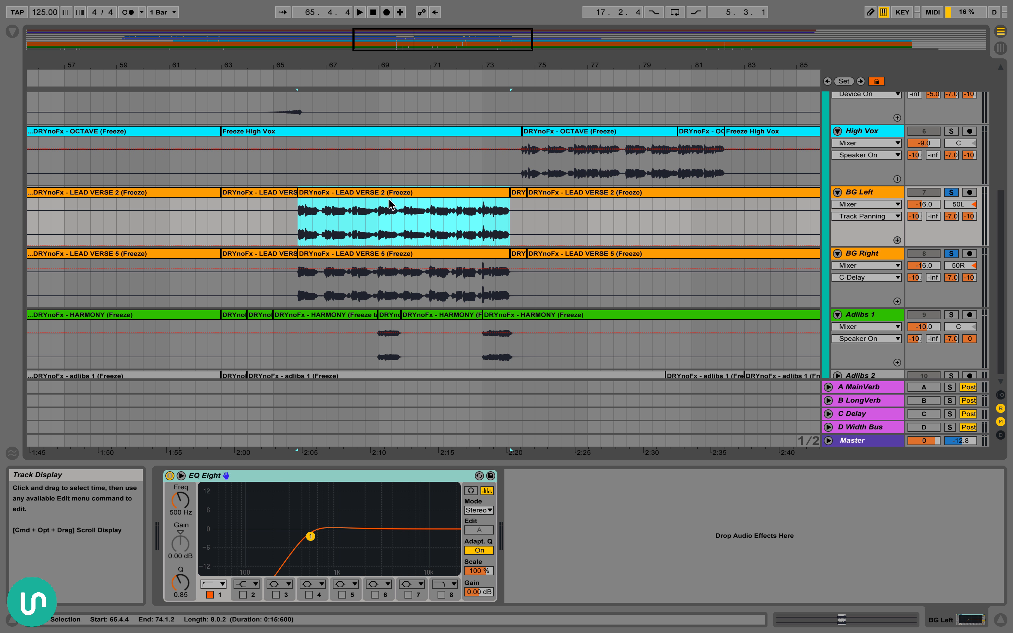
pyautogui.click(855, 192)
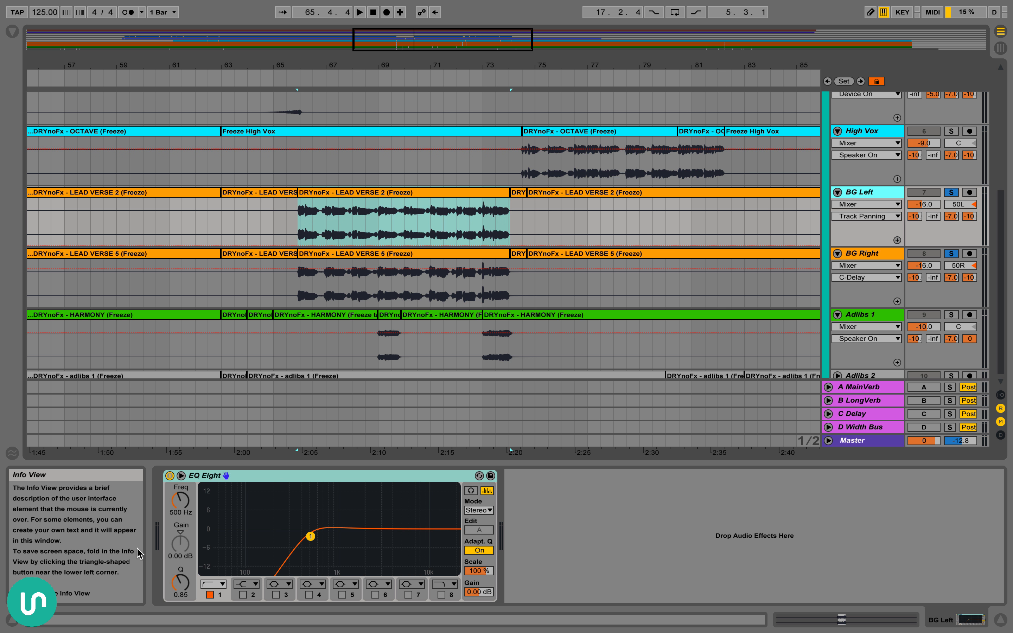
pyautogui.click(183, 505)
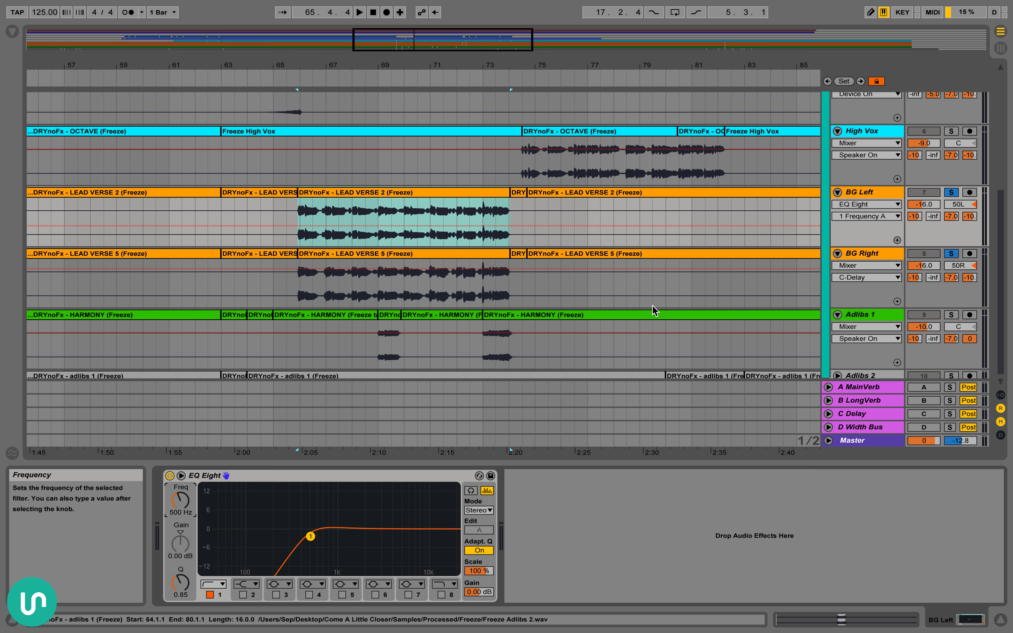
# Show Lead Vox's effects chain and select its devices from Auto-Tune through JJP-Vocals
pyautogui.scroll(6, 842, 228)
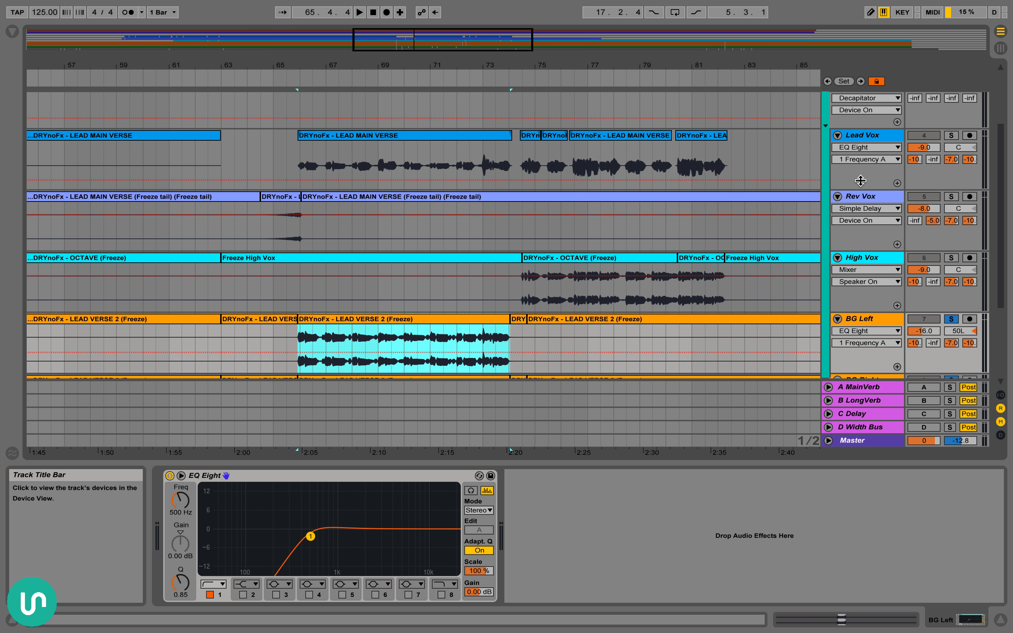
pyautogui.click(876, 138)
pyautogui.click(221, 475)
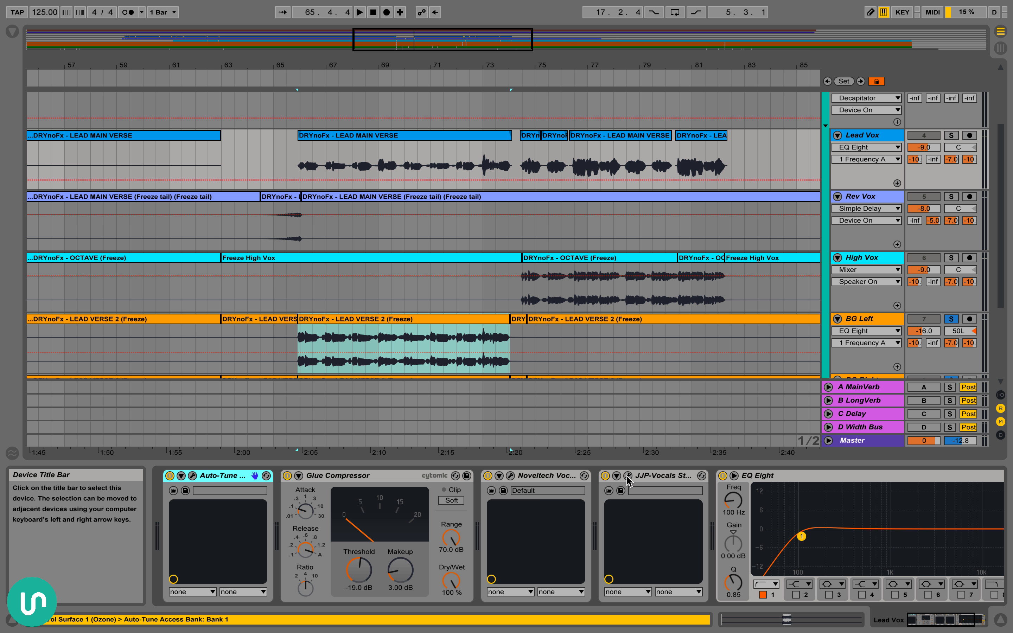
pyautogui.keyDown('shift'); pyautogui.click(669, 472); pyautogui.keyUp('shift')
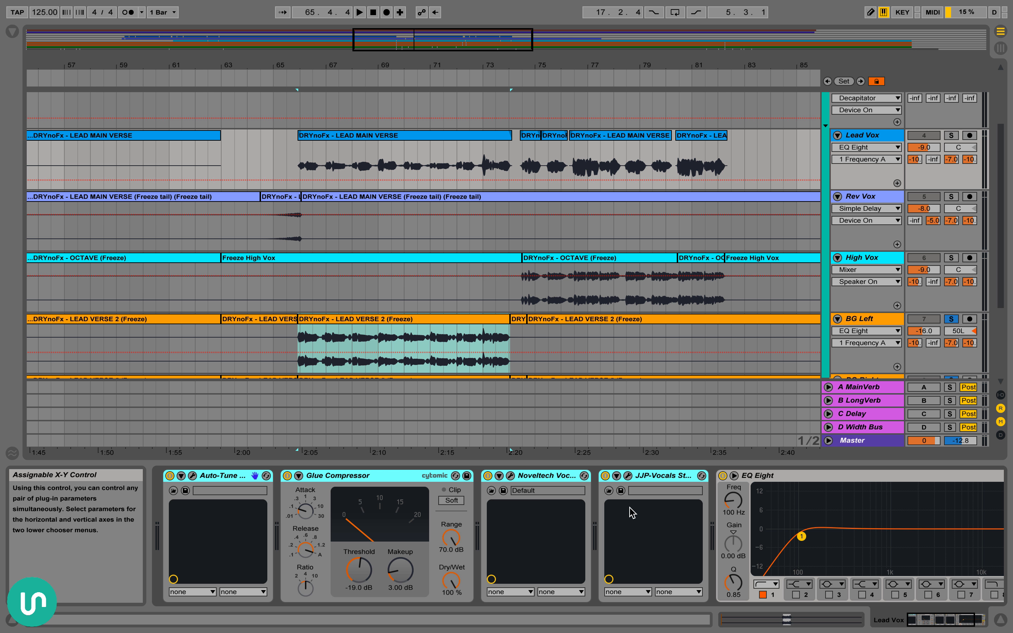
pyautogui.scroll(-5, 581, 269)
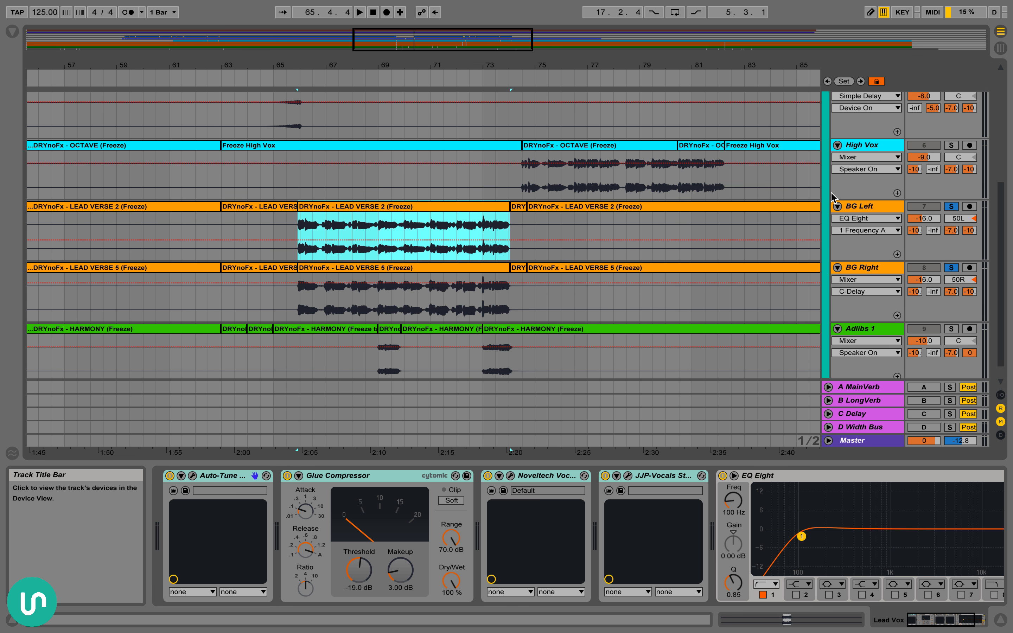
pyautogui.click(874, 206)
pyautogui.scroll(3, 602, 167)
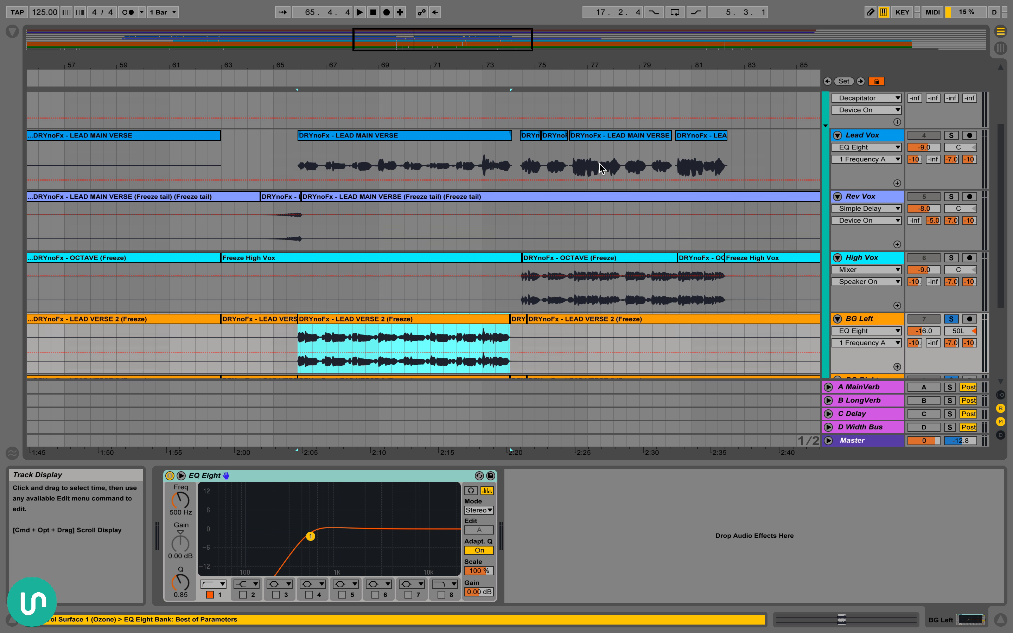
pyautogui.click(873, 135)
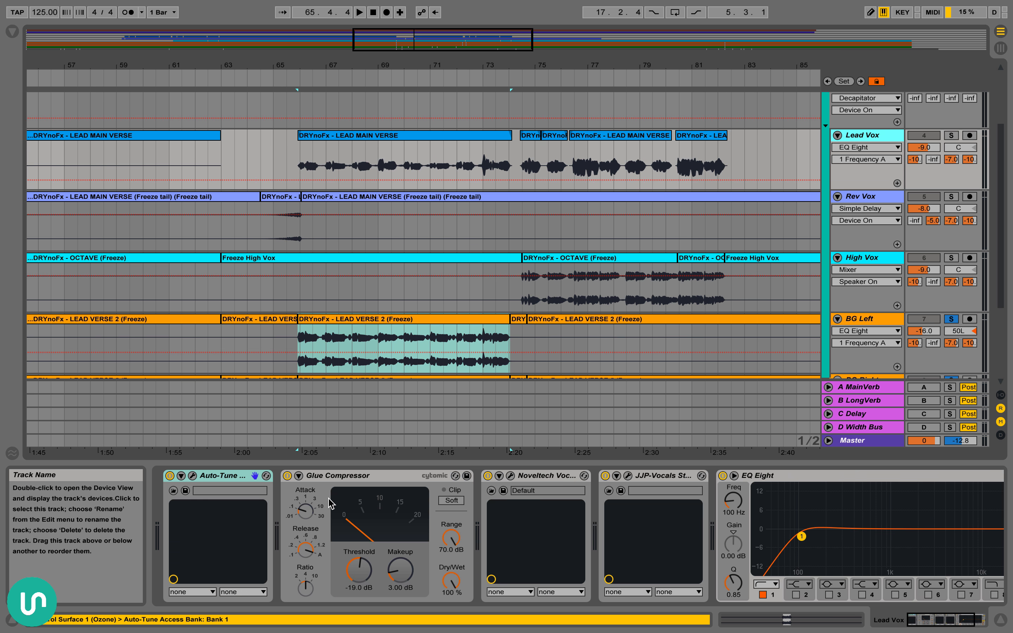
pyautogui.scroll(-3, 875, 186)
pyautogui.click(865, 206)
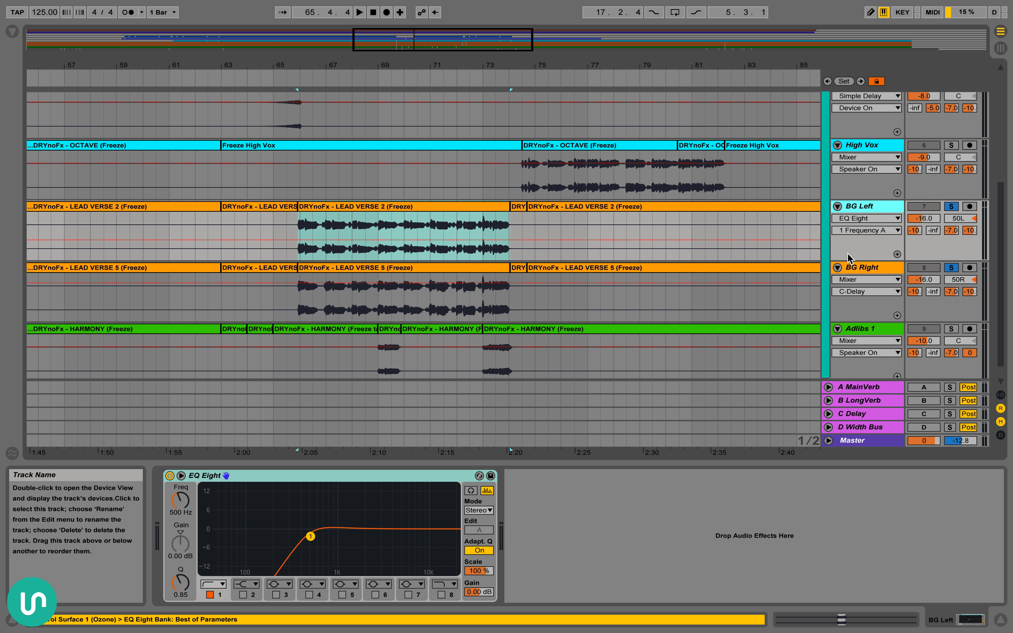
pyautogui.scroll(-1, 506, 333)
pyautogui.hscroll(2, 337, 292)
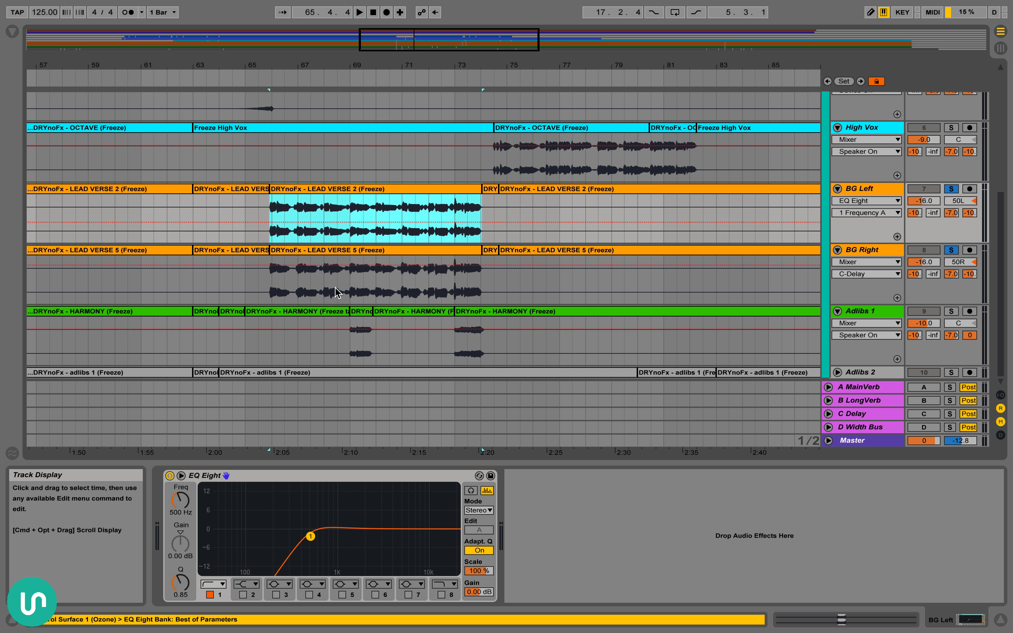
# Solo only Adlibs 1 and audition its HARMONY clips starting at 69.1.1 and 73.1.1
pyautogui.click(361, 314)
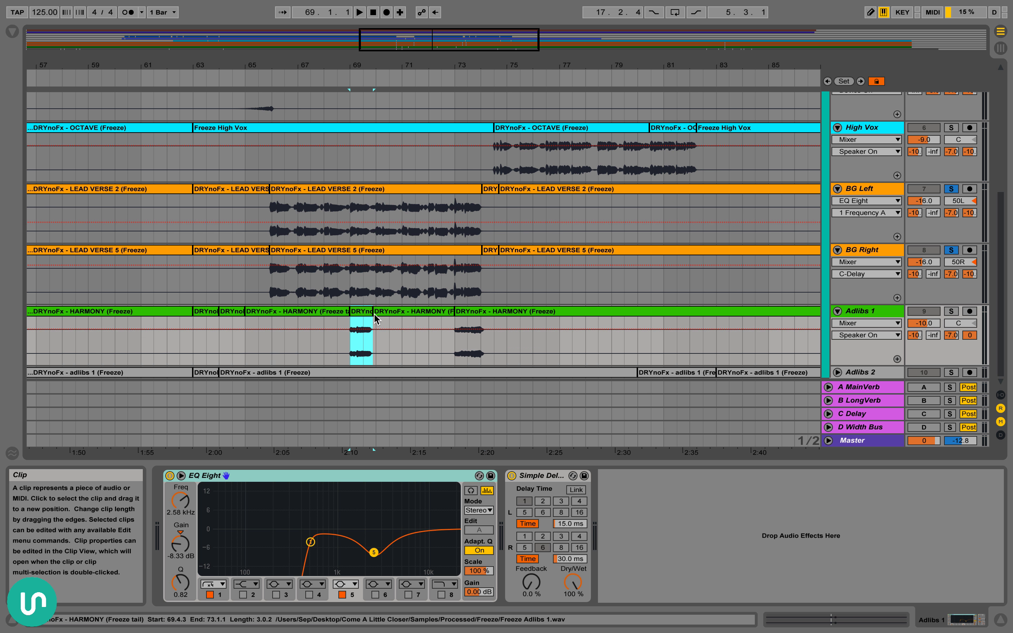
pyautogui.click(476, 314)
pyautogui.click(361, 314)
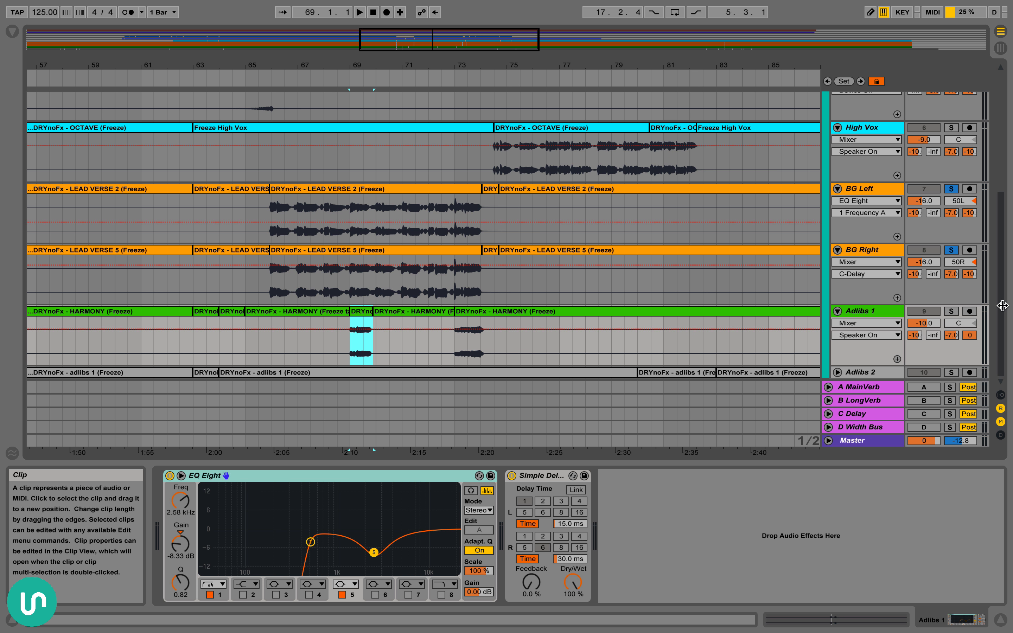
pyautogui.click(952, 311)
pyautogui.press('space')
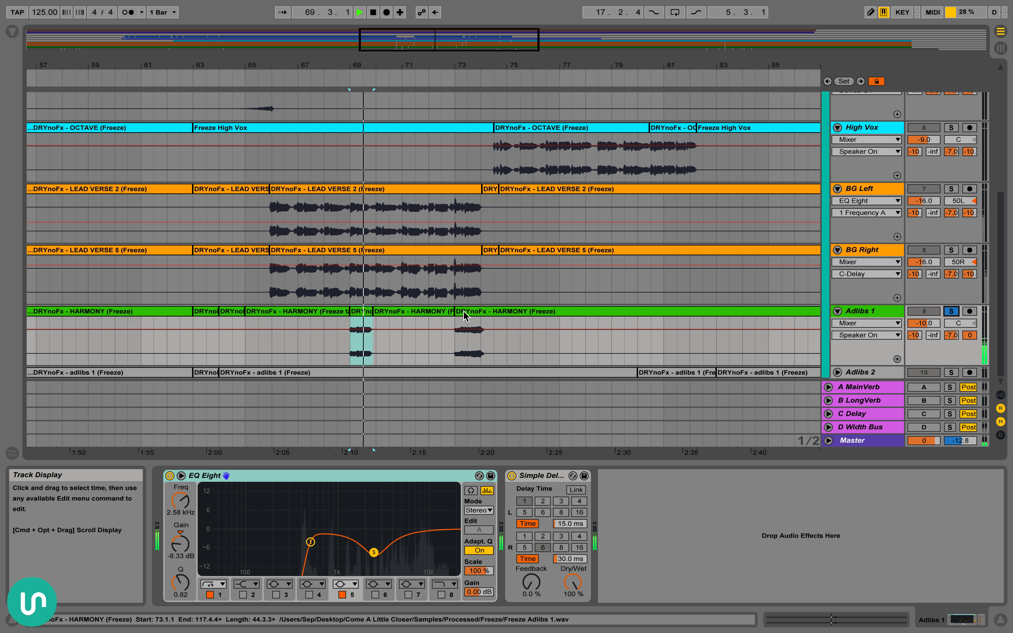
pyautogui.click(476, 315)
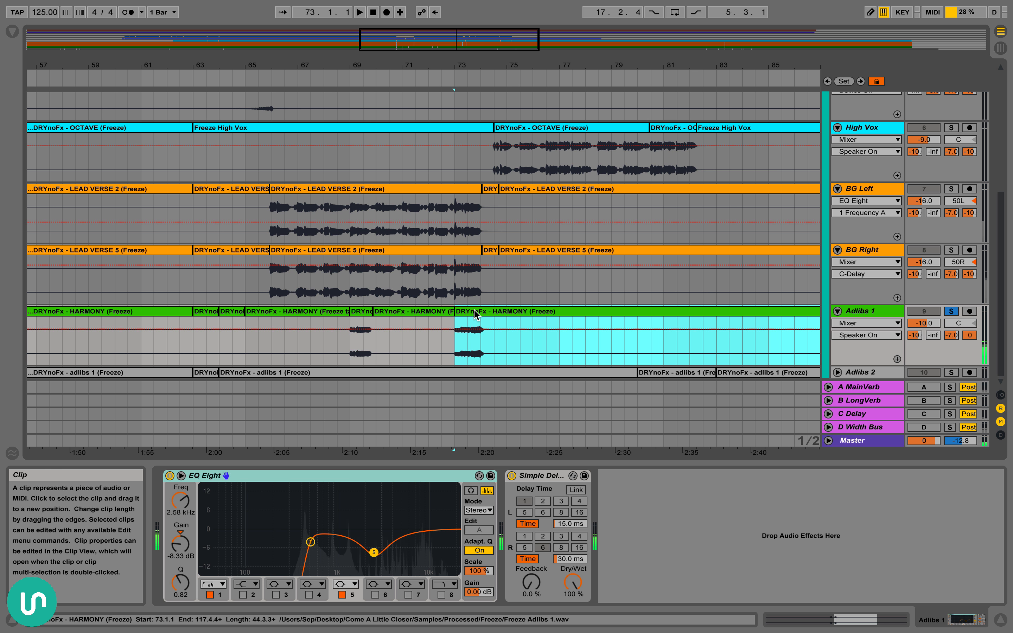
# Add BG Right, BG Left and Lead Vox to the soloed tracks and play them with Adlibs 1 from 69.1.1
pyautogui.click(361, 318)
pyautogui.click(951, 250)
pyautogui.click(951, 189)
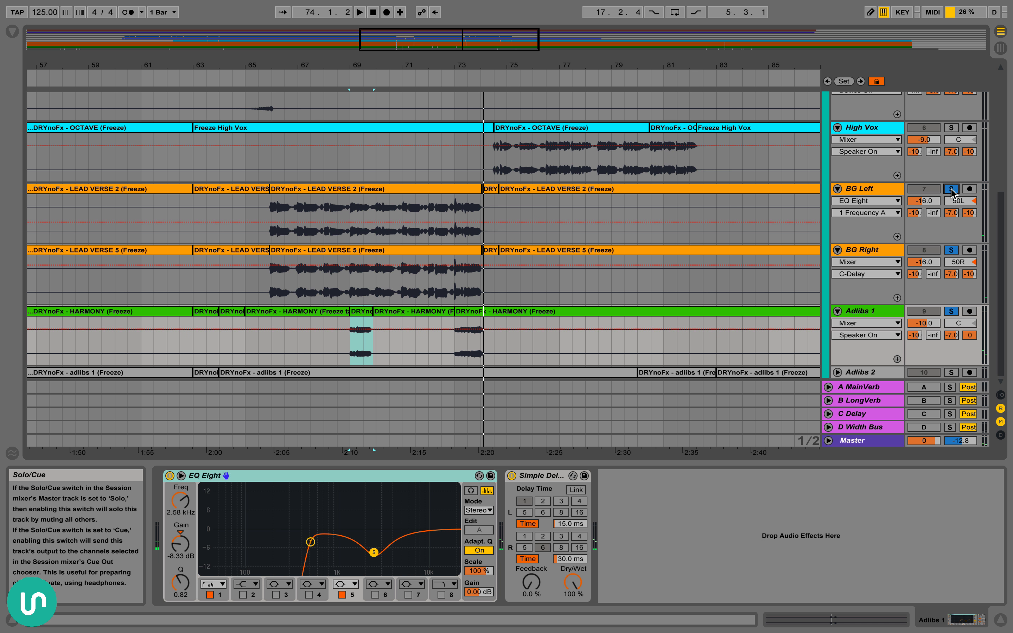
pyautogui.press('space')
pyautogui.scroll(3, 952, 201)
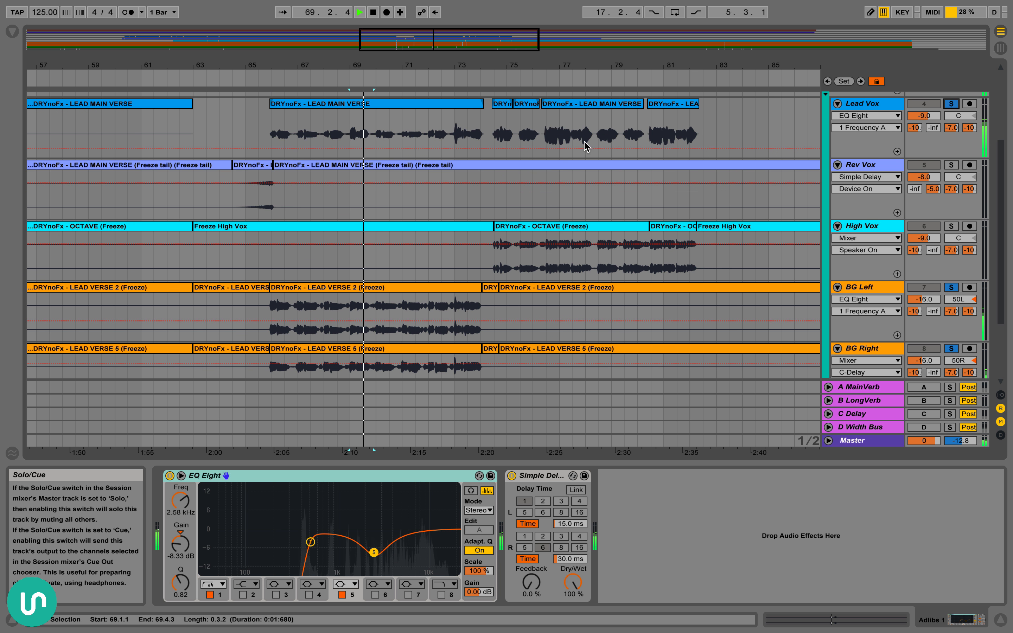
pyautogui.click(443, 136)
pyautogui.scroll(-3, 452, 140)
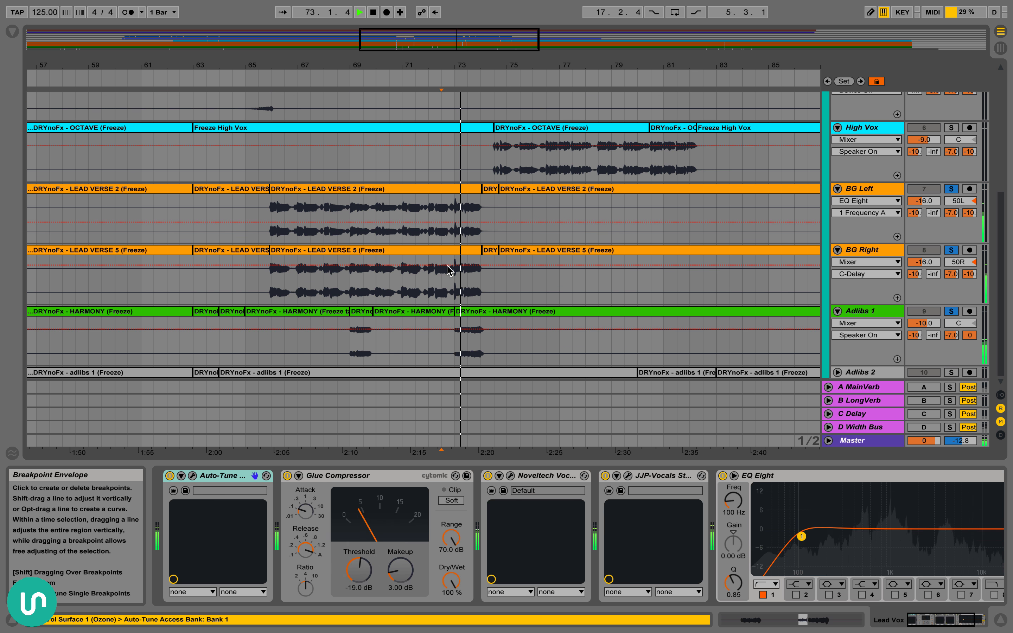
# Show Adlibs 1's EQ Eight and Simple Delay, solo only that track, and place the insert marker at 69.1.1
pyautogui.click(363, 315)
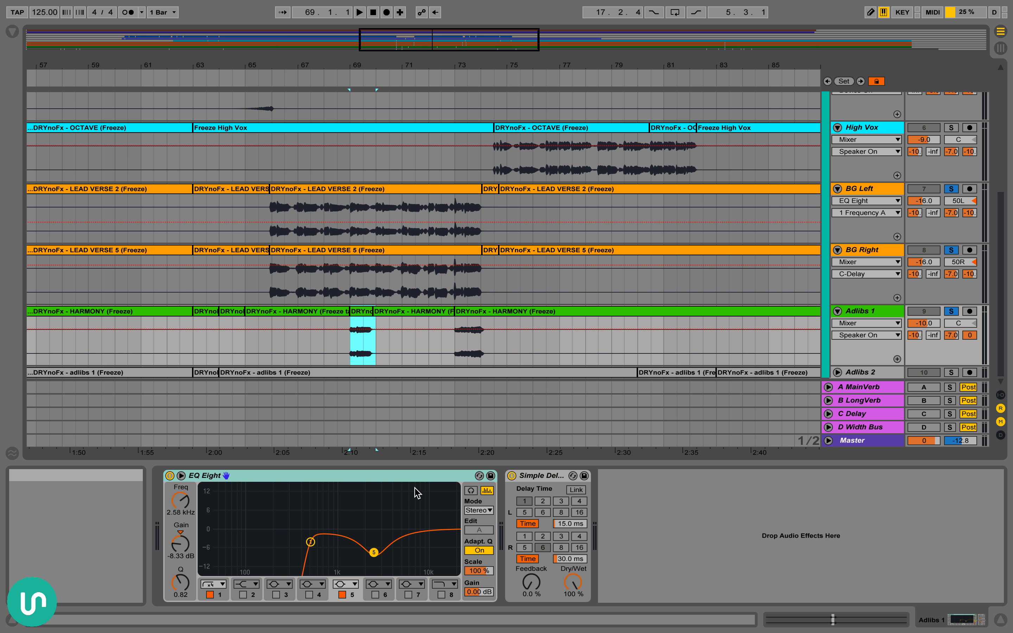
pyautogui.click(310, 541)
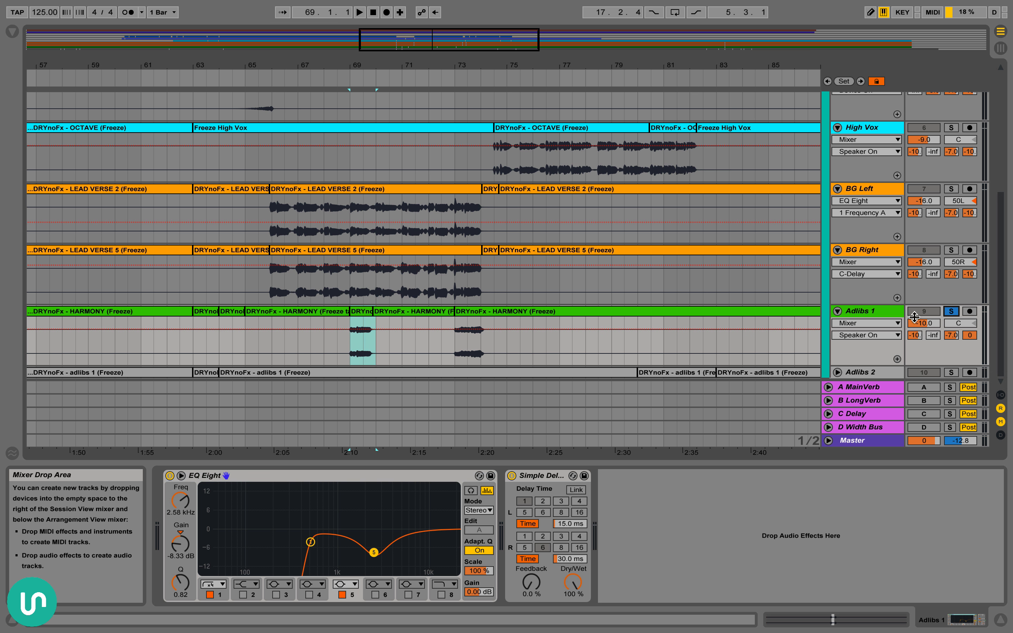
pyautogui.click(352, 355)
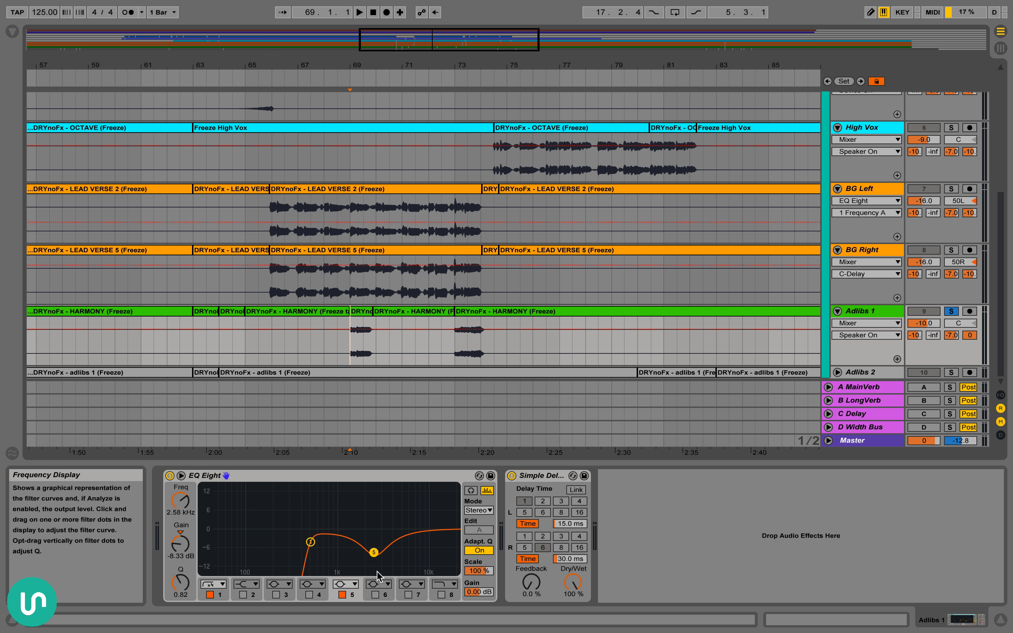
# Audition Adlibs 1 from 69.1.1 with EQ Eight's filter 5 switched off, and switch the filter back on
pyautogui.click(343, 594)
pyautogui.press('space')
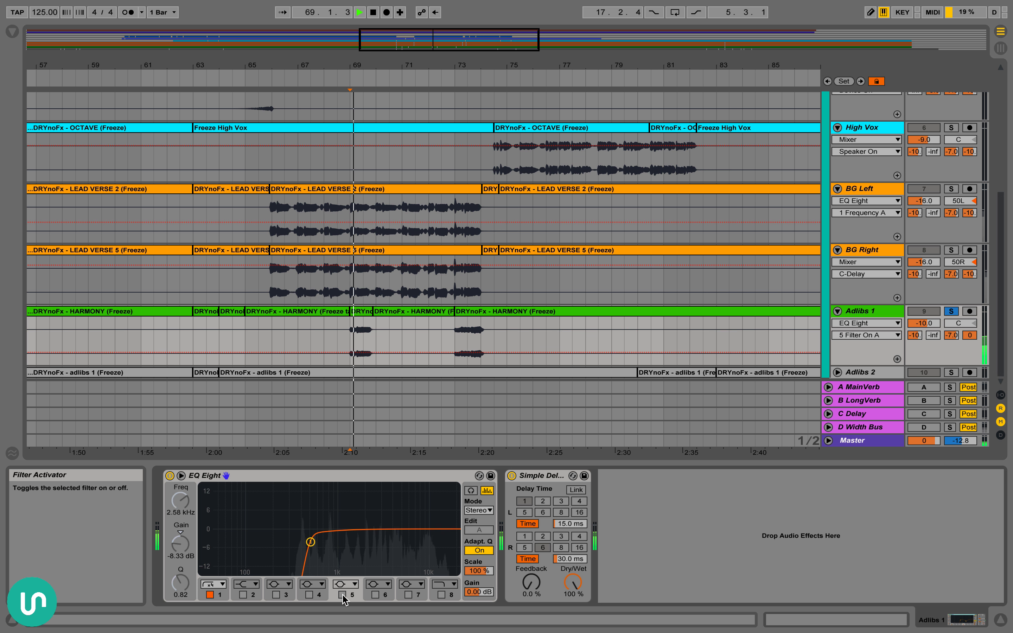
pyautogui.click(341, 594)
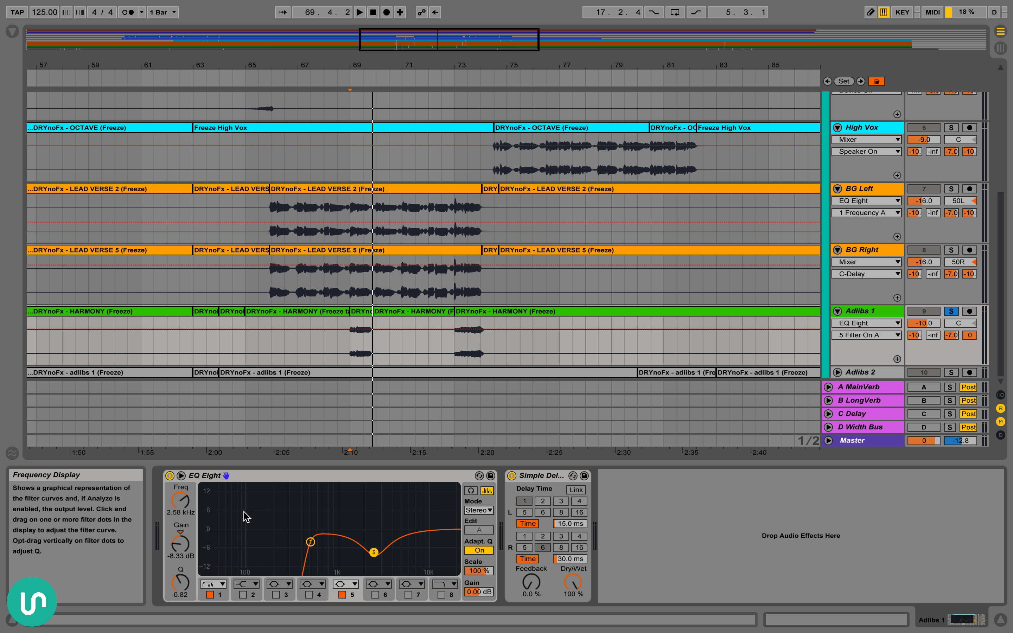
# Show the Simple Delay on Adlibs 1 and its Dry/Wet control, and look over the neighbouring vocal tracks
pyautogui.click(553, 482)
pyautogui.click(573, 582)
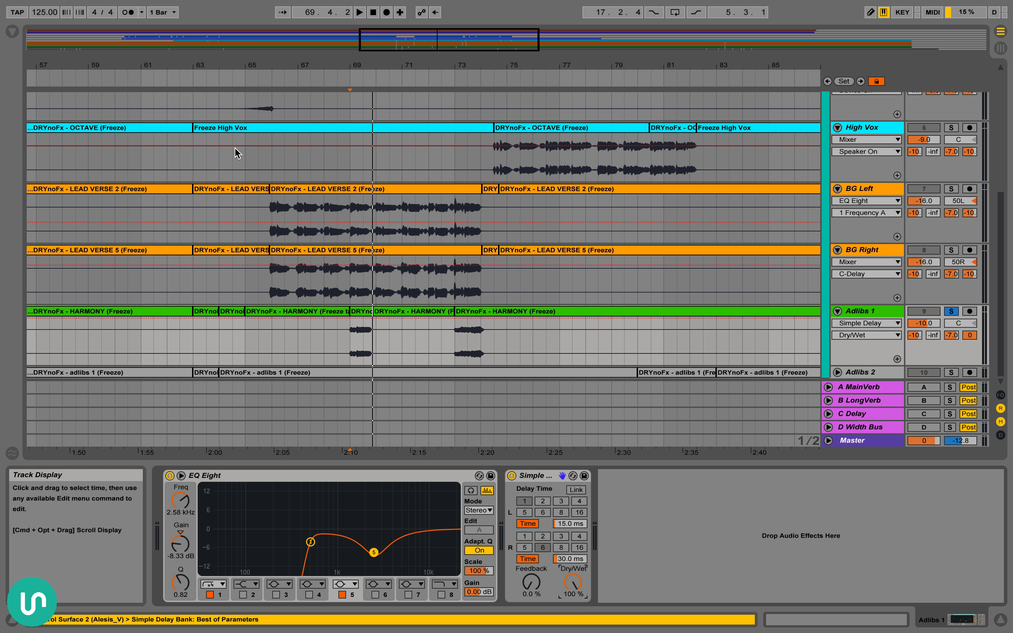
pyautogui.scroll(3, 241, 151)
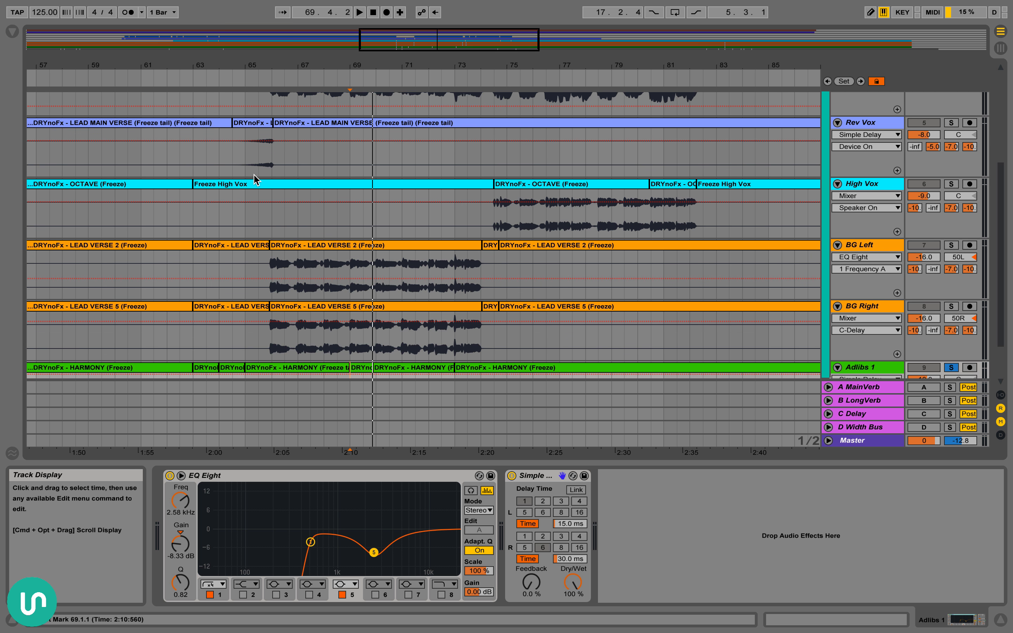
pyautogui.scroll(-1, 272, 188)
pyautogui.scroll(-1, 354, 375)
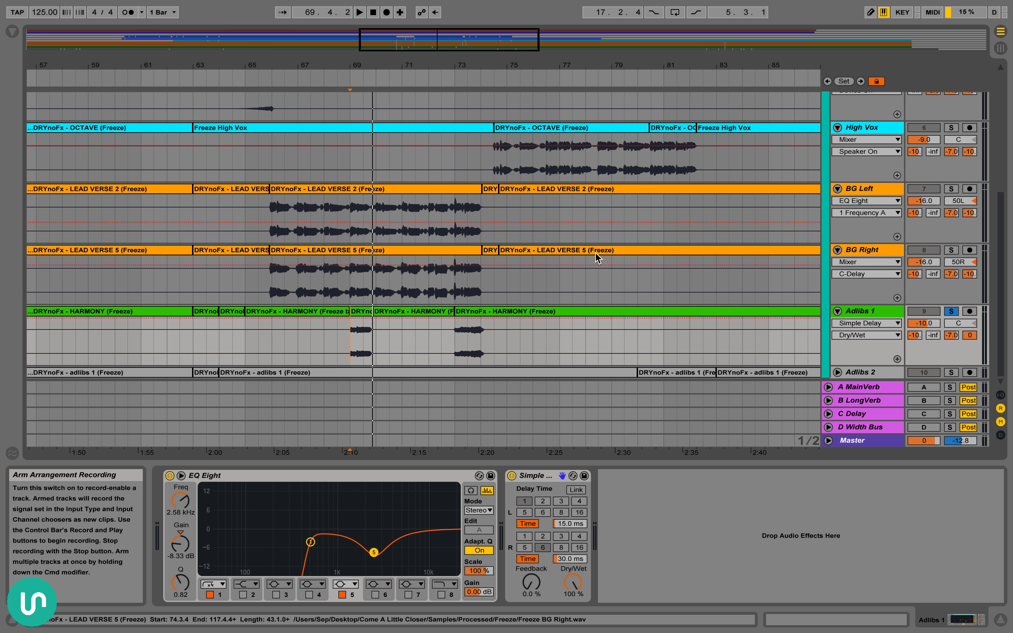
pyautogui.scroll(5, 681, 282)
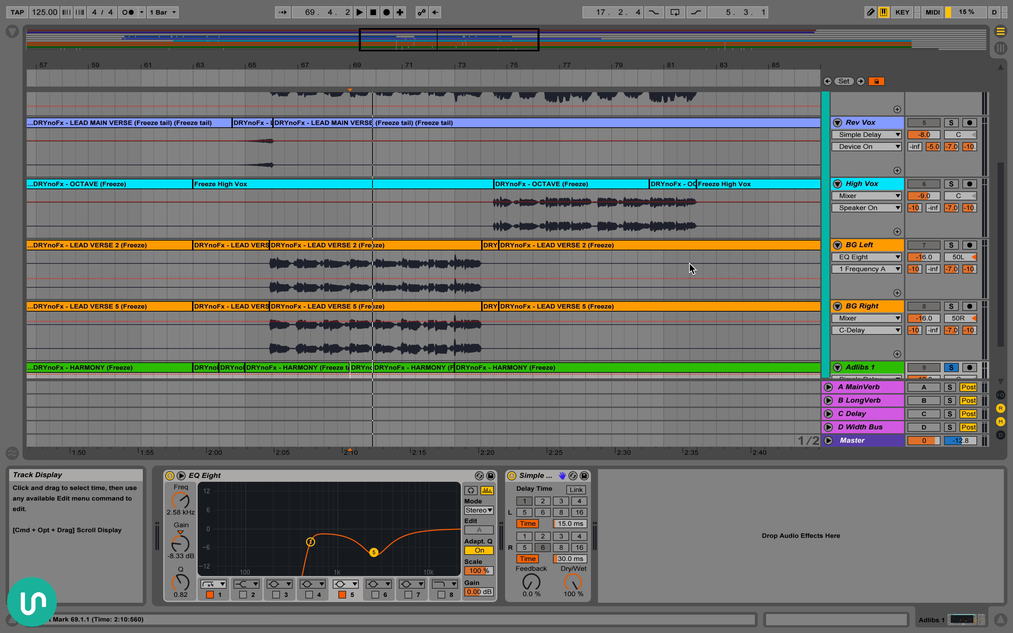
# Solo the Vox Bus and play it from the LEAD MAIN VERSE clip at 65.4.4, looping that clip's range
pyautogui.click(951, 98)
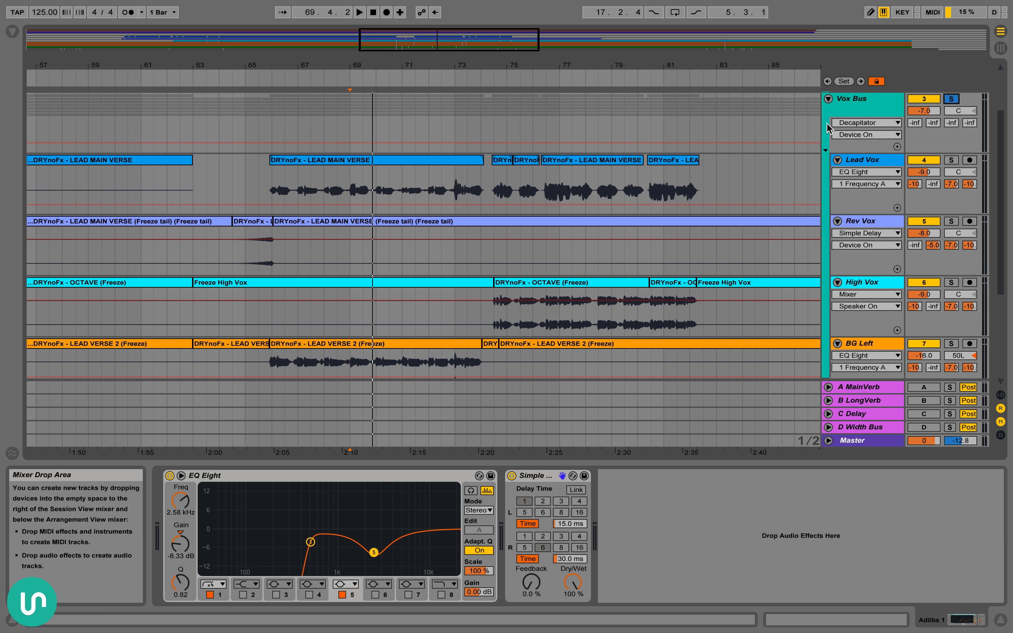
pyautogui.click(295, 161)
pyautogui.press('space')
pyautogui.scroll(-3, 400, 212)
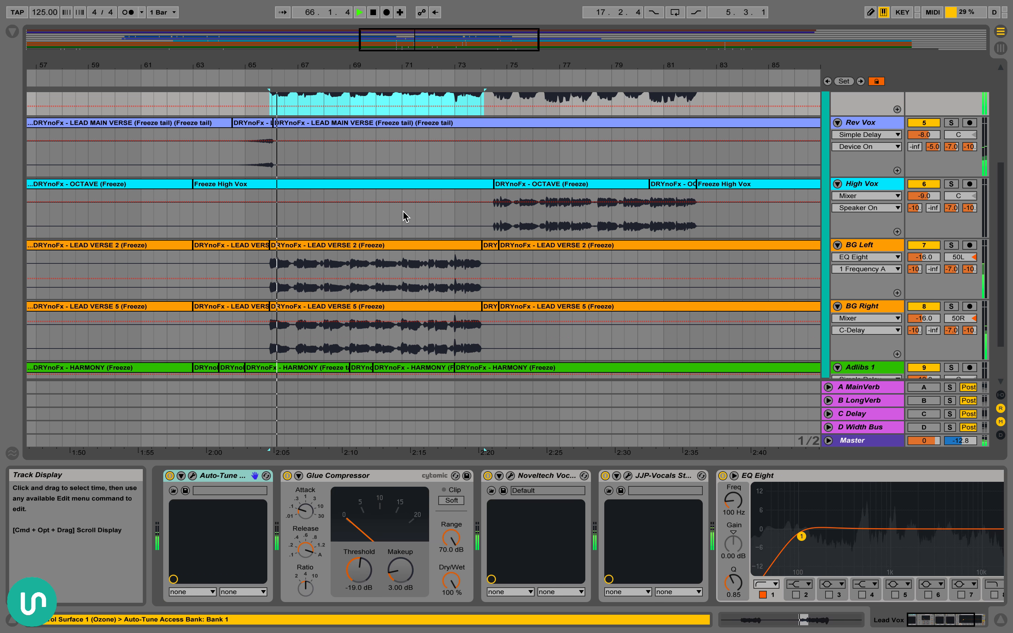
pyautogui.scroll(3, 406, 215)
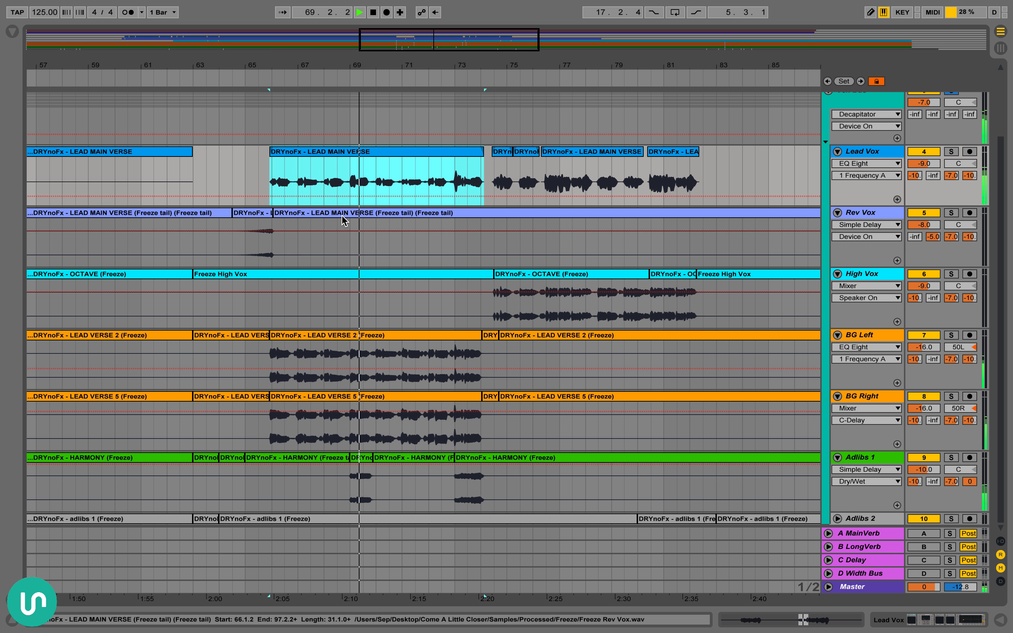
pyautogui.press('super+l')
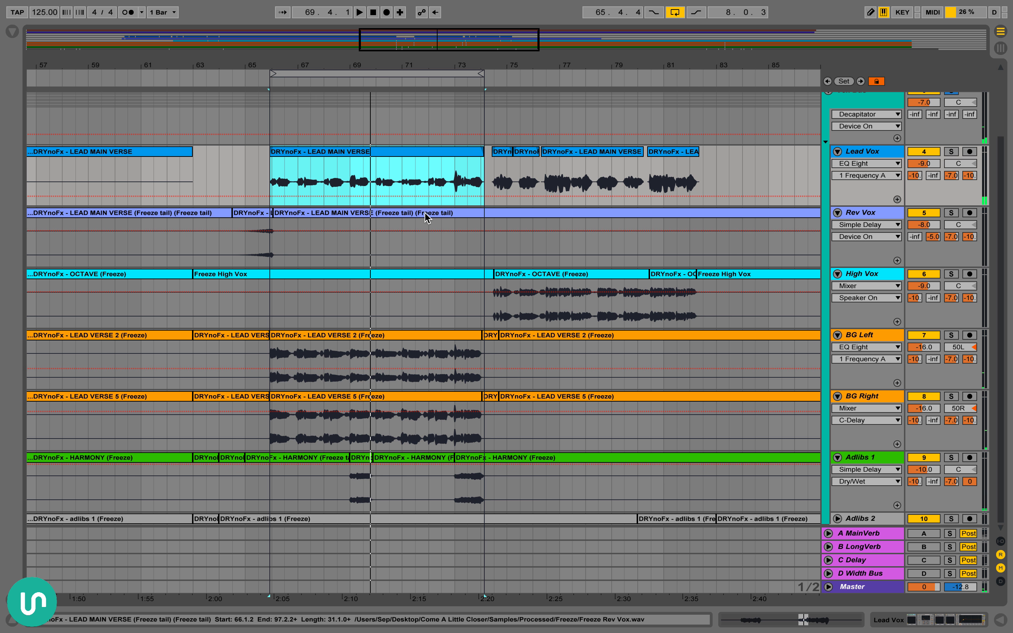
pyautogui.scroll(3, 425, 217)
pyautogui.scroll(-3, 597, 229)
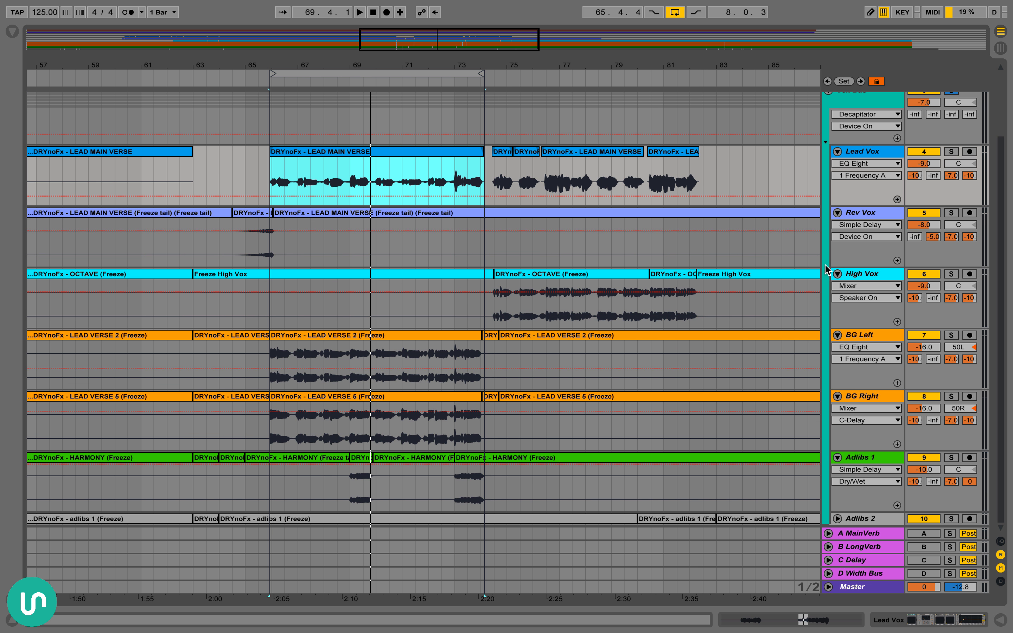
pyautogui.scroll(3, 705, 290)
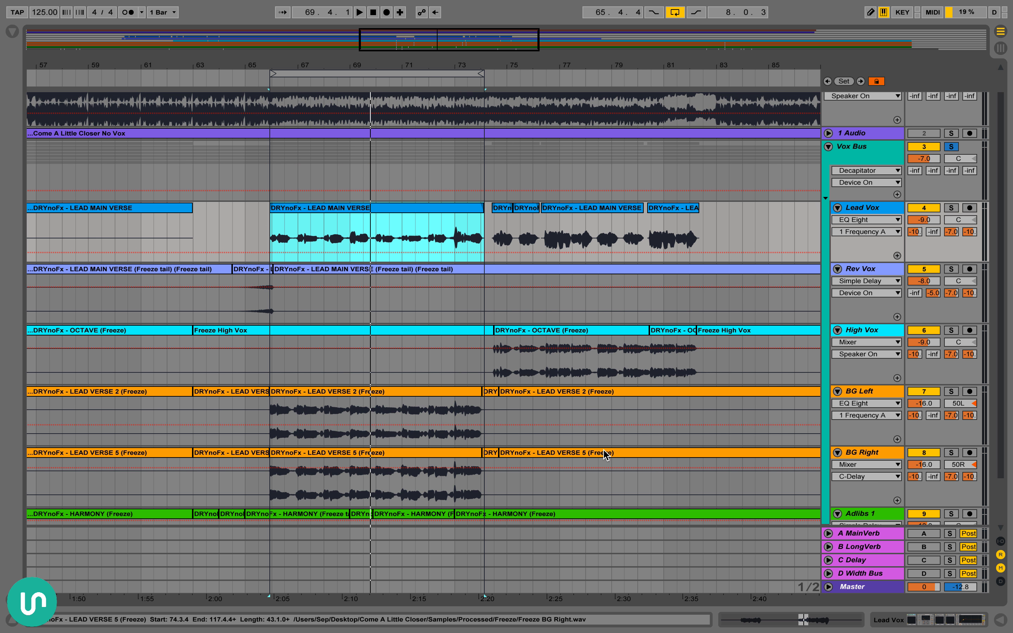
pyautogui.scroll(-3, 283, 200)
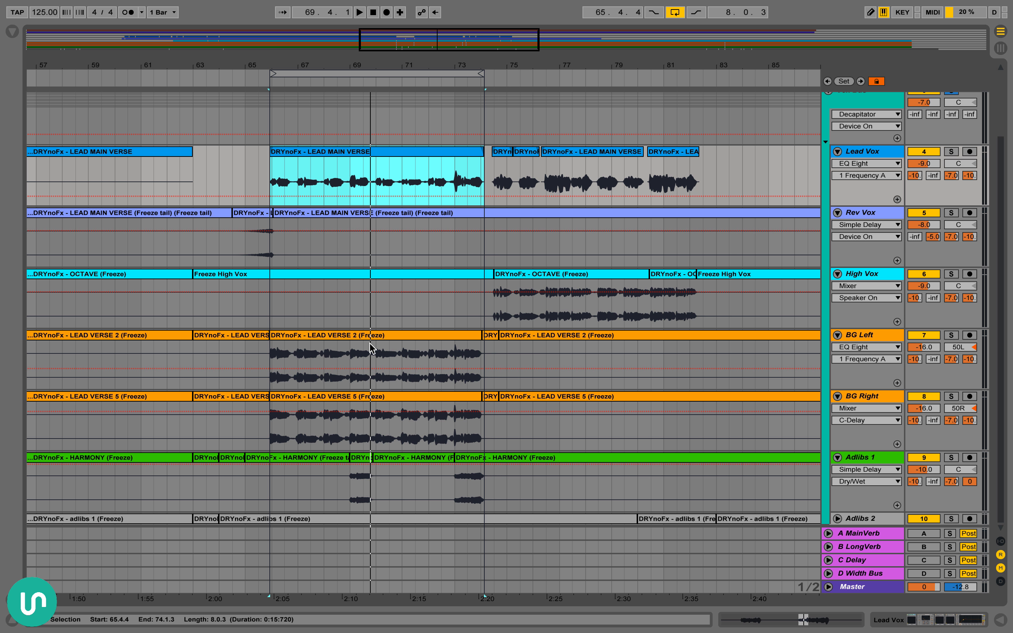
pyautogui.scroll(2, 300, 277)
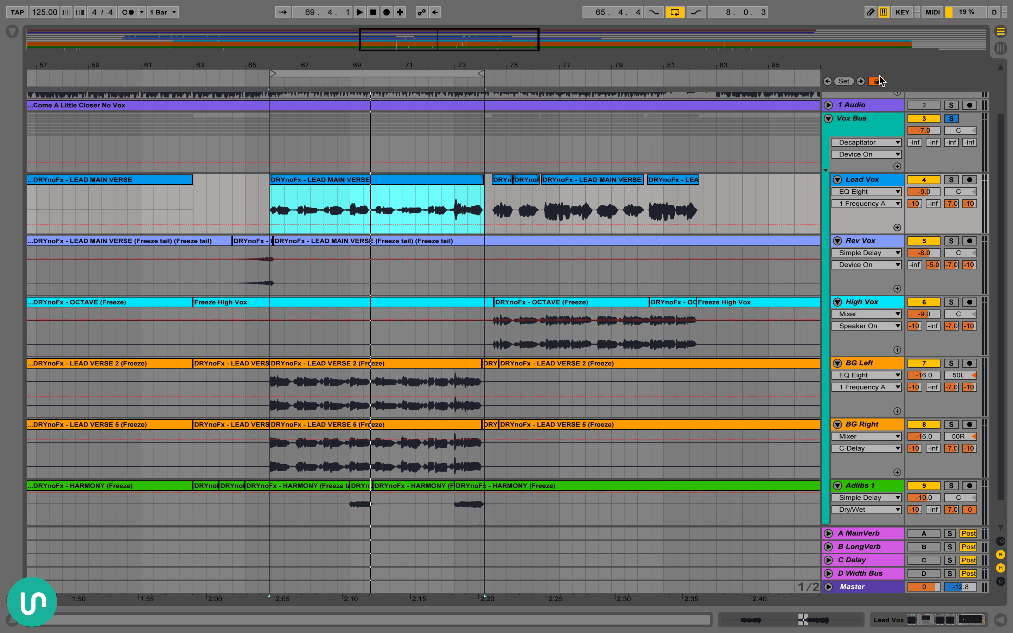
pyautogui.doubleClick(859, 121)
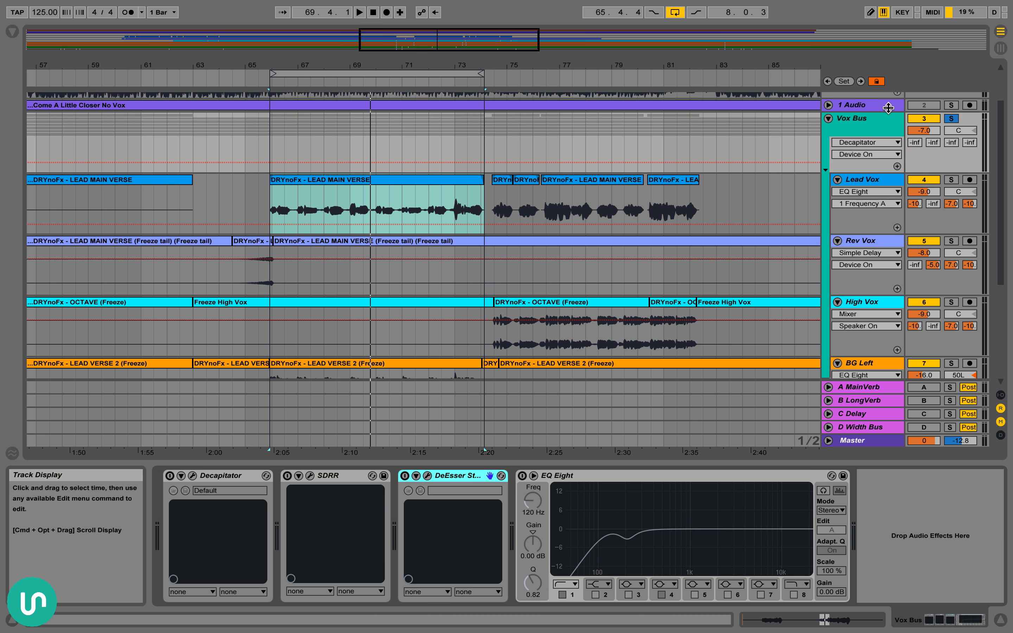
pyautogui.scroll(-5, 884, 133)
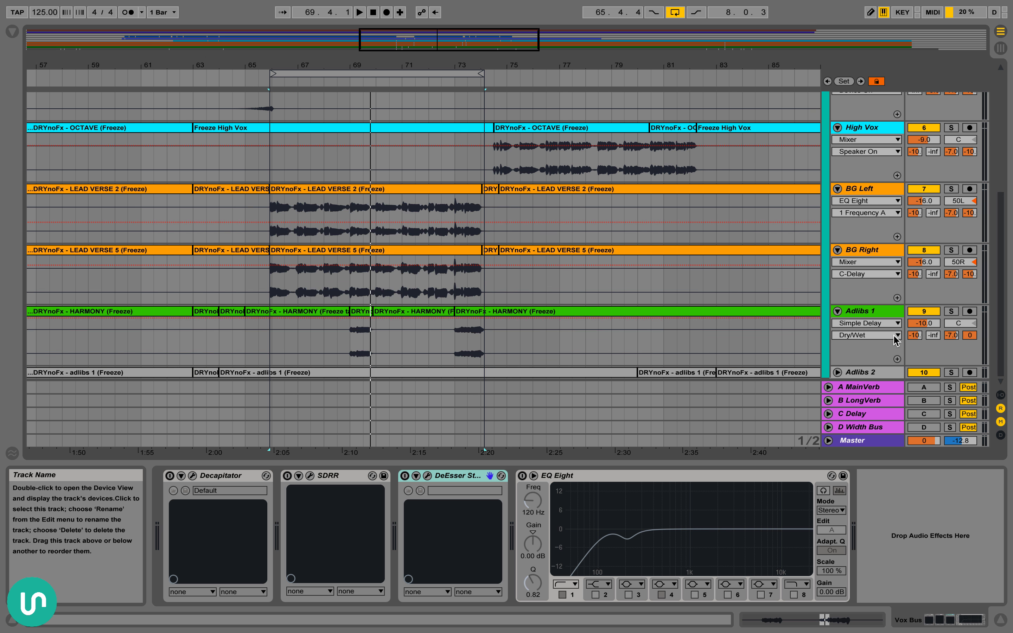
pyautogui.scroll(4, 879, 151)
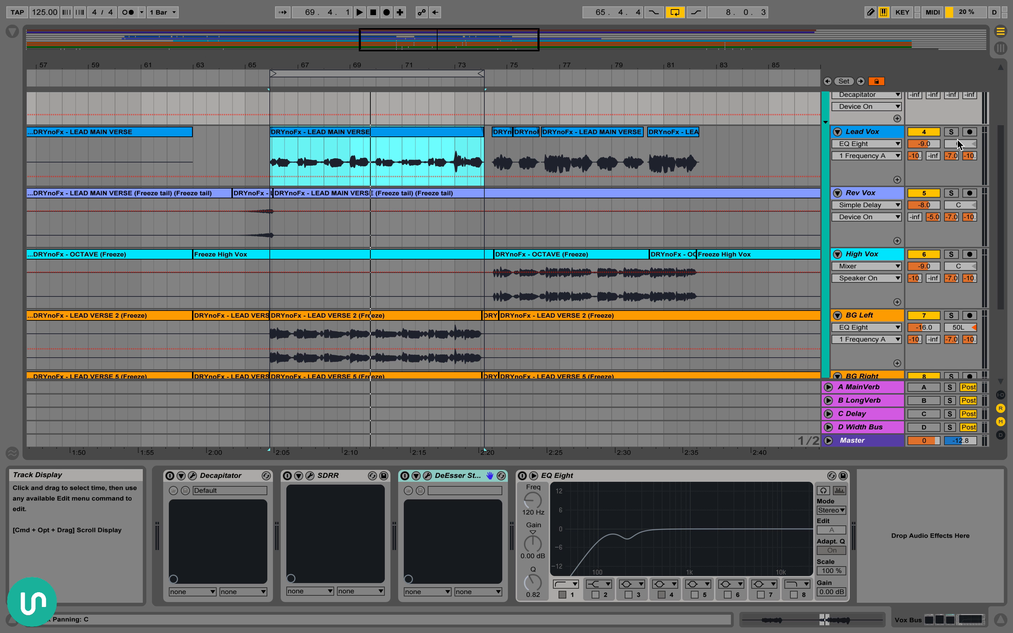
pyautogui.scroll(-4, 873, 153)
pyautogui.scroll(7, 490, 321)
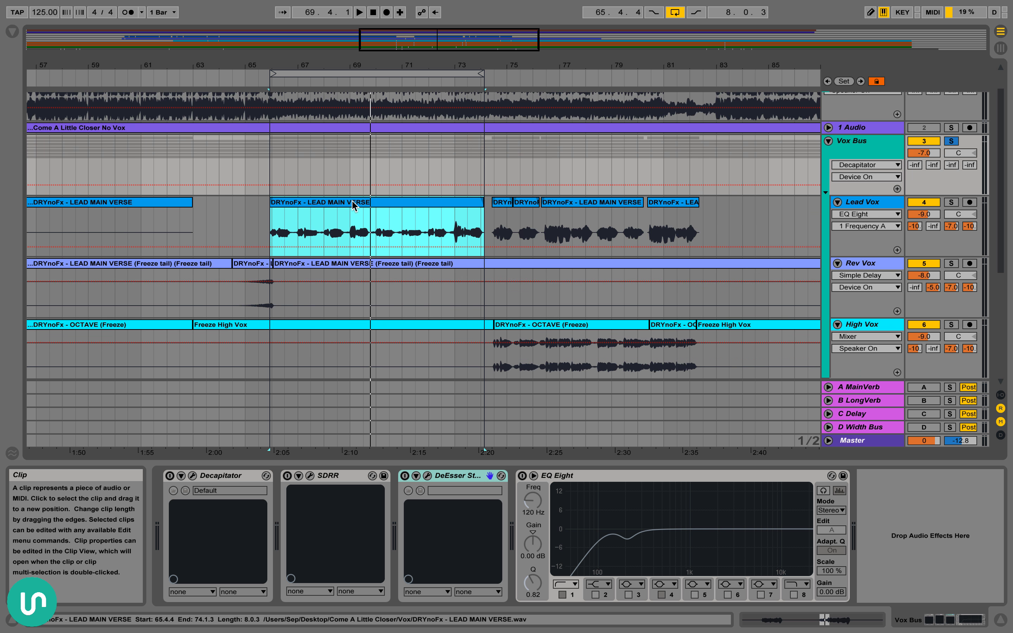
# Switch on Decapitator on the Vox Bus and inspect its Drive and Low Cut controls in the plug-in window
pyautogui.click(219, 477)
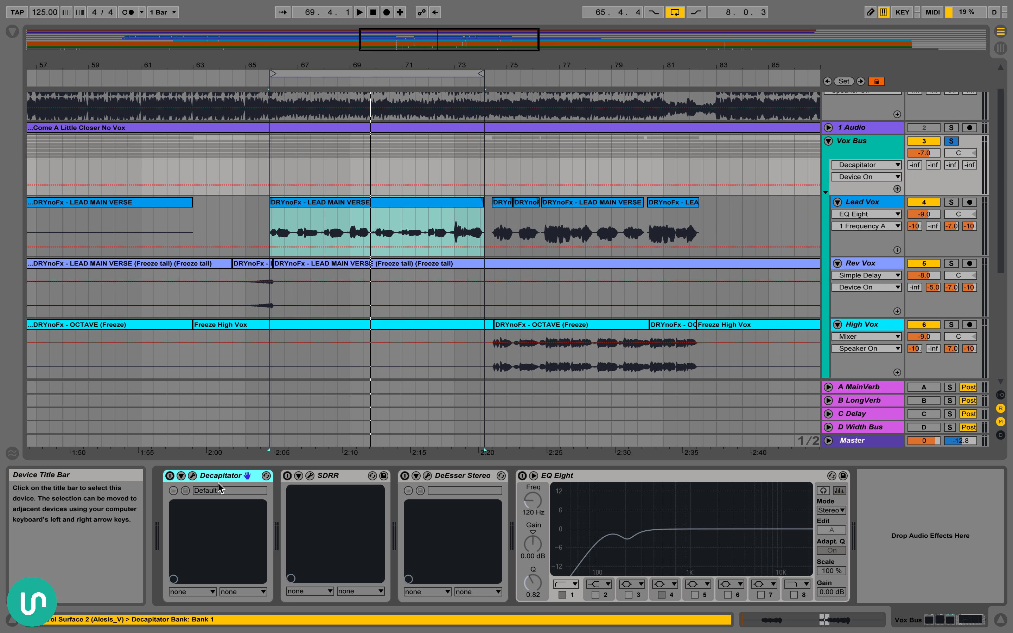
pyautogui.click(170, 476)
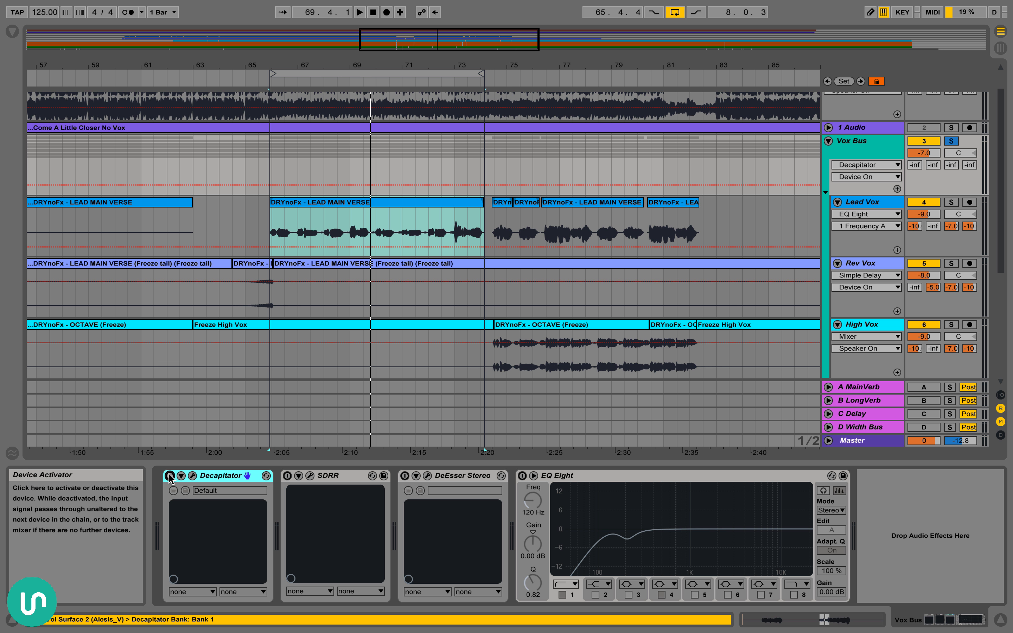
pyautogui.click(192, 477)
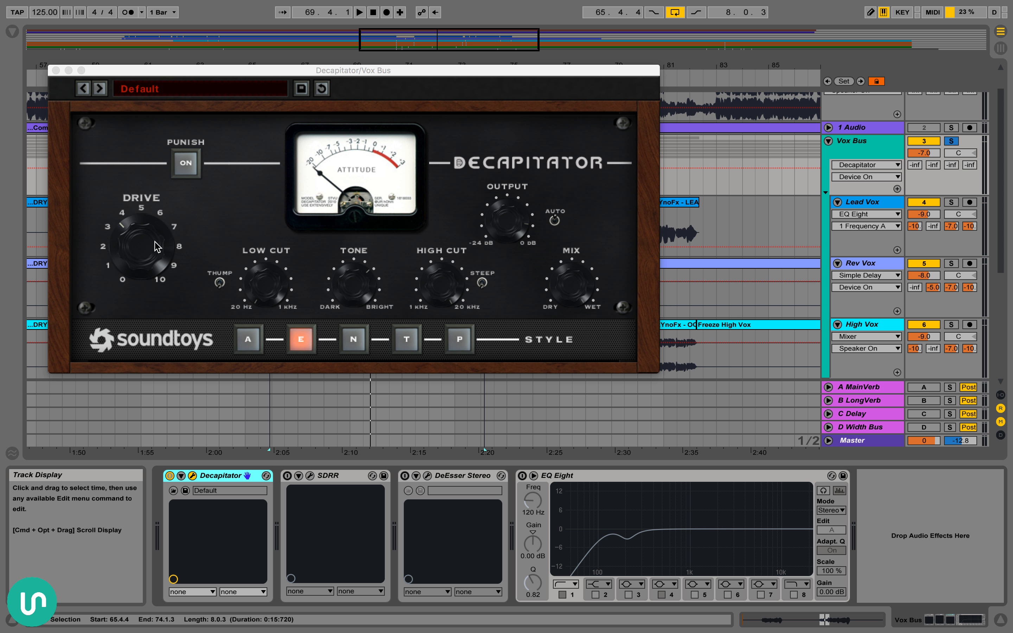
pyautogui.click(283, 287)
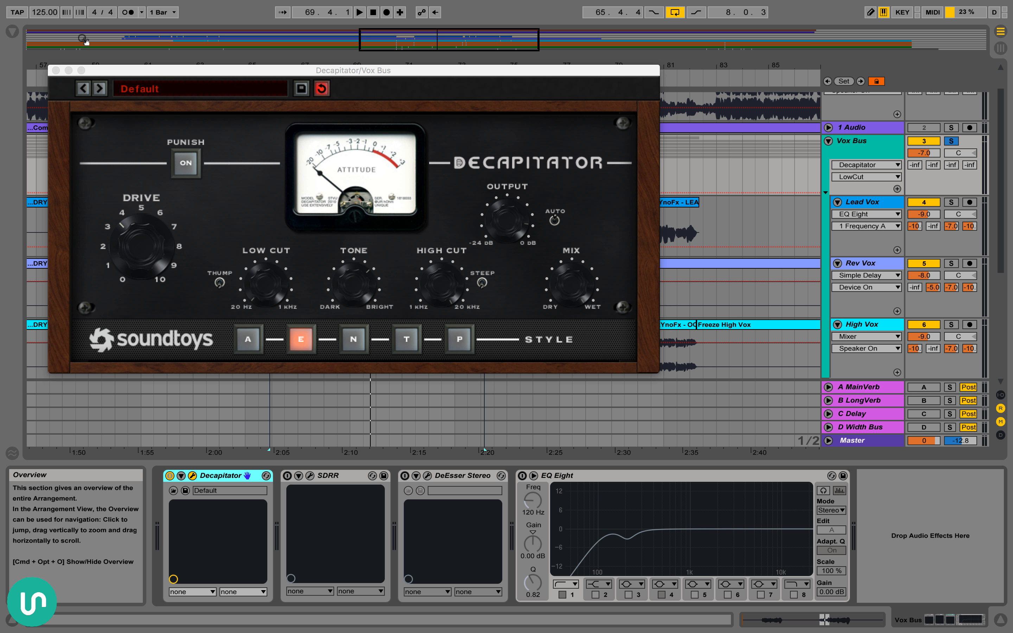
pyautogui.click(55, 70)
# Audition the Vox Bus from 65.4.4 with Decapitator switched off and with it switched back on
pyautogui.click(390, 203)
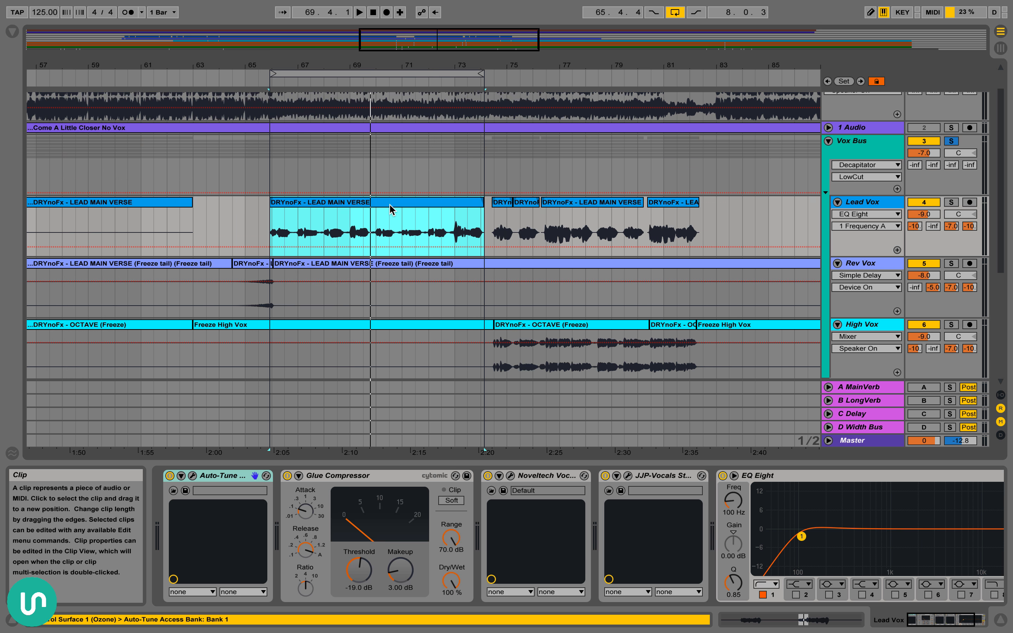
pyautogui.click(854, 141)
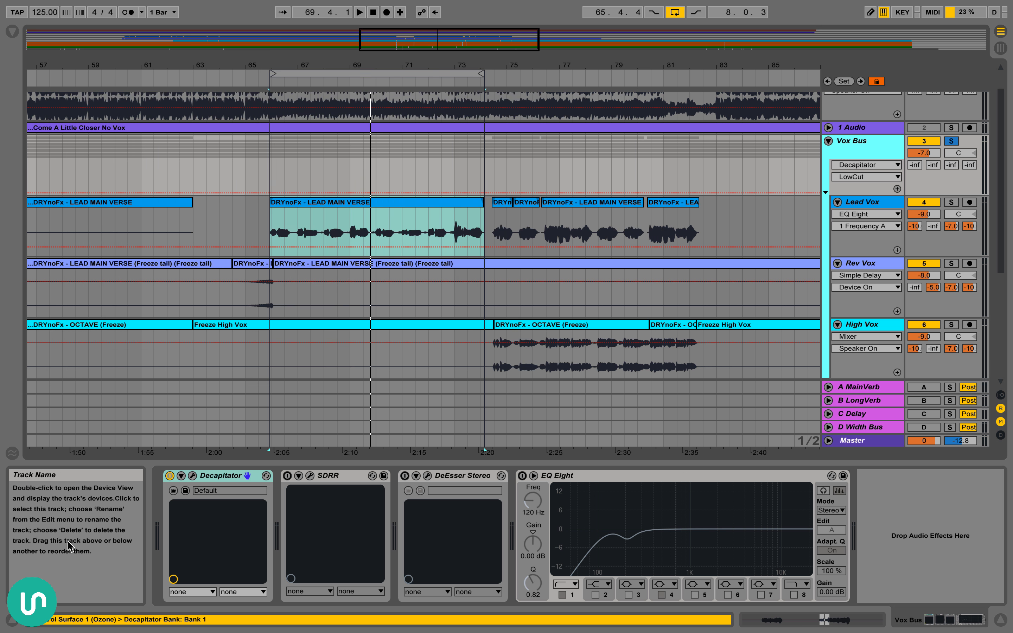
pyautogui.click(170, 476)
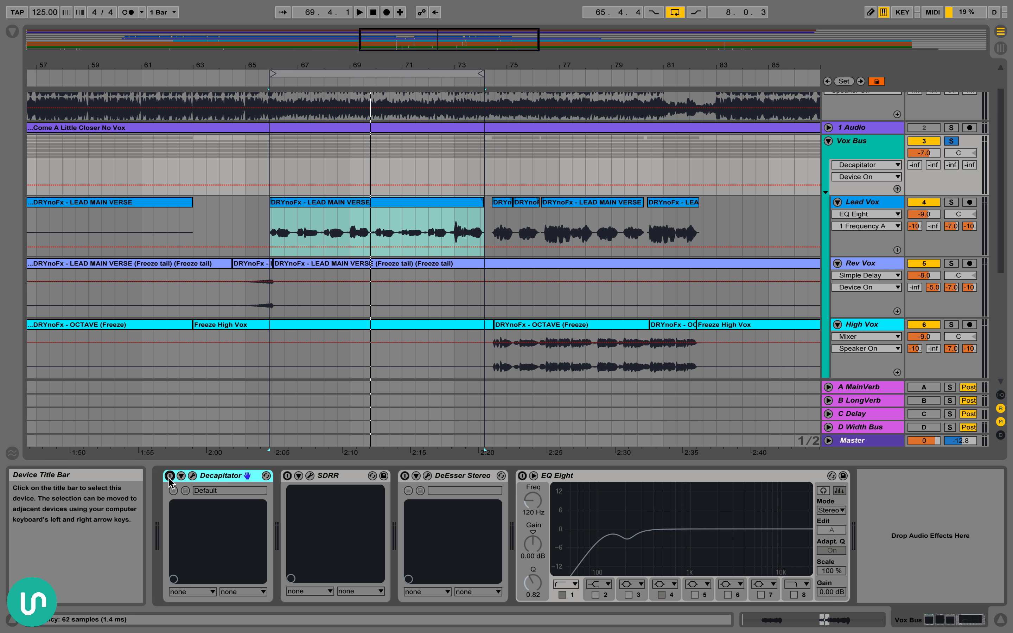
pyautogui.press('space')
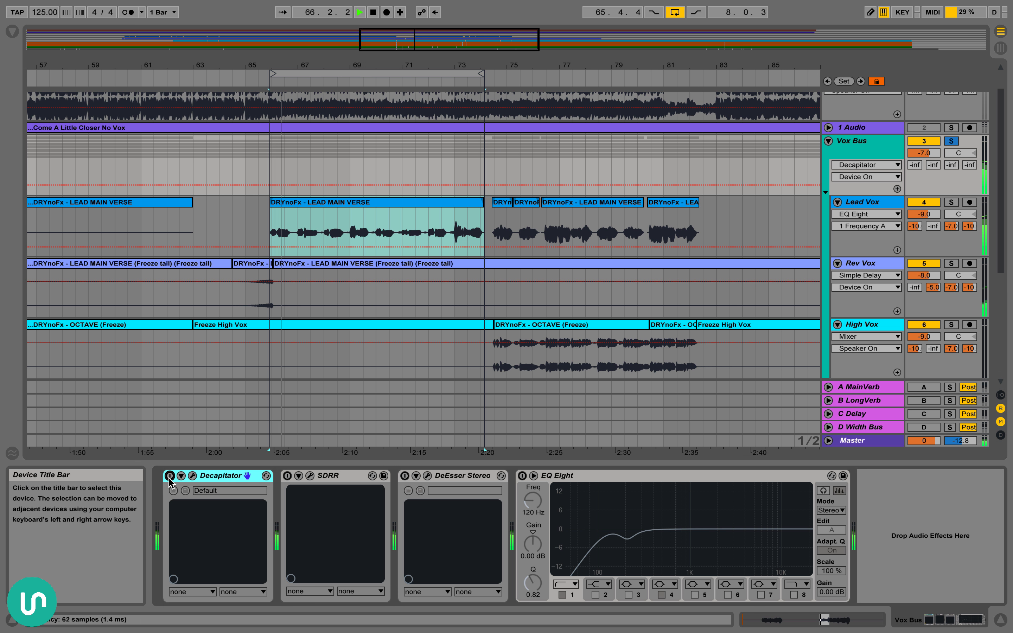
pyautogui.click(169, 477)
pyautogui.press('space')
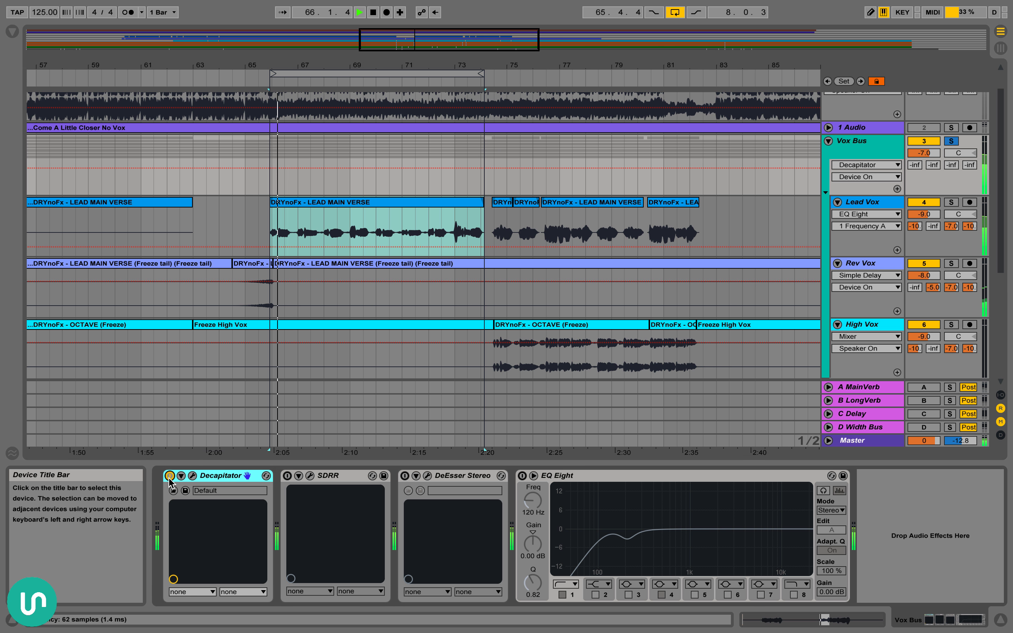
pyautogui.press('space')
# Open Decapitator's plug-in window and adjust its Drive while the Vox Bus plays
pyautogui.click(192, 476)
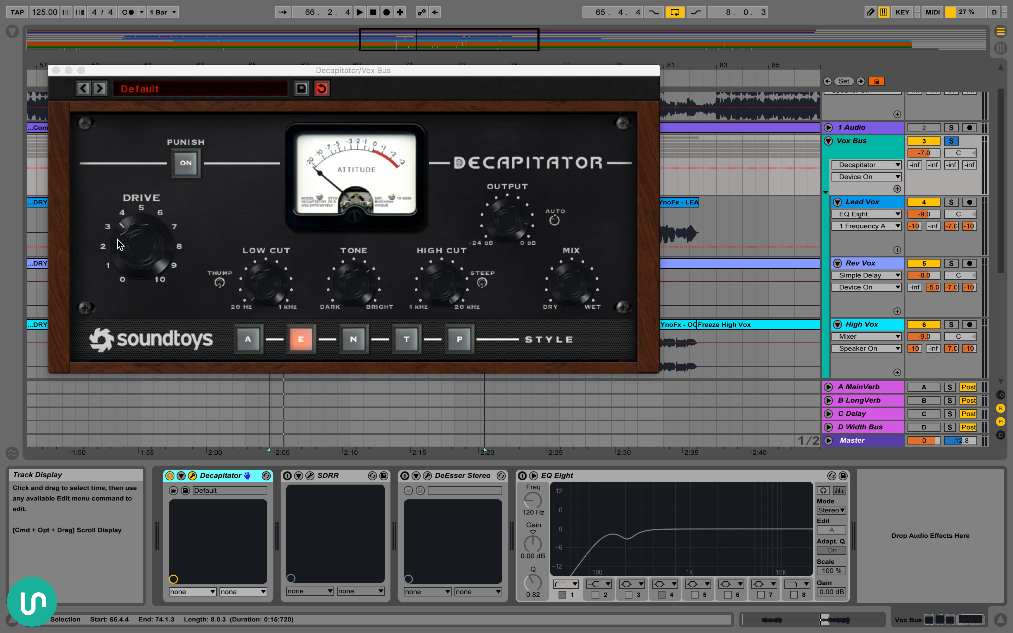
pyautogui.click(135, 244)
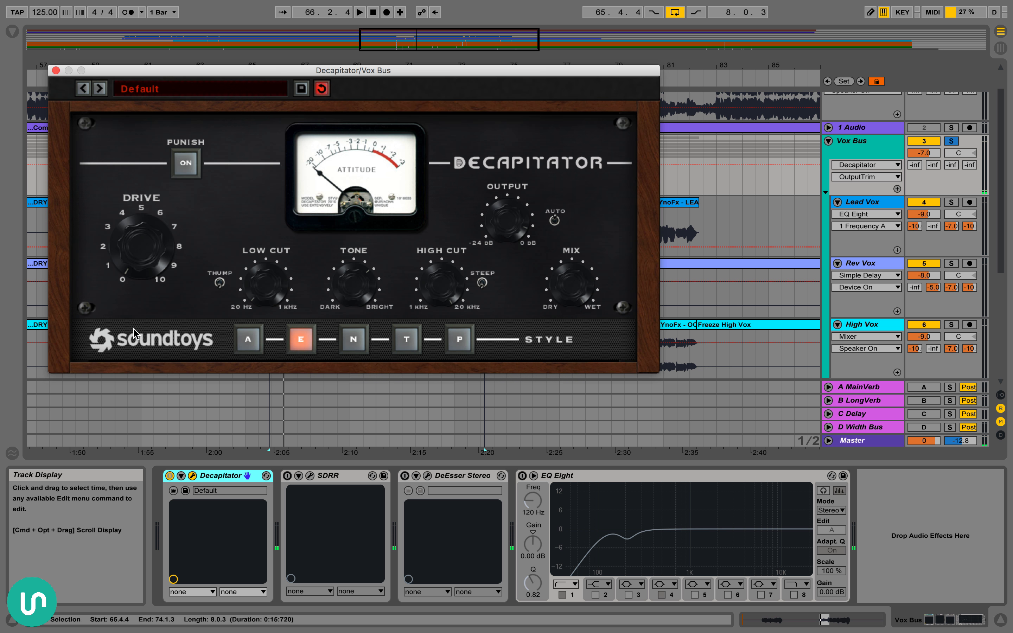
pyautogui.press('space')
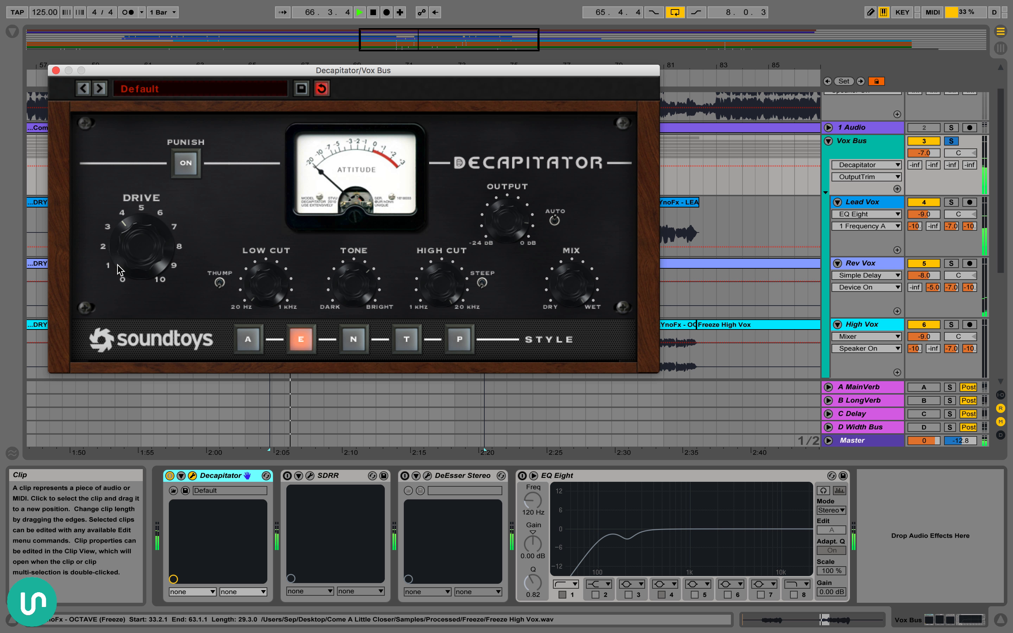
pyautogui.moveTo(120, 271)
pyautogui.mouseDown()
pyautogui.moveTo(118, 250)
pyautogui.moveTo(111, 273)
pyautogui.moveTo(115, 252)
pyautogui.mouseUp()
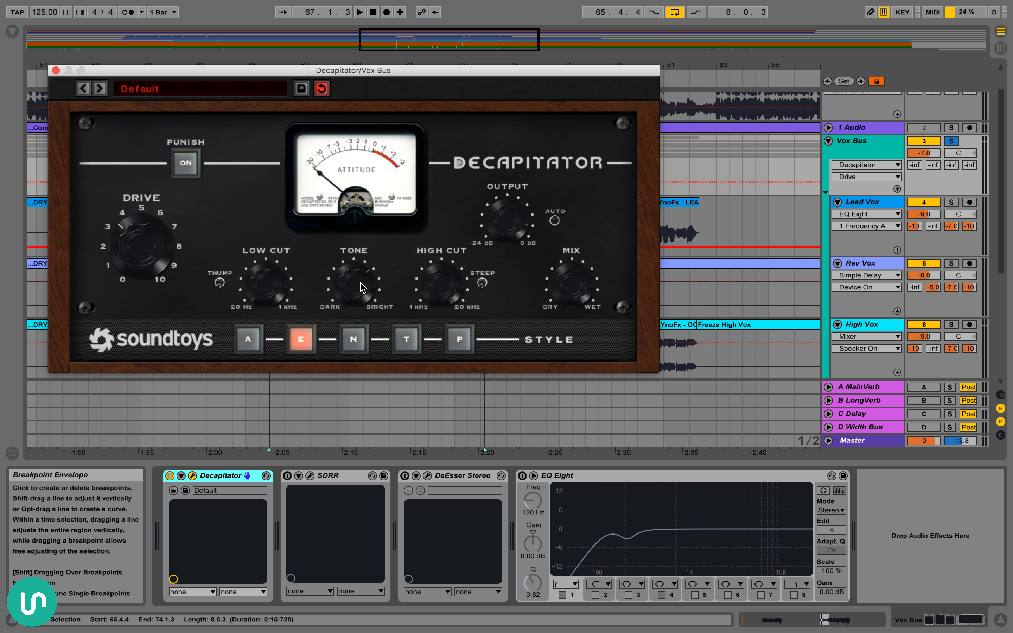
# Adjust Decapitator's Tone while the looped verse plays, and close the plug-in window
pyautogui.press('space')
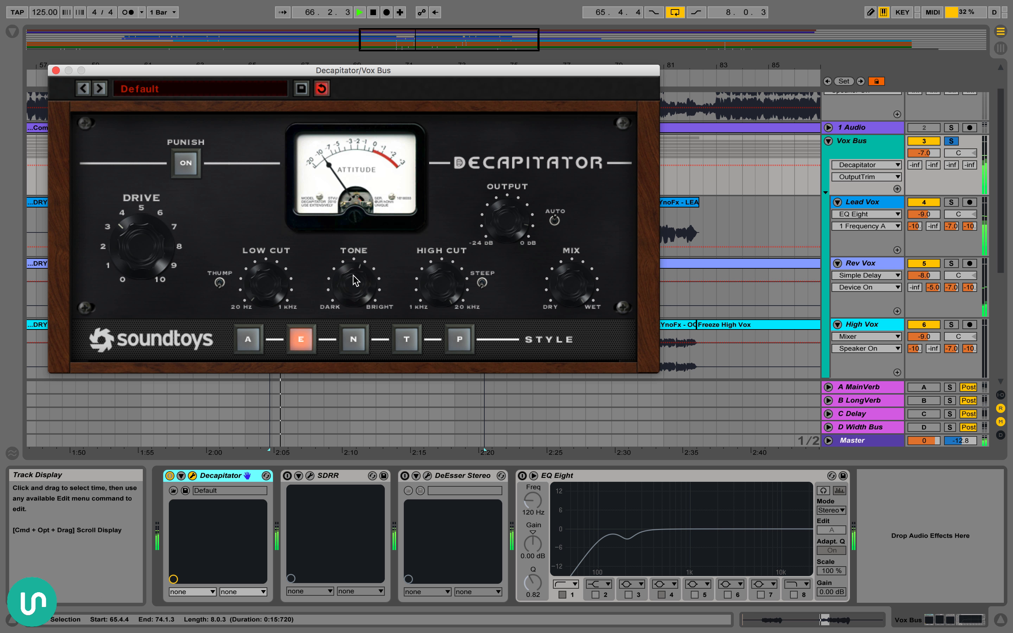
pyautogui.moveTo(353, 265); pyautogui.dragTo(354, 262)
pyautogui.press('space')
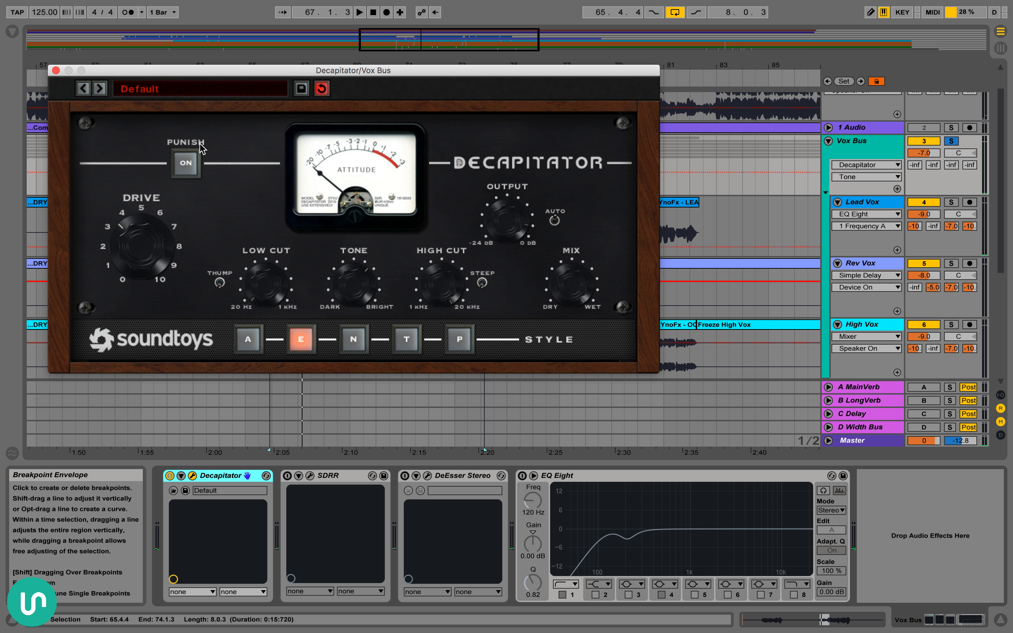
pyautogui.click(56, 70)
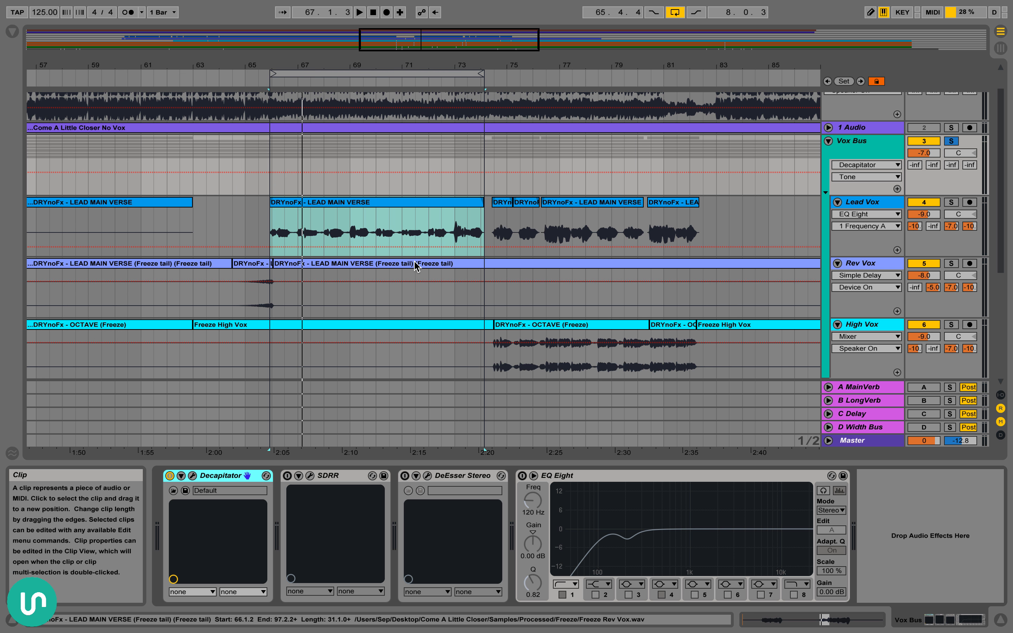
# Switch on SDRR on the Vox Bus and open its plug-in window
pyautogui.hscroll(2, 447, 396)
pyautogui.click(322, 479)
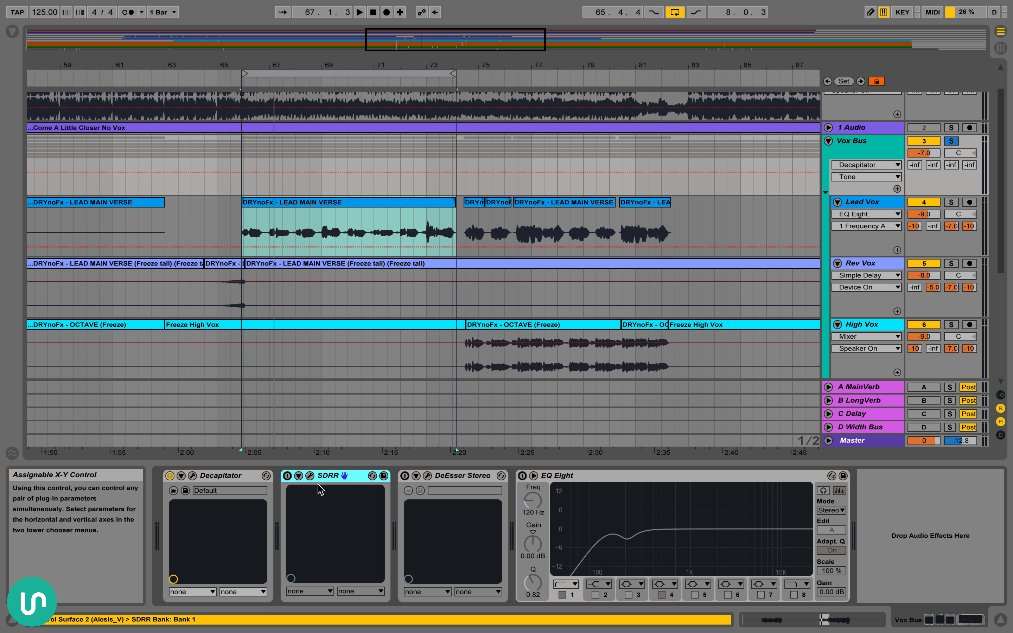
pyautogui.click(288, 476)
pyautogui.click(310, 476)
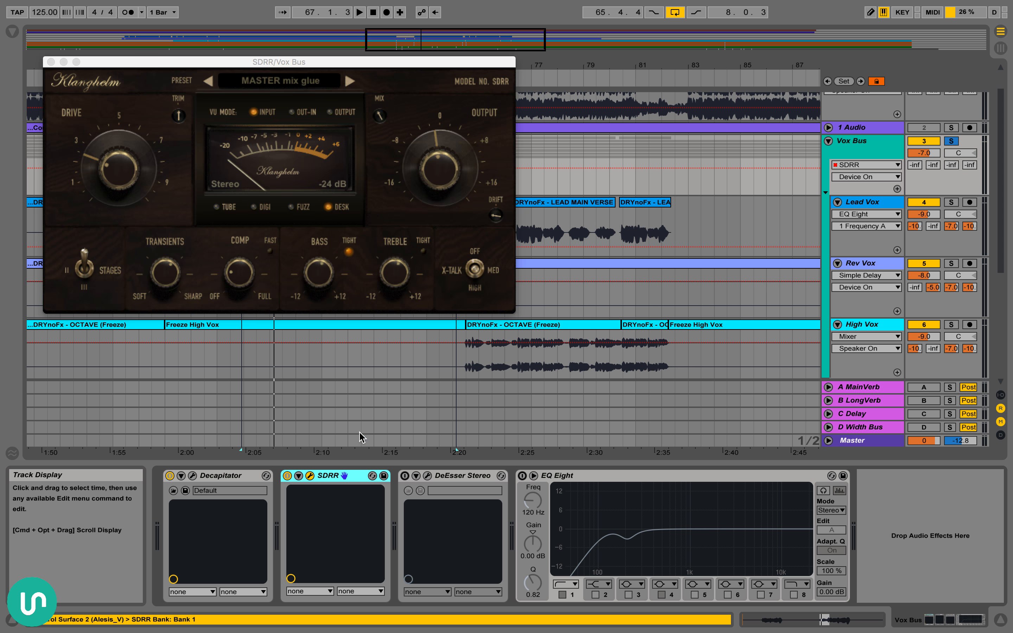
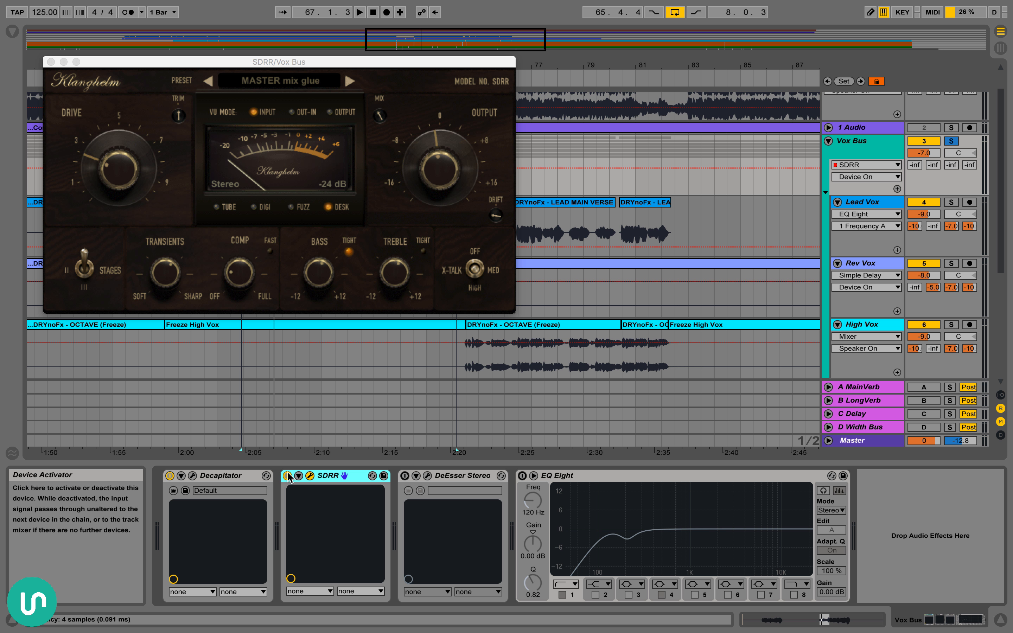
# Audition the Vox Bus from 65.4.4 with SDRR switched on, and close its plug-in window
pyautogui.press('space')
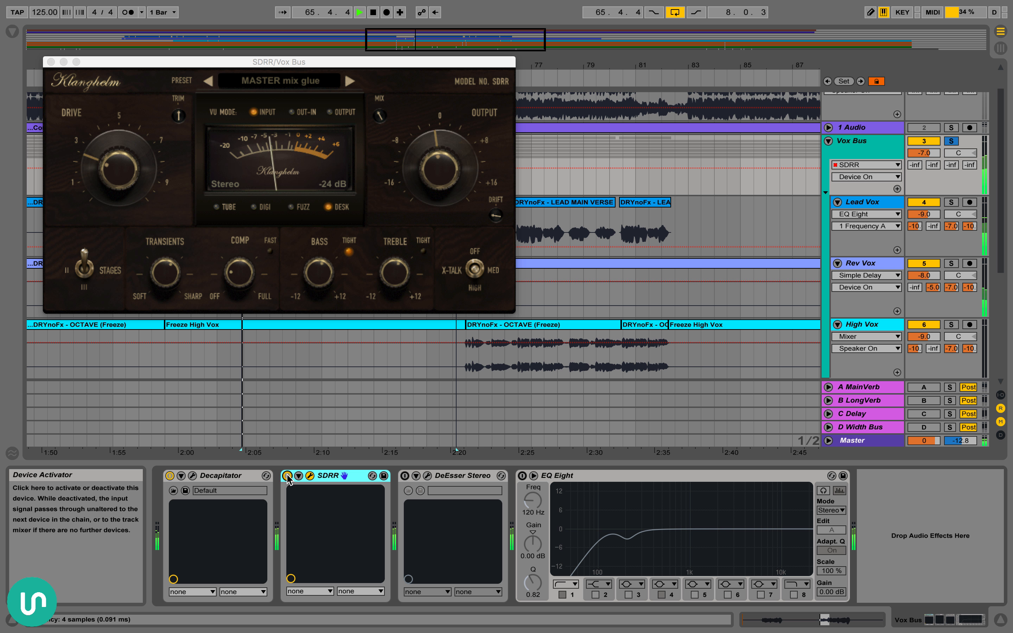
pyautogui.press('space')
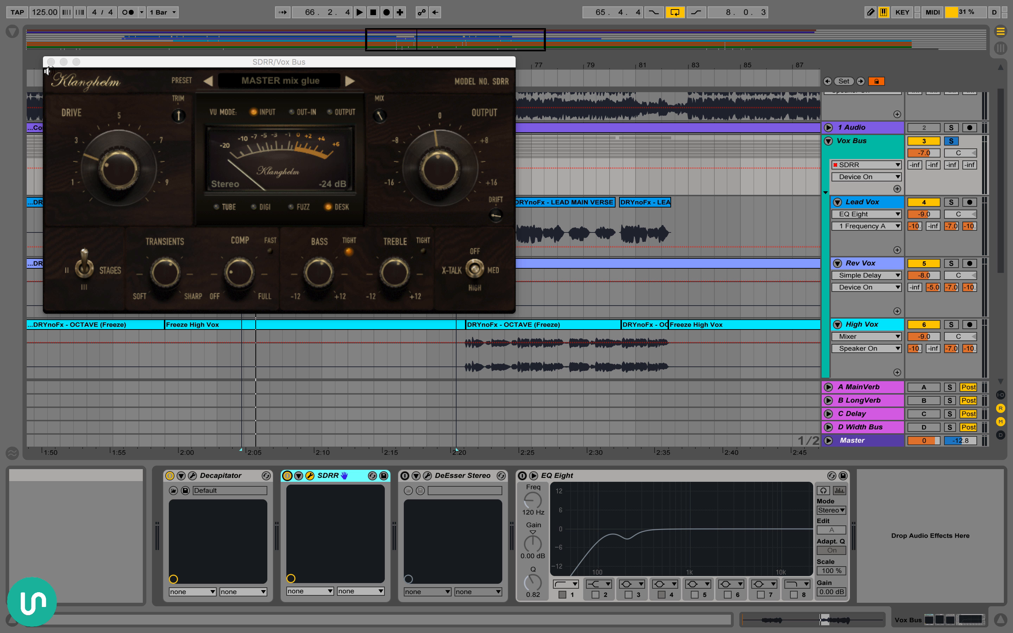
pyautogui.click(51, 61)
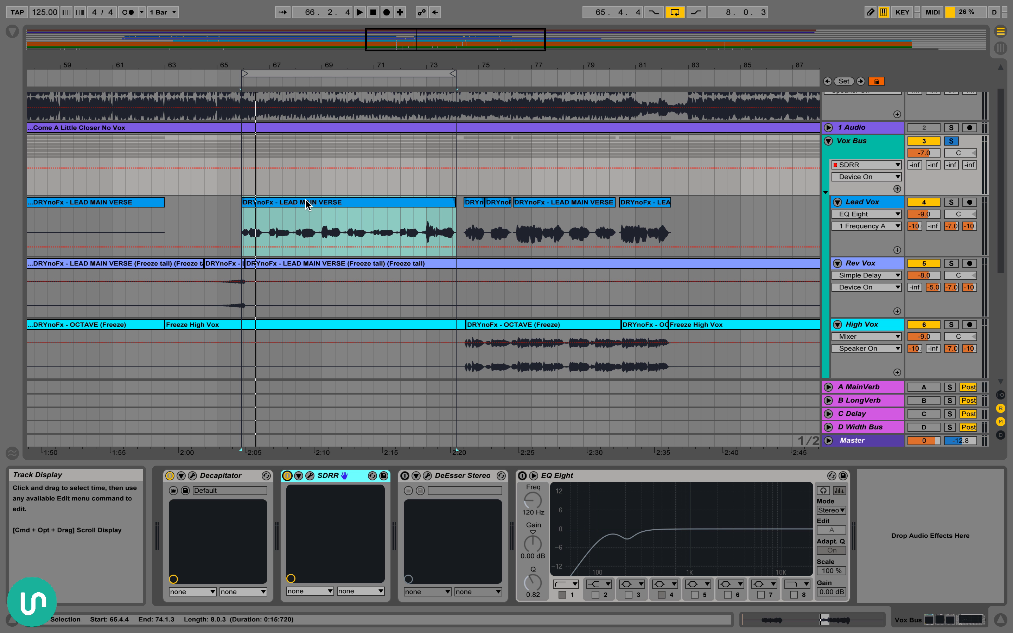
# Switch on DeEsser Stereo on the Vox Bus and open its plug-in window
pyautogui.scroll(-5, 493, 305)
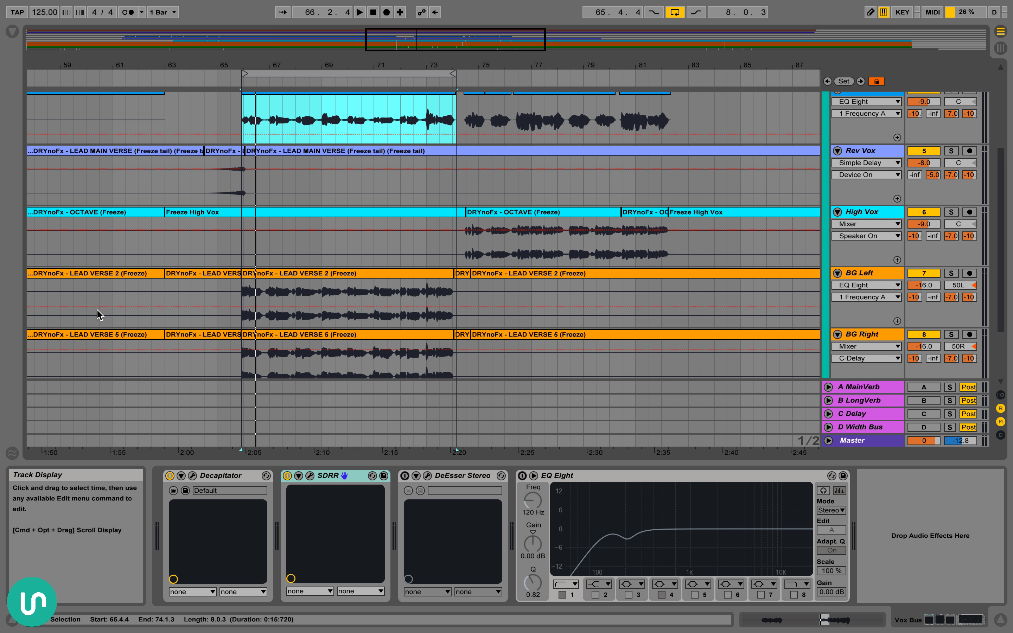
pyautogui.scroll(4, 506, 345)
pyautogui.scroll(-5, 501, 334)
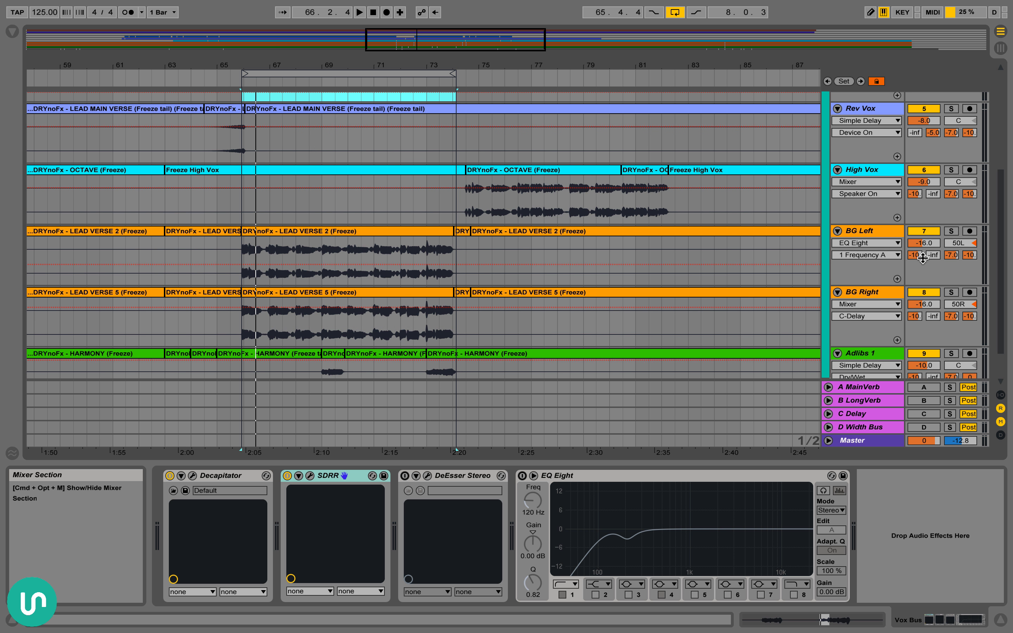
pyautogui.scroll(1, 550, 268)
pyautogui.scroll(3, 550, 268)
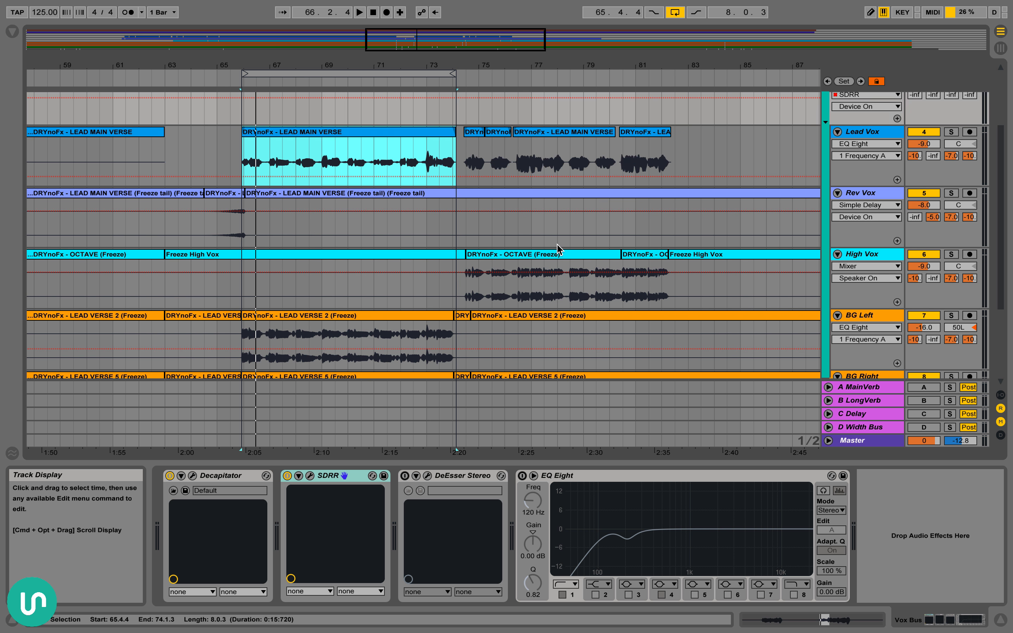
pyautogui.click(891, 113)
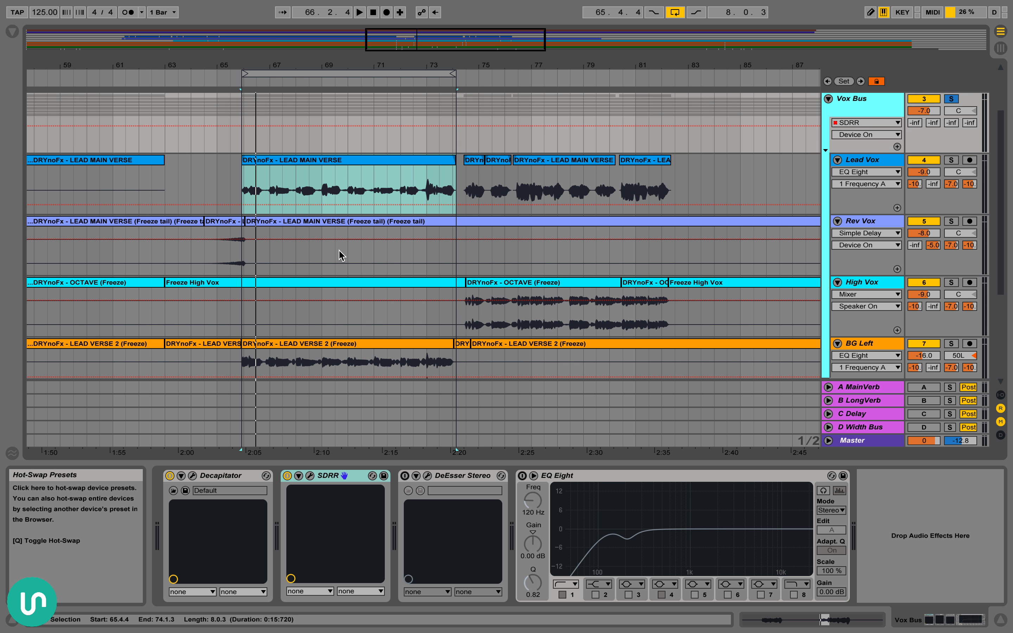
pyautogui.click(454, 482)
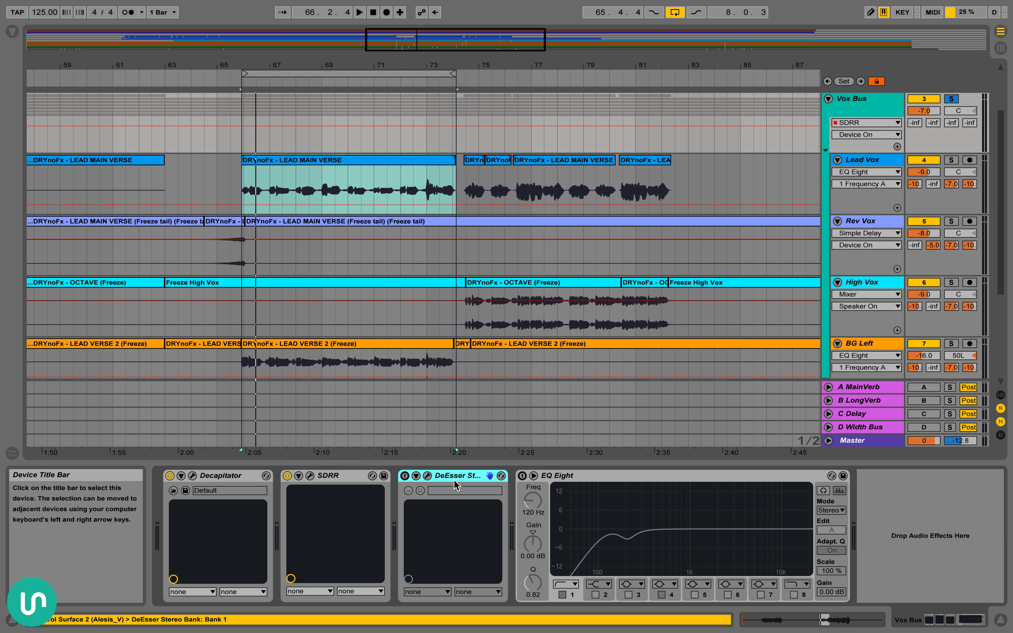
pyautogui.click(404, 476)
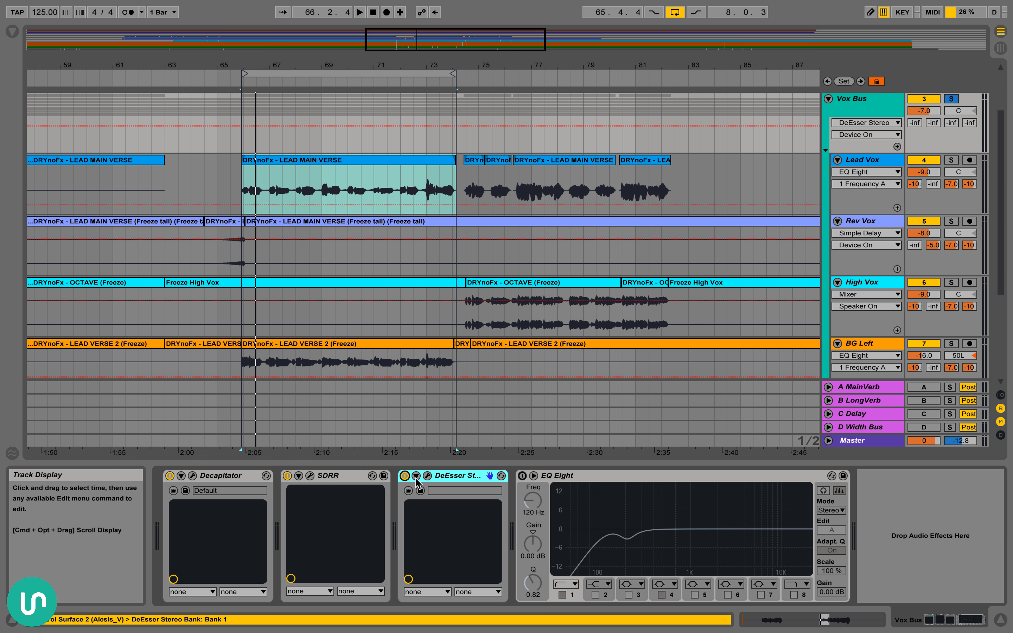
pyautogui.click(427, 476)
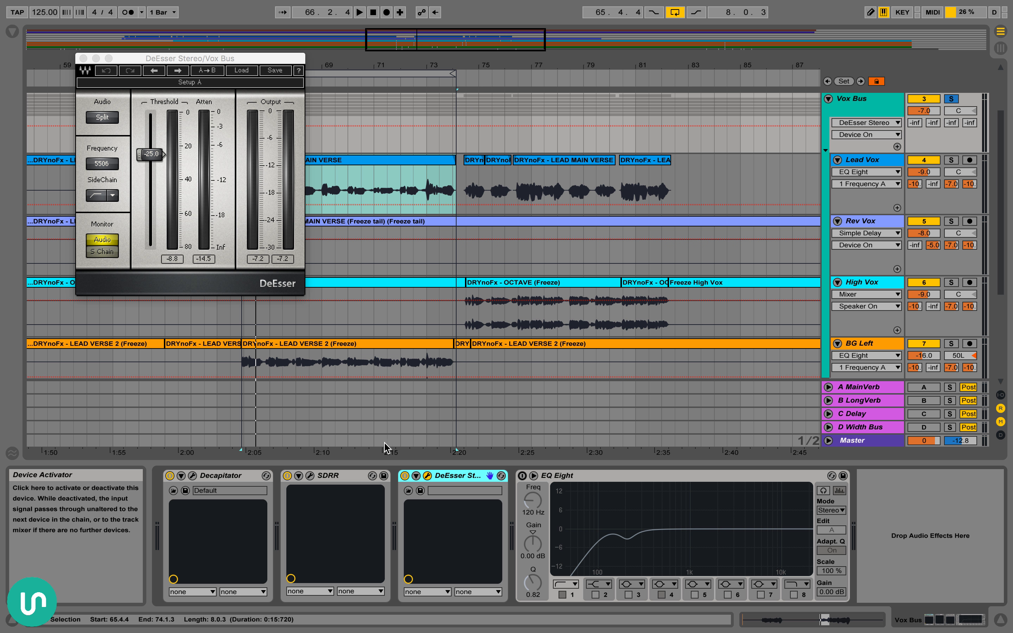
# Audition the Vox Bus from 65.4.4 through the DeEsser, and close the plug-in window
pyautogui.press('space')
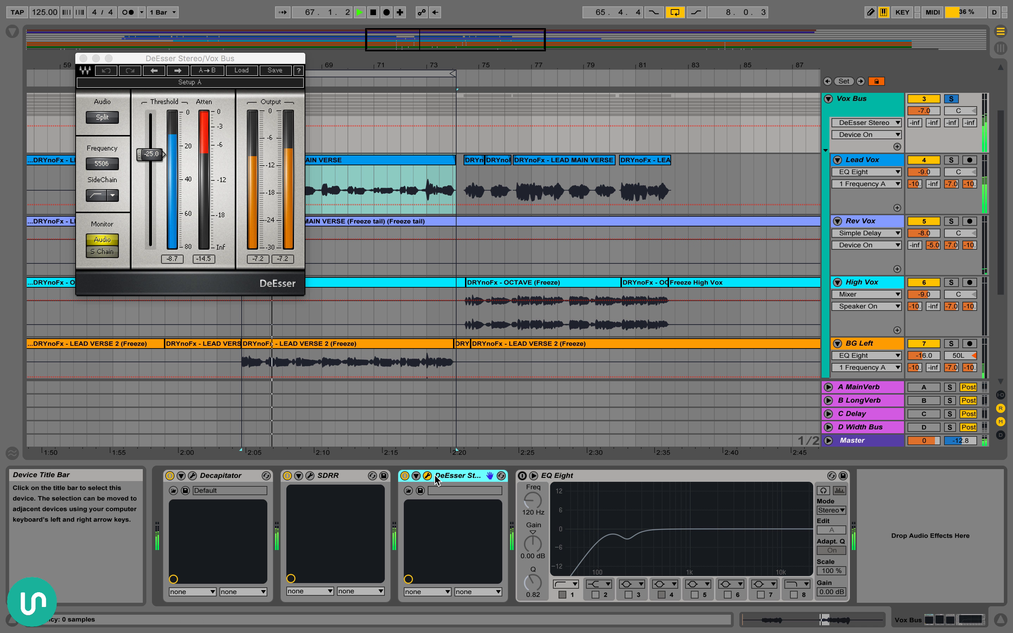
pyautogui.press('space')
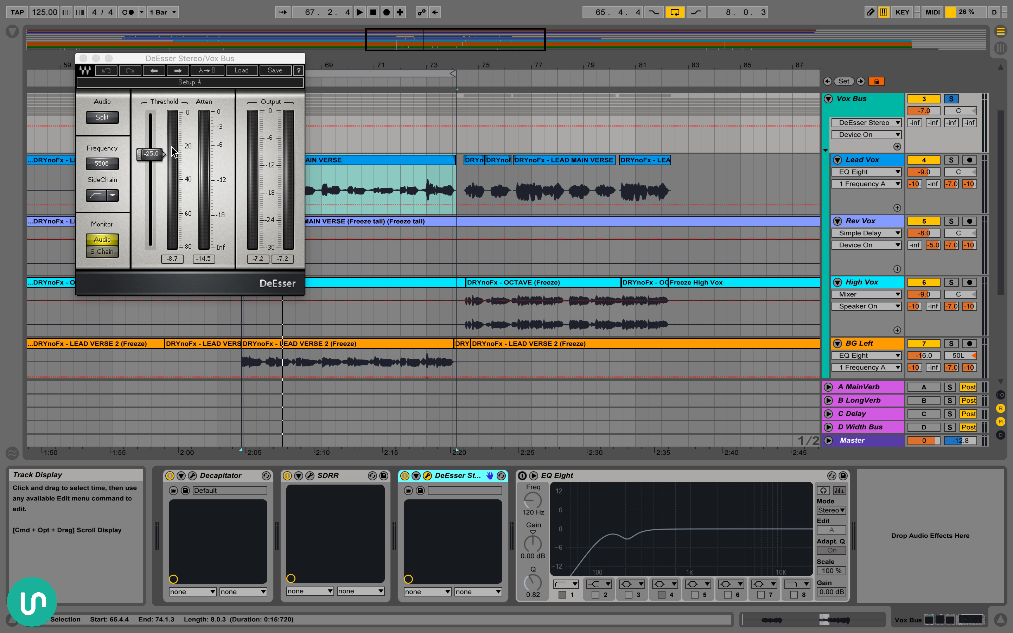
pyautogui.click(83, 58)
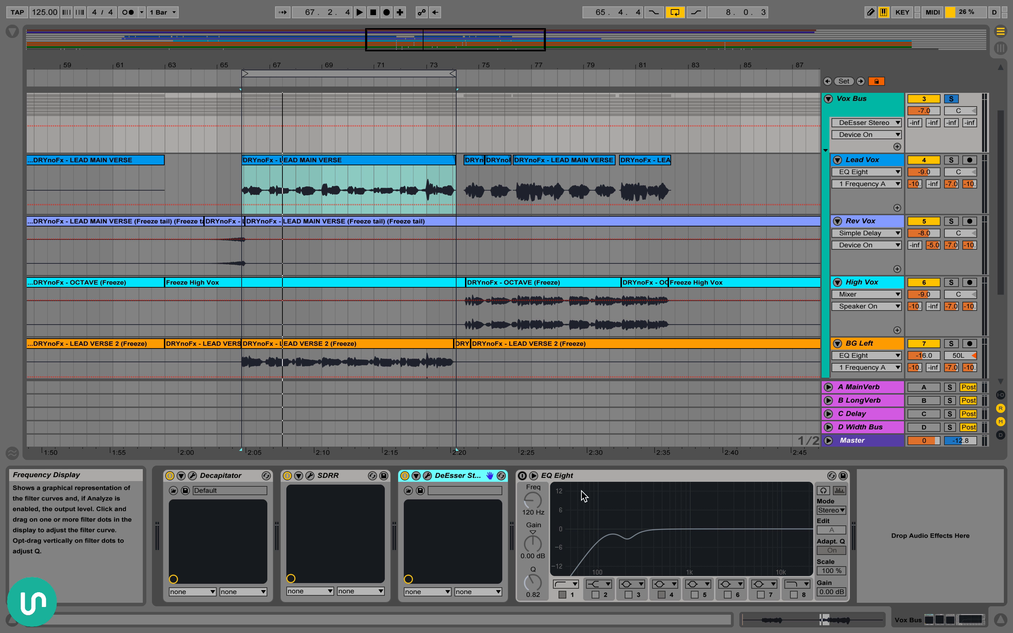
# Switch on EQ Eight on the Vox Bus
pyautogui.click(552, 475)
pyautogui.click(522, 475)
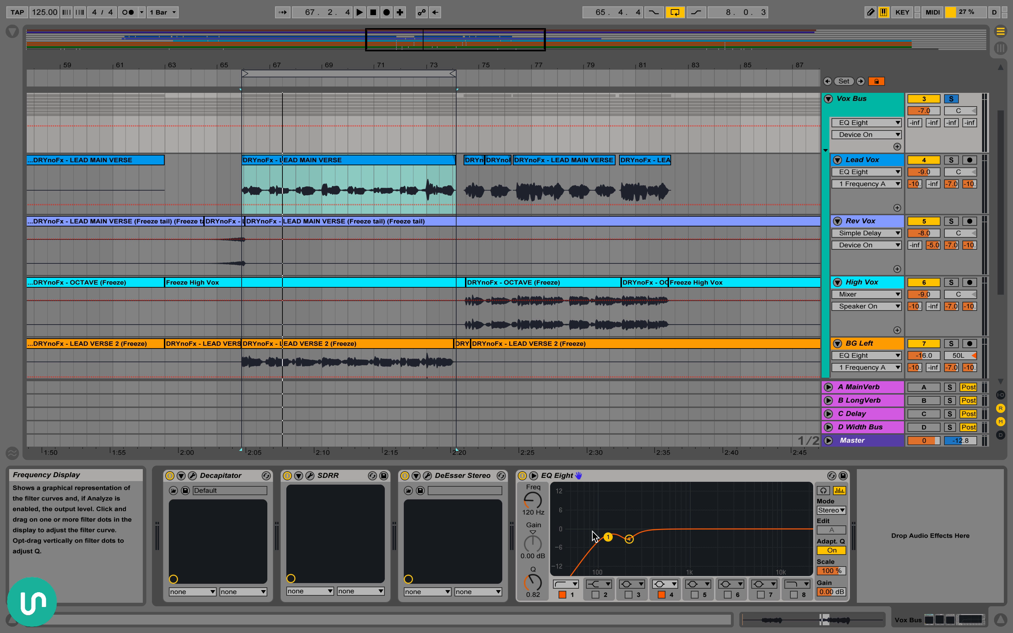
pyautogui.click(528, 501)
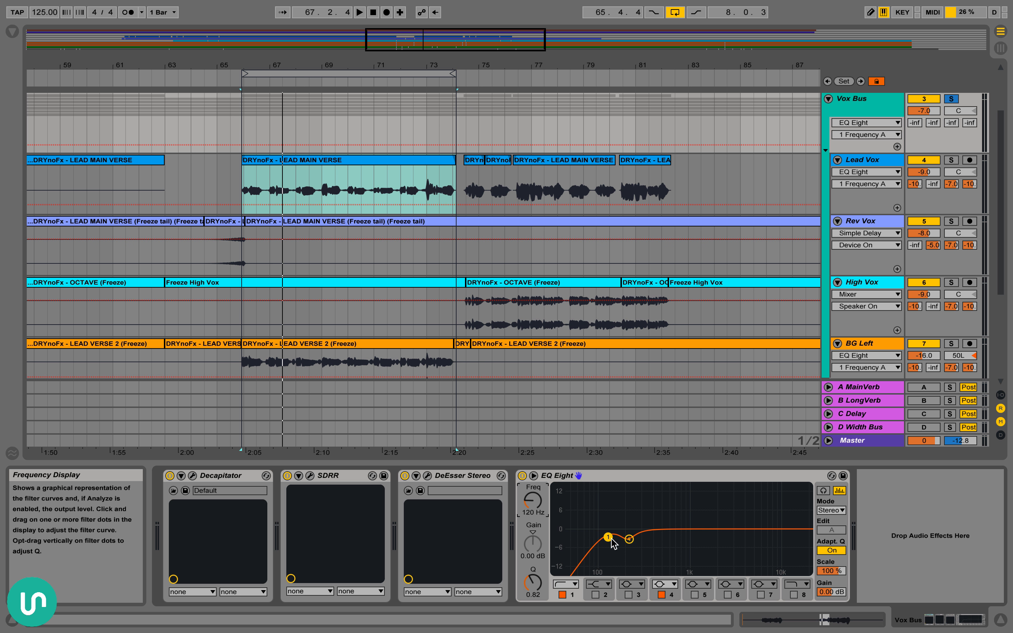
# Expand EQ Eight to view all its bands in the large display, and collapse it again
pyautogui.doubleClick(630, 543)
pyautogui.press('super+alt+l')
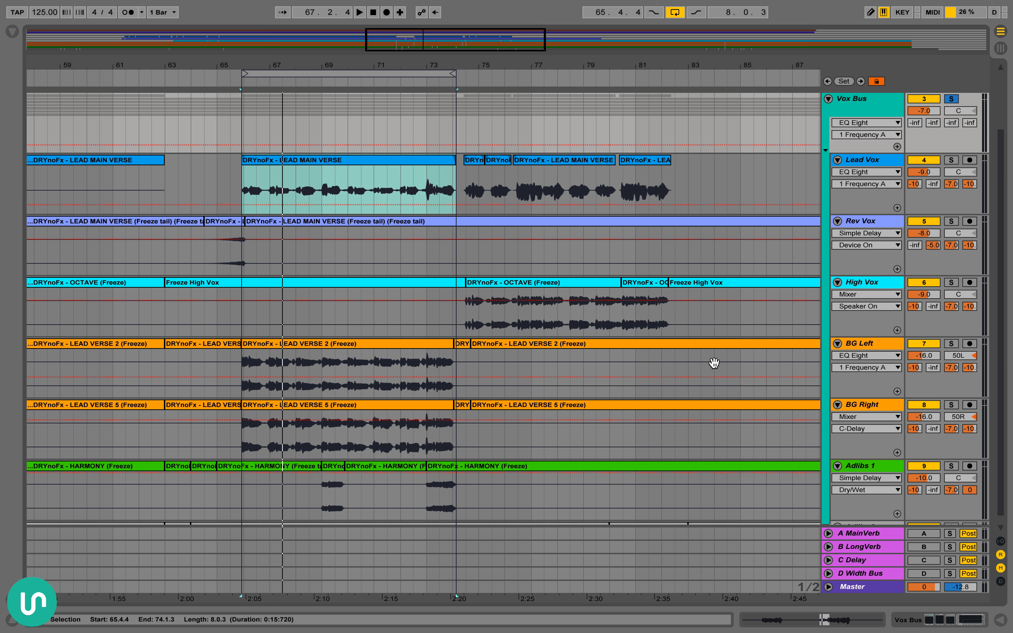
pyautogui.press('super+alt+l')
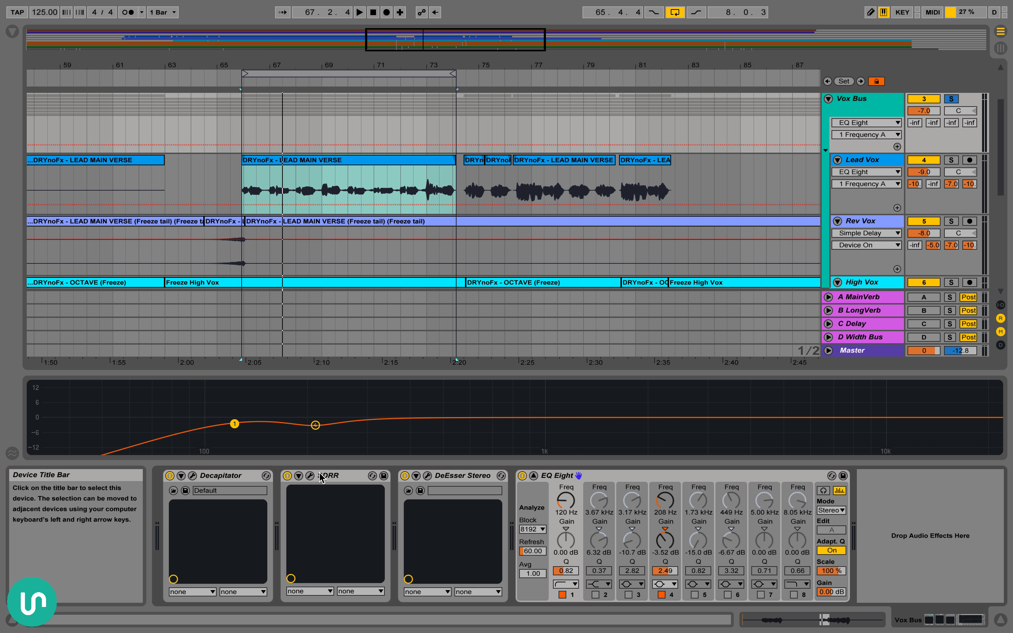
pyautogui.click(534, 475)
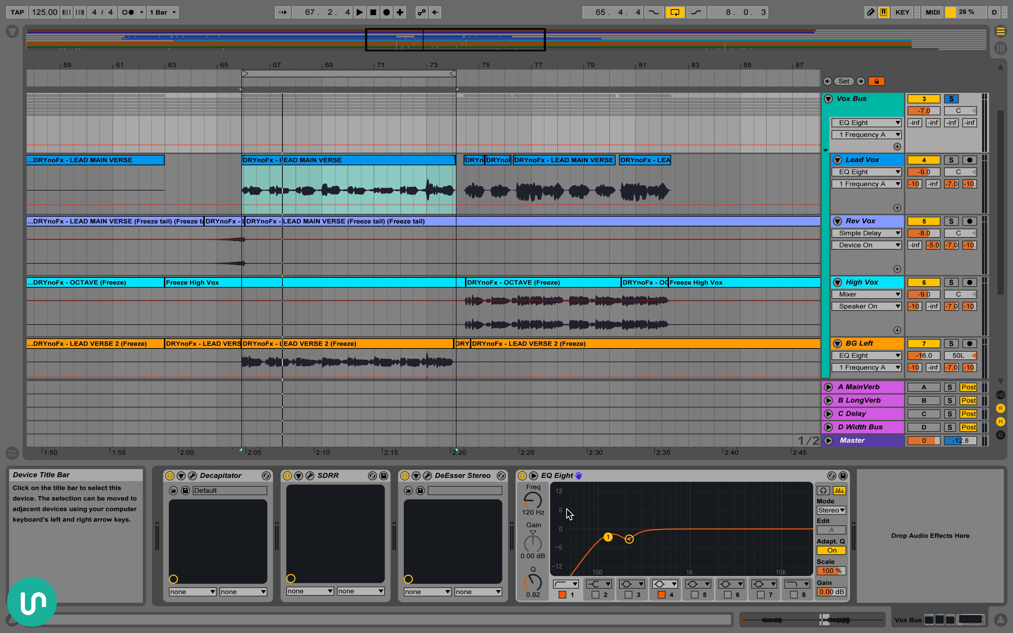
# Try boosting EQ Eight's band 4 gain to 15 dB while the vocals play, undo the boost and stop playback
pyautogui.click(630, 540)
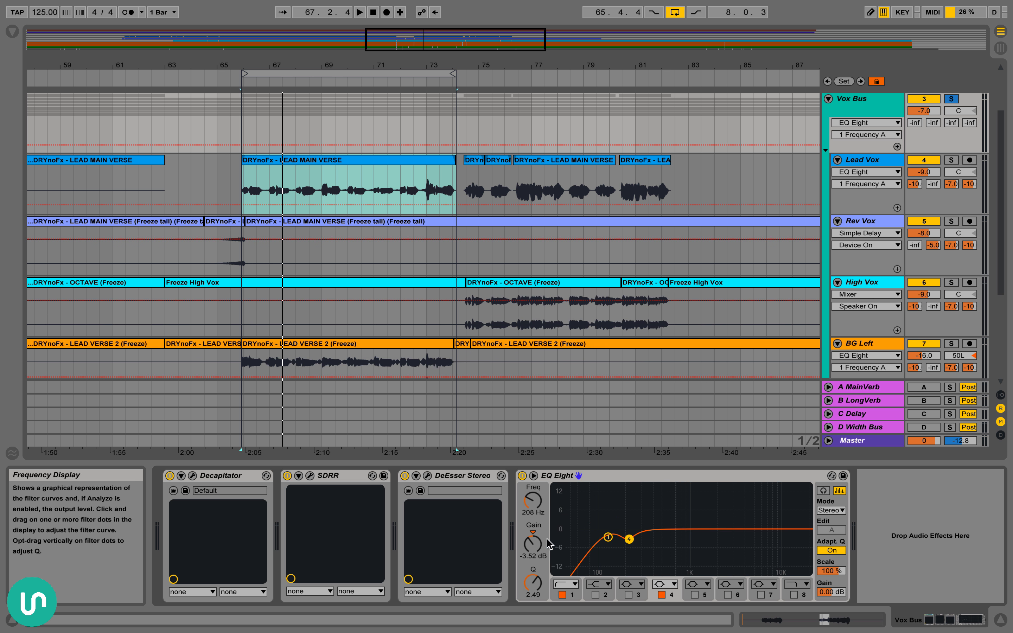
pyautogui.press('space')
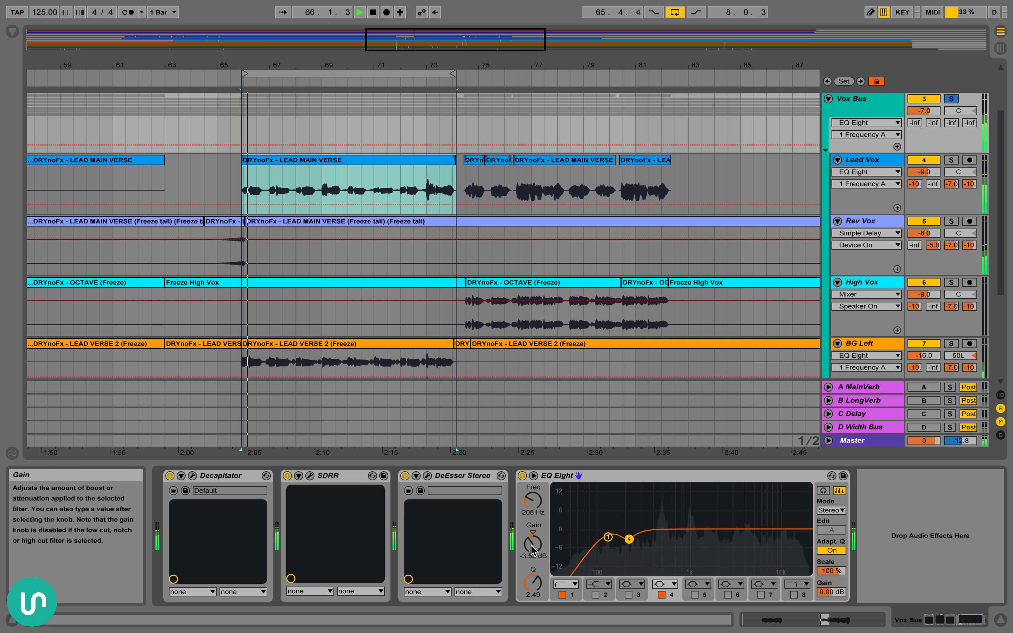
pyautogui.moveTo(533, 549); pyautogui.dragTo(533, 494)
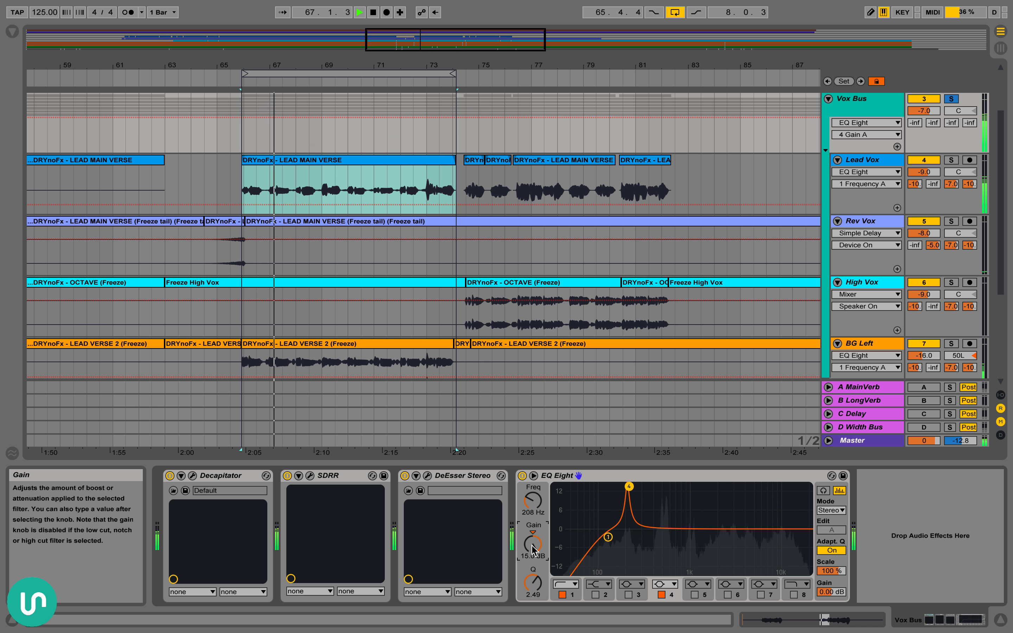
pyautogui.press('super+z')
pyautogui.press('space')
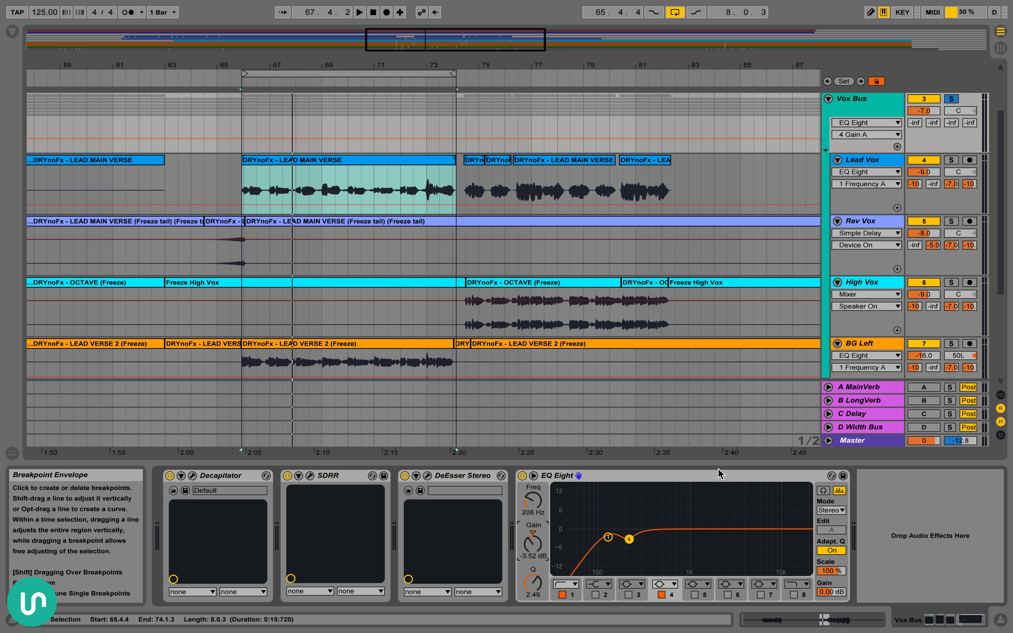
# Hide the device view, and fold and unfold the Vox Bus group
pyautogui.hscroll(-3, 525, 253)
pyautogui.hscroll(-2, 526, 254)
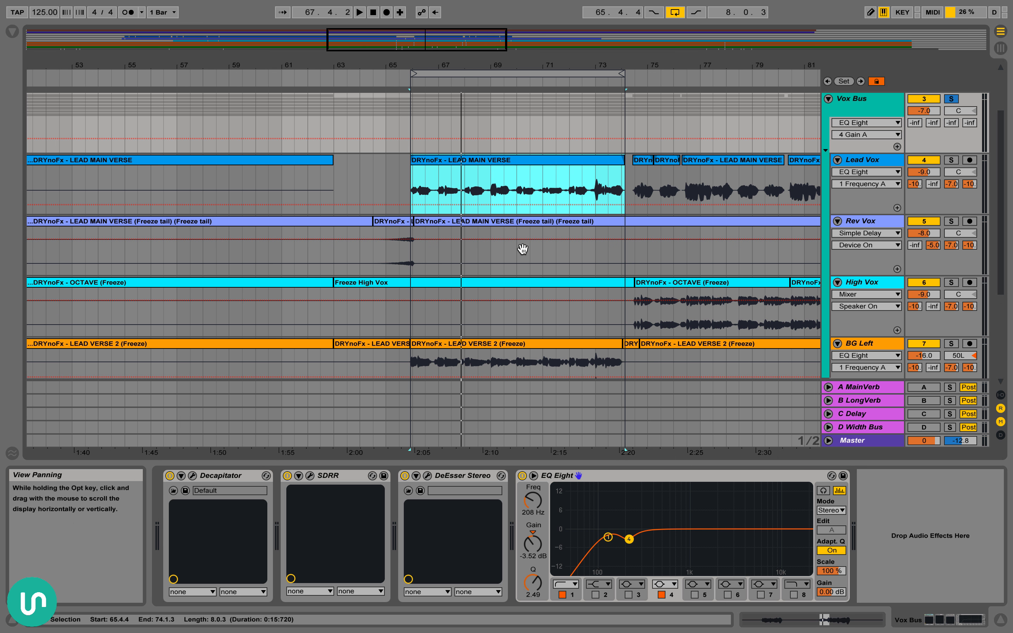
pyautogui.press('super+alt+l')
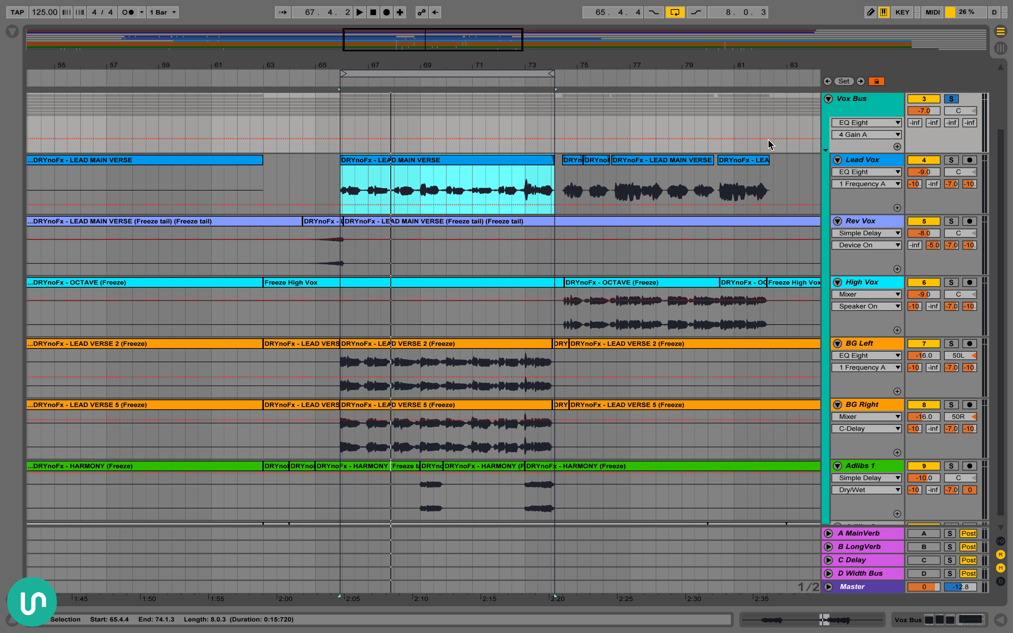
pyautogui.click(828, 98)
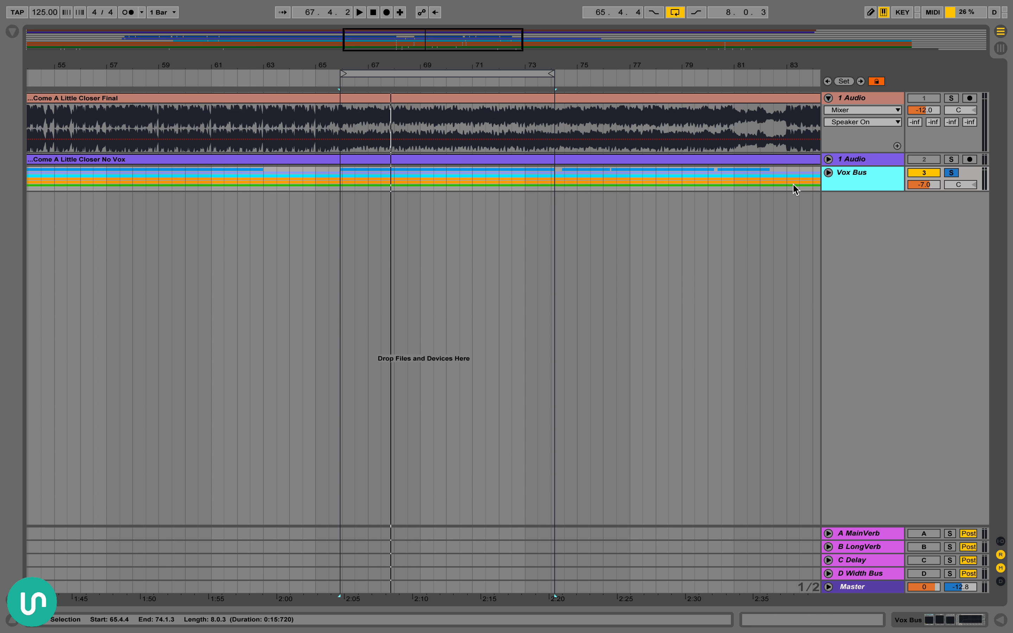
pyautogui.click(828, 173)
# Select bars 17 to 25 on the Lead Vox track
pyautogui.hscroll(-15, 586, 244)
pyautogui.scroll(-1, 551, 246)
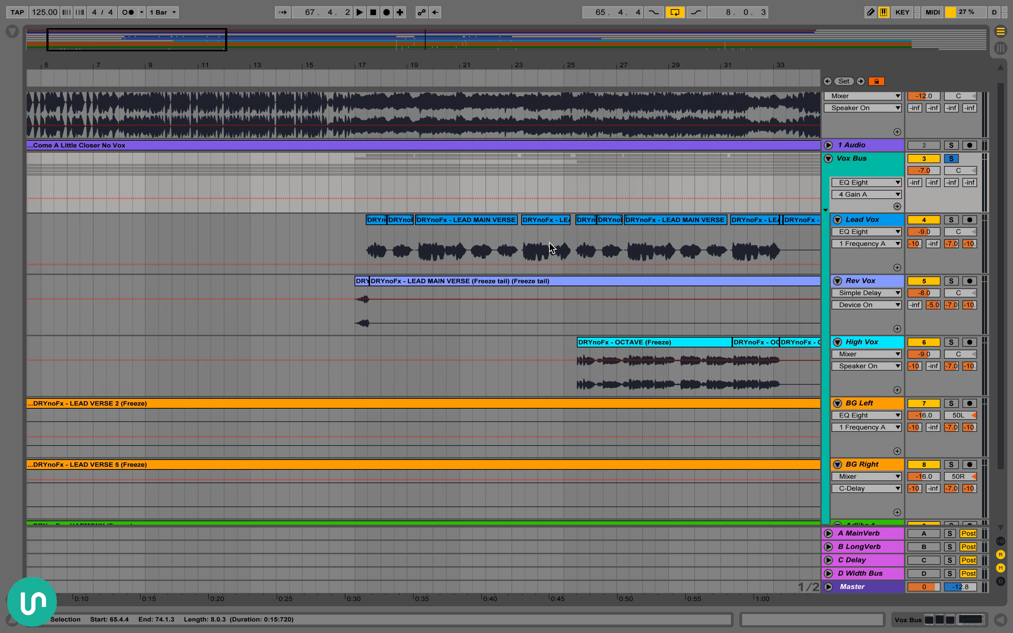
pyautogui.hscroll(5, 552, 247)
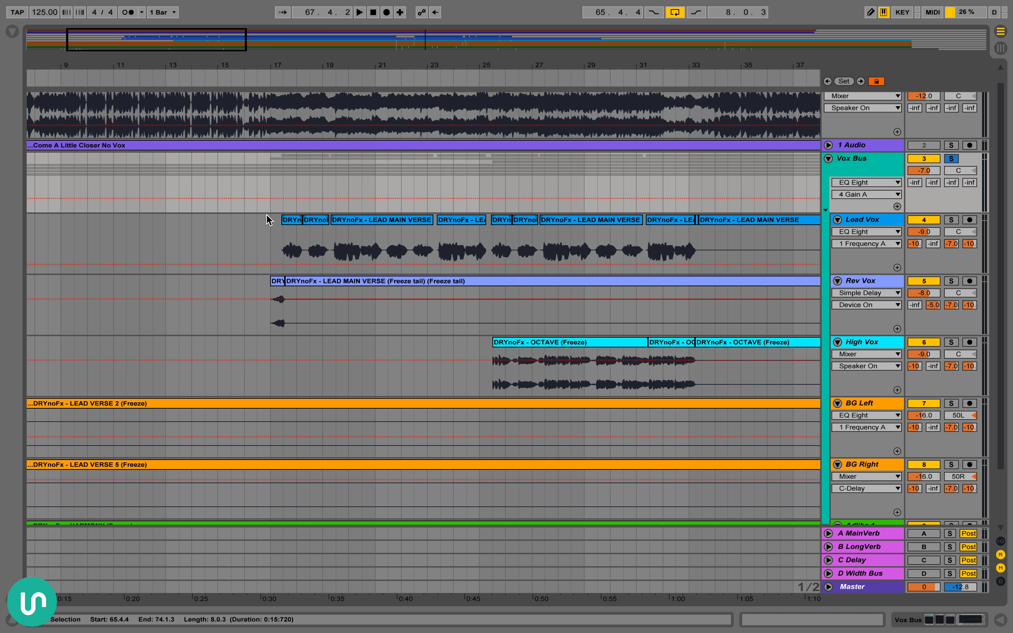
pyautogui.moveTo(268, 219); pyautogui.dragTo(484, 241)
pyautogui.hscroll(6, 485, 241)
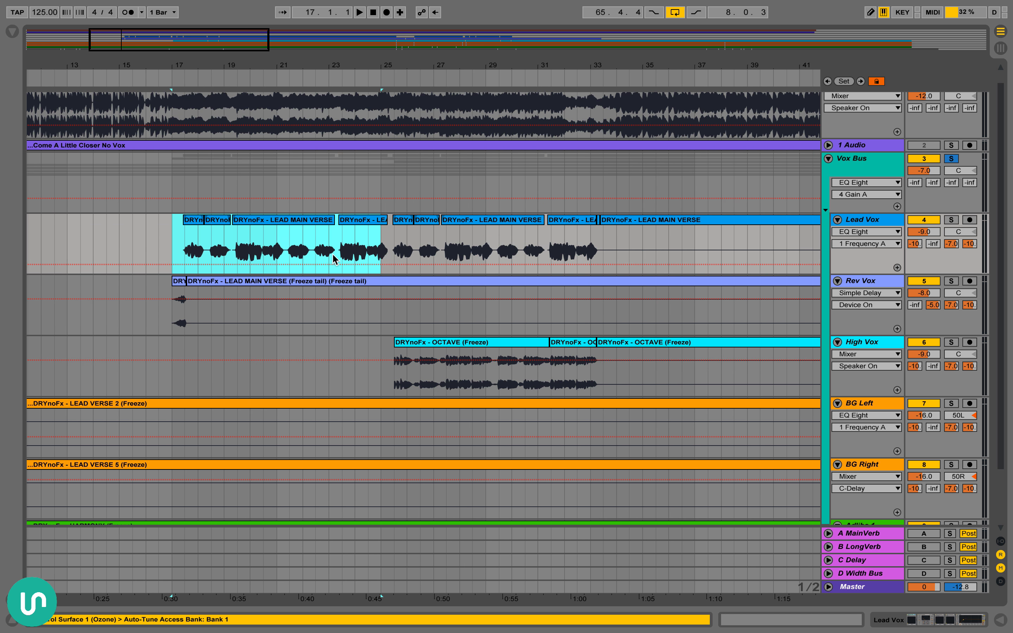
# Loop the Lead Vox passage from 25.1.1 to 33.3.1 and start playback
pyautogui.click(379, 237)
pyautogui.hscroll(5, 460, 245)
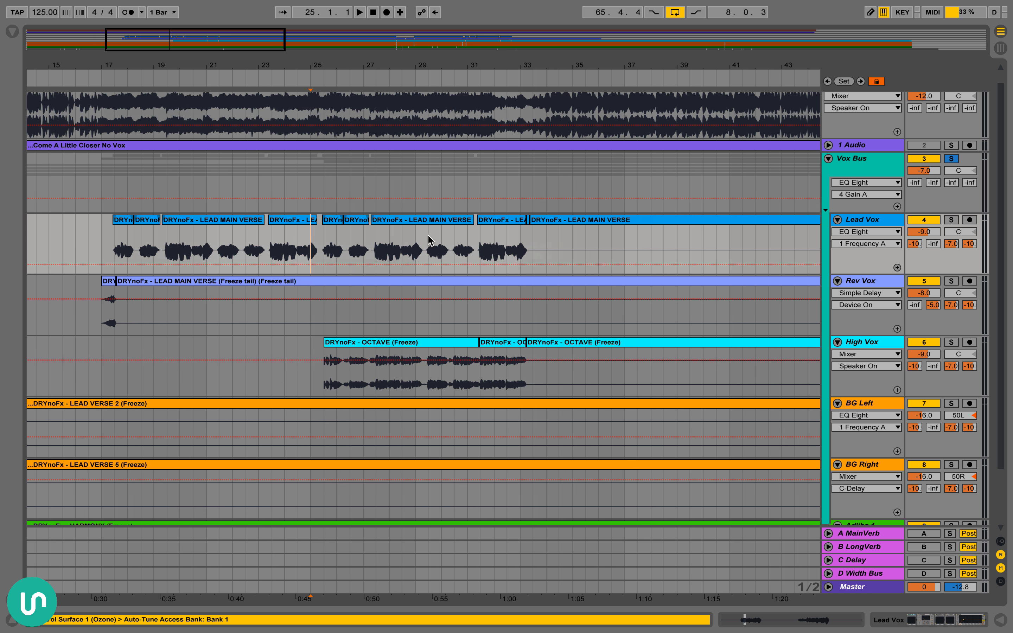
pyautogui.keyDown('shift'); pyautogui.click(510, 247); pyautogui.keyUp('shift')
pyautogui.press('super+l')
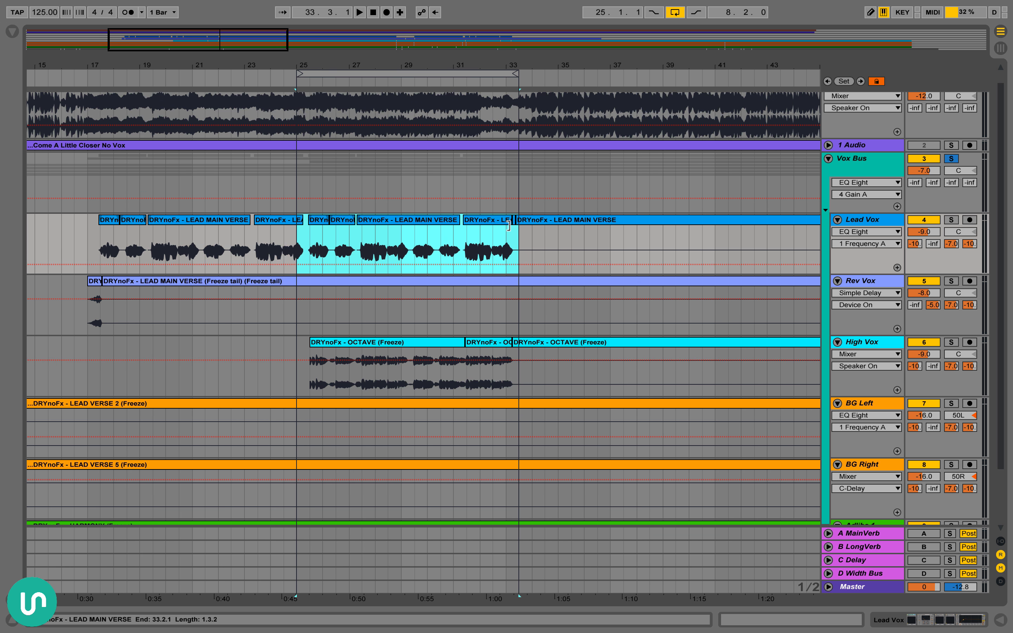
pyautogui.press('space')
pyautogui.scroll(3, 309, 204)
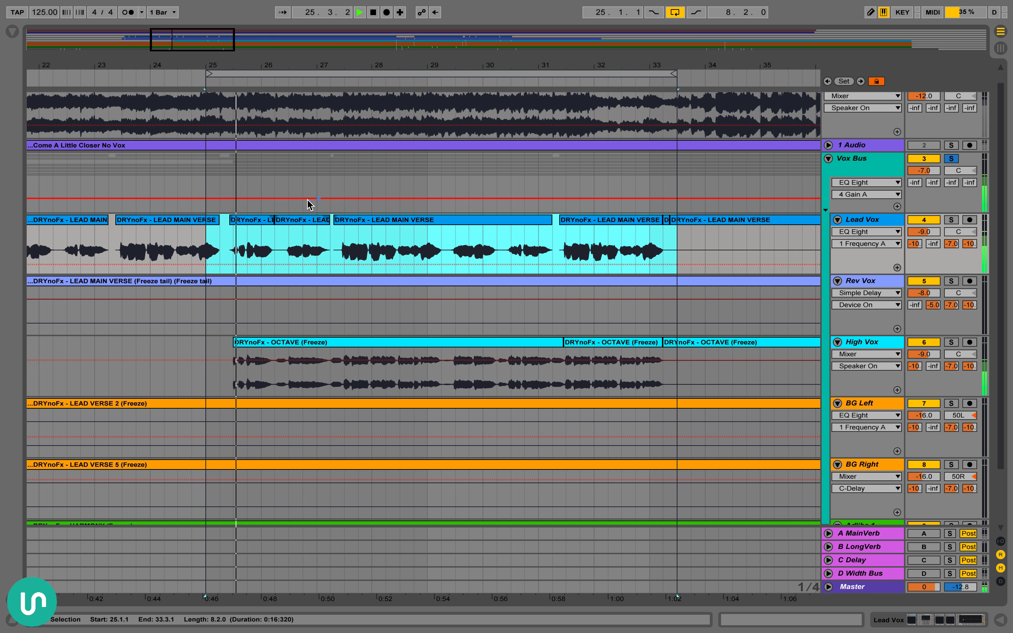
# Tighten the loop to the Lead Vox clips from 25.2.4 to 33.2.1, and stop playback
pyautogui.click(254, 220)
pyautogui.keyDown('shift'); pyautogui.click(641, 221); pyautogui.keyUp('shift')
pyautogui.press('super+l')
pyautogui.press('space')
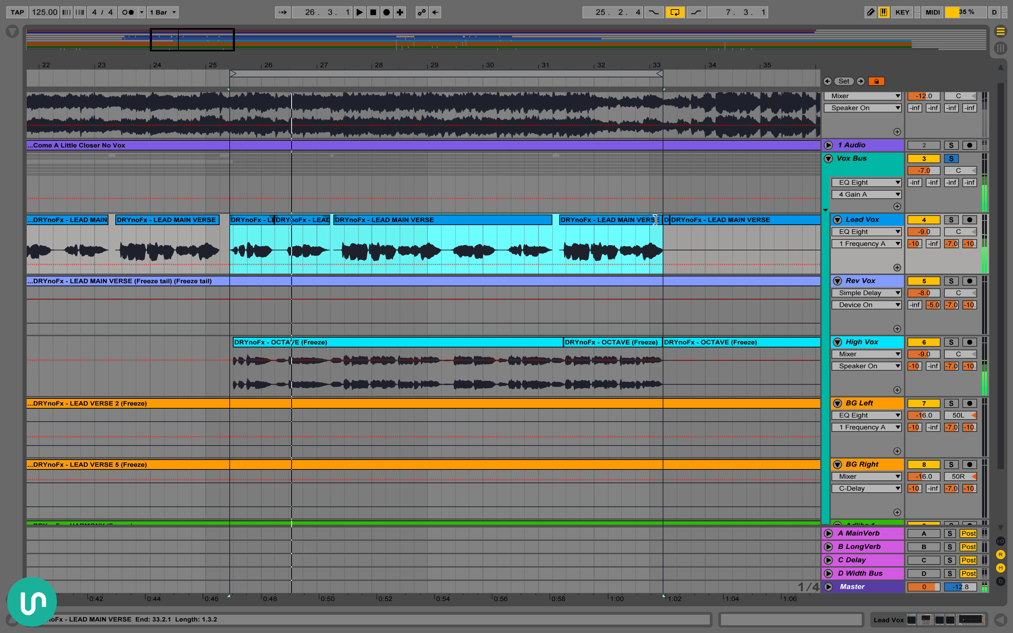
# Show the Lead Vox device chain, open the JJP-Vocals plug-in window to examine its settings, and close it
pyautogui.doubleClick(883, 222)
pyautogui.click(650, 475)
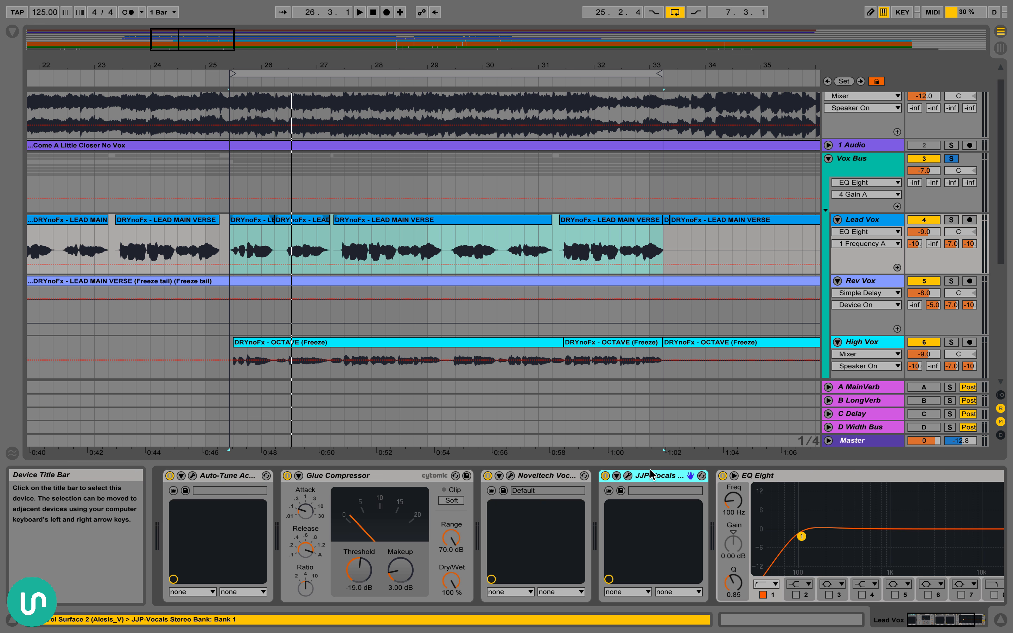
pyautogui.click(627, 480)
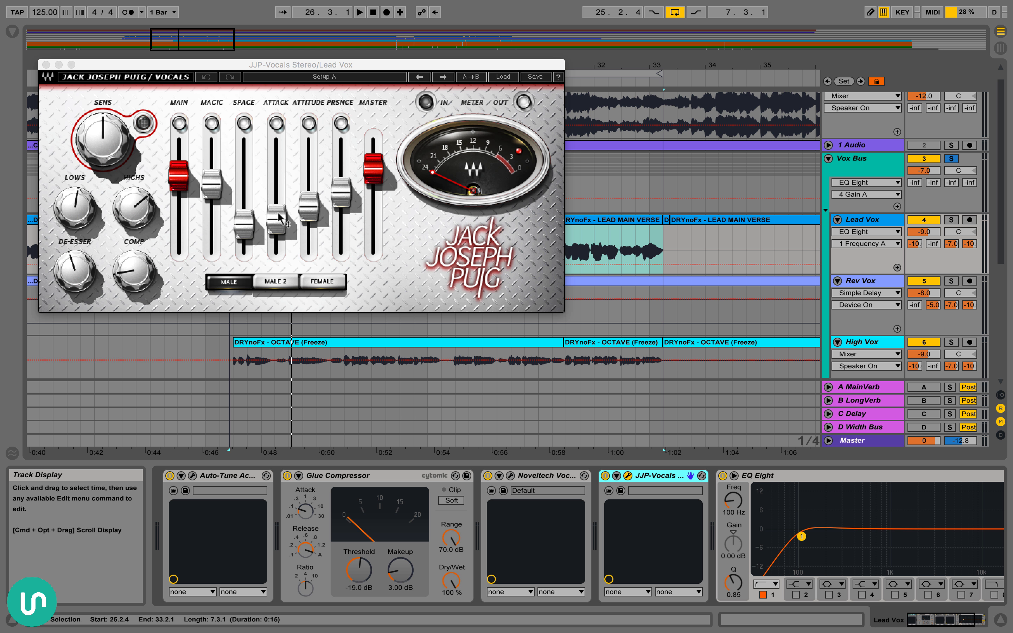
pyautogui.click(46, 65)
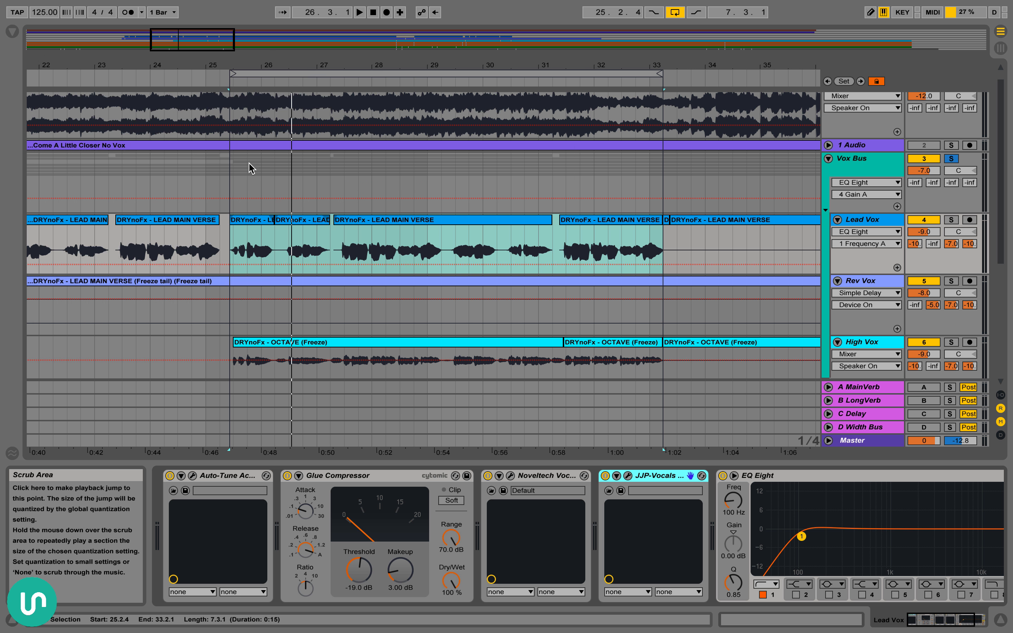
# Show the A MainVerb return track's device chain
pyautogui.hscroll(2, 473, 143)
pyautogui.scroll(-1, 473, 143)
pyautogui.scroll(-1, 473, 143)
pyautogui.hscroll(1, 473, 143)
pyautogui.moveTo(416, 67); pyautogui.dragTo(403, 45)
pyautogui.scroll(-1, 635, 244)
pyautogui.hscroll(1, 634, 244)
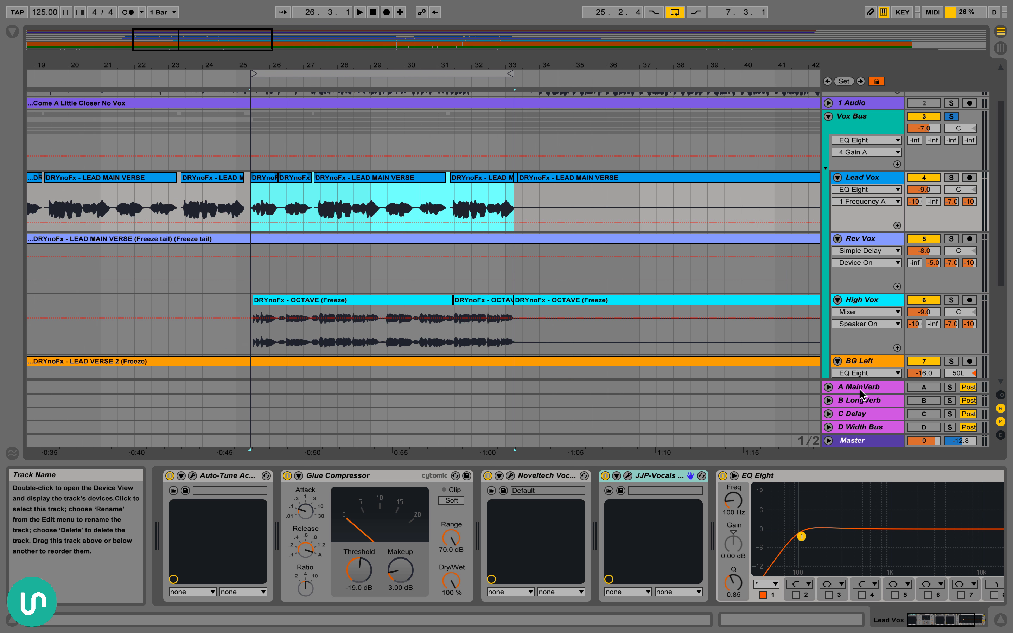
pyautogui.moveTo(376, 58); pyautogui.dragTo(376, 61)
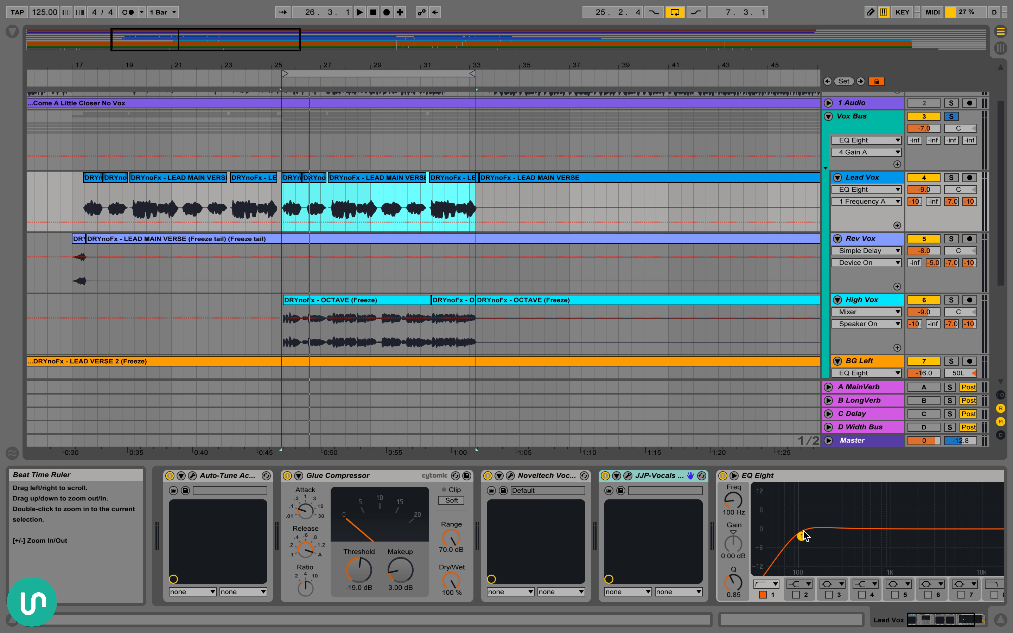
pyautogui.click(881, 387)
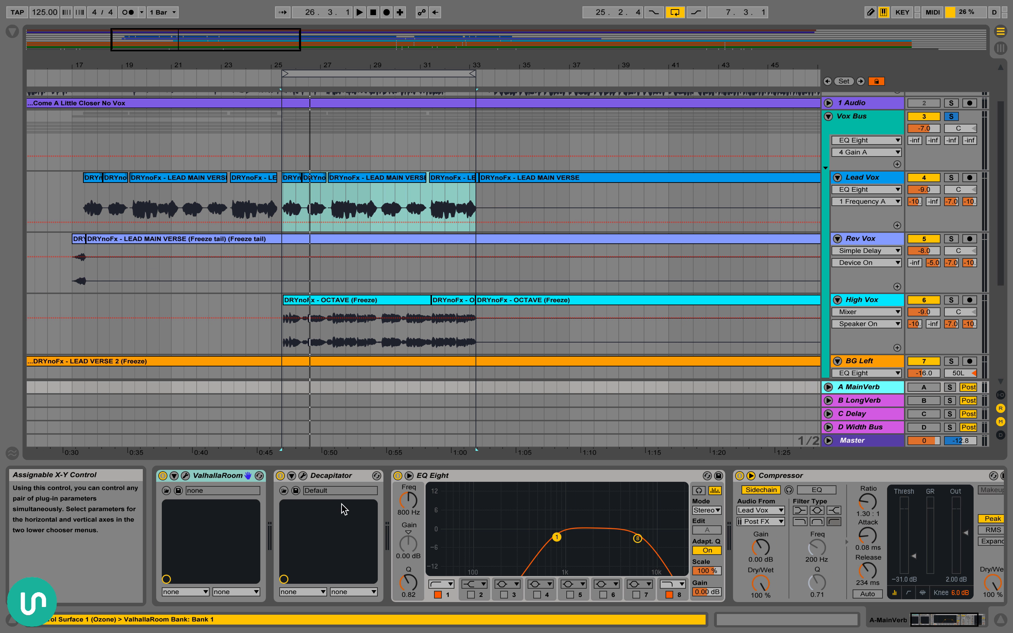
# Select the Lead Vox passage from 18.1.1 to about bar 34, and return to the A MainVerb device chain
pyautogui.click(866, 178)
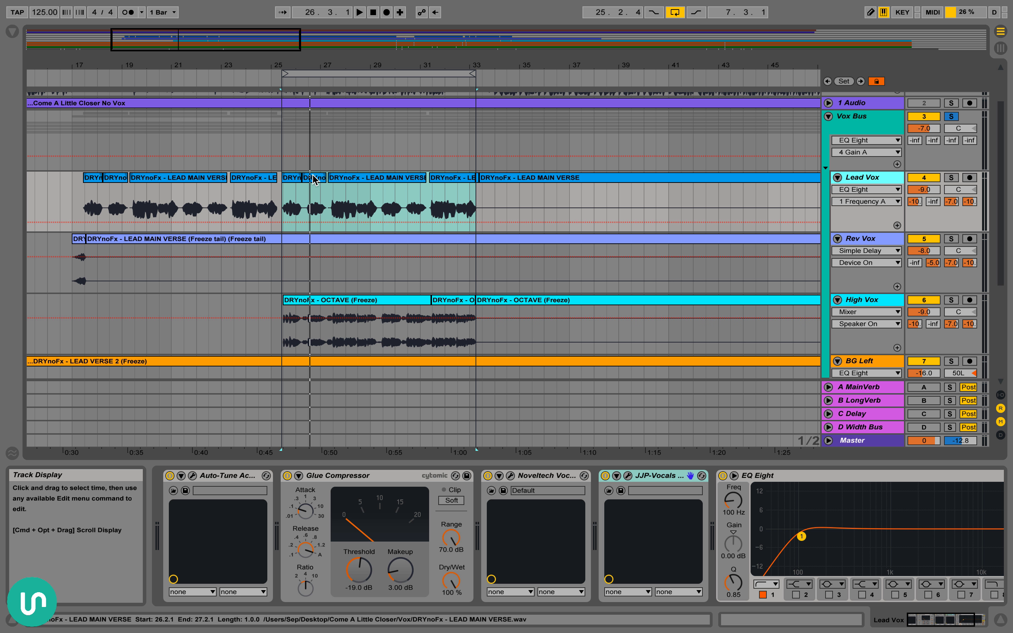
pyautogui.moveTo(302, 209); pyautogui.dragTo(283, 209)
pyautogui.moveTo(355, 205); pyautogui.dragTo(475, 208)
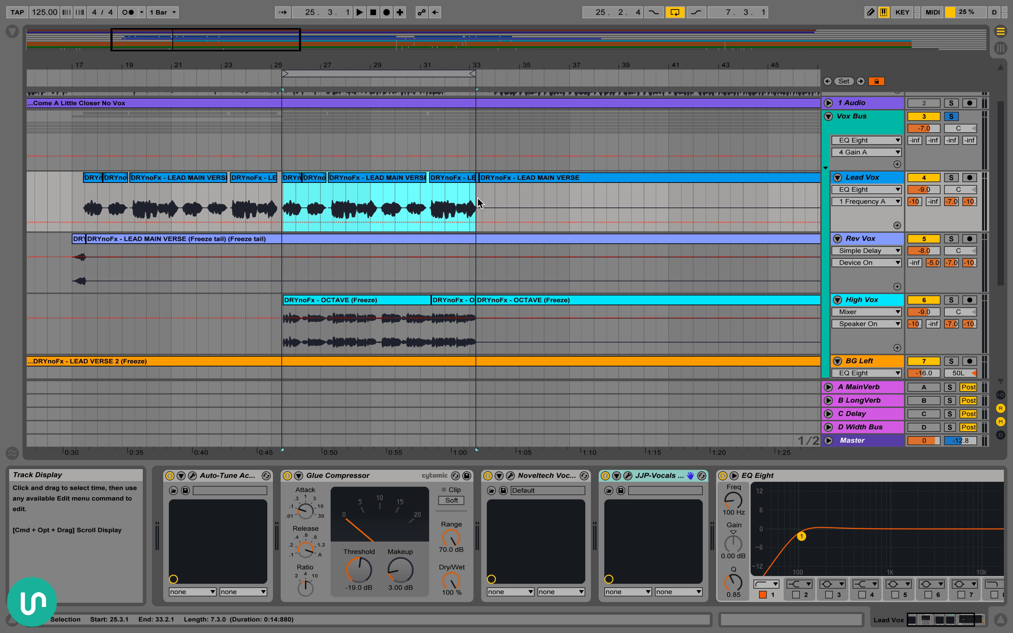
pyautogui.click(882, 384)
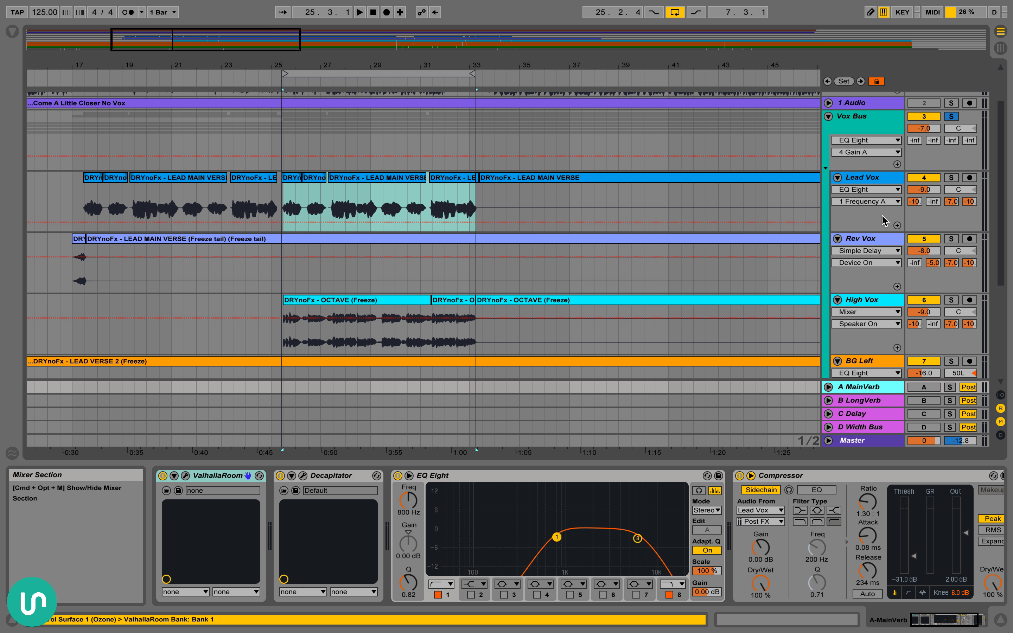
pyautogui.moveTo(272, 205); pyautogui.dragTo(92, 190)
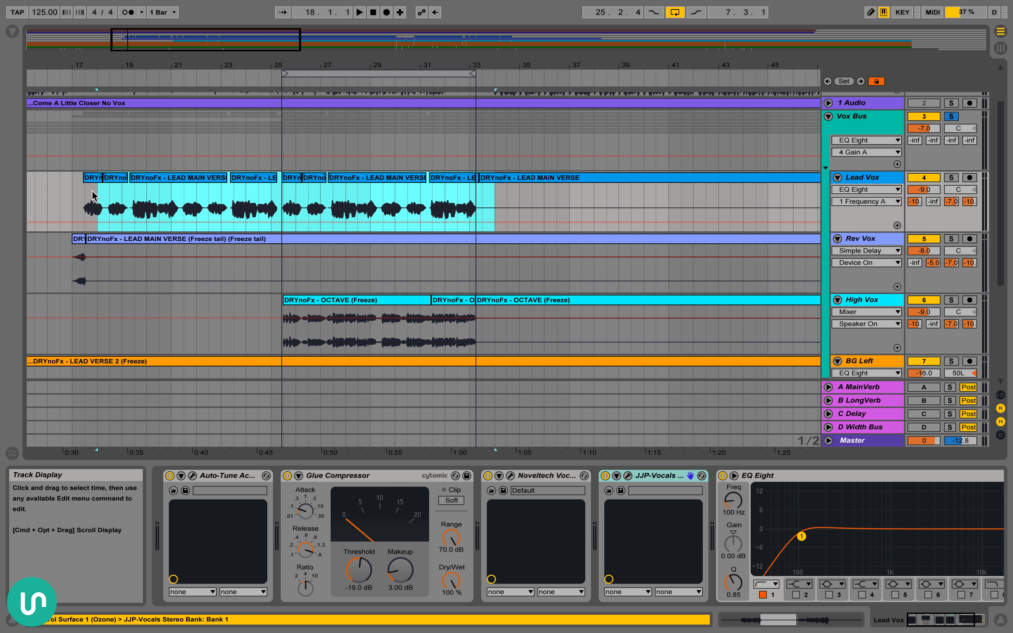
pyautogui.click(883, 388)
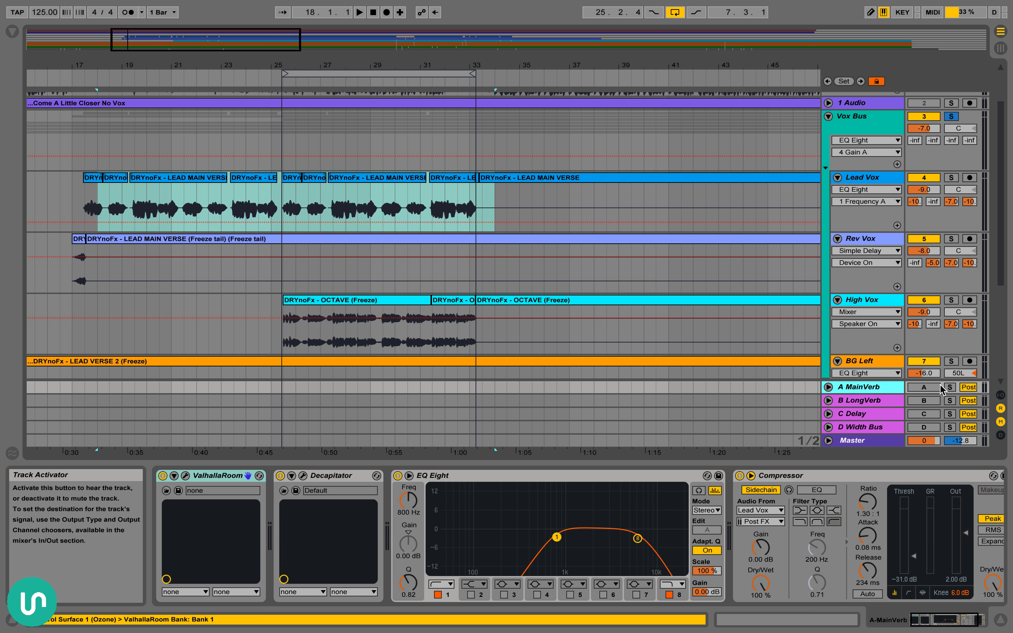
# Solo the A MainVerb return track, play the Lead Vox from 25.3.1 to audition the reverb alone, and stop playback
pyautogui.click(950, 387)
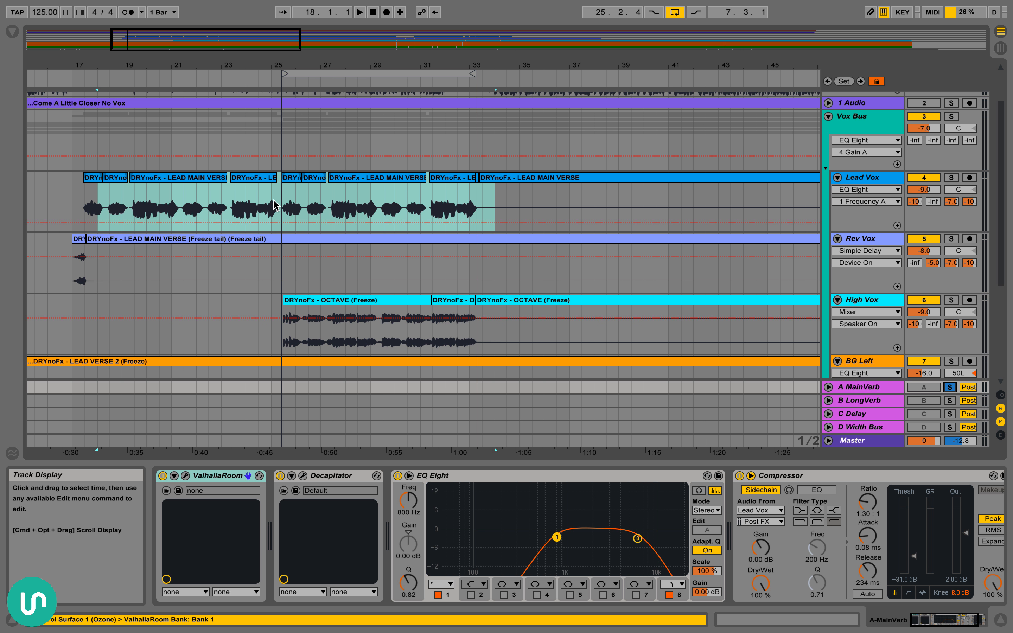
pyautogui.click(285, 201)
pyautogui.click(285, 200)
pyautogui.press('space')
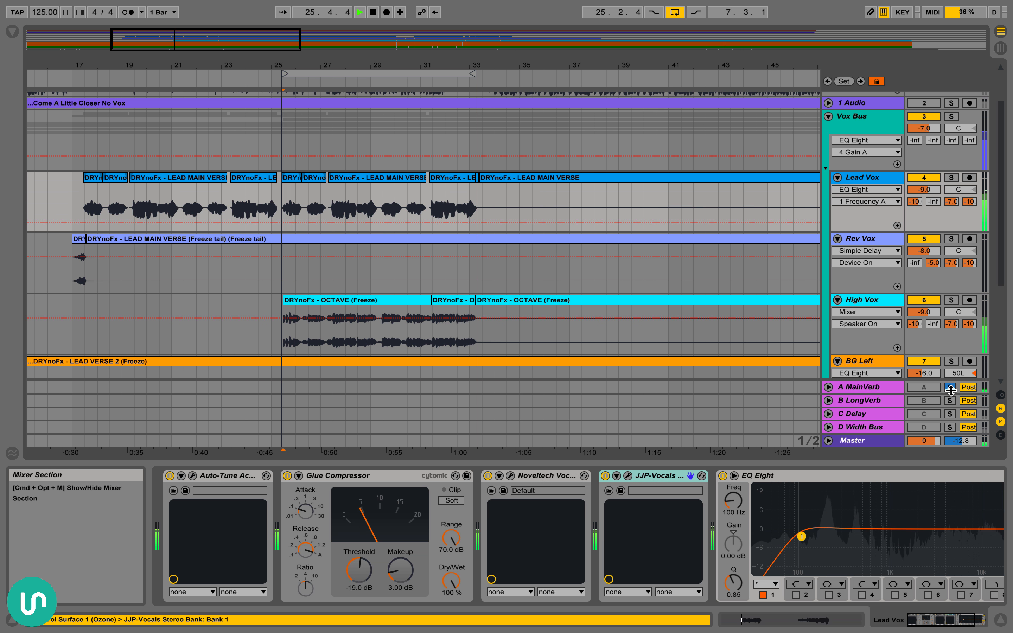
pyautogui.press('space')
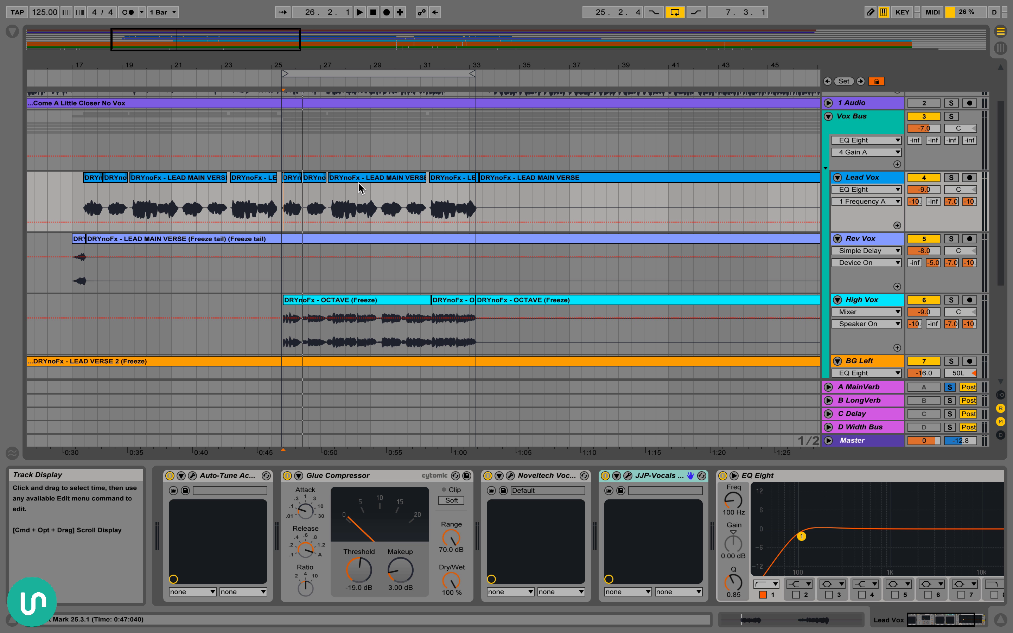
# Move the playback start to 25.1.1, switch off the arrangement loop, and unsolo A MainVerb
pyautogui.click(274, 201)
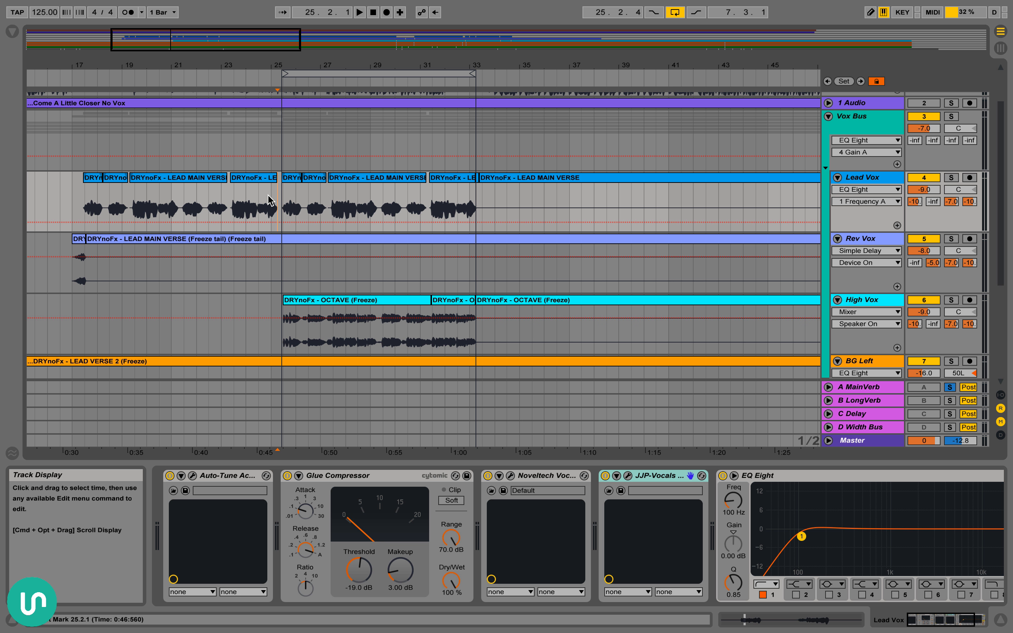
pyautogui.click(674, 12)
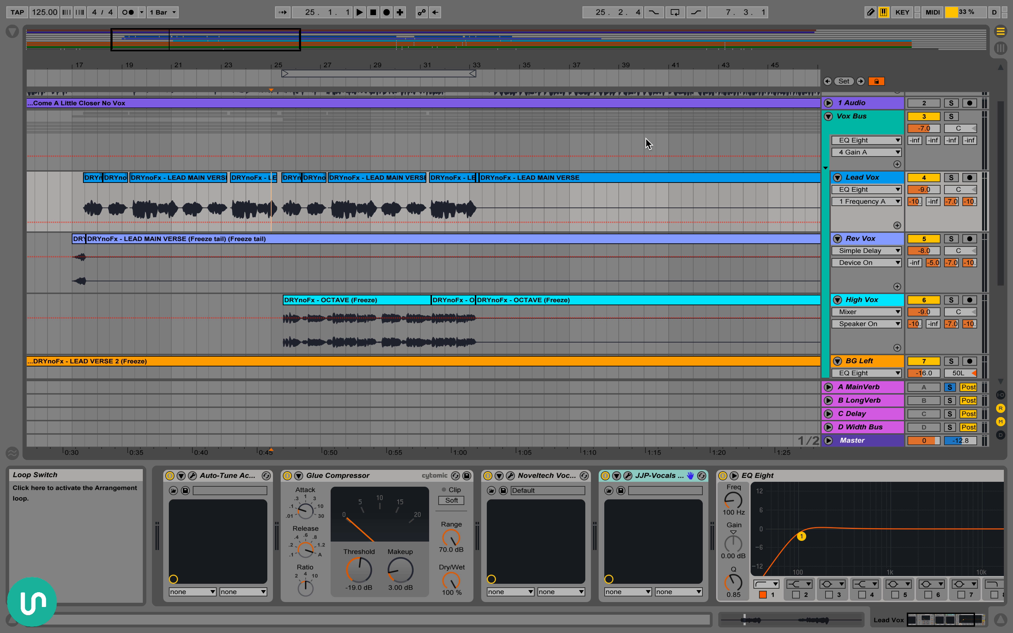
pyautogui.hscroll(2, 454, 224)
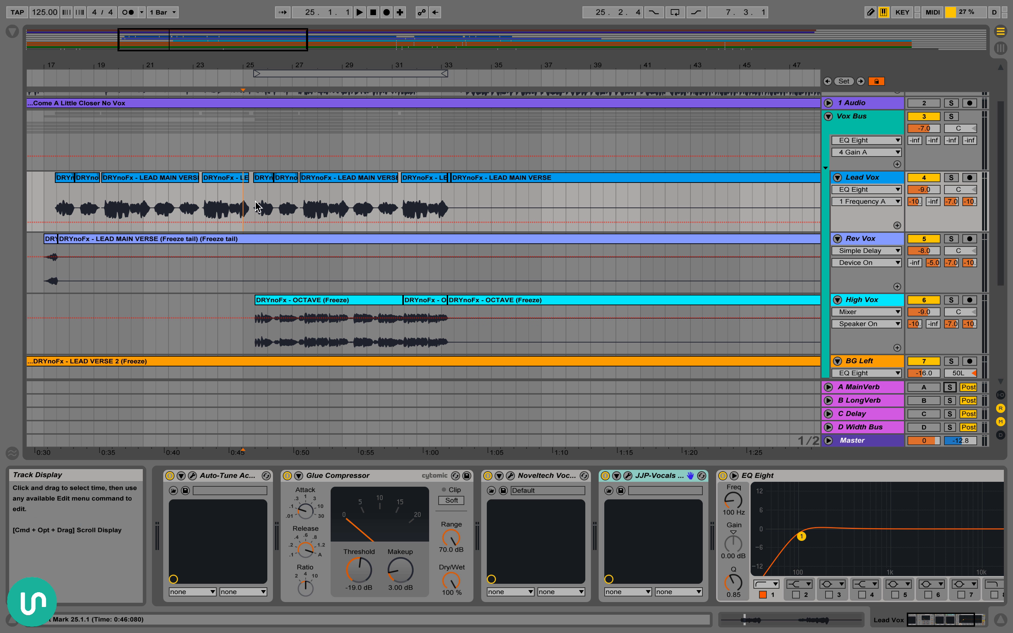
# Select the Lead Vox clip starting at 25.2.4, audition the vocals from there with the return tracks off, and stop playback
pyautogui.click(263, 178)
pyautogui.hscroll(3, 541, 211)
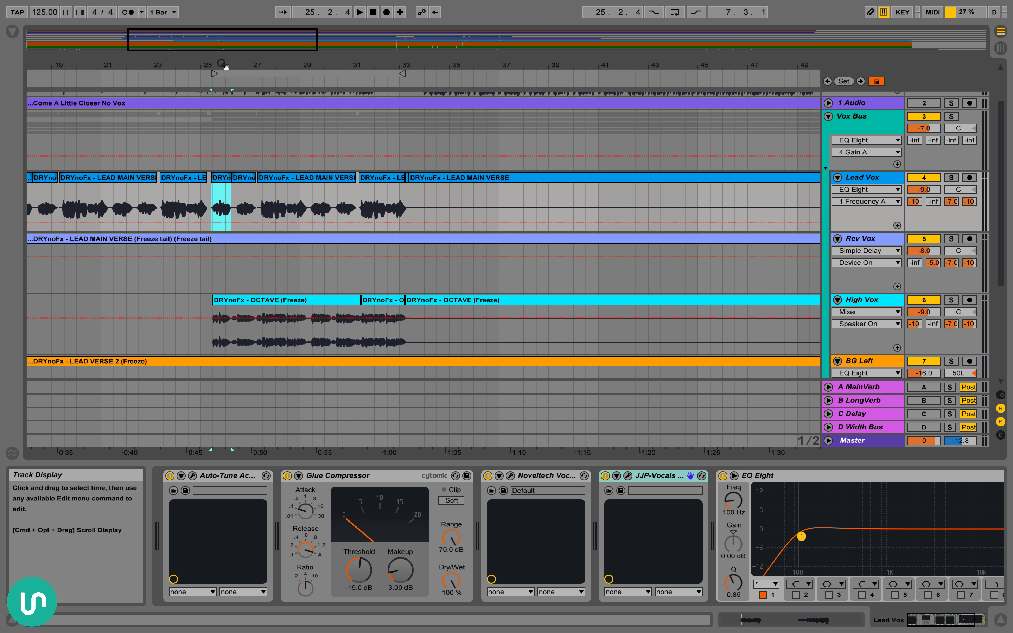
pyautogui.moveTo(228, 69); pyautogui.dragTo(230, 84)
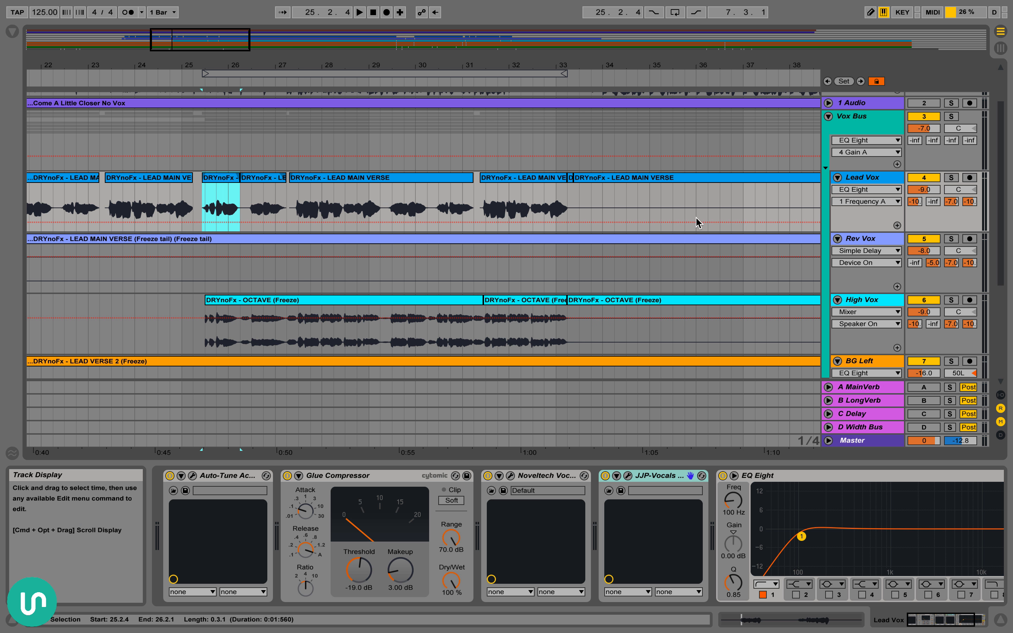
pyautogui.press('space')
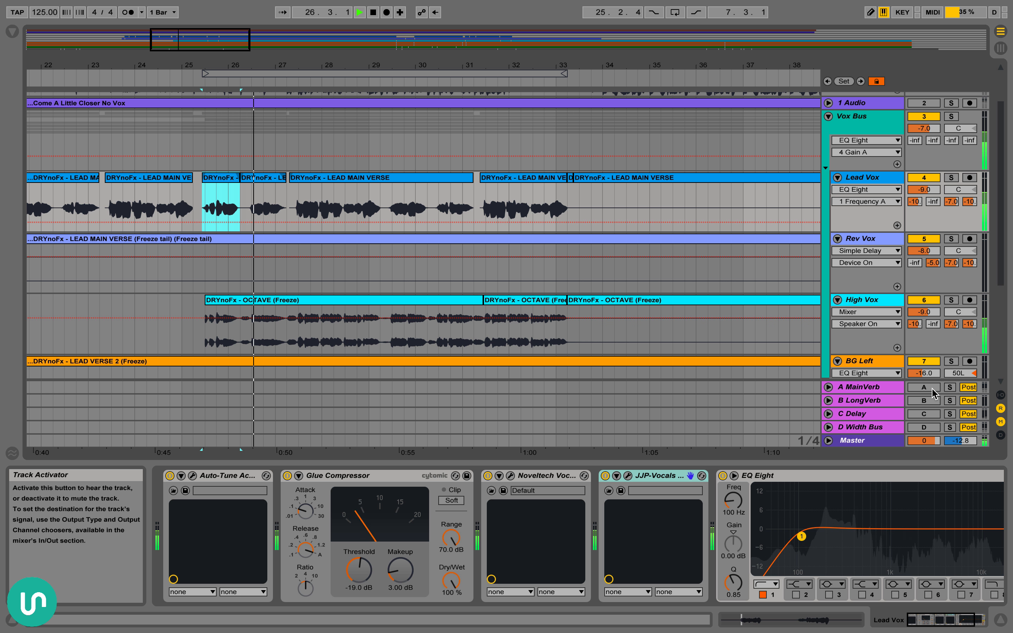
pyautogui.press('space')
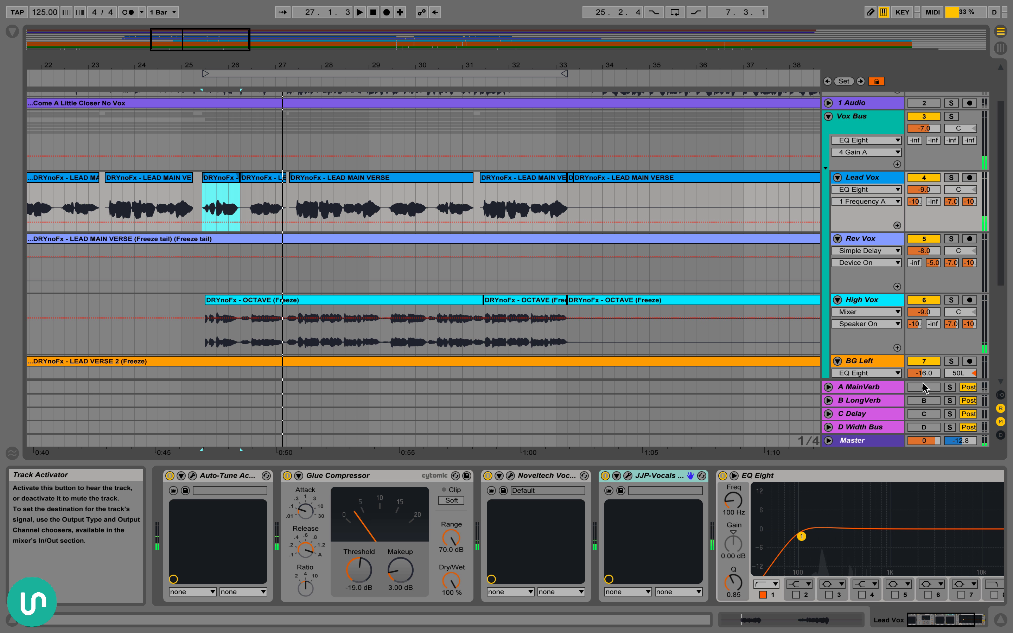
# Activate the A MainVerb, B LongVerb, C Delay and D Width Bus return tracks, audition the vocals with them, and stop playback
pyautogui.moveTo(925, 387); pyautogui.dragTo(924, 420)
pyautogui.click(925, 427)
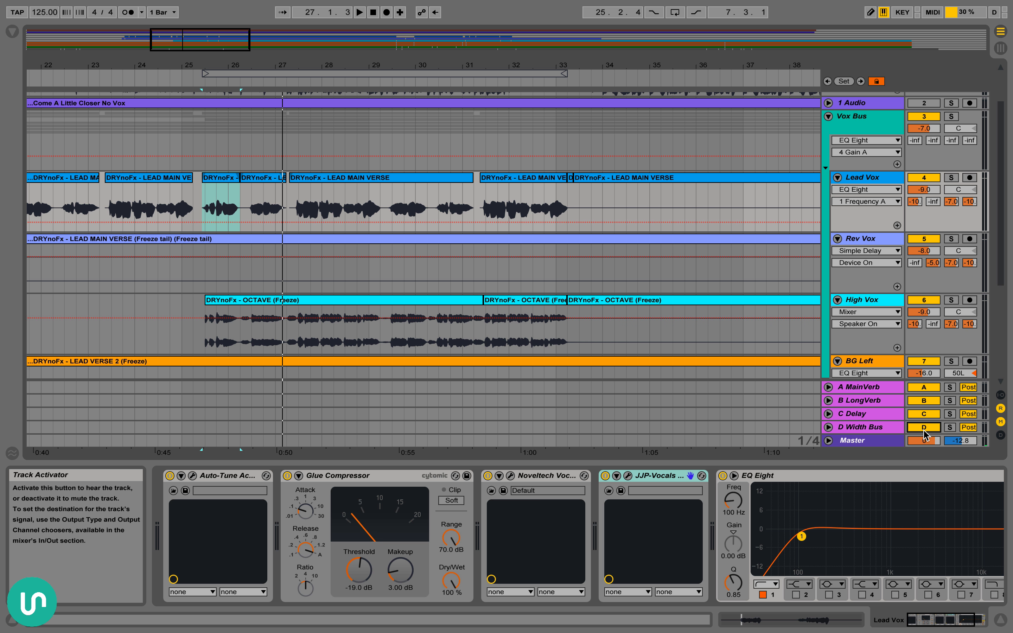
pyautogui.press('space')
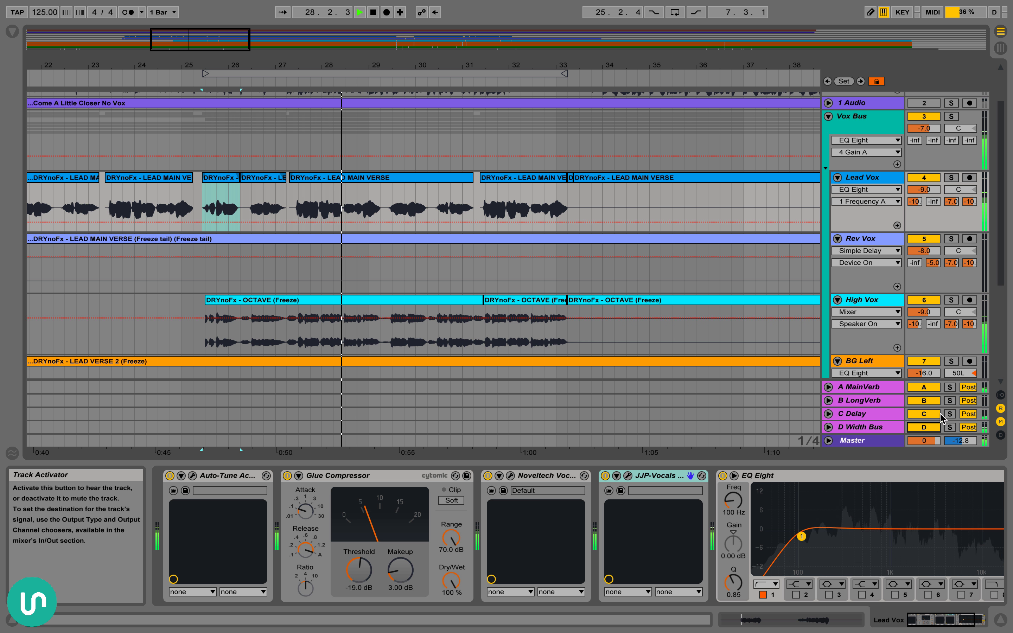
pyautogui.press('space')
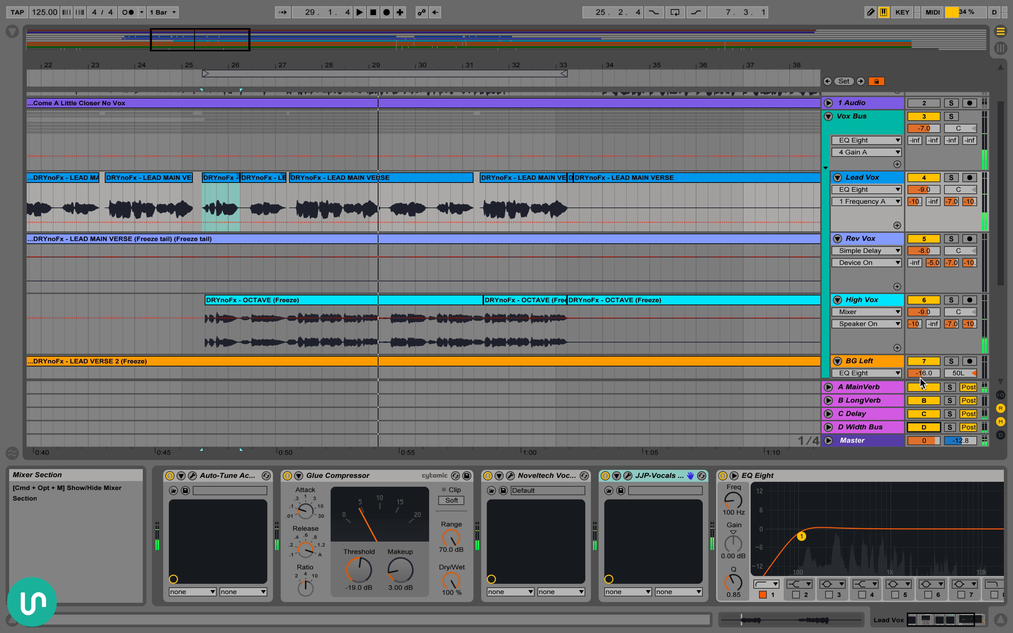
# Select the Lead Vox passage from 25.1.1 to 33.2.3
pyautogui.moveTo(240, 205); pyautogui.dragTo(182, 209)
pyautogui.moveTo(330, 228); pyautogui.dragTo(572, 209)
pyautogui.scroll(3, 246, 126)
pyautogui.scroll(-5, 237, 189)
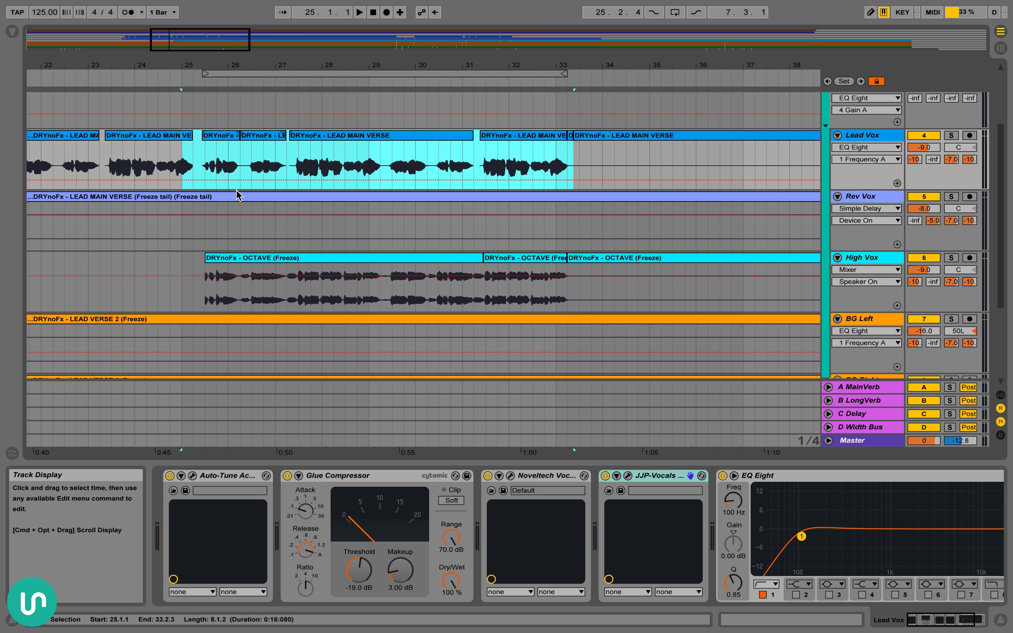
pyautogui.scroll(4, 237, 189)
pyautogui.scroll(-2, 415, 269)
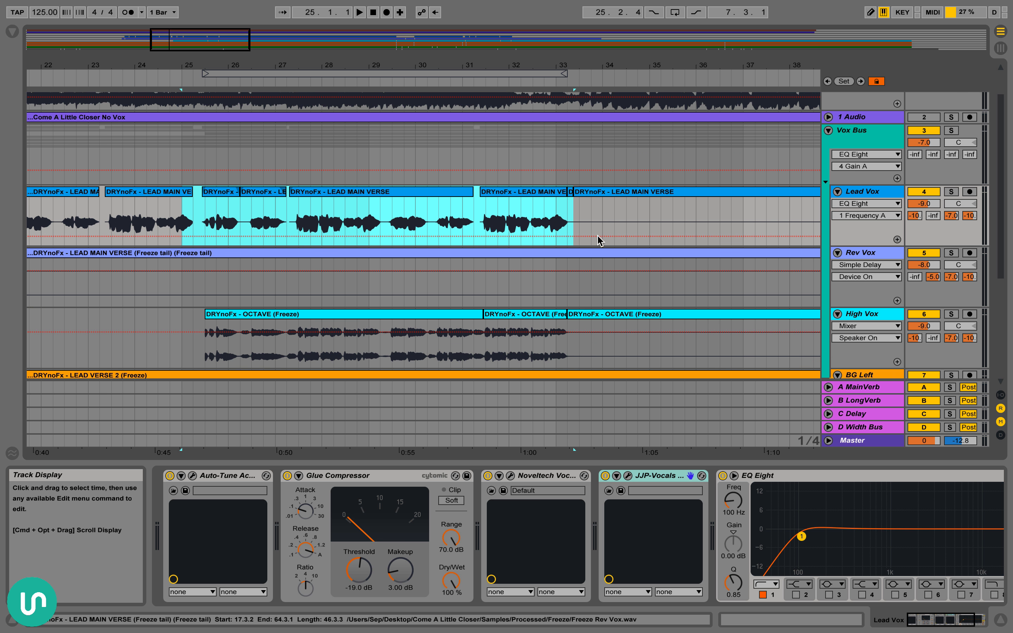
# Show the A MainVerb devices and deactivate the B LongVerb, C Delay and D Width Bus return tracks
pyautogui.click(879, 391)
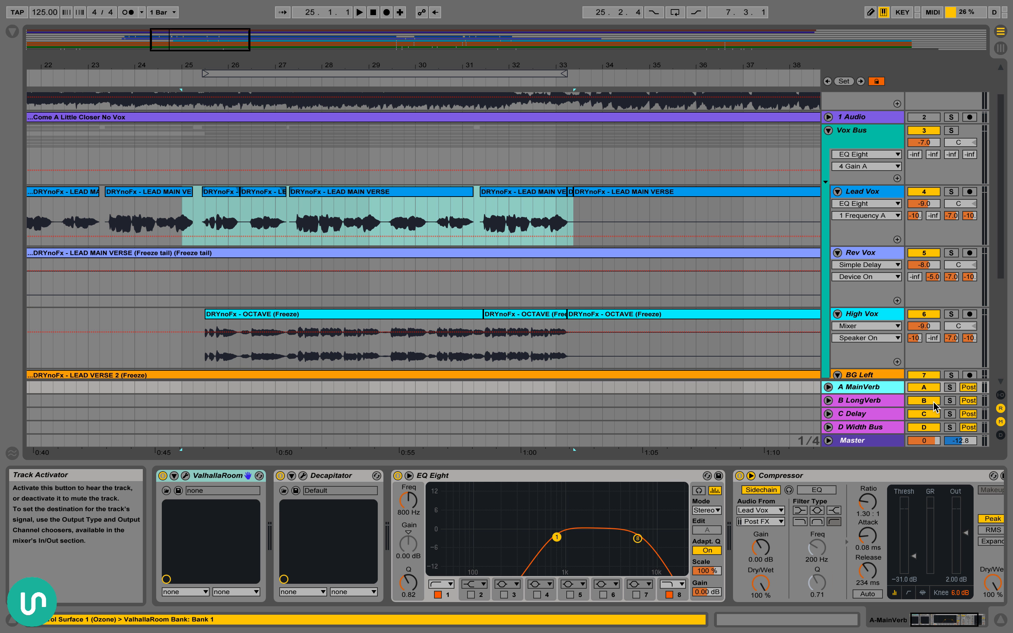
pyautogui.click(924, 414)
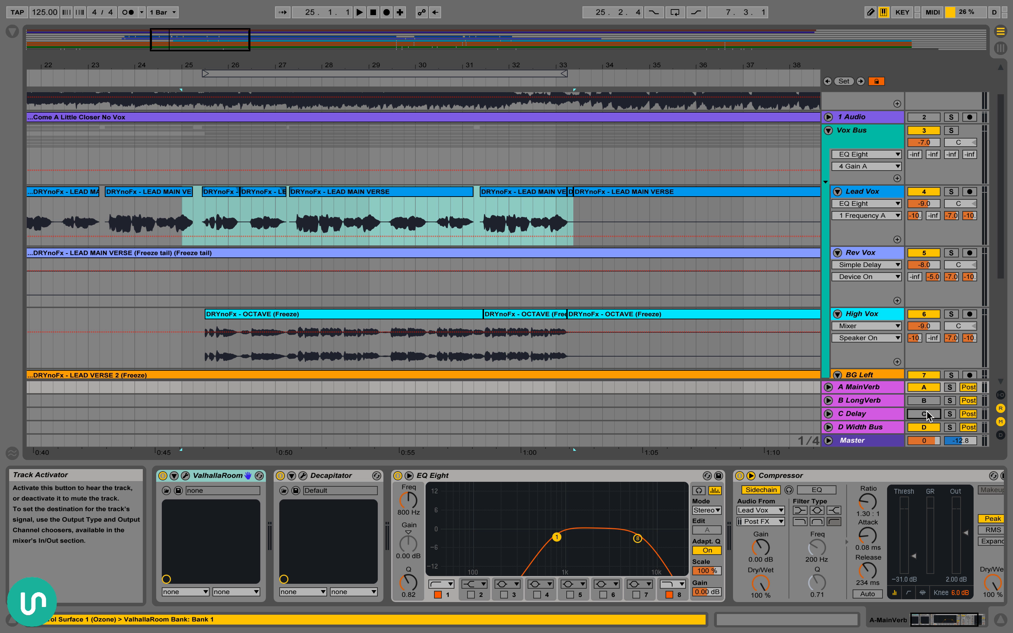
# Select the Lead Vox clips from 25.2.4 to 33.2.1 and loop that passage
pyautogui.click(220, 192)
pyautogui.keyDown('shift'); pyautogui.click(540, 193); pyautogui.keyUp('shift')
pyautogui.keyDown('shift'); pyautogui.click(539, 192); pyautogui.keyUp('shift')
pyautogui.press('super+l')
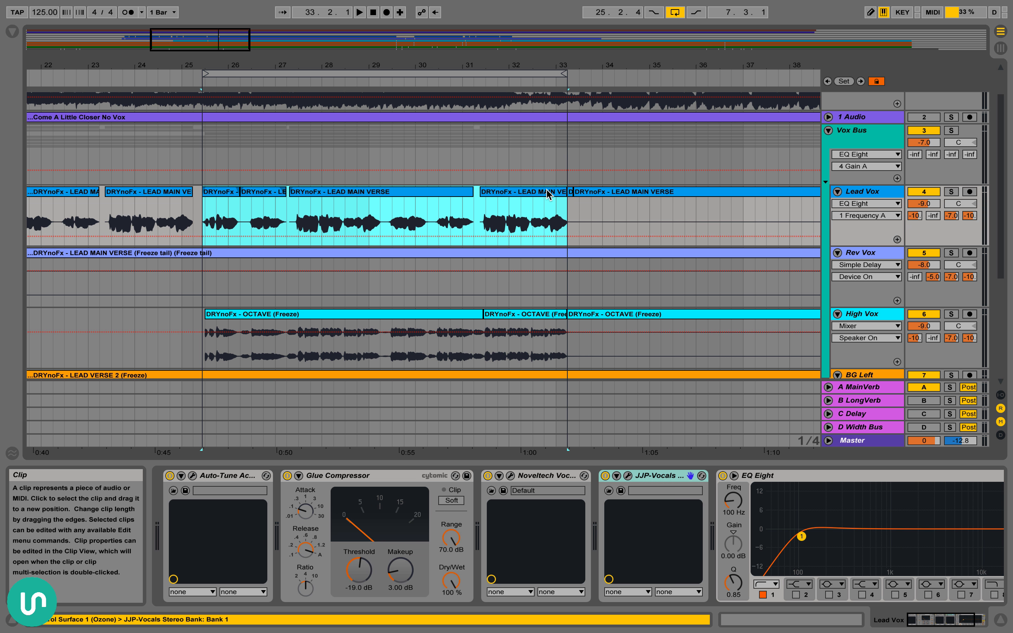
# Show the A MainVerb device chain, open the ValhallaRoom plug-in window to examine its reverb settings, and close it
pyautogui.click(862, 387)
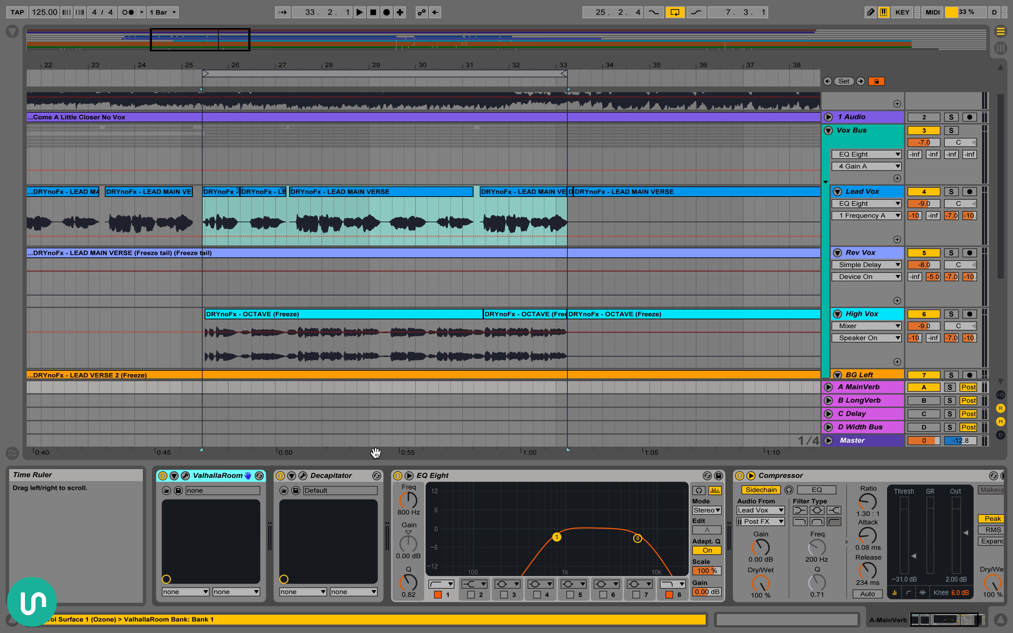
pyautogui.hscroll(-1, 352, 504)
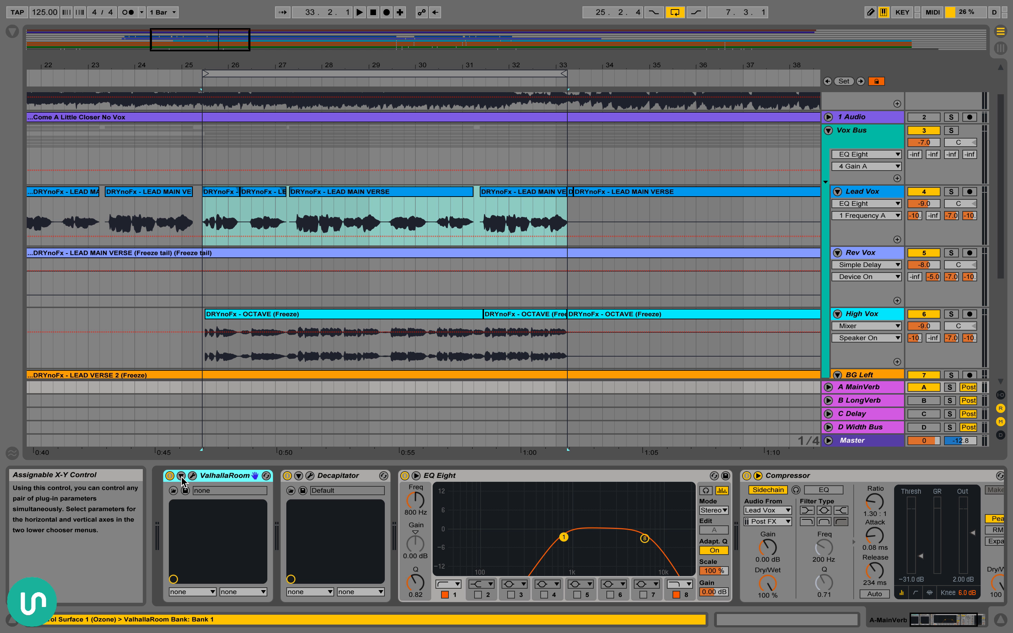
pyautogui.click(192, 476)
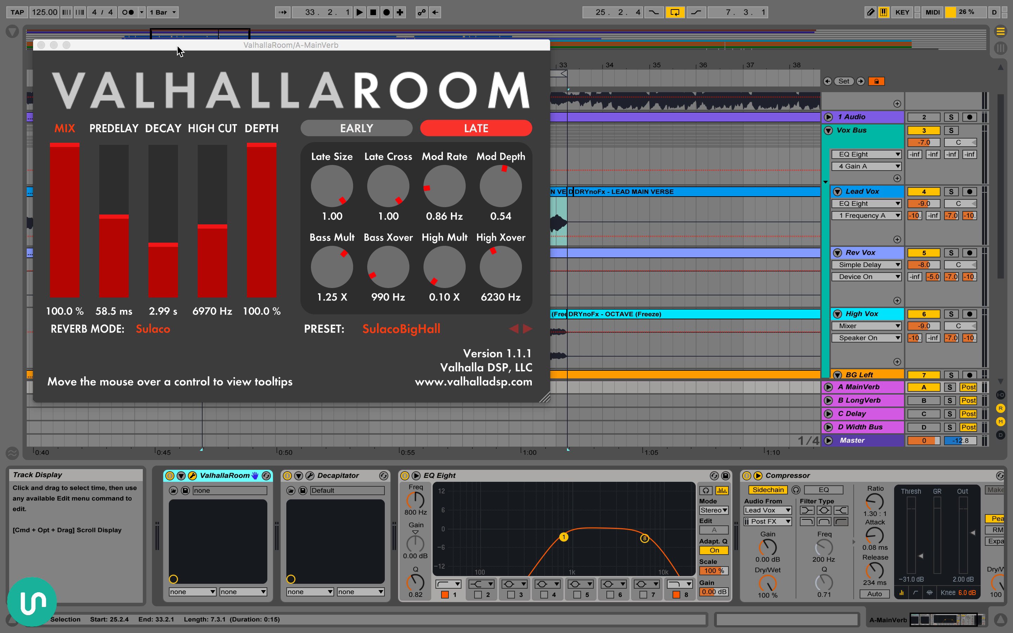
pyautogui.moveTo(179, 50); pyautogui.dragTo(201, 122)
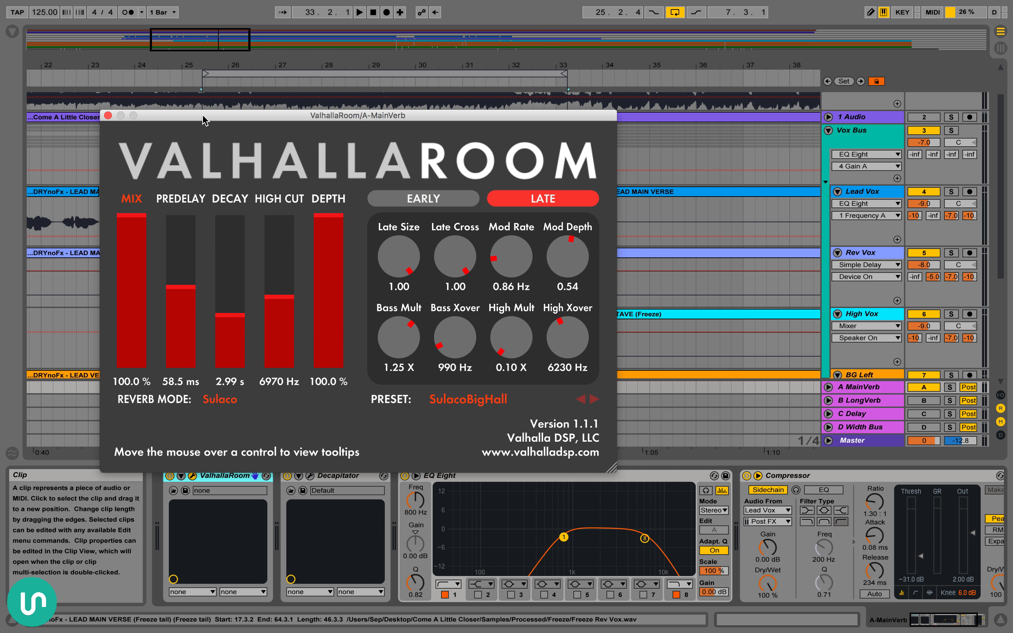
pyautogui.moveTo(204, 121); pyautogui.dragTo(221, 143)
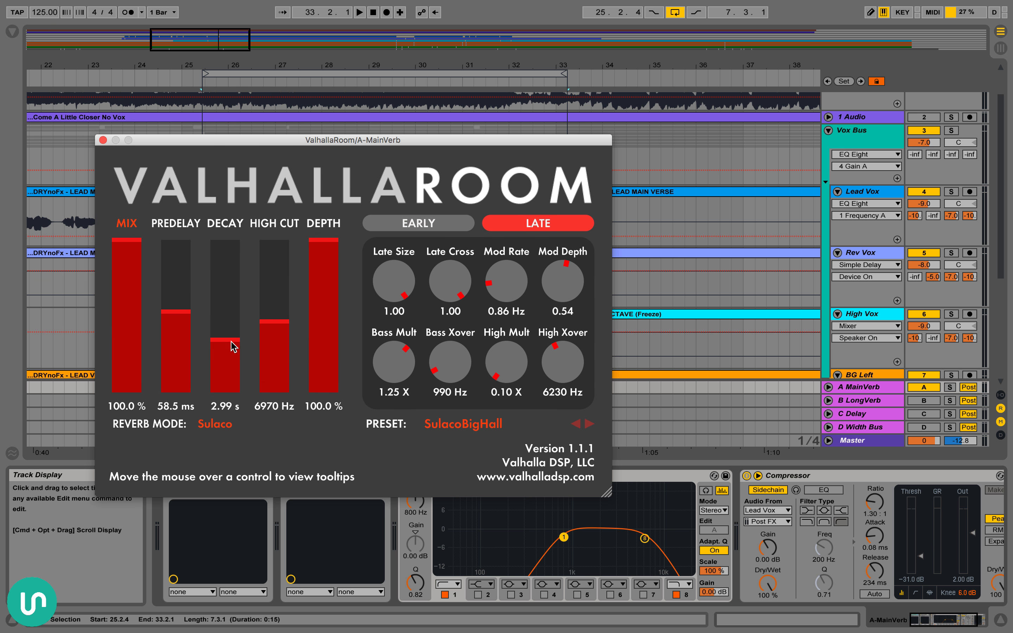
pyautogui.click(102, 140)
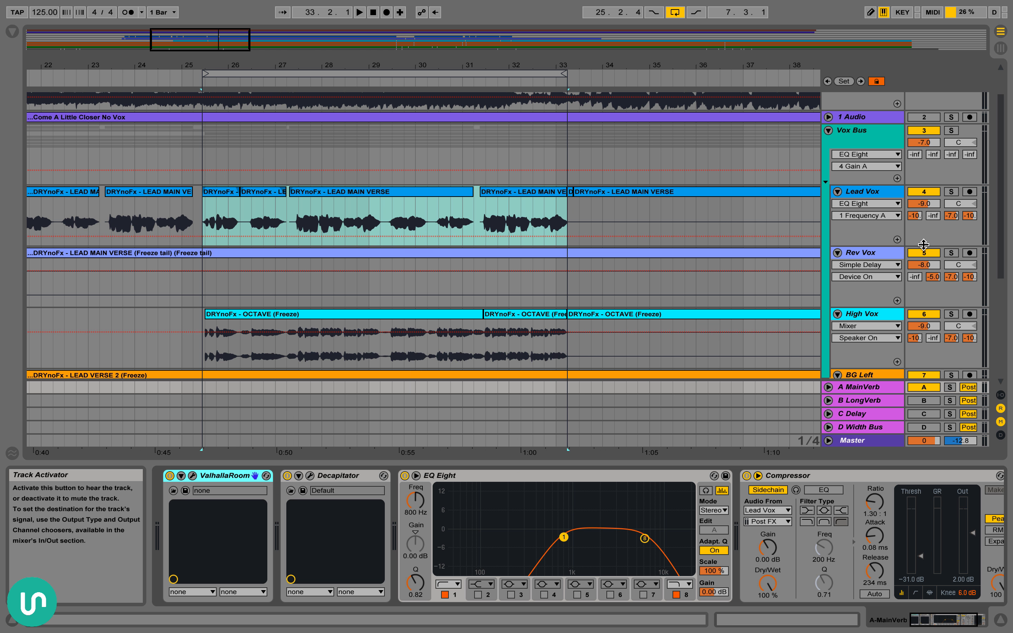
# Examine the vocal tracks' send levels to the return tracks, showing the Lead Vox's C-Delay send automation
pyautogui.scroll(-10, 924, 244)
pyautogui.scroll(10, 956, 341)
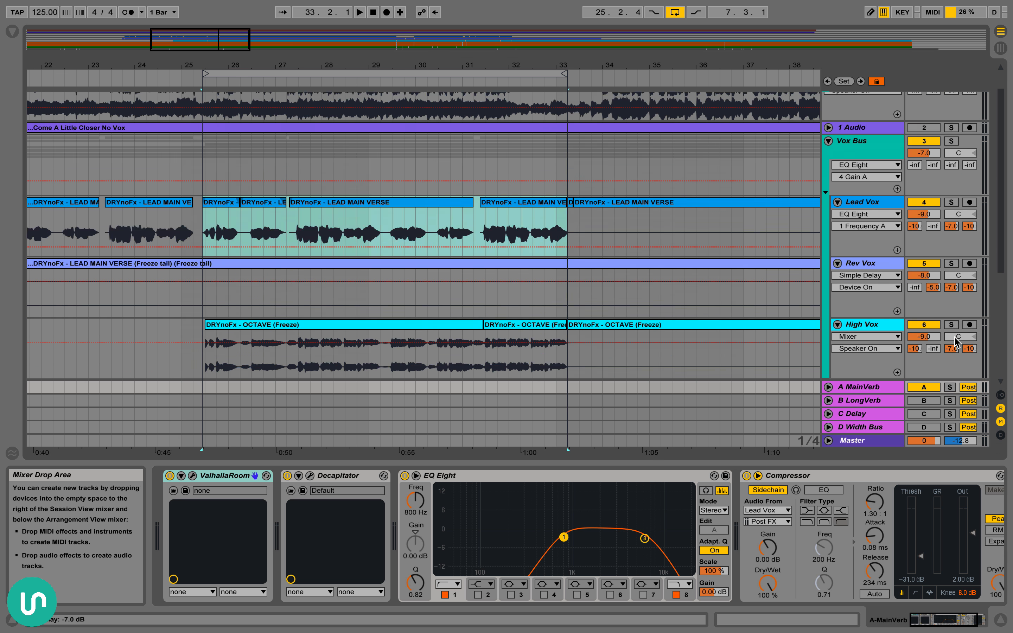
pyautogui.scroll(1, 956, 341)
pyautogui.click(955, 253)
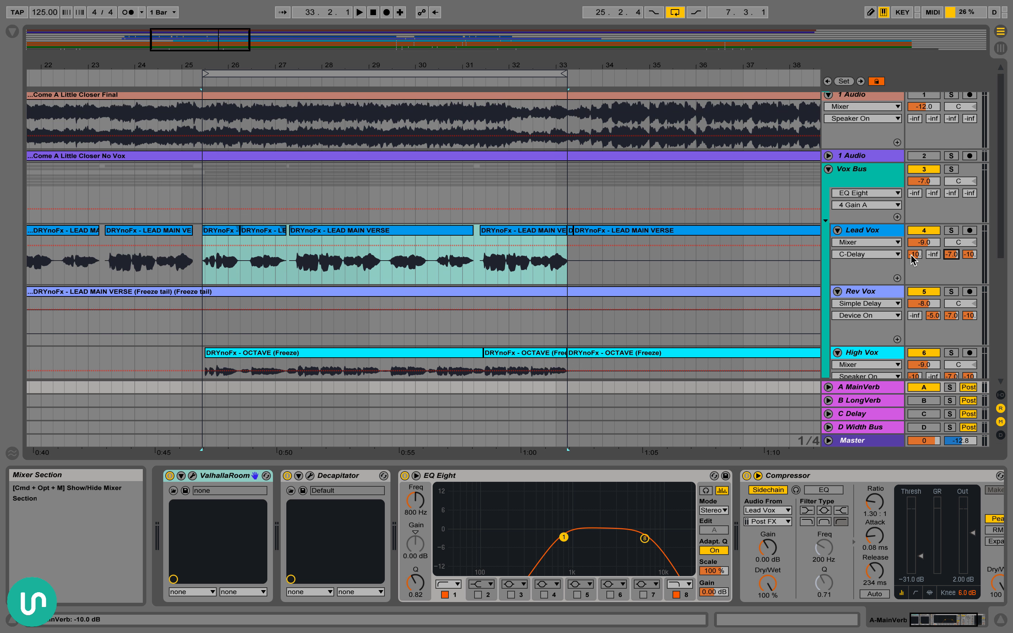
pyautogui.scroll(-6, 916, 235)
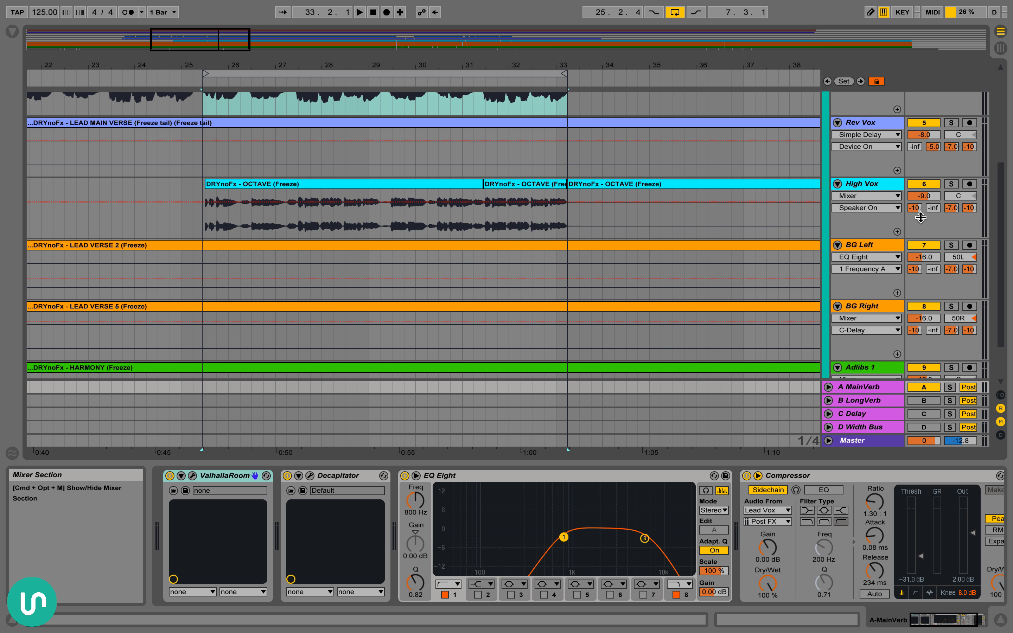
# Examine the send levels of the High Vox, BG Left and BG Right tracks and the surrounding vocal clips
pyautogui.scroll(-2, 915, 217)
pyautogui.click(916, 336)
pyautogui.click(915, 275)
pyautogui.scroll(2, 909, 288)
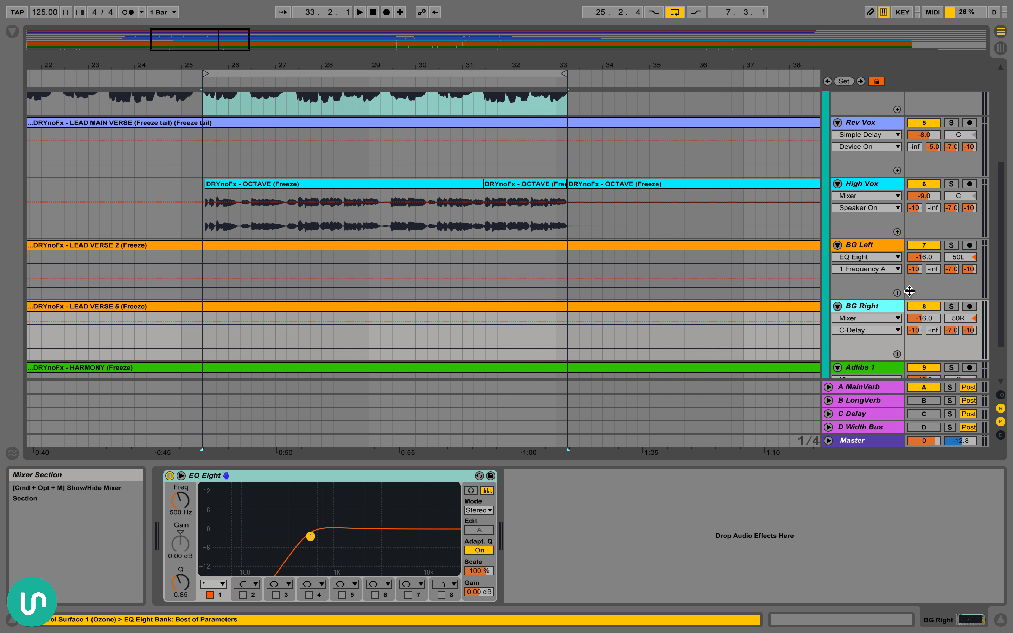
pyautogui.scroll(4, 906, 268)
pyautogui.scroll(-3, 729, 267)
pyautogui.hscroll(-10, 526, 242)
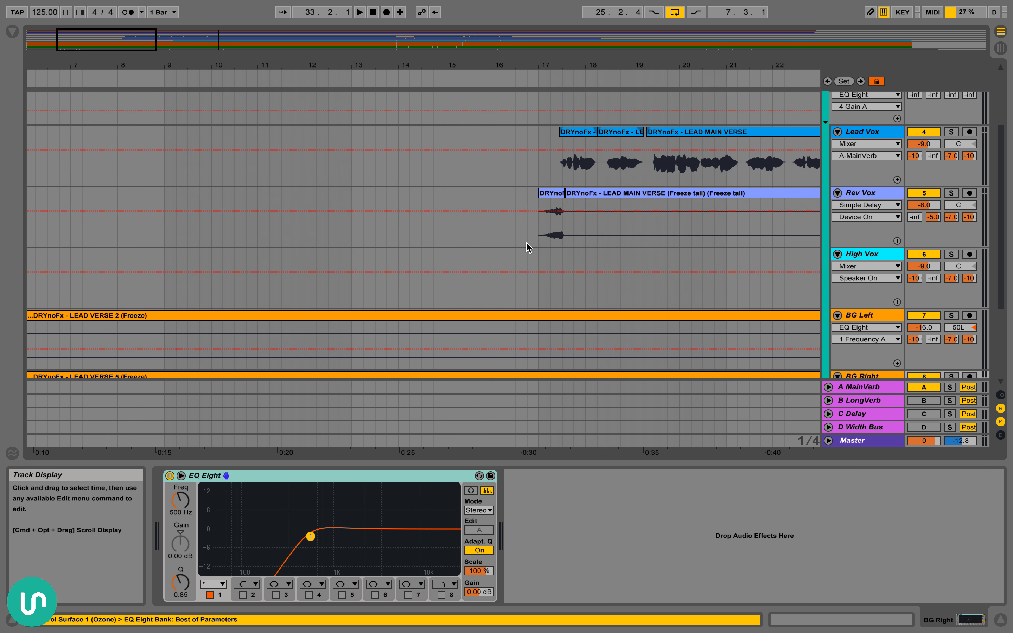
pyautogui.hscroll(9, 544, 272)
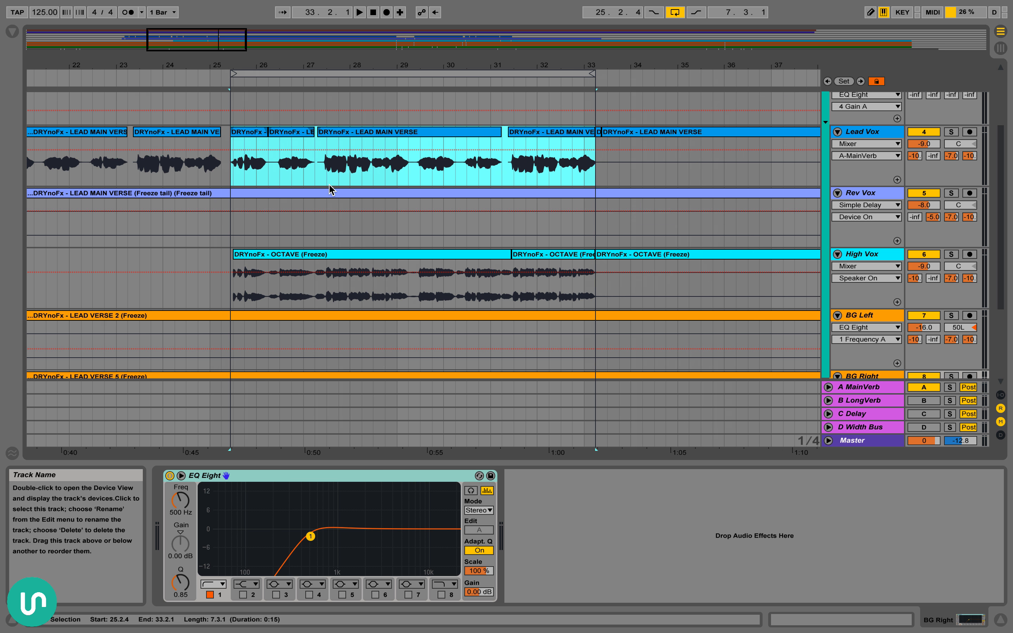
pyautogui.scroll(2, 332, 190)
pyautogui.hscroll(-2, 227, 154)
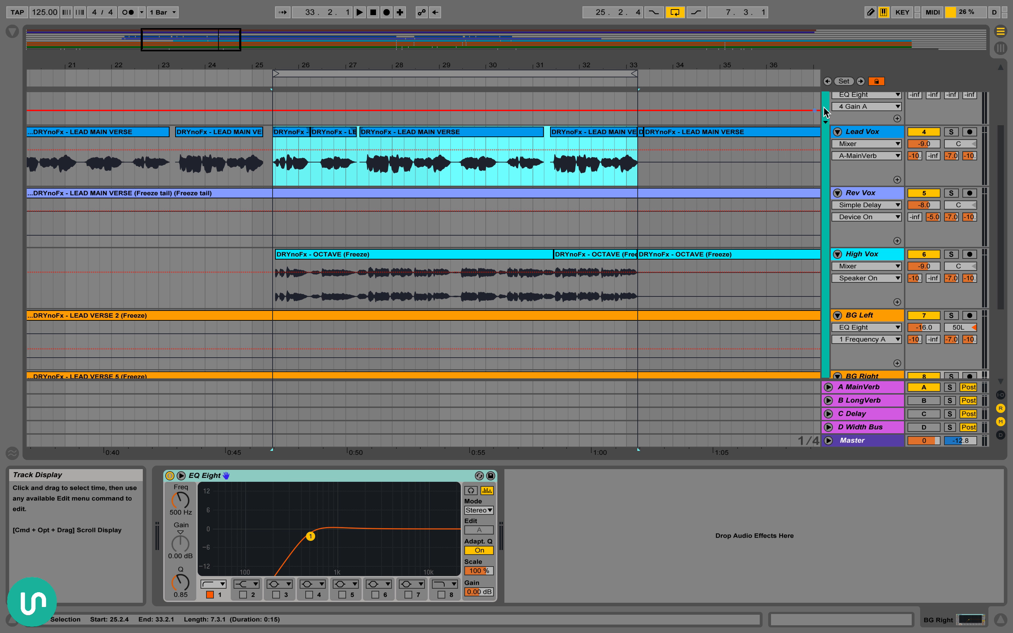
pyautogui.scroll(2, 872, 161)
# Show the A MainVerb return's device chain and select its ValhallaRoom device
pyautogui.click(873, 161)
pyautogui.click(870, 392)
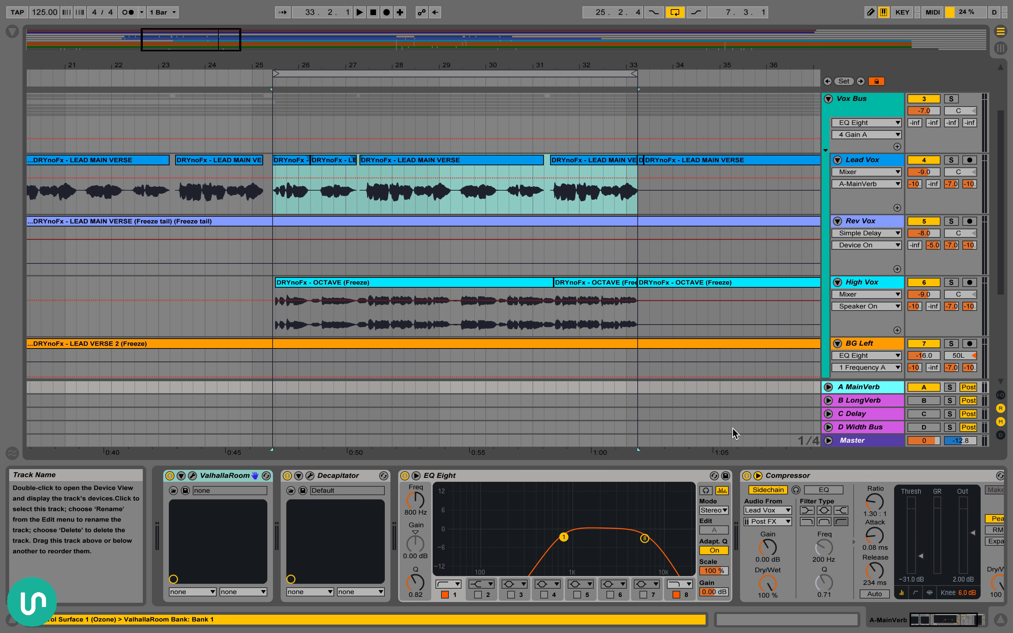
pyautogui.click(226, 479)
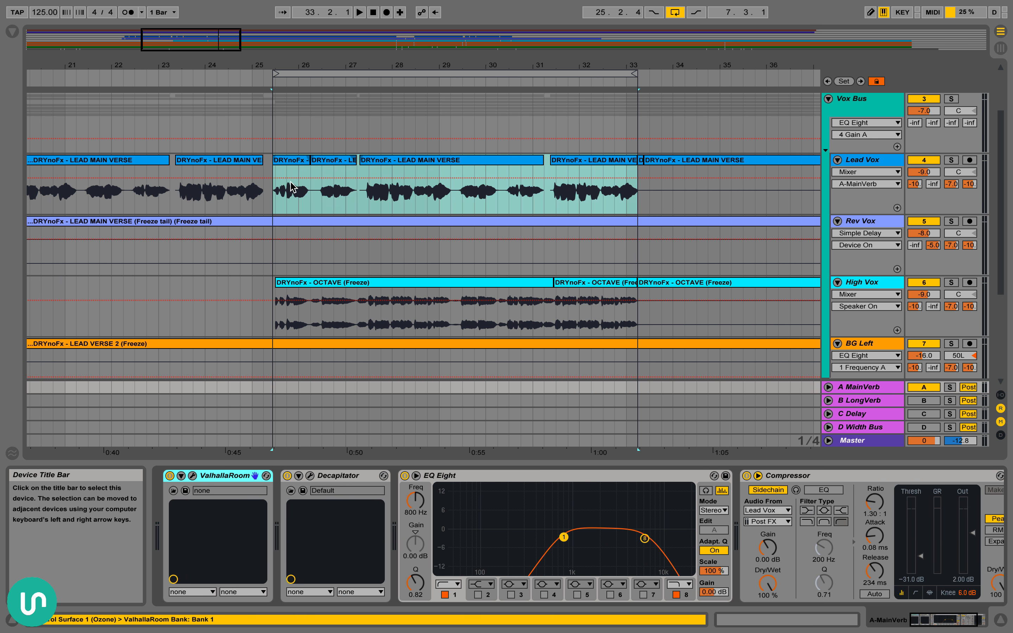
# Select the Lead Vox clips from 25.2.4 to 33.2.1 and open the Decapitator plug-in window on the A MainVerb return
pyautogui.click(294, 163)
pyautogui.keyDown('shift'); pyautogui.click(601, 163); pyautogui.keyUp('shift')
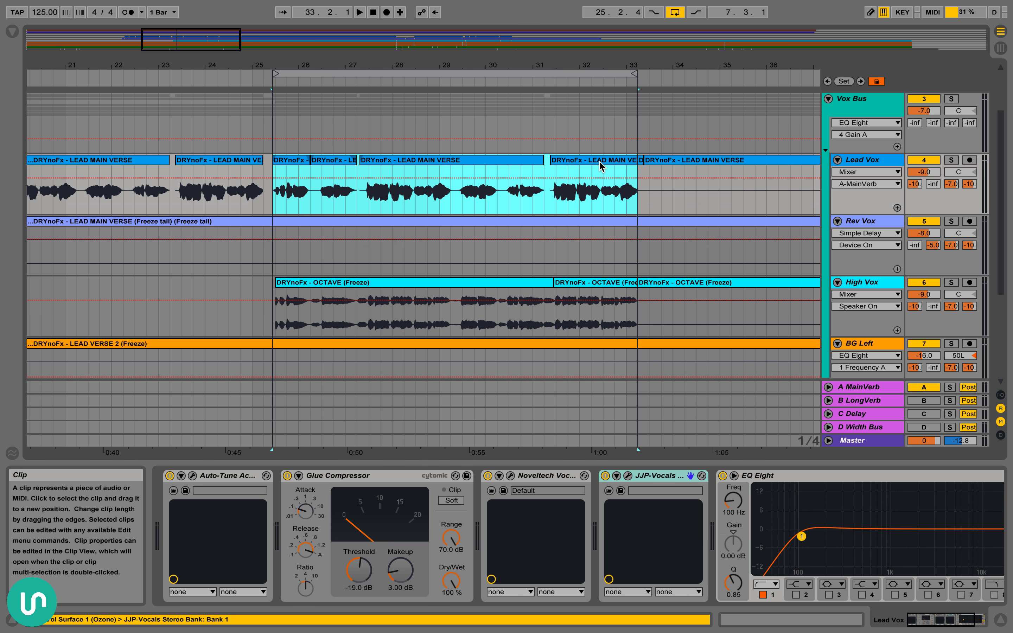
pyautogui.click(879, 387)
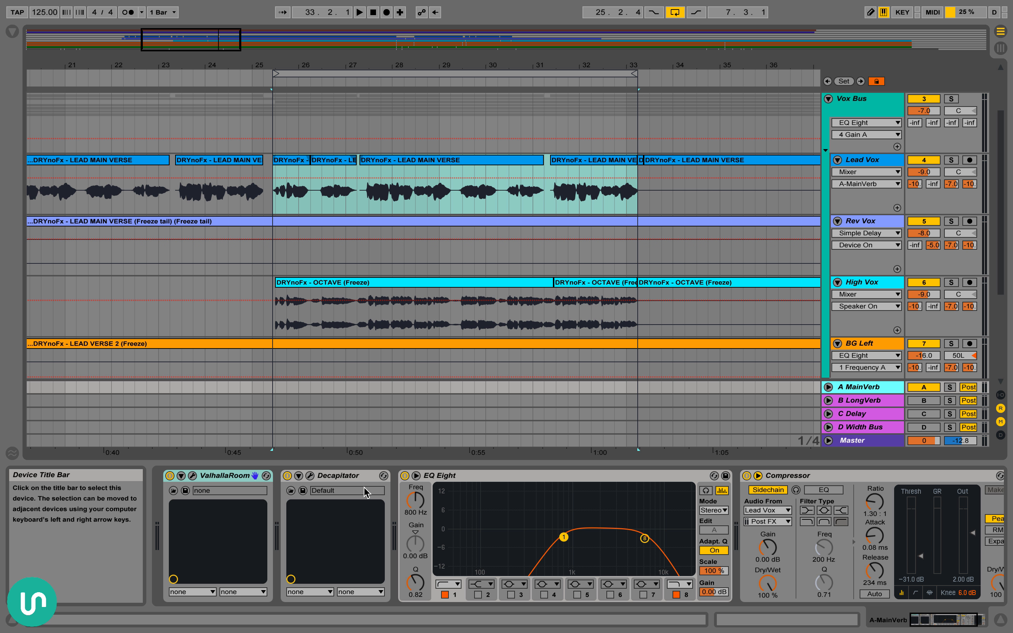
pyautogui.click(344, 475)
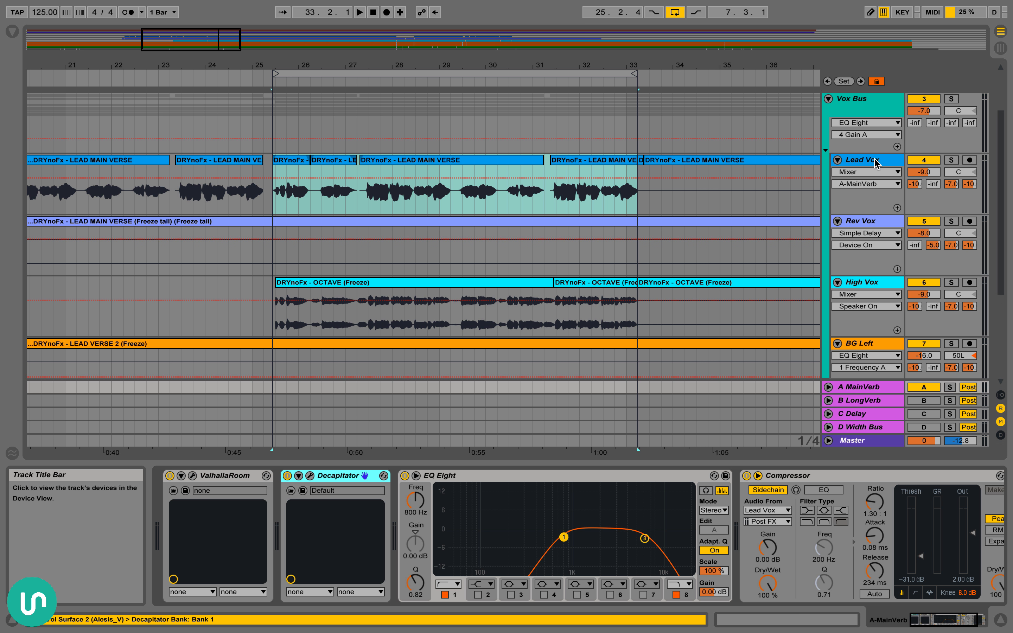
pyautogui.click(310, 475)
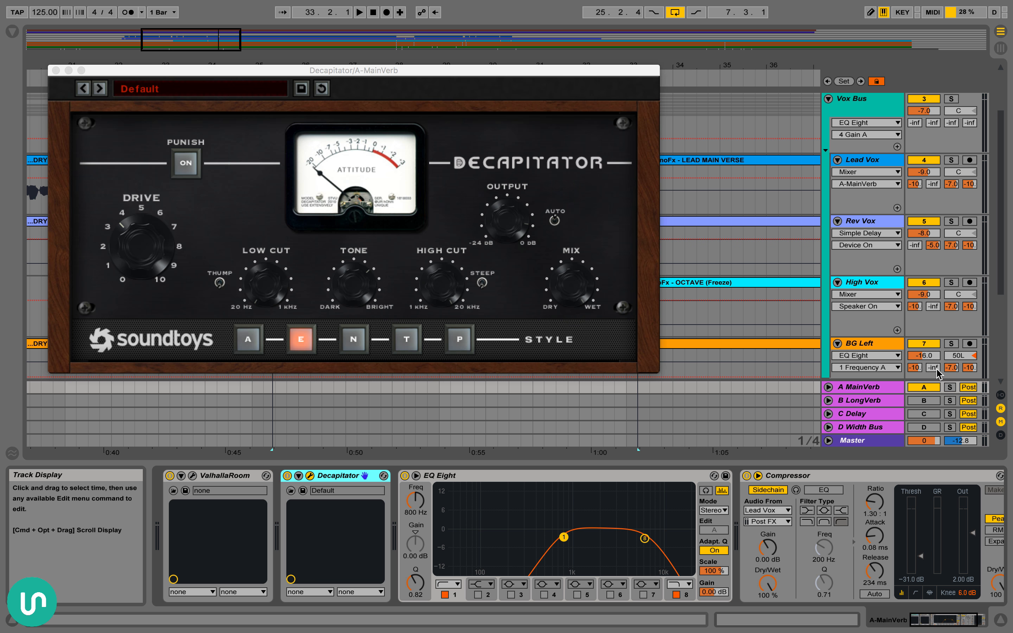
# Solo the A MainVerb return, audition the passage while bypassing and re-enabling Decapitator, and close the plug-in window
pyautogui.click(949, 387)
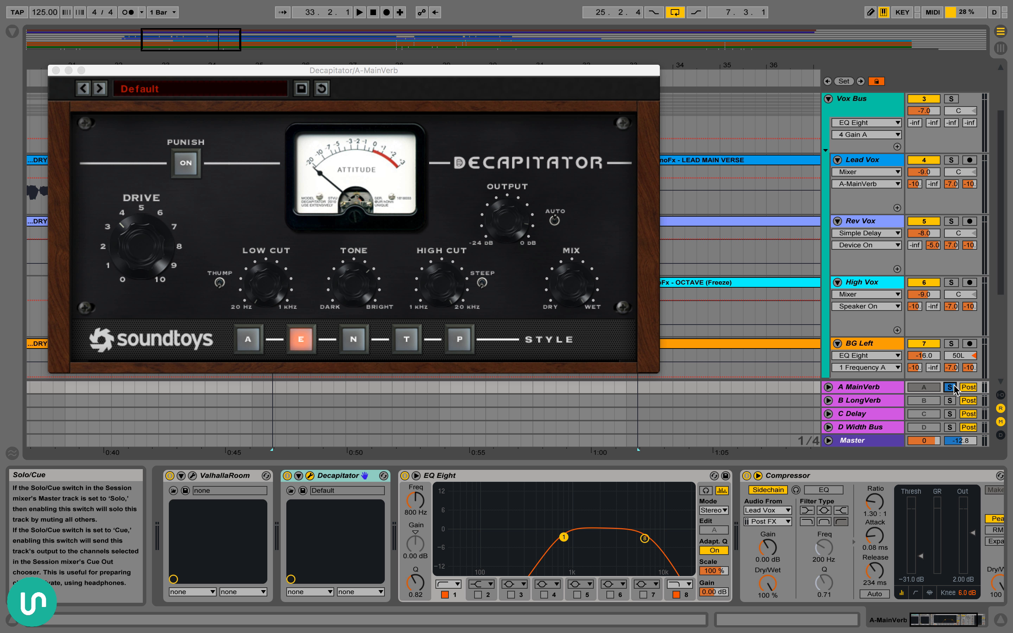
pyautogui.click(287, 475)
pyautogui.press('space')
pyautogui.click(287, 476)
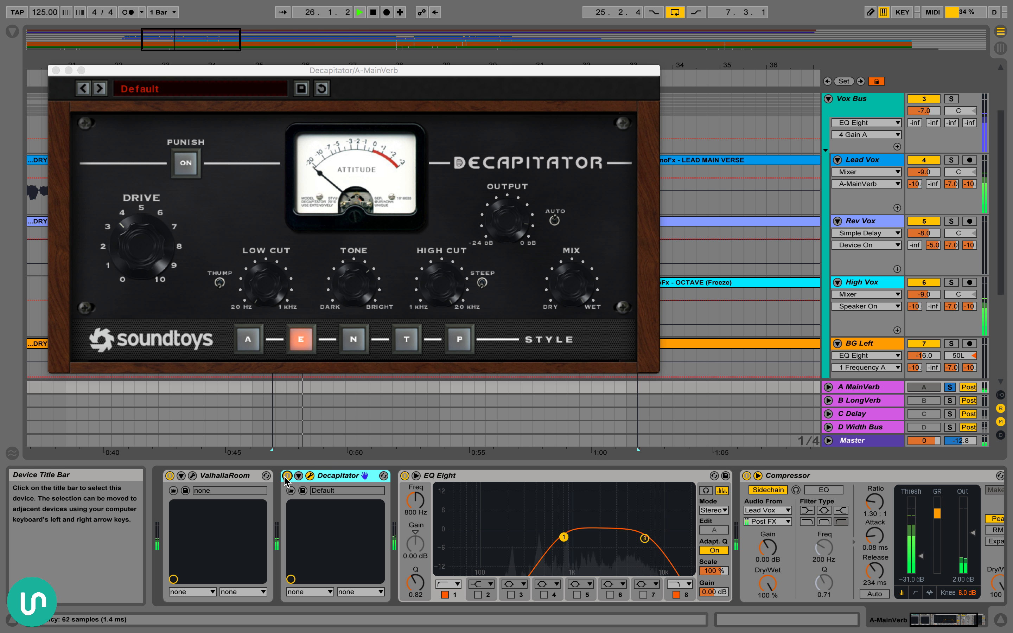
pyautogui.click(287, 475)
pyautogui.click(287, 476)
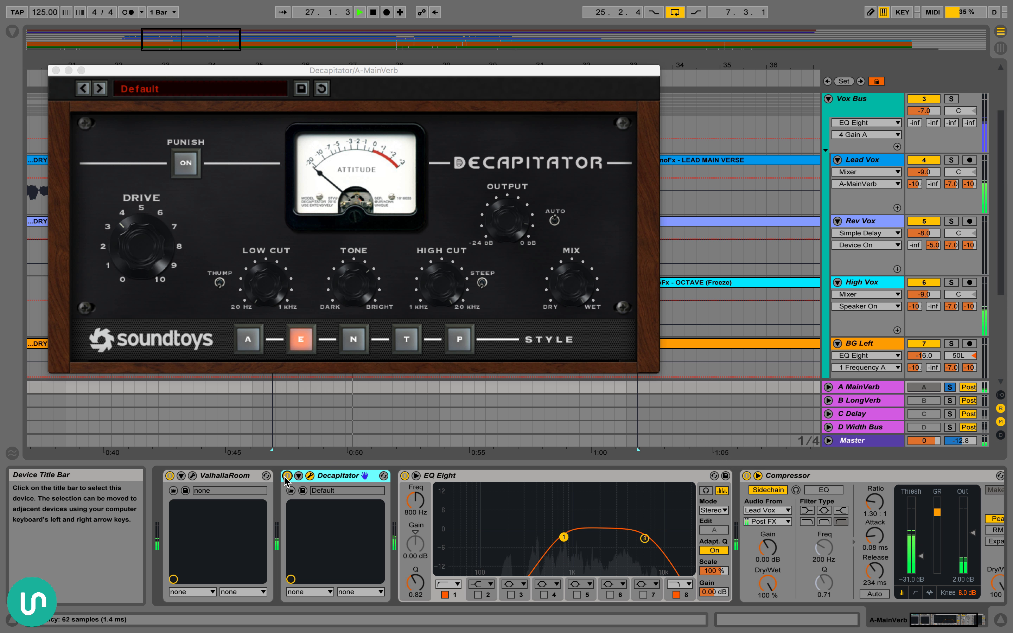
pyautogui.press('space')
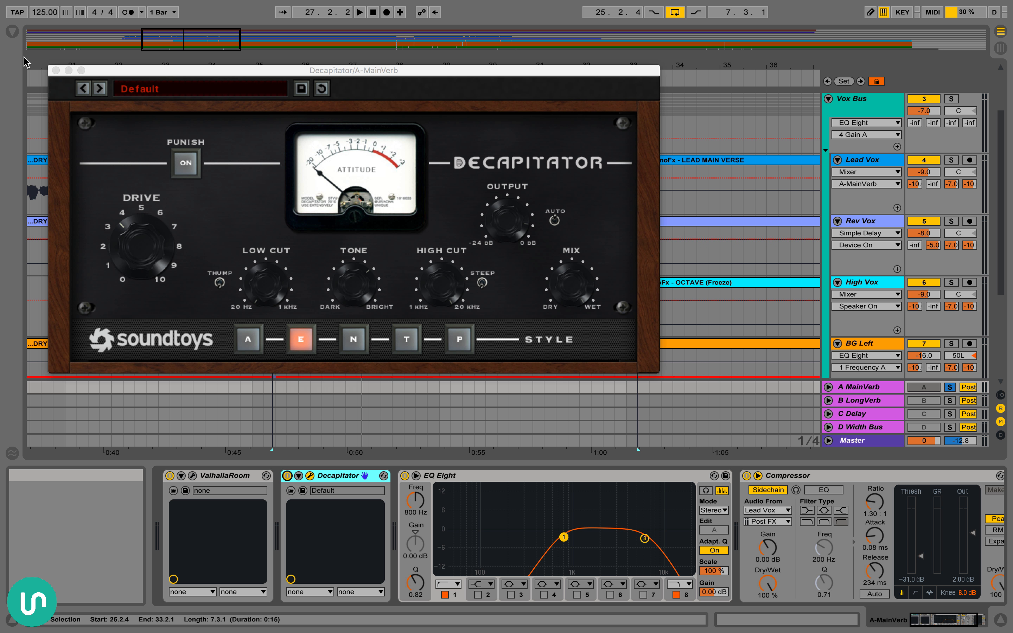
pyautogui.click(57, 70)
# Select the Lead Vox passage from 25.3.1 to 33.2.1 and show the A MainVerb devices
pyautogui.hscroll(2, 556, 541)
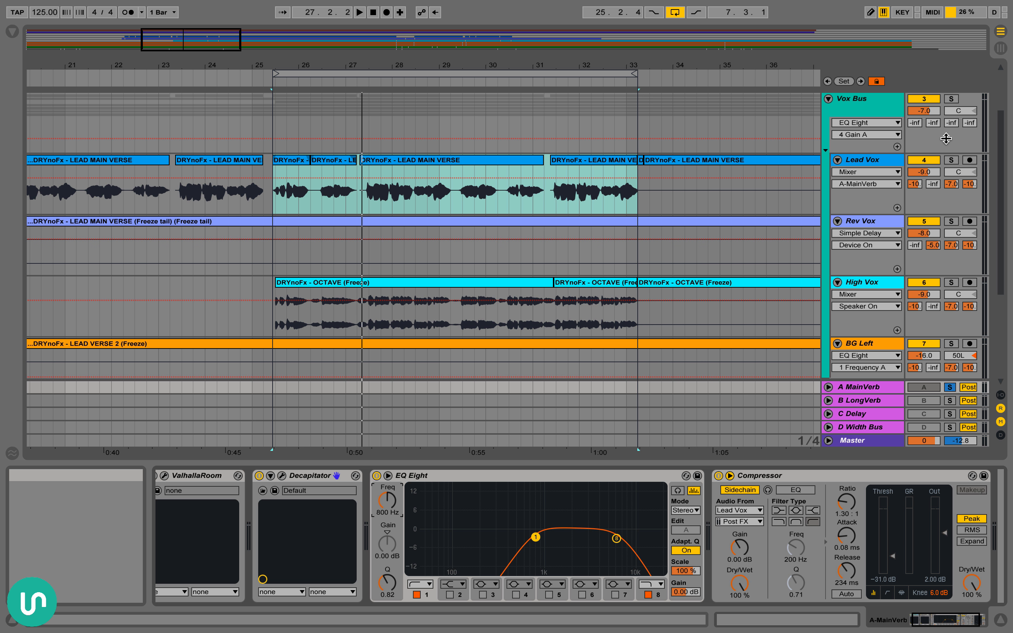
pyautogui.moveTo(277, 195); pyautogui.dragTo(644, 205)
pyautogui.click(878, 387)
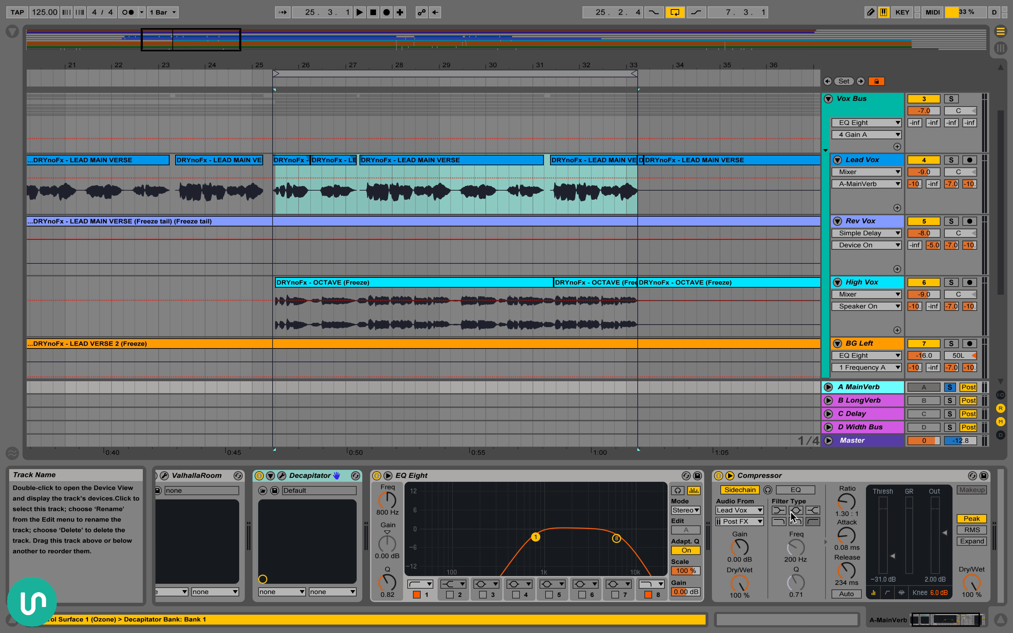
# Audition the soloed MainVerb while toggling its EQ Eight, leaving the EQ deactivated
pyautogui.click(376, 476)
pyautogui.press('space')
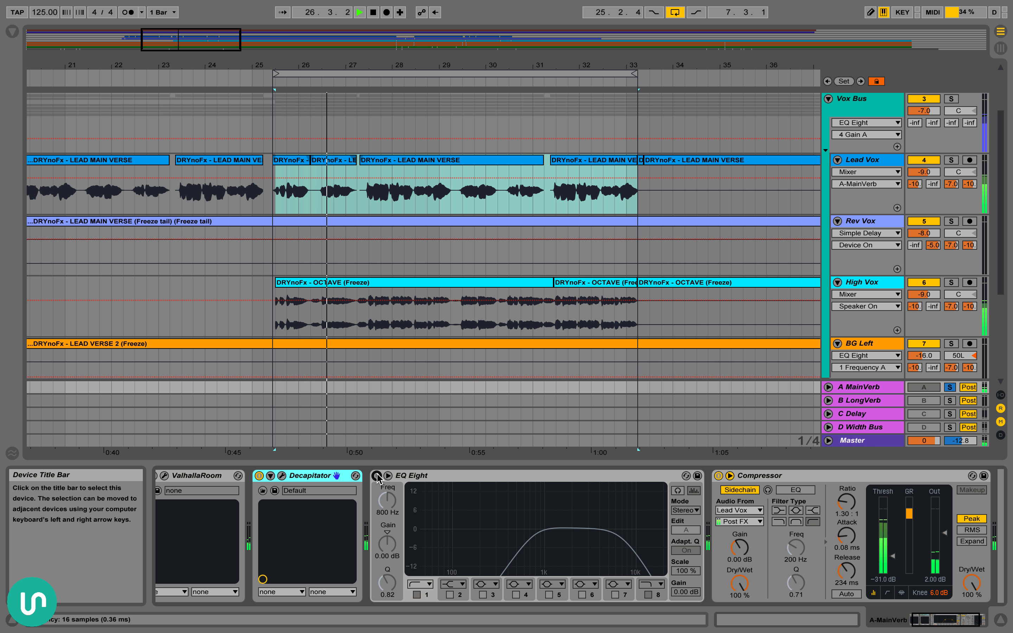
pyautogui.click(377, 475)
pyautogui.click(377, 476)
pyautogui.click(377, 475)
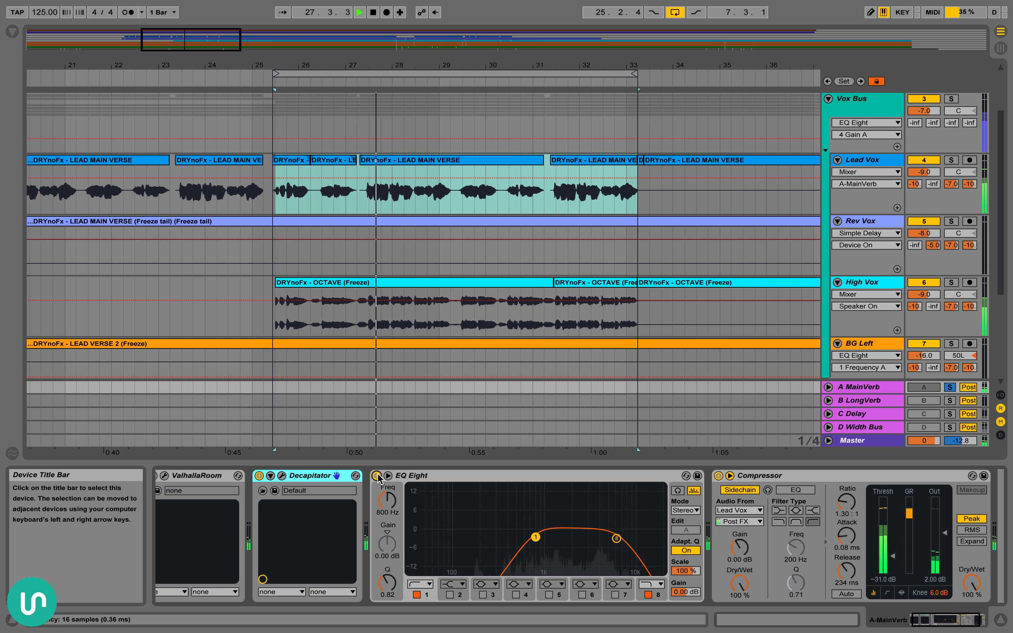
pyautogui.click(376, 475)
pyautogui.press('space')
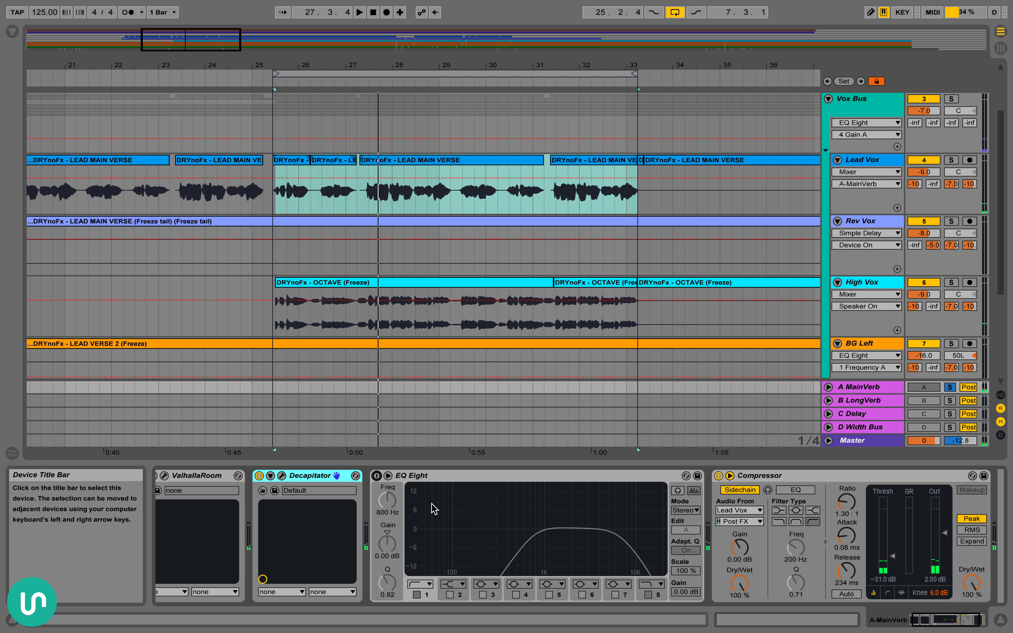
# Solo the Vox Bus instead of A MainVerb and compare the passage with the MainVerb's EQ Eight off and on
pyautogui.click(388, 475)
pyautogui.click(387, 475)
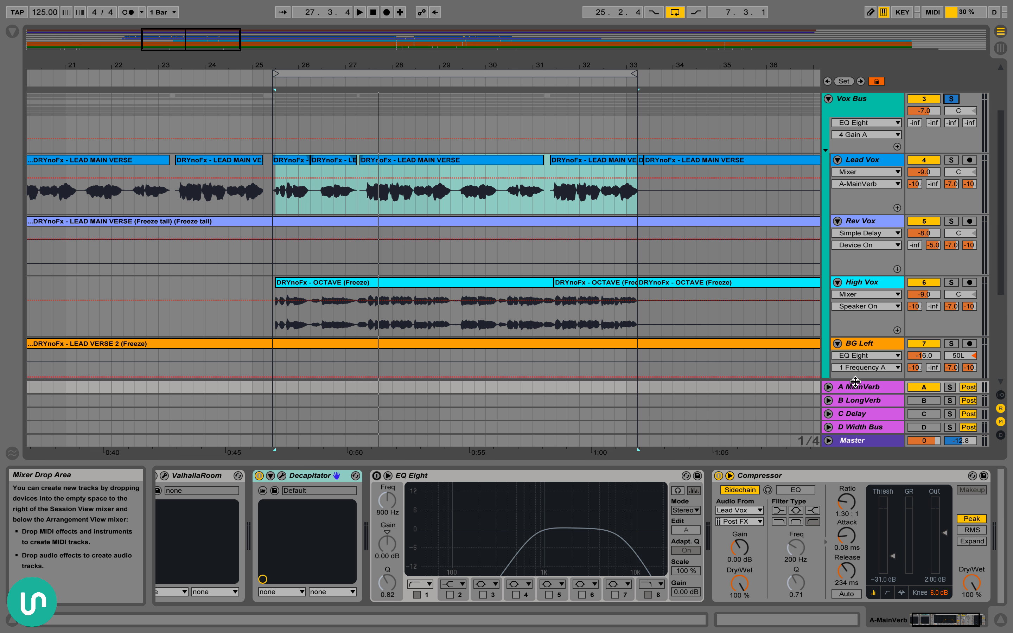
pyautogui.press('space')
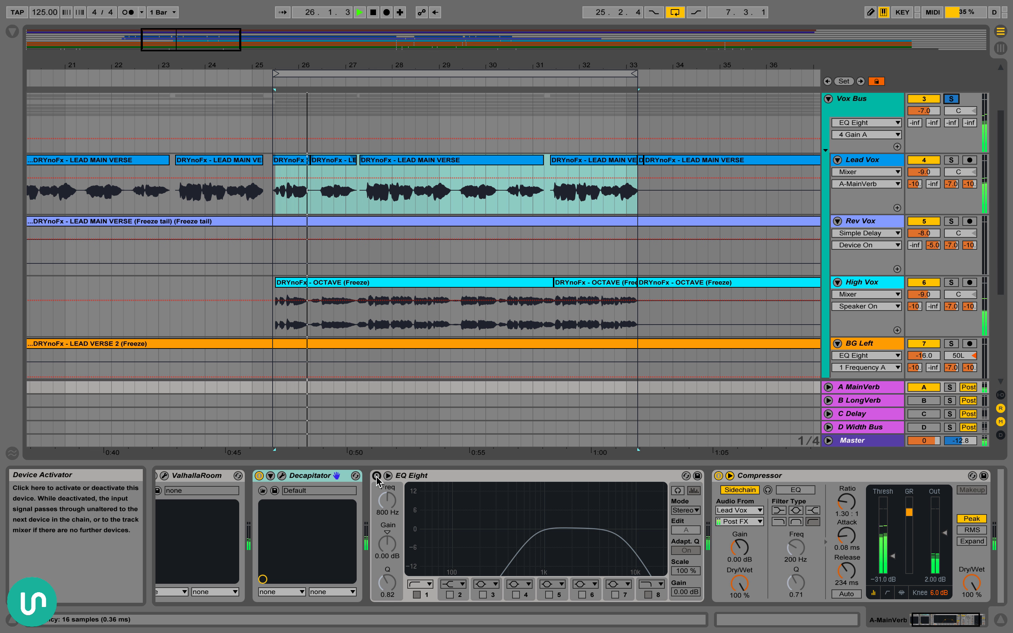
pyautogui.press('space')
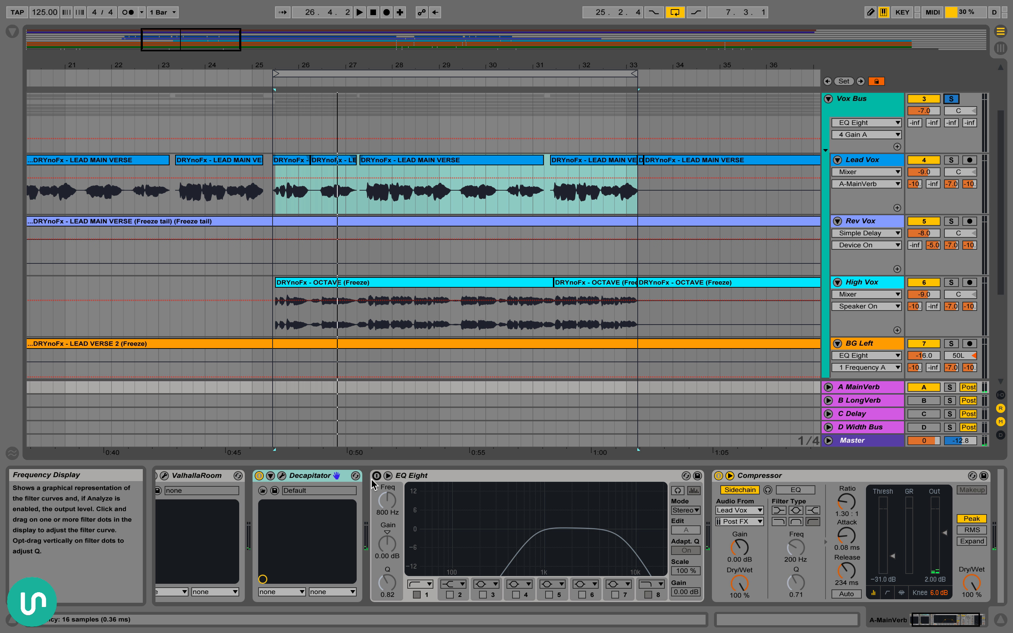
pyautogui.click(376, 476)
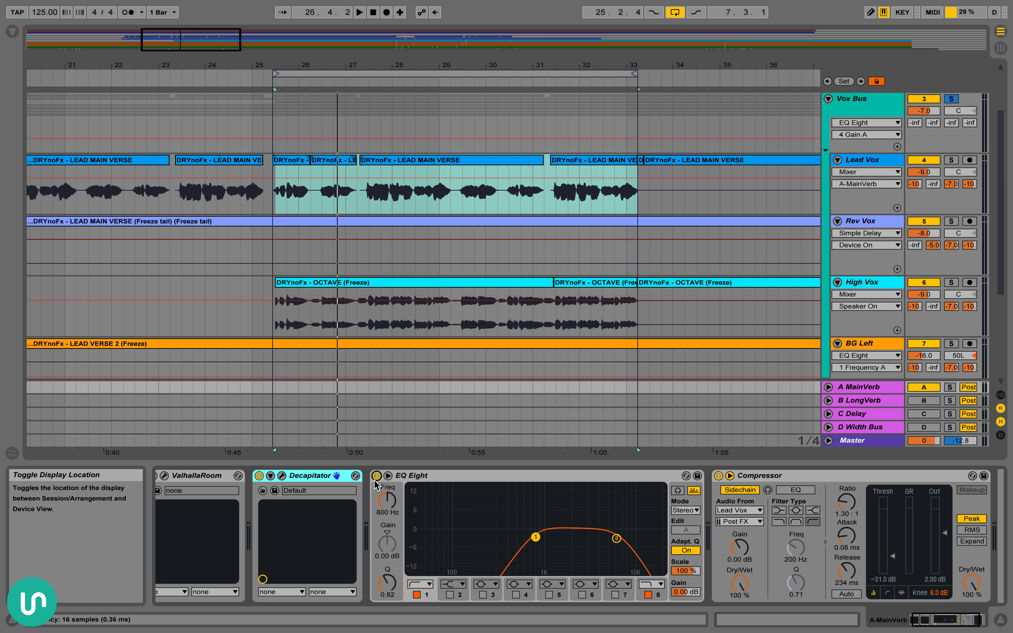
pyautogui.press('space')
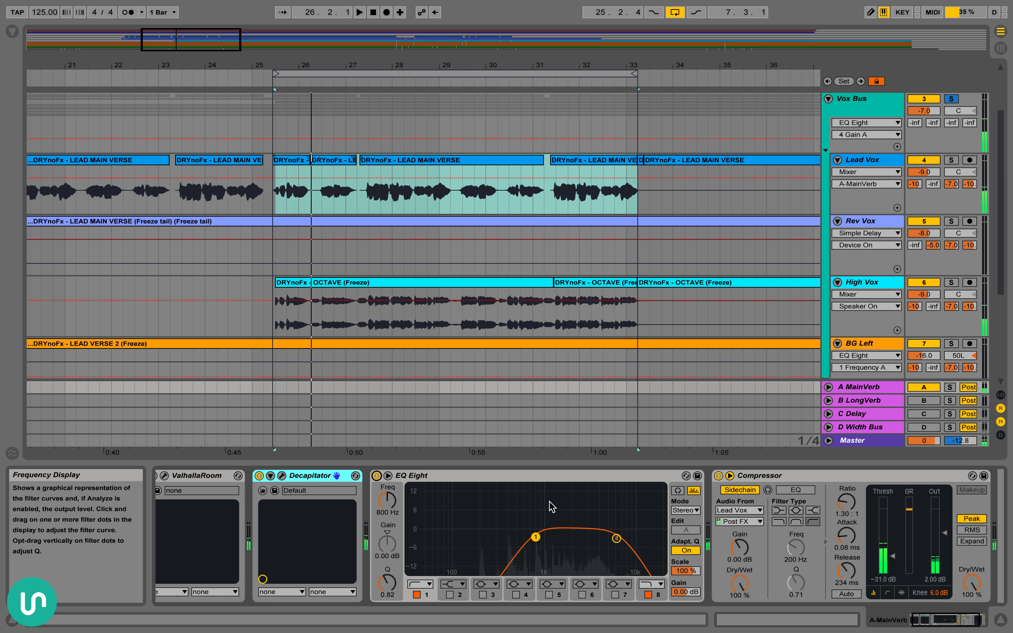
# Select band 8 of the MainVerb's EQ Eight to examine its high cut, and select the sidechain Compressor
pyautogui.click(616, 538)
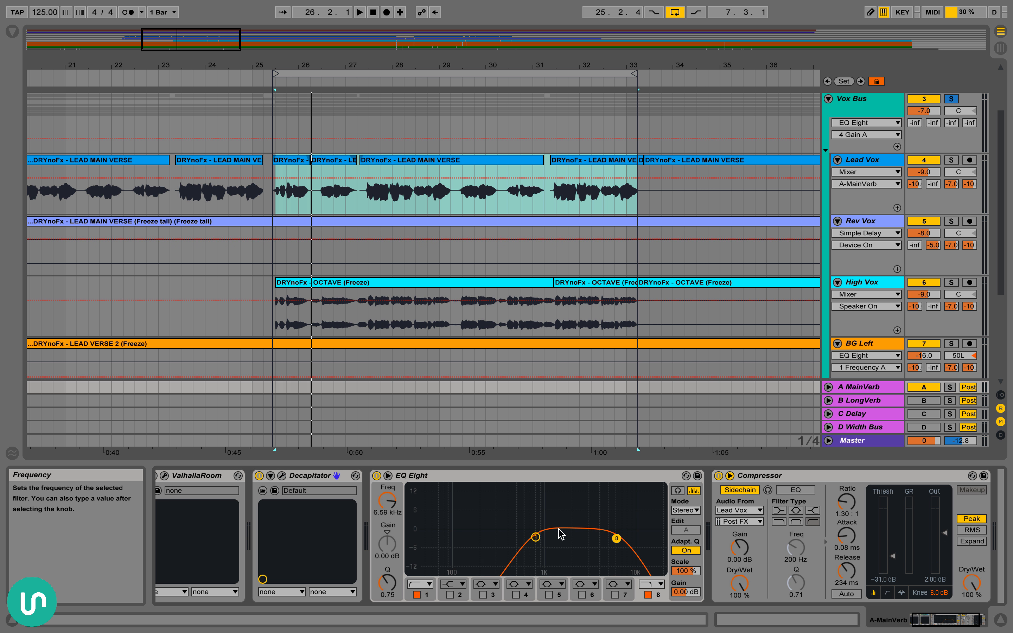
pyautogui.hscroll(3, 447, 488)
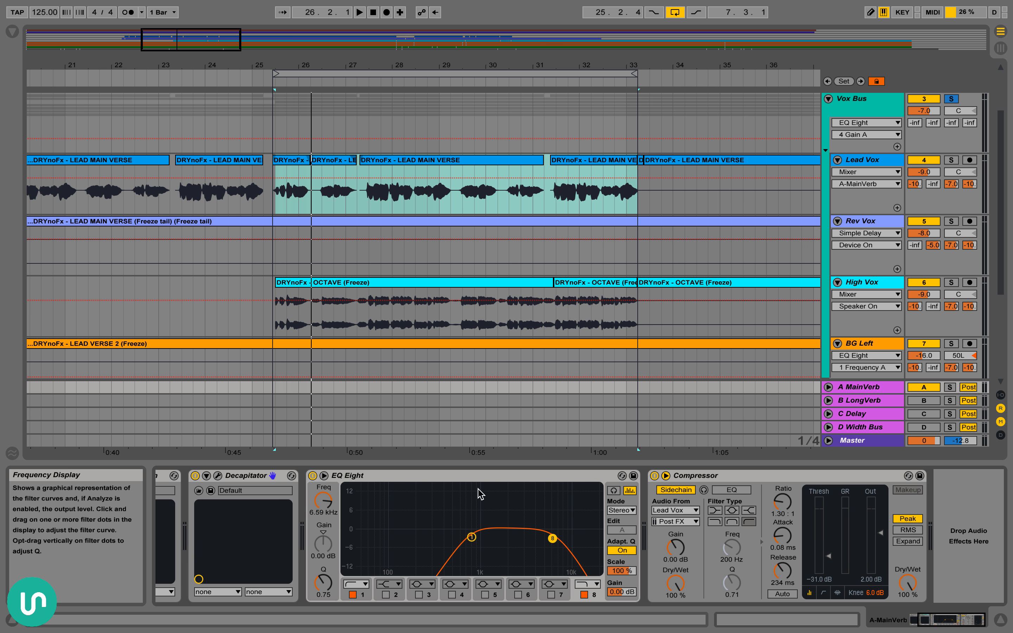
pyautogui.click(743, 477)
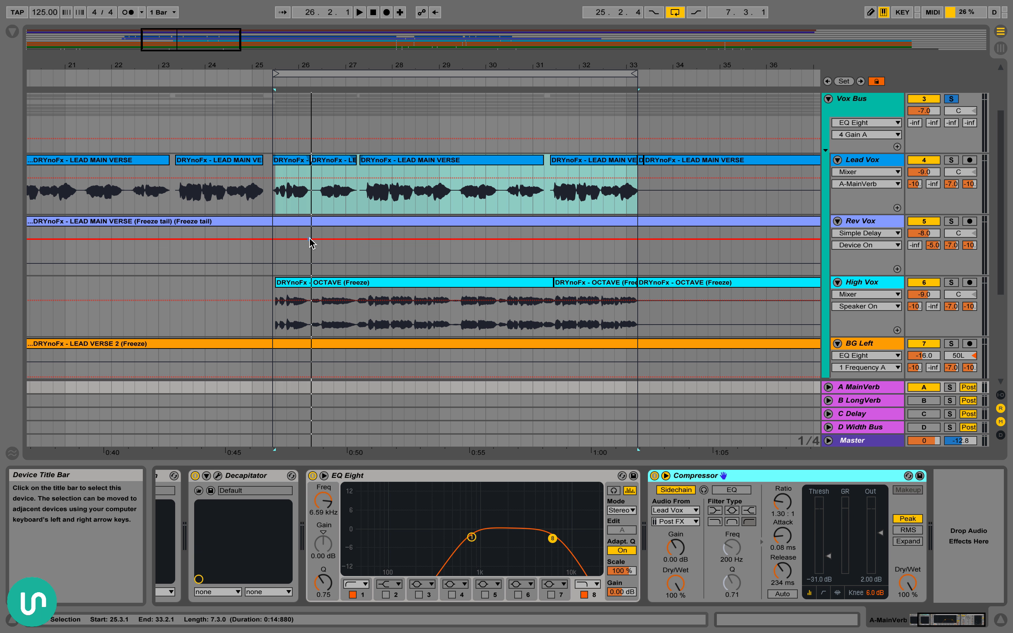
# Select the Lead Vox clips from 25.2.4 to 33.2.1 and select the Compressor in the A MainVerb chain
pyautogui.click(276, 161)
pyautogui.keyDown('shift'); pyautogui.click(618, 178); pyautogui.keyUp('shift')
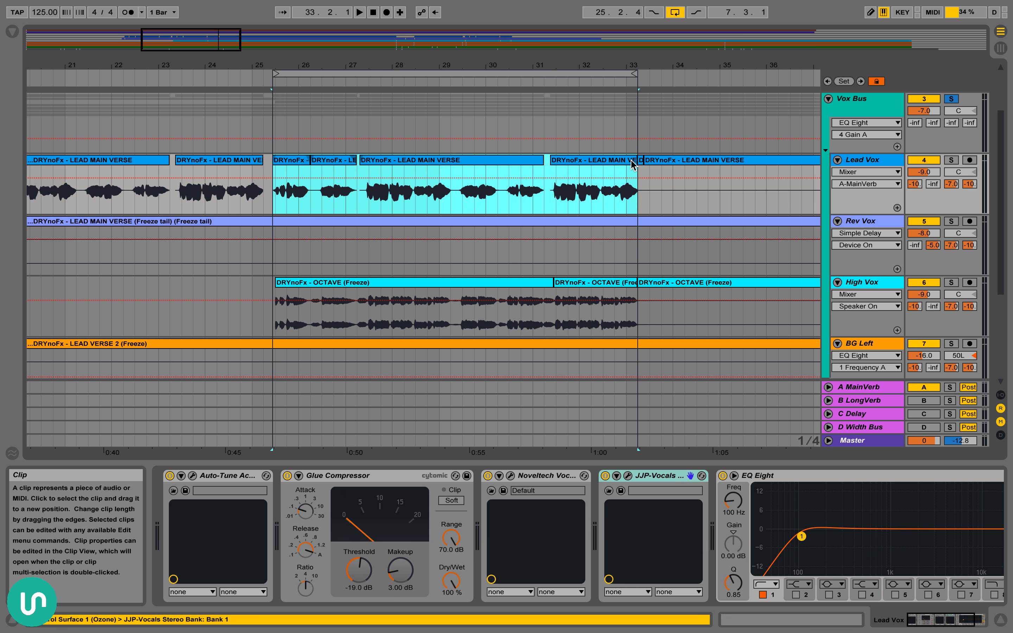
pyautogui.hscroll(1, 754, 293)
pyautogui.click(862, 387)
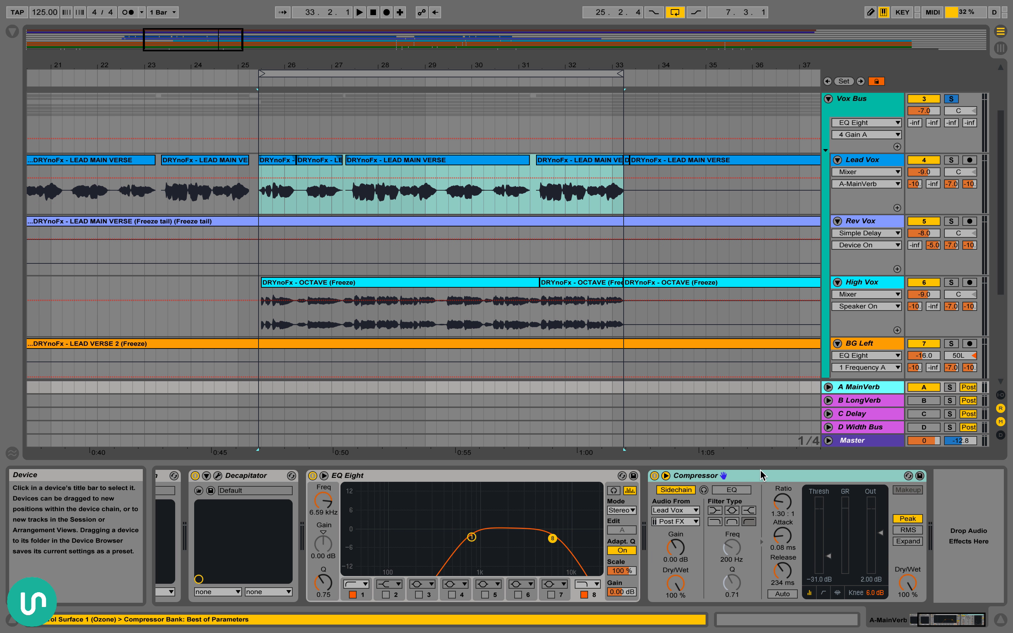
pyautogui.click(744, 475)
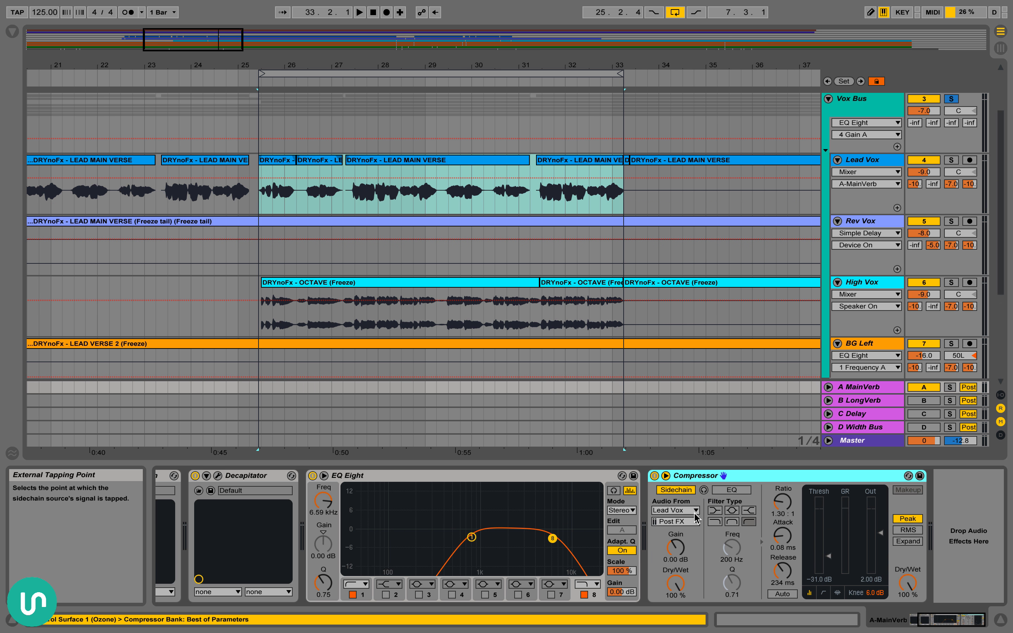
# Highlight the gaps between the Lead Vox phrases, first around bar 26 and finally from 27.1.4 to 27.3.1
pyautogui.moveTo(282, 64); pyautogui.dragTo(281, 113)
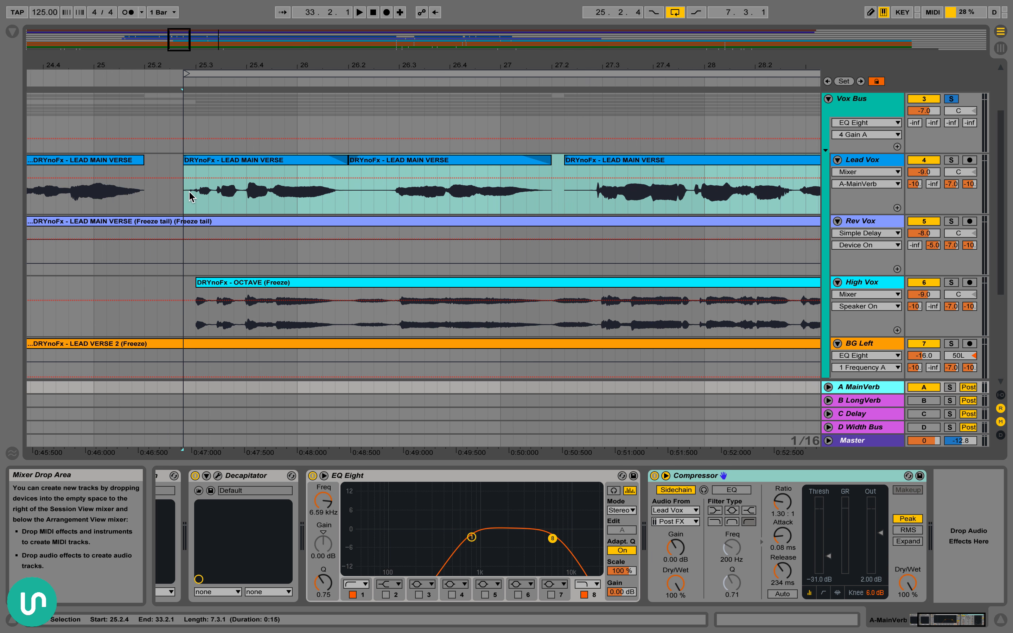
pyautogui.moveTo(182, 192); pyautogui.dragTo(416, 193)
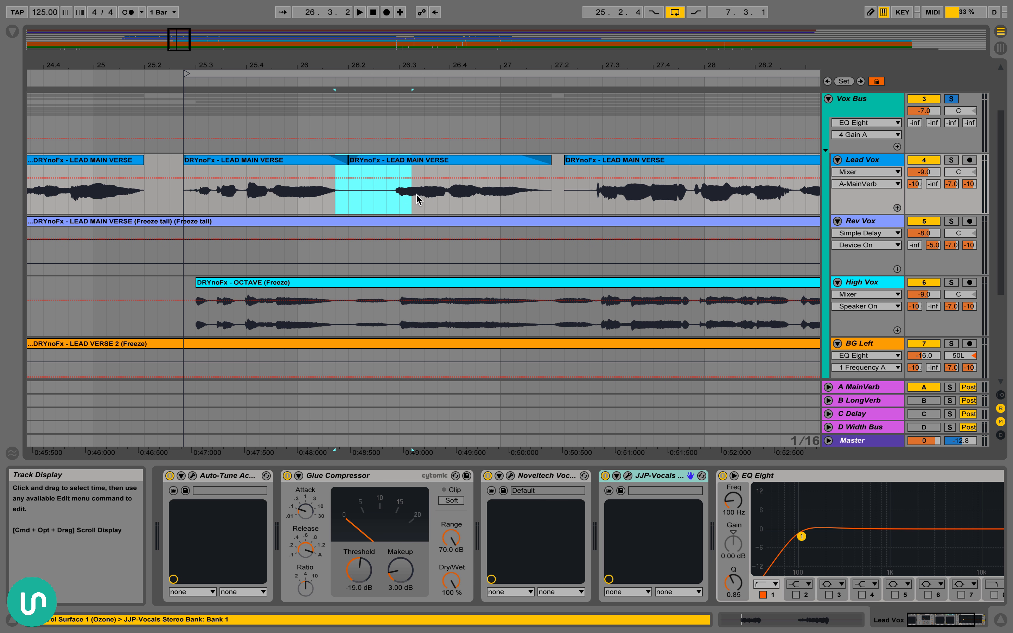
pyautogui.moveTo(539, 203); pyautogui.dragTo(602, 194)
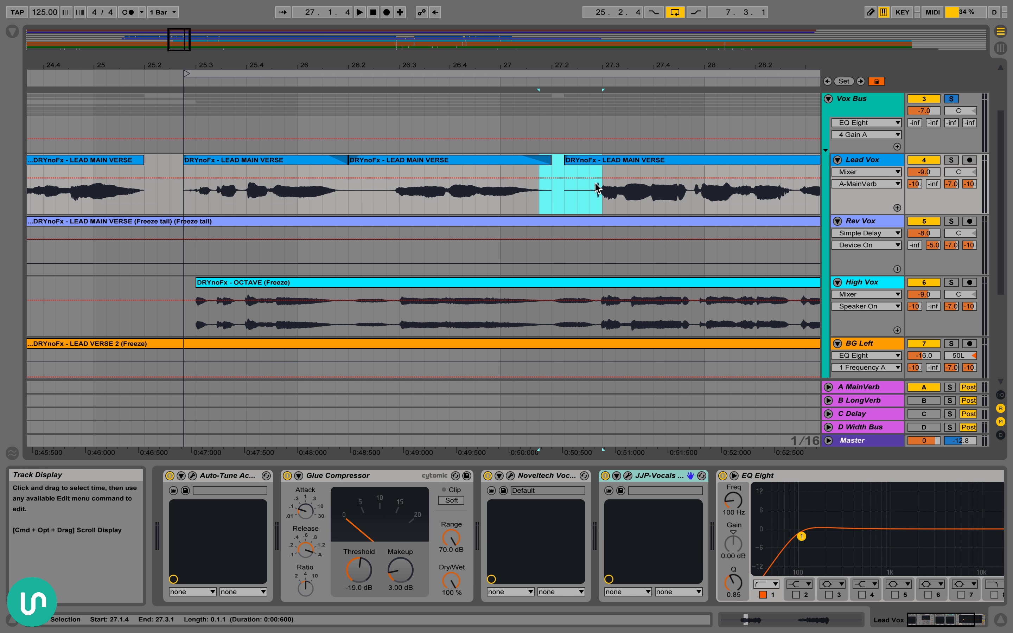
# Reselect the whole Lead Vox passage from 25.2.4 to 33.2.1
pyautogui.moveTo(602, 65); pyautogui.dragTo(603, 33)
pyautogui.scroll(-1, 526, 160)
pyautogui.hscroll(5, 527, 161)
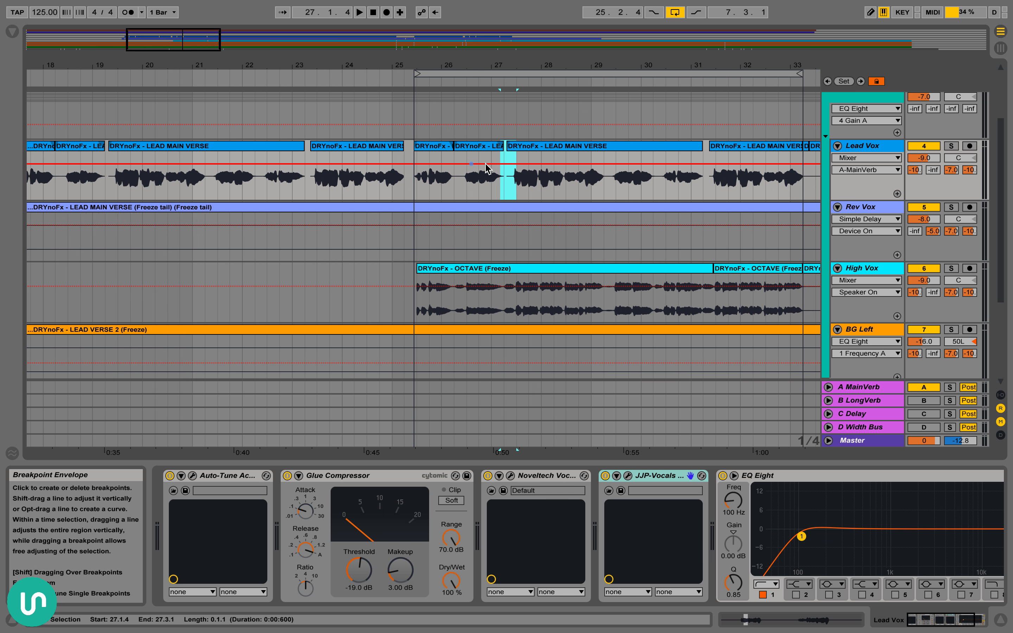
pyautogui.hscroll(3, 359, 141)
pyautogui.scroll(-1, 360, 141)
pyautogui.click(280, 132)
pyautogui.keyDown('shift'); pyautogui.click(626, 133); pyautogui.keyUp('shift')
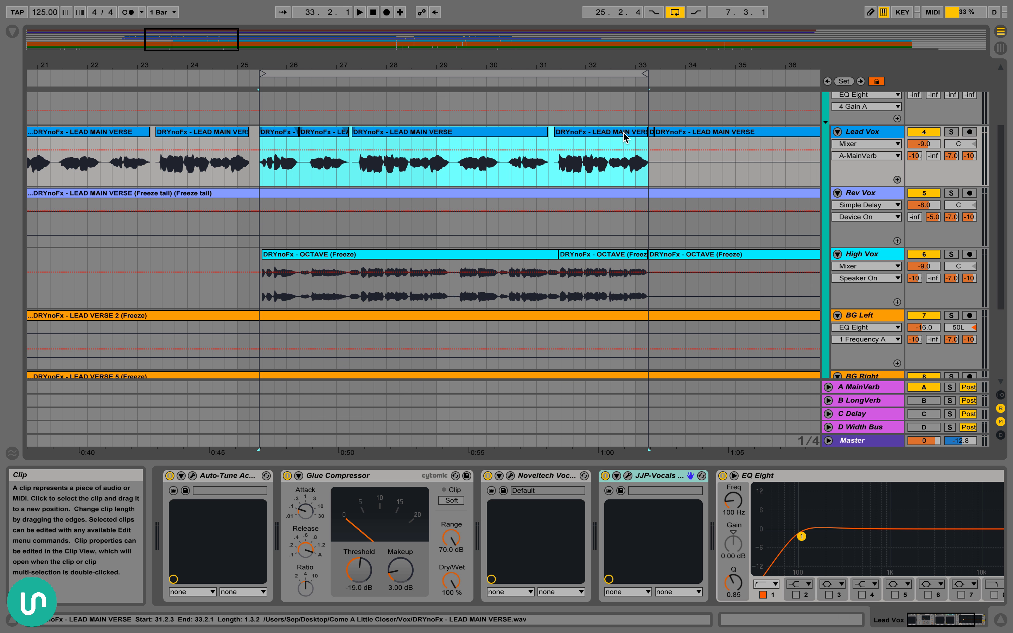
# Display the A MainVerb chain and select the sidechain Compressor's Ratio and Release controls to examine them
pyautogui.click(874, 385)
pyautogui.click(787, 477)
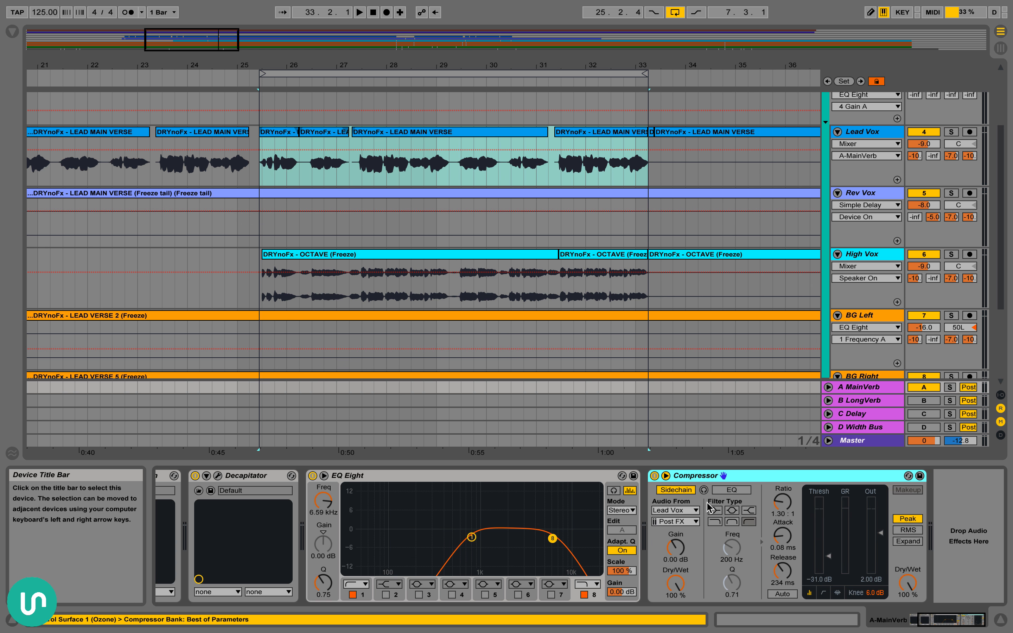
pyautogui.click(846, 392)
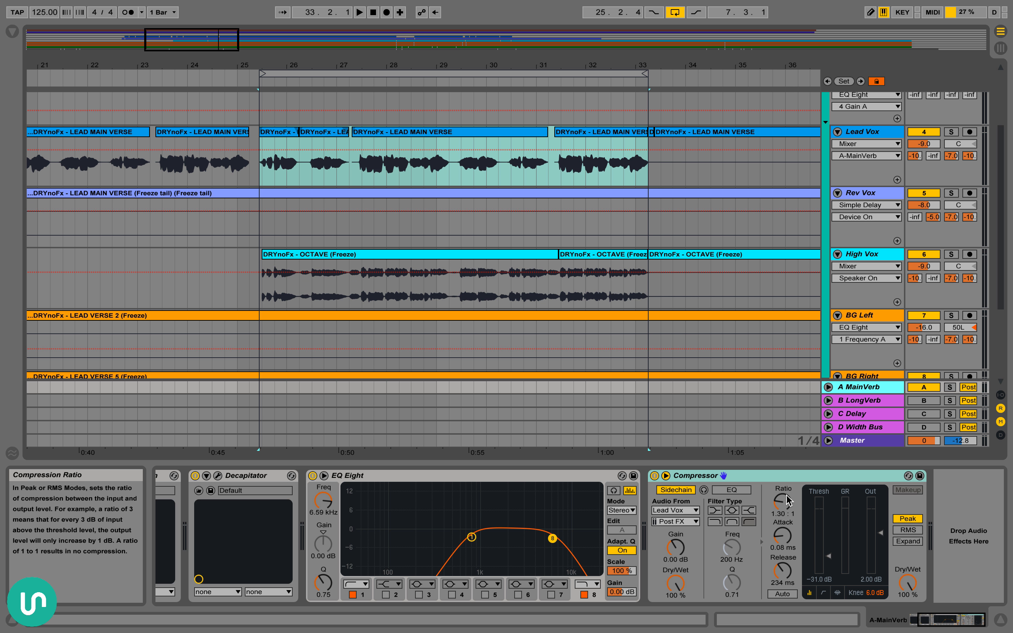
pyautogui.click(782, 508)
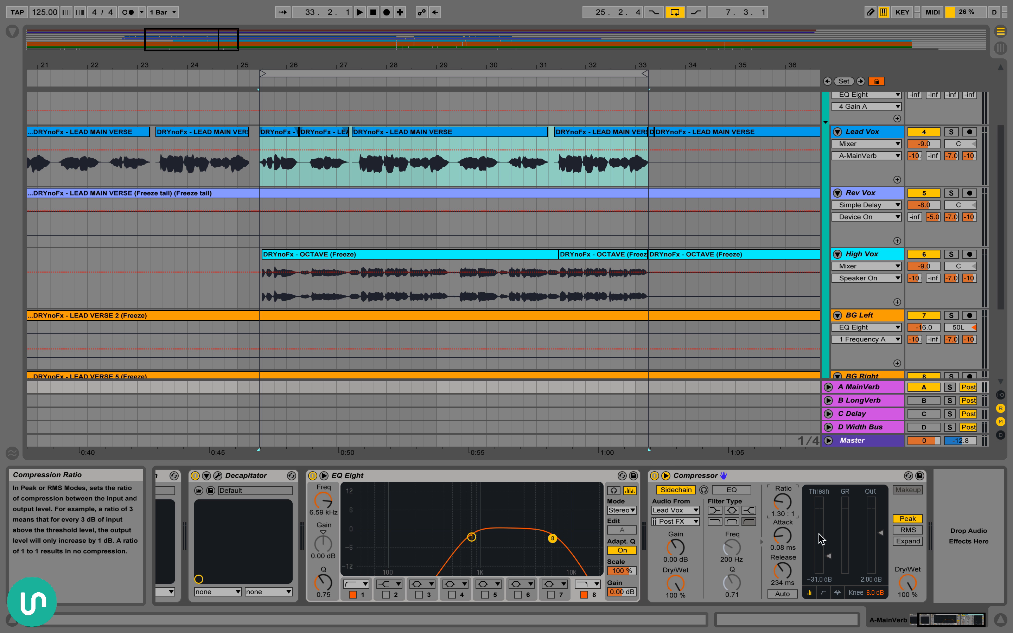
pyautogui.click(785, 576)
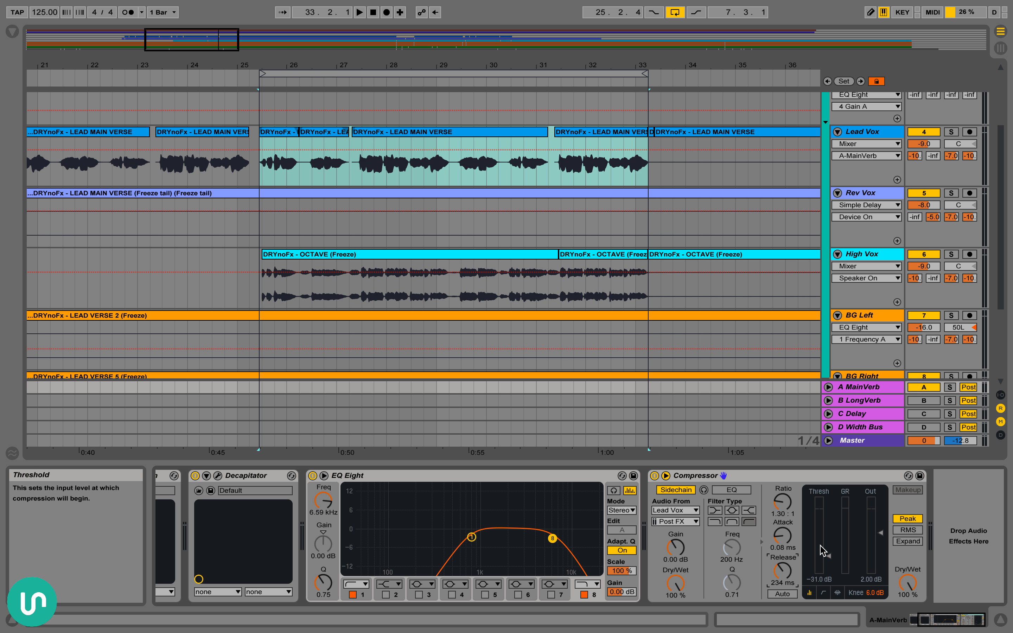
# Solo the Lead Vox track and play the passage from 25.2.4 to observe the MainVerb Compressor's gain reduction
pyautogui.hscroll(3, 315, 210)
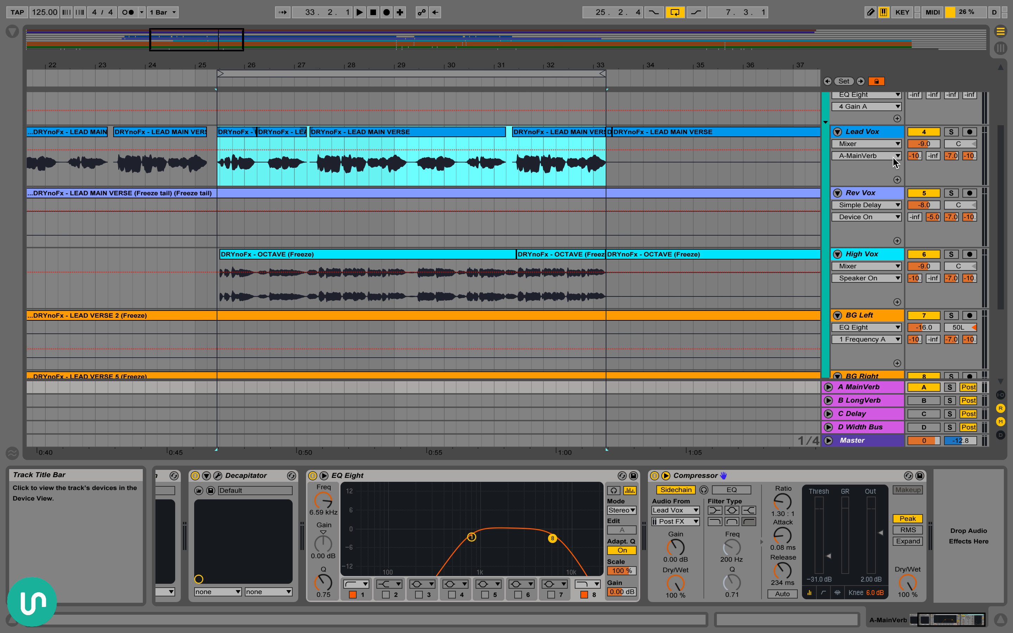
pyautogui.click(951, 132)
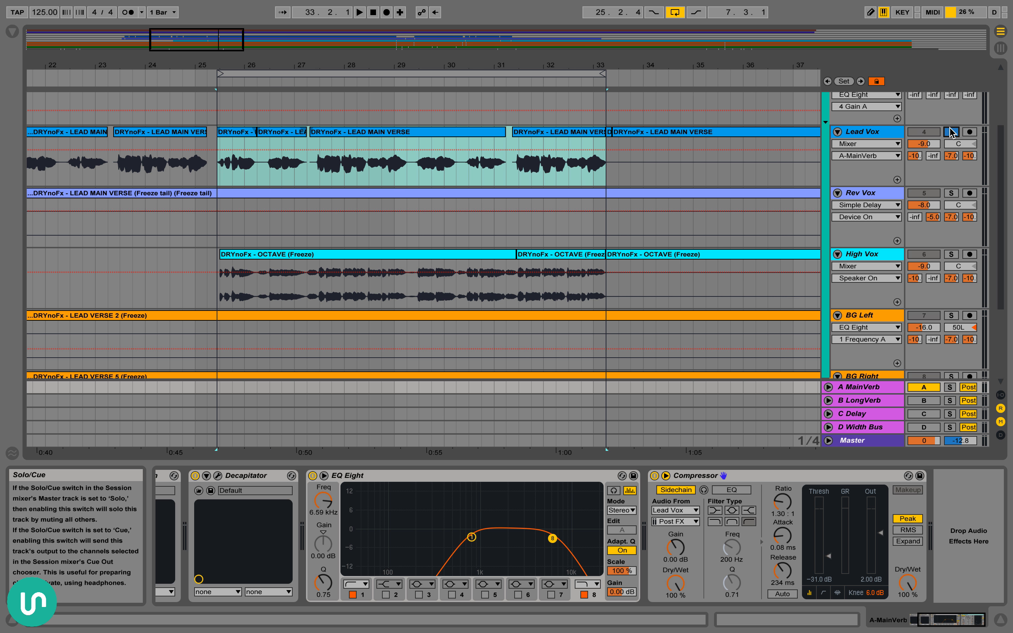
pyautogui.press('space')
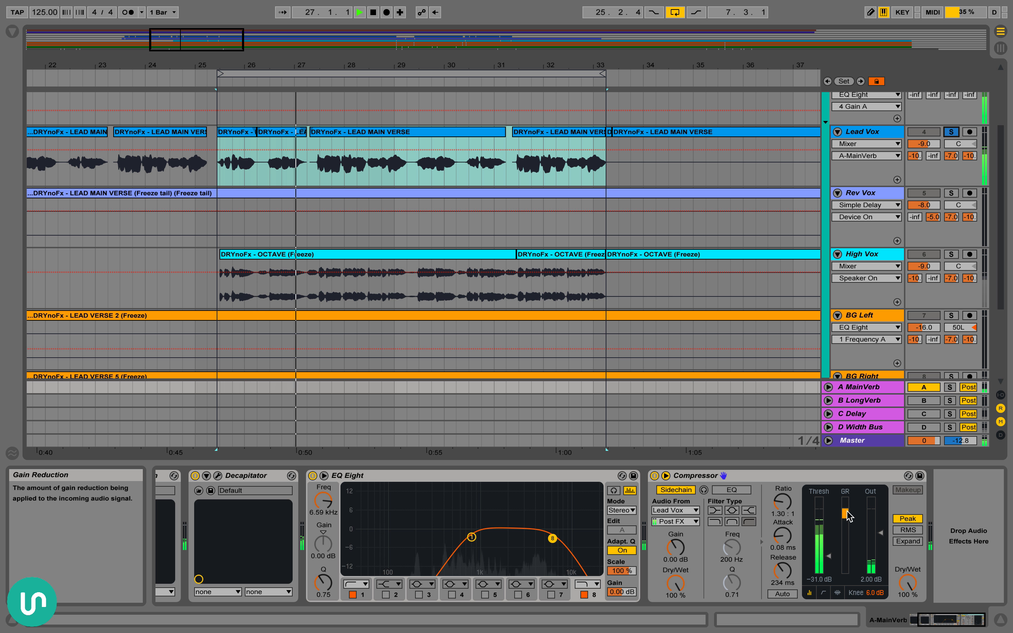
pyautogui.press('space')
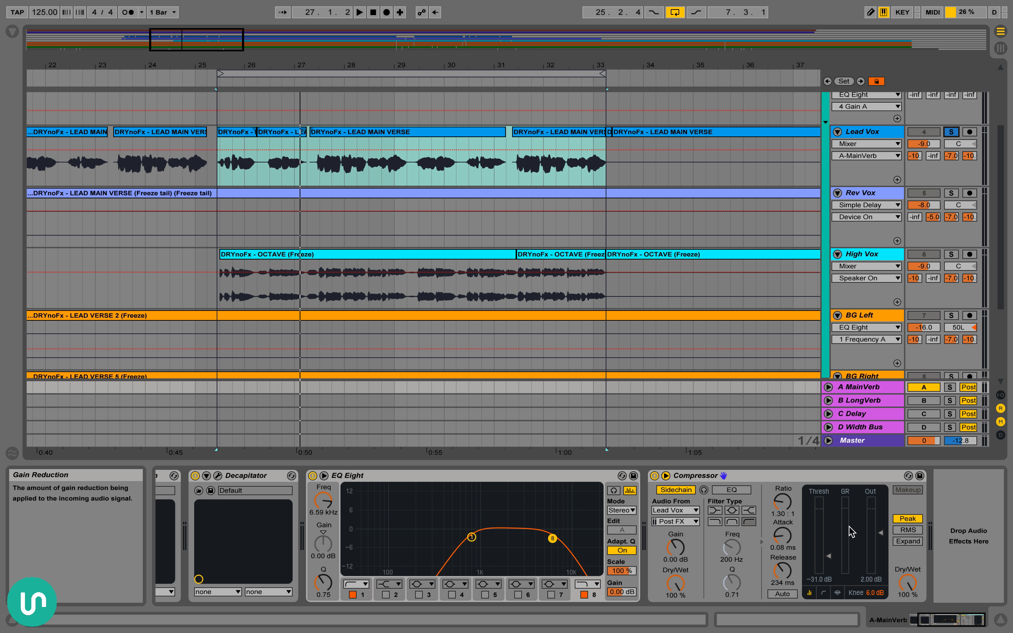
# Compare the passage with the MainVerb Compressor bypassed and re-enabled during playback
pyautogui.press('space')
pyautogui.click(654, 476)
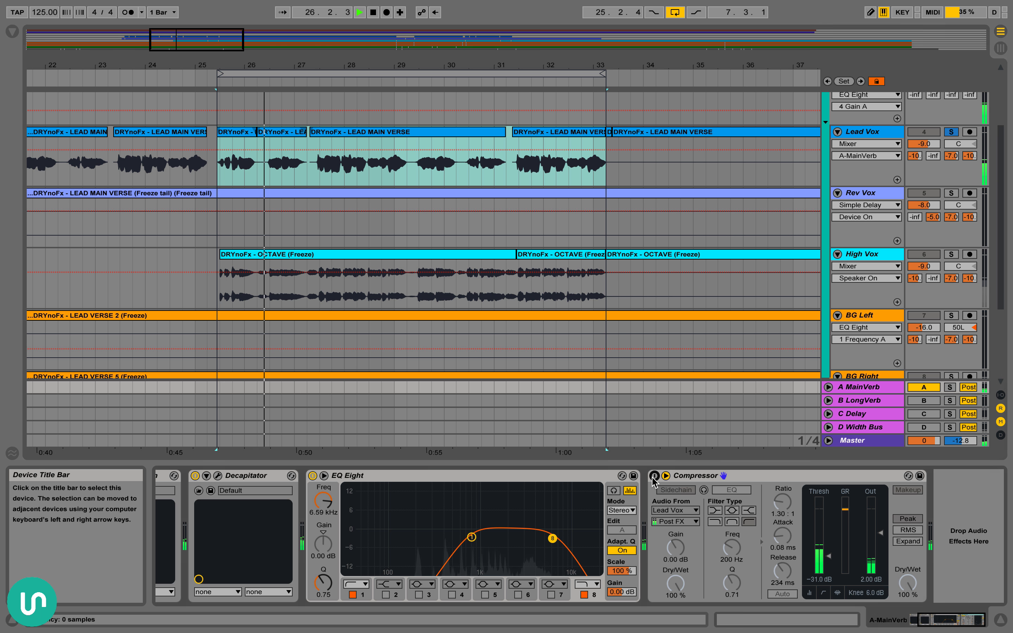
pyautogui.click(653, 476)
pyautogui.press('space')
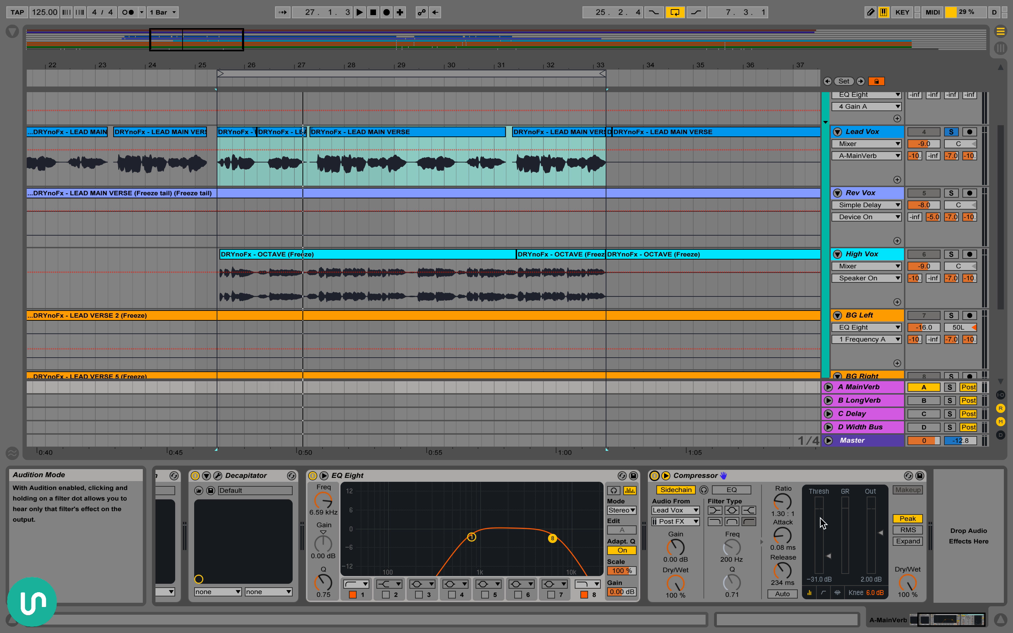
# Review the ValhallaRoom settings on the A MainVerb return and select the Decapitator after it
pyautogui.hscroll(-4, 778, 527)
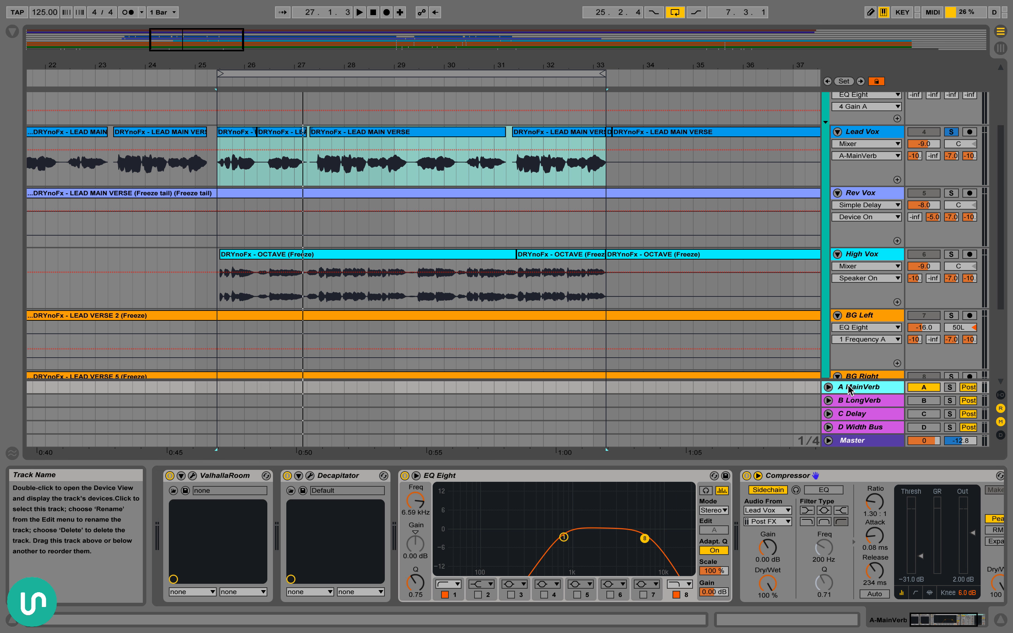
pyautogui.click(225, 477)
pyautogui.click(192, 476)
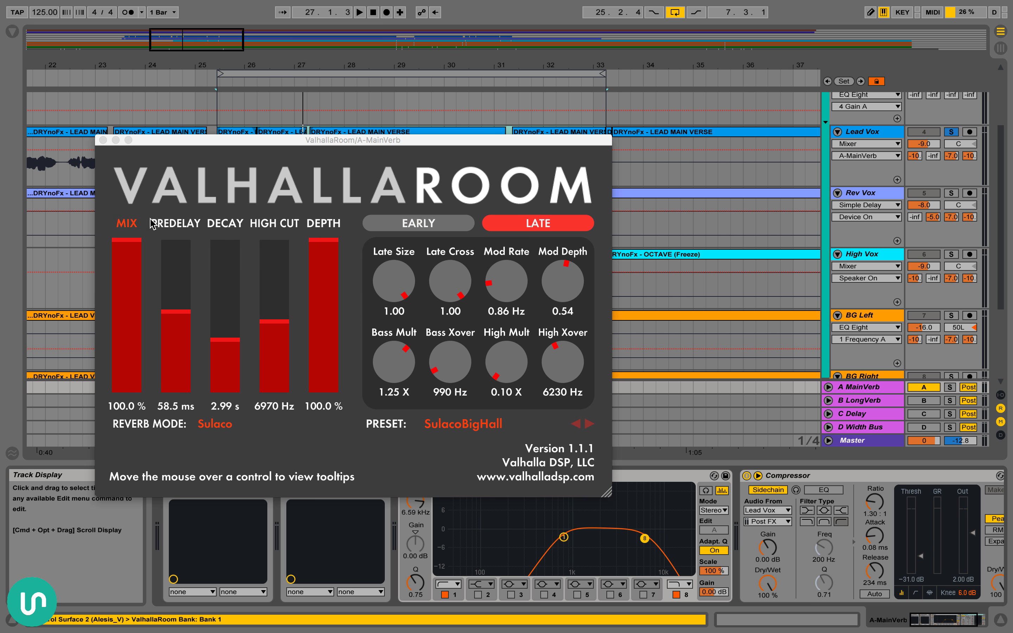
pyautogui.click(103, 140)
pyautogui.click(319, 478)
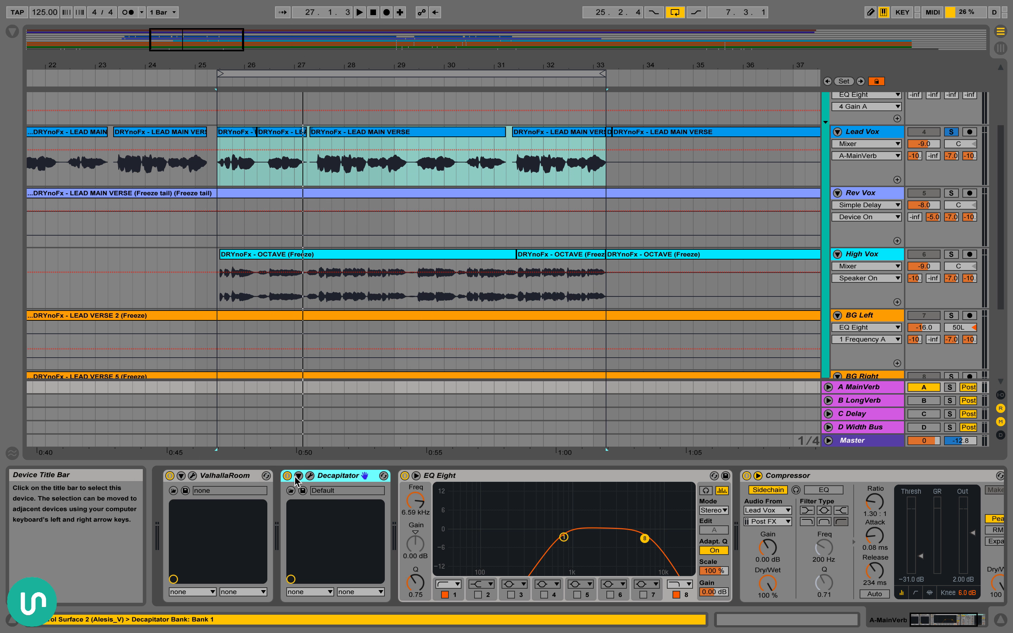
# Select bands 1 and 8 of the MainVerb's EQ Eight to examine its low and high cuts
pyautogui.click(541, 521)
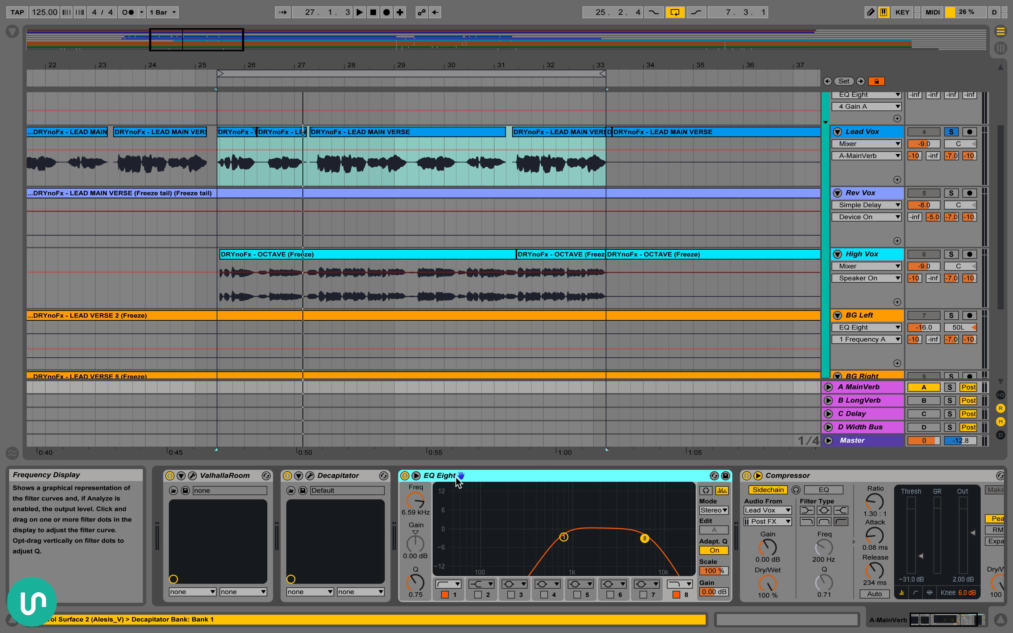
pyautogui.click(564, 536)
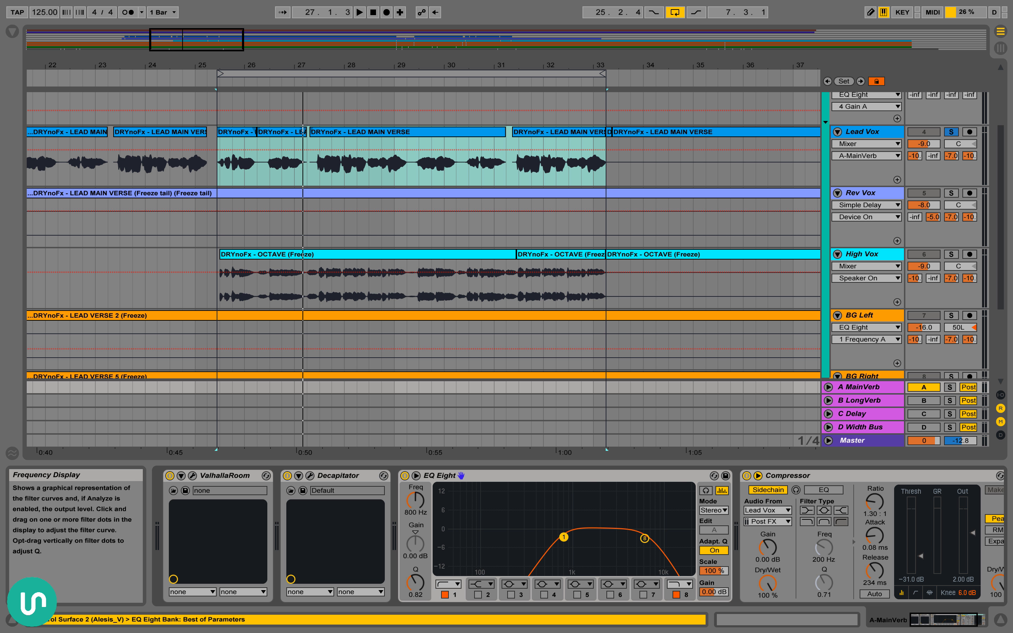
pyautogui.click(647, 540)
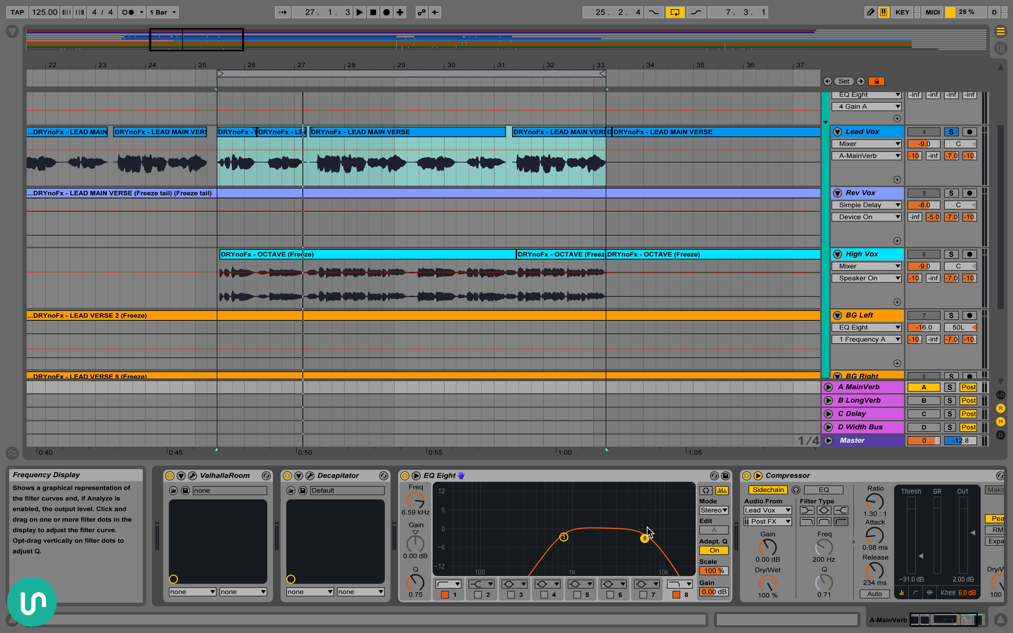
# Select the MainVerb's Compressor and highlight the Lead Vox gap from 26.2.1 to 26.3.1
pyautogui.hscroll(3, 636, 525)
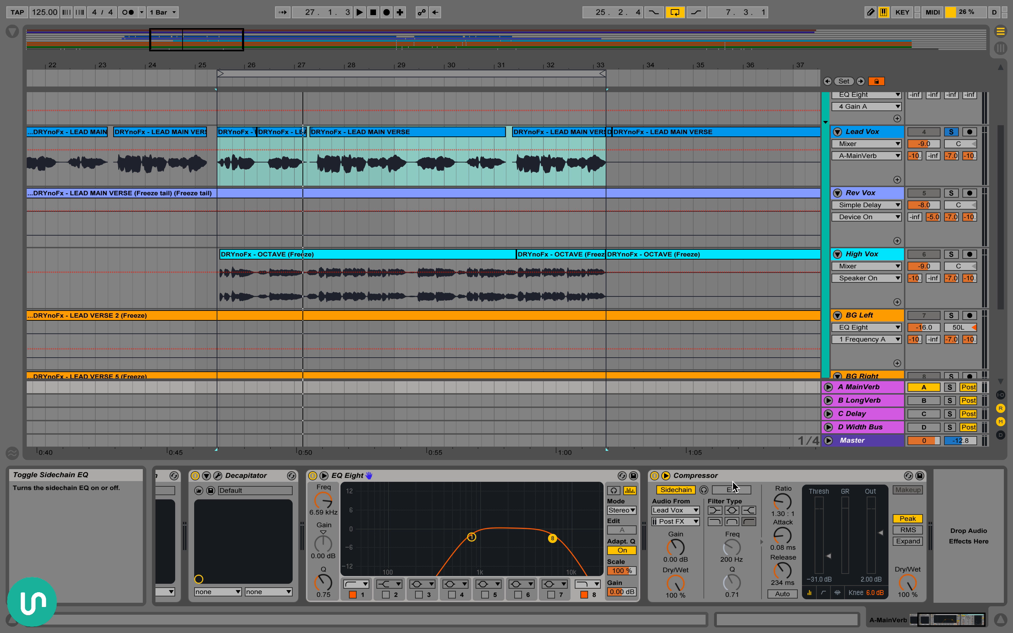
pyautogui.click(795, 506)
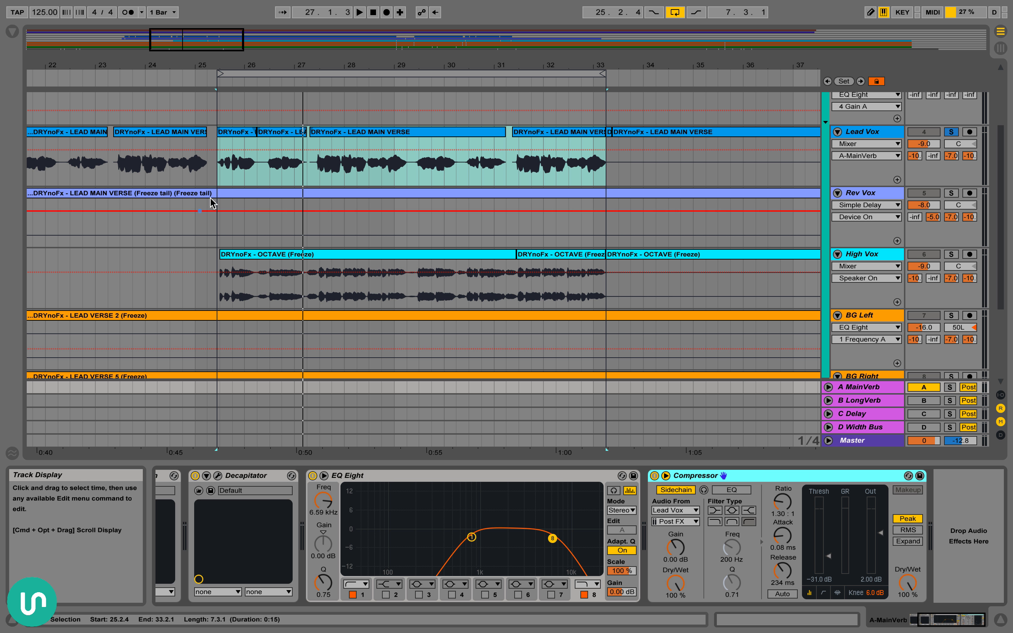
pyautogui.moveTo(217, 161); pyautogui.dragTo(605, 167)
pyautogui.moveTo(255, 172); pyautogui.dragTo(271, 171)
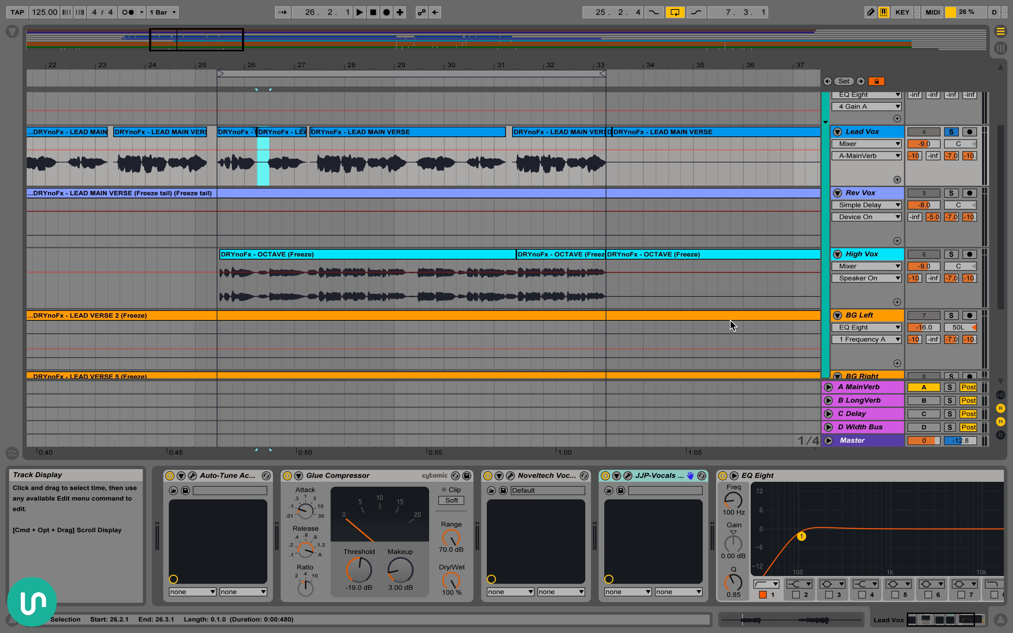
# Select the short Rev Vox clip at bar 17 and switch the active return from A MainVerb to B LongVerb
pyautogui.hscroll(-5, 582, 204)
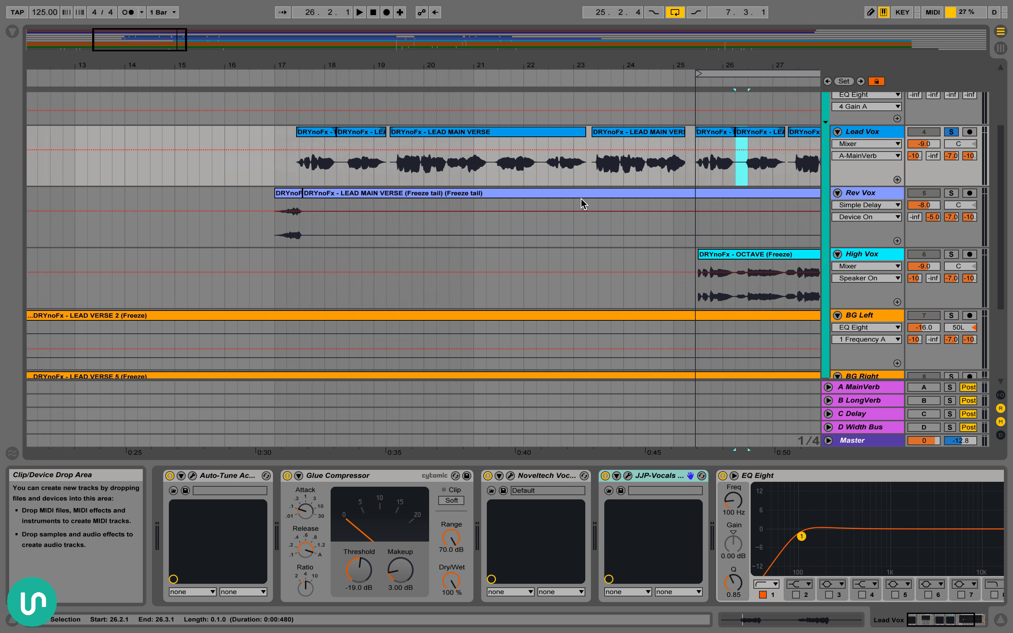
pyautogui.hscroll(-2, 582, 204)
pyautogui.click(367, 209)
pyautogui.hscroll(1, 389, 218)
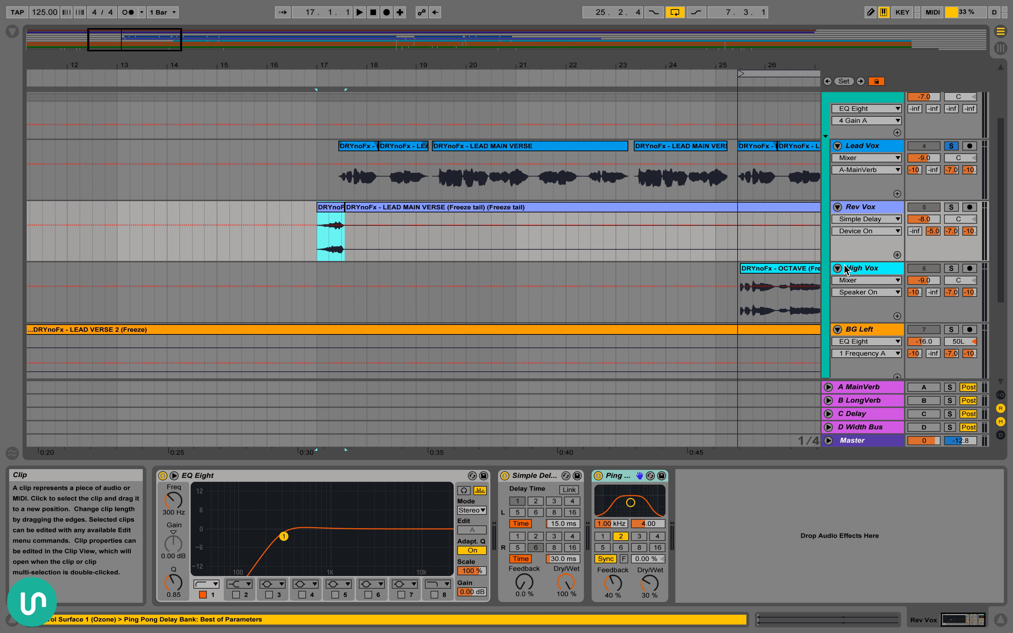
pyautogui.click(927, 403)
# Highlight the Rev Vox section from 17.1.1 to 19.4.1, covering the short clip and the space after it
pyautogui.hscroll(10, 555, 308)
pyautogui.scroll(-3, 543, 294)
pyautogui.scroll(4, 540, 289)
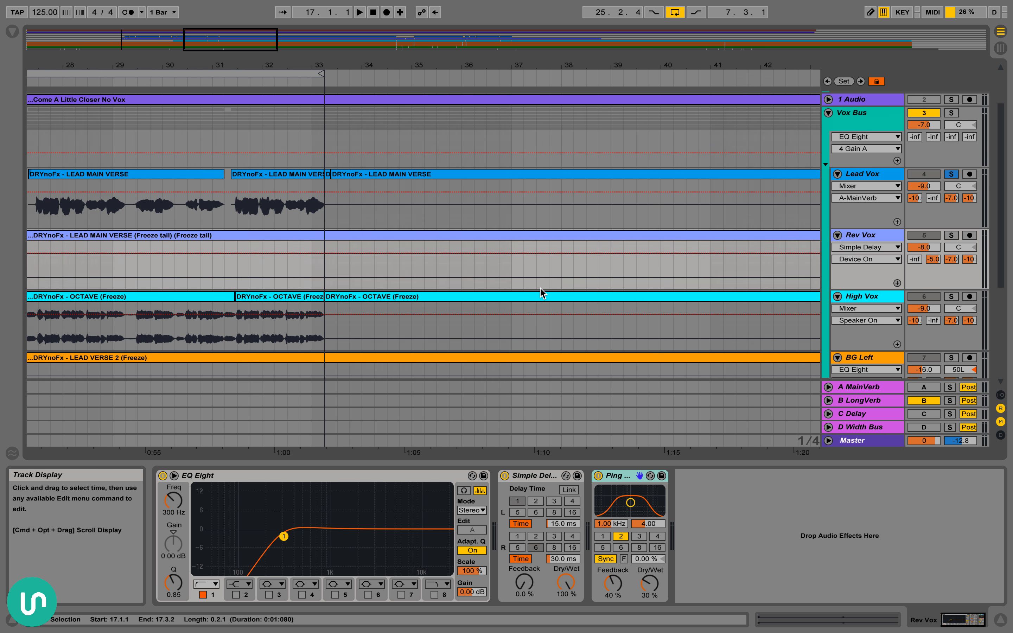
pyautogui.hscroll(-12, 540, 289)
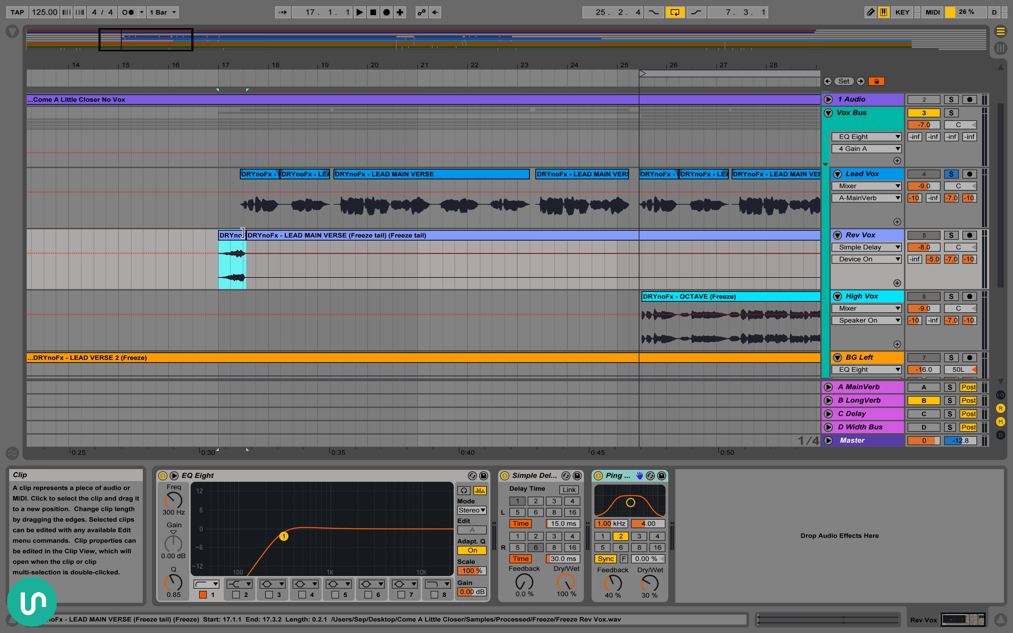
pyautogui.moveTo(222, 250); pyautogui.dragTo(269, 251)
pyautogui.moveTo(351, 264); pyautogui.dragTo(355, 265)
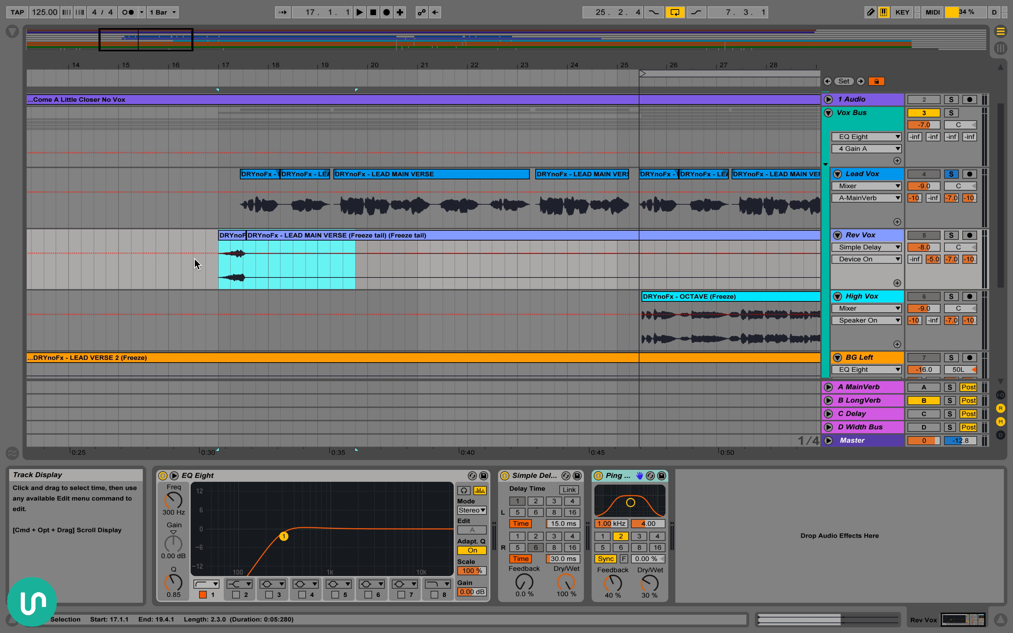
# Place the insert marker at 17.1.1 on Rev Vox, select its B-LongVerb send and solo the track
pyautogui.click(212, 270)
pyautogui.click(942, 261)
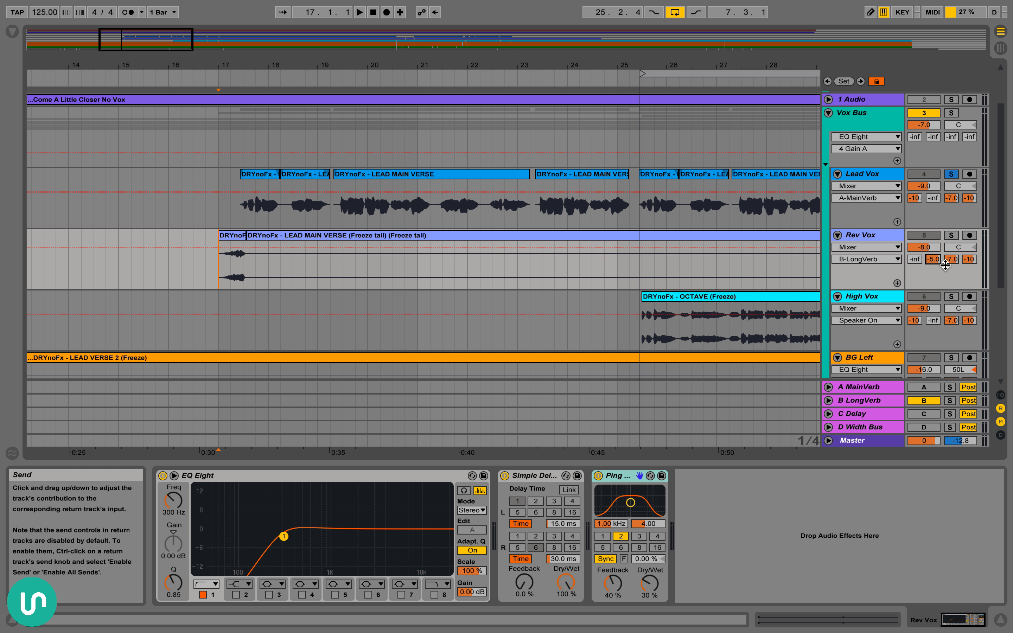
pyautogui.click(951, 235)
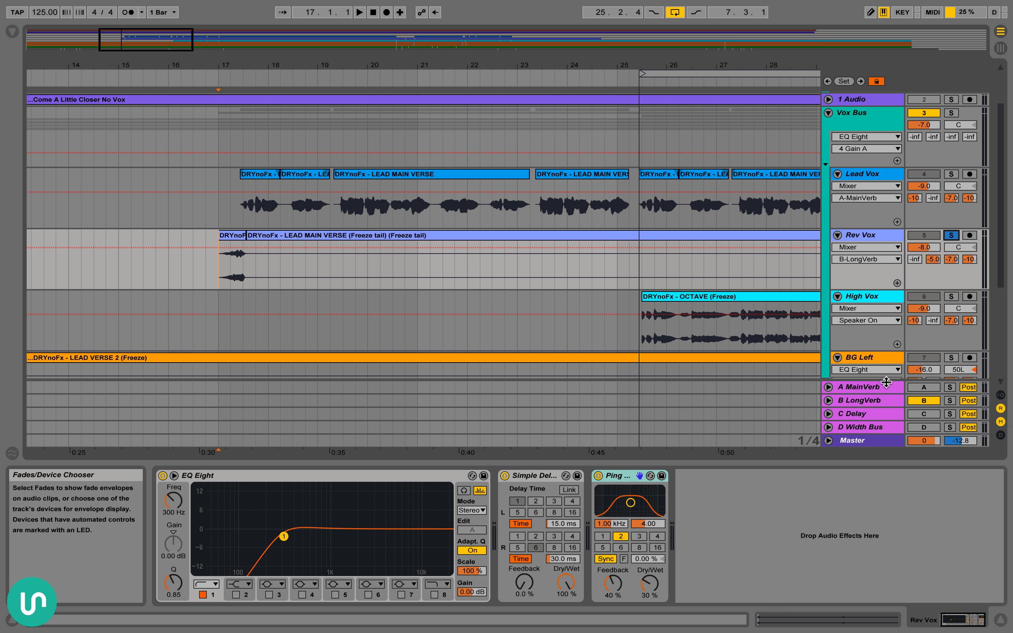
# Display the B LongVerb chain and review its ValhallaRoom and Decapitator plug-in windows, closing each one
pyautogui.click(882, 402)
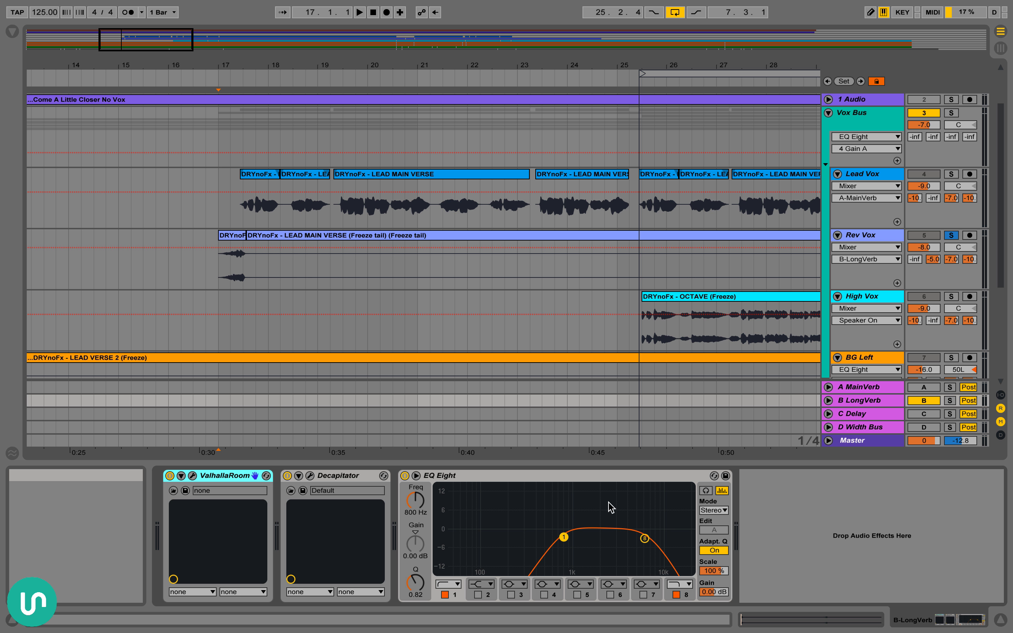
pyautogui.click(192, 475)
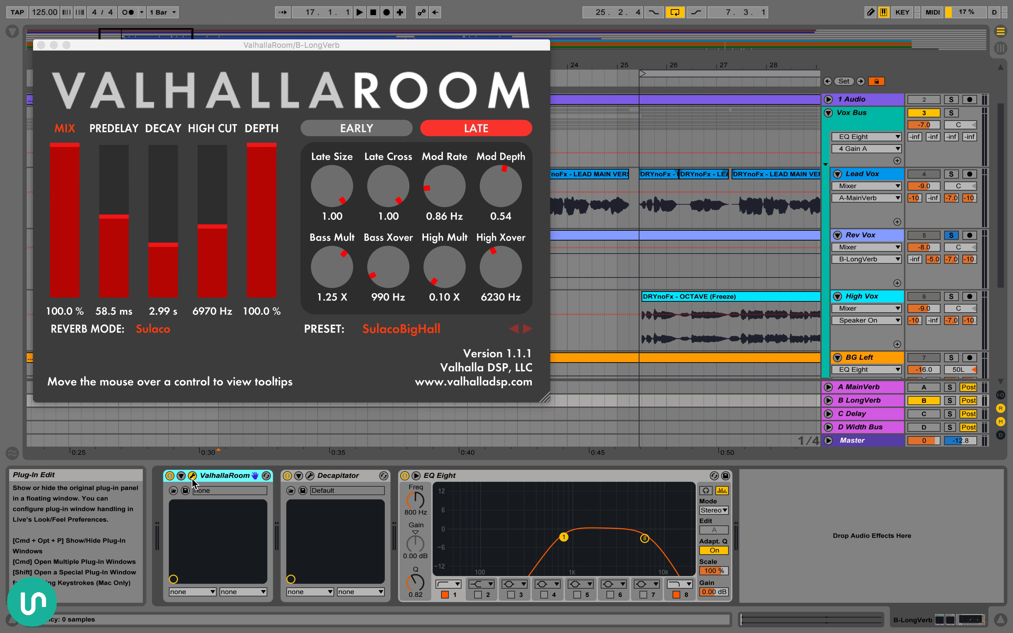
pyautogui.click(193, 476)
pyautogui.click(310, 476)
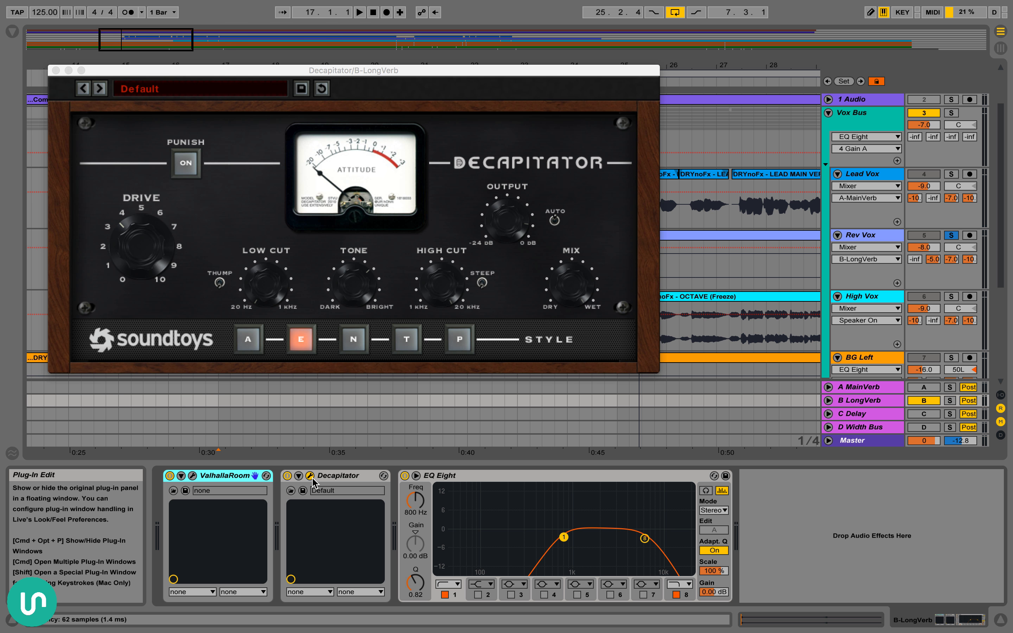
pyautogui.click(310, 477)
# Select the LongVerb's EQ Eight and briefly reopen its ValhallaRoom window for another check
pyautogui.click(518, 488)
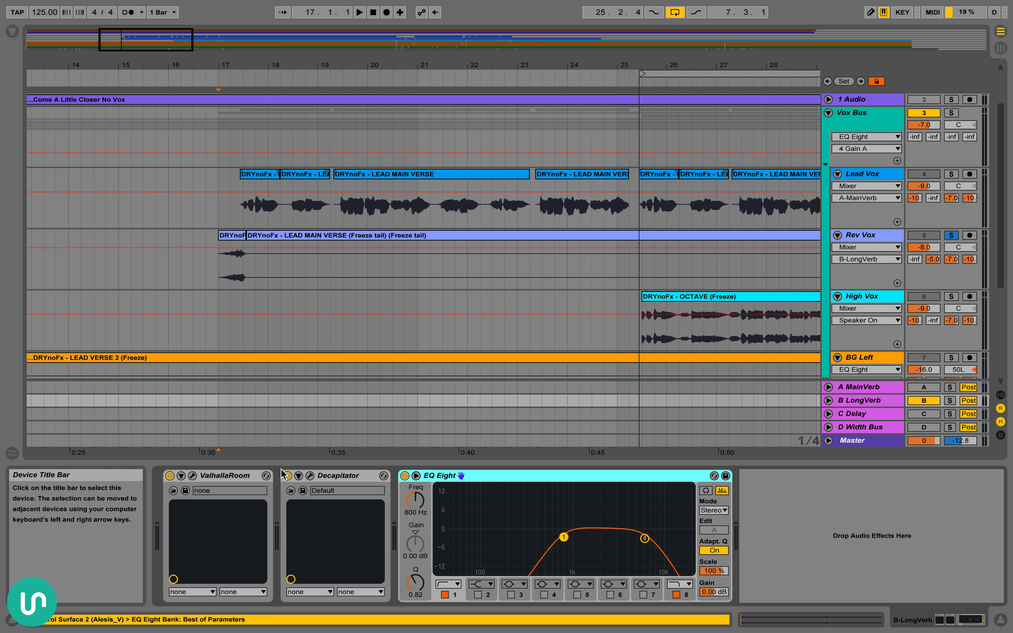
pyautogui.click(192, 475)
pyautogui.click(192, 477)
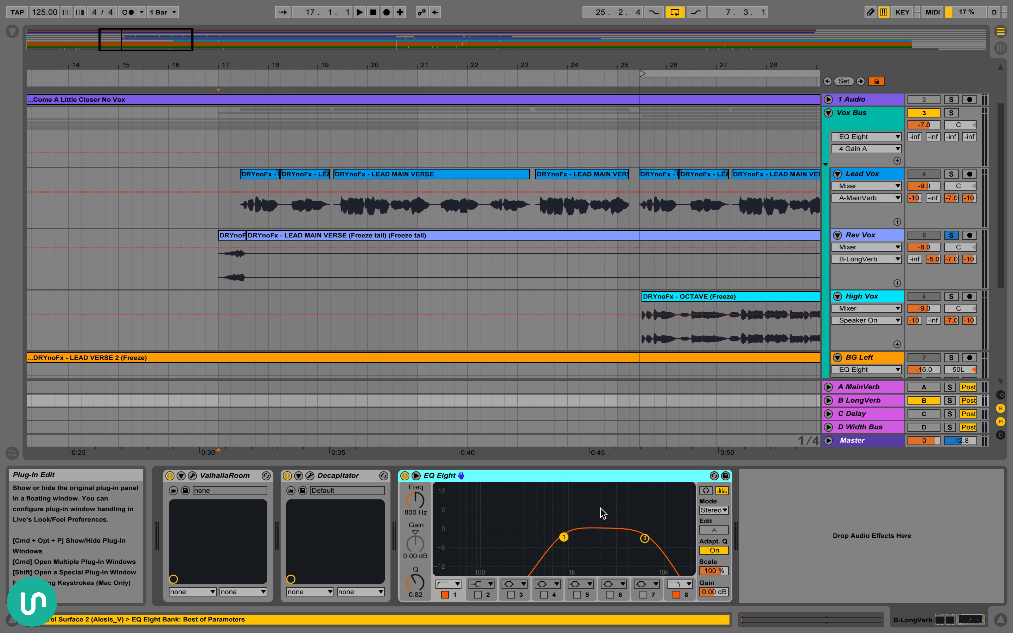
# Display the Lead Vox device chain and look through it as far as the EQ Eight
pyautogui.click(927, 253)
pyautogui.click(880, 173)
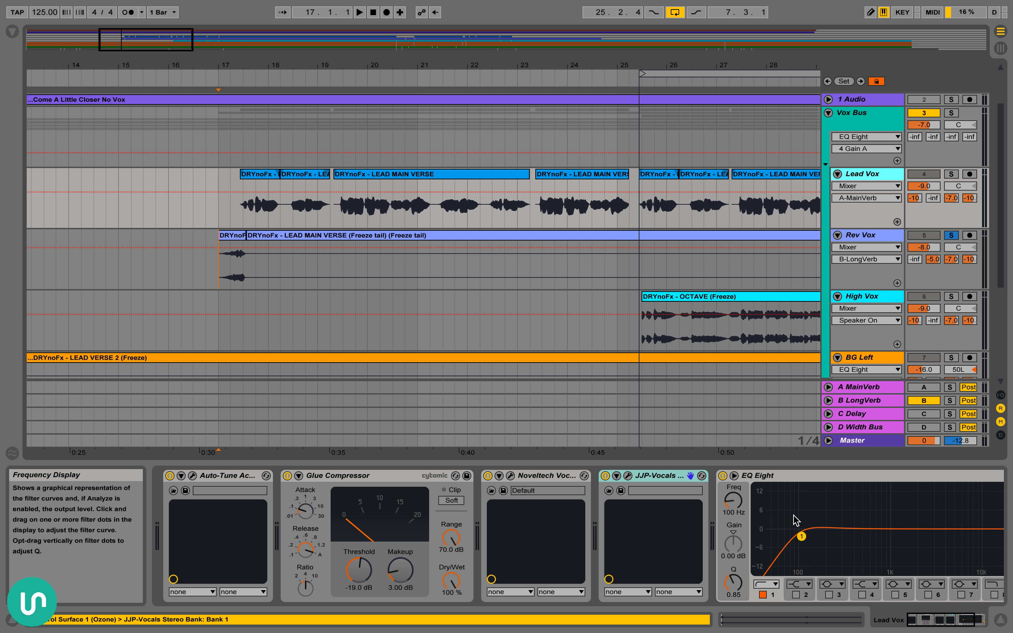
pyautogui.hscroll(5, 800, 522)
pyautogui.scroll(-2, 883, 332)
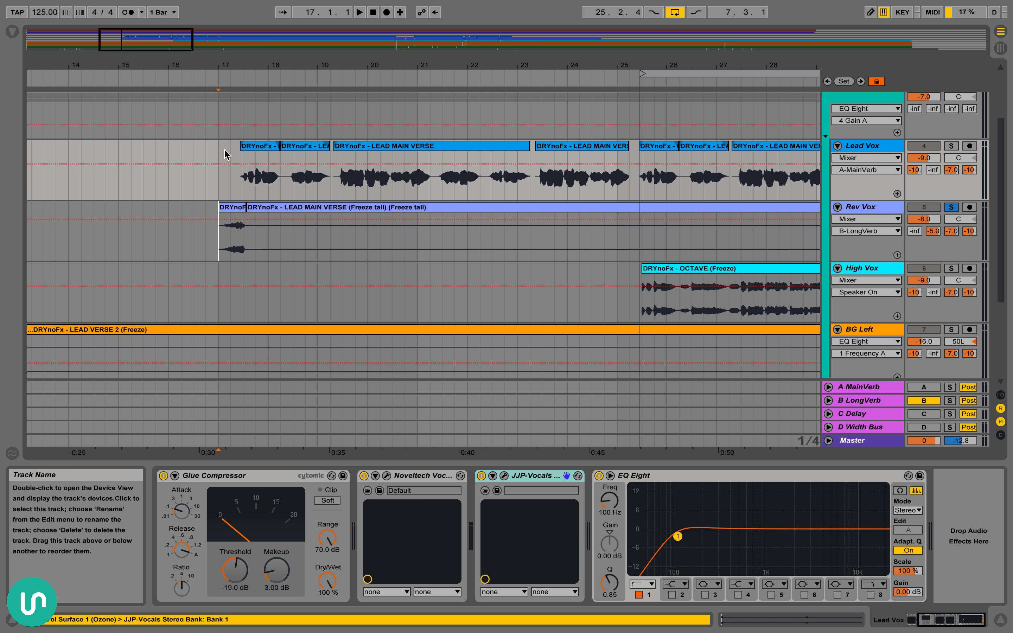
# Play the short Rev Vox clip at bar 17 with the B LongVerb return off and on, and reselect 17.1.1 to 18.1.1
pyautogui.click(232, 207)
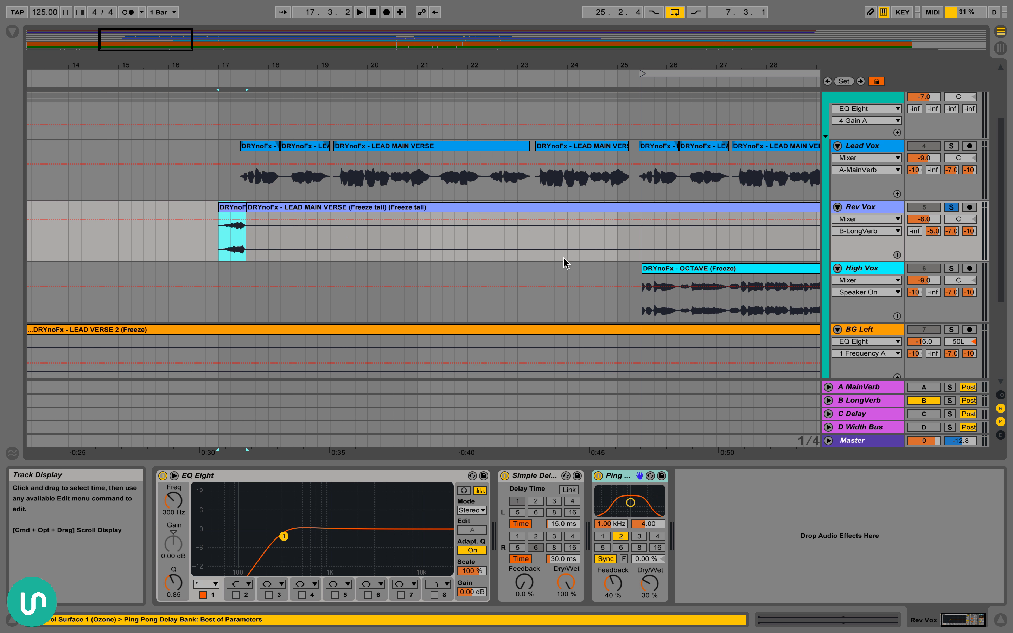
pyautogui.press('space')
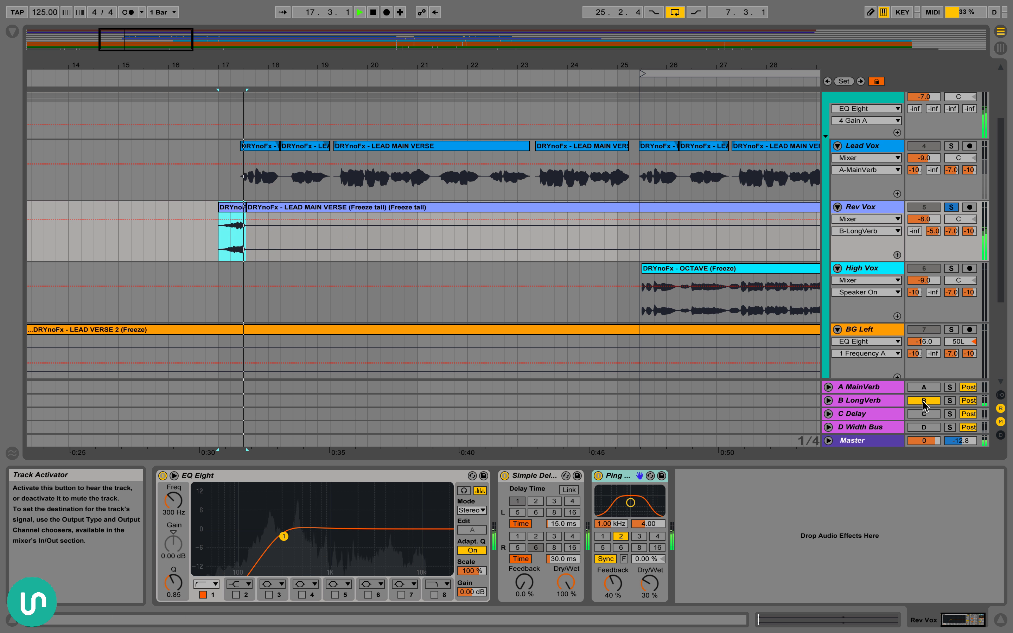
pyautogui.click(923, 401)
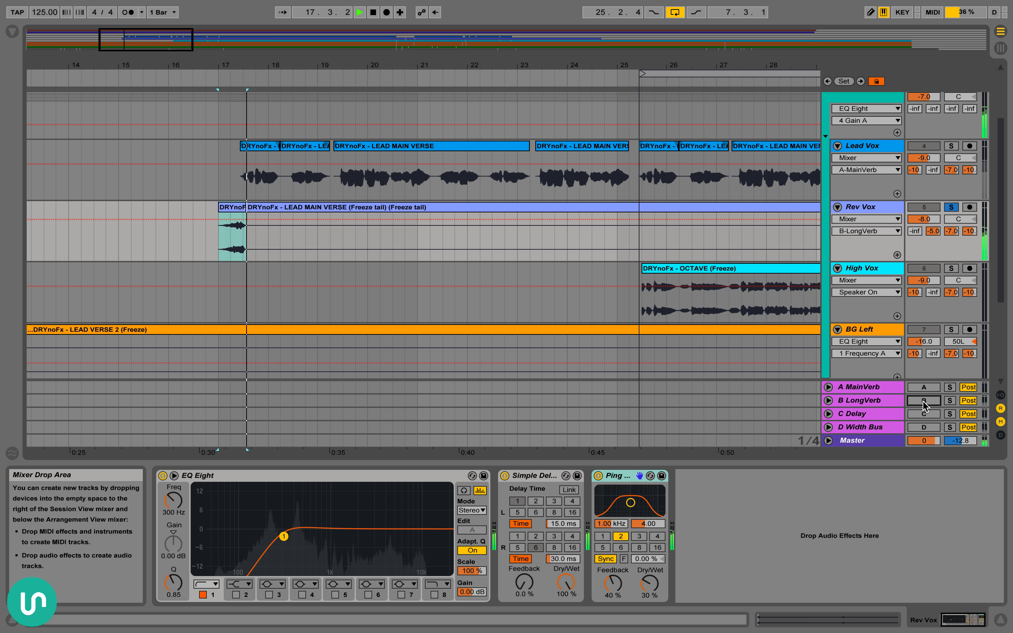
pyautogui.click(923, 401)
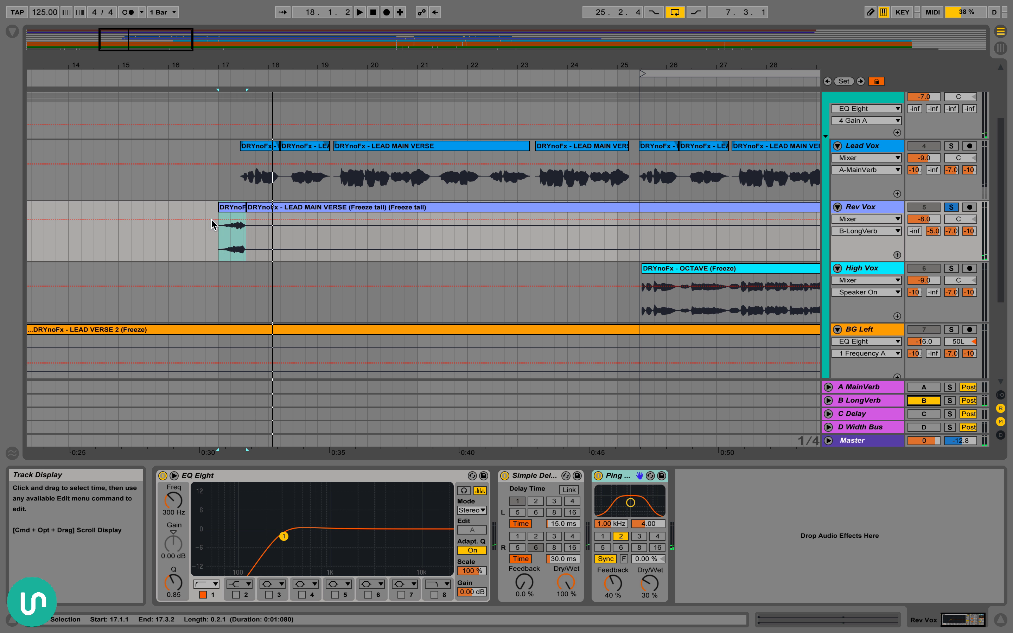
pyautogui.moveTo(222, 243); pyautogui.dragTo(271, 250)
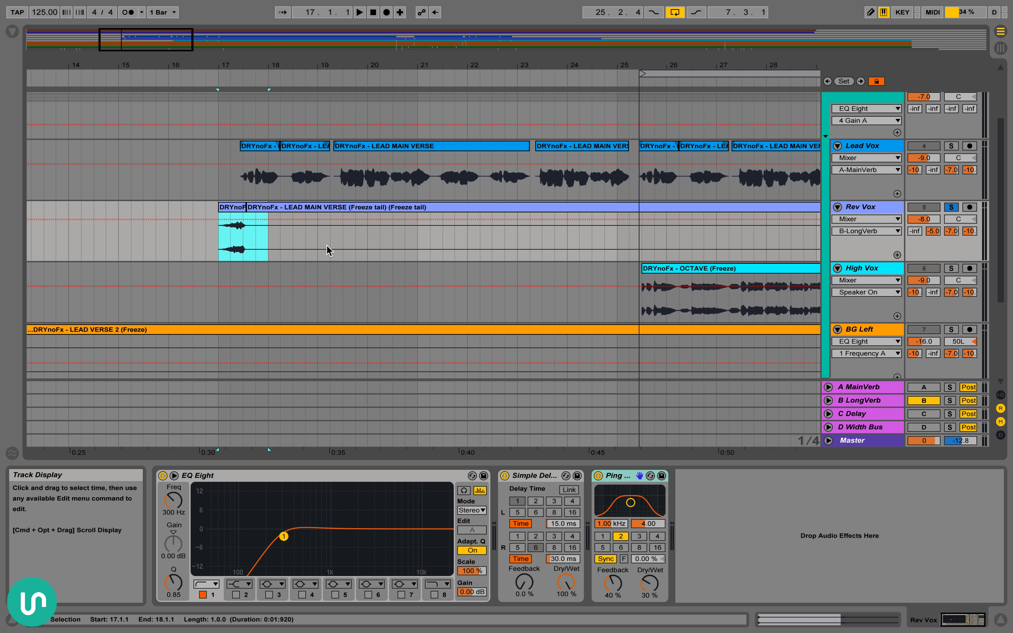
# Switch off the B LongVerb return, activate the C Delay return and display its device chain
pyautogui.hscroll(10, 326, 245)
pyautogui.scroll(-3, 327, 241)
pyautogui.hscroll(-3, 424, 217)
pyautogui.scroll(1, 424, 217)
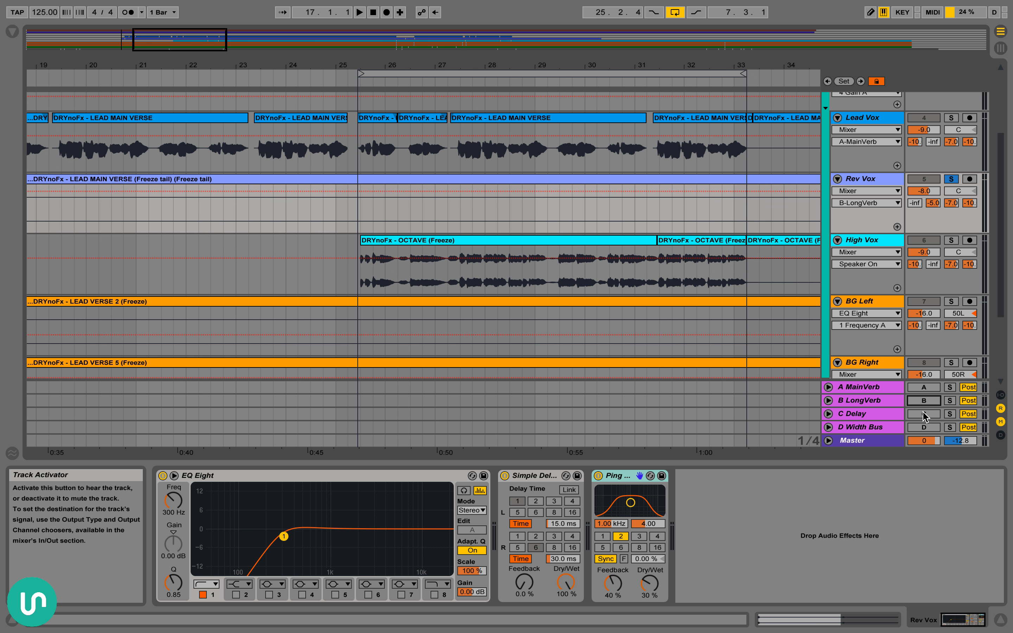
pyautogui.click(887, 413)
pyautogui.hscroll(-1, 433, 147)
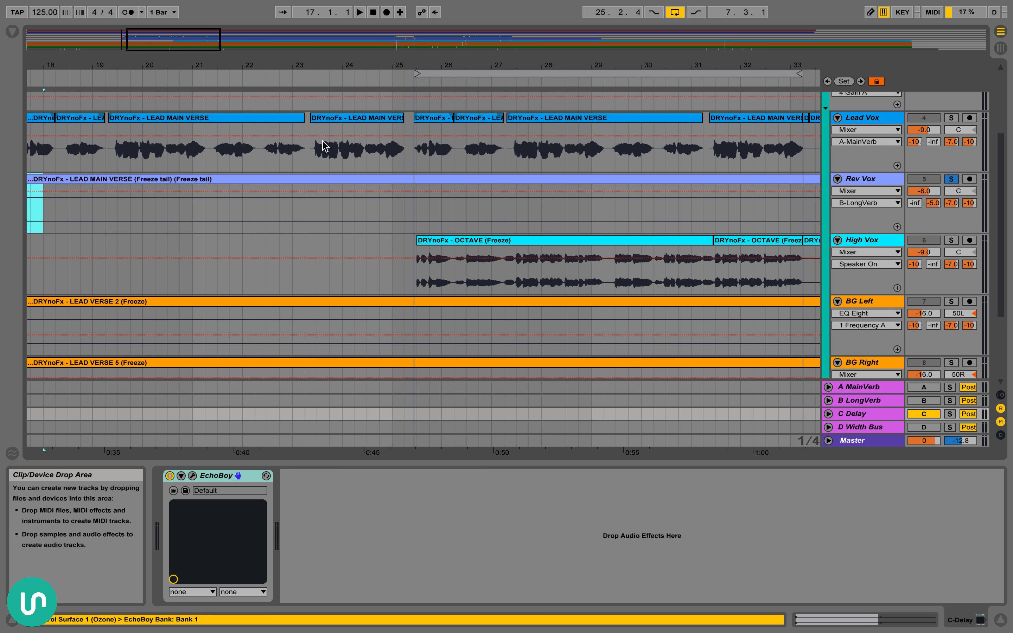
# Select the Lead Vox clips from 25.2.4 to 33.2.1 and solo the Lead Vox track
pyautogui.scroll(1, 384, 160)
pyautogui.hscroll(2, 384, 161)
pyautogui.click(371, 138)
pyautogui.hscroll(4, 452, 139)
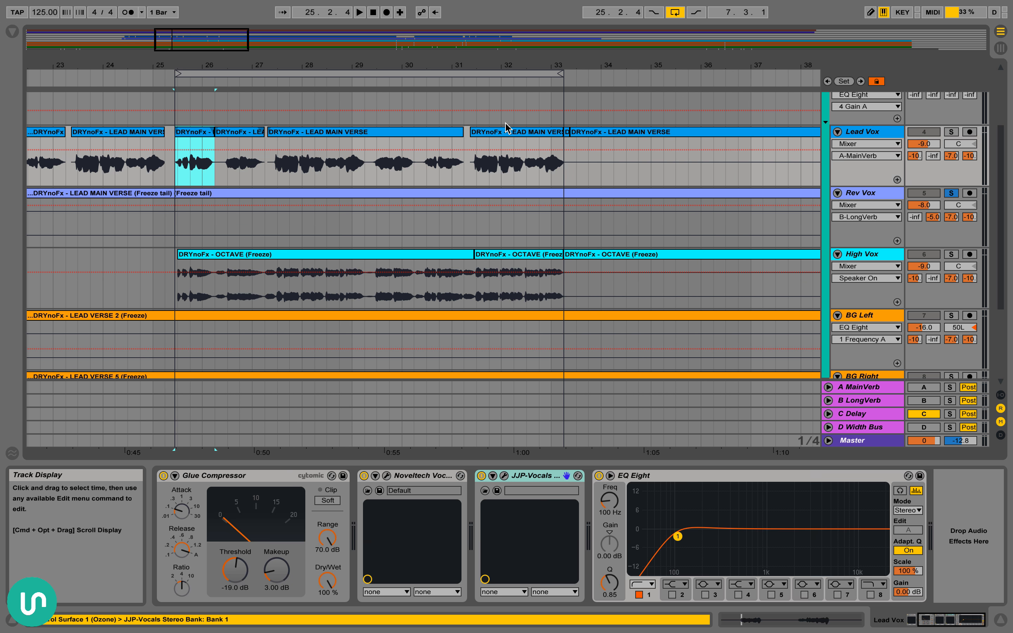
pyautogui.keyDown('shift'); pyautogui.click(534, 134); pyautogui.keyUp('shift')
pyautogui.hscroll(-1, 534, 135)
pyautogui.click(951, 132)
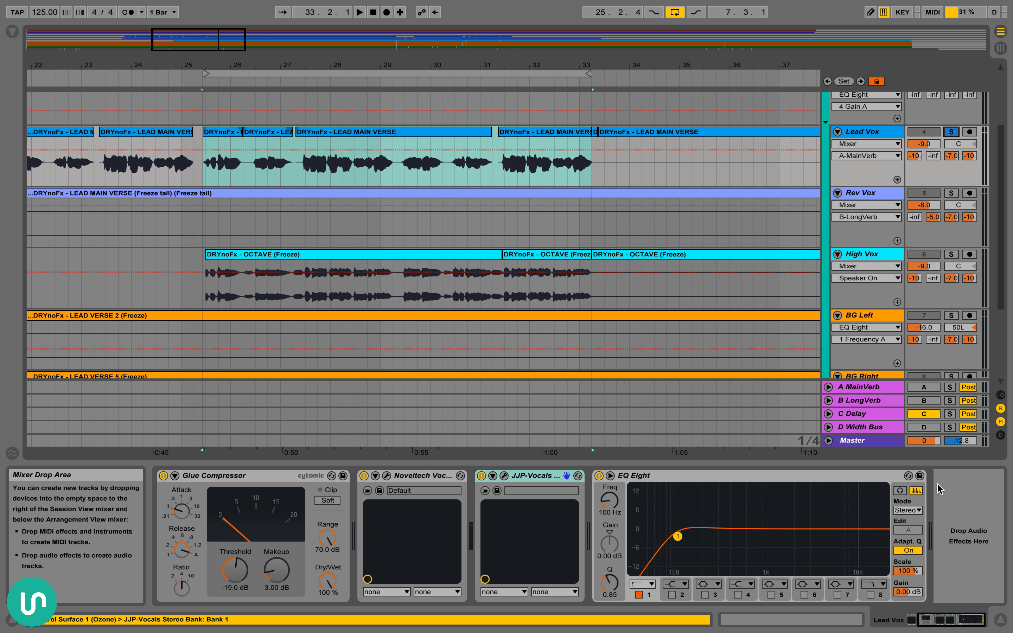
# Display the C Delay chain and play the selected Lead Vox section with the C Delay return soloed
pyautogui.click(877, 414)
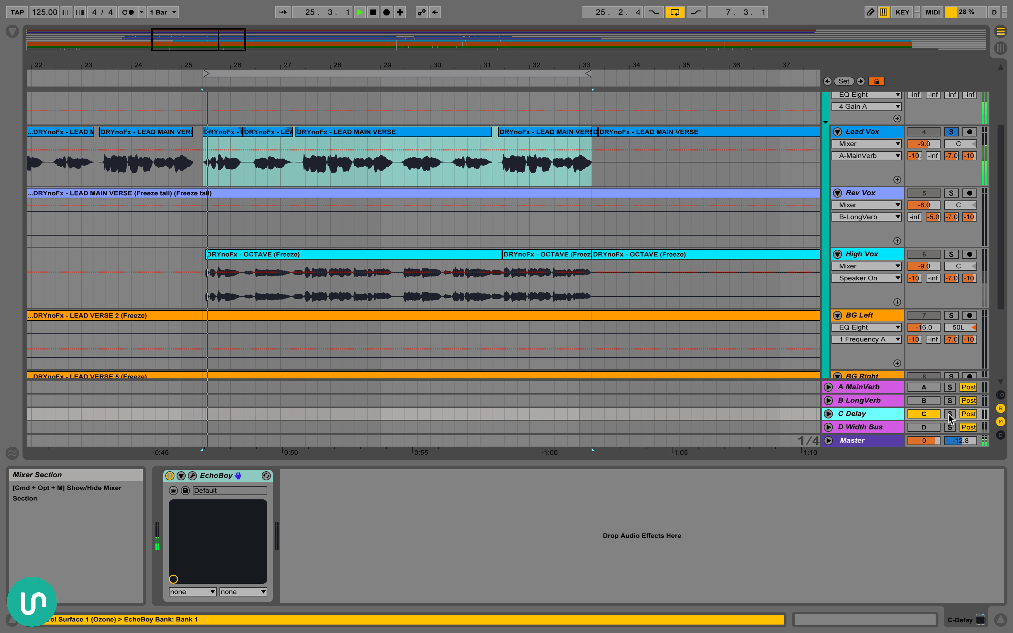
pyautogui.press('space')
pyautogui.click(950, 414)
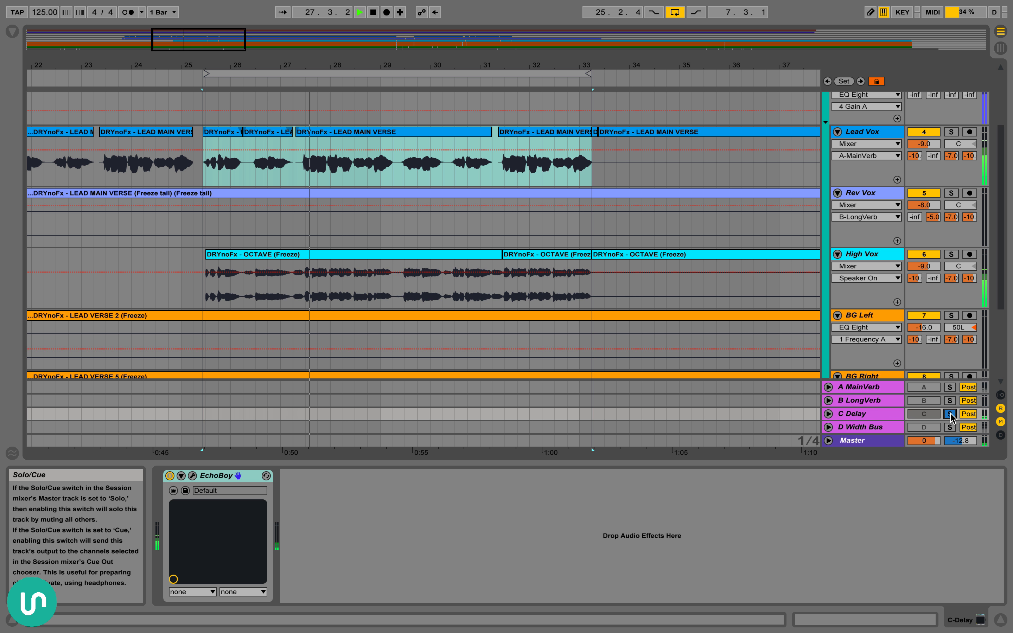
pyautogui.press('space')
# Open the C Delay's EchoBoy window, play the vocals through it while reviewing the settings, and close the window
pyautogui.click(192, 476)
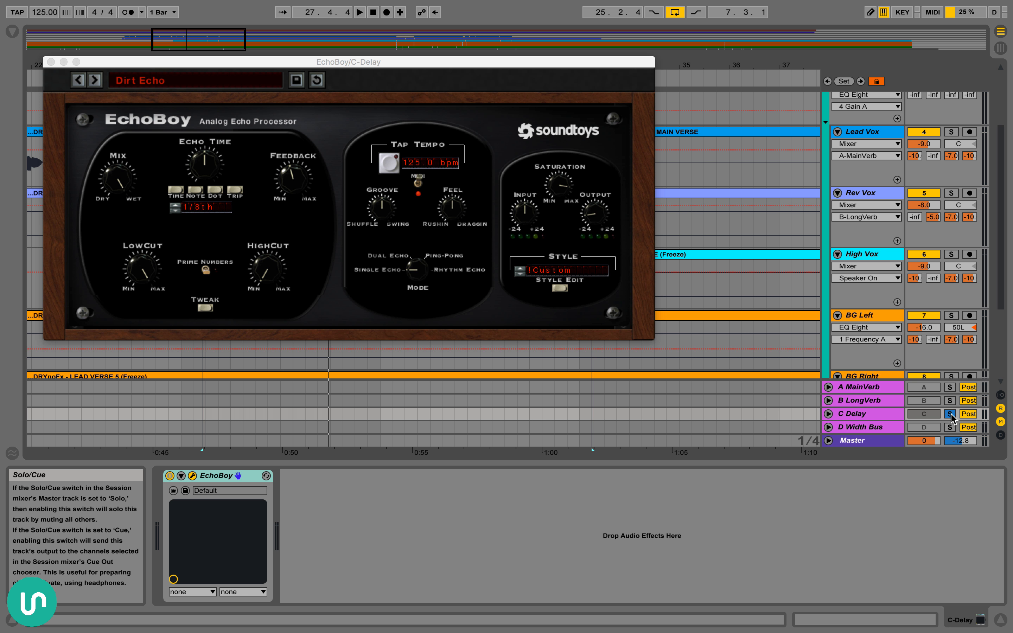
pyautogui.press('space')
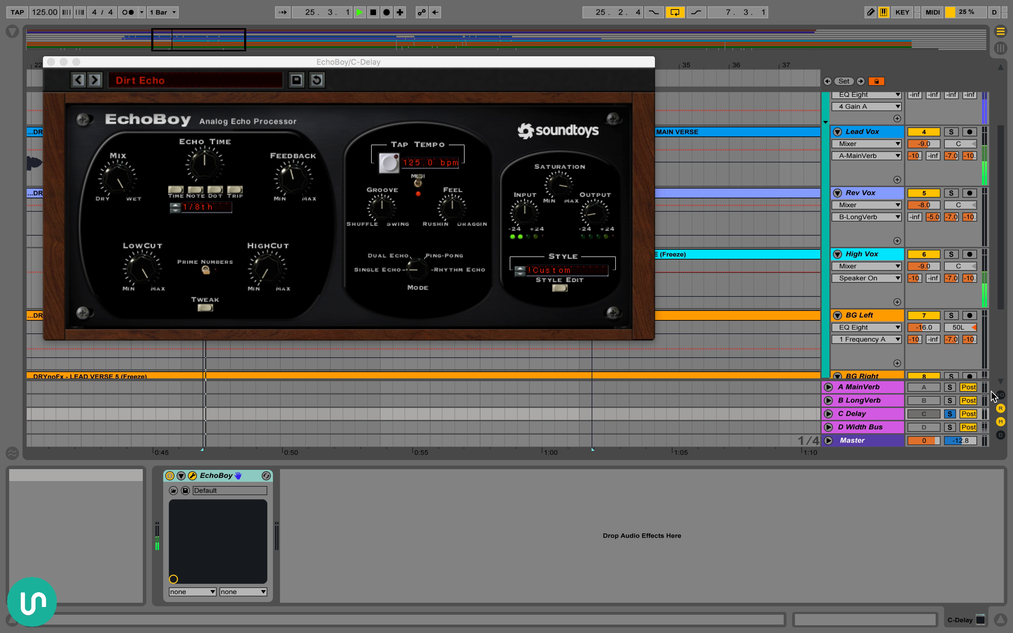
pyautogui.press('space')
pyautogui.click(50, 63)
pyautogui.scroll(3, 946, 180)
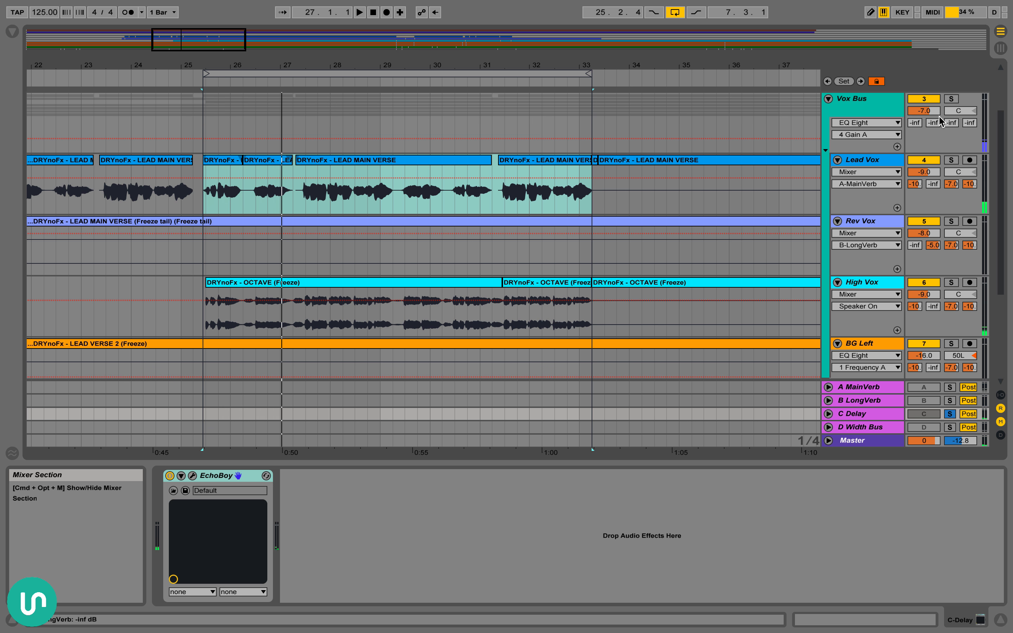
# Solo the Vox Bus for playback and select the Lead Vox's D-Width Bus send
pyautogui.click(951, 113)
pyautogui.press('space')
pyautogui.scroll(-3, 958, 187)
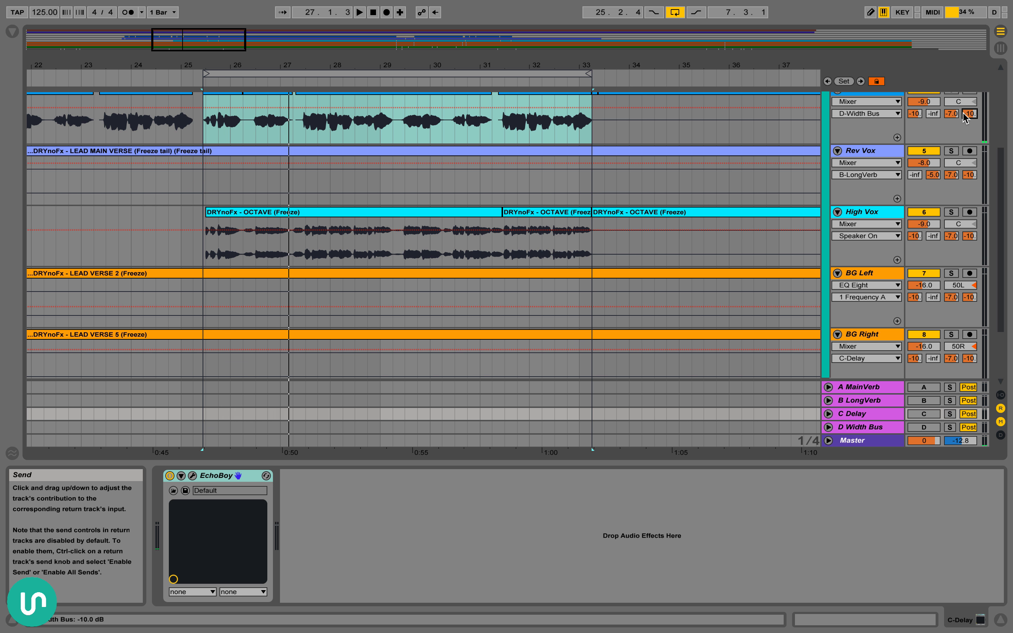
pyautogui.scroll(-2, 941, 166)
pyautogui.scroll(2, 947, 268)
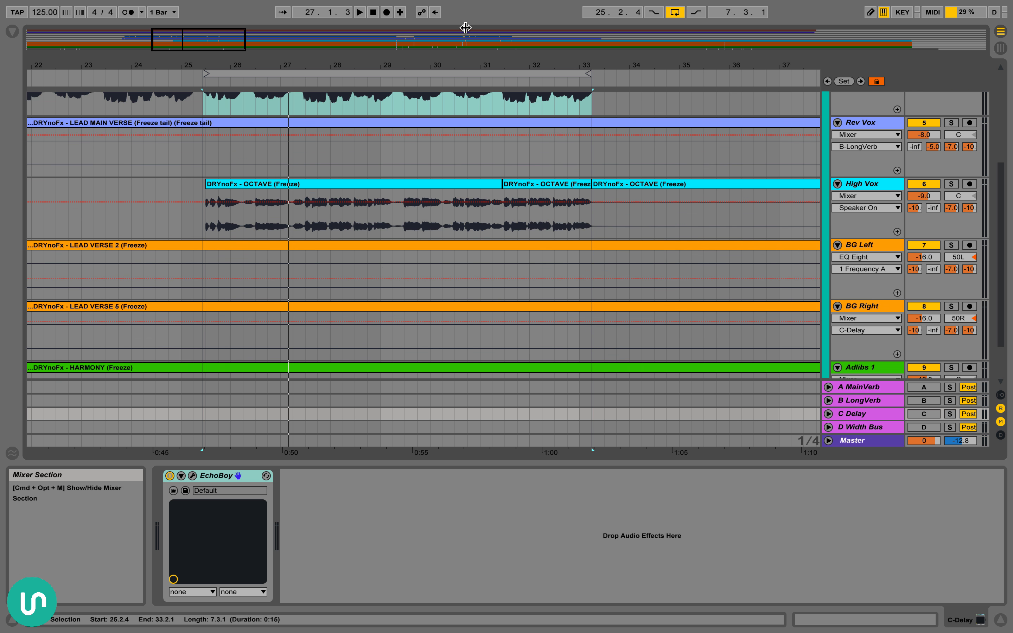
# Display the D Width Bus return's device chain while keeping the selected Lead Vox section in view
pyautogui.moveTo(533, 63); pyautogui.dragTo(532, 42)
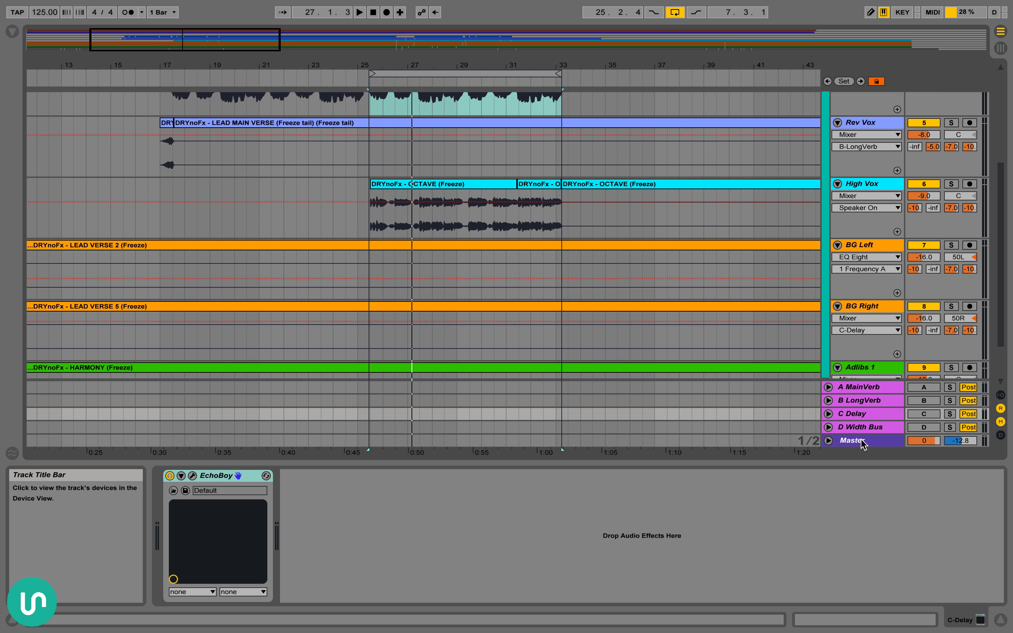
pyautogui.click(880, 429)
pyautogui.scroll(-1, 880, 431)
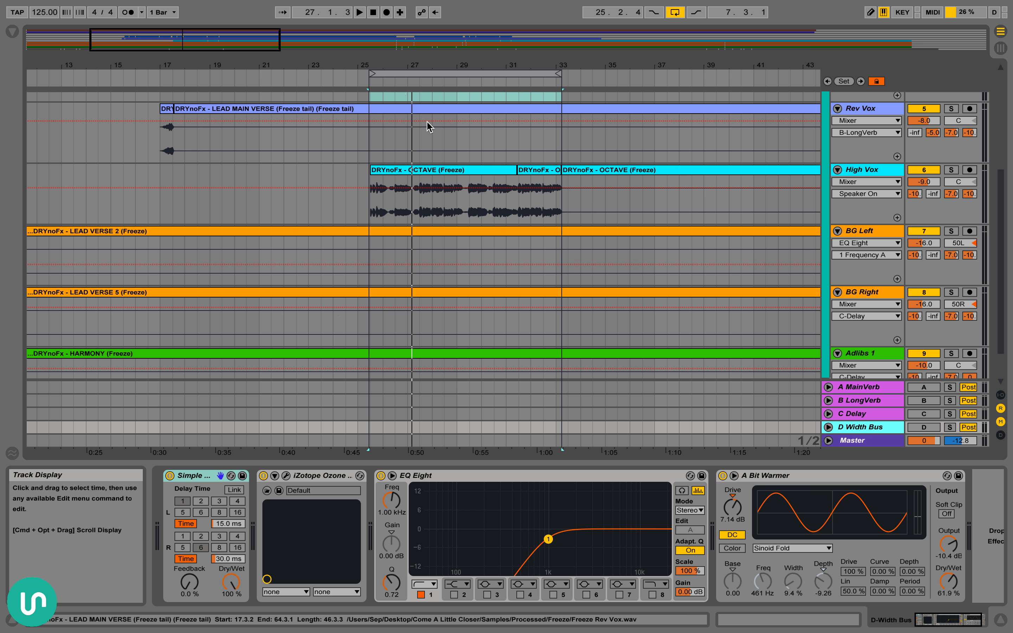
pyautogui.hscroll(5, 427, 126)
pyautogui.scroll(5, 397, 161)
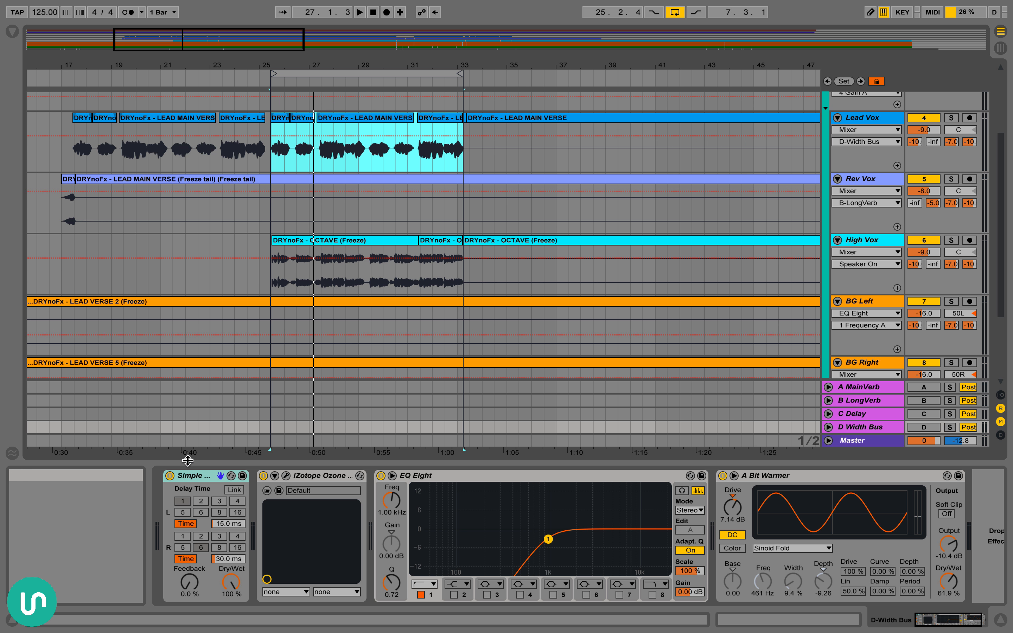
# Select the Width Bus's Simple Delay and examine its left and right delay times
pyautogui.click(207, 476)
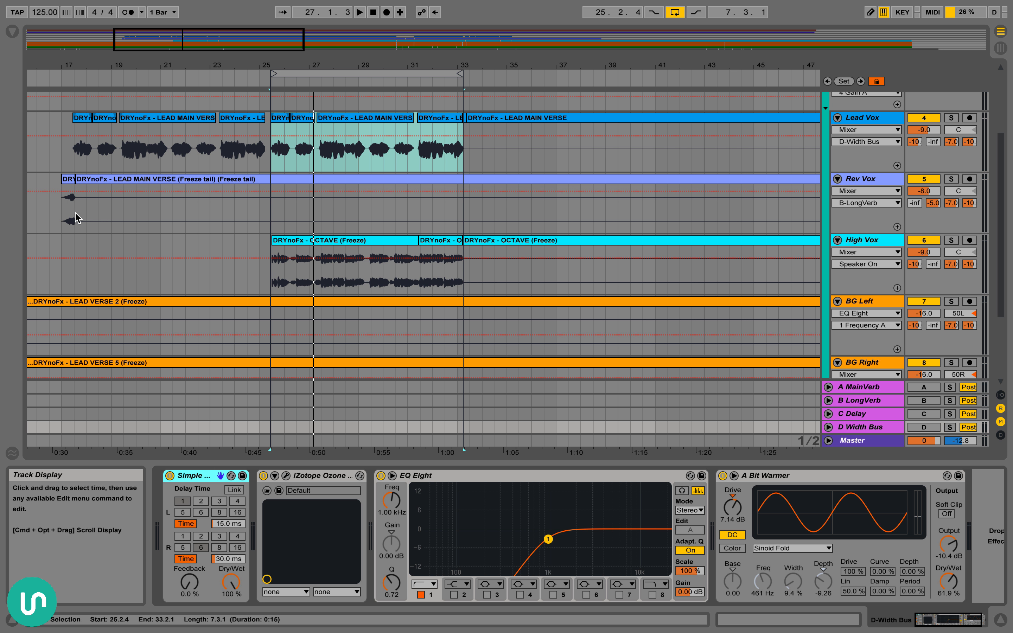
pyautogui.click(216, 524)
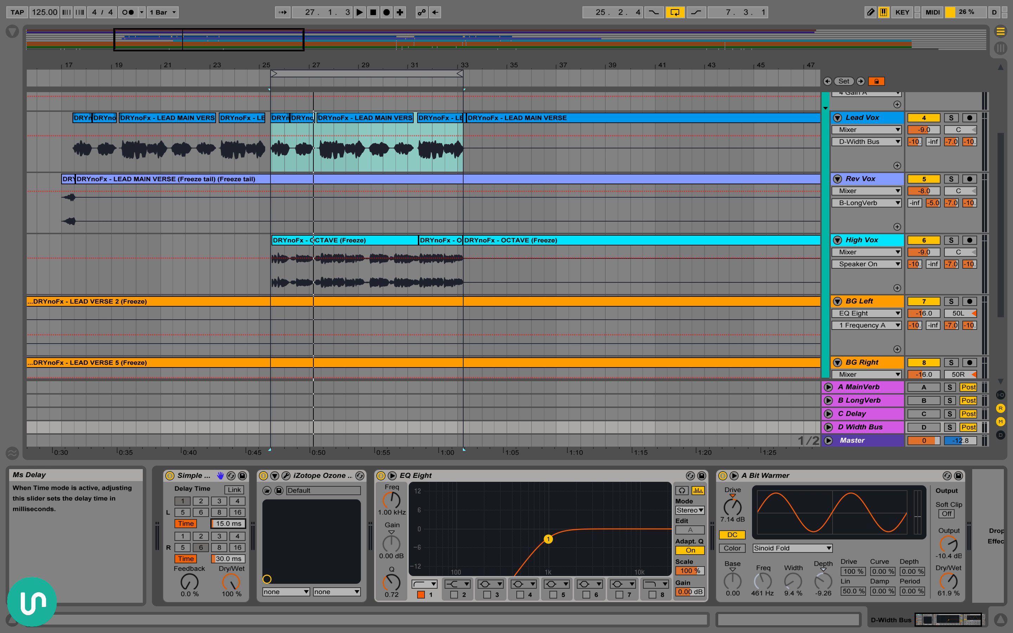
pyautogui.click(228, 559)
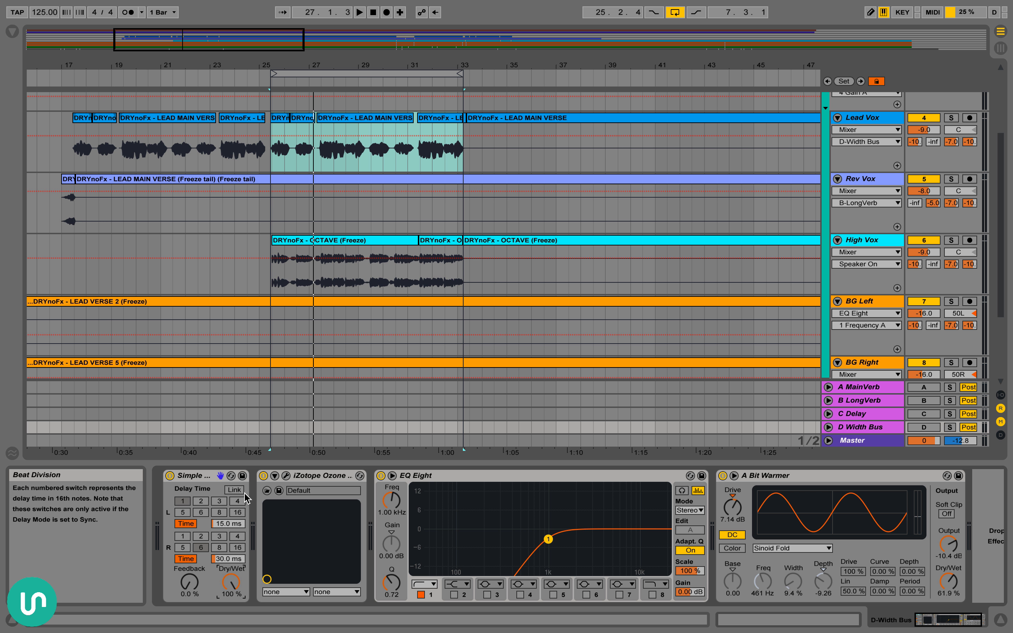
pyautogui.click(215, 480)
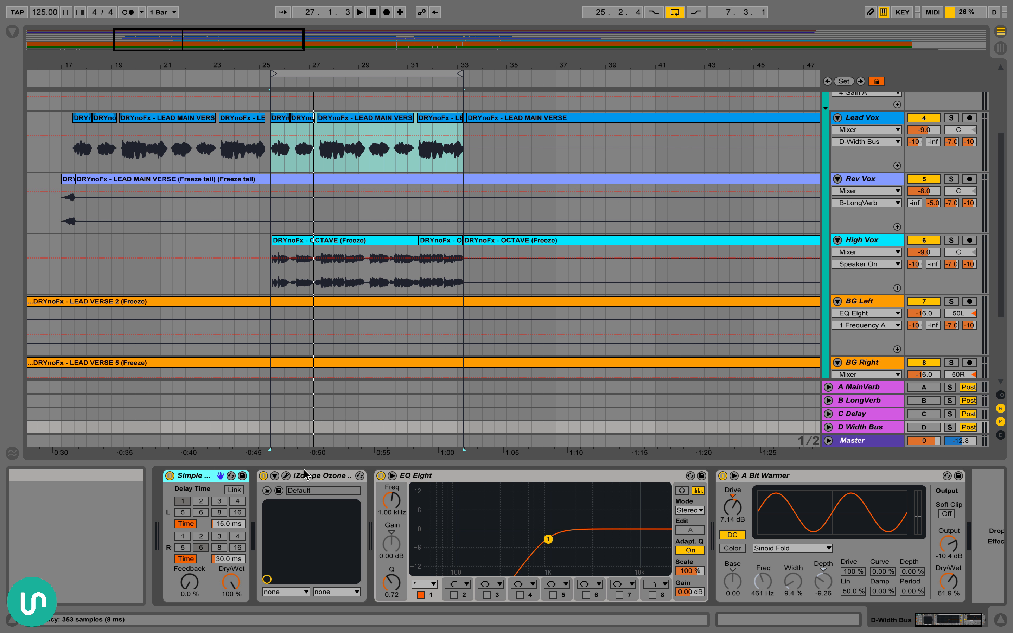
# Open the Width Bus's iZotope Ozone 6 Imager window, review the stereo width of its four bands and close it
pyautogui.click(303, 480)
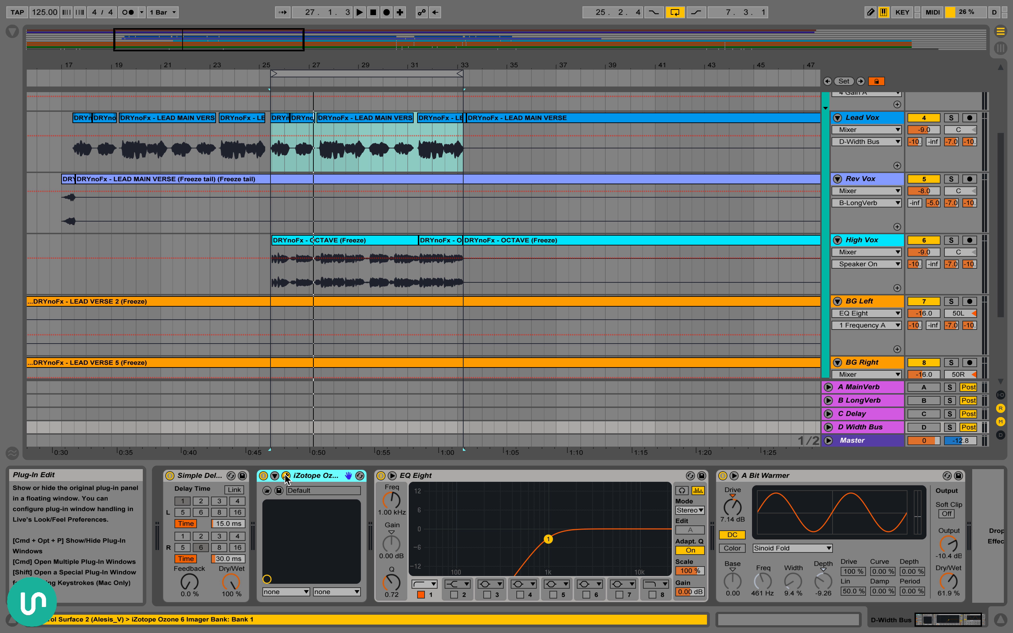
pyautogui.click(286, 477)
pyautogui.click(430, 606)
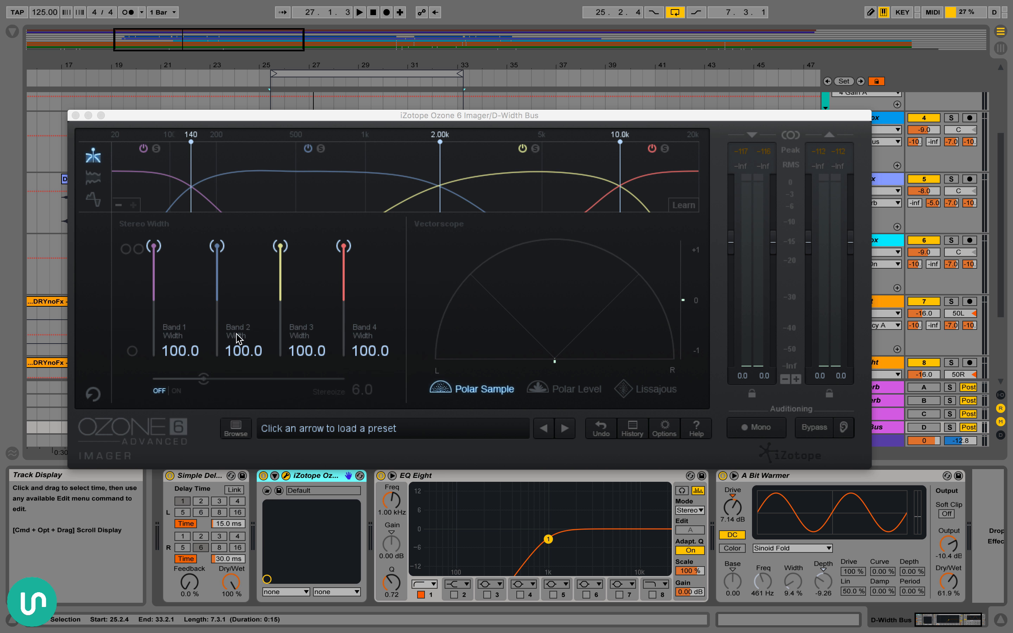
pyautogui.click(76, 115)
# Examine the EQ Eight and A Bit Warmer at the end of the Width Bus chain
pyautogui.click(504, 475)
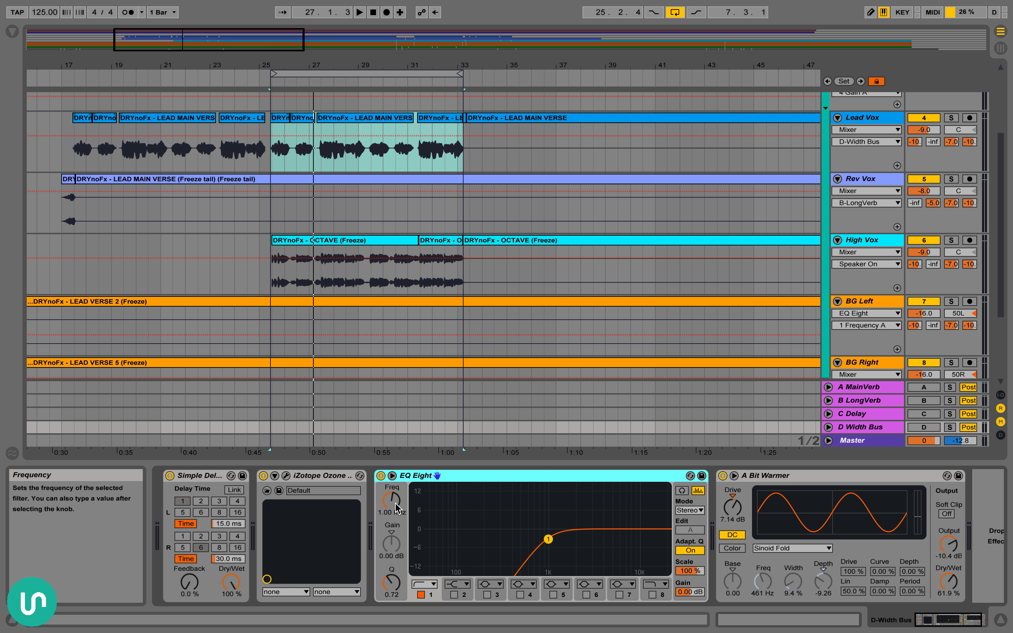
pyautogui.hscroll(2, 440, 505)
pyautogui.click(753, 475)
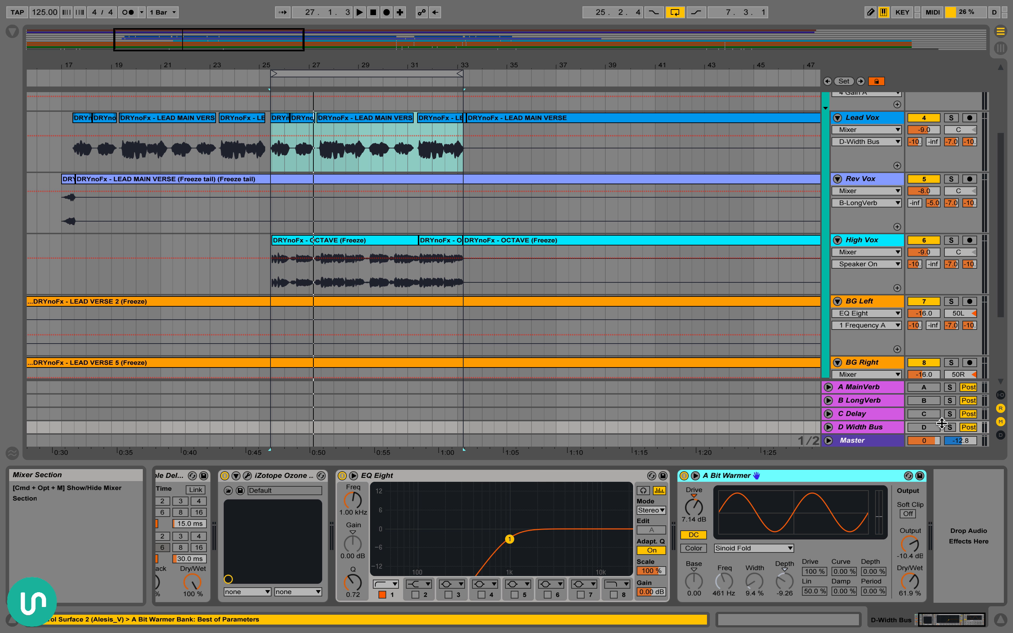
# Solo the D Width Bus return and play the selected vocal section through it
pyautogui.click(950, 427)
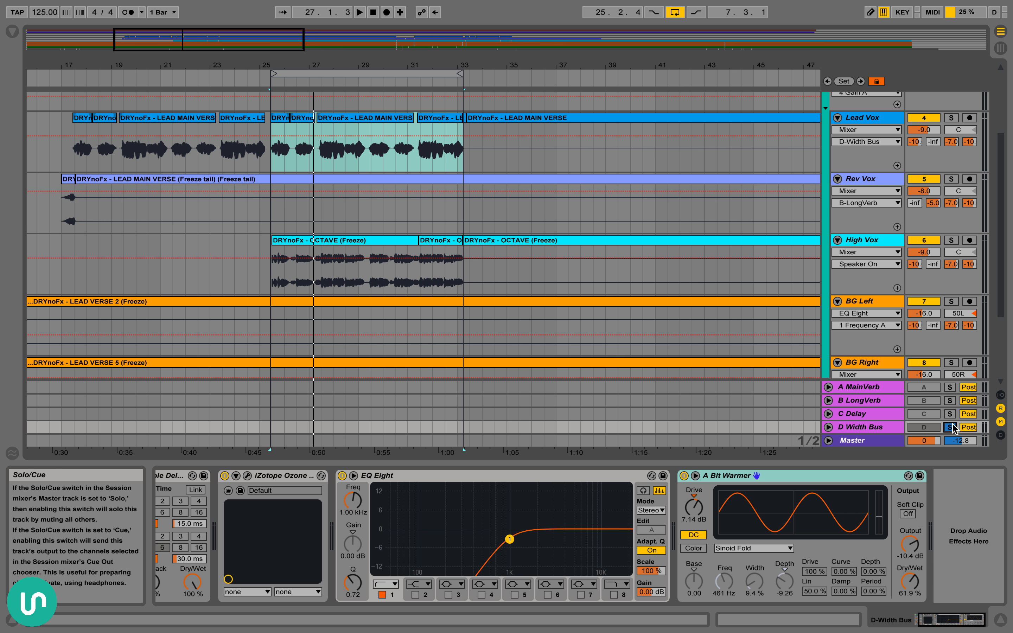
pyautogui.press('space')
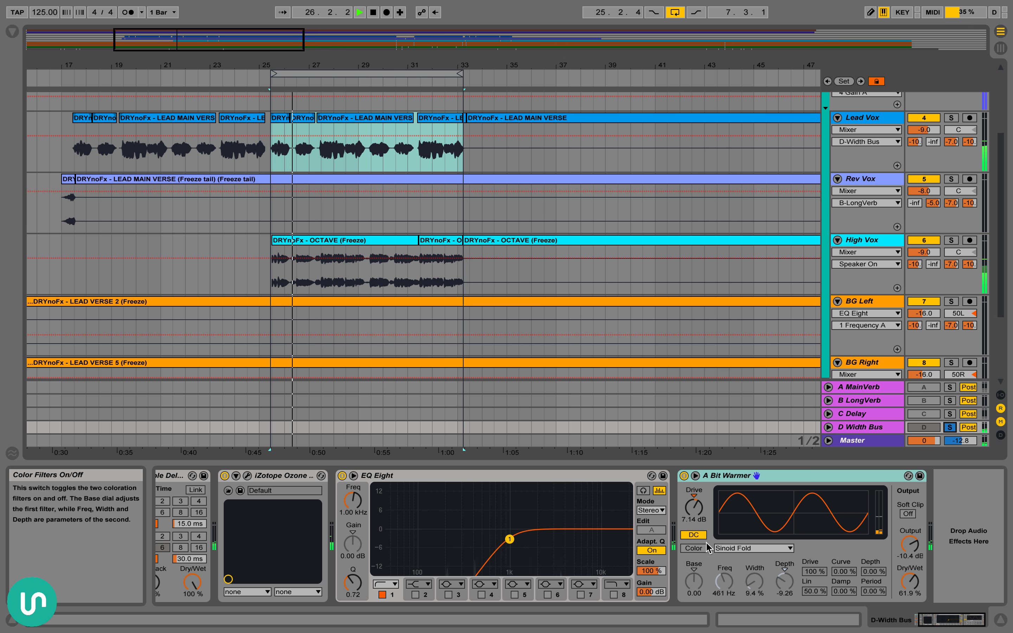
pyautogui.press('space')
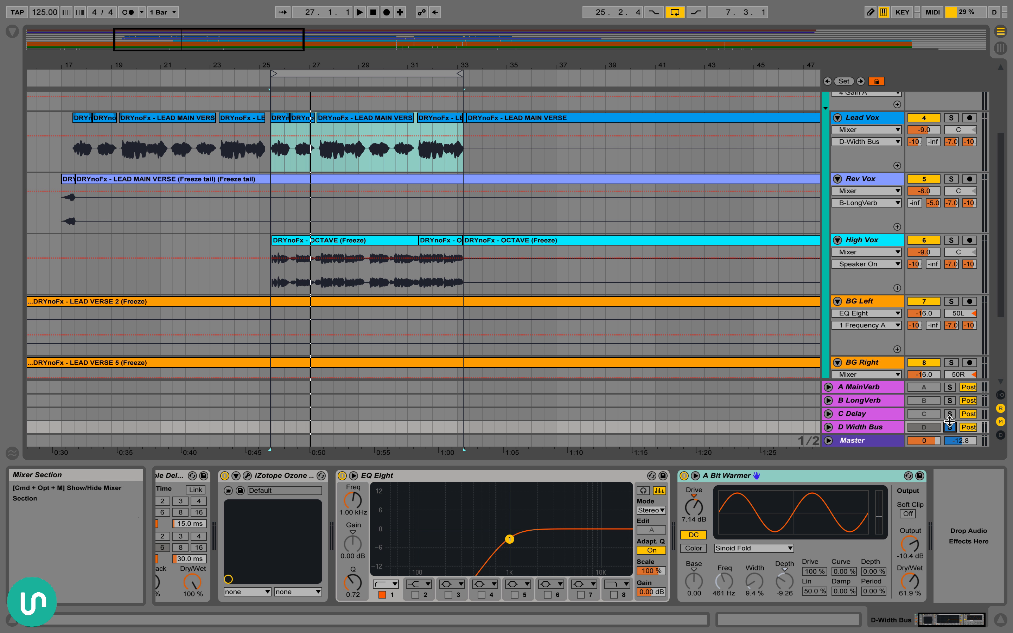
# Unsolo the D Width Bus, solo the Vox Bus and audition the vocals with the Width Bus return active
pyautogui.scroll(5, 941, 231)
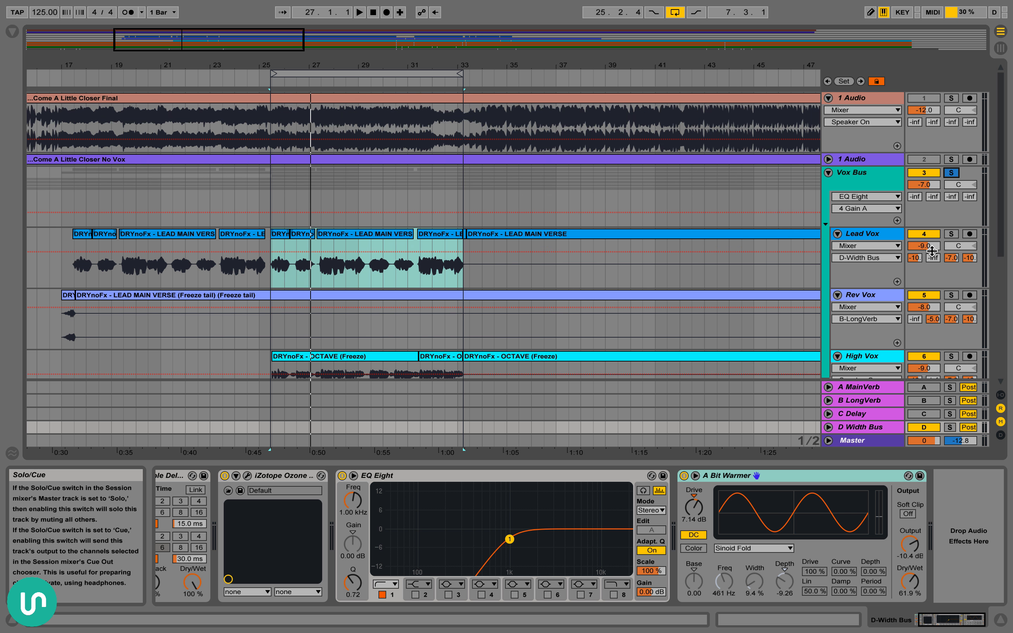
pyautogui.scroll(-10, 934, 253)
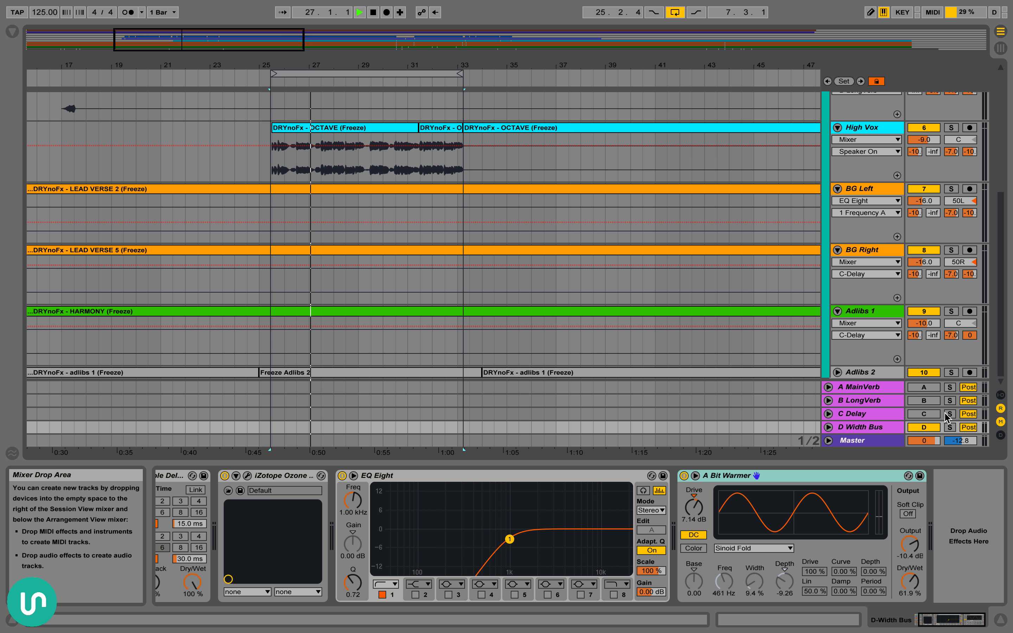
pyautogui.press('space')
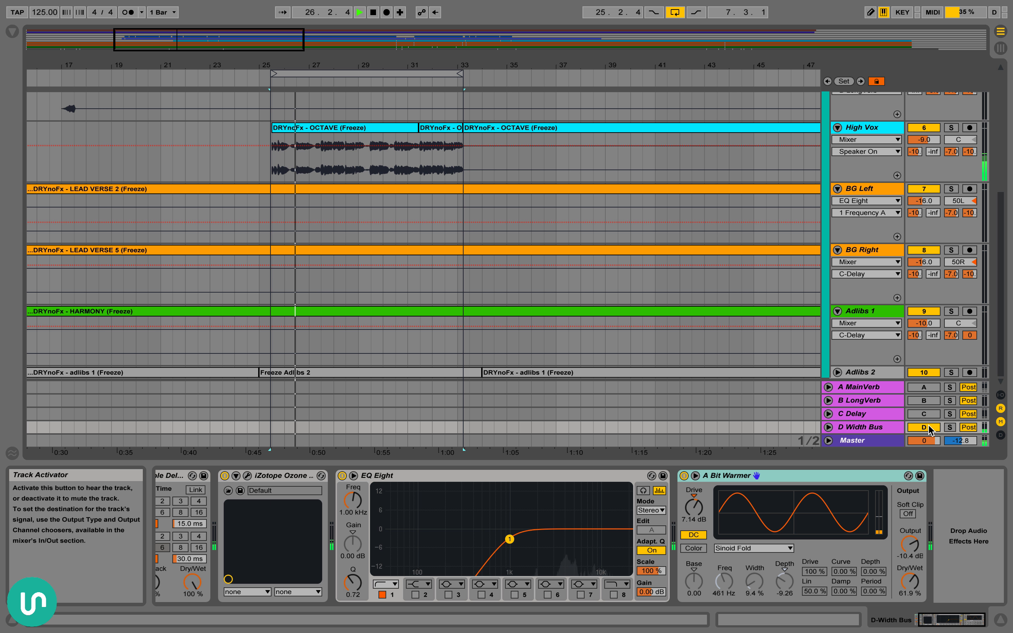
pyautogui.press('space')
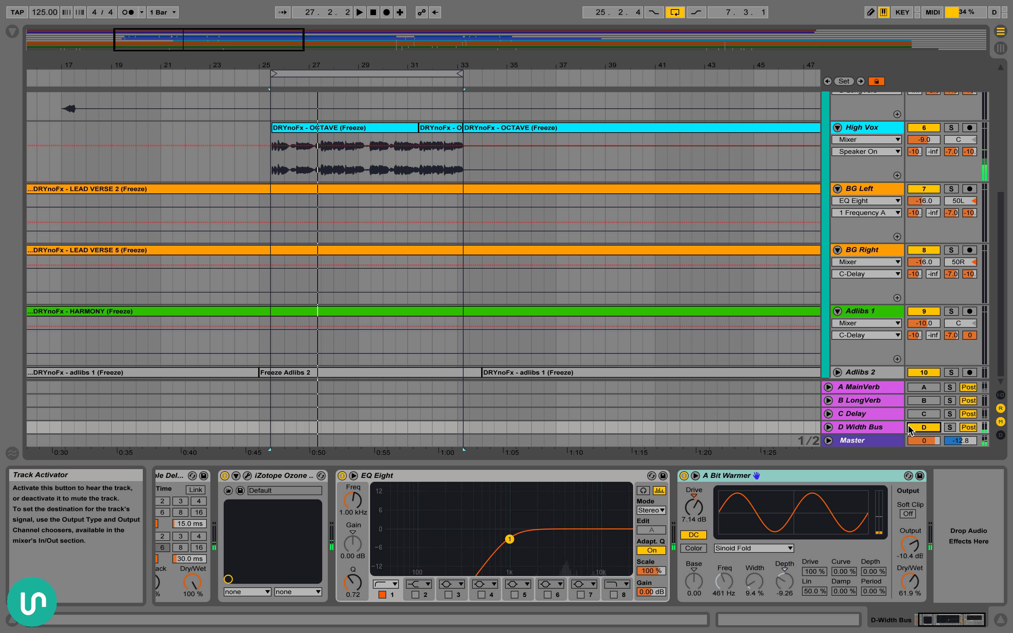
# Reactivate the C Delay, A MainVerb and B LongVerb returns alongside the Width Bus
pyautogui.click(927, 413)
pyautogui.click(926, 387)
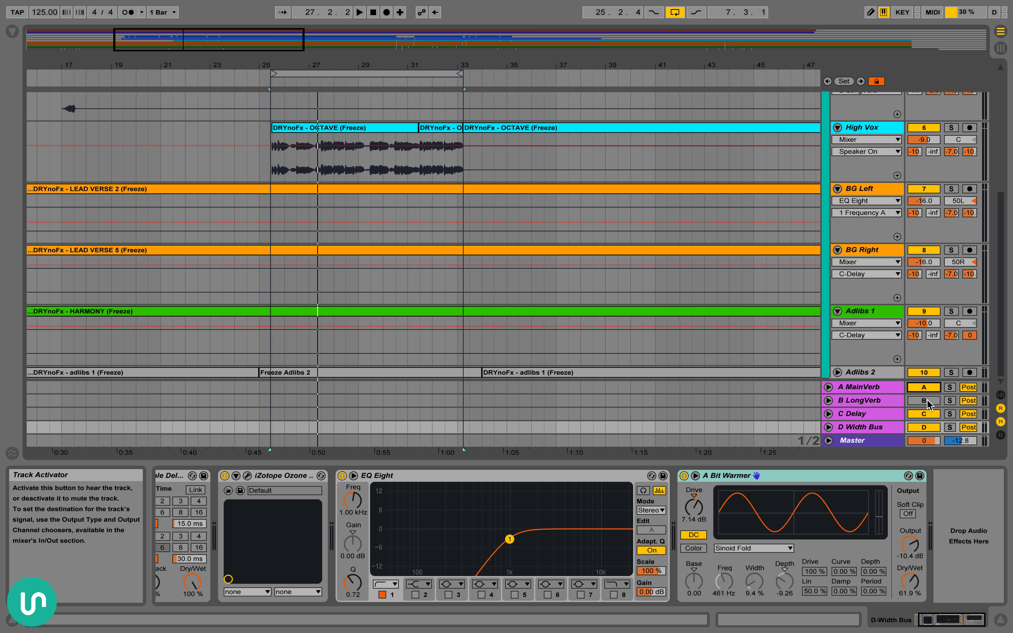
pyautogui.click(925, 401)
# Highlight the short reversed vocal at bar 17 on the Rev Vox track
pyautogui.scroll(3, 131, 148)
pyautogui.hscroll(-3, 131, 147)
pyautogui.moveTo(115, 161); pyautogui.dragTo(152, 163)
pyautogui.click(114, 160)
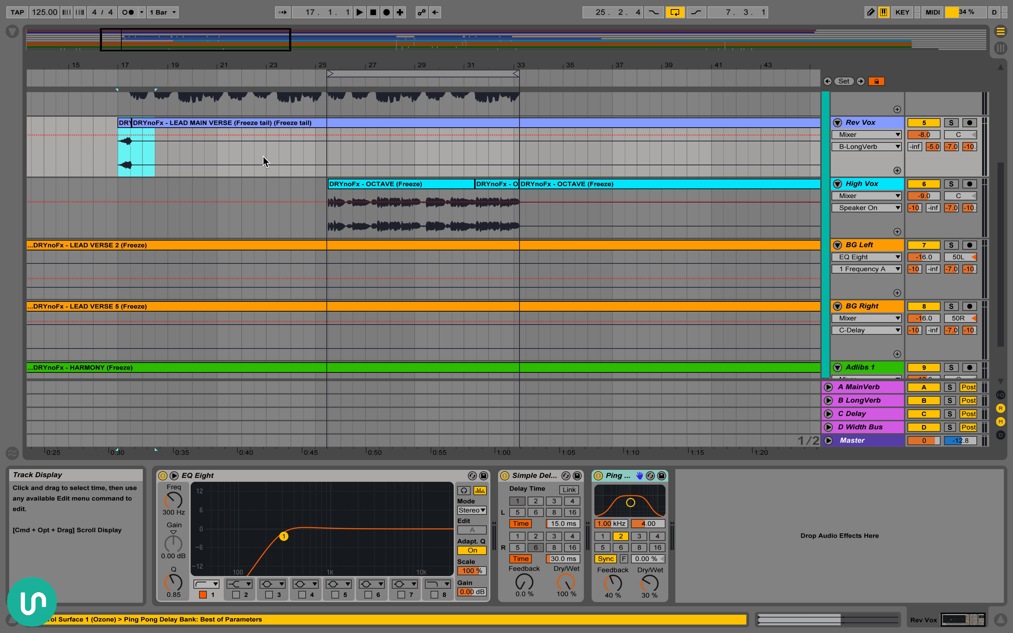
# Play the soloed Vox Bus vocals from 25.3.1 with all four returns active, then stop playback
pyautogui.hscroll(2, 308, 158)
pyautogui.click(300, 157)
pyautogui.scroll(2, 350, 190)
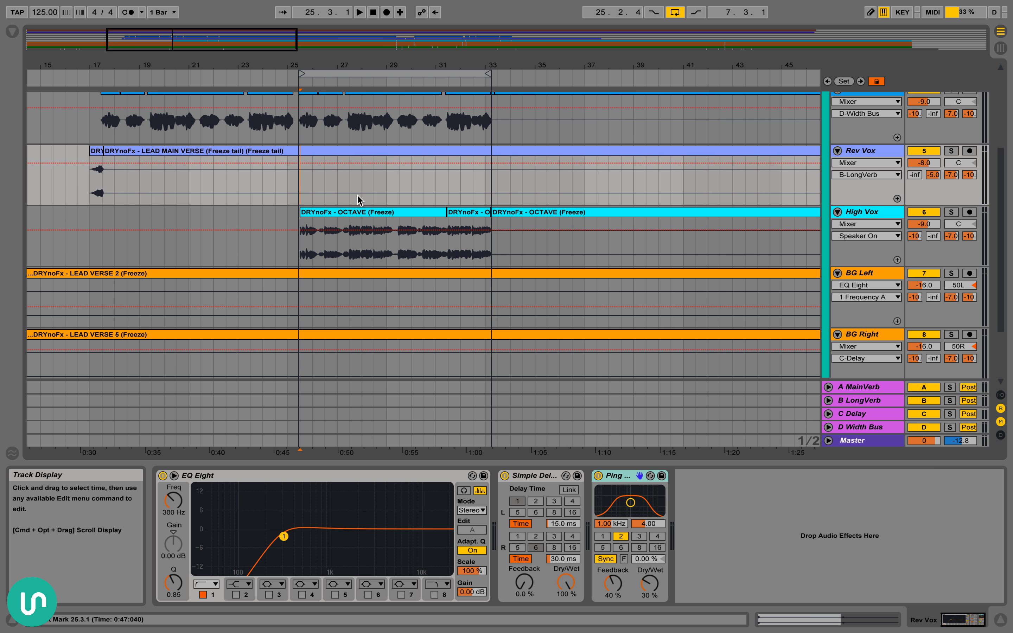
pyautogui.press('space')
pyautogui.scroll(4, 543, 229)
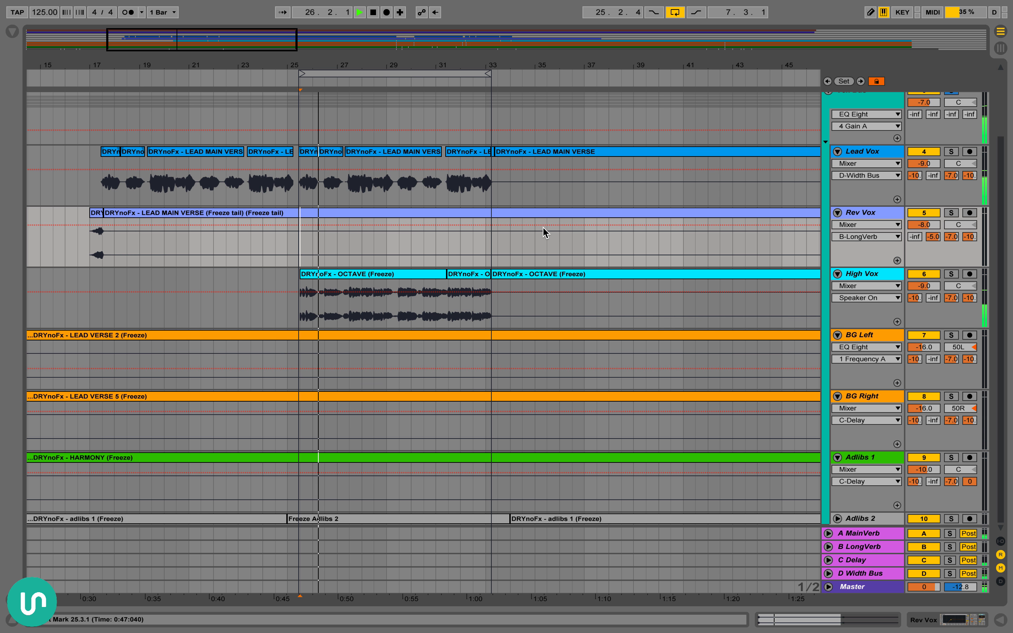
pyautogui.scroll(4, 544, 230)
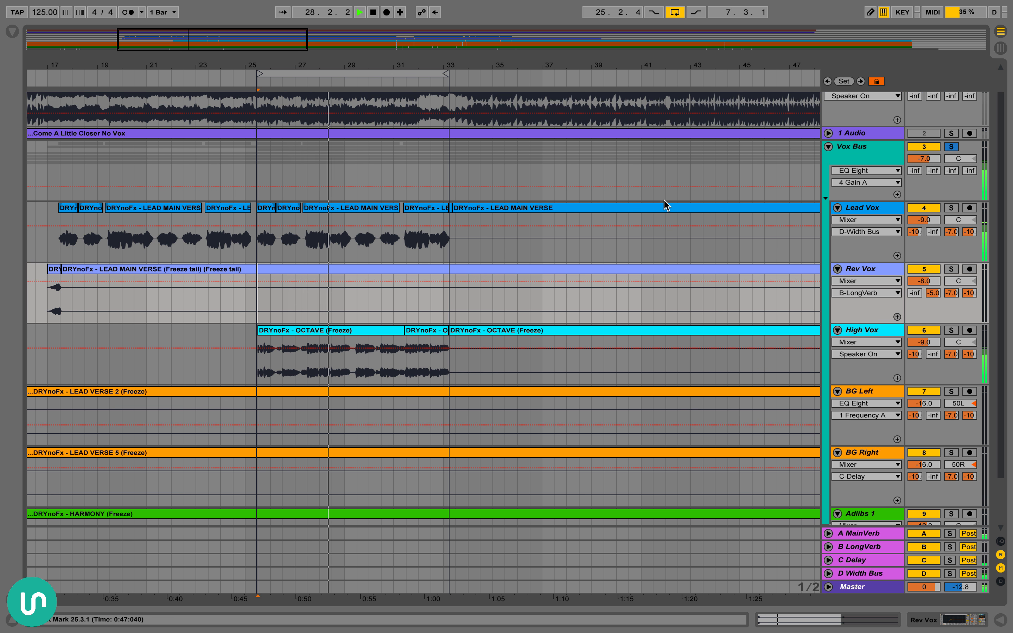
pyautogui.press('space')
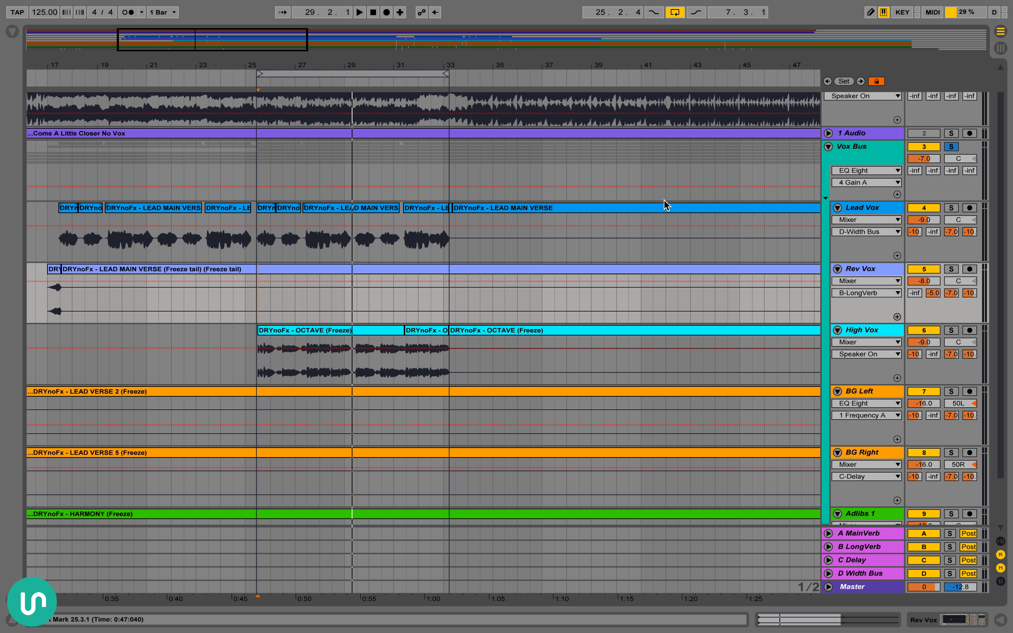
# Select the Lead Vox clips from bar 17 to just past bar 33
pyautogui.hscroll(-4, 141, 247)
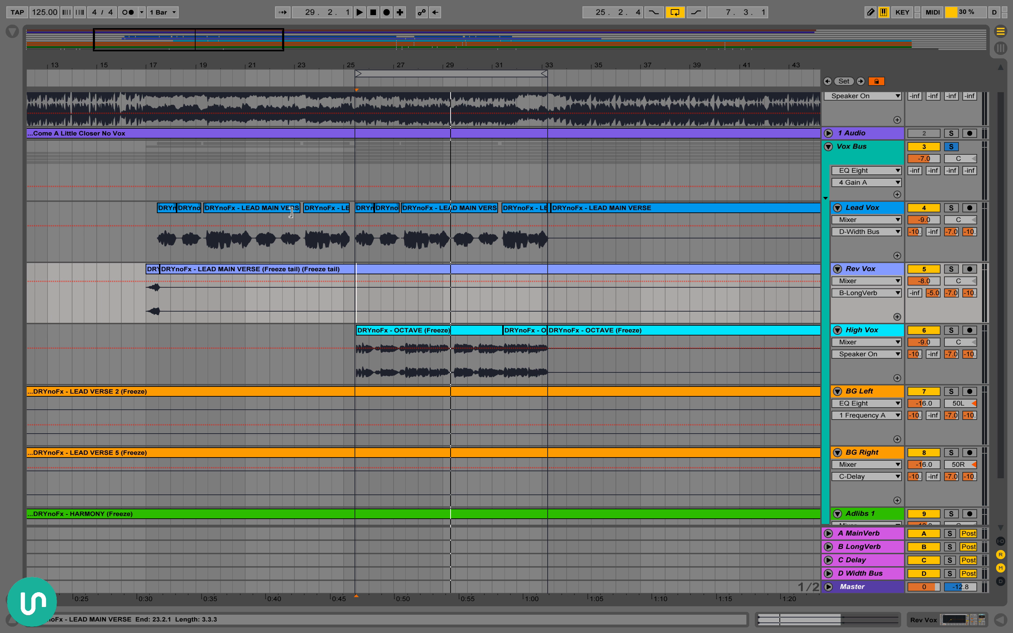
pyautogui.moveTo(151, 252); pyautogui.dragTo(559, 247)
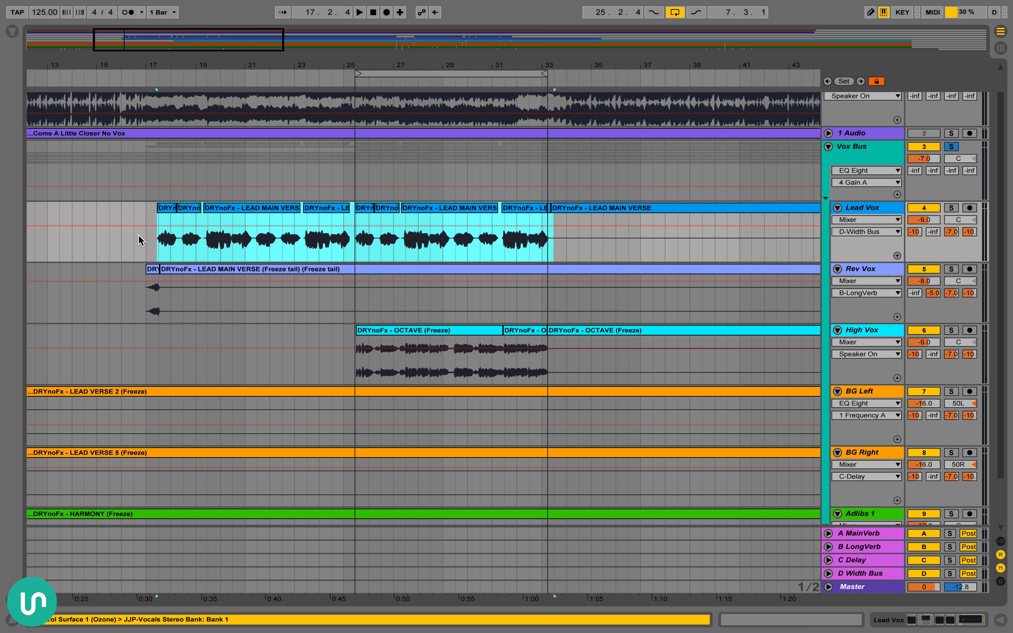
pyautogui.moveTo(143, 242); pyautogui.dragTo(553, 244)
# Audition the Come A Little Closer Final track in solo from the verse and from 27.3.1, with the arrangement loop switched off
pyautogui.scroll(2, 502, 272)
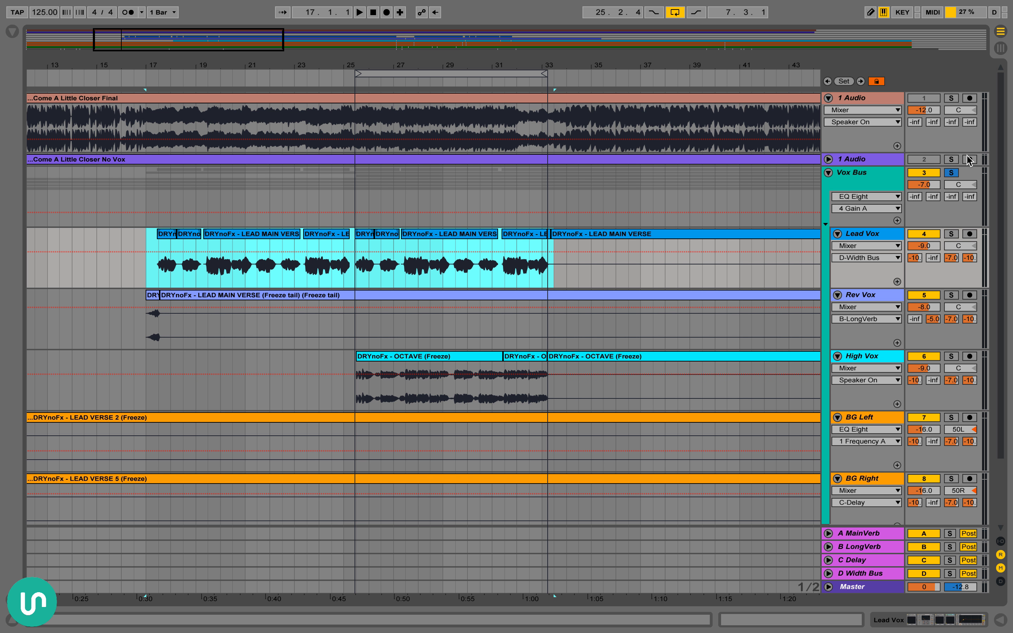
pyautogui.click(951, 98)
pyautogui.click(221, 118)
pyautogui.press('space')
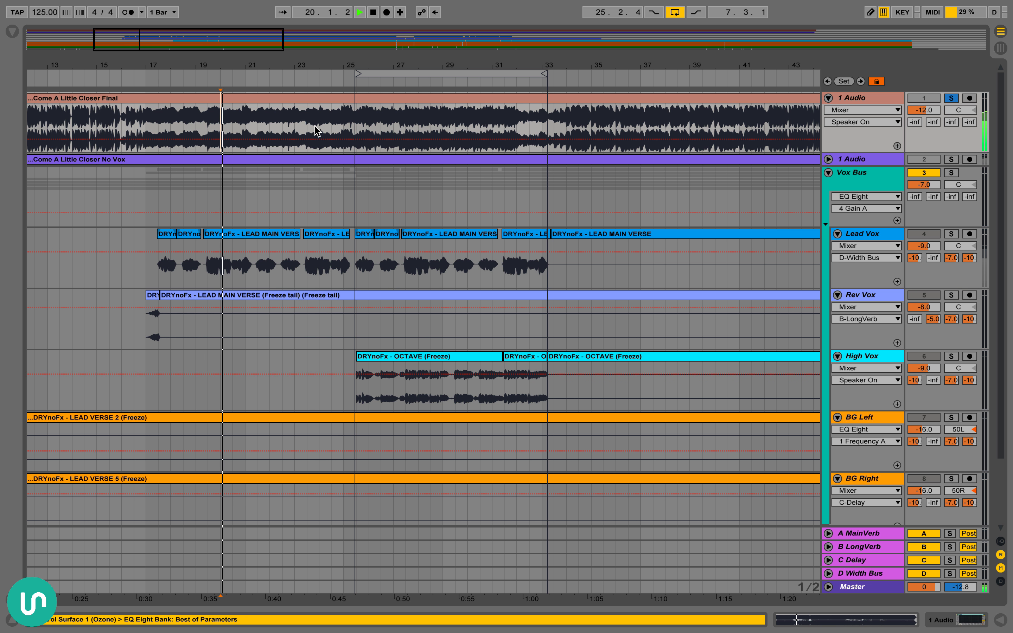
pyautogui.click(405, 126)
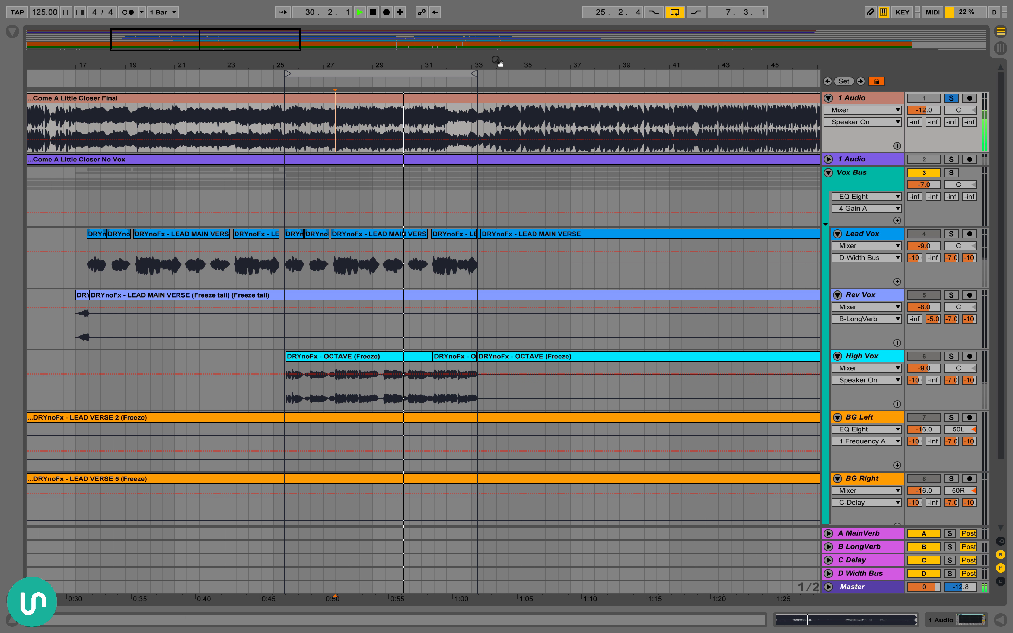
pyautogui.click(674, 13)
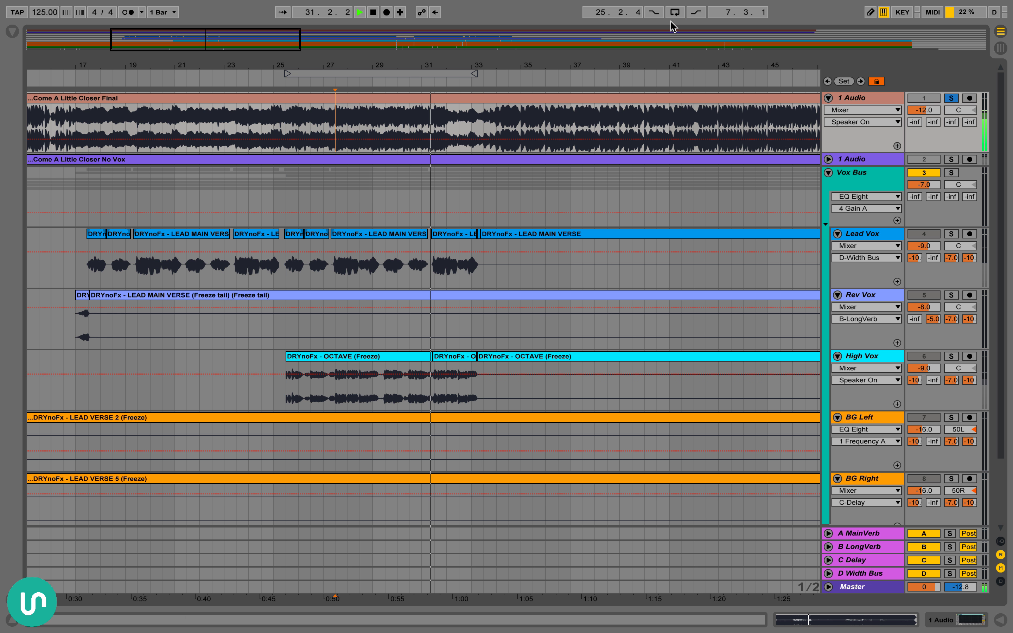
pyautogui.press('space')
# Select bars 29.1.1 to 33.1.1 of the Come A Little Closer Final clip
pyautogui.scroll(-4, 481, 352)
pyautogui.scroll(4, 494, 367)
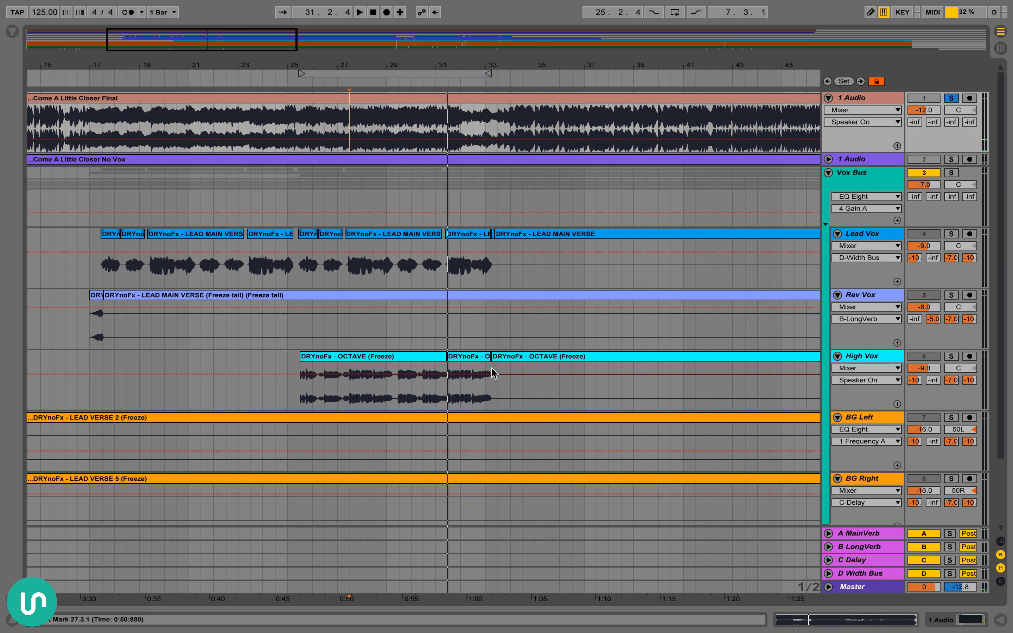
pyautogui.scroll(-4, 494, 370)
pyautogui.scroll(4, 494, 372)
pyautogui.hscroll(1, 494, 373)
pyautogui.hscroll(2, 414, 264)
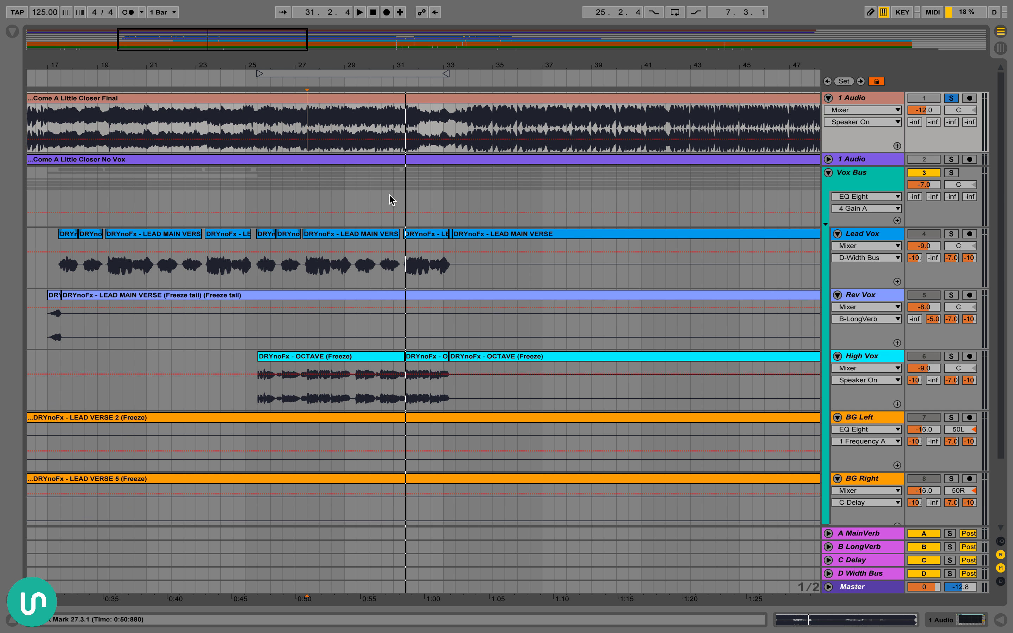
pyautogui.moveTo(344, 121); pyautogui.dragTo(444, 113)
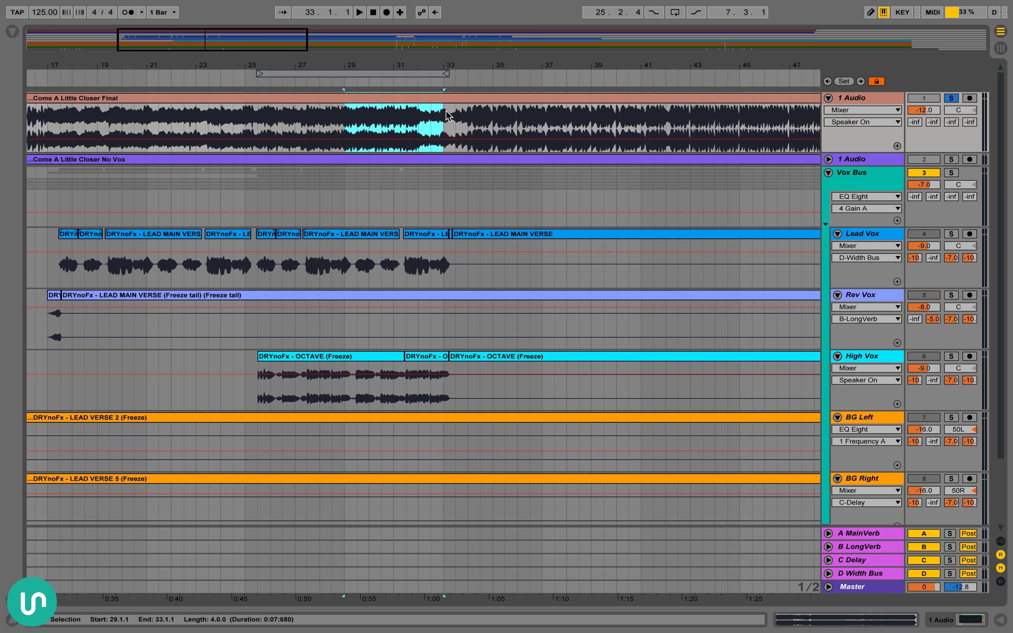
# Play the Come A Little Closer Final track briefly from 33.1.1
pyautogui.click(445, 115)
pyautogui.hscroll(3, 461, 120)
pyautogui.hscroll(5, 462, 125)
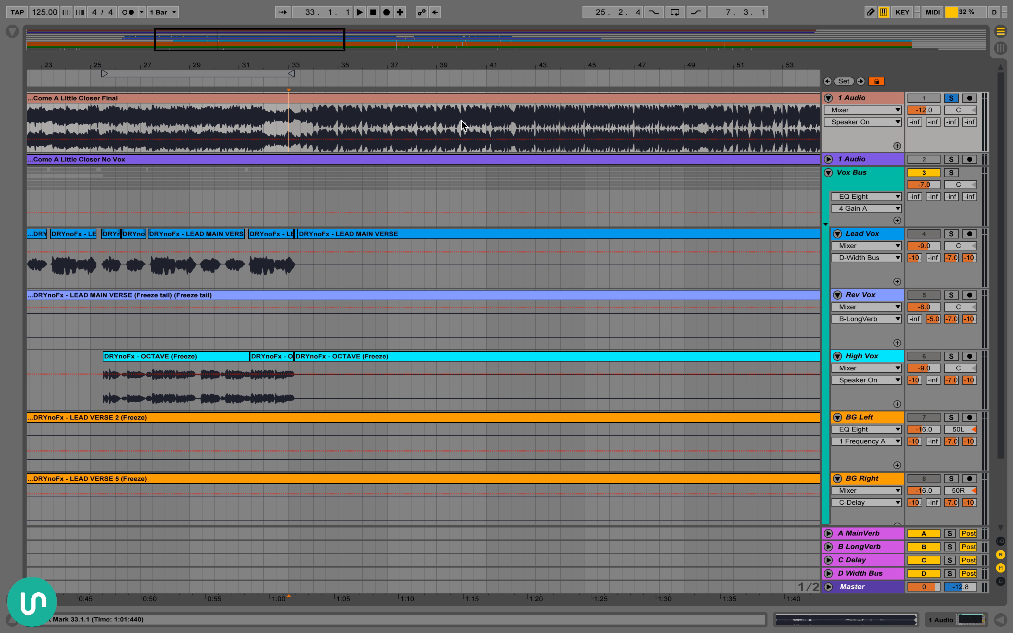
pyautogui.hscroll(-2, 356, 117)
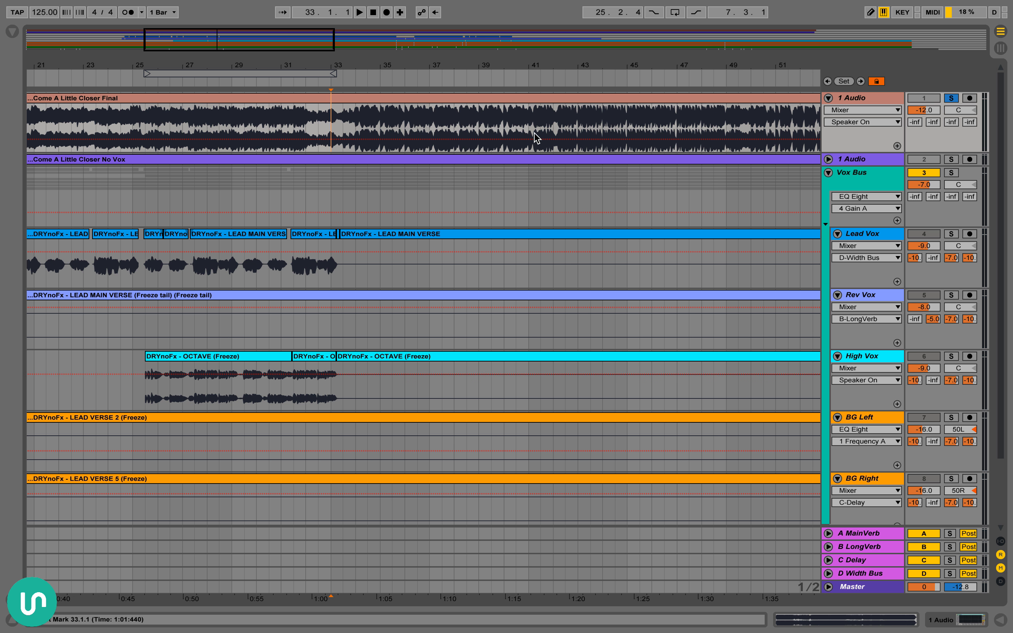
pyautogui.moveTo(400, 65); pyautogui.dragTo(402, 58)
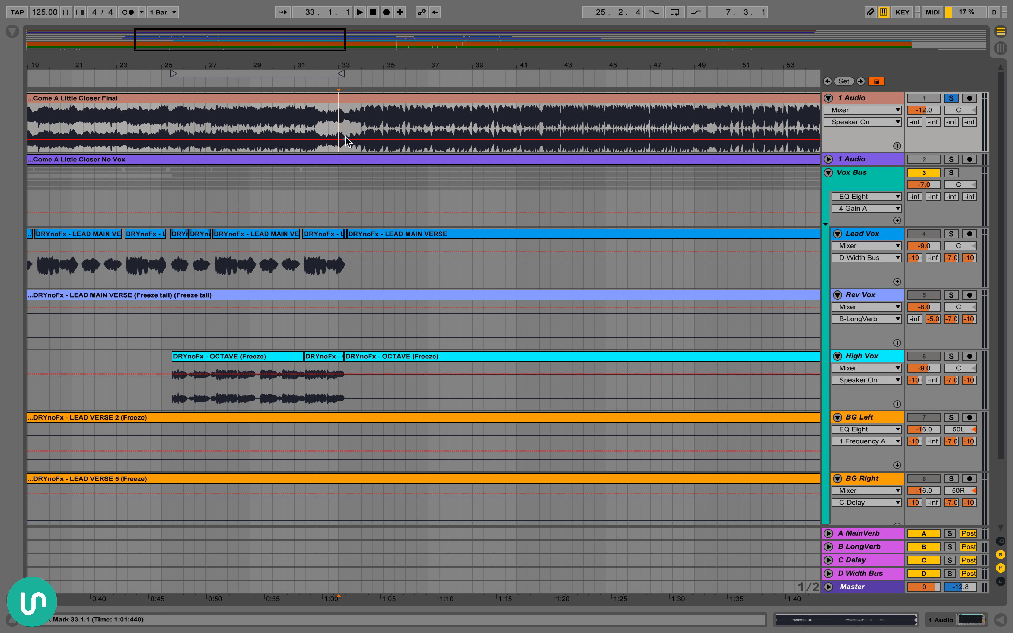
pyautogui.hscroll(3, 330, 136)
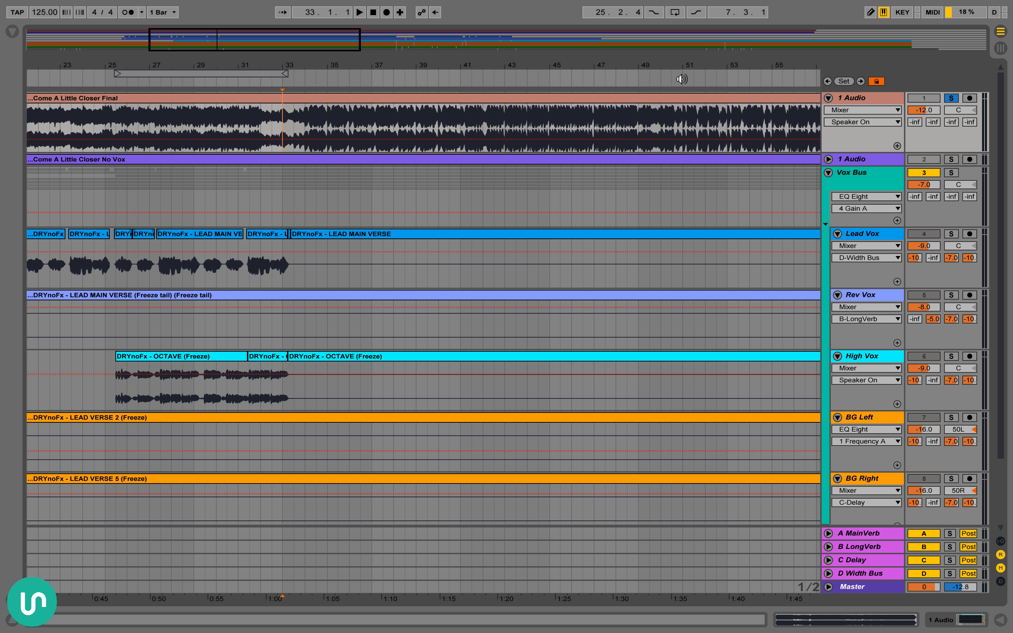
pyautogui.press('space')
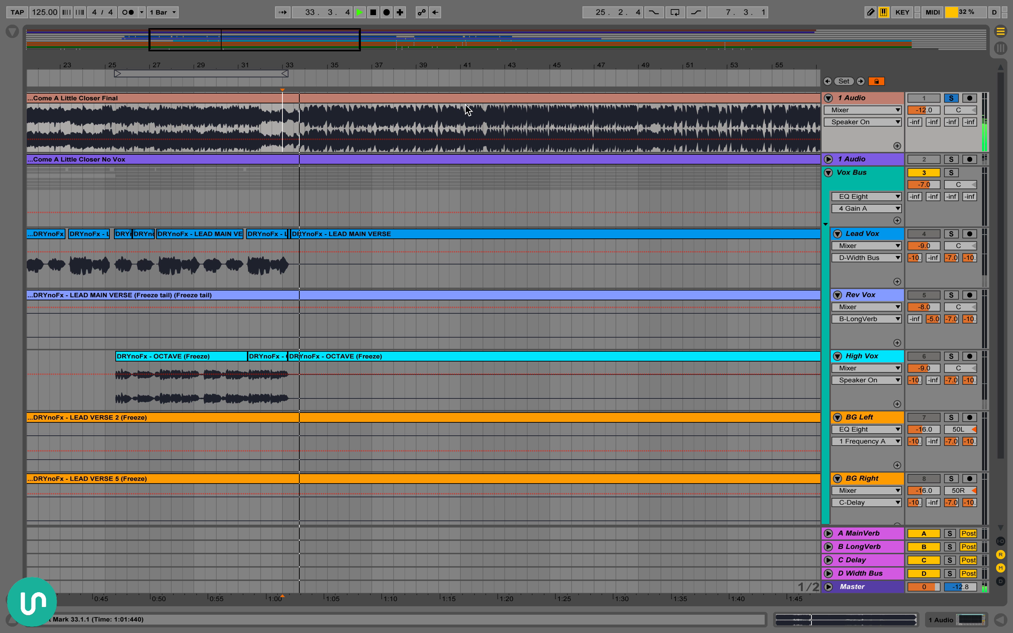
pyautogui.press('space')
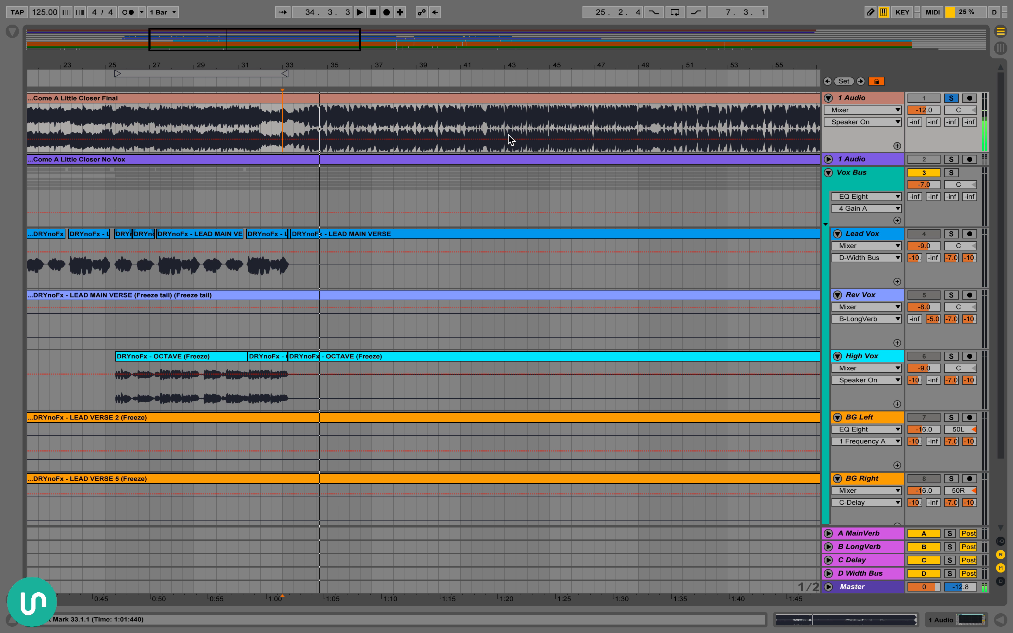
# Place the insert marker at 42.1.1 on the Final track and survey the wider vocal arrangement
pyautogui.hscroll(2, 518, 125)
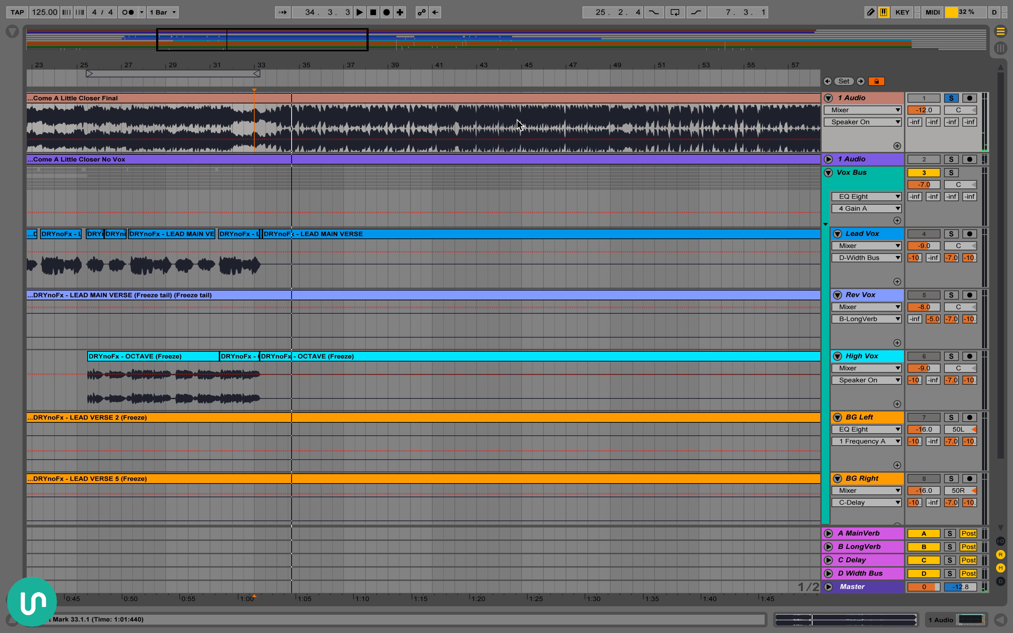
pyautogui.click(479, 125)
pyautogui.hscroll(2, 422, 123)
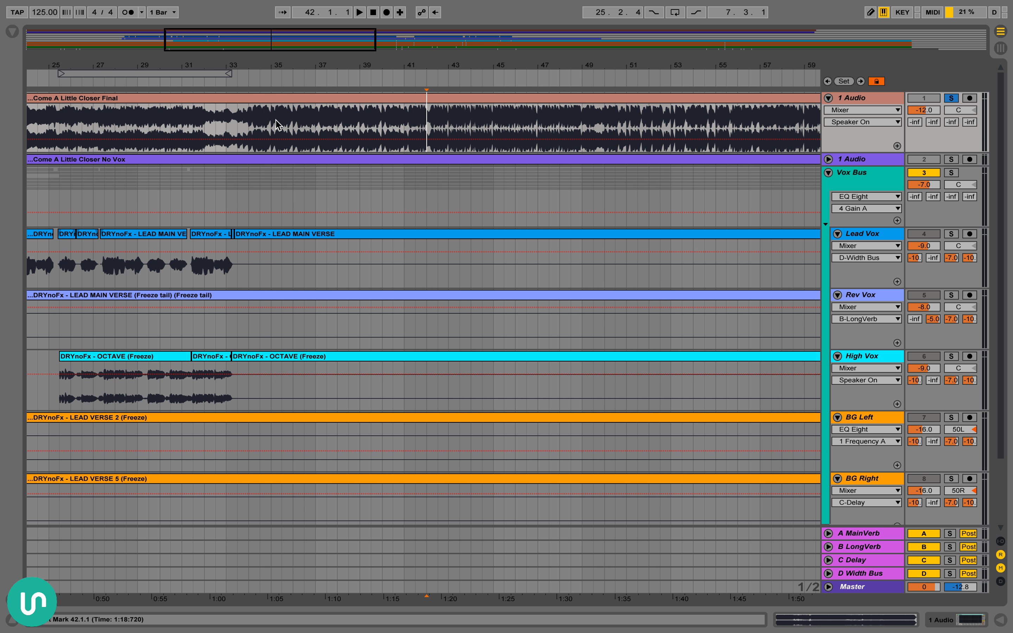
pyautogui.moveTo(335, 70); pyautogui.dragTo(334, 41)
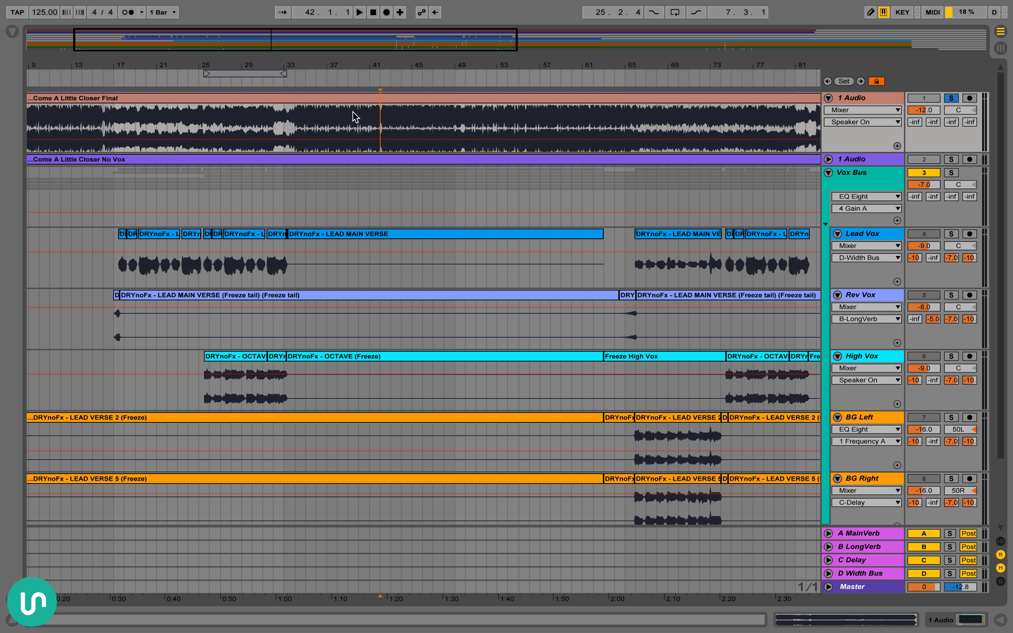
pyautogui.hscroll(-2, 399, 175)
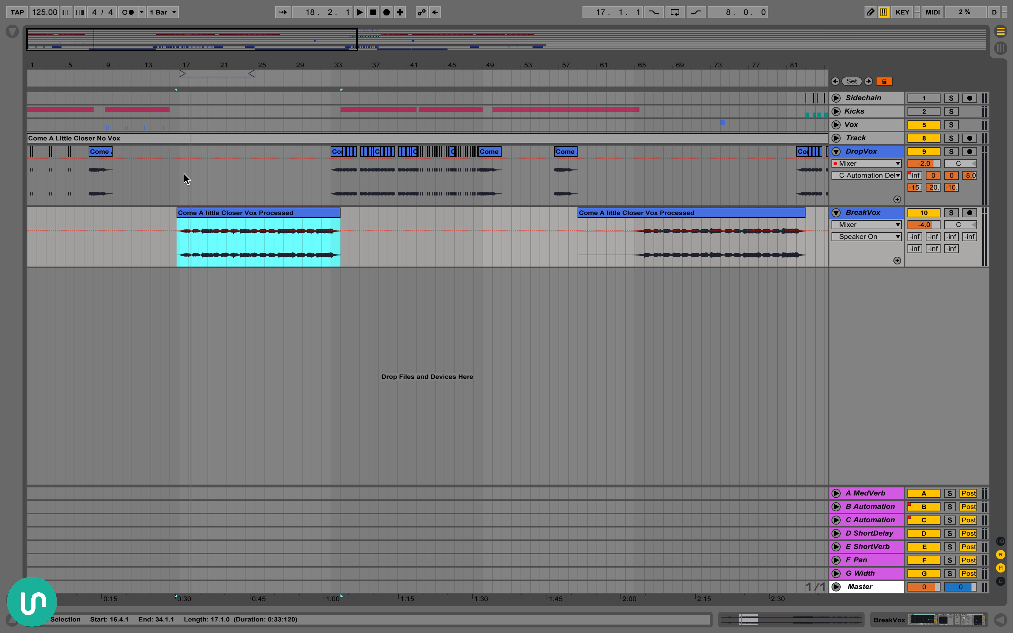
# Highlight the first break vocal section, then inspect the unfolded Track and Vox group and fold both again
pyautogui.moveTo(184, 179); pyautogui.dragTo(346, 232)
pyautogui.click(368, 218)
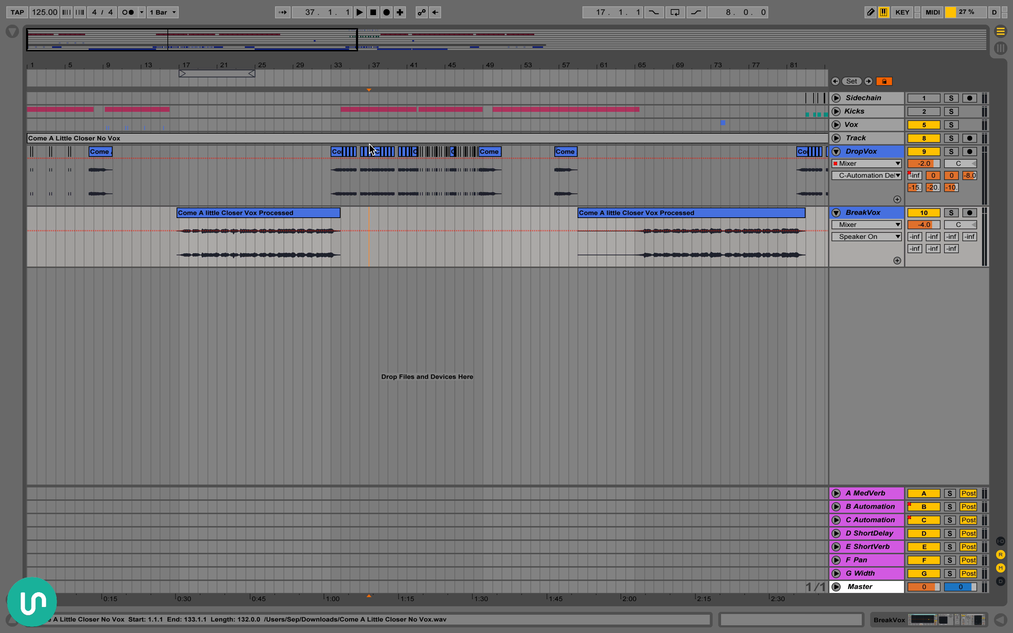
pyautogui.click(836, 138)
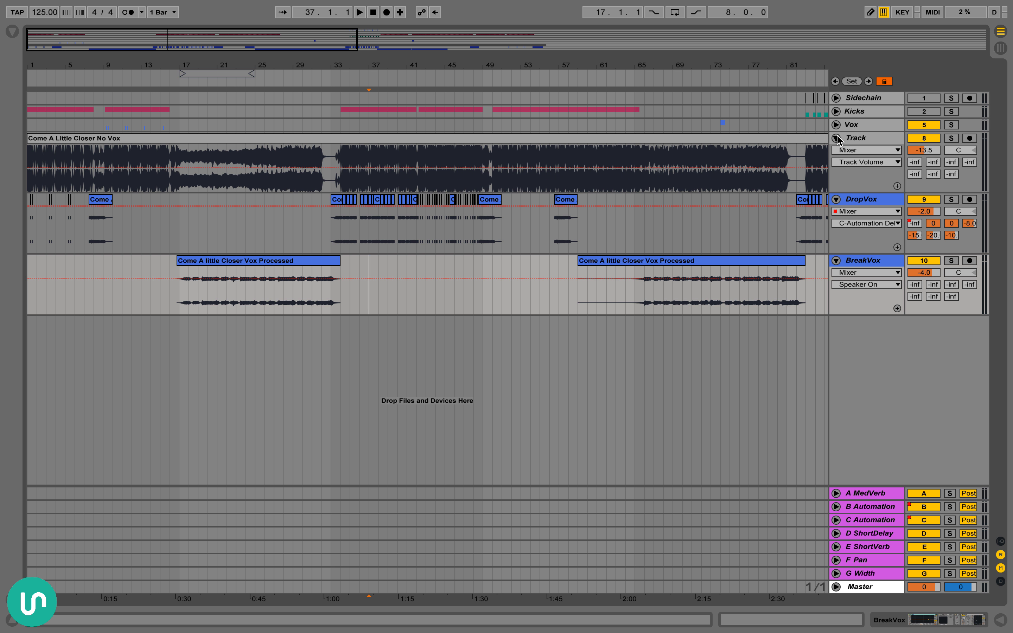
pyautogui.click(836, 125)
pyautogui.click(836, 111)
pyautogui.click(837, 111)
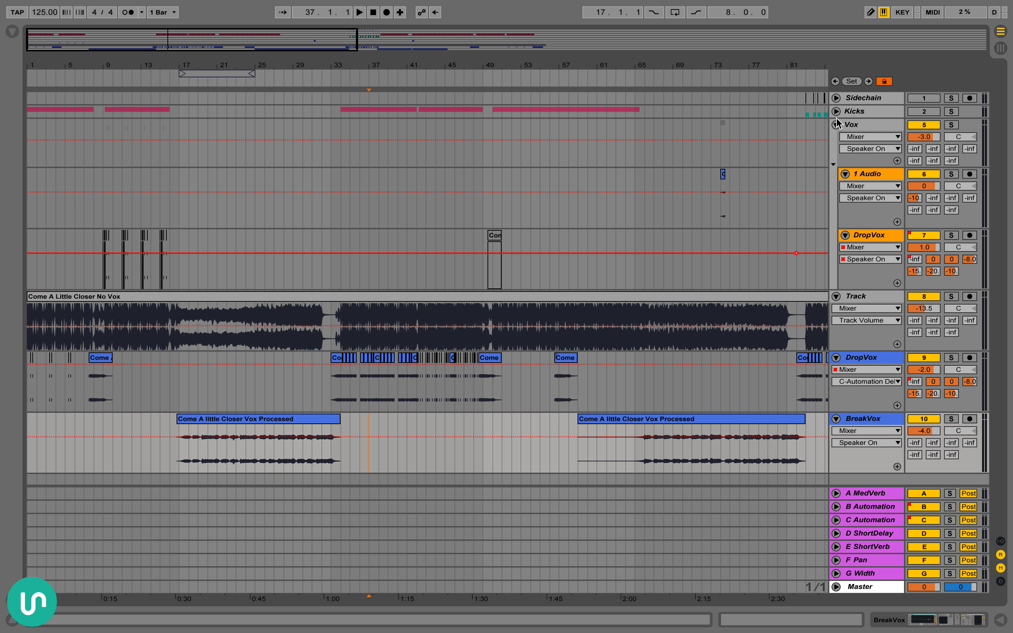
pyautogui.click(837, 124)
pyautogui.click(836, 139)
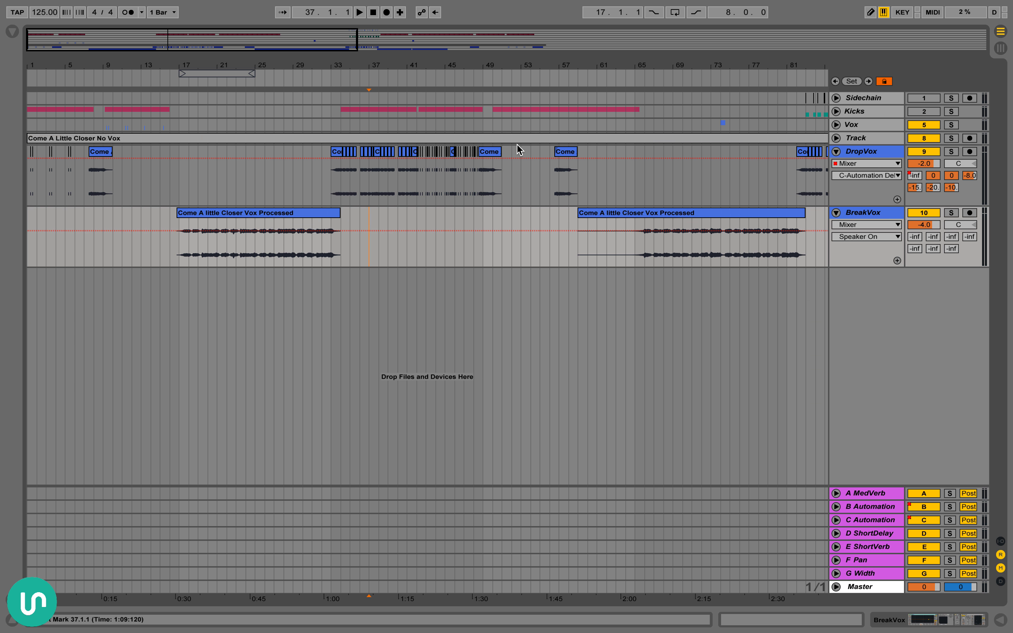
# Unfold and solo Track to examine its No Vox waveform across the first break, then unsolo and fold it with the marker at 17.1.1
pyautogui.click(837, 139)
pyautogui.click(951, 138)
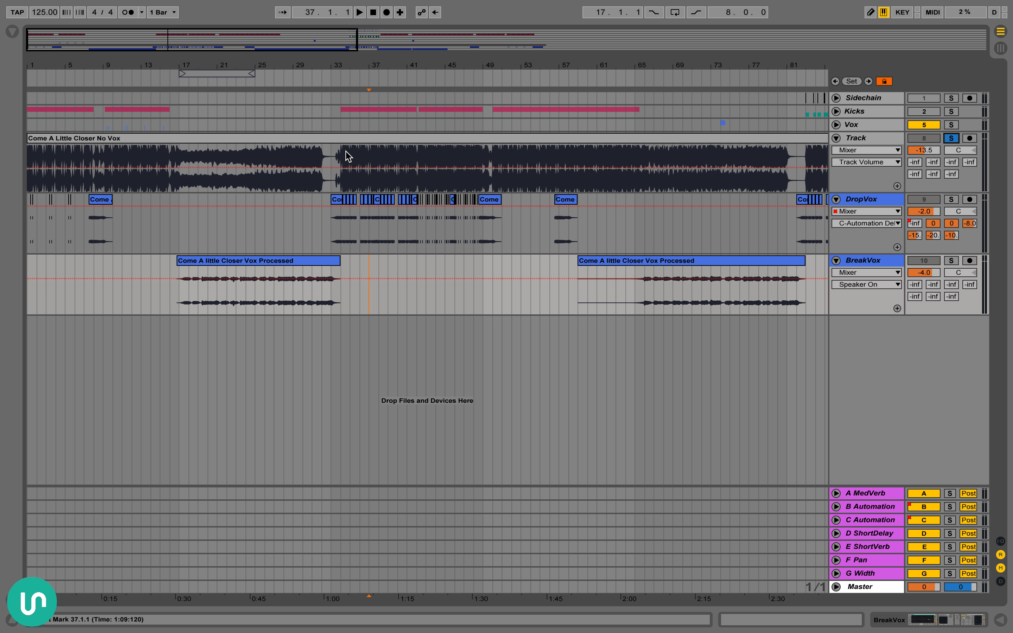
pyautogui.moveTo(197, 161); pyautogui.dragTo(349, 160)
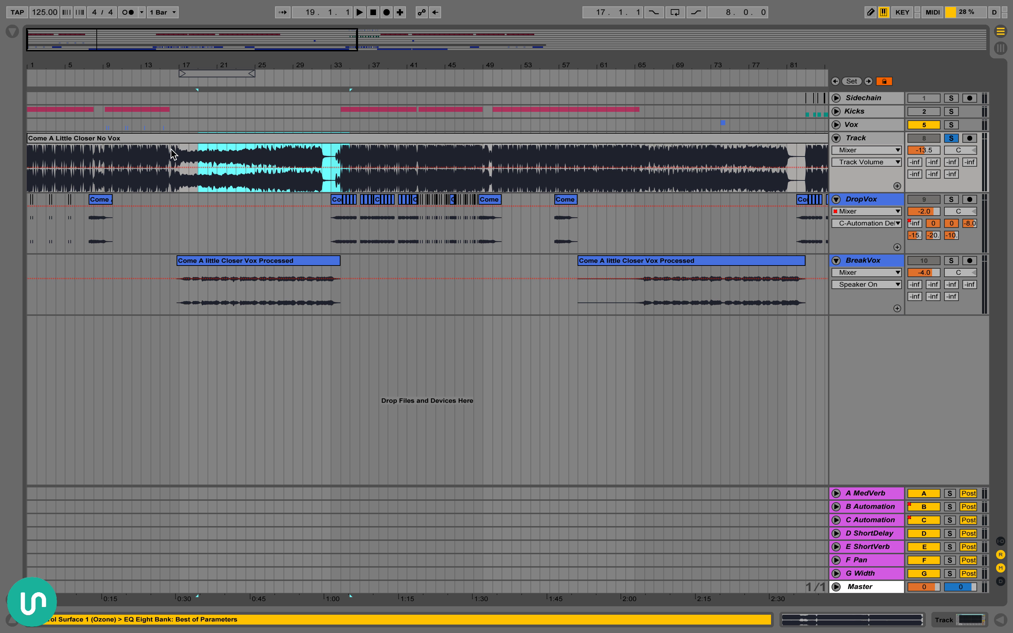
pyautogui.click(177, 147)
pyautogui.click(951, 138)
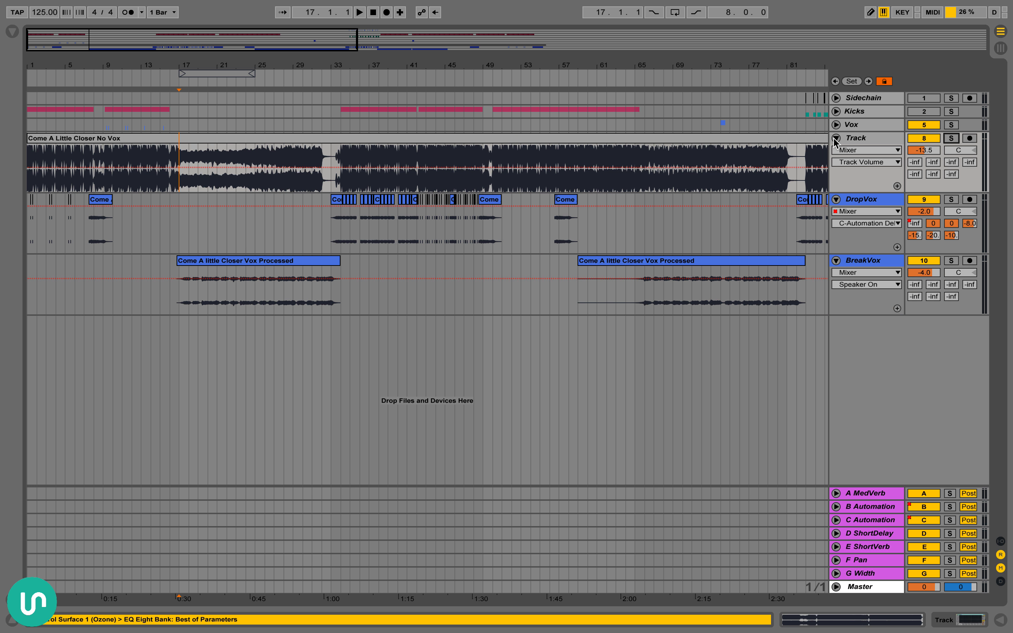
pyautogui.click(836, 139)
# Examine the first BreakVox clip and the chopped DropVox clips that follow it up close
pyautogui.moveTo(264, 63); pyautogui.dragTo(268, 109)
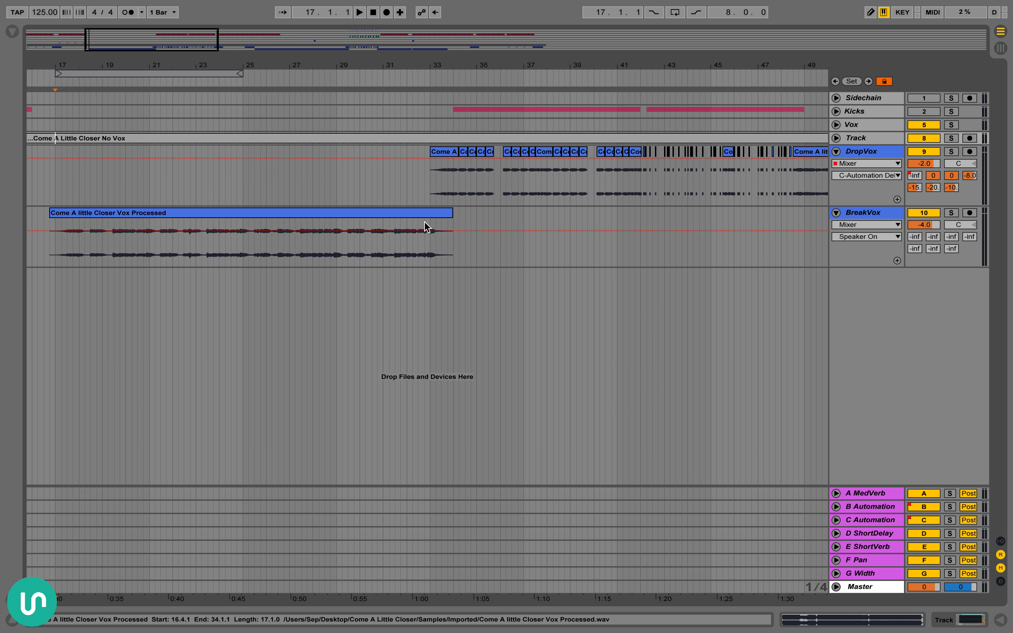
pyautogui.hscroll(5, 429, 264)
pyautogui.hscroll(-7, 396, 275)
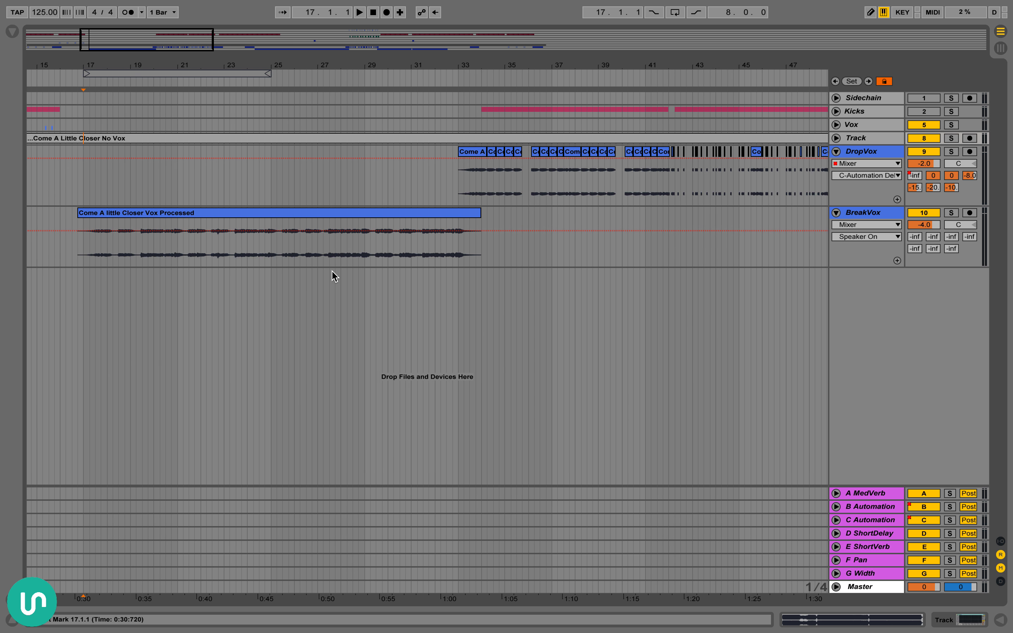
pyautogui.hscroll(7, 341, 271)
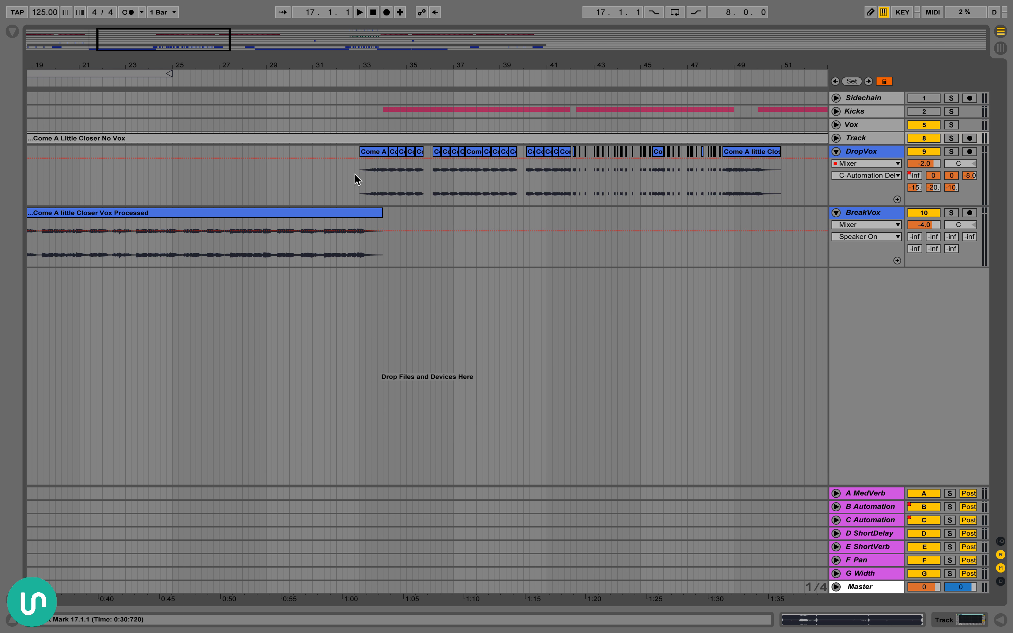
# Play the drop vocals from 33.1.1, solo the DropVox track during playback, and stop
pyautogui.click(358, 180)
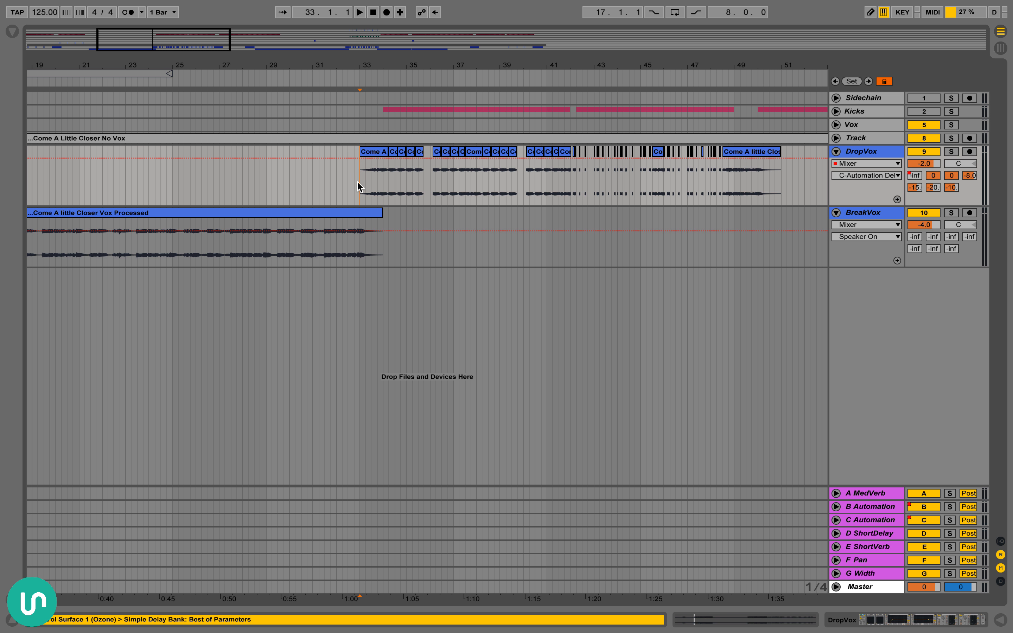
pyautogui.press('space')
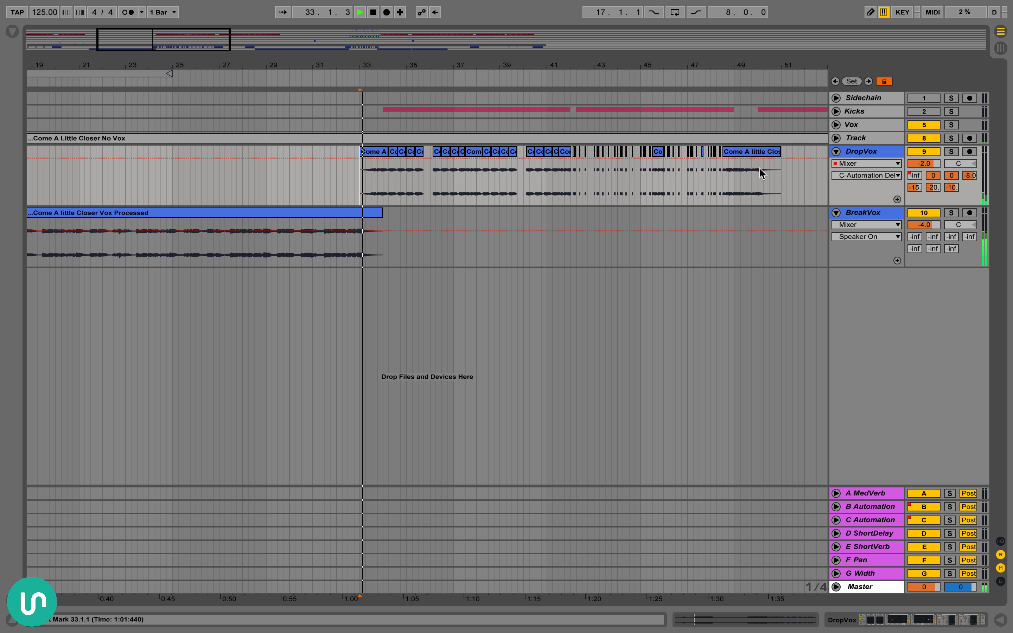
pyautogui.click(951, 152)
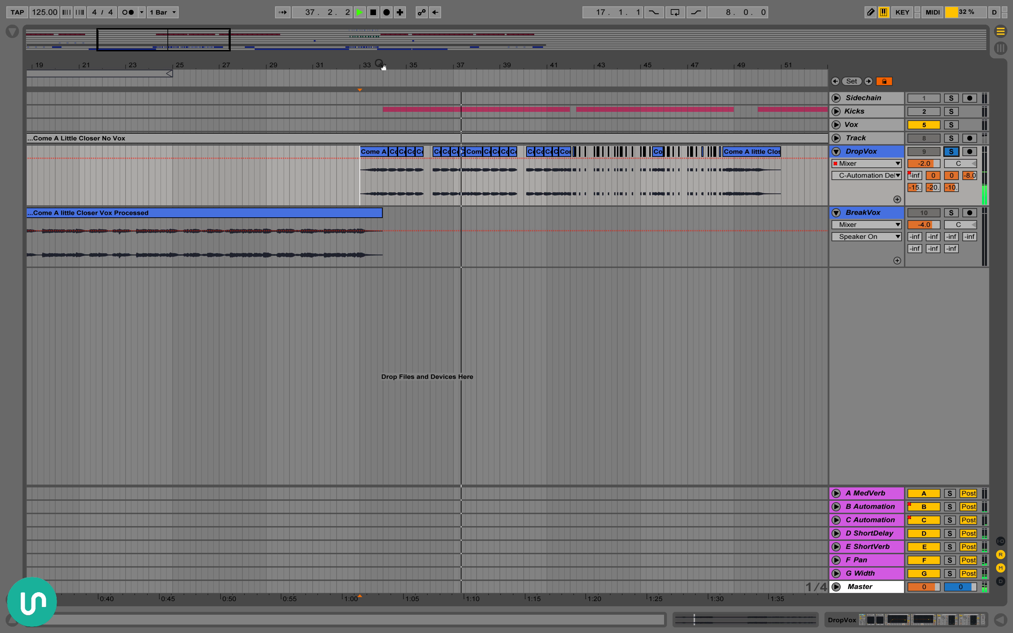
pyautogui.press('space')
# Highlight the first DropVox phrase from bar 33 to bar 36 and deactivate all return tracks from A MedVerb through G Width
pyautogui.moveTo(383, 67); pyautogui.dragTo(384, 122)
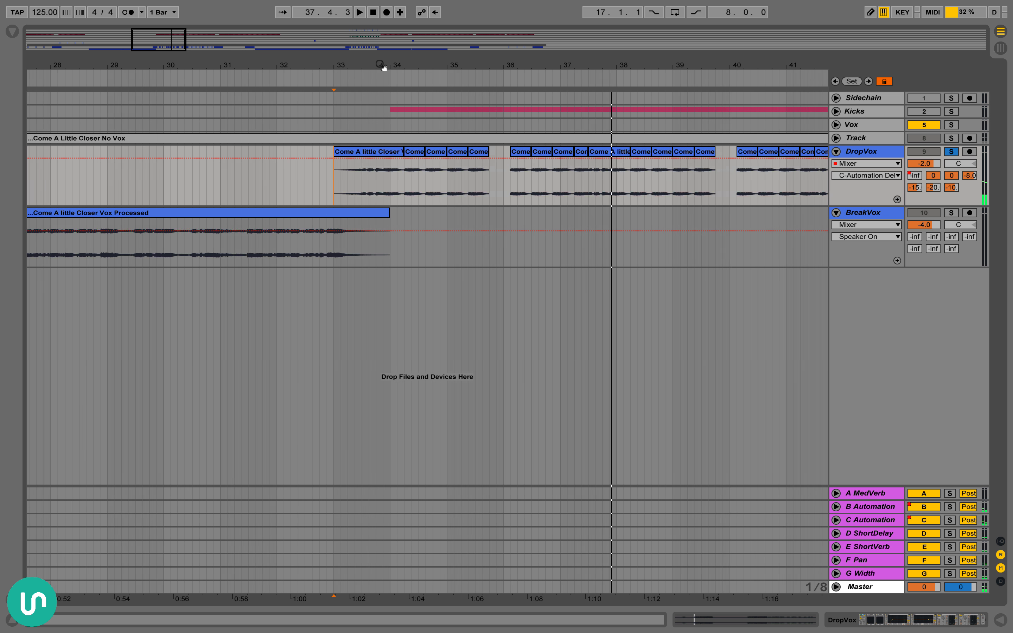
pyautogui.hscroll(3, 384, 68)
pyautogui.keyDown('shift'); pyautogui.click(445, 146); pyautogui.keyUp('shift')
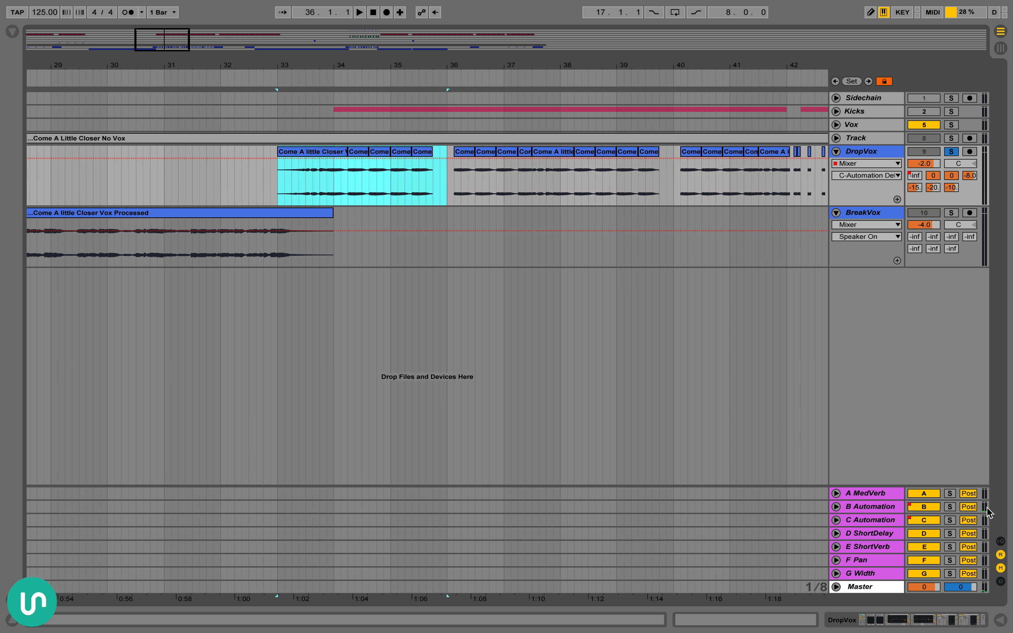
pyautogui.click(885, 496)
pyautogui.keyDown('shift'); pyautogui.click(878, 576); pyautogui.keyUp('shift')
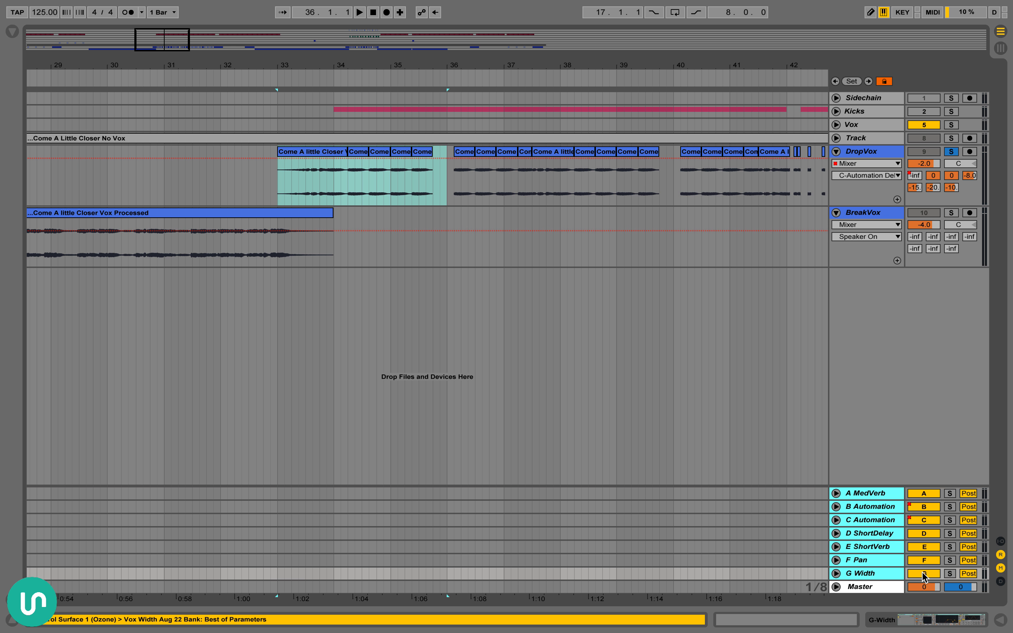
pyautogui.click(925, 574)
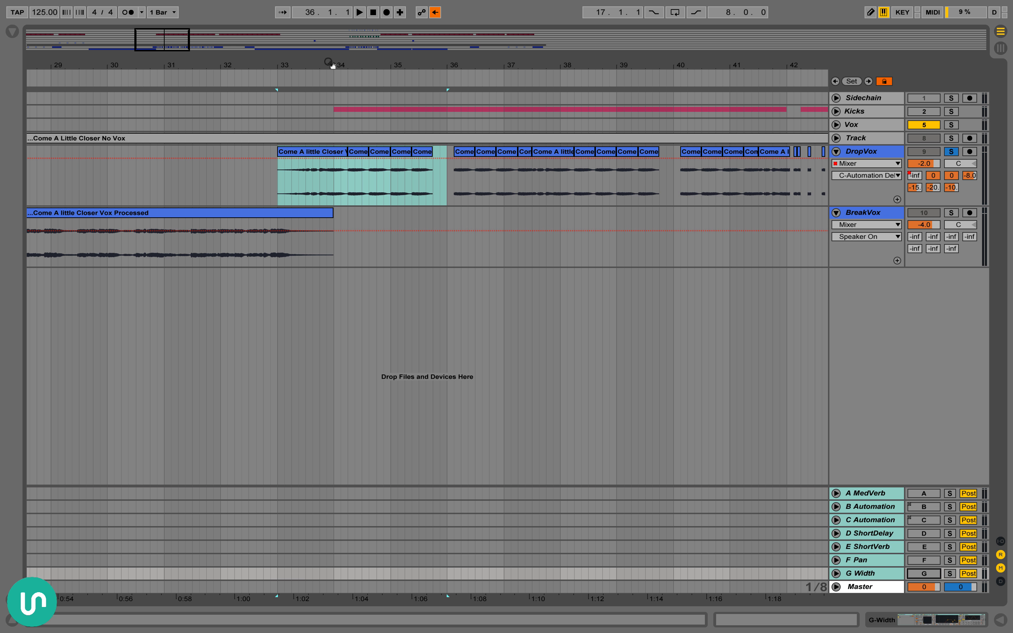
# Select the five clips of the first DropVox phrase, show the track's device chain, and open the LittleAlterBoy plug-in window
pyautogui.moveTo(328, 66); pyautogui.dragTo(328, 78)
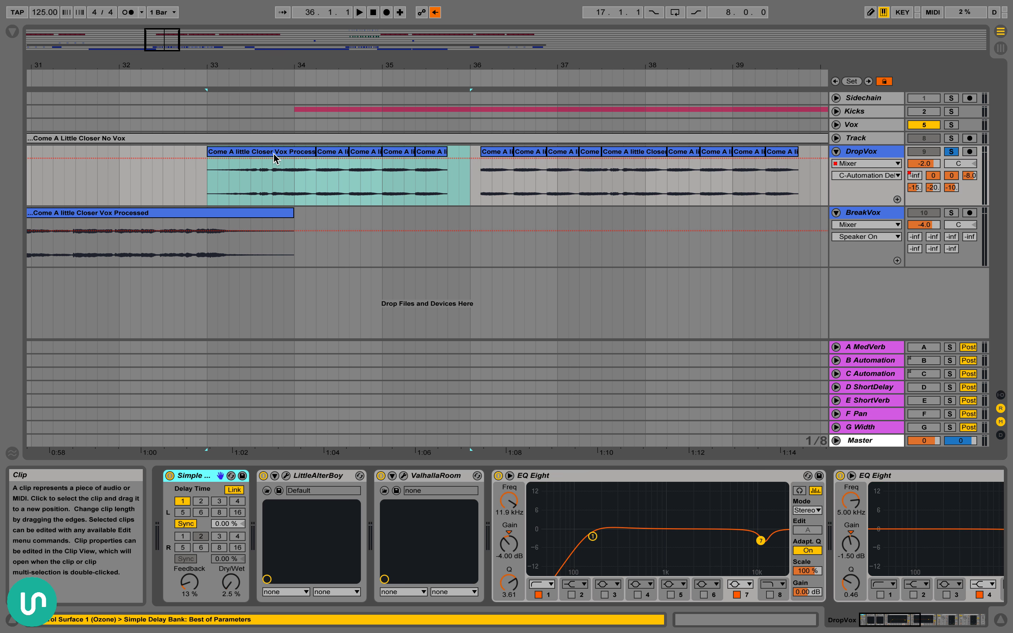
pyautogui.click(274, 155)
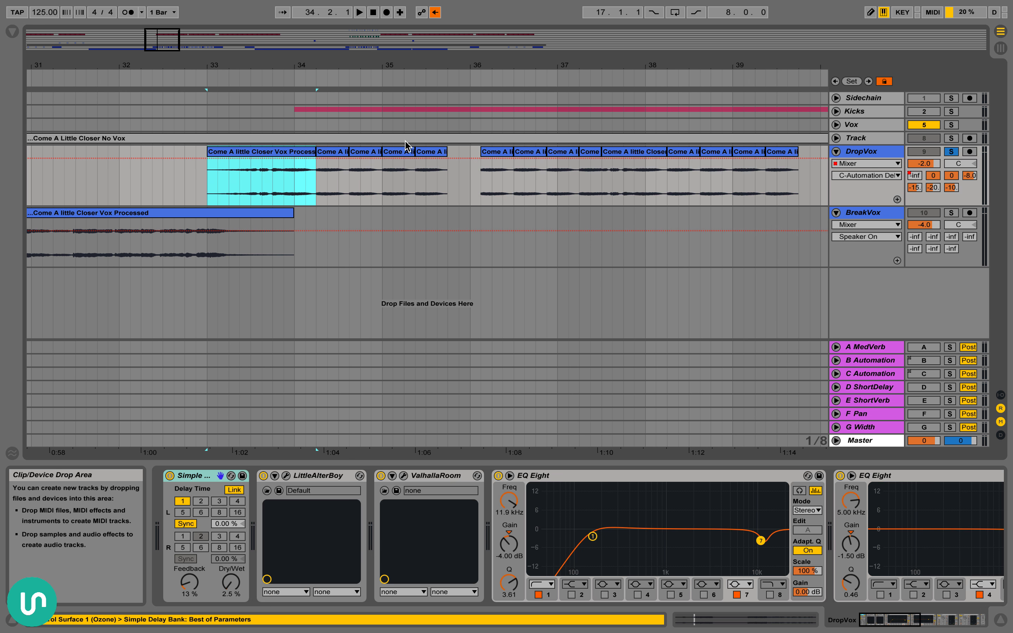
pyautogui.keyDown('shift'); pyautogui.click(438, 158); pyautogui.keyUp('shift')
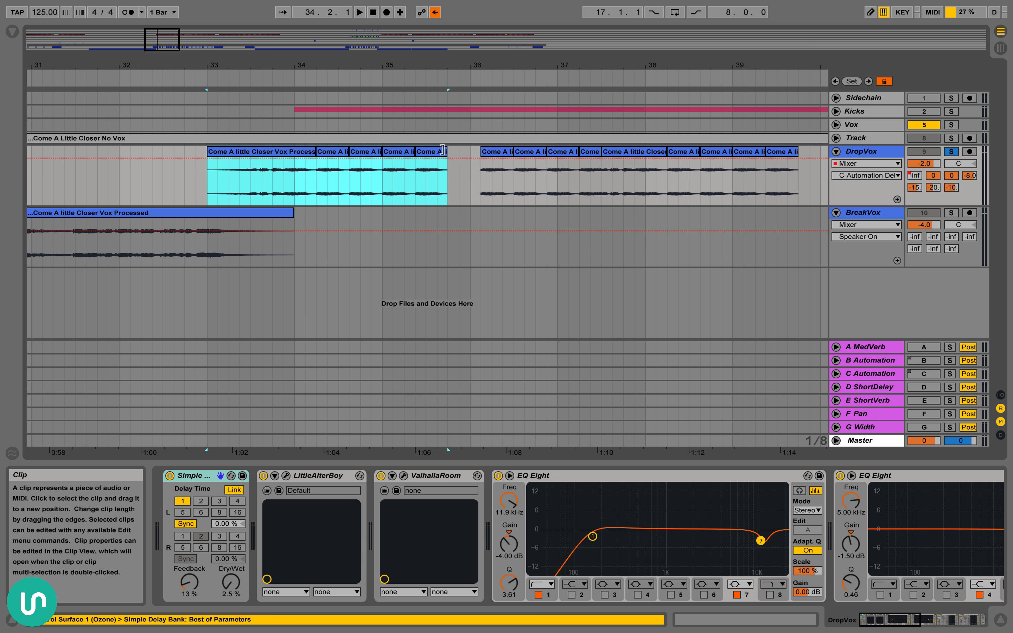
pyautogui.click(318, 475)
pyautogui.click(286, 475)
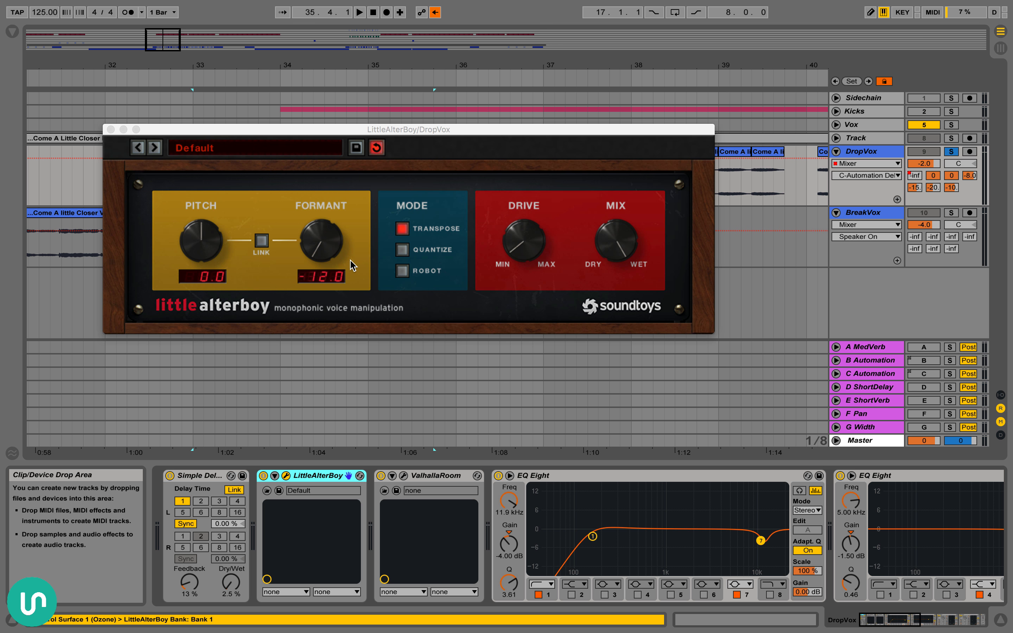
# Show LittleAlterBoy's Formant automation on DropVox, play the first phrase with Formant turned down to -12.0, and close the plug-in window
pyautogui.click(324, 242)
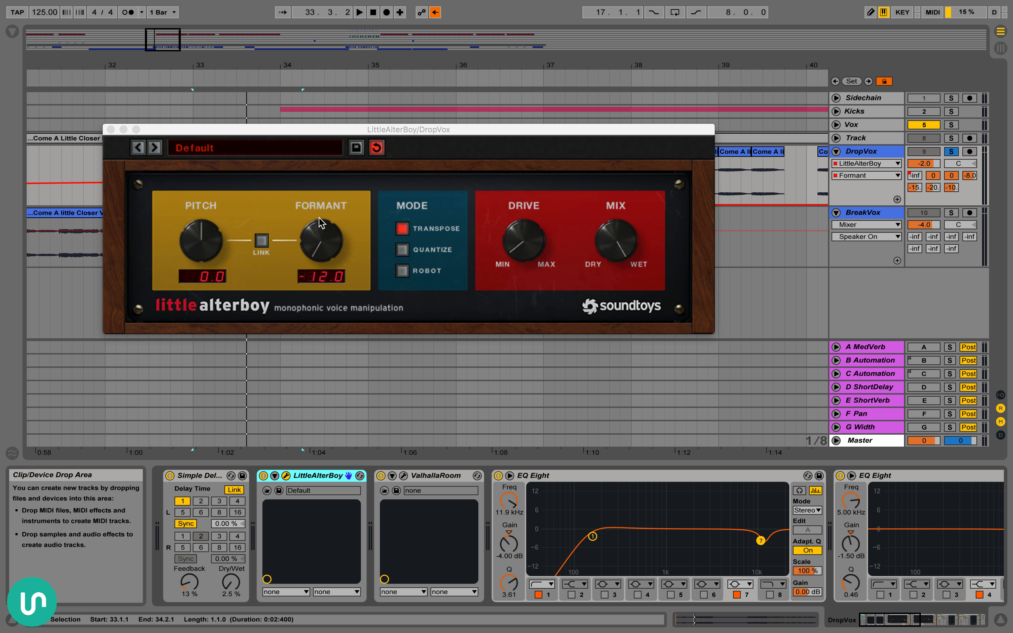
pyautogui.press('space')
pyautogui.moveTo(326, 243); pyautogui.dragTo(277, 306)
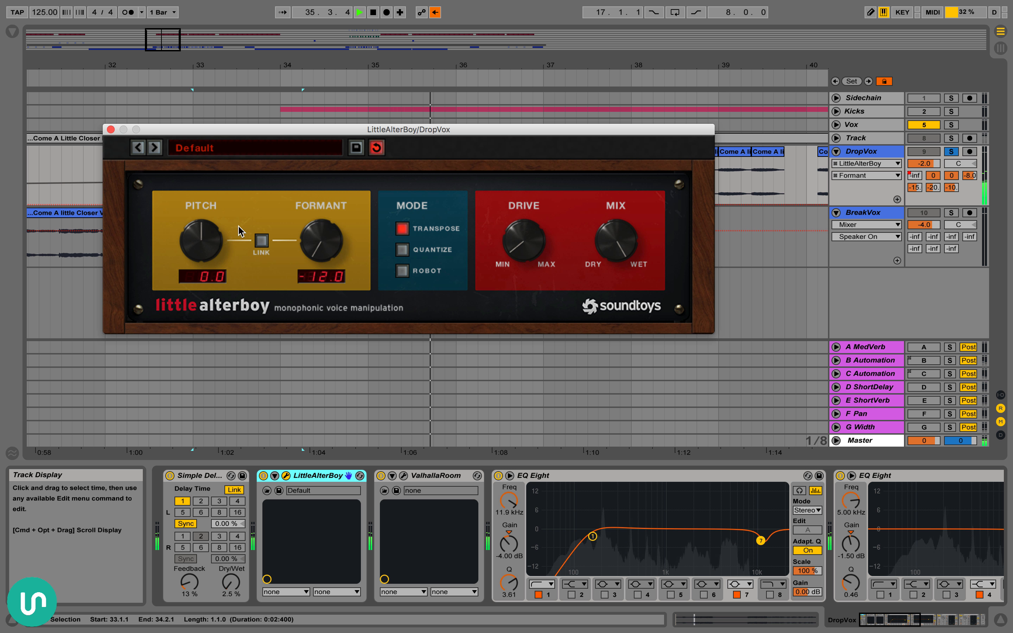
pyautogui.press('space')
pyautogui.click(110, 130)
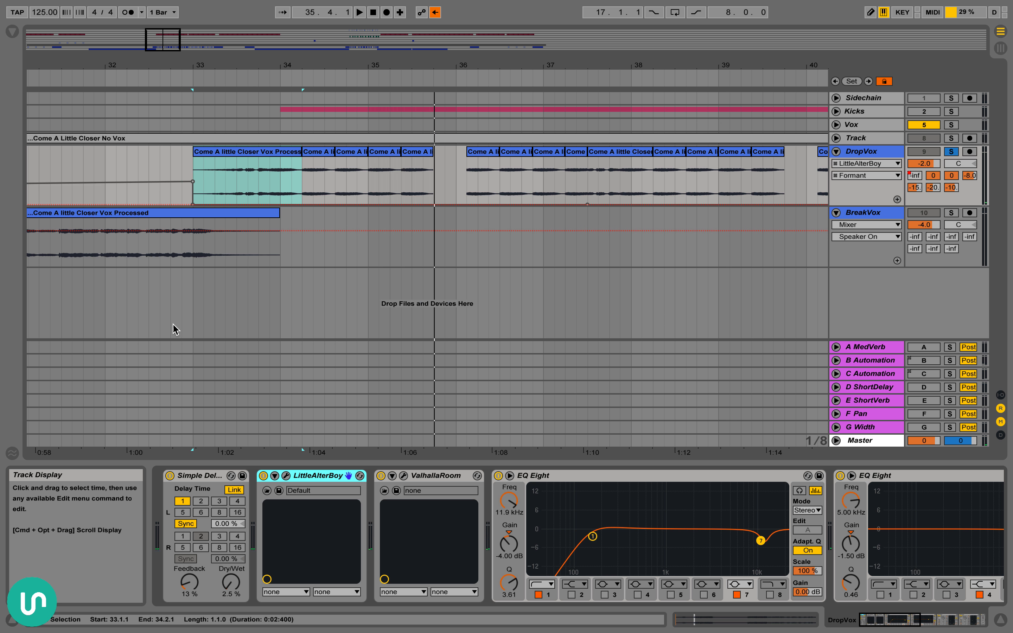
# Inspect the Simple Delay and the ValhallaRoom settings on DropVox, closing the ValhallaRoom window when done
pyautogui.click(195, 476)
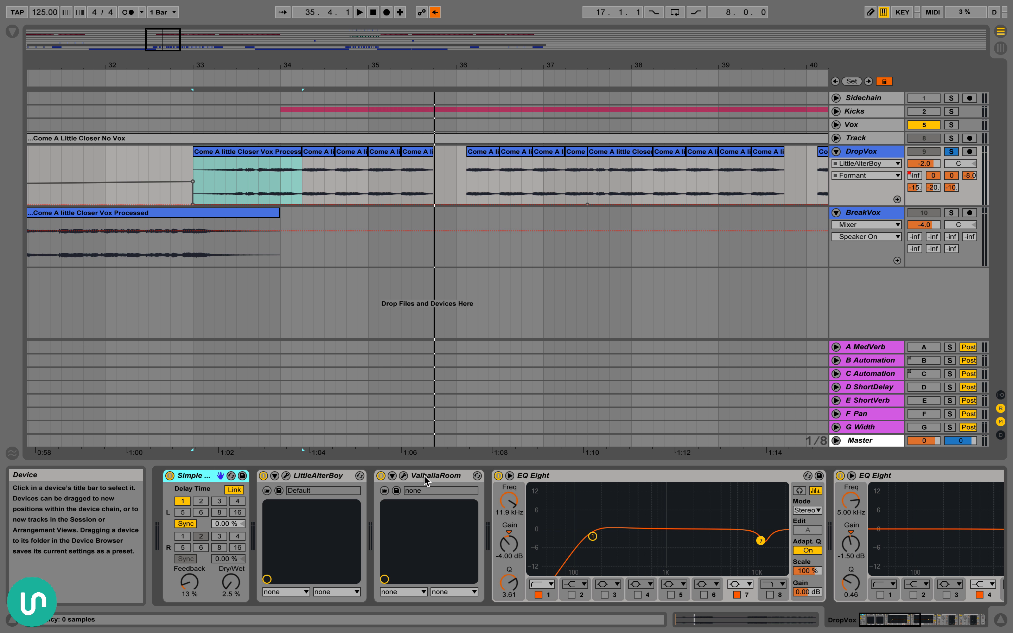
pyautogui.click(403, 476)
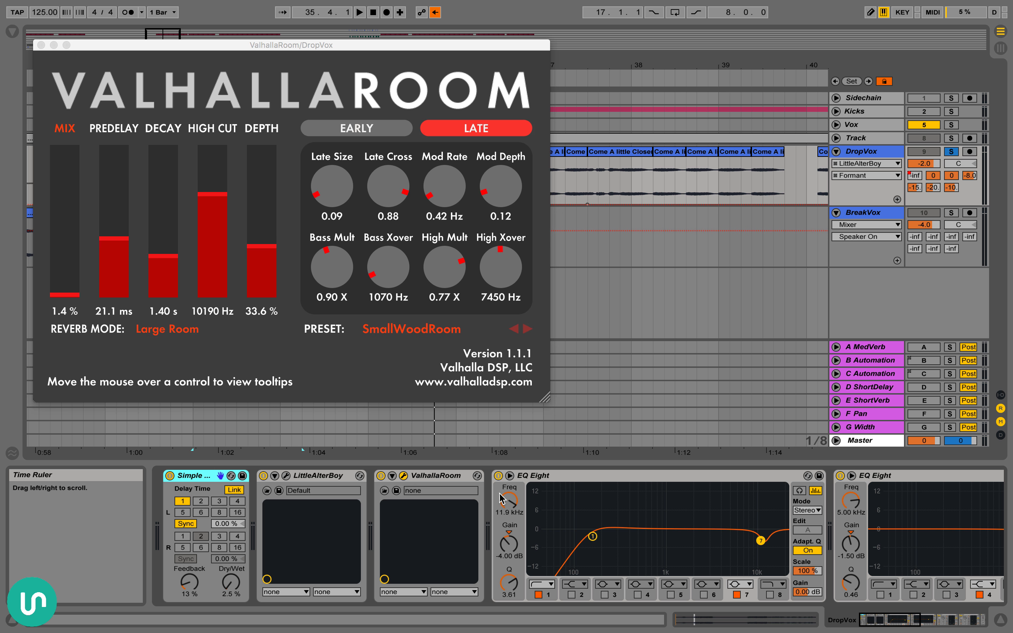
pyautogui.click(403, 476)
pyautogui.click(403, 477)
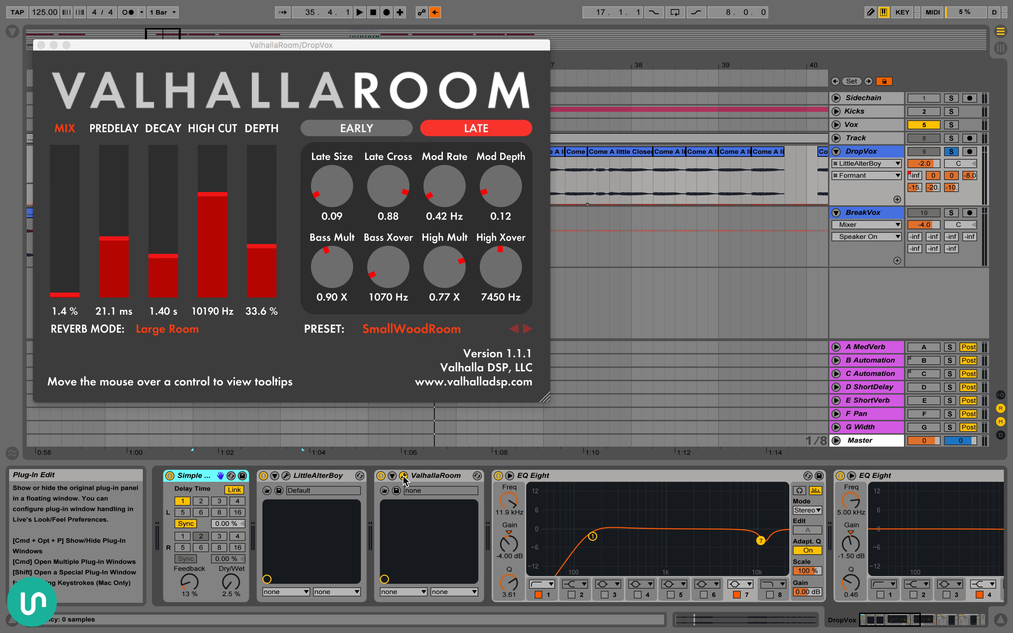
pyautogui.click(403, 477)
# Examine the rest of the DropVox device chain, including both EQ Eights and the sidechained Compressors, and return to its beginning
pyautogui.hscroll(10, 468, 507)
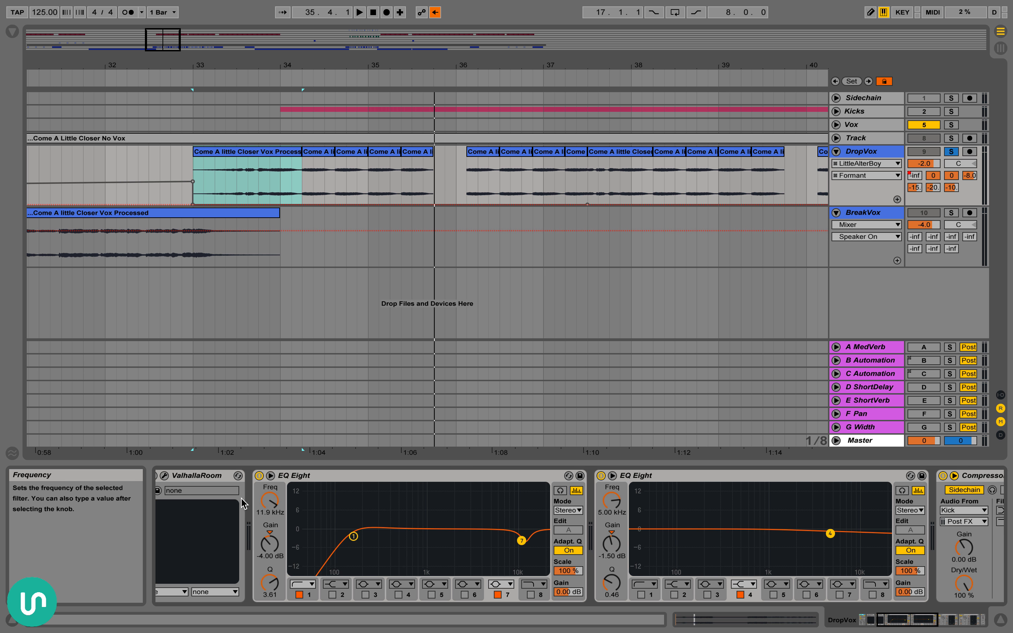
pyautogui.hscroll(10, 396, 515)
pyautogui.hscroll(-3, 483, 540)
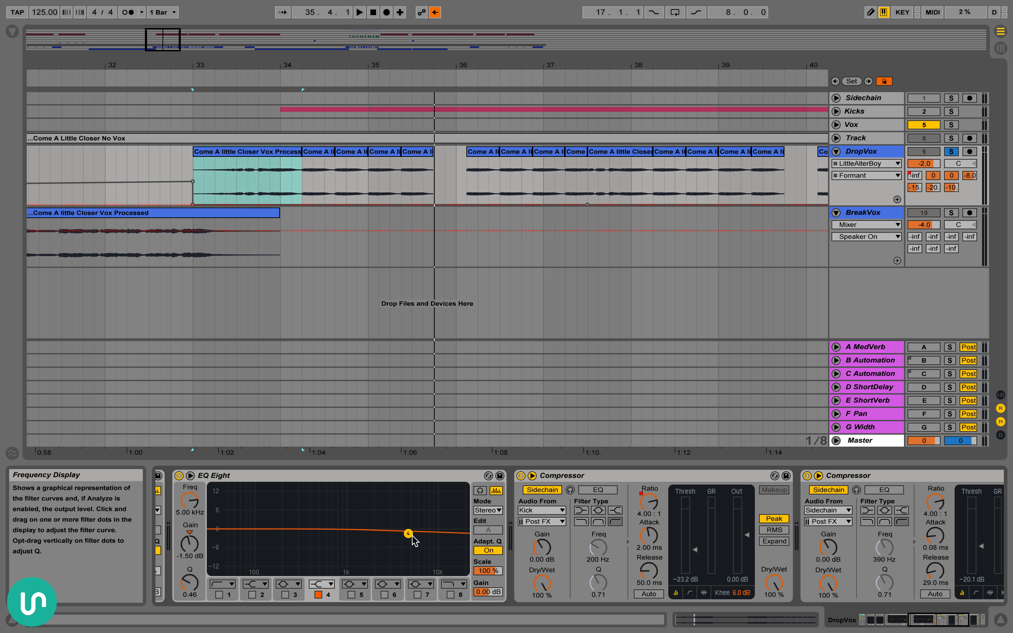
pyautogui.hscroll(-15, 420, 548)
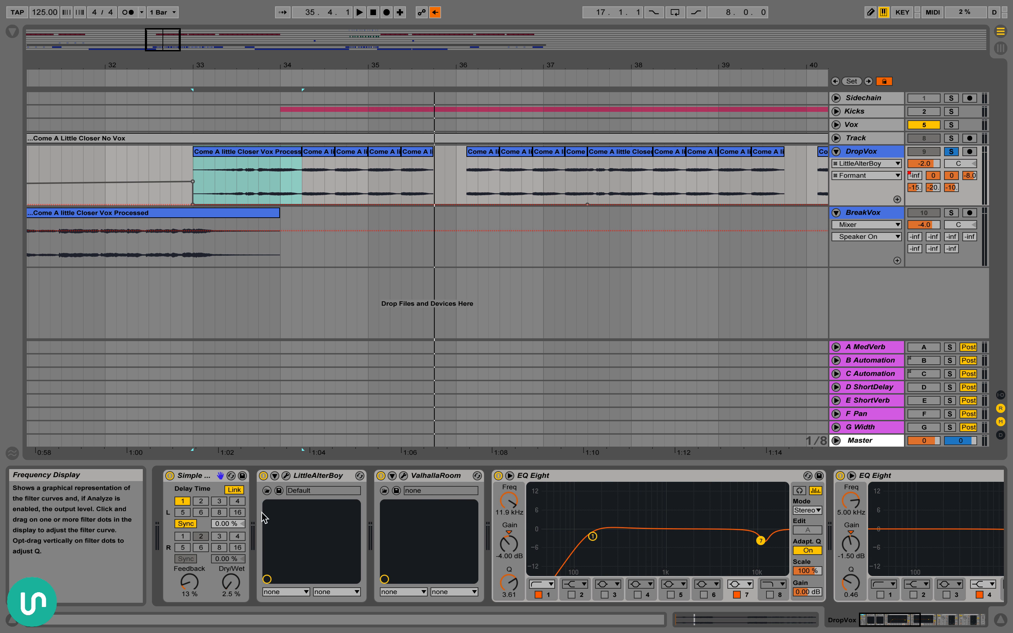
pyautogui.hscroll(7, 460, 523)
pyautogui.hscroll(12, 510, 533)
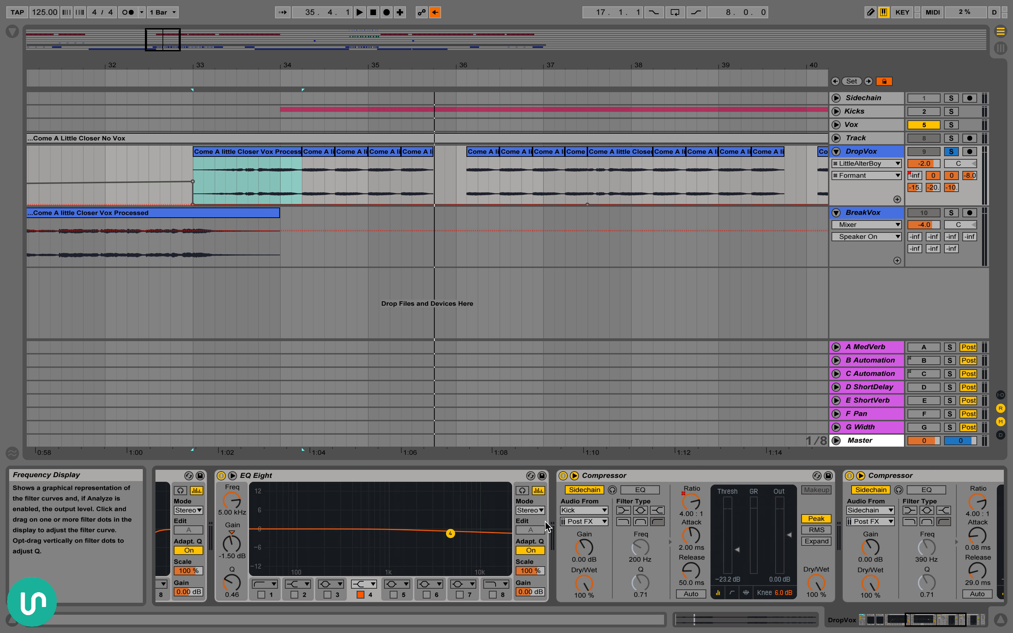
pyautogui.click(481, 477)
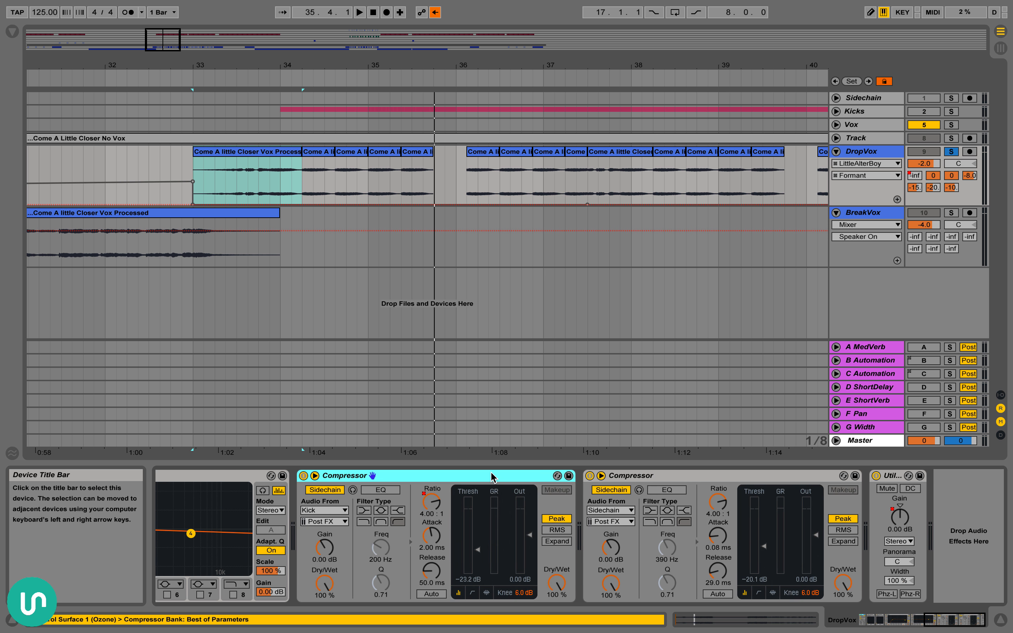
pyautogui.hscroll(-2, 488, 478)
pyautogui.hscroll(-15, 502, 511)
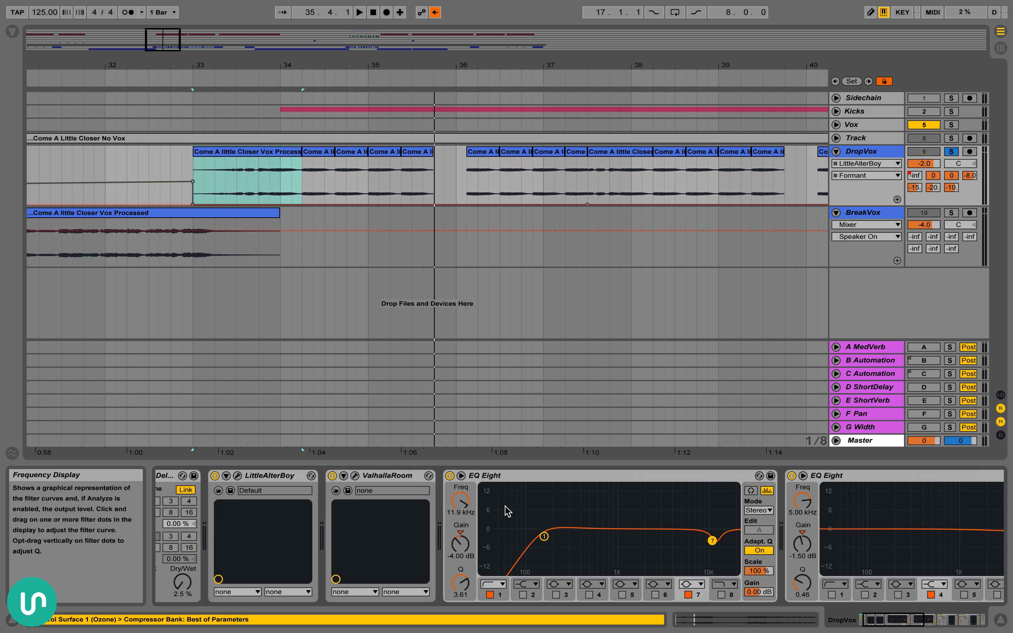
pyautogui.hscroll(-5, 602, 210)
pyautogui.hscroll(5, 585, 213)
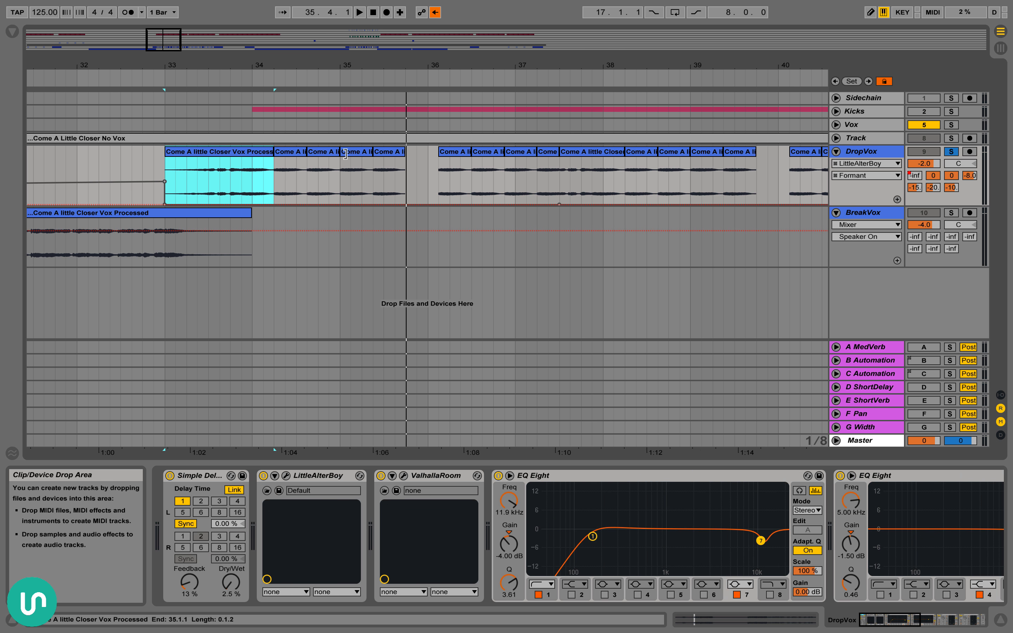
# Re-enable the overridden automation and play DropVox from 41.1.1 across the Formant automation's jump
pyautogui.moveTo(529, 67); pyautogui.dragTo(468, 32)
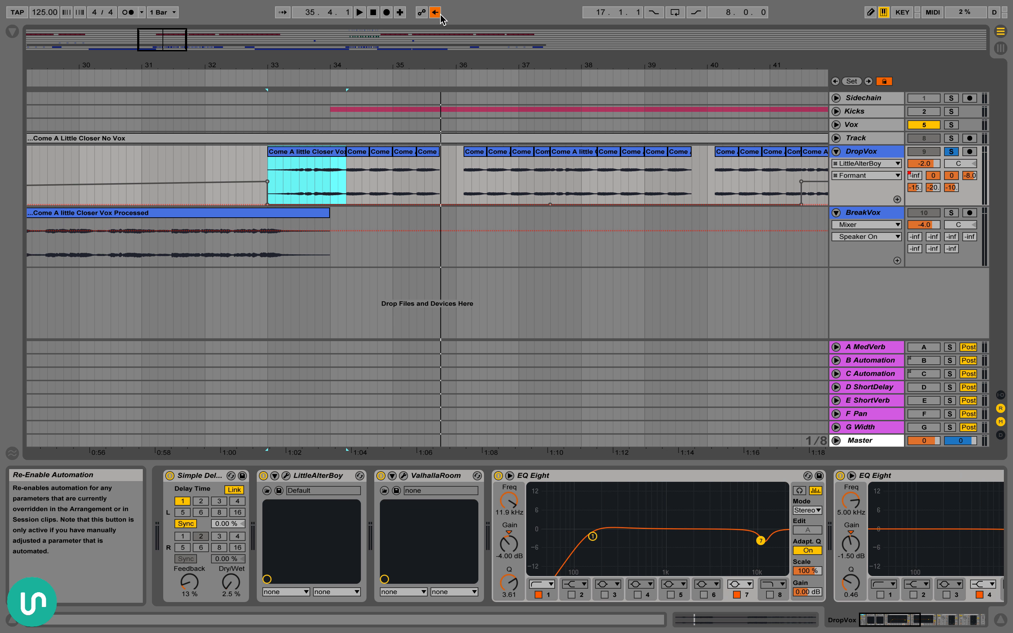
pyautogui.hscroll(10, 528, 167)
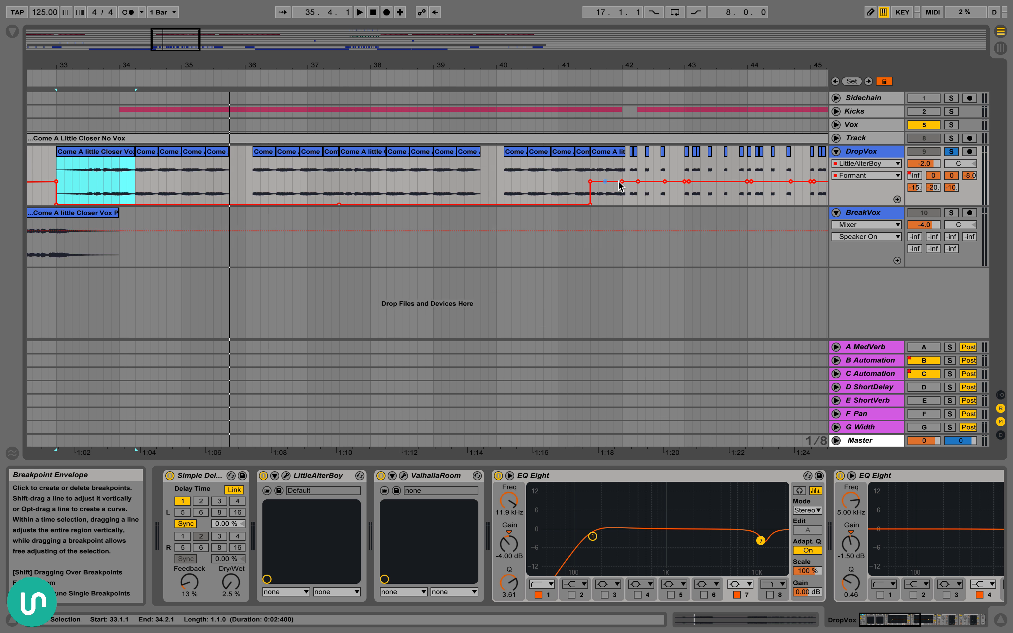
pyautogui.hscroll(-2, 460, 188)
pyautogui.click(447, 176)
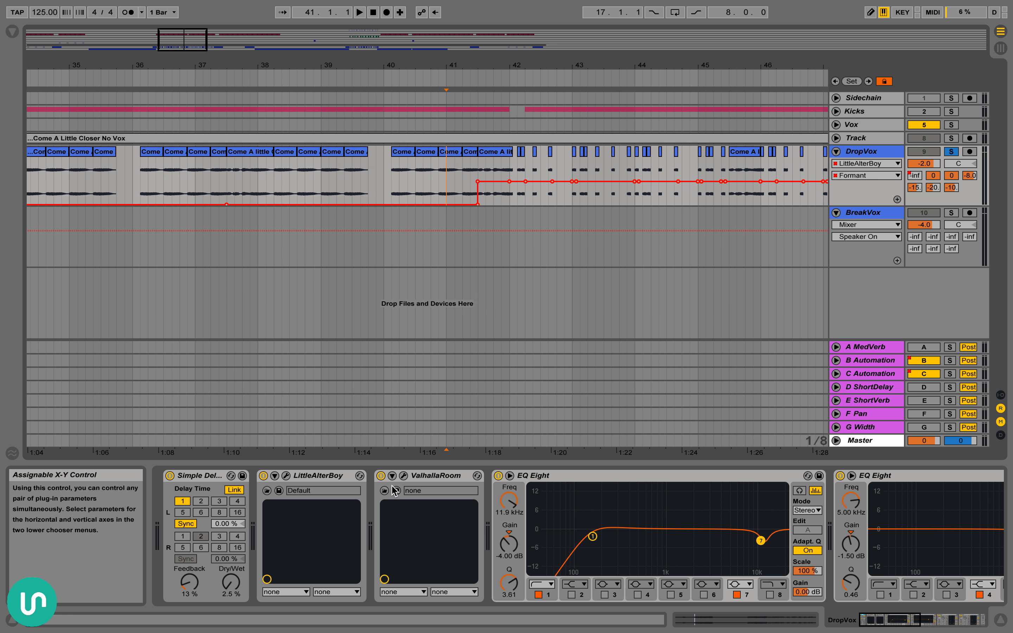
pyautogui.press('space')
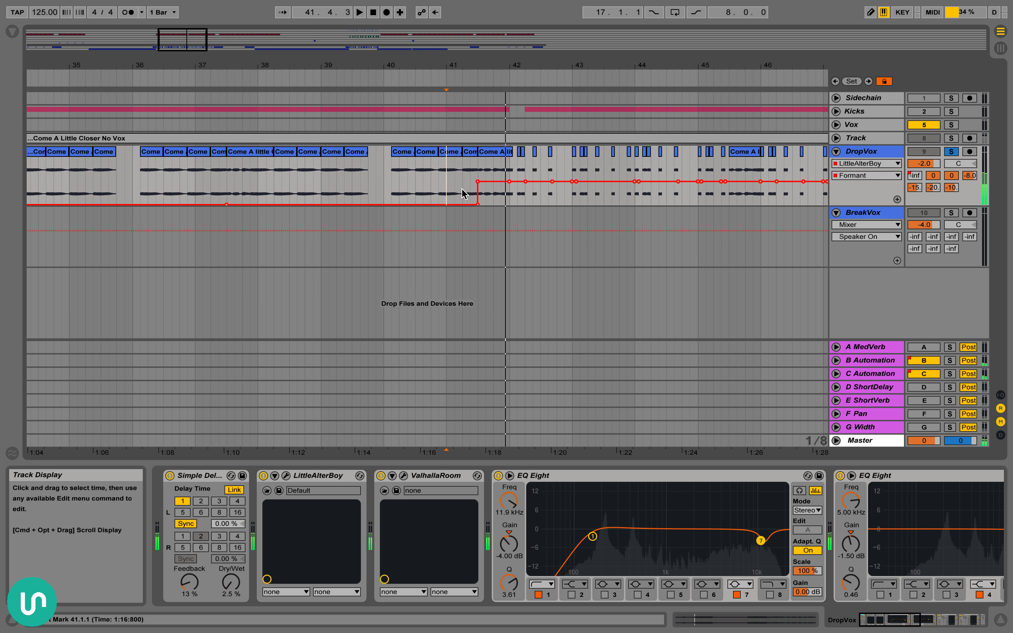
pyautogui.press('space')
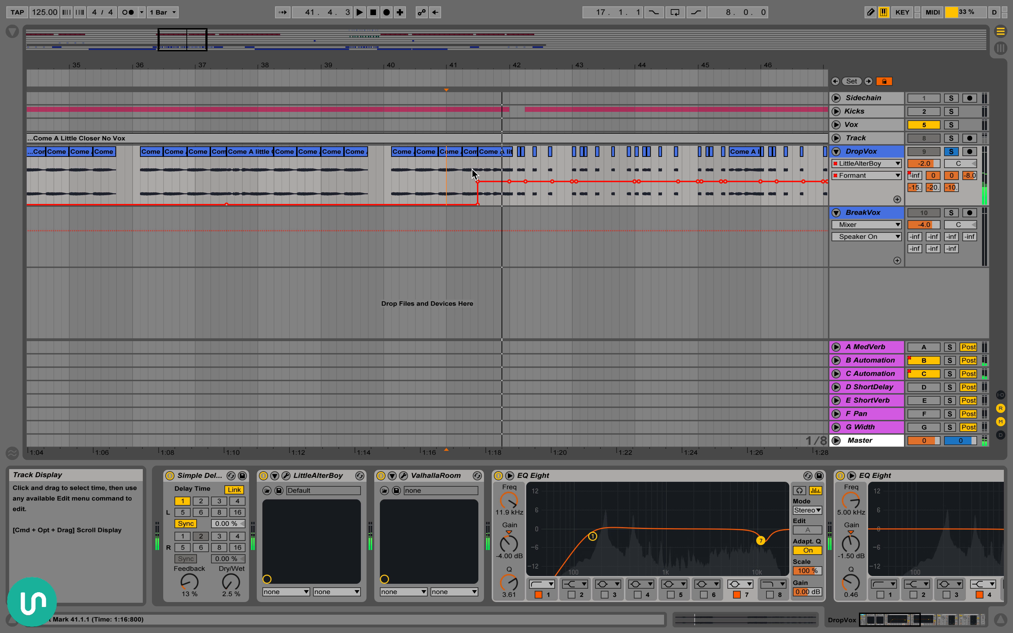
# Highlight the start of the chopped DropVox section, play it from 41.3.1, and deactivate the B and C Automation returns
pyautogui.moveTo(470, 172); pyautogui.dragTo(600, 159)
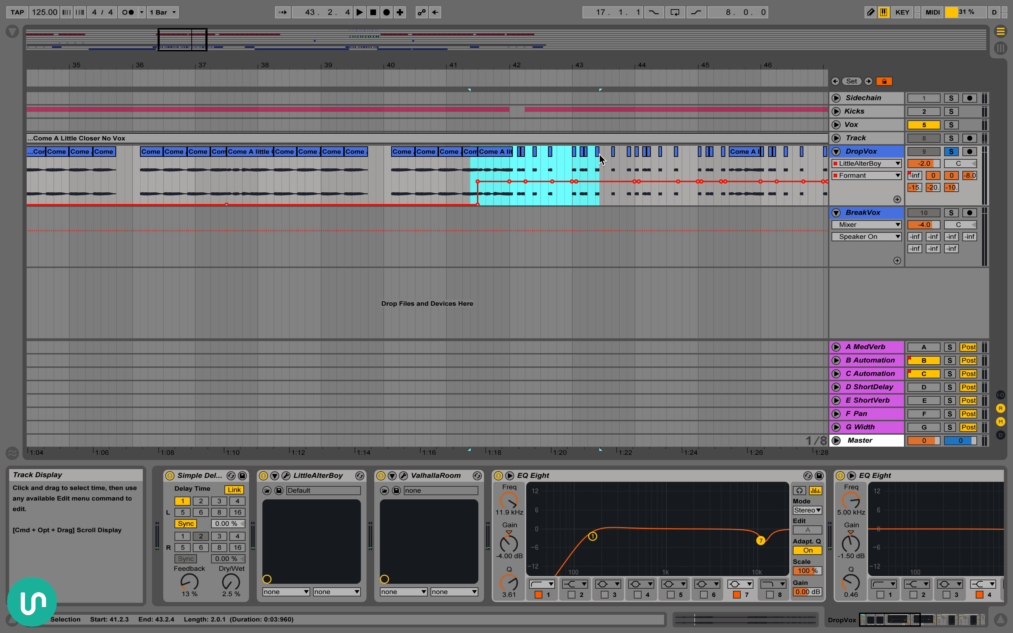
pyautogui.click(459, 155)
pyautogui.click(478, 167)
pyautogui.press('space')
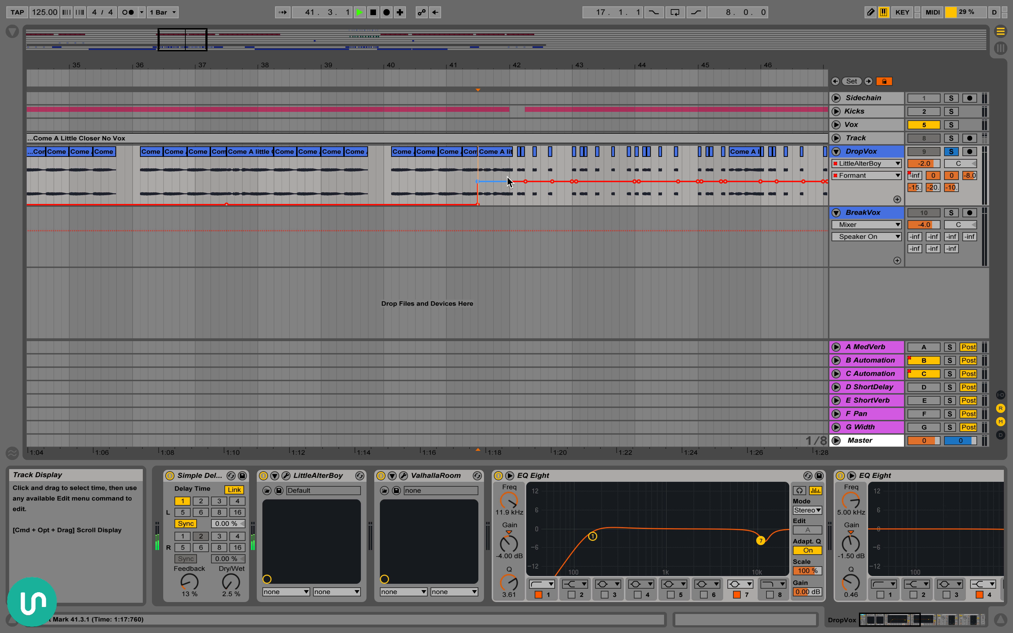
pyautogui.click(924, 360)
pyautogui.click(924, 374)
# Select the first DropVox clip at bar 33 for a close look and highlight its portion from 33.4.1 to 34.1.1
pyautogui.hscroll(-10, 606, 323)
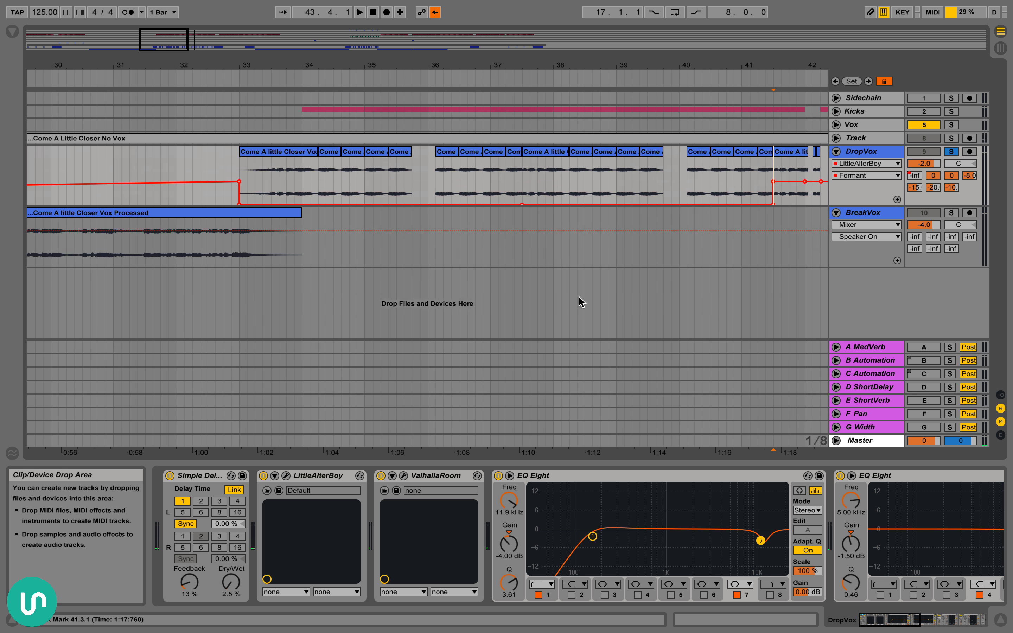
pyautogui.moveTo(414, 66); pyautogui.dragTo(402, 97)
pyautogui.click(319, 152)
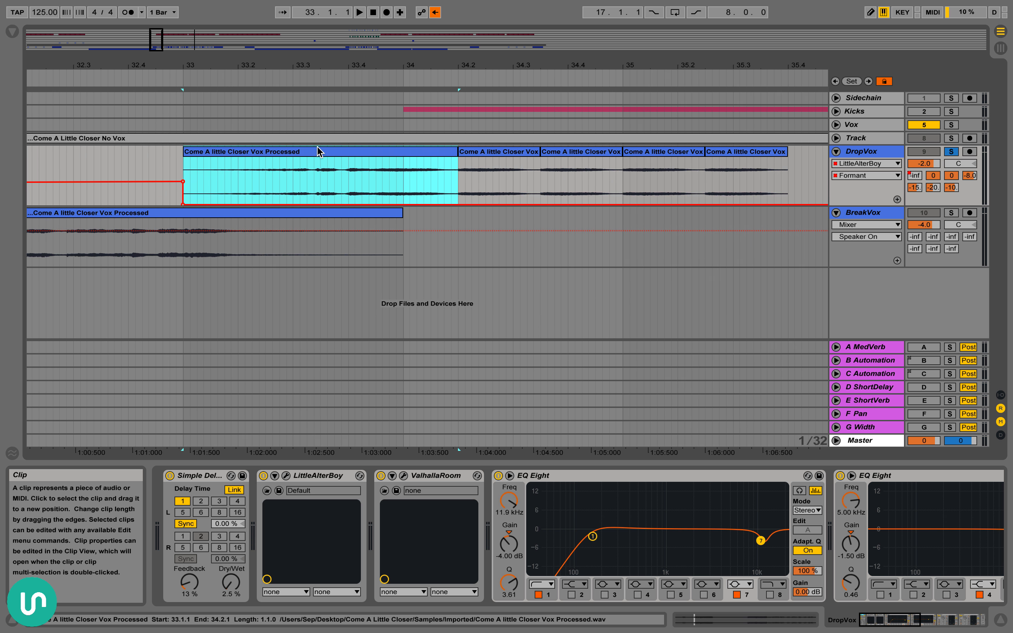
pyautogui.click(251, 175)
pyautogui.click(283, 153)
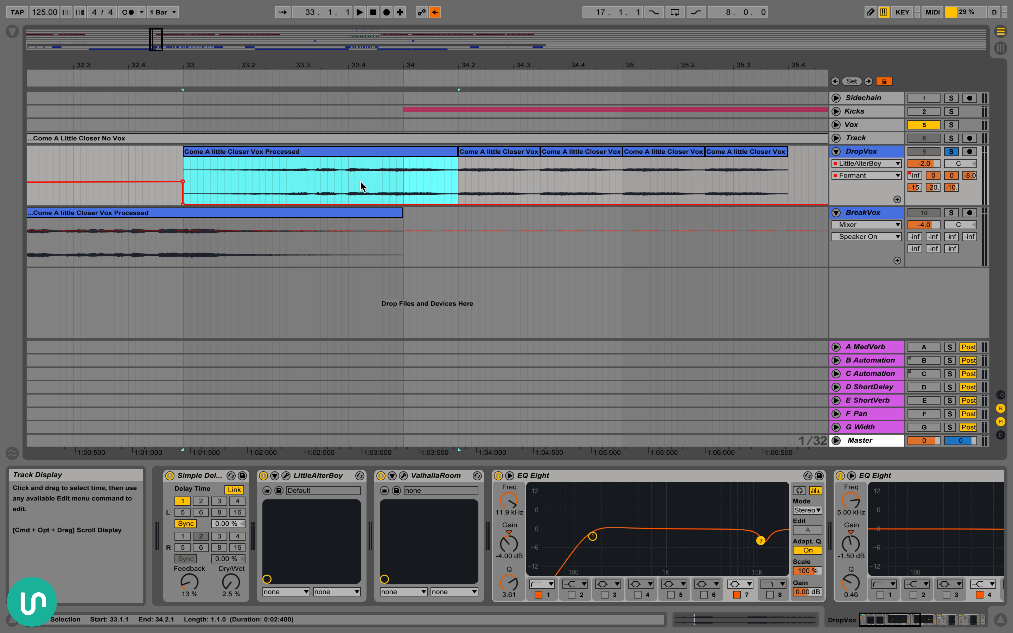
pyautogui.click(283, 181)
pyautogui.moveTo(287, 184); pyautogui.dragTo(427, 184)
pyautogui.moveTo(354, 180); pyautogui.dragTo(404, 184)
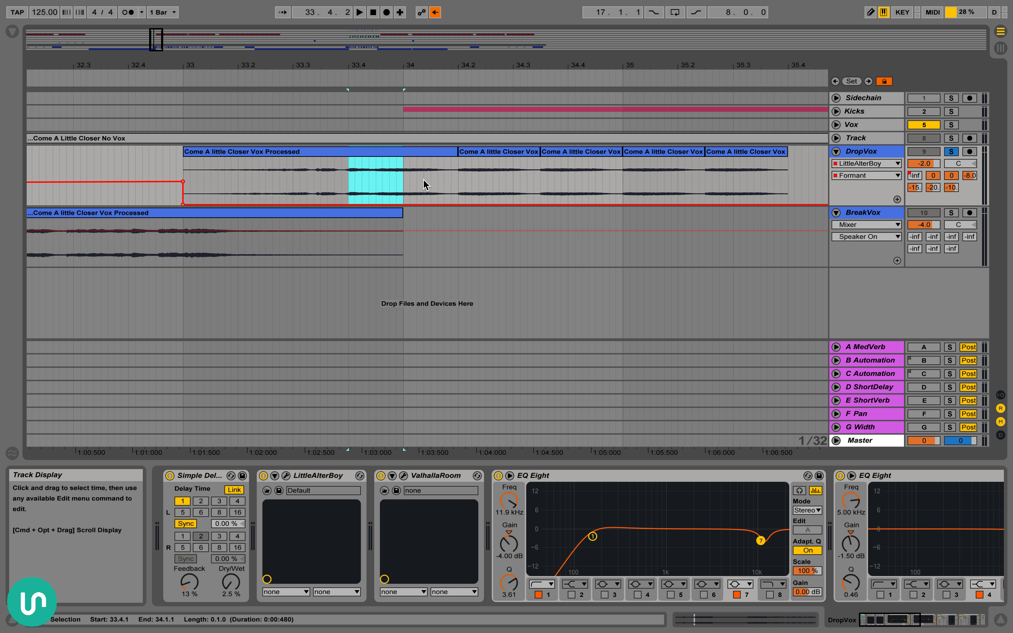
# Play DropVox from its first clip at bar 33 through the repeated chops and solo the Track channel alongside it
pyautogui.click(501, 151)
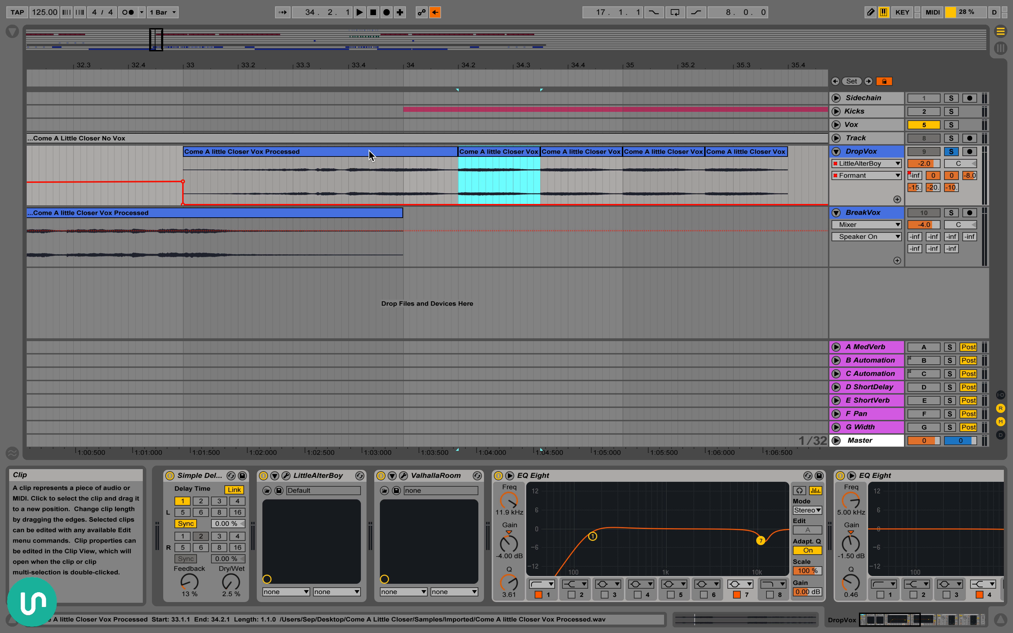
pyautogui.click(423, 152)
pyautogui.press('space')
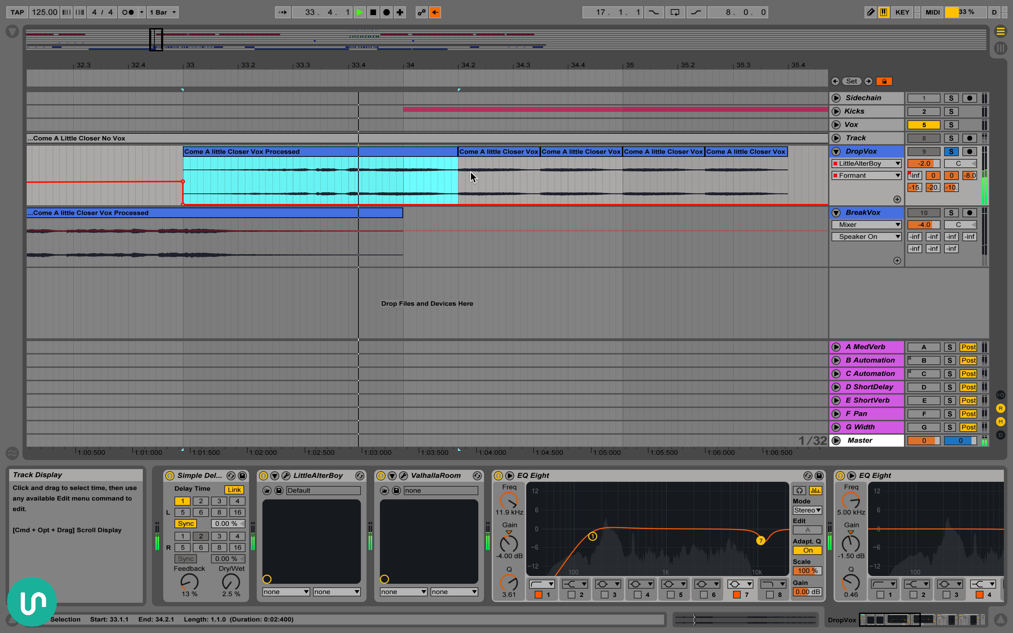
pyautogui.hscroll(6, 586, 179)
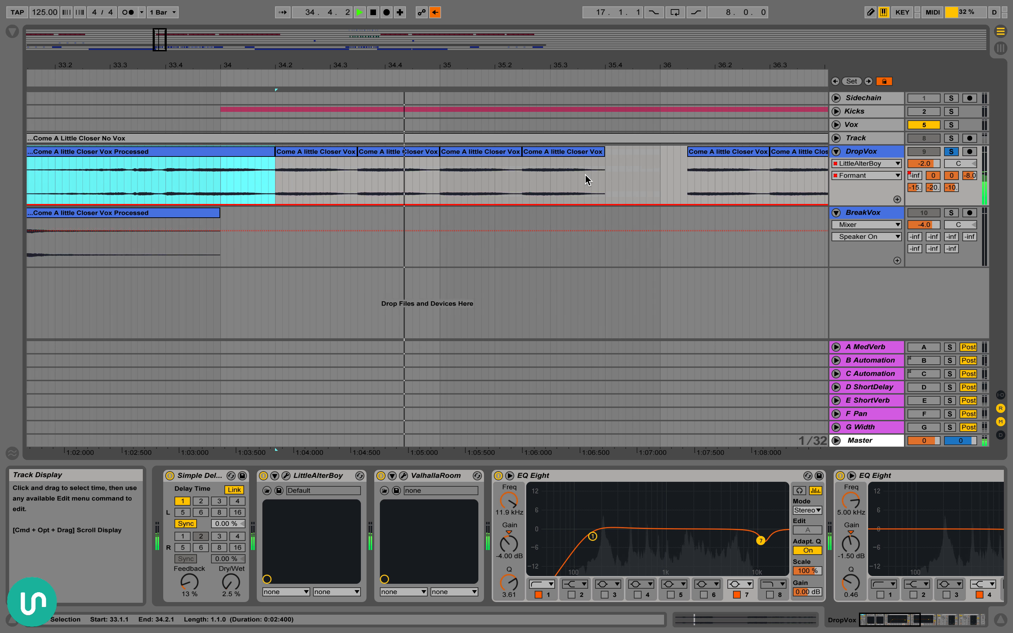
pyautogui.press('space')
pyautogui.click(951, 139)
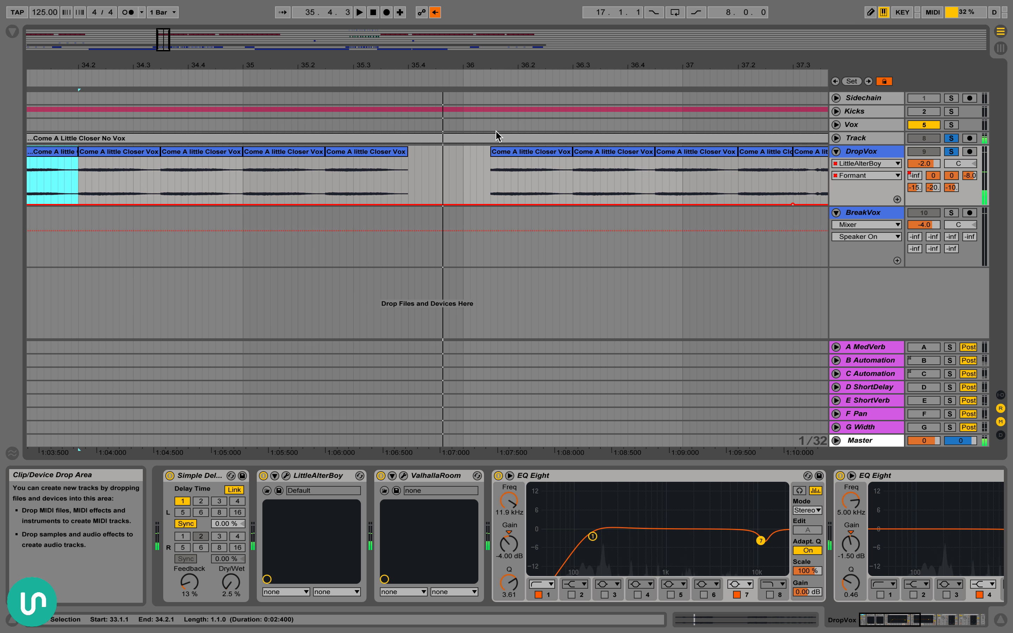
# Open the short DropVox clip at 37.2.1 to check its transposition, and close the clip's details
pyautogui.click(335, 152)
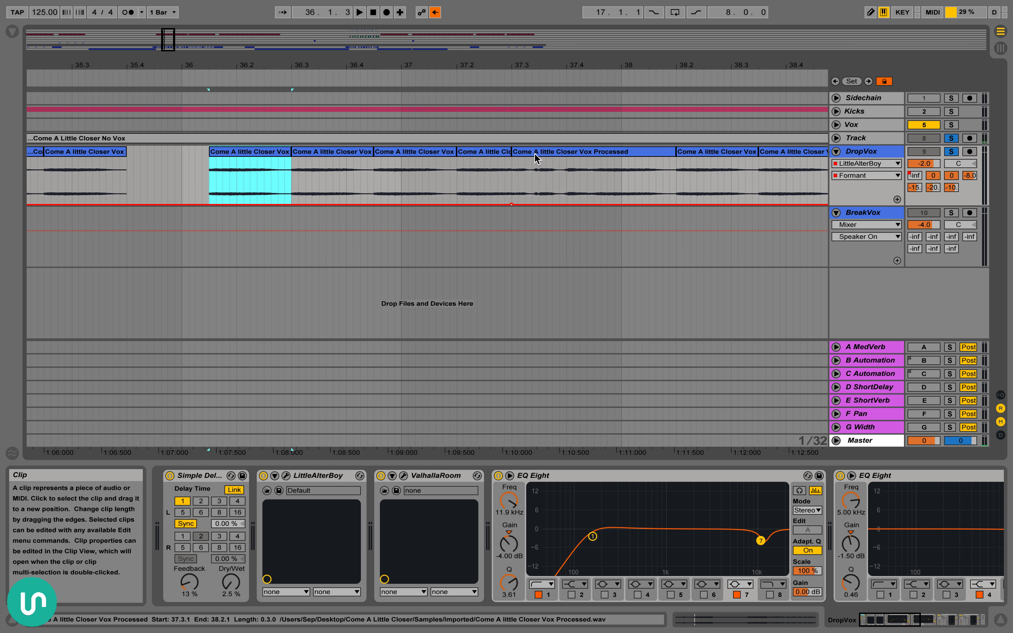
pyautogui.doubleClick(480, 154)
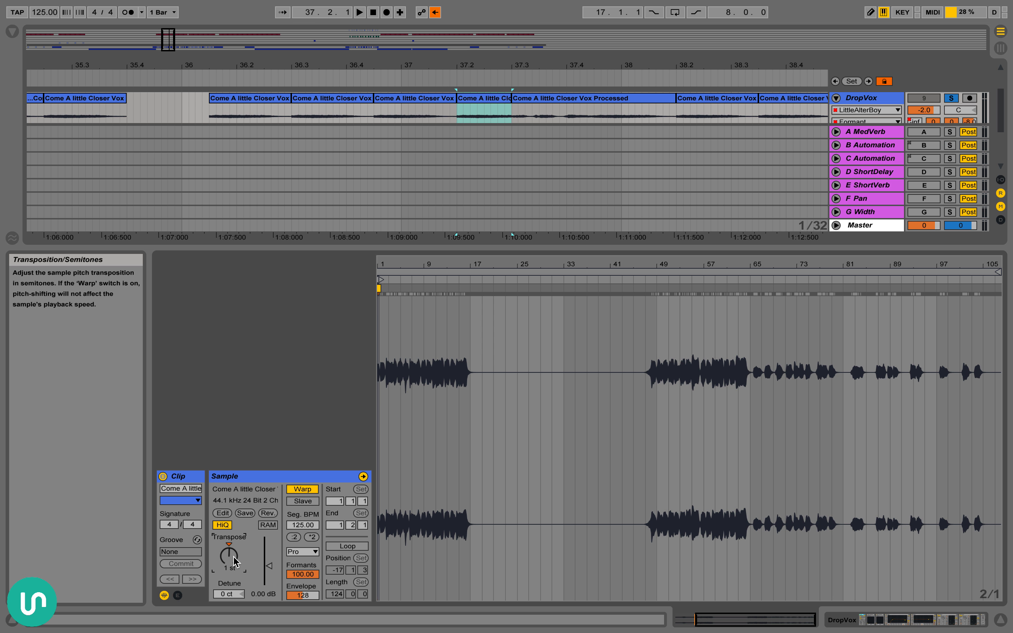
pyautogui.press('super+alt+l')
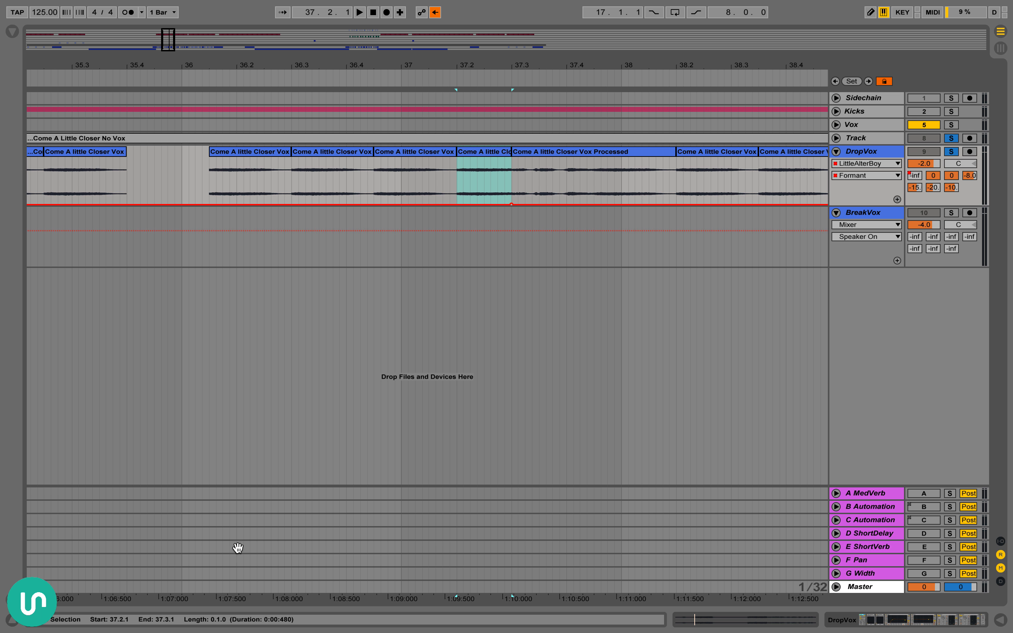
# Play DropVox and Track together from the clip at 36.3.1
pyautogui.click(358, 154)
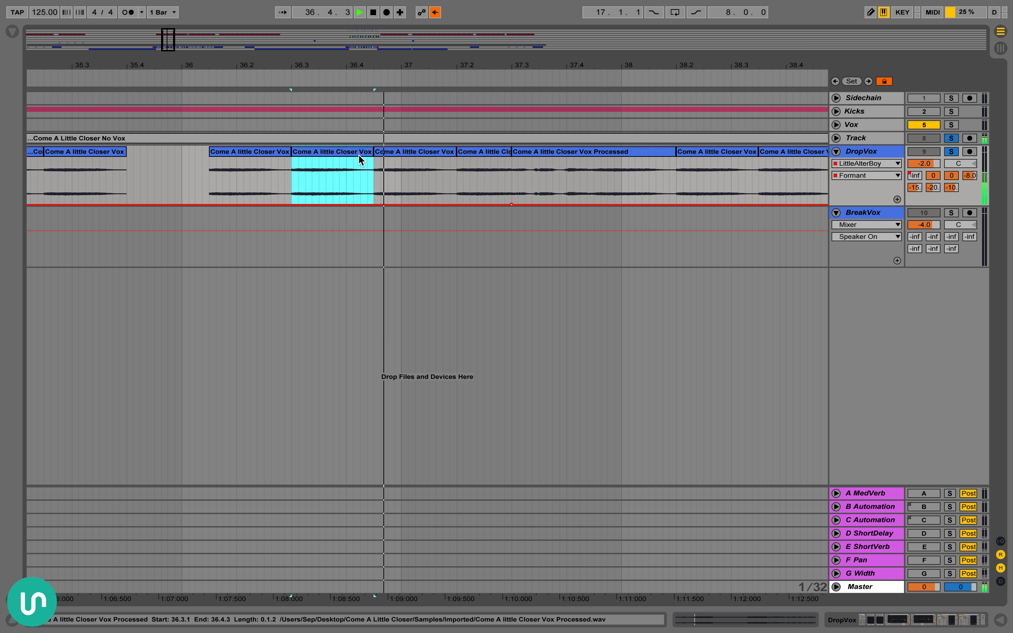
pyautogui.press('space')
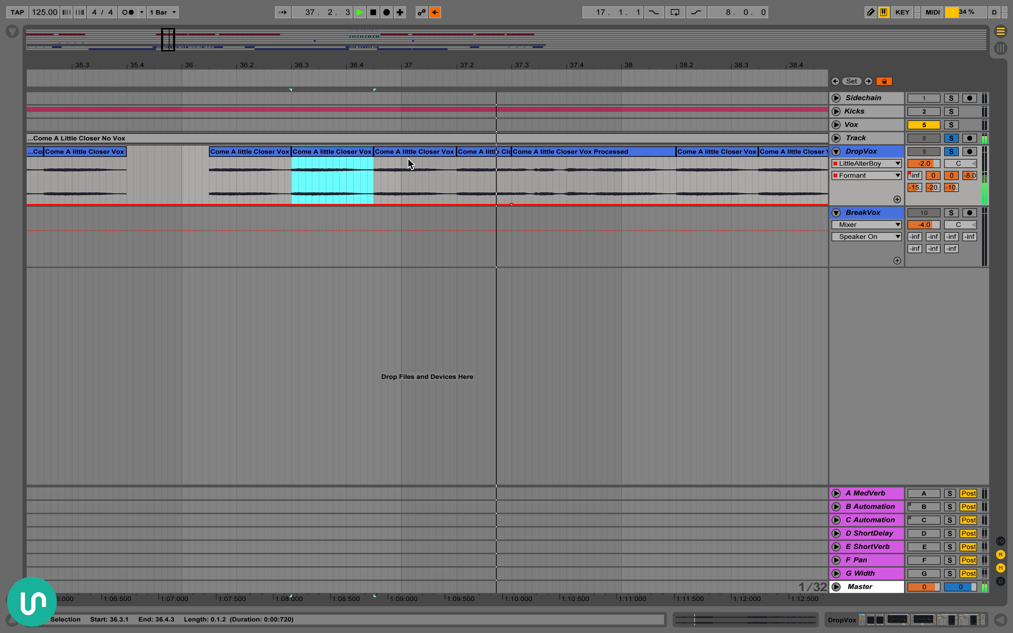
pyautogui.moveTo(563, 58); pyautogui.dragTo(561, 26)
pyautogui.press('space')
pyautogui.hscroll(10, 648, 185)
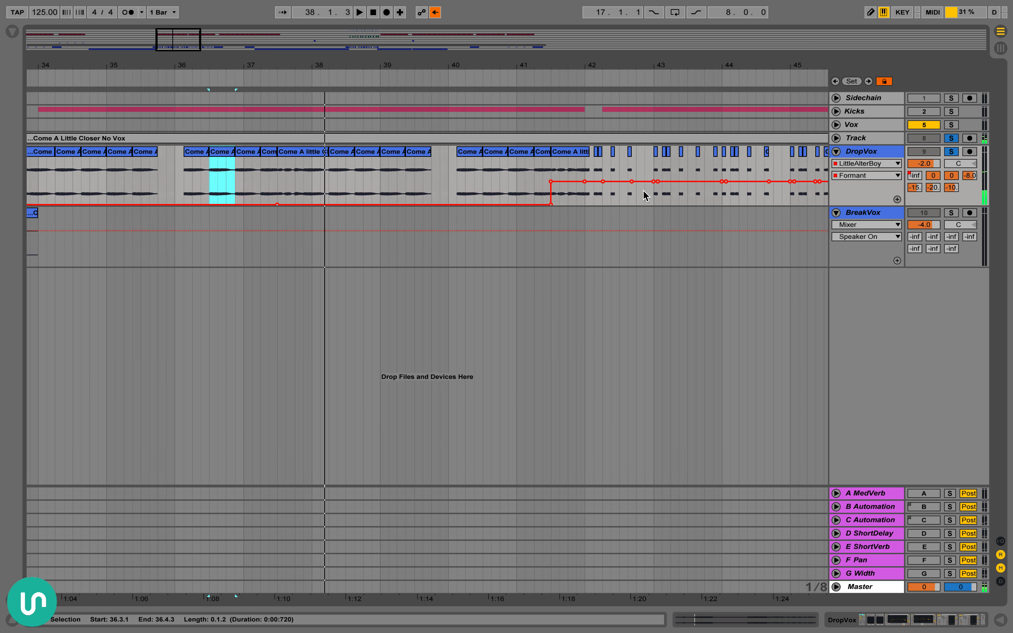
# Play the finely chopped DropVox section together with Track from 42.1.1
pyautogui.moveTo(436, 67)
pyautogui.mouseDown()
pyautogui.moveTo(396, 217)
pyautogui.moveTo(390, 195)
pyautogui.mouseUp()
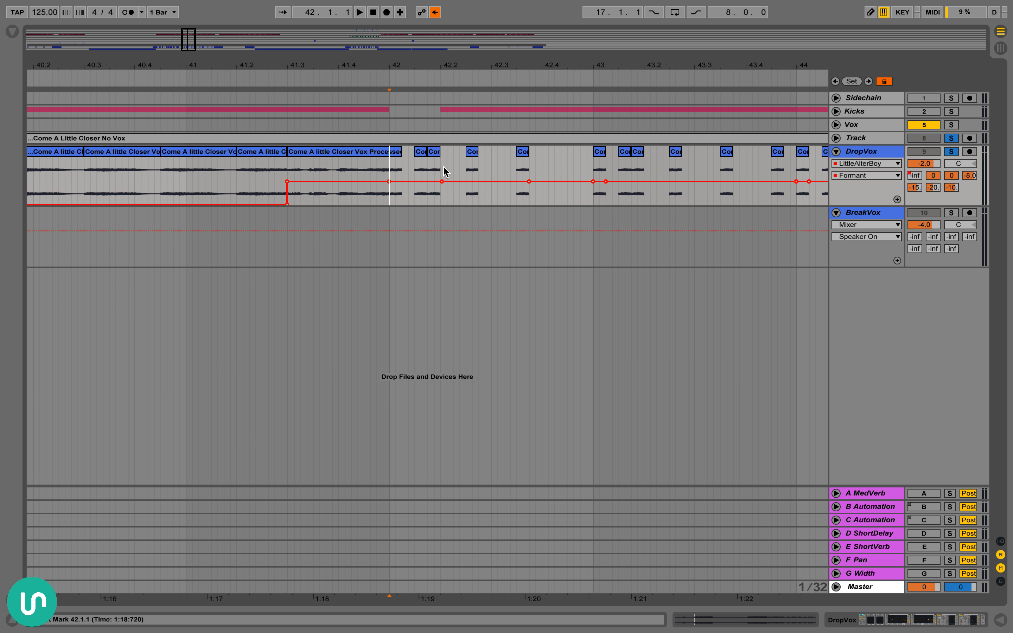
pyautogui.press('space')
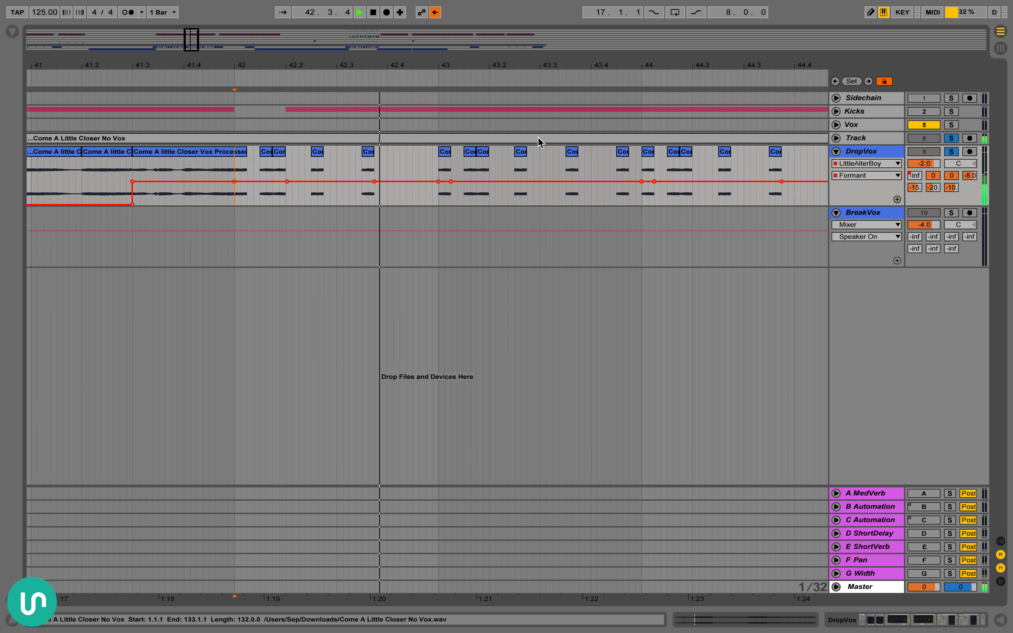
pyautogui.press('space')
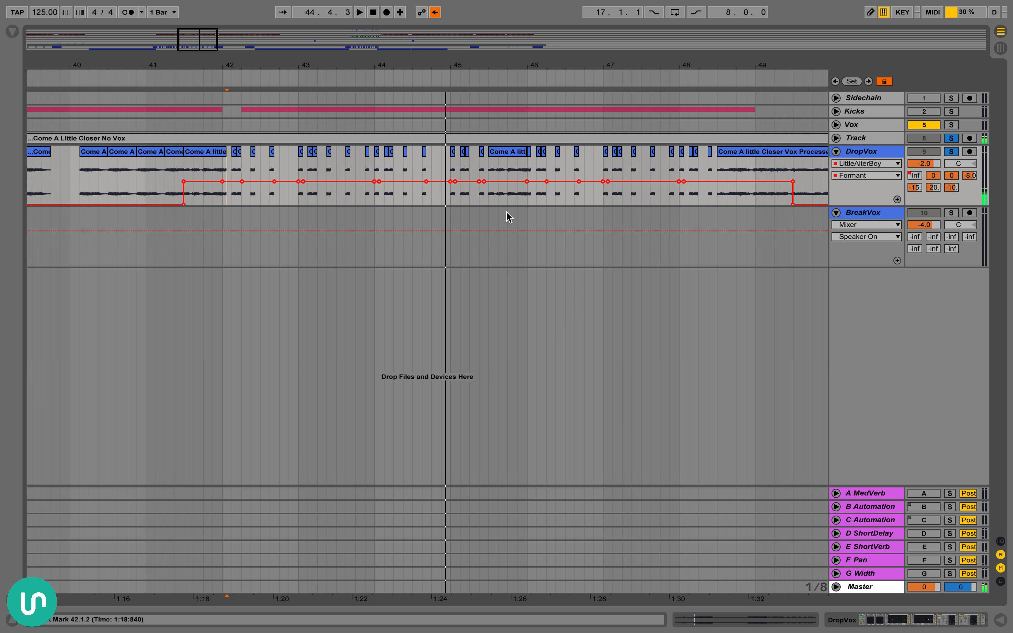
# Select the first DropVox clip at bar 33 and re-enable the overridden automation
pyautogui.hscroll(-6, 507, 216)
pyautogui.hscroll(-5, 350, 184)
pyautogui.hscroll(-5, 276, 113)
pyautogui.hscroll(1, 281, 134)
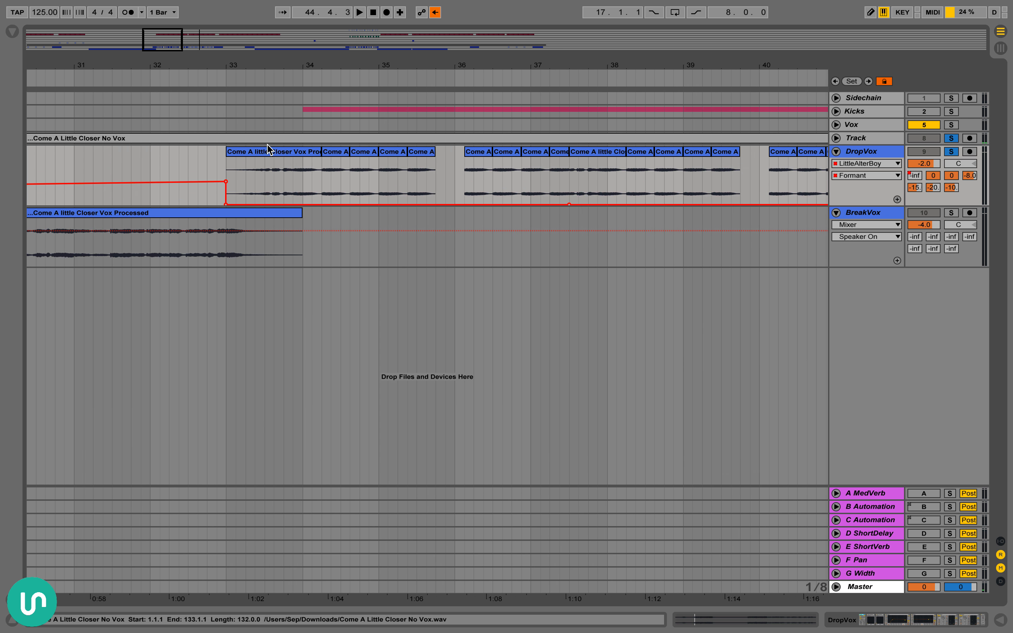
pyautogui.click(267, 151)
pyautogui.moveTo(306, 65); pyautogui.dragTo(307, 46)
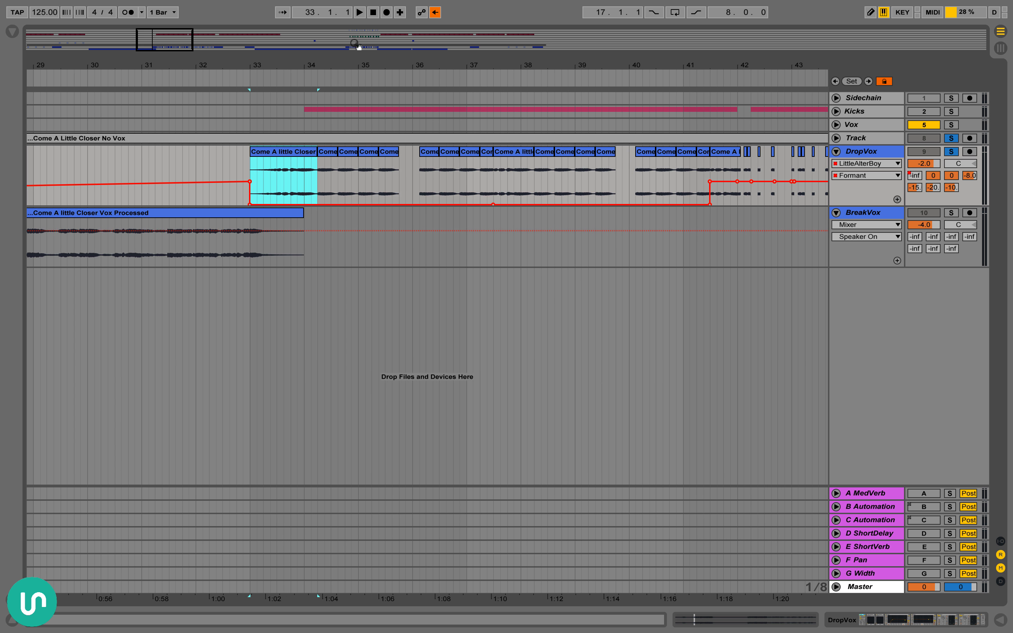
pyautogui.click(435, 13)
# Display the devices of the B and C Automation returns and unfold both returns to show their automation lanes
pyautogui.hscroll(2, 662, 328)
pyautogui.doubleClick(871, 505)
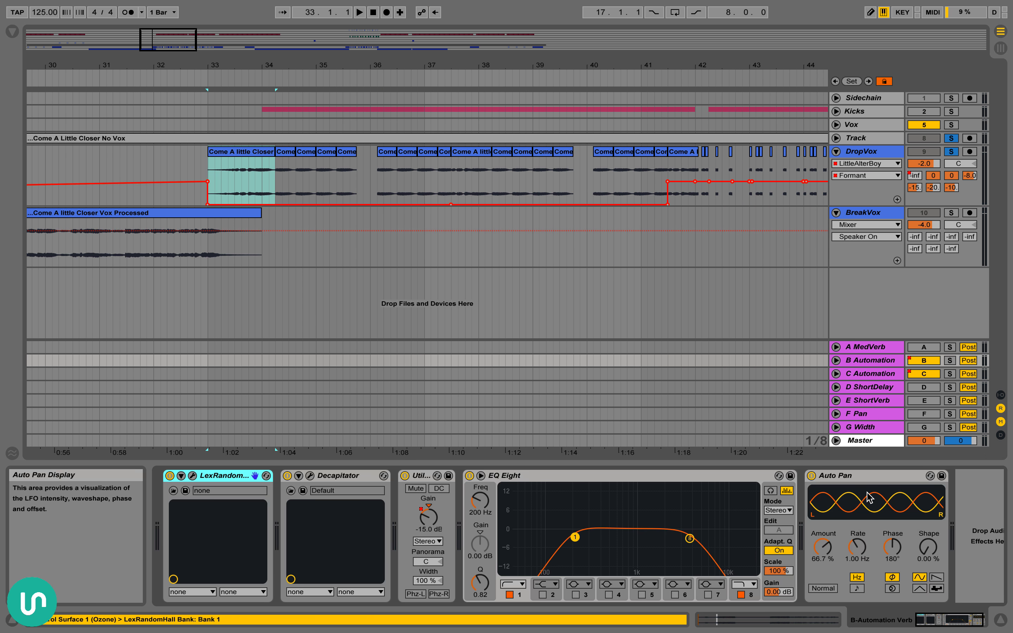
pyautogui.click(862, 374)
pyautogui.click(837, 374)
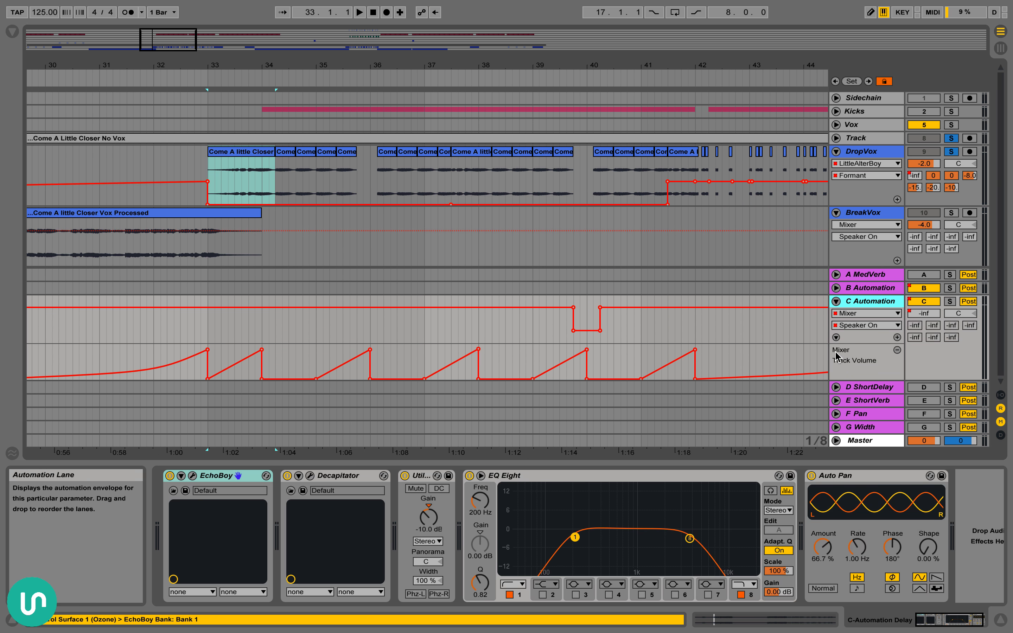
pyautogui.click(836, 288)
pyautogui.scroll(-2, 234, 167)
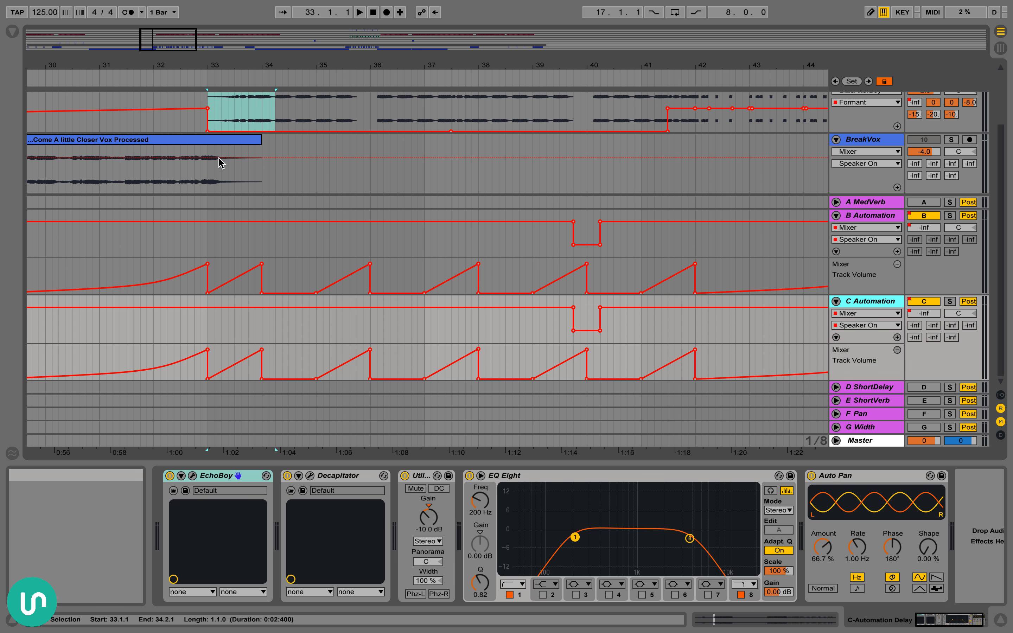
# Solo only DropVox, play it from 35.1.1 with the B and C Automation returns active, and mark the build up to bar 36
pyautogui.hscroll(2, 306, 125)
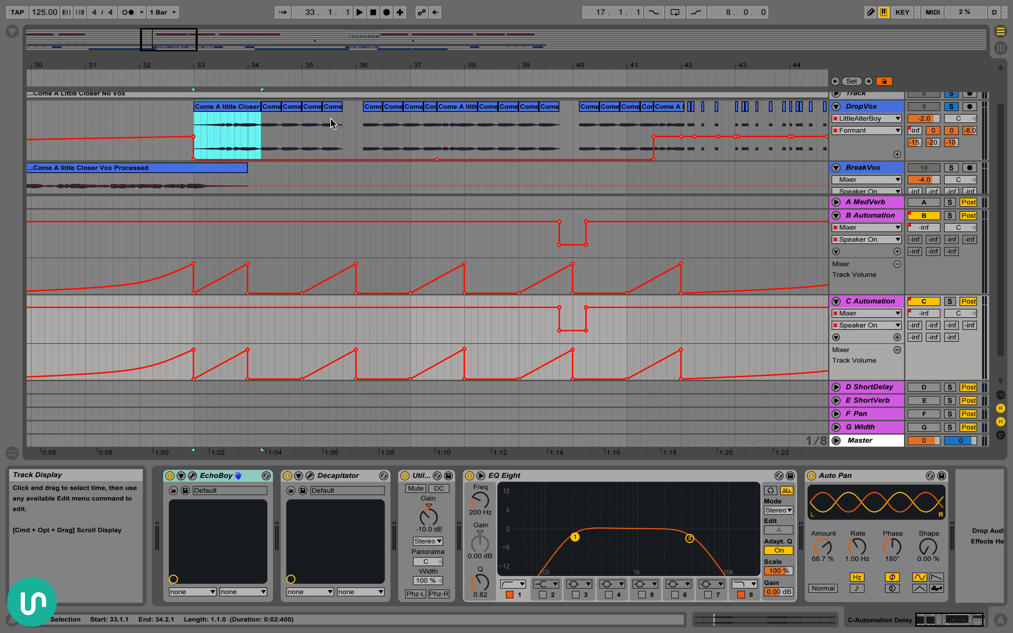
pyautogui.click(296, 112)
pyautogui.click(325, 111)
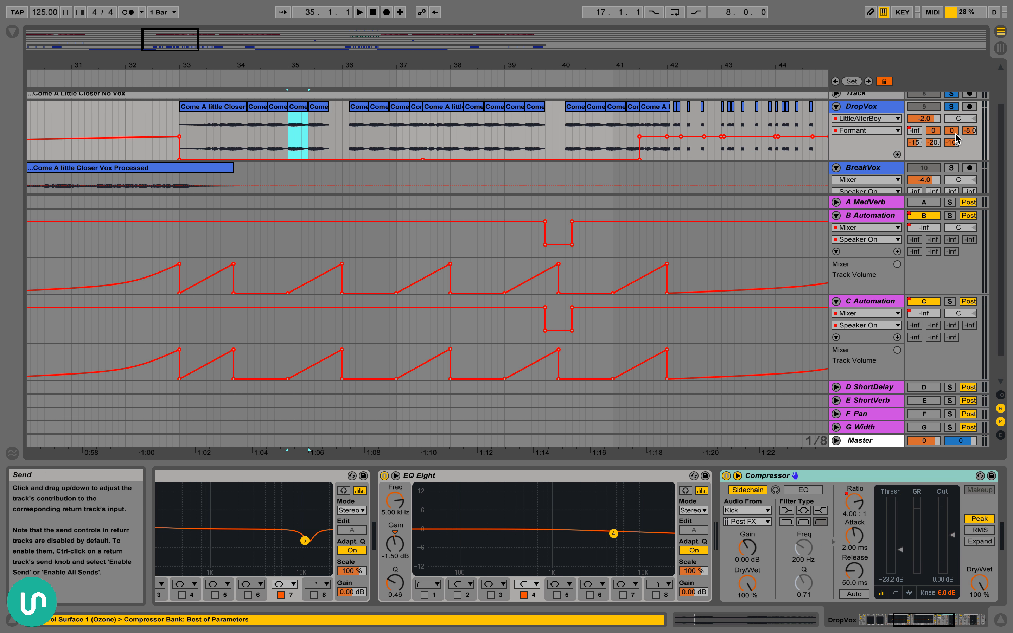
pyautogui.click(960, 107)
pyautogui.click(951, 106)
pyautogui.click(951, 106)
pyautogui.press('space')
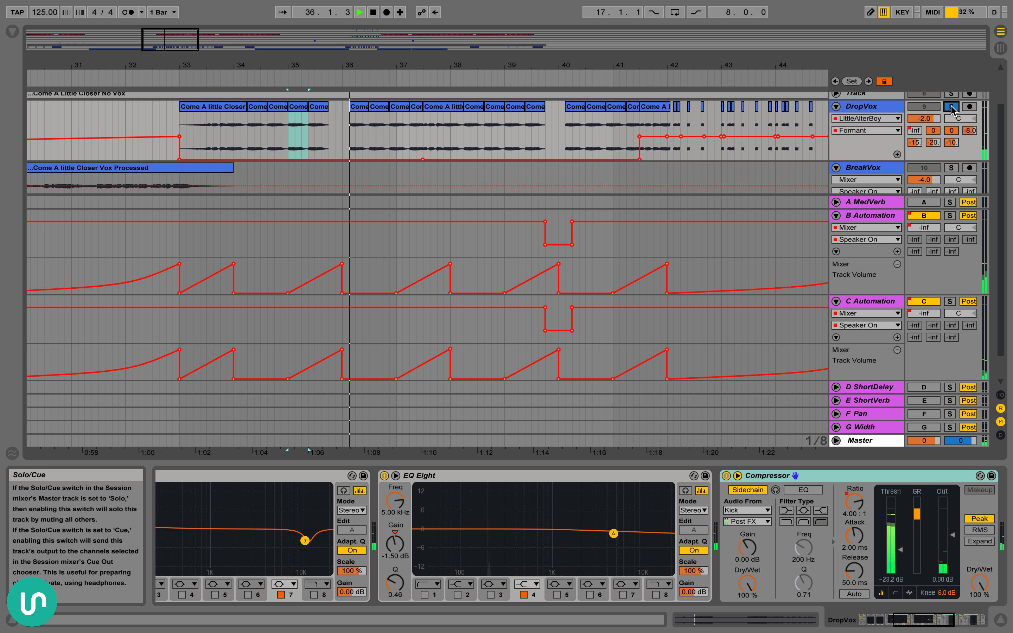
pyautogui.press('space')
pyautogui.moveTo(301, 131); pyautogui.dragTo(342, 138)
pyautogui.click(308, 130)
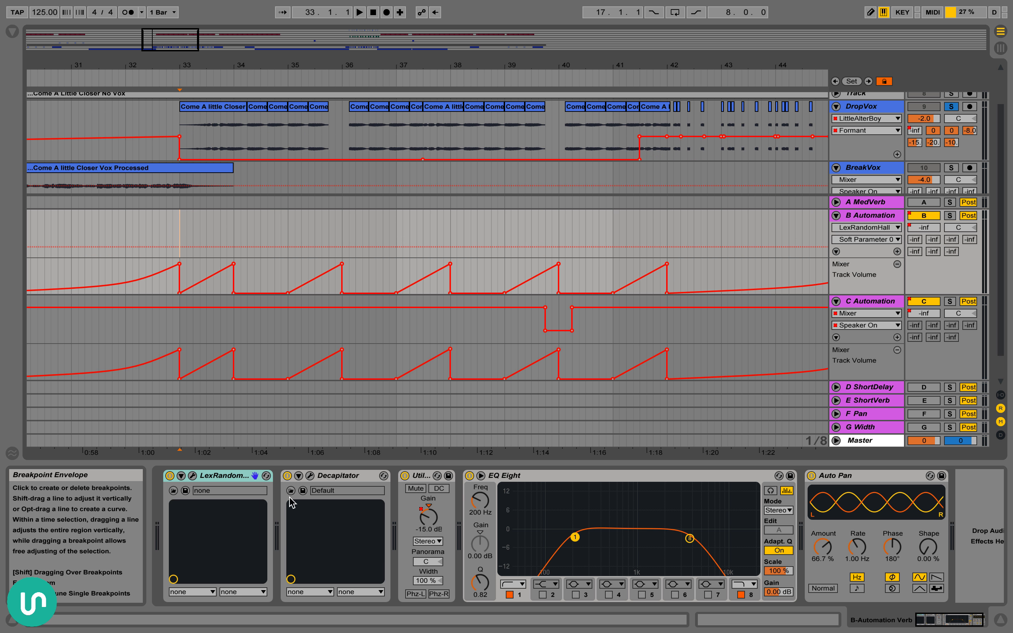
# Examine the B Automation return's chain: LexRandomHall, Decapitator, the Utility Gain automation, both EQ Eight cut filters and Auto Pan
pyautogui.click(240, 477)
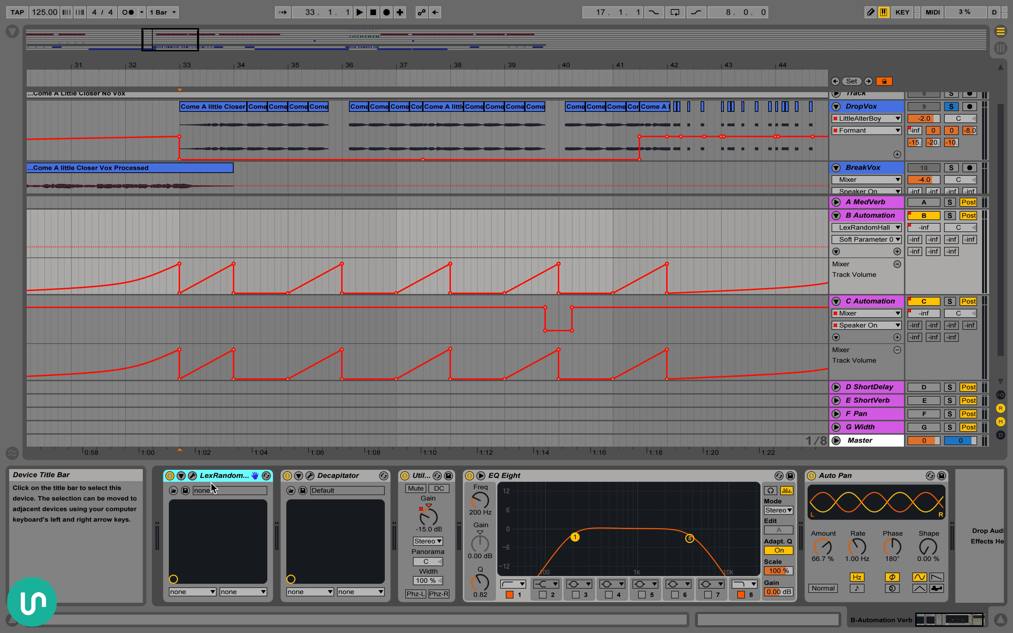
pyautogui.click(339, 478)
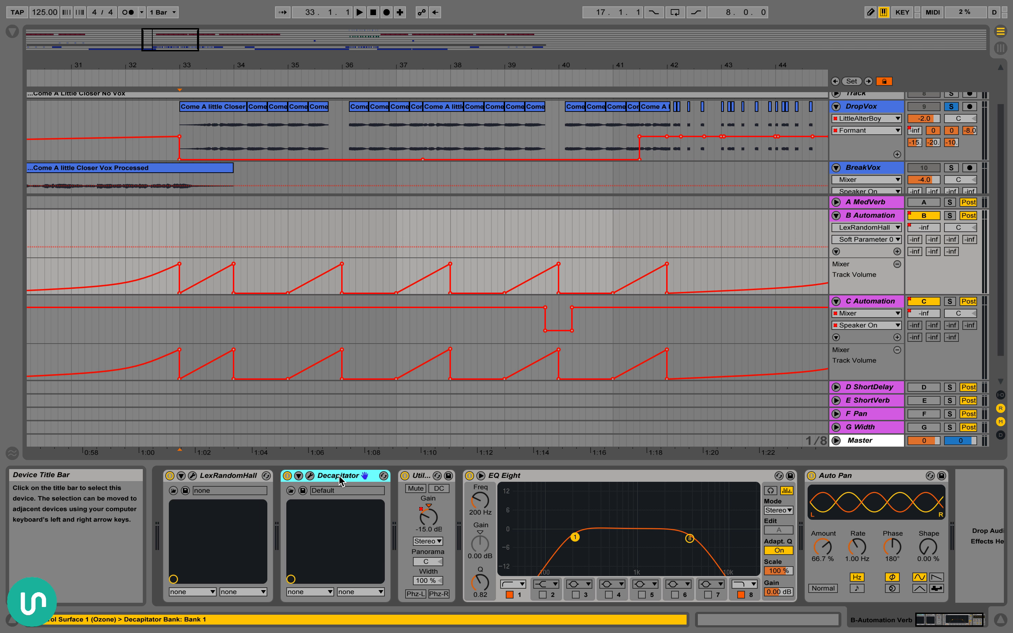
pyautogui.click(428, 527)
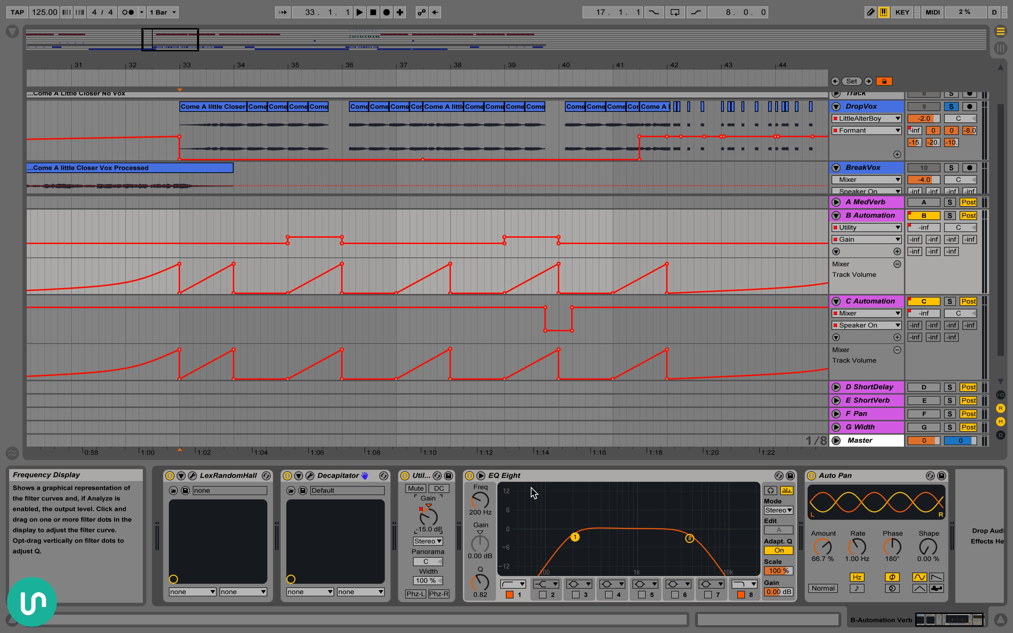
pyautogui.click(571, 485)
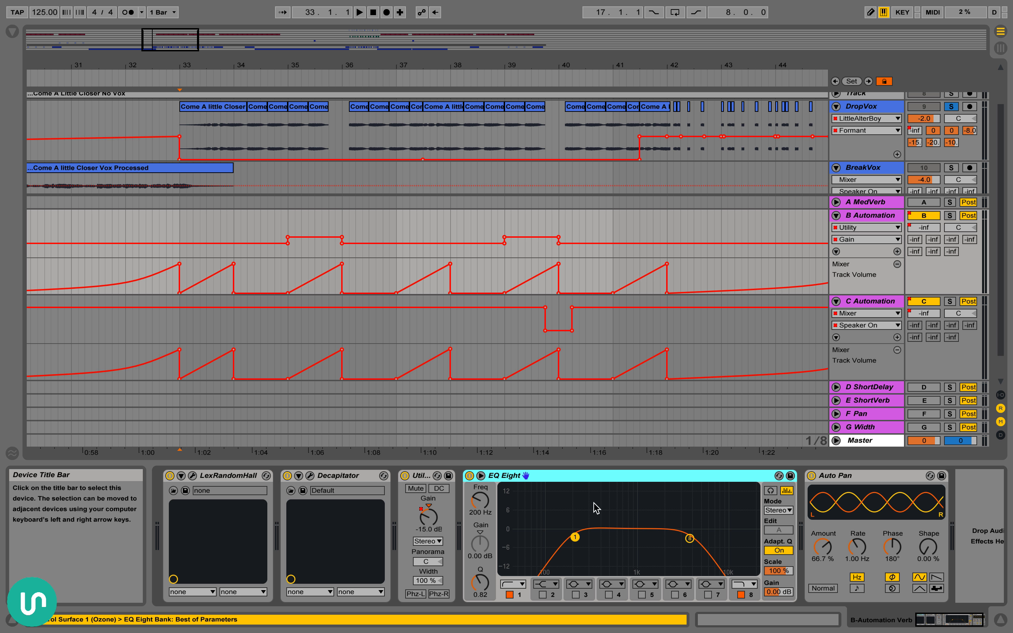
pyautogui.click(573, 538)
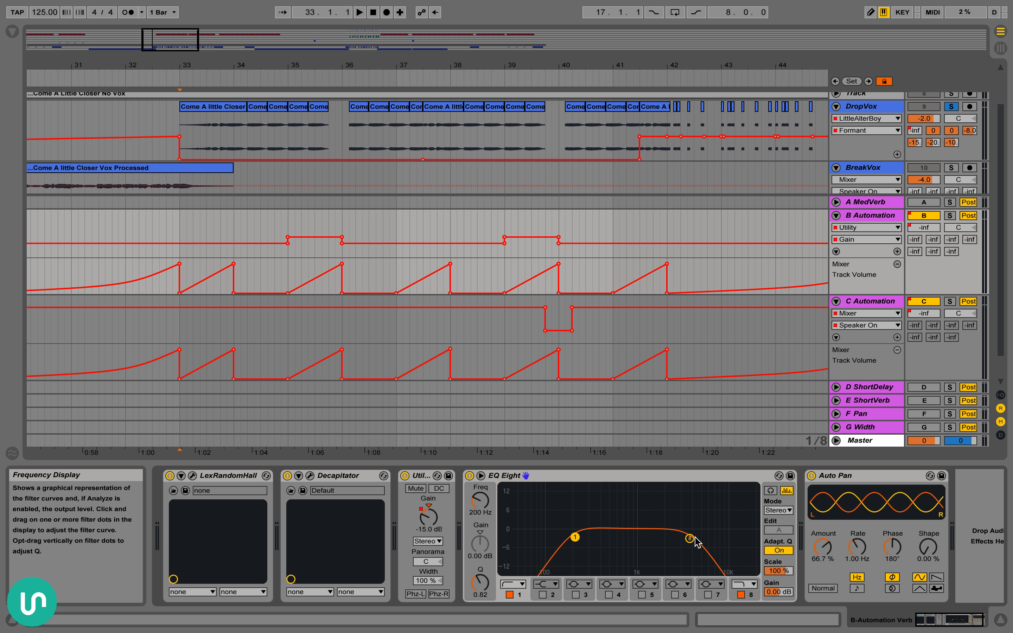
pyautogui.click(666, 481)
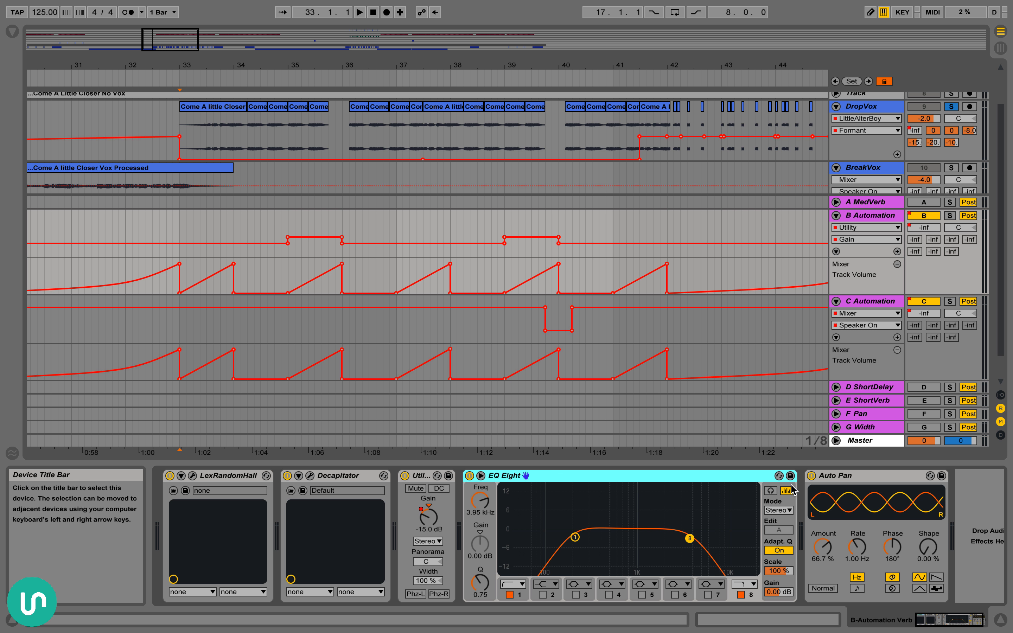
pyautogui.click(837, 482)
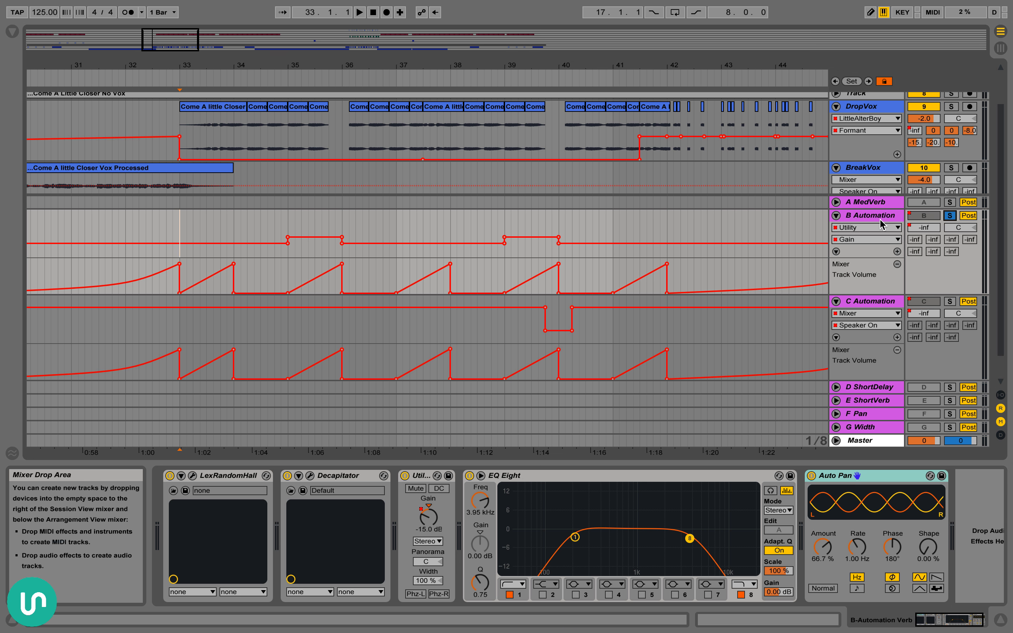
# Play the soloed B Automation return from 35.1.3, trying Auto Pan's Amount at 100%
pyautogui.click(305, 274)
pyautogui.press('space')
pyautogui.moveTo(825, 552); pyautogui.dragTo(826, 477)
pyautogui.press('space')
pyautogui.press('space')
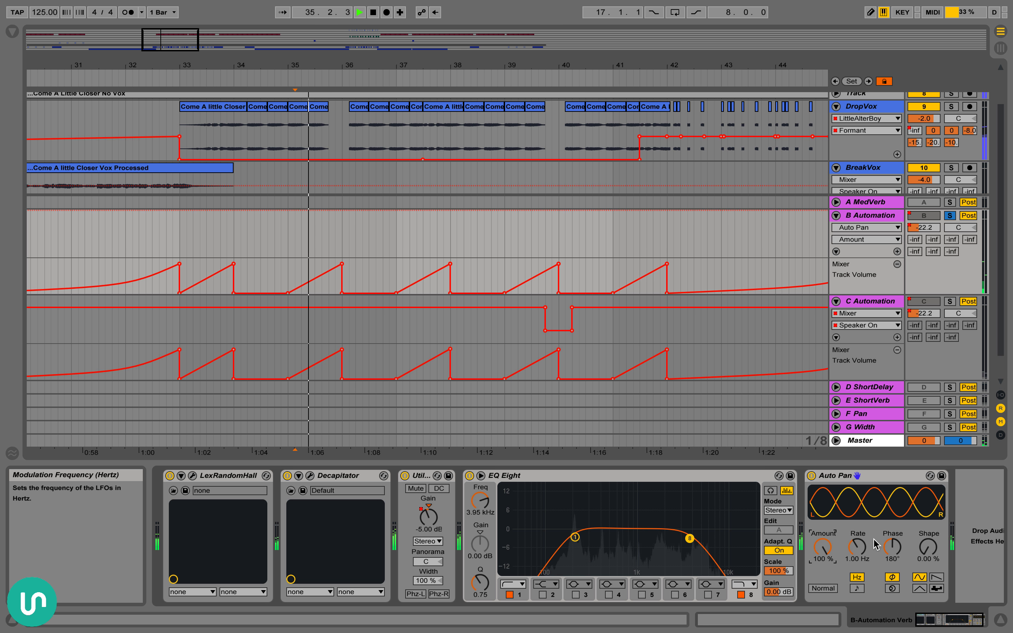
pyautogui.press('space')
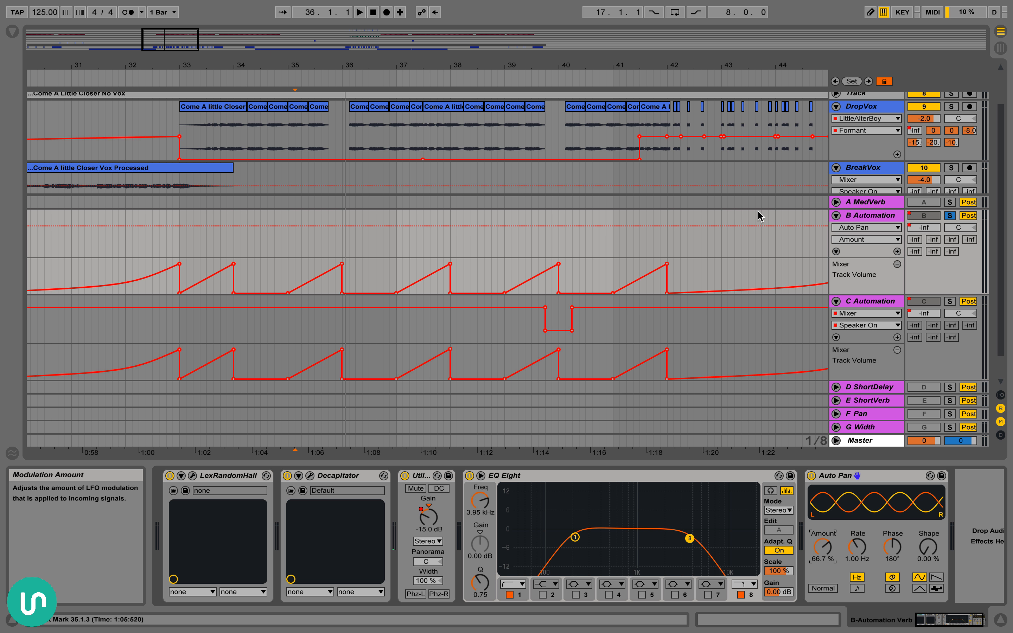
# Display DropVox's send automation to the B return and the B Automation return's Track Volume automation
pyautogui.click(926, 134)
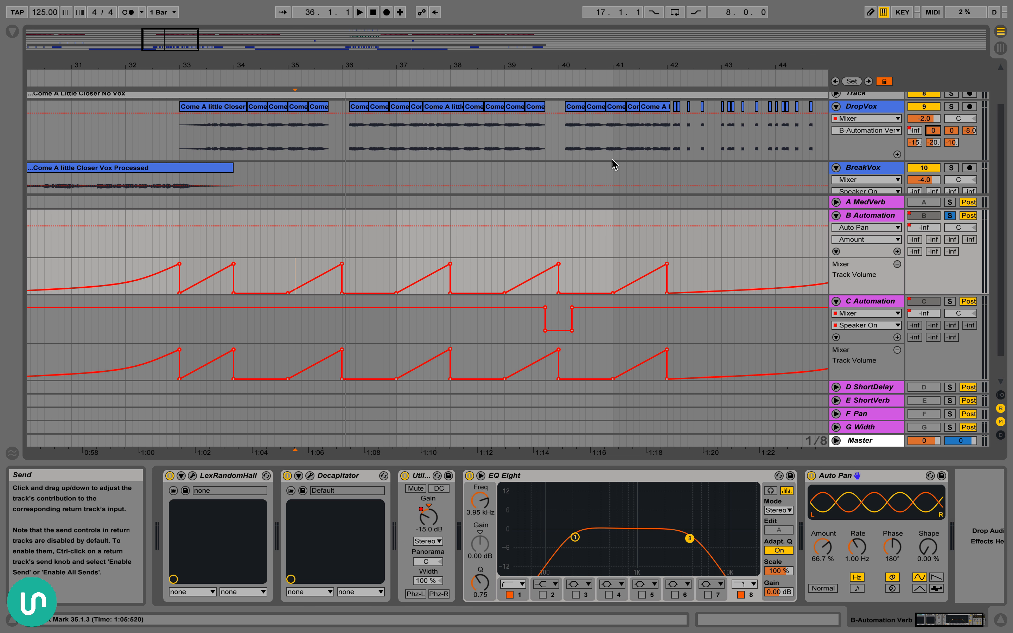
pyautogui.moveTo(343, 266)
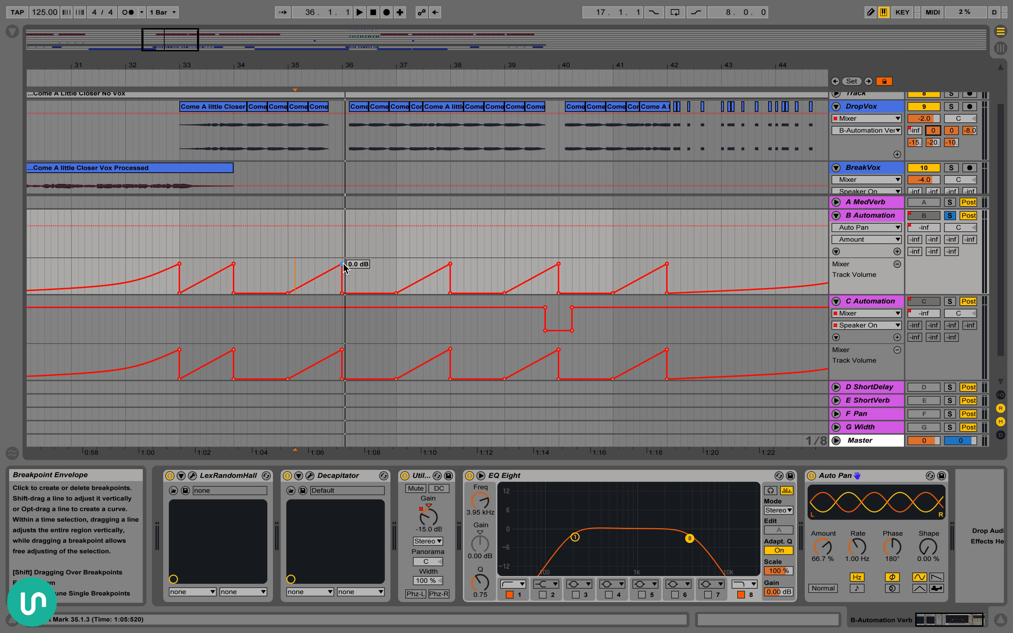
pyautogui.click(924, 227)
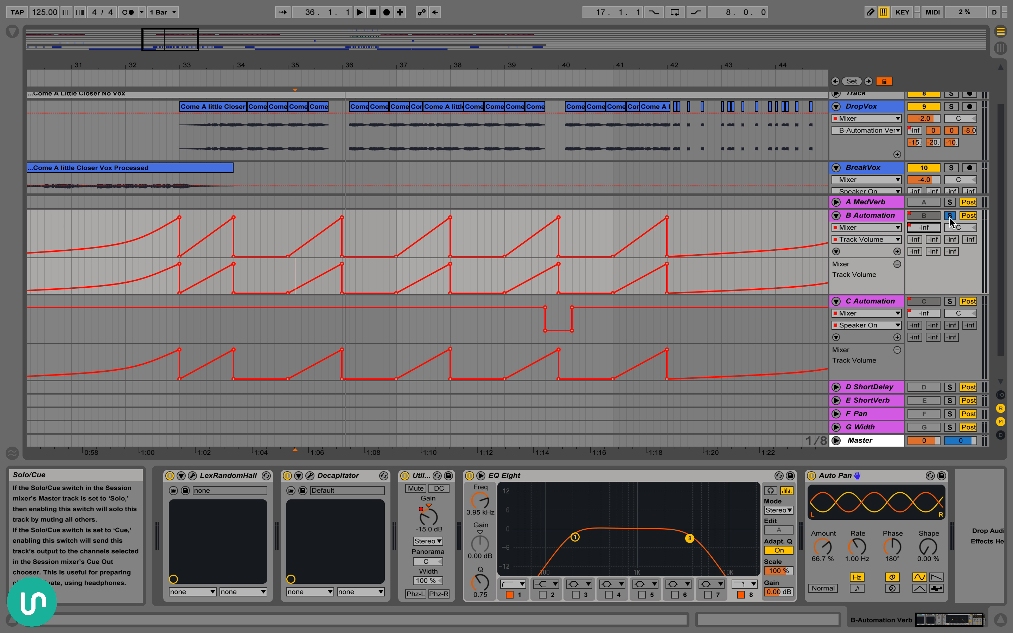
# Get a closer view of B Automation's volume ramps around bar 35 and play the soloed return from 33.1.1 past bar 34
pyautogui.moveTo(297, 67); pyautogui.dragTo(301, 68)
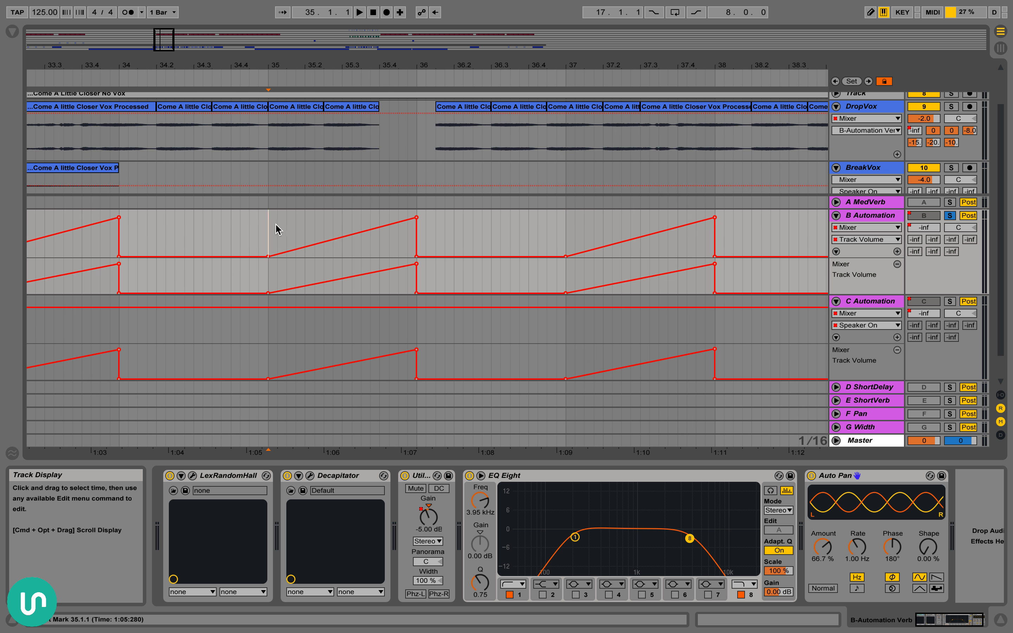
pyautogui.hscroll(-10, 251, 229)
pyautogui.scroll(1, 231, 231)
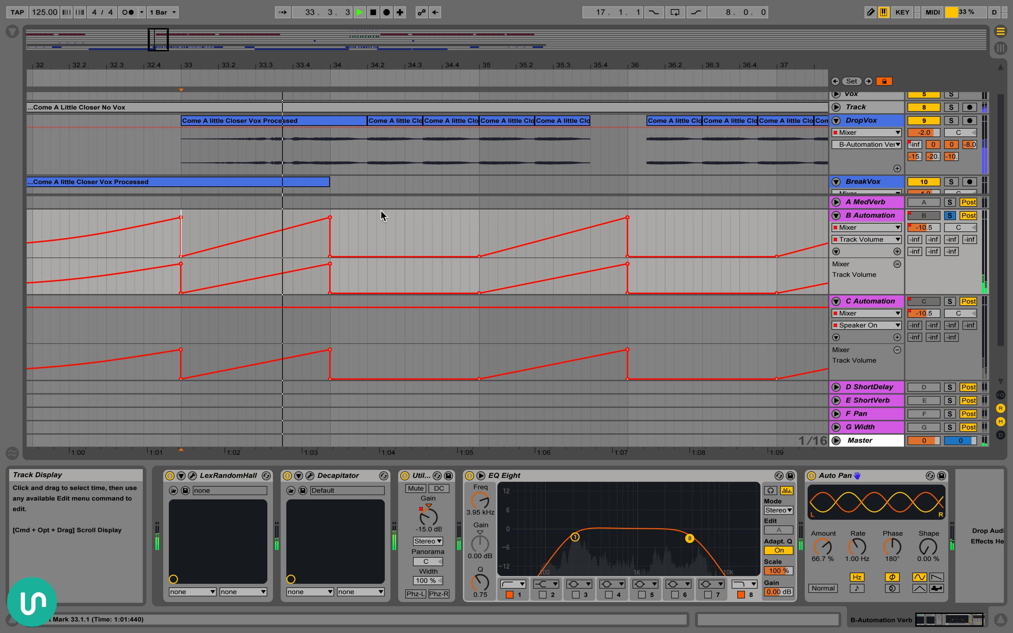
pyautogui.press('space')
pyautogui.hscroll(8, 348, 222)
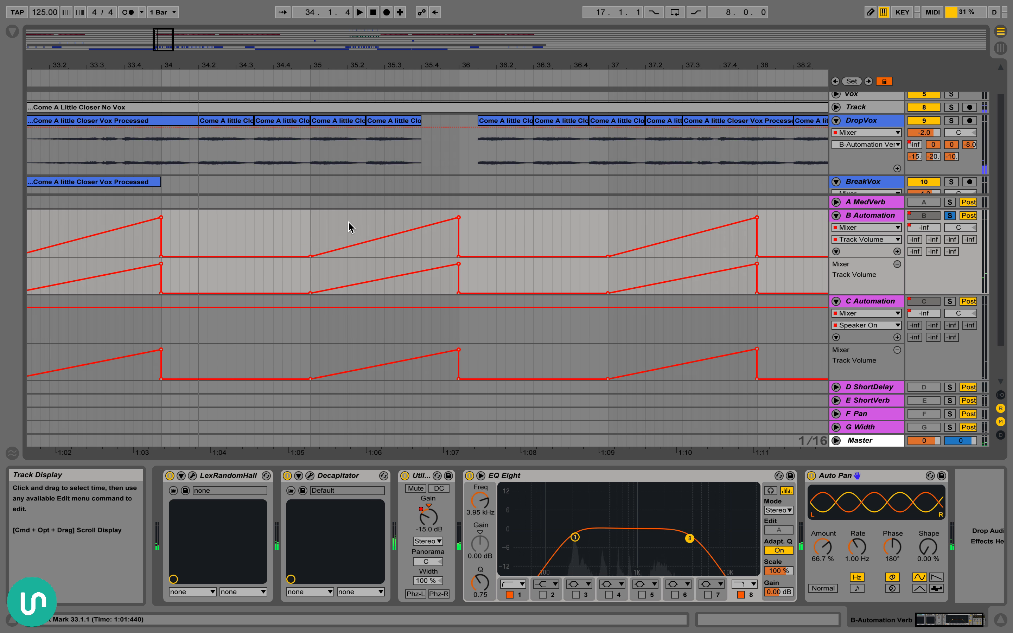
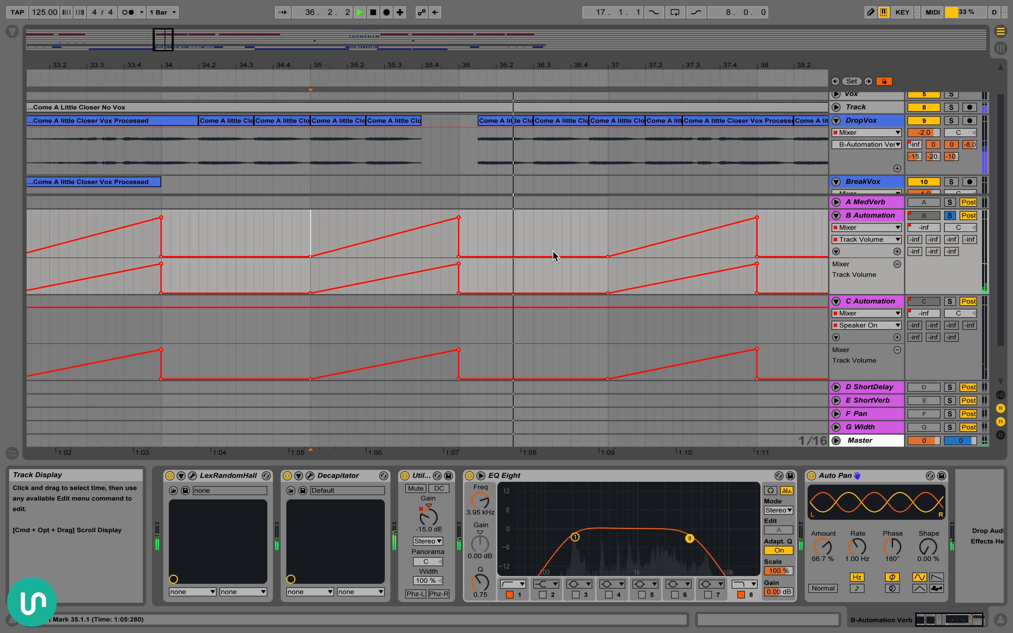
# Stop playback and widen the arrangement view to show the B and C volume ramps across bars 19 to 55
pyautogui.hscroll(6, 607, 221)
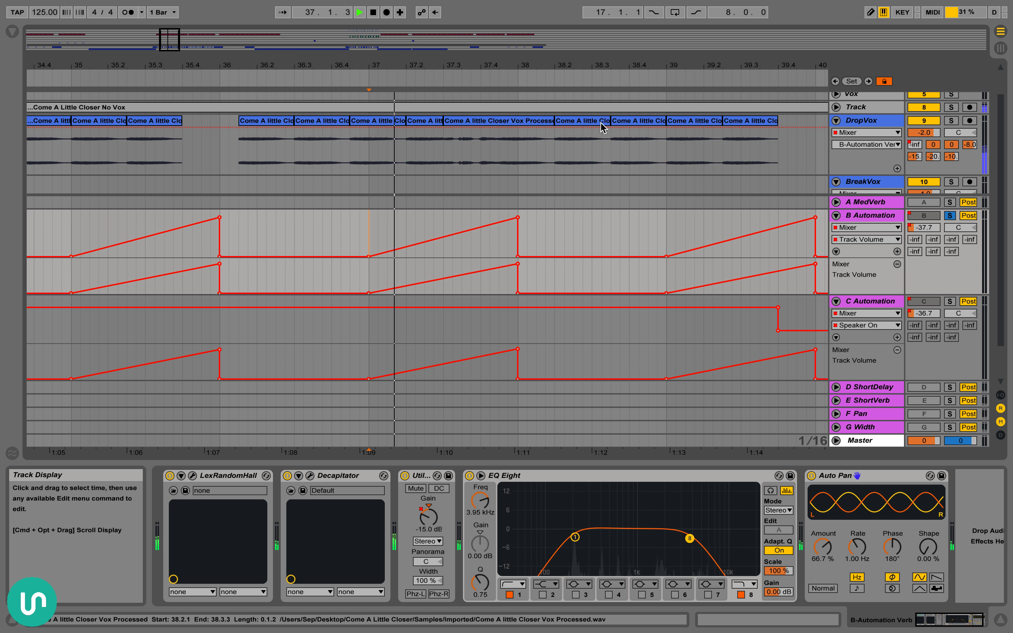
pyautogui.moveTo(603, 65); pyautogui.dragTo(602, 30)
pyautogui.press('space')
pyautogui.moveTo(603, 68); pyautogui.dragTo(603, 31)
pyautogui.hscroll(4, 670, 327)
pyautogui.hscroll(3, 626, 237)
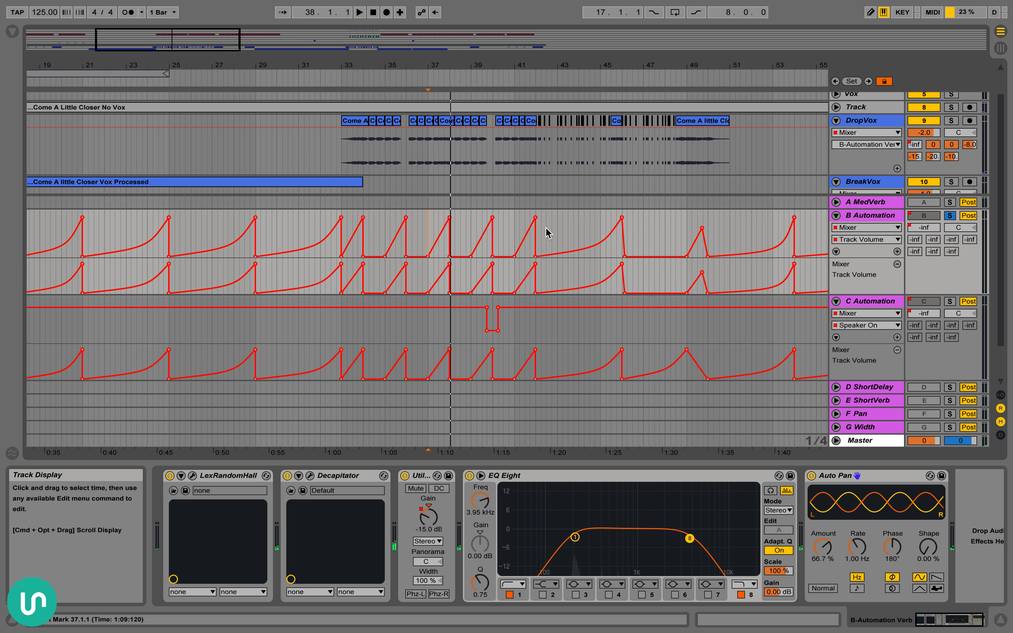
# Play the soloed B Automation return from 43.4.1 through the long volume ramp that ends at bar 46
pyautogui.moveTo(544, 229); pyautogui.dragTo(610, 226)
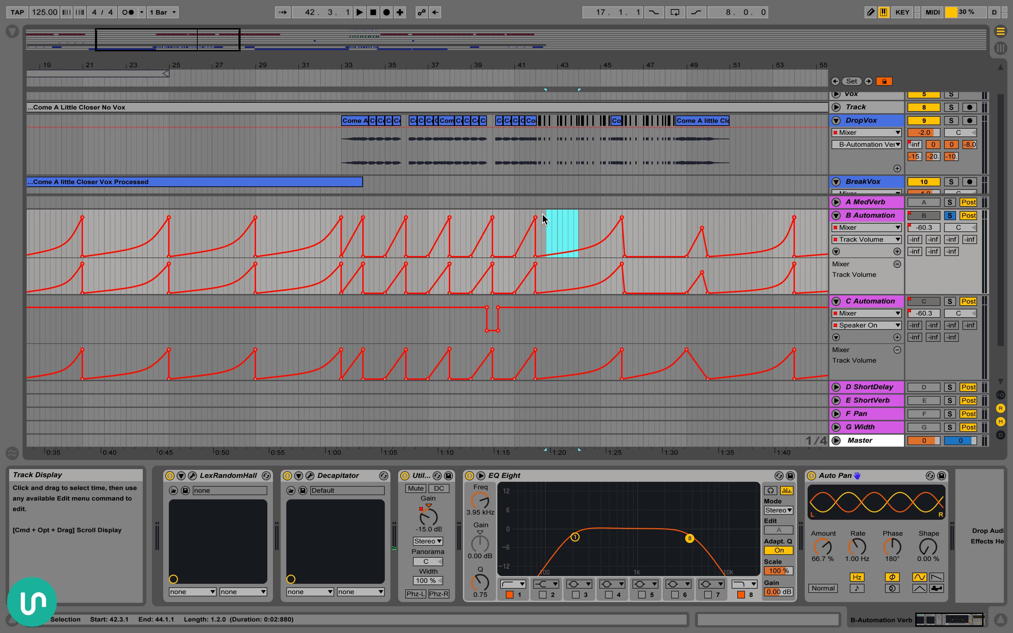
pyautogui.click(574, 229)
pyautogui.press('space')
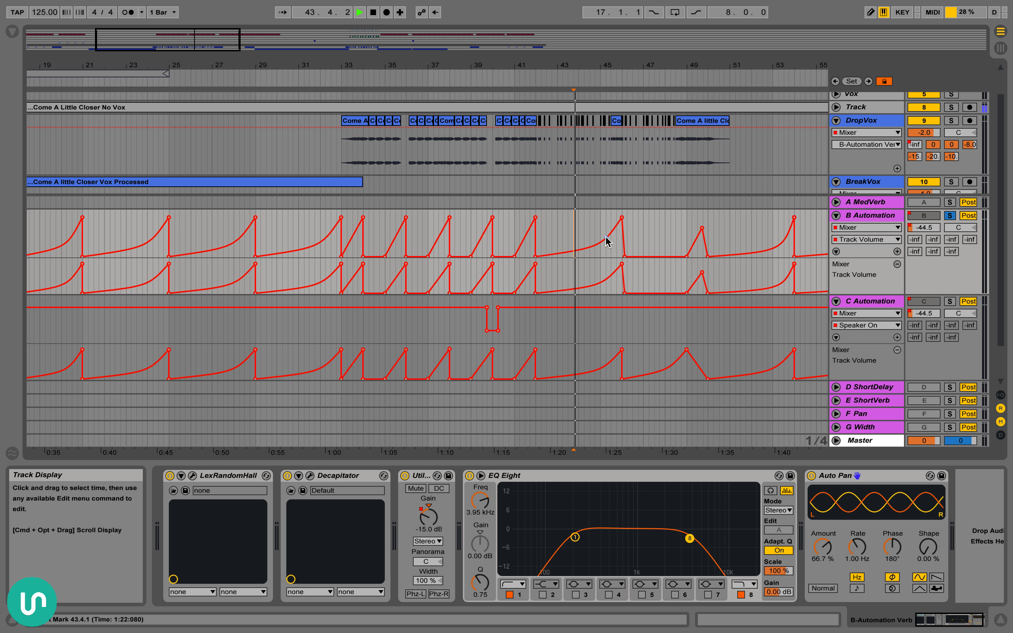
pyautogui.press('space')
pyautogui.press('space')
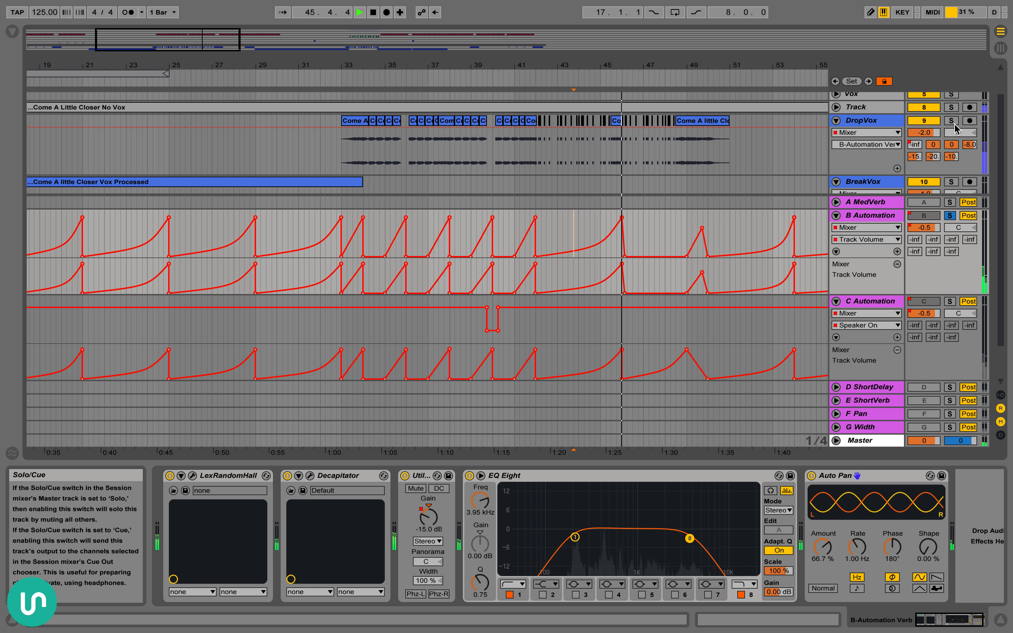
pyautogui.press('space')
# Place the playback start at 33.1.1 and examine the C Automation return's EchoBoy settings, Decapitator, EQ Eight and Auto Pan
pyautogui.click(341, 218)
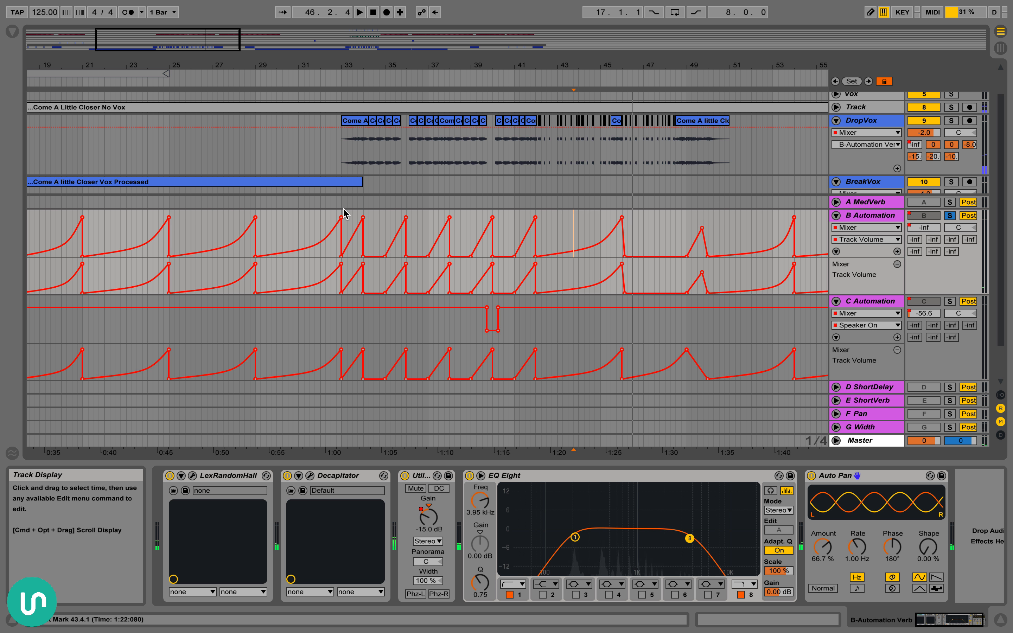
pyautogui.moveTo(363, 66); pyautogui.dragTo(363, 96)
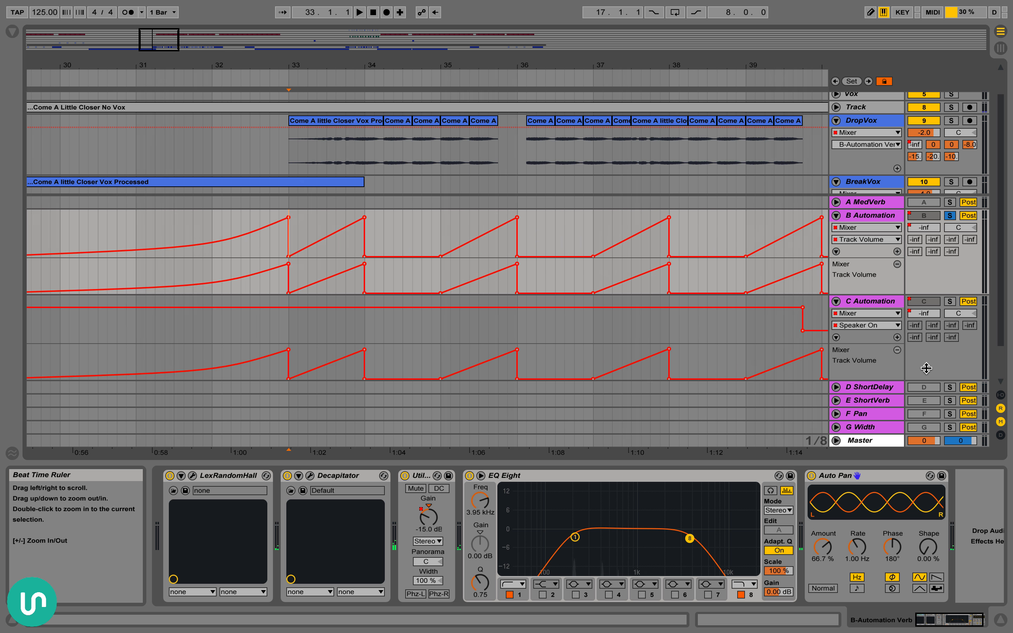
pyautogui.click(888, 310)
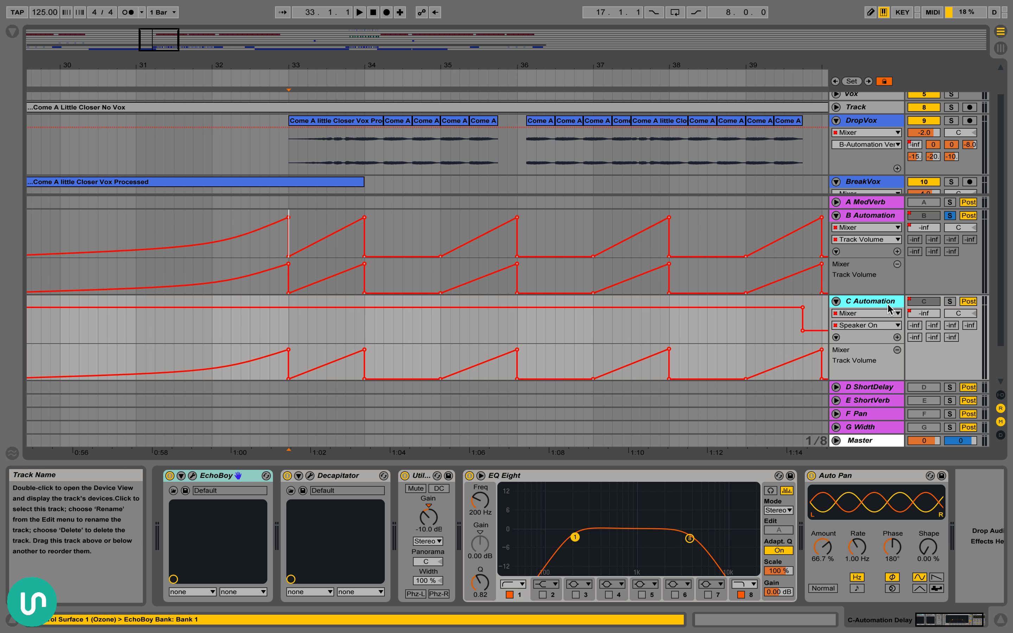
pyautogui.click(192, 475)
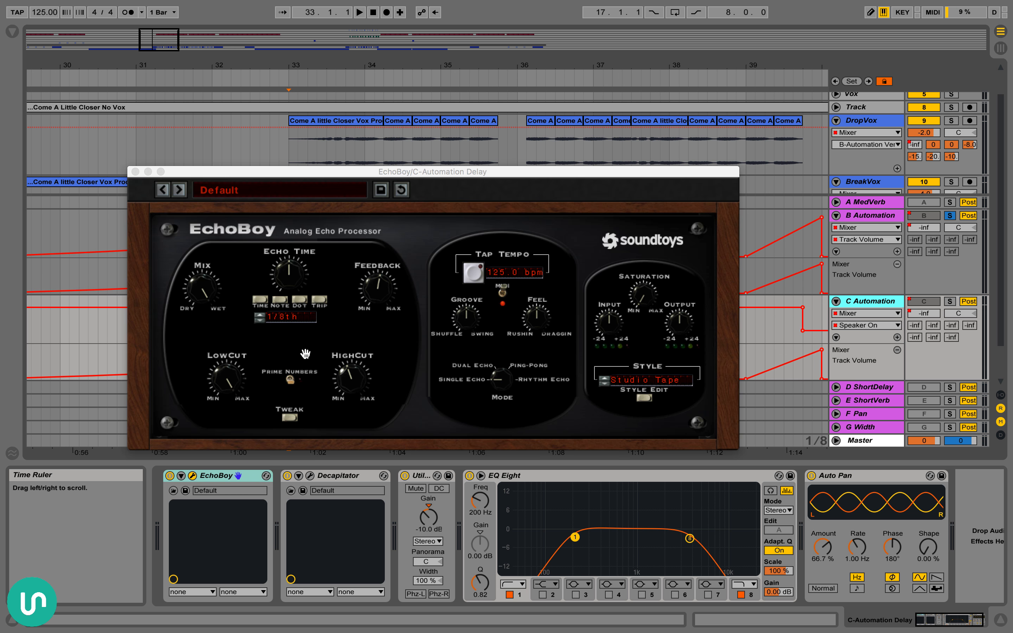
pyautogui.click(133, 172)
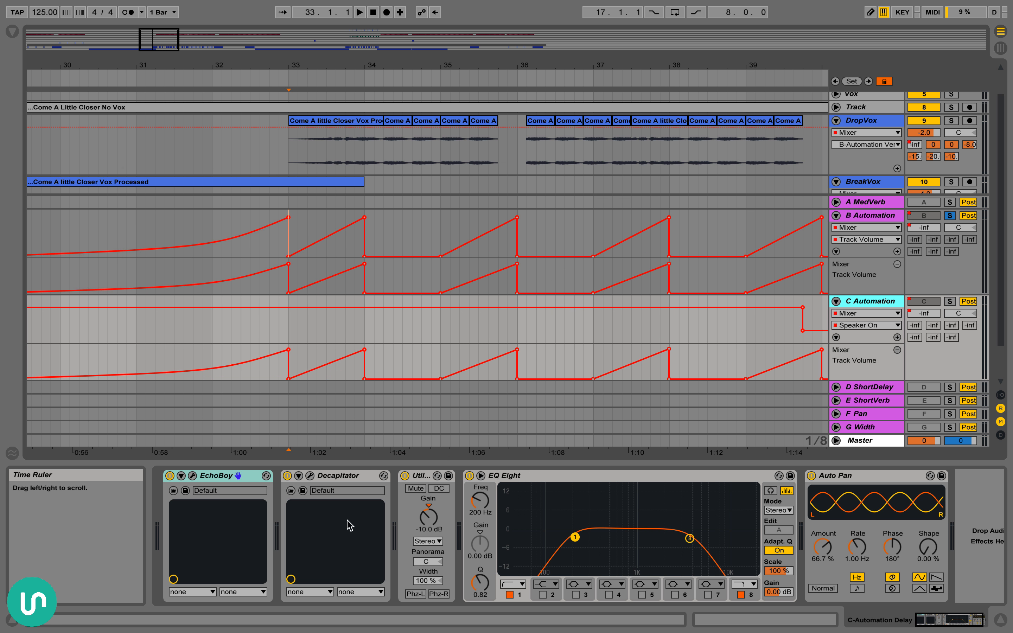
pyautogui.click(352, 477)
pyautogui.click(657, 479)
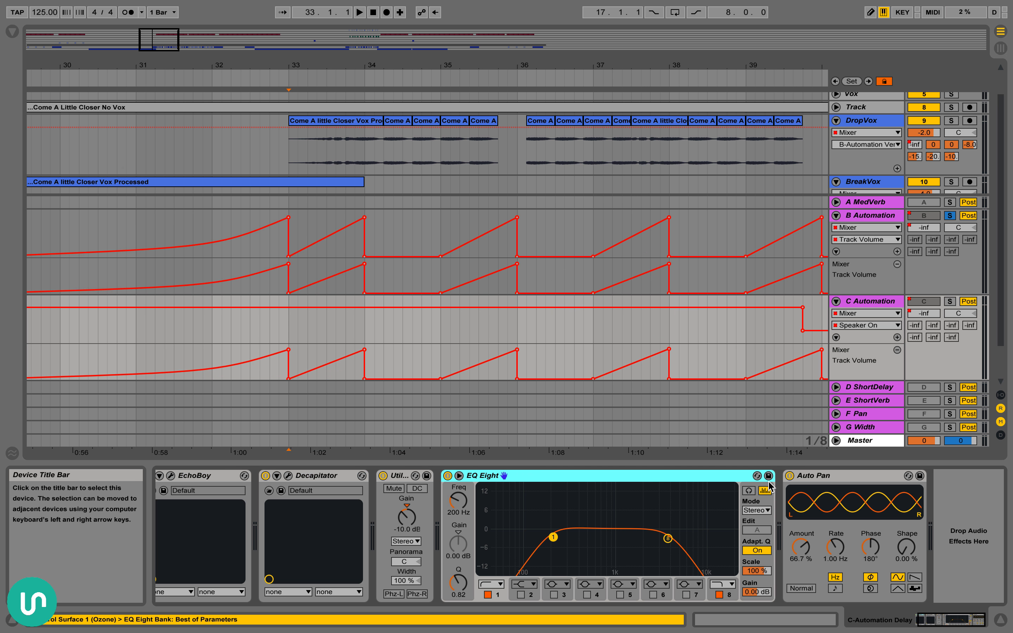
pyautogui.click(850, 480)
# Solo the C Automation return and play it from 33.1.1, restarting from bar 35
pyautogui.click(949, 301)
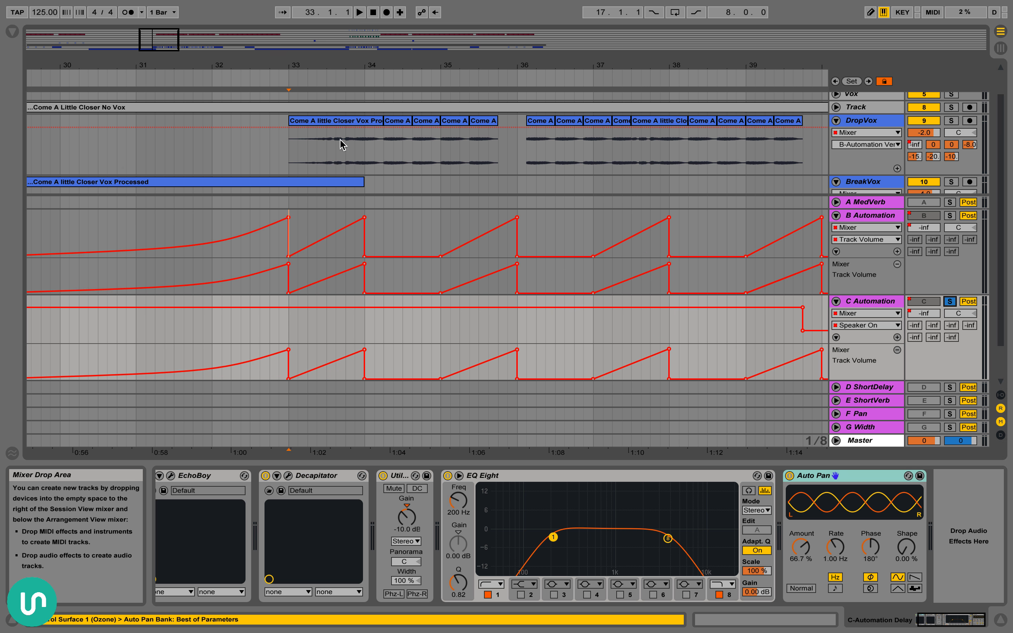
pyautogui.press('space')
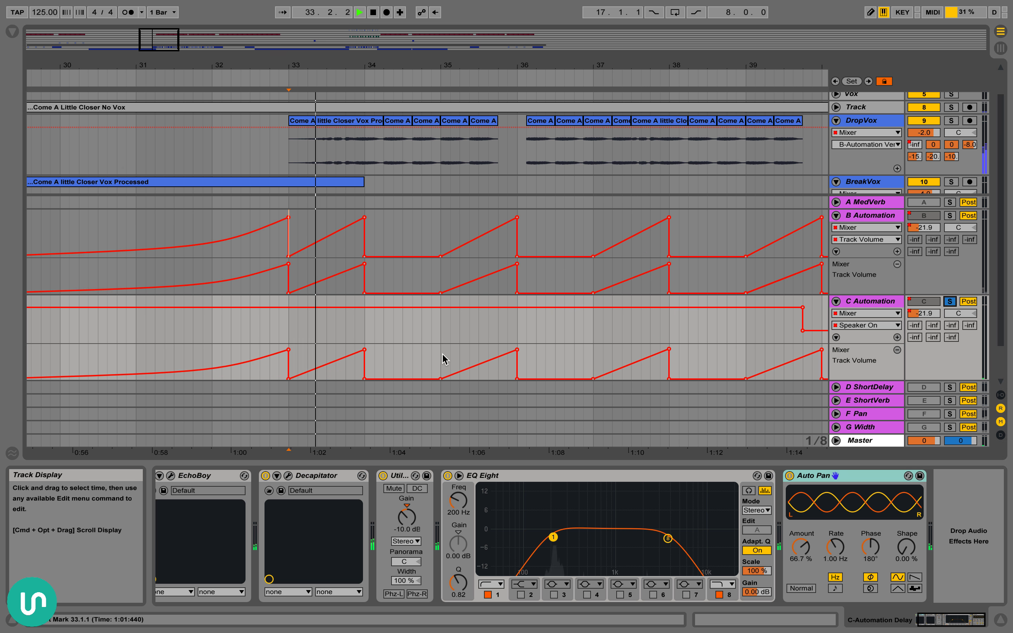
pyautogui.click(448, 361)
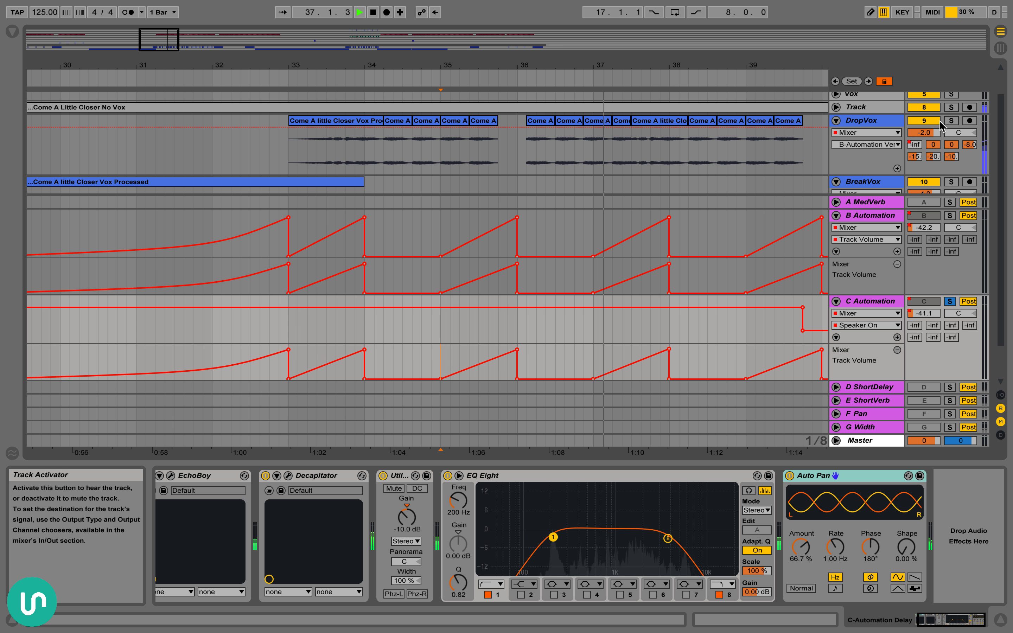
# Solo DropVox instead and play it with its return effects from 34.2.1 past bar 38
pyautogui.click(951, 121)
pyautogui.press('space')
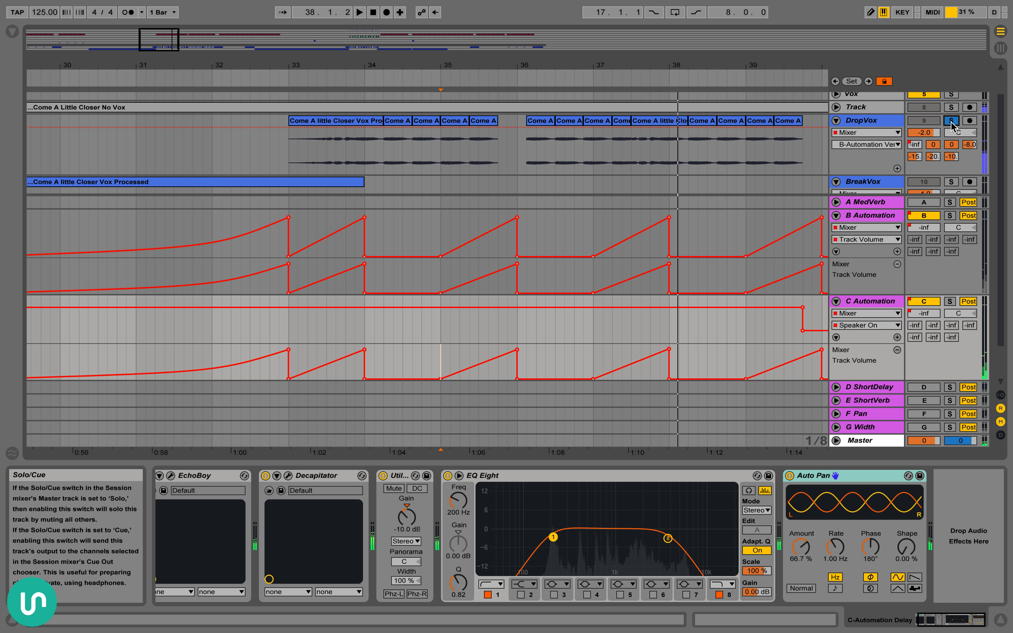
pyautogui.click(385, 165)
pyautogui.press('space')
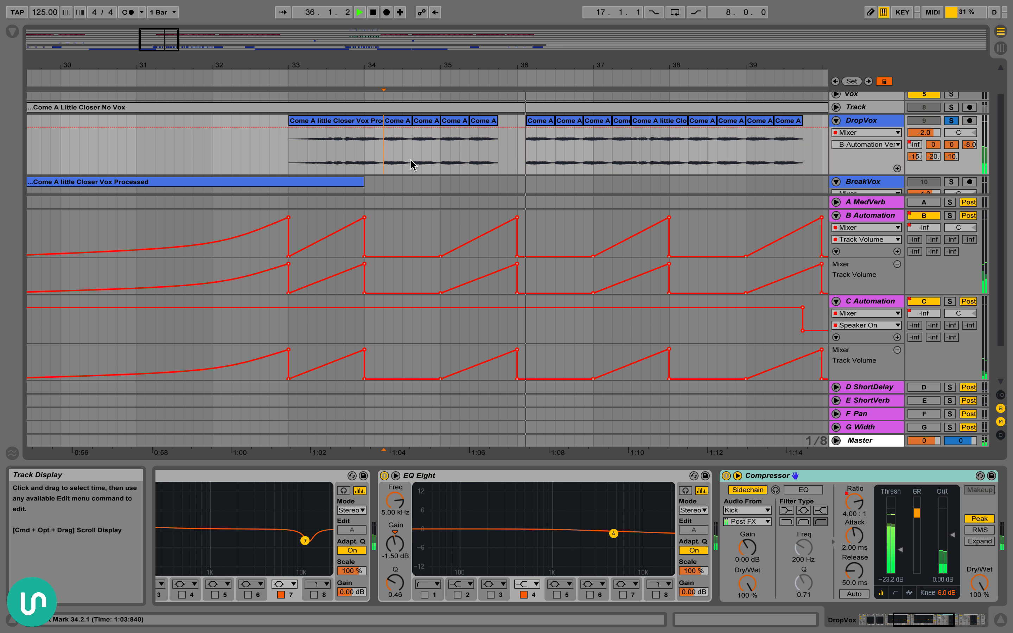
pyautogui.moveTo(542, 67); pyautogui.dragTo(460, 78)
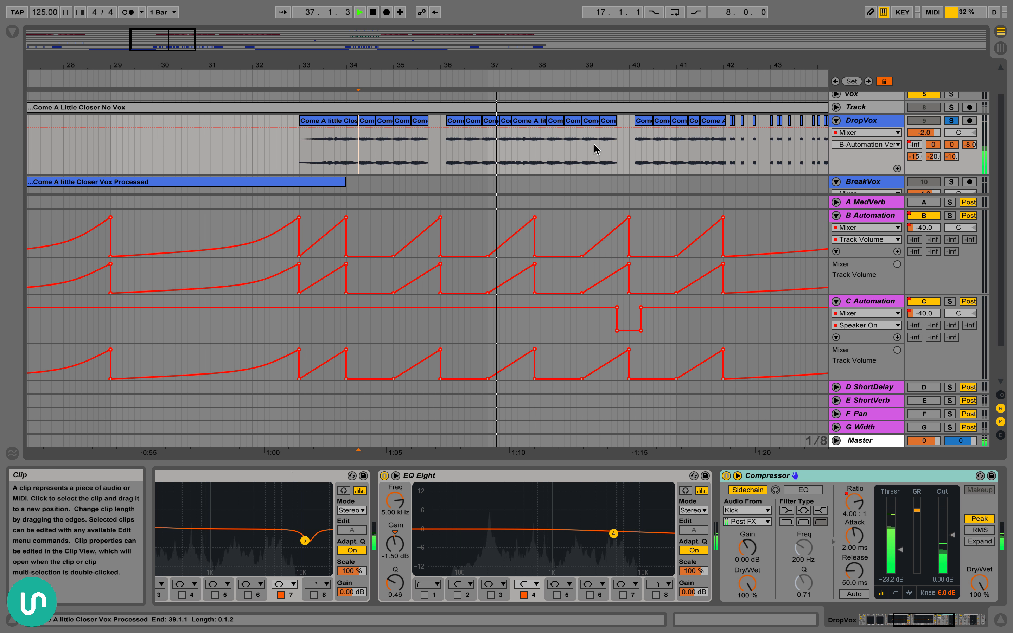
pyautogui.hscroll(10, 603, 159)
pyautogui.scroll(-1, 605, 163)
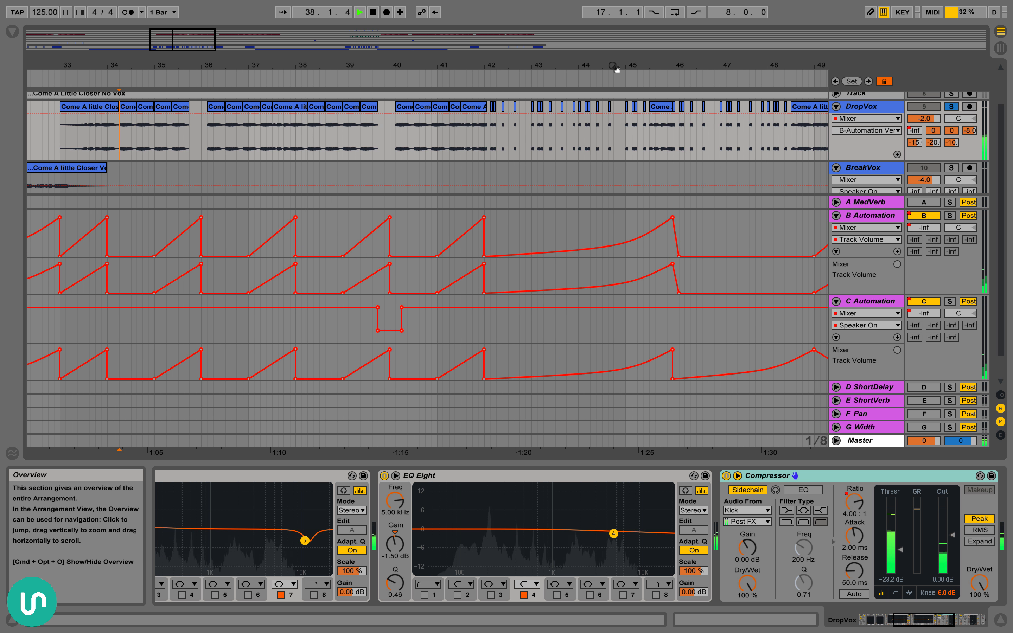
pyautogui.press('space')
# Look over DropVox's chopped clips from bar 42 onward against the B and C returns' volume ramps
pyautogui.moveTo(612, 66); pyautogui.dragTo(582, 45)
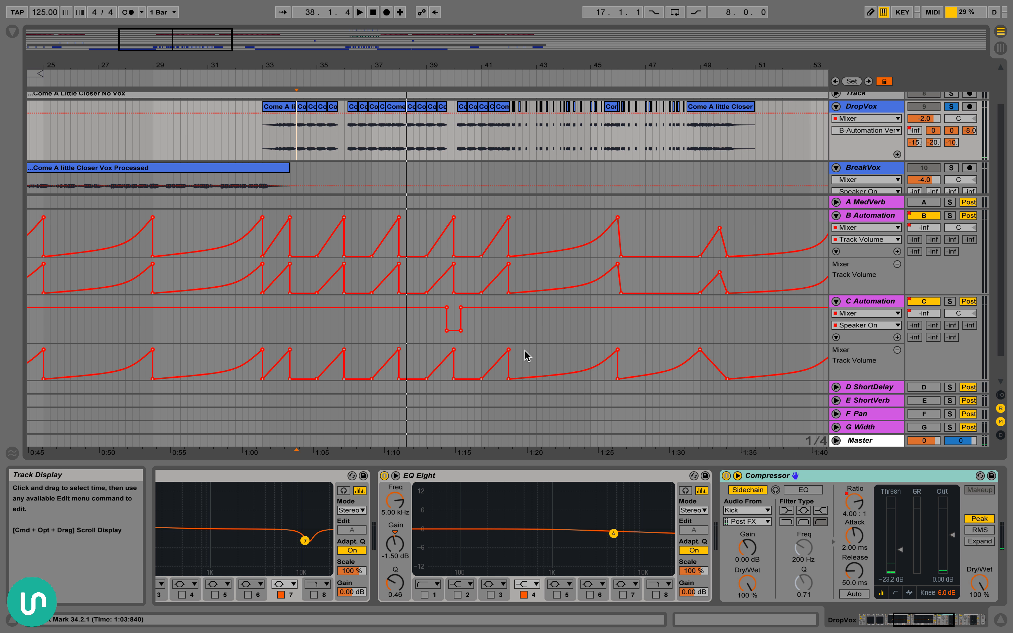
pyautogui.hscroll(12, 597, 360)
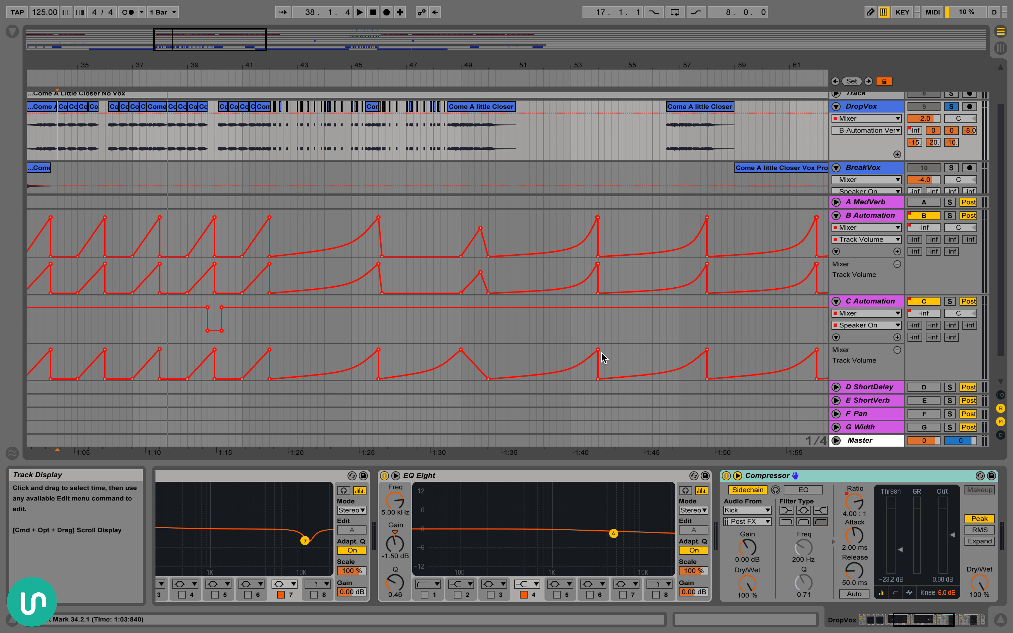
pyautogui.hscroll(-12, 449, 317)
pyautogui.scroll(1, 450, 317)
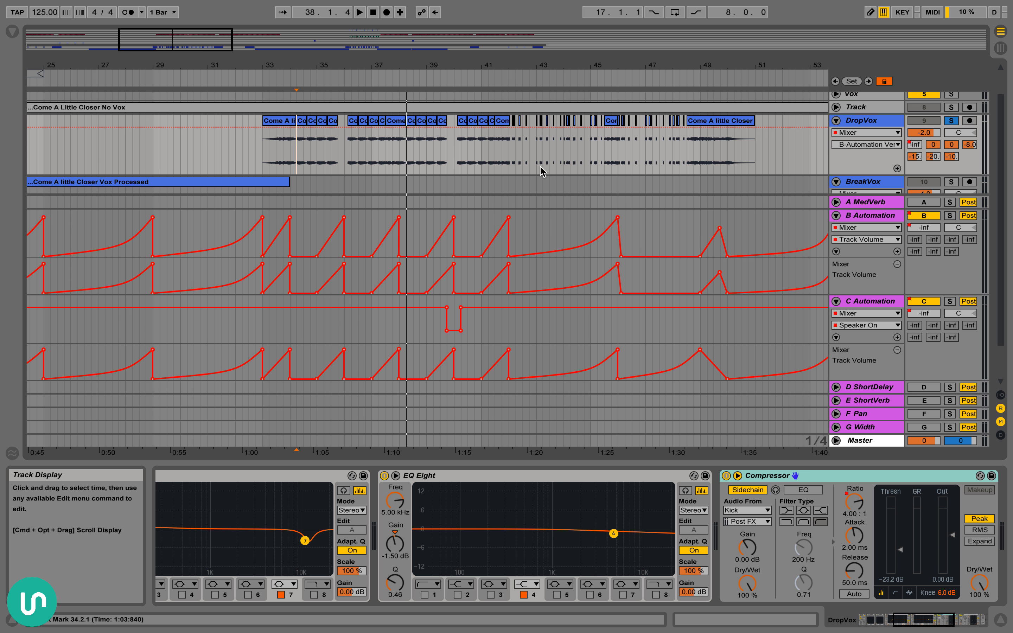
pyautogui.hscroll(3, 491, 178)
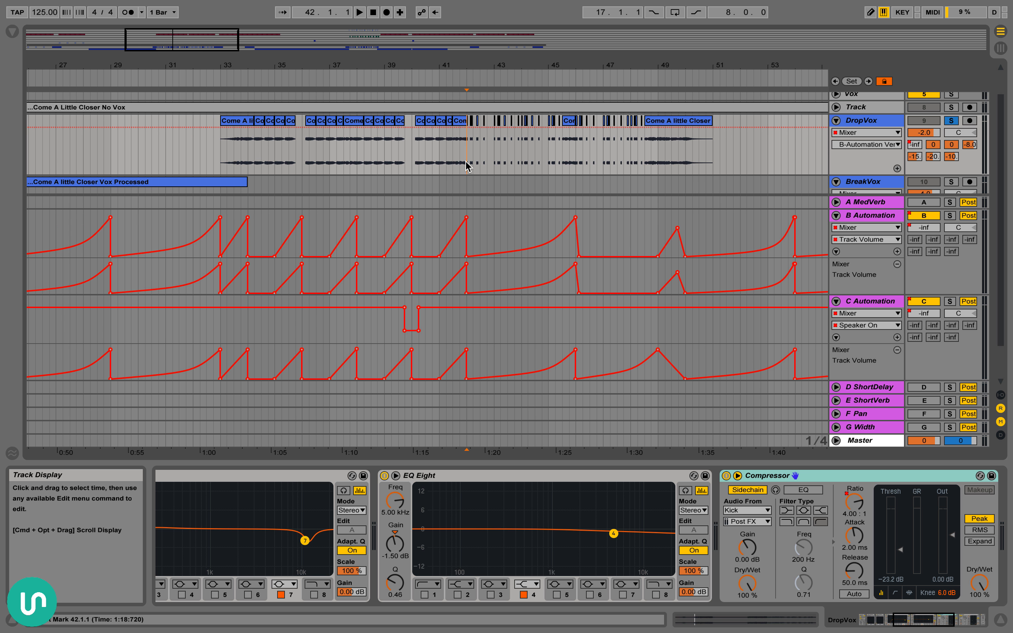
pyautogui.moveTo(521, 64)
pyautogui.mouseDown()
pyautogui.moveTo(522, 74)
pyautogui.moveTo(523, 59)
pyautogui.mouseUp()
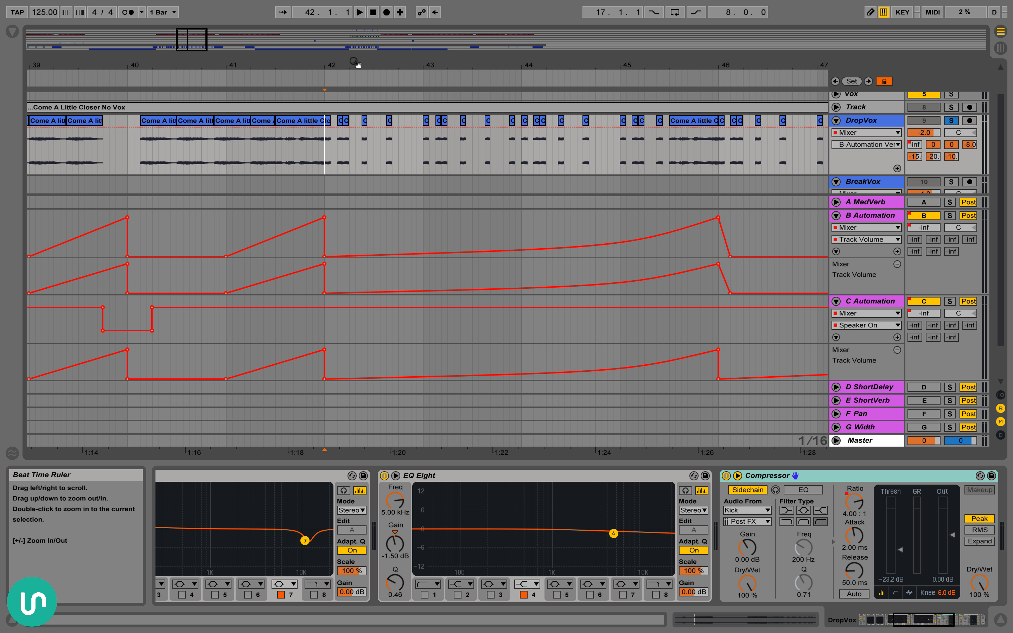
pyautogui.moveTo(354, 63); pyautogui.dragTo(355, 37)
pyautogui.hscroll(-4, 304, 184)
pyautogui.hscroll(-2, 364, 317)
pyautogui.scroll(1, 364, 318)
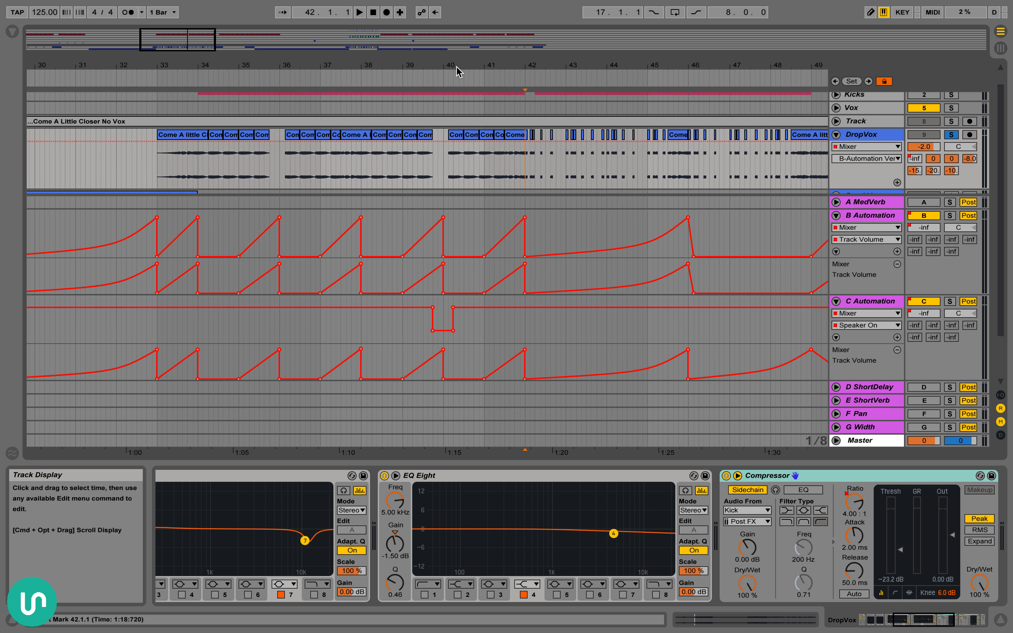
pyautogui.scroll(-2, 394, 125)
pyautogui.hscroll(-2, 394, 125)
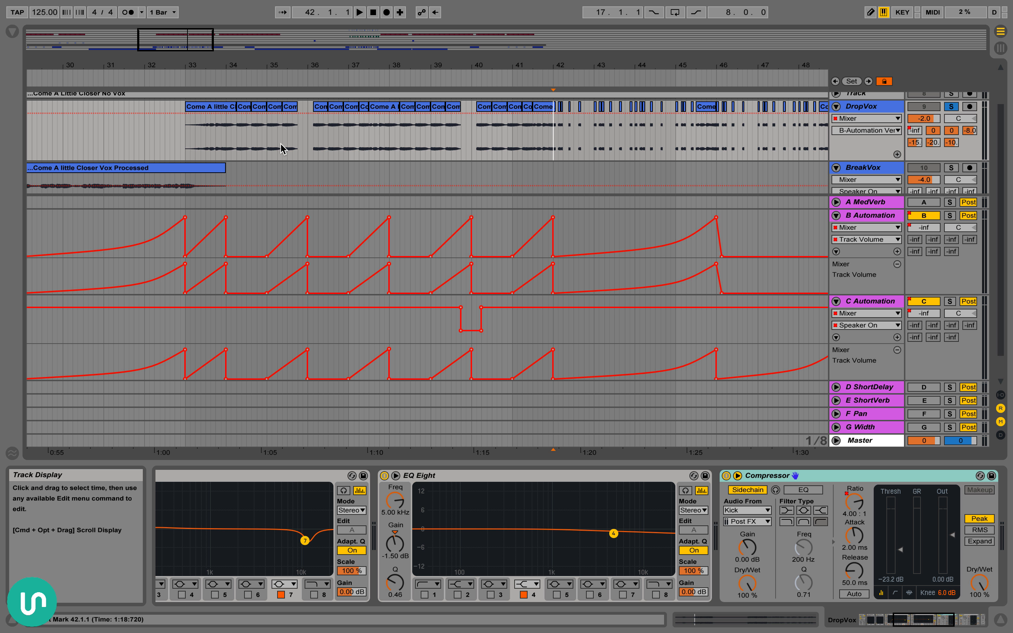
# Highlight DropVox's phrase ending and gap from 35.2.3 to 36.1.3, and its opening clip from 33.1.1 to 34.2.1
pyautogui.moveTo(282, 147); pyautogui.dragTo(330, 150)
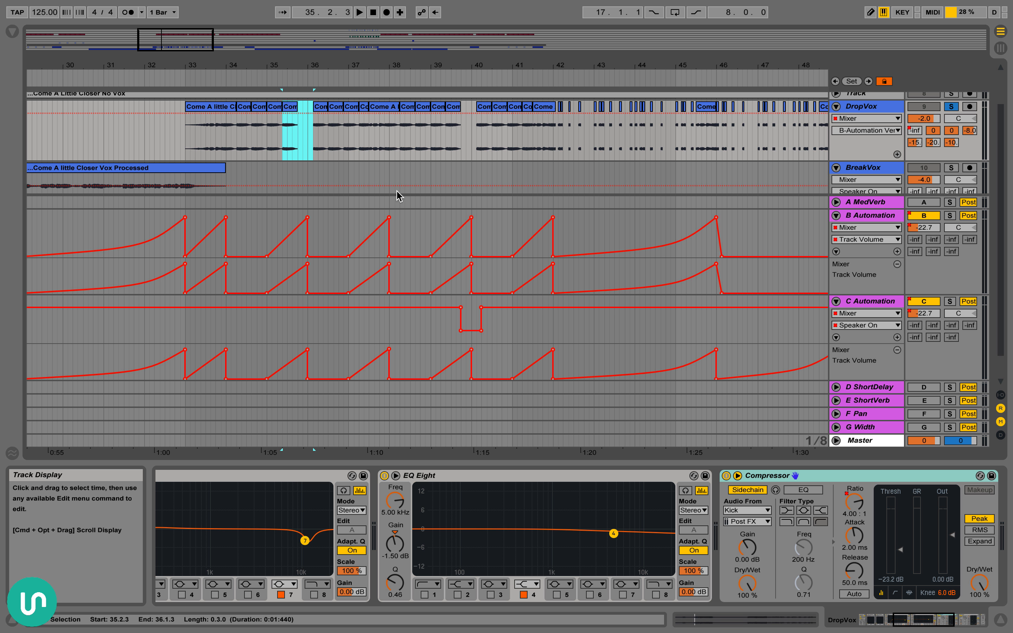
pyautogui.click(287, 139)
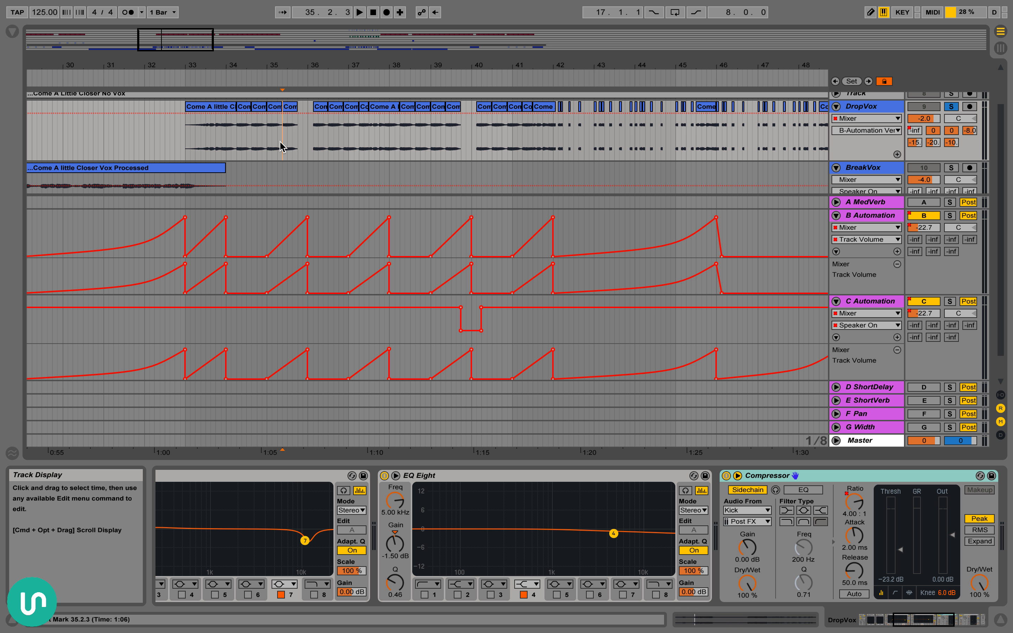
pyautogui.moveTo(315, 139); pyautogui.dragTo(289, 134)
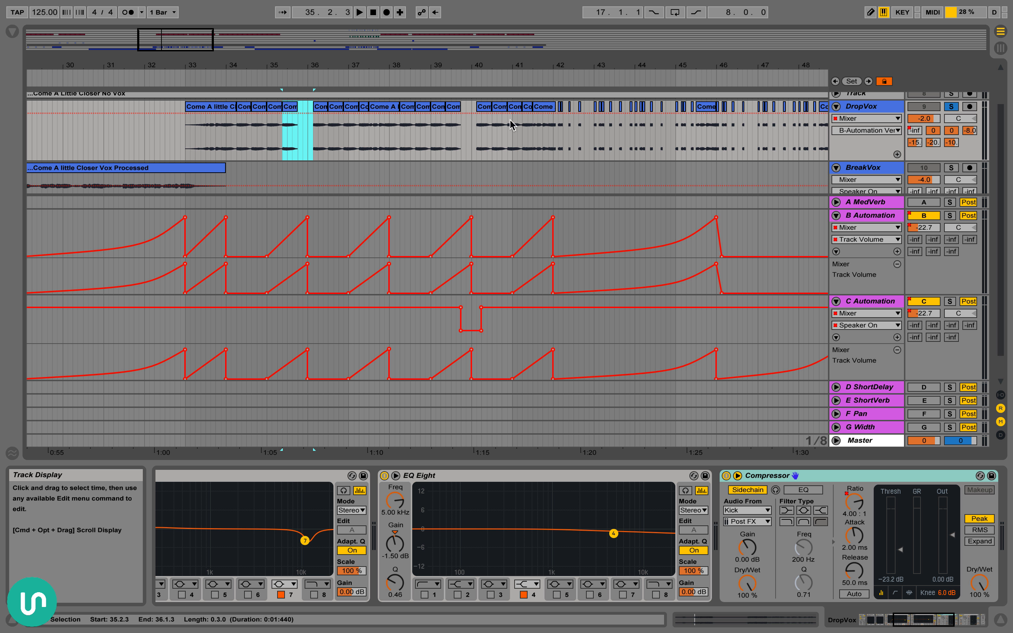
pyautogui.click(207, 107)
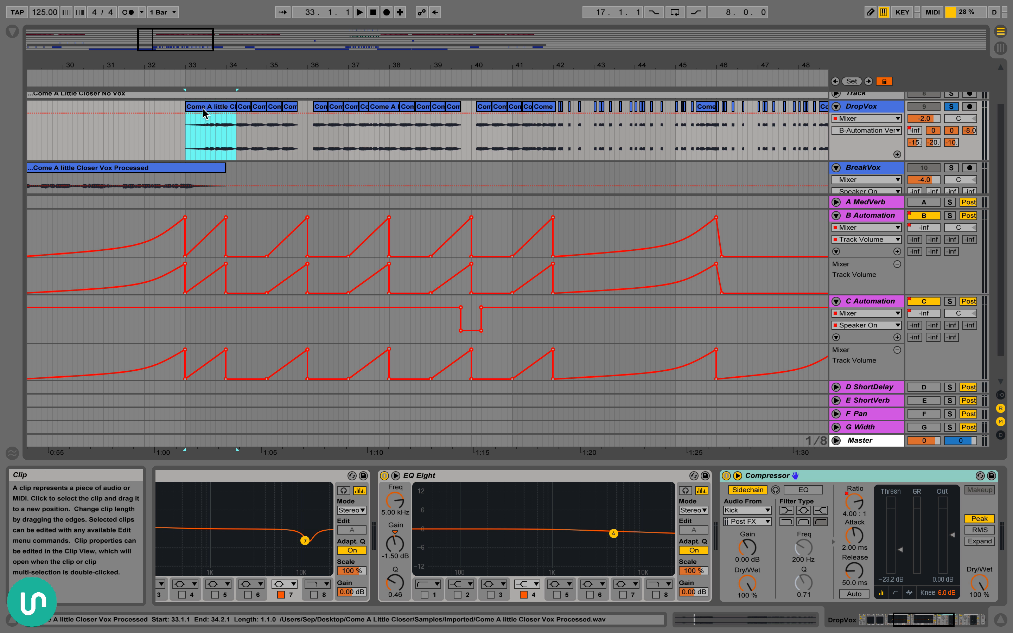
pyautogui.moveTo(244, 145); pyautogui.dragTo(300, 146)
pyautogui.click(290, 143)
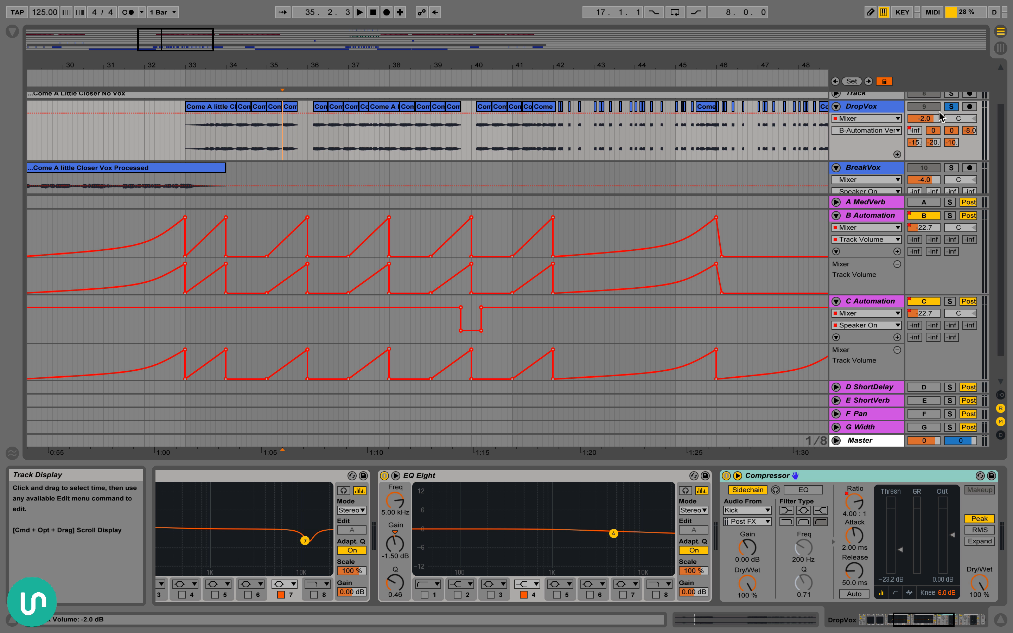
# Compare the device chains of the C Automation and B Automation returns
pyautogui.click(892, 308)
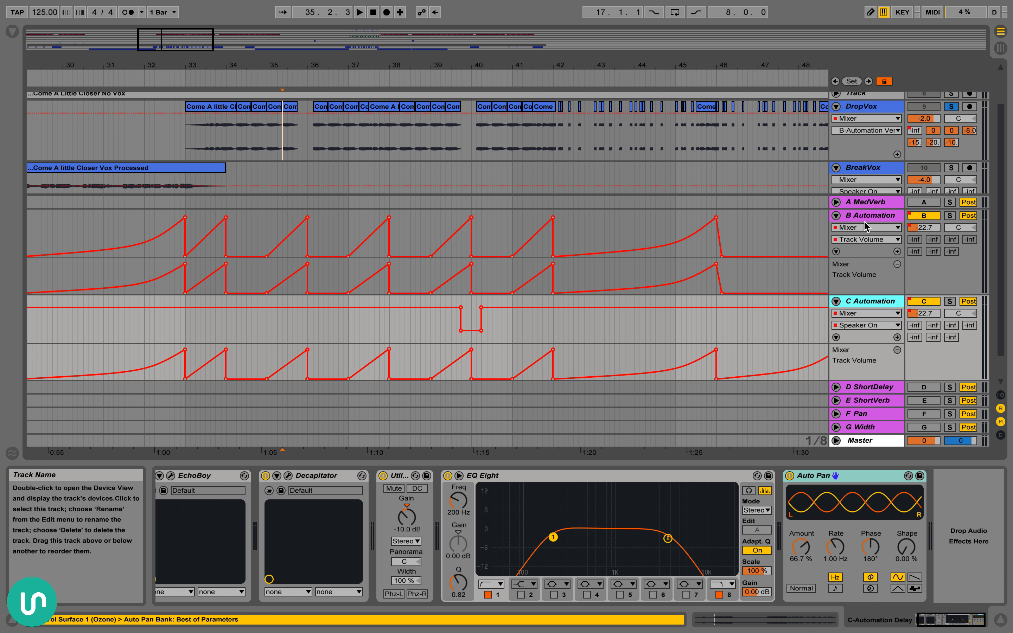
pyautogui.click(865, 217)
pyautogui.click(878, 303)
# Take DropVox out of solo and play the full mix from bar 35
pyautogui.click(281, 146)
pyautogui.click(951, 106)
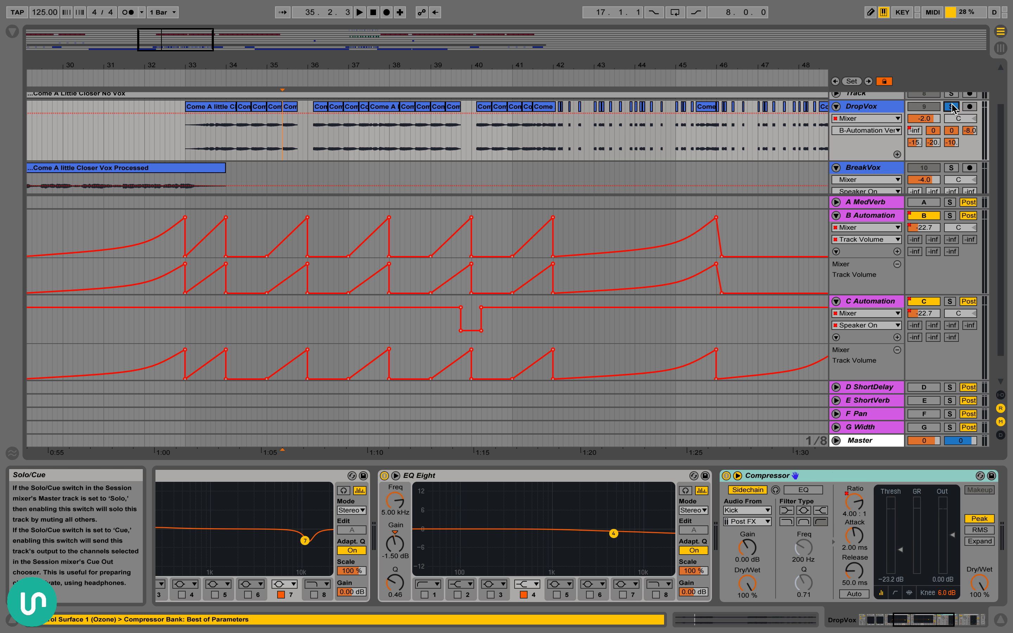
pyautogui.click(269, 148)
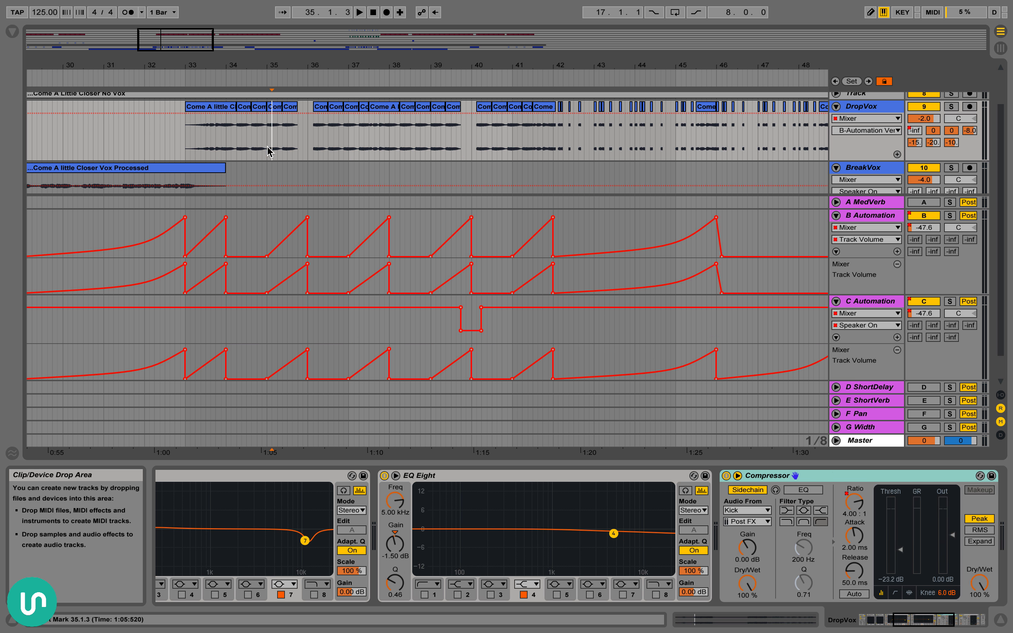
pyautogui.press('space')
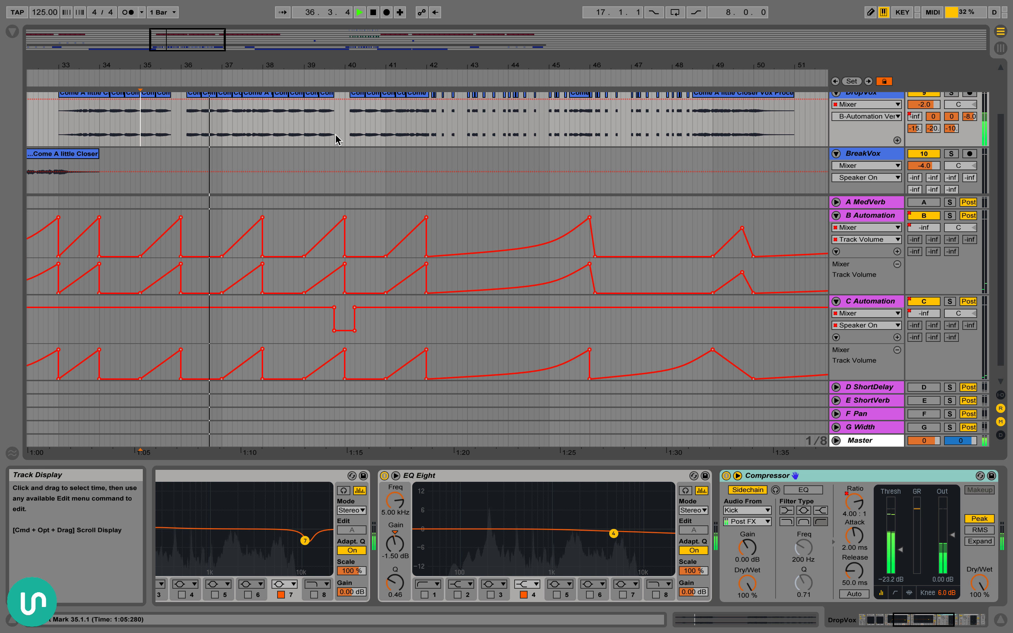
# Compare playback from bar 35 with the B and C Automation returns switched off and with their overridden automation restored
pyautogui.scroll(1, 327, 145)
pyautogui.press('space')
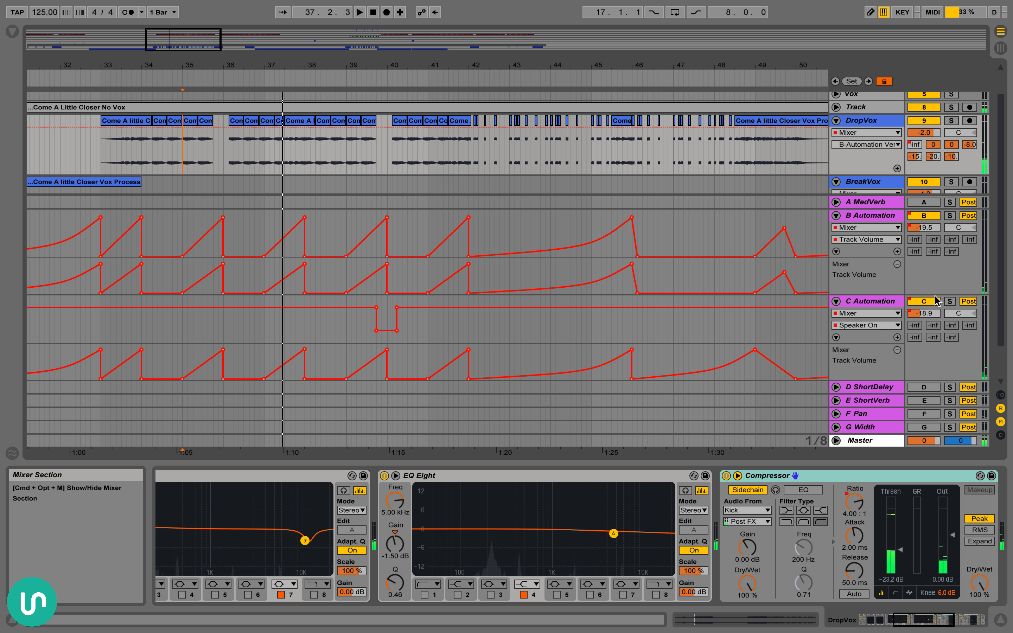
pyautogui.click(927, 301)
pyautogui.click(924, 214)
pyautogui.press('space')
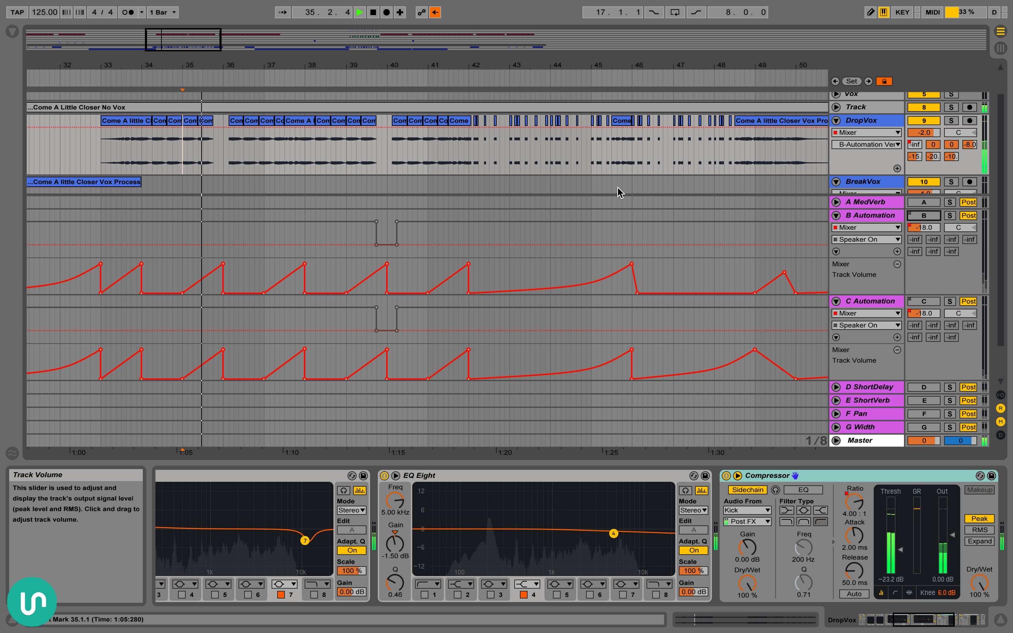
pyautogui.press('space')
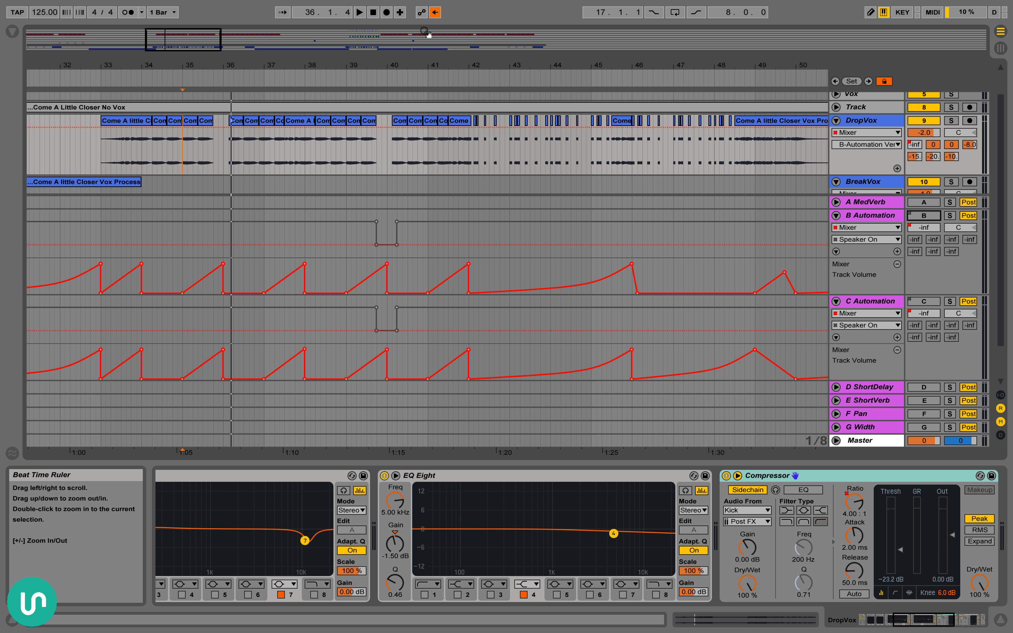
pyautogui.click(436, 12)
pyautogui.press('space')
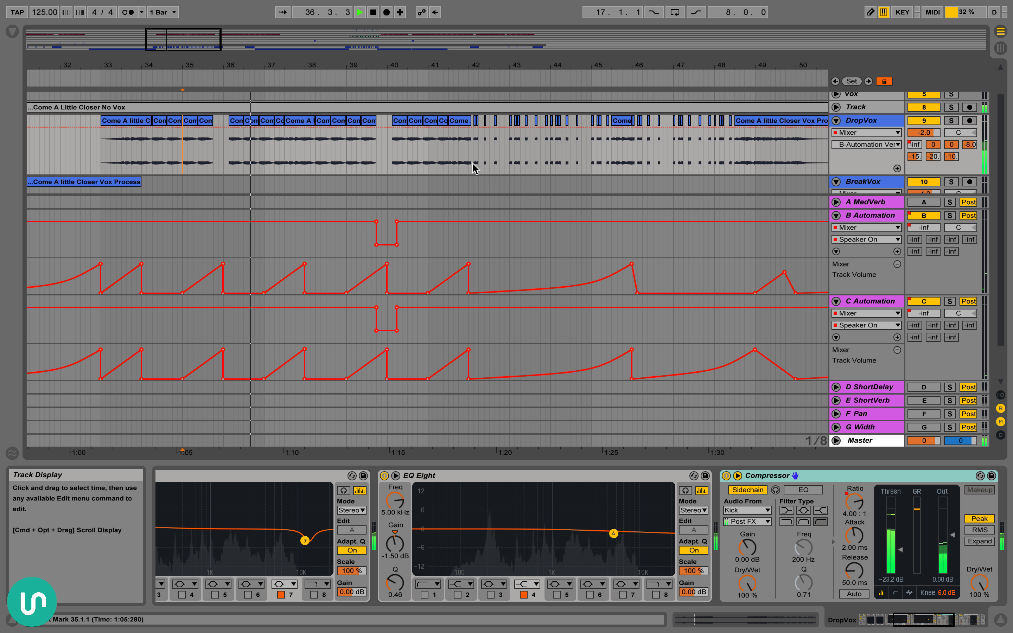
# Activate the D ShortDelay, E ShortVerb, F Pan and G Width returns, and check DropVox's sends to the short delay and reverb
pyautogui.click(924, 387)
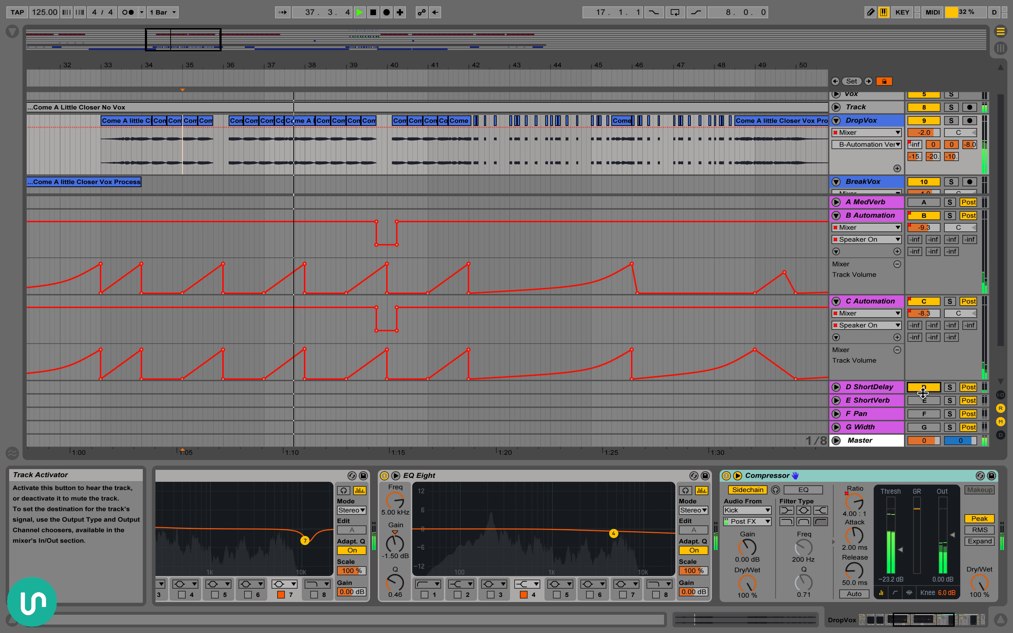
pyautogui.click(924, 401)
pyautogui.click(924, 414)
pyautogui.click(924, 427)
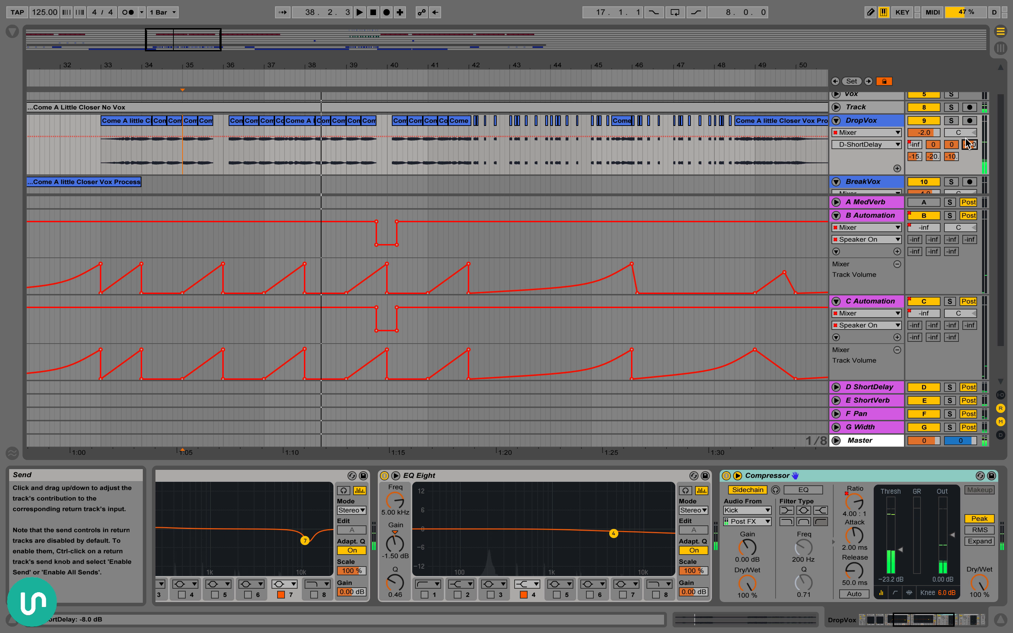
pyautogui.click(951, 145)
pyautogui.click(915, 158)
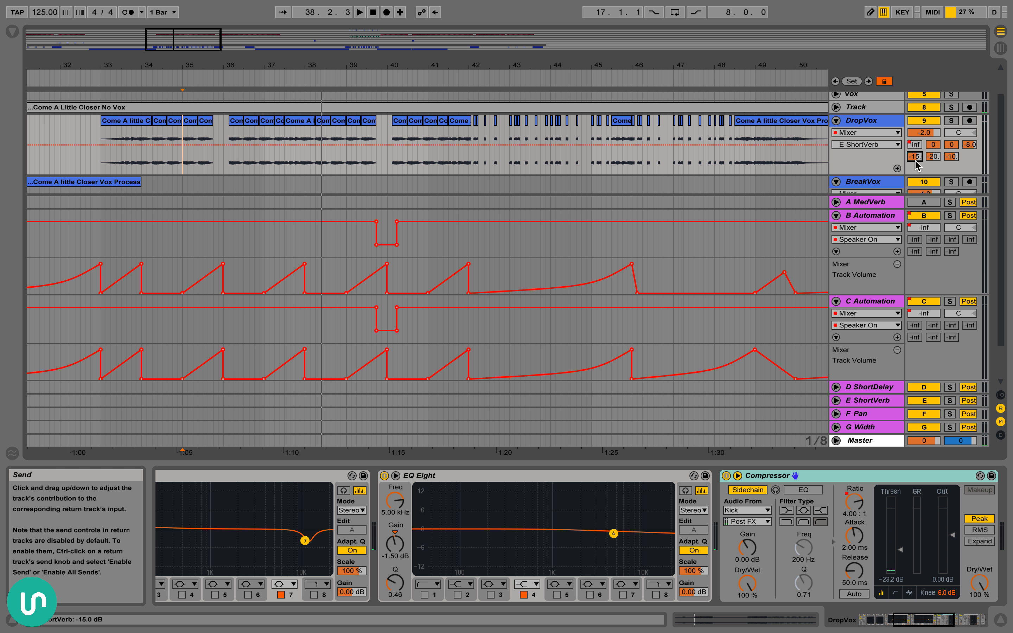
# Solo DropVox and set the playback start at bar 42, where the short vocal chops begin
pyautogui.hscroll(2, 491, 151)
pyautogui.moveTo(438, 59); pyautogui.dragTo(438, 63)
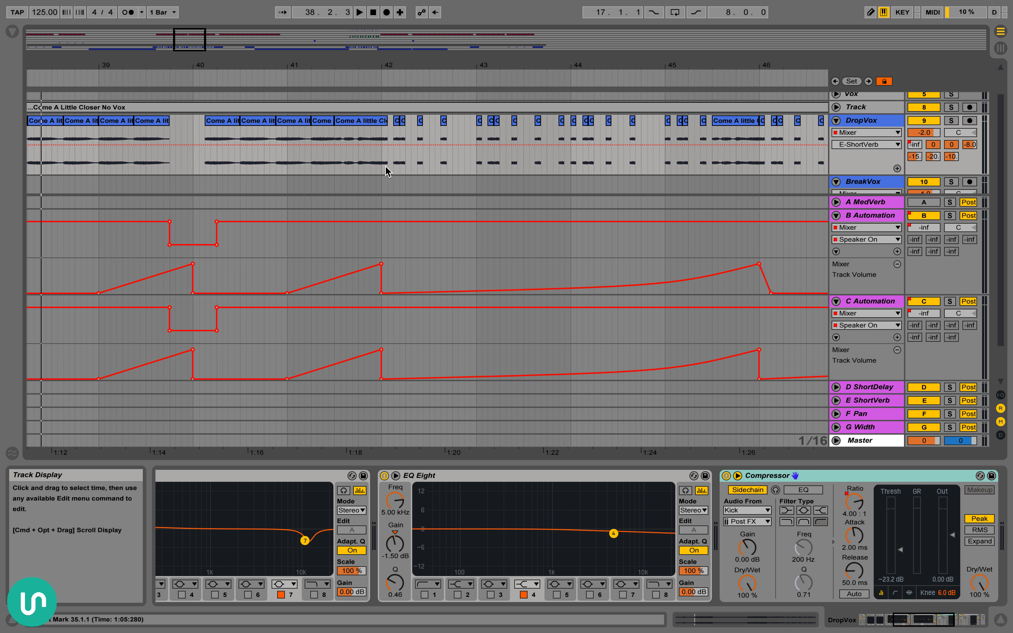
pyautogui.click(950, 120)
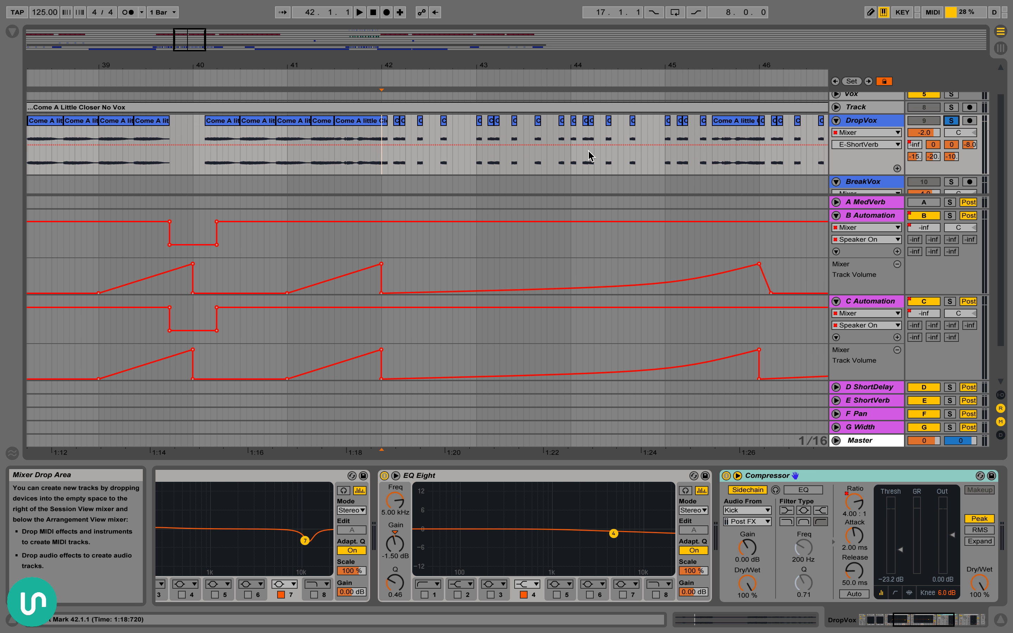
pyautogui.hscroll(5, 423, 119)
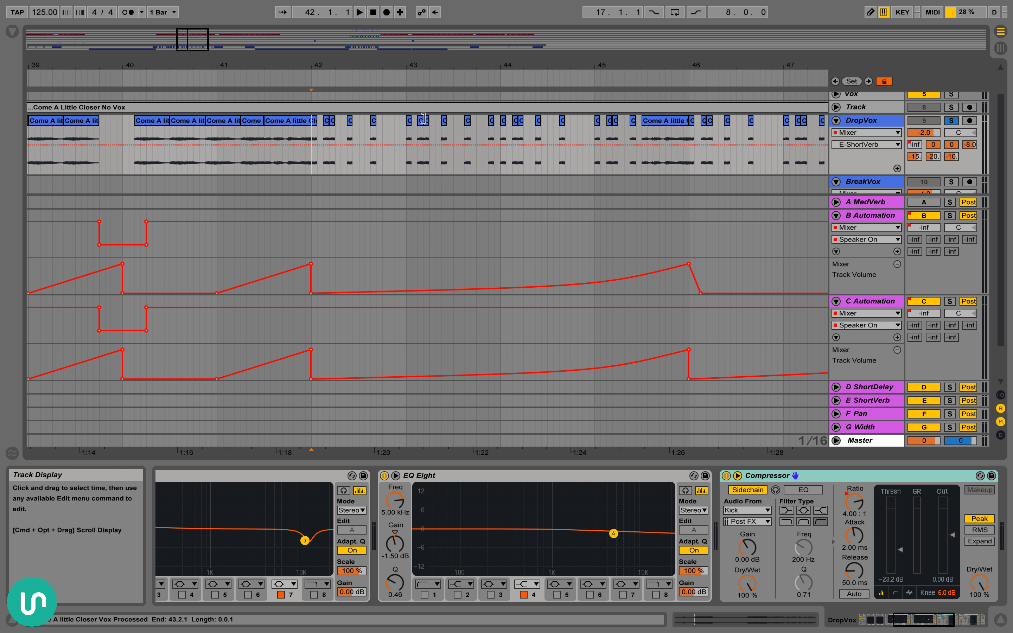
# Inspect the EchoBoy plug-in on the D ShortDelay return, and briefly solo that return during playback from bar 42
pyautogui.click(880, 387)
pyautogui.click(192, 475)
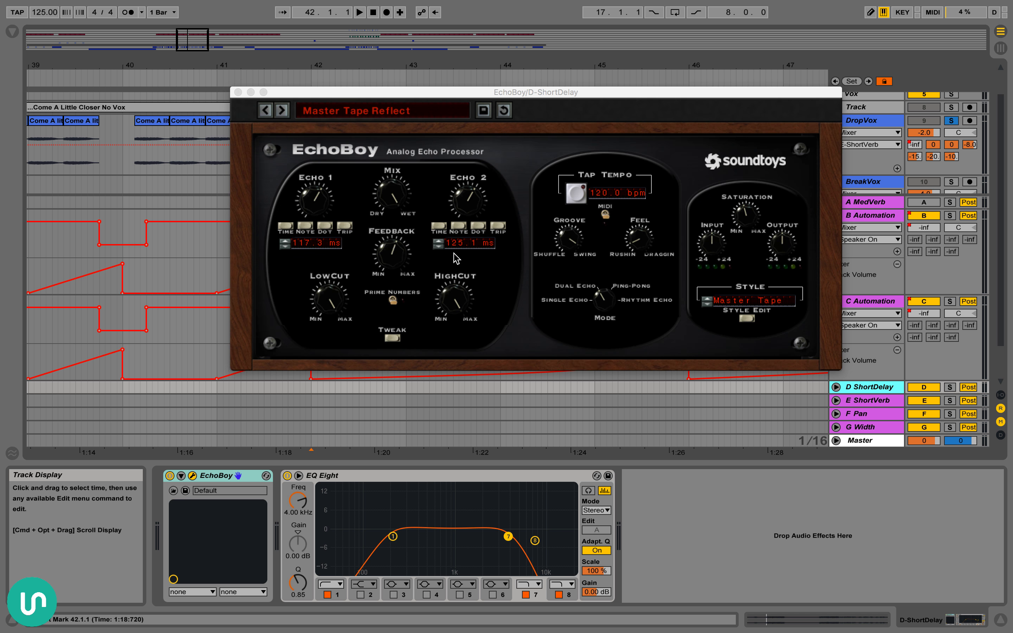
pyautogui.click(237, 93)
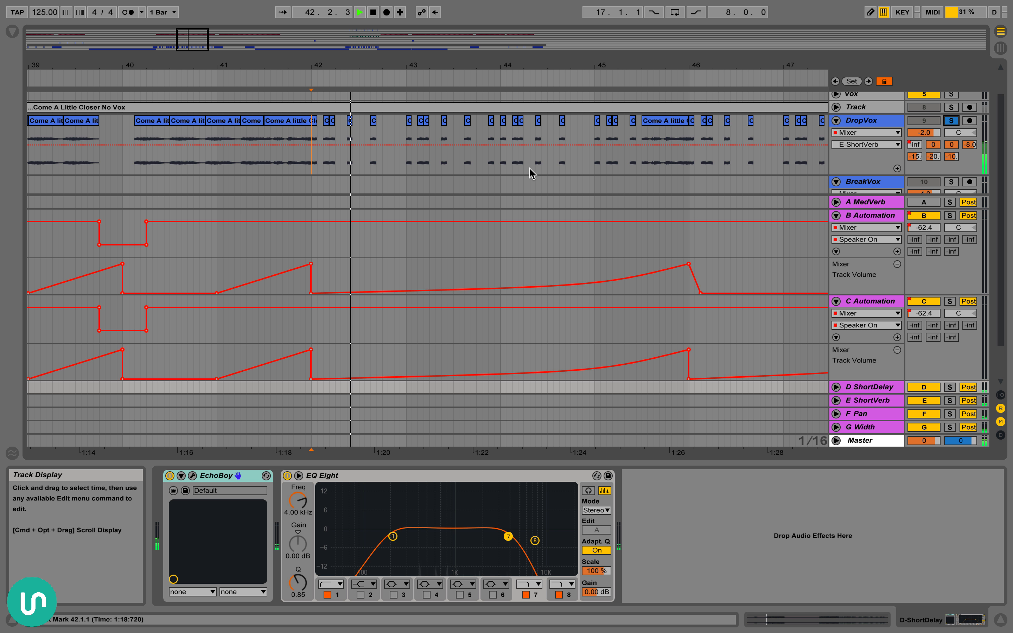
pyautogui.click(949, 388)
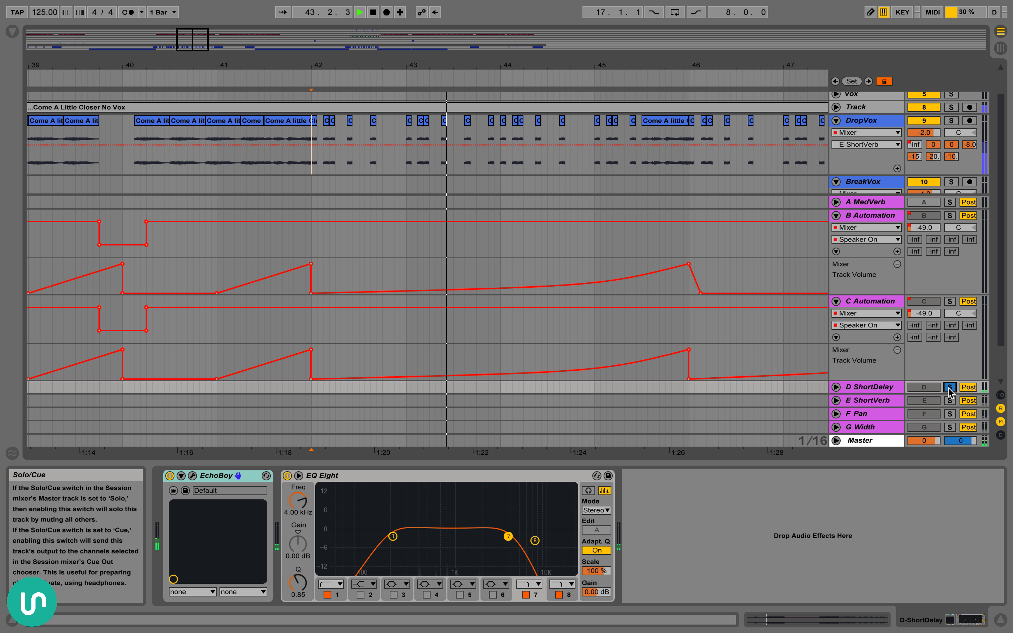
pyautogui.click(949, 388)
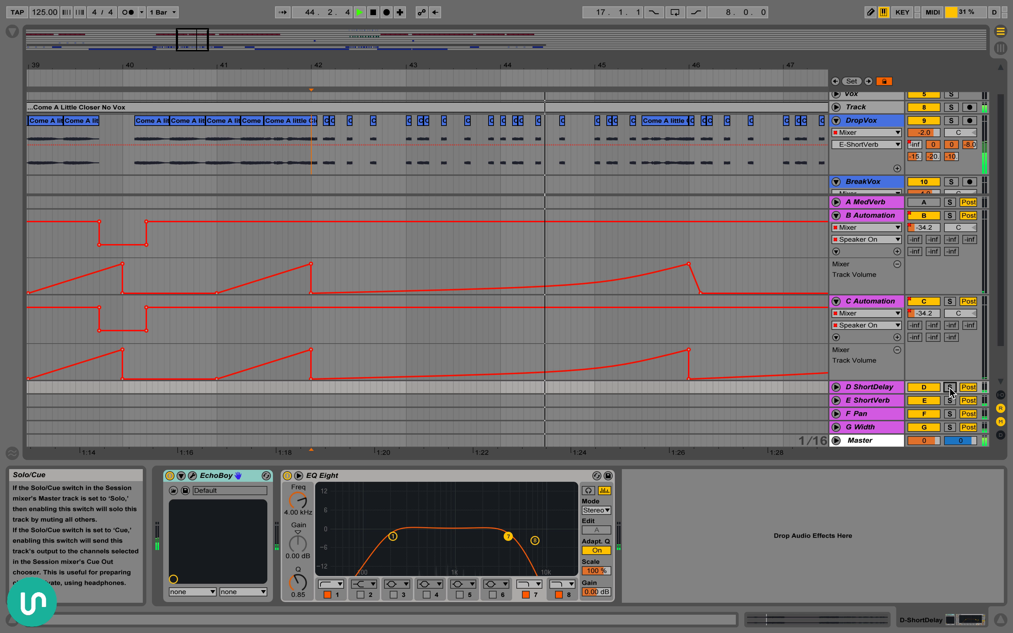
# Hide the device view to enlarge the arrangement, and stop playback
pyautogui.moveTo(700, 63); pyautogui.dragTo(700, 26)
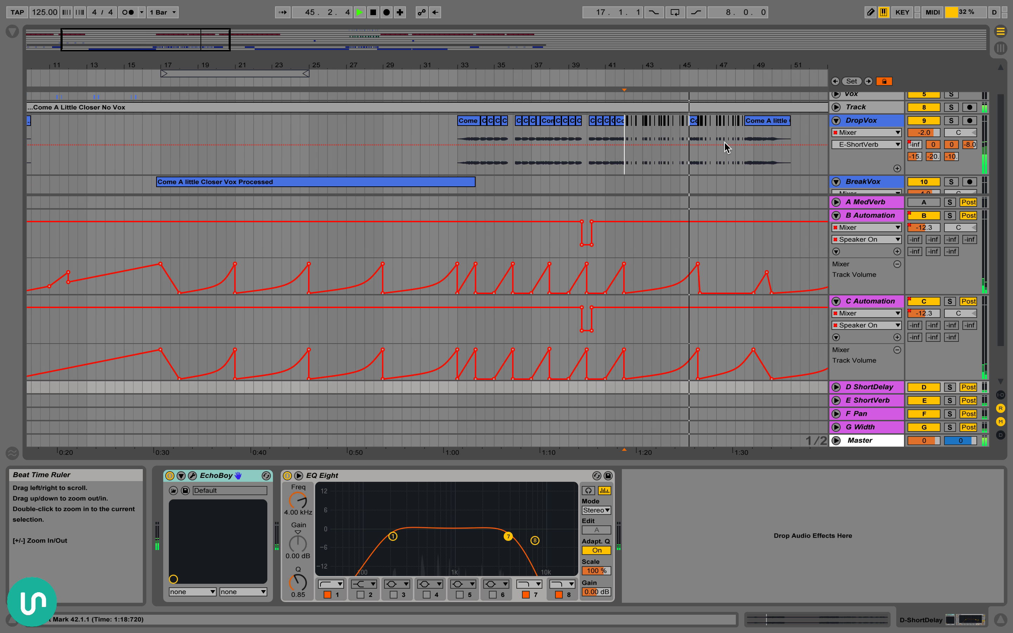
pyautogui.hscroll(5, 726, 146)
pyautogui.hscroll(4, 726, 147)
pyautogui.press('alt+super+b')
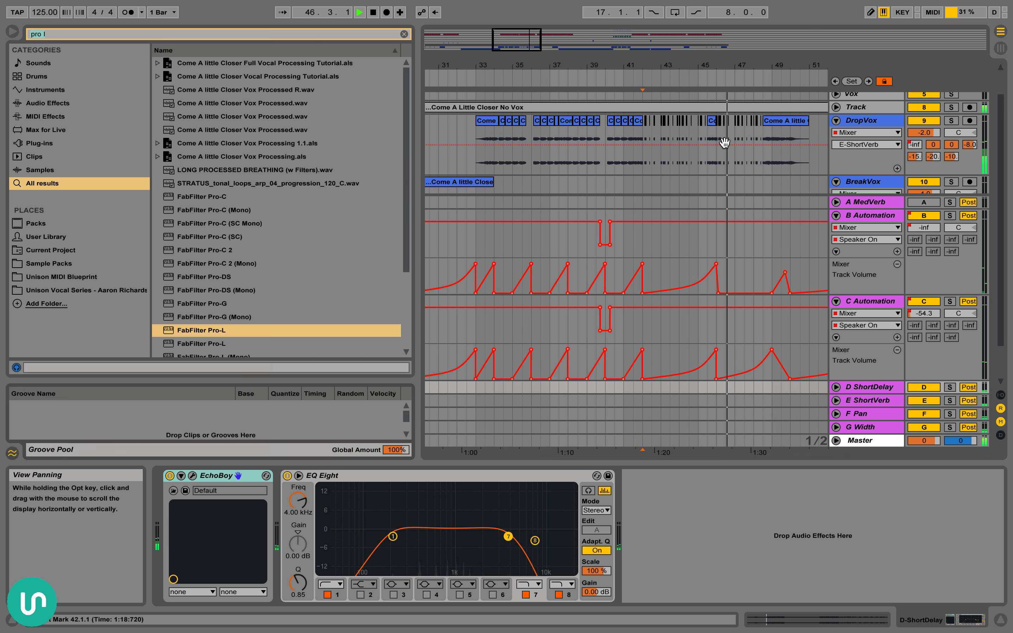
pyautogui.press('alt+super+l')
pyautogui.press('alt+super+b')
pyautogui.press('space')
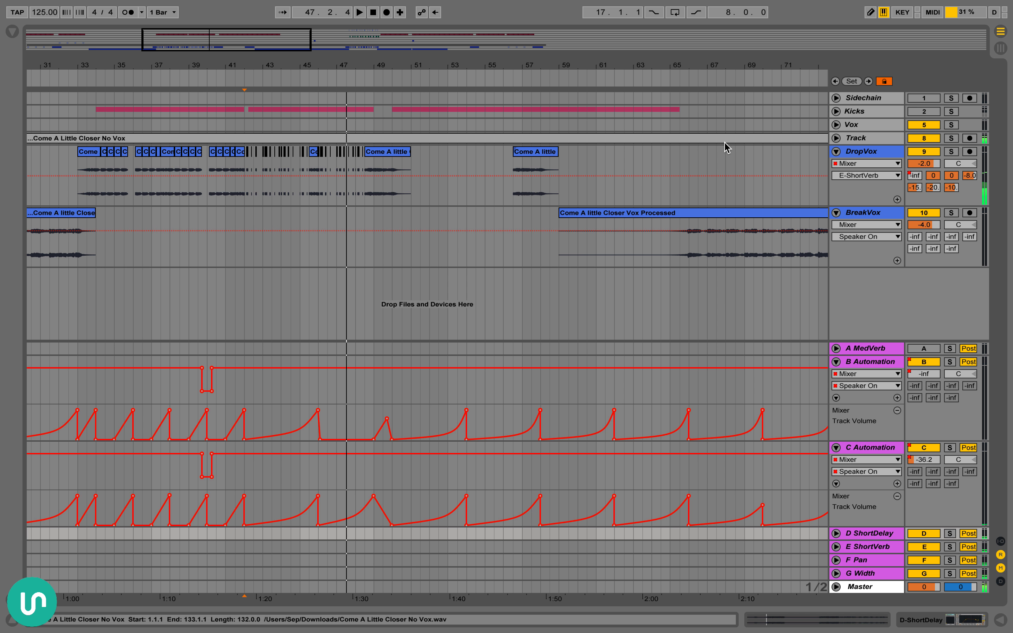
# Highlight the start of DropVox's second-drop vocal from 82.1.1 to 83.1.1 and play it
pyautogui.hscroll(5, 604, 209)
pyautogui.hscroll(4, 710, 196)
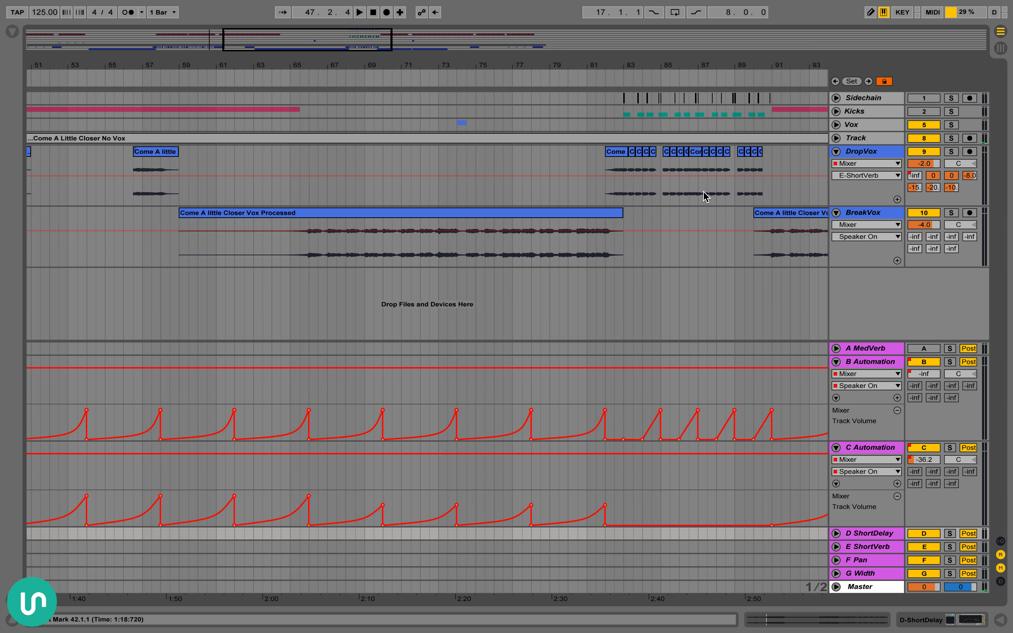
pyautogui.click(592, 192)
pyautogui.moveTo(664, 65); pyautogui.dragTo(661, 134)
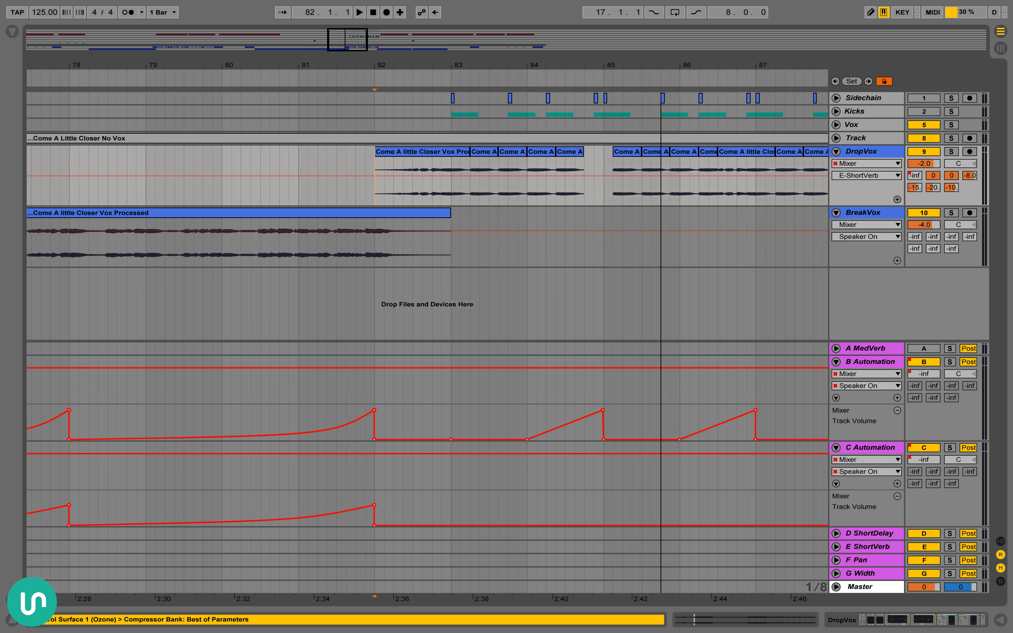
pyautogui.hscroll(-2, 648, 93)
pyautogui.hscroll(2, 640, 113)
pyautogui.hscroll(-1, 640, 112)
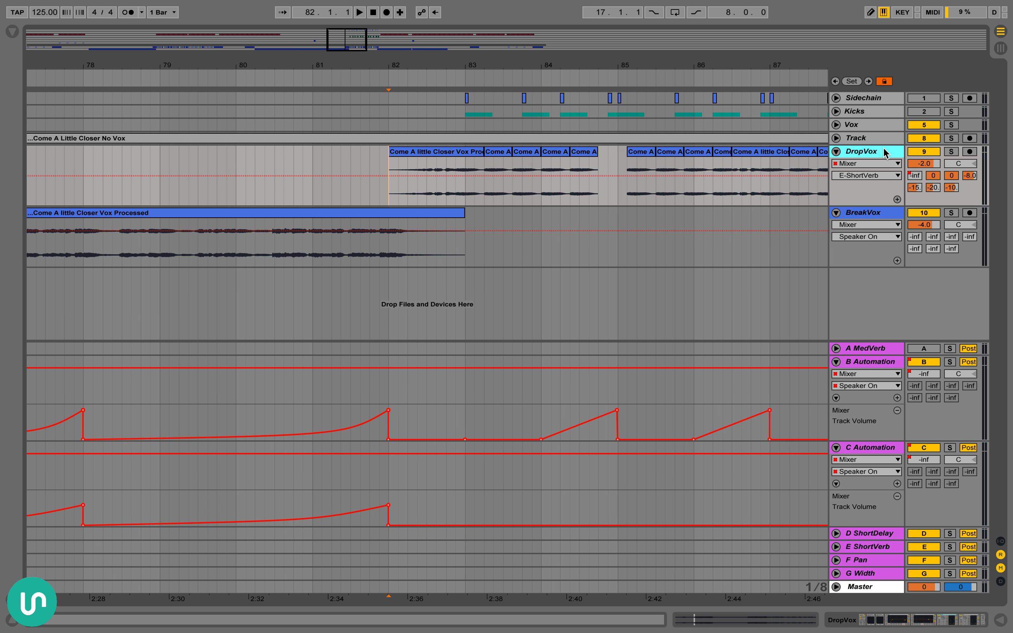
pyautogui.moveTo(386, 193); pyautogui.dragTo(453, 181)
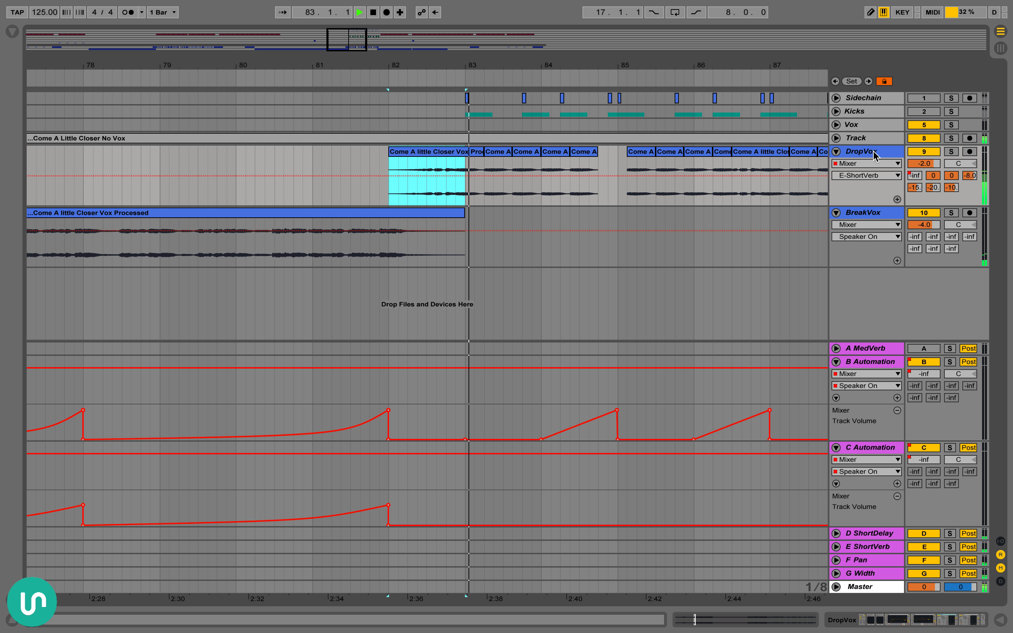
# Show DropVox's LittleAlterBoy Formant automation, and watch the plug-in's controls while the vocal plays from bar 82
pyautogui.click(866, 163)
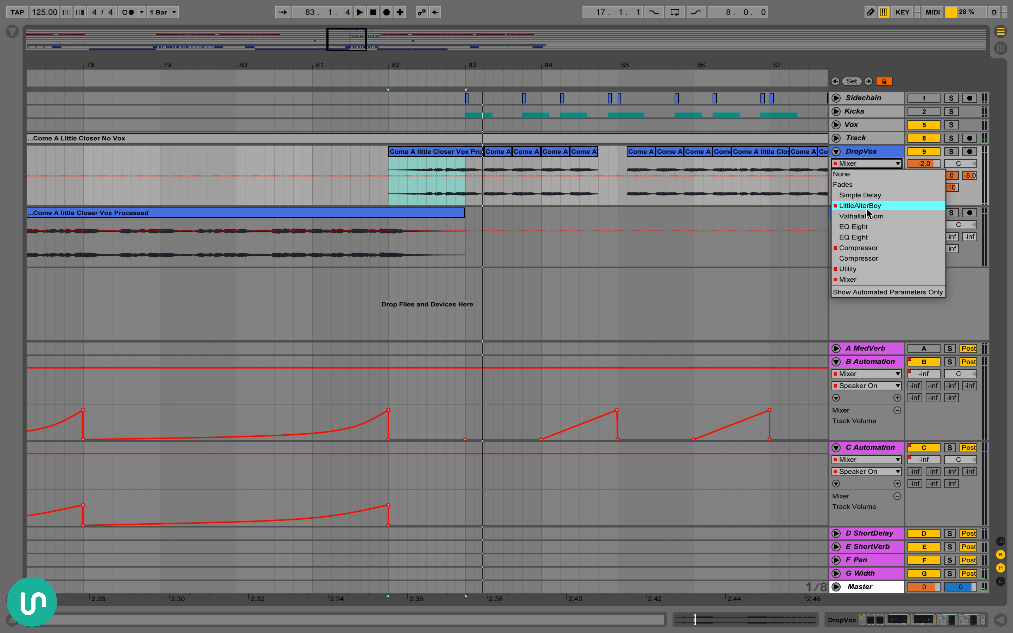
pyautogui.click(878, 203)
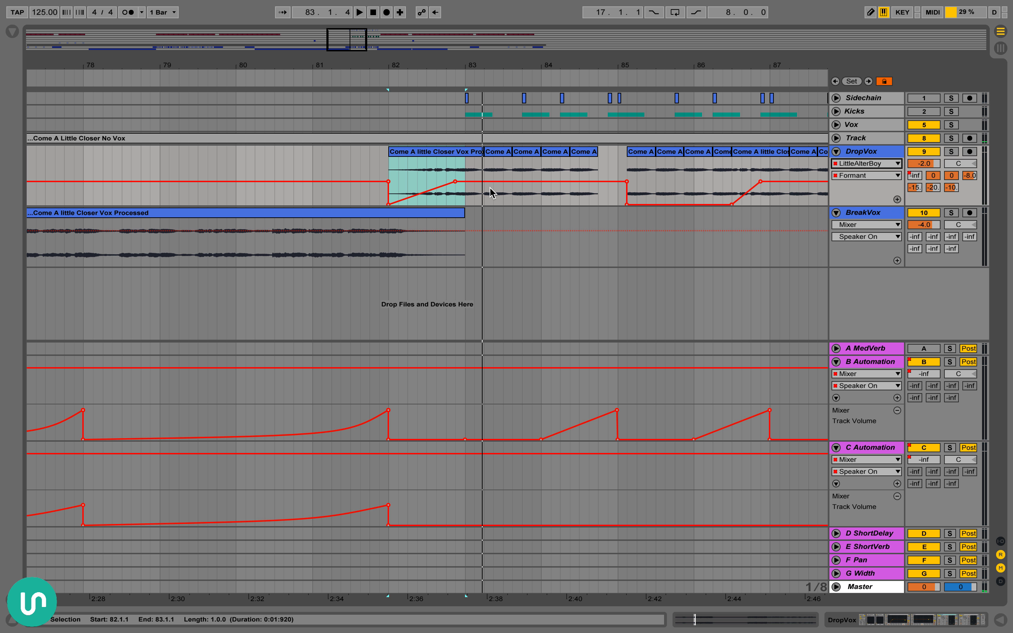
pyautogui.doubleClick(888, 154)
pyautogui.hscroll(-10, 610, 515)
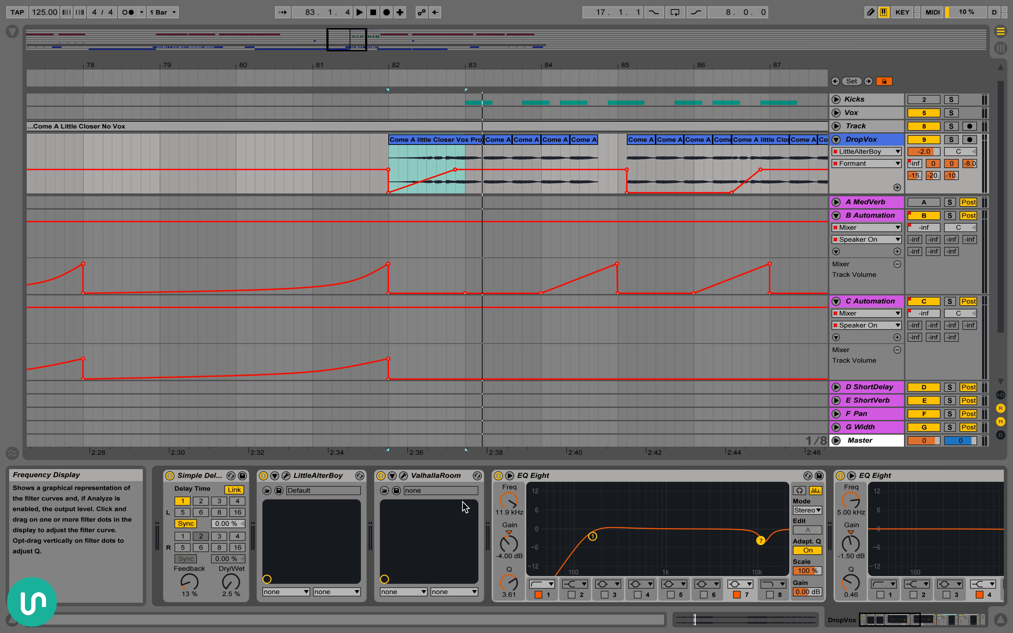
pyautogui.click(286, 475)
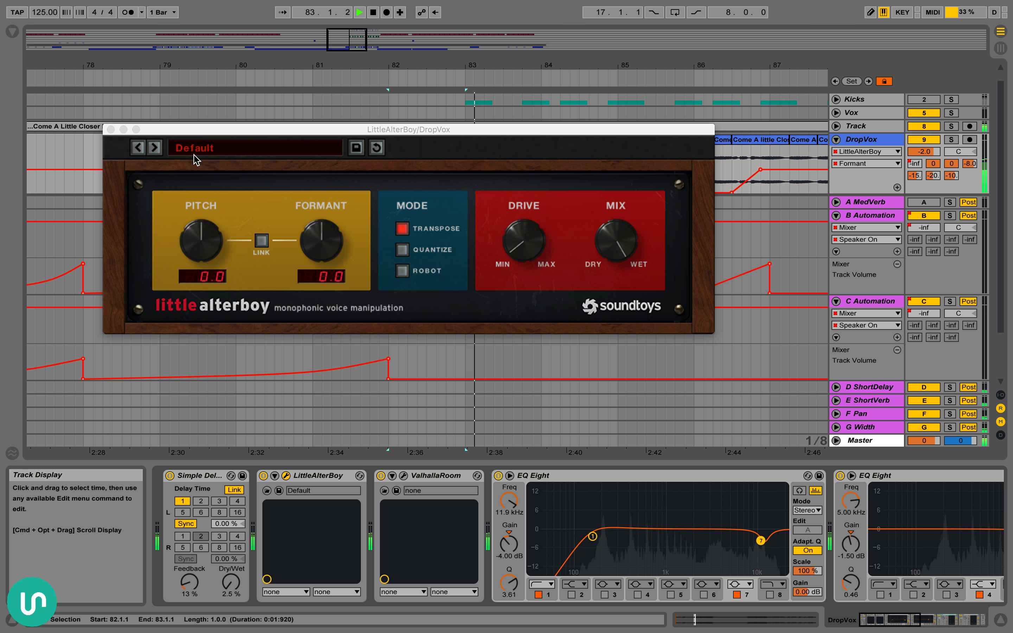
pyautogui.click(111, 130)
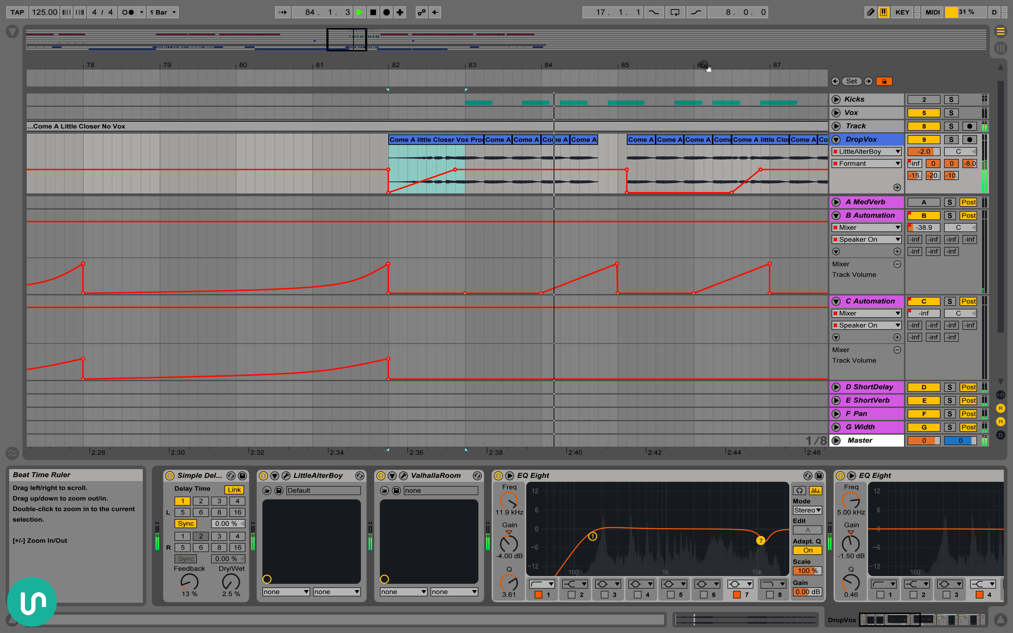
# Stop playback and highlight DropVox's gap from 84.4.1 to 85.1.3 and the B Automation volume ramp rising into bar 85
pyautogui.moveTo(707, 68); pyautogui.dragTo(708, 62)
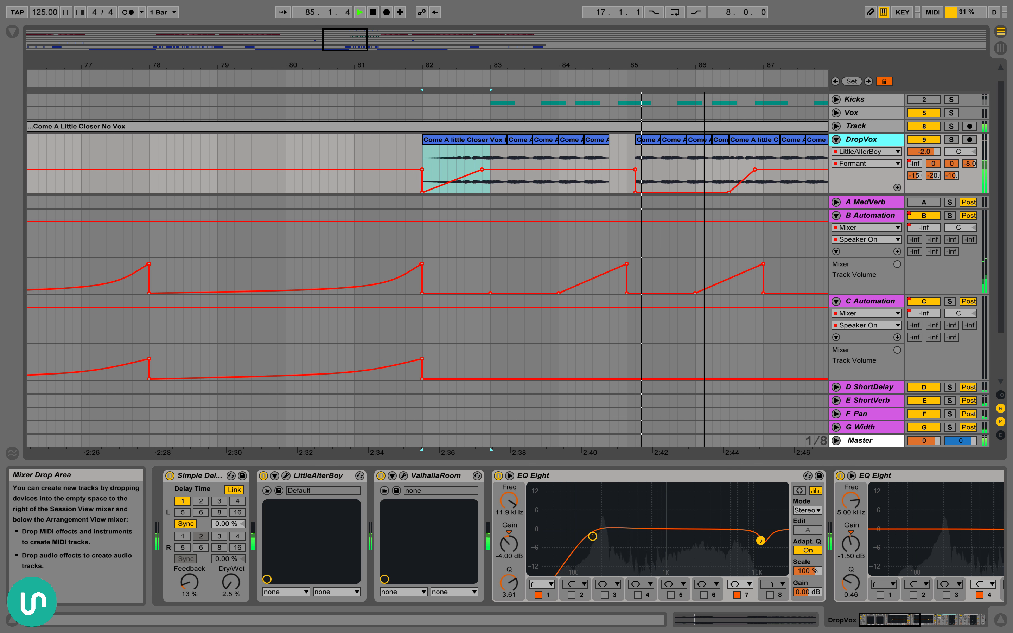
pyautogui.press('space')
pyautogui.moveTo(610, 161); pyautogui.dragTo(645, 162)
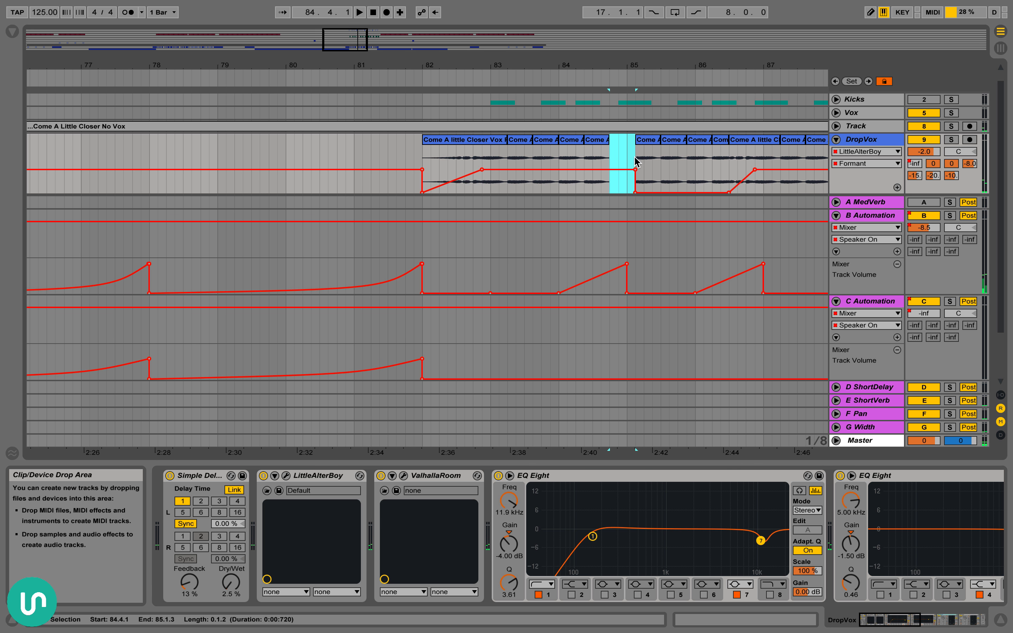
pyautogui.moveTo(592, 271); pyautogui.dragTo(628, 273)
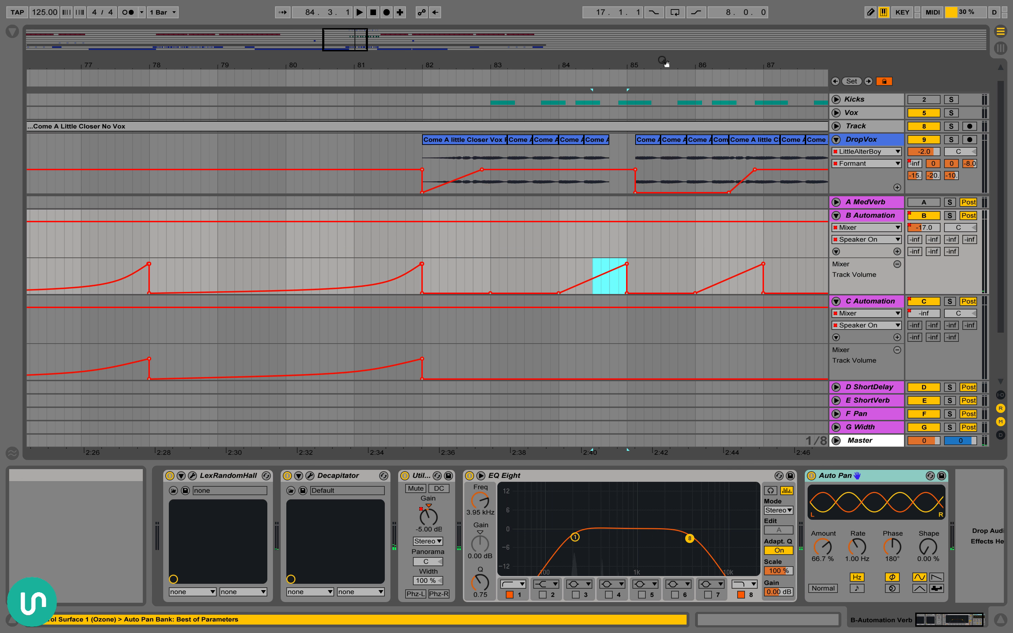
# Look over the vocals and return automation across the whole arrangement, and select BreakVox at bar 25 to show its devices
pyautogui.moveTo(662, 61); pyautogui.dragTo(669, 31)
pyautogui.hscroll(3, 675, 157)
pyautogui.hscroll(-3, 677, 144)
pyautogui.scroll(-1, 677, 144)
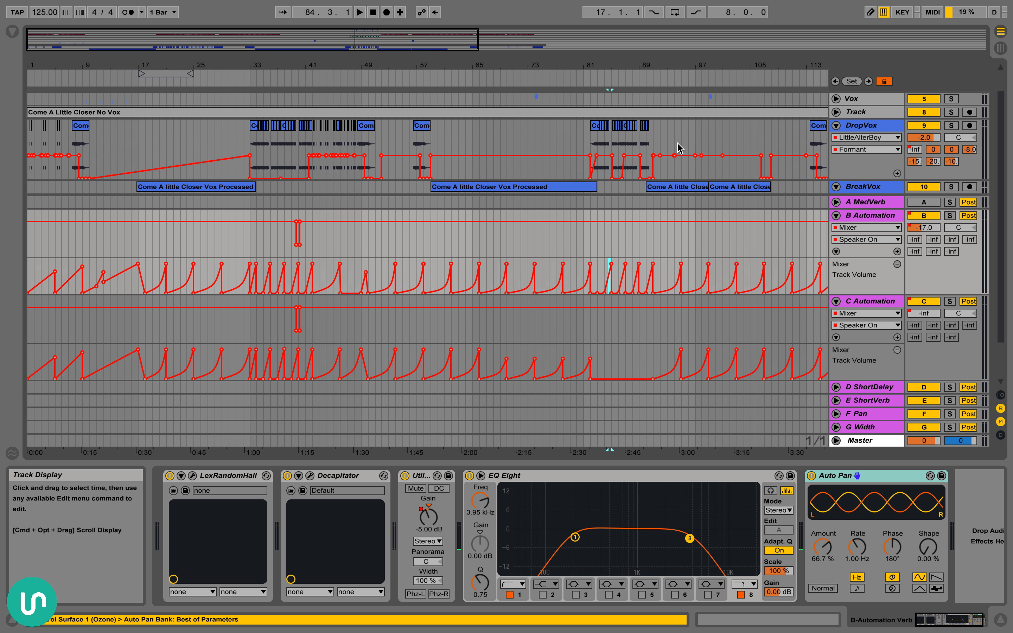
pyautogui.scroll(2, 670, 151)
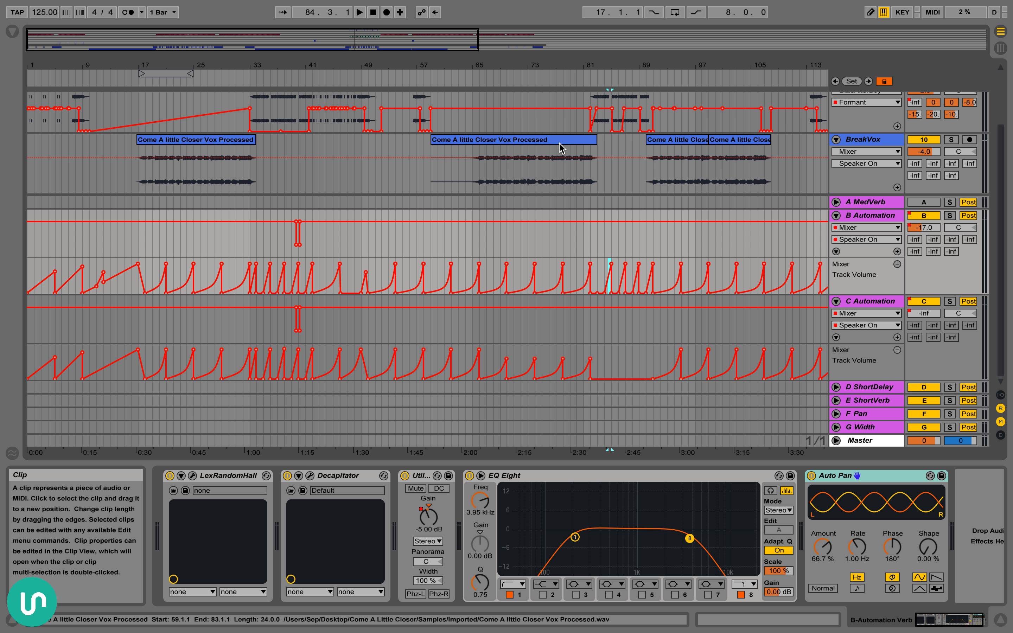
pyautogui.click(194, 168)
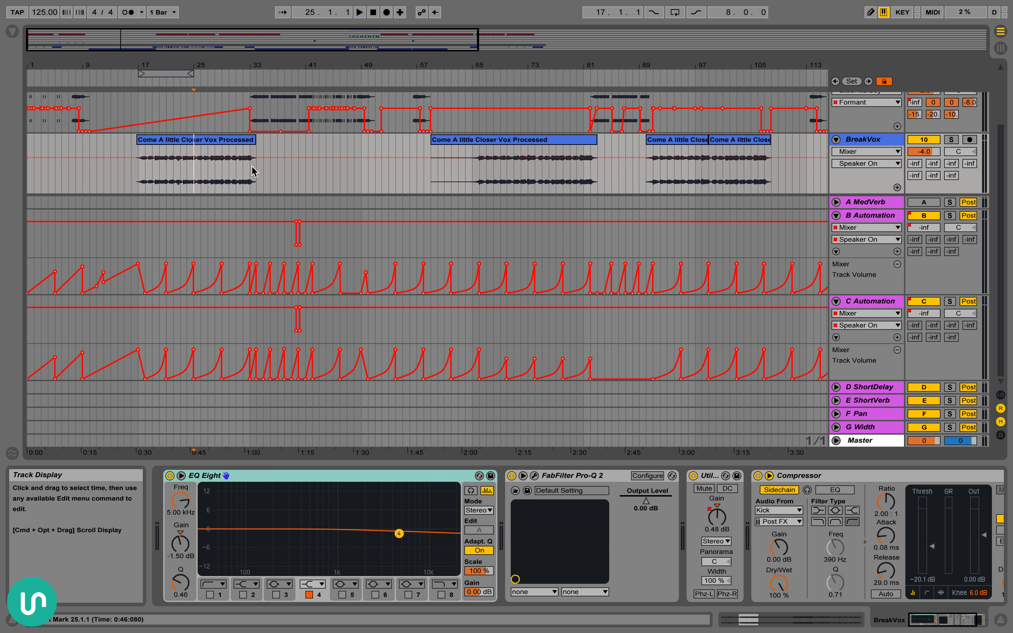